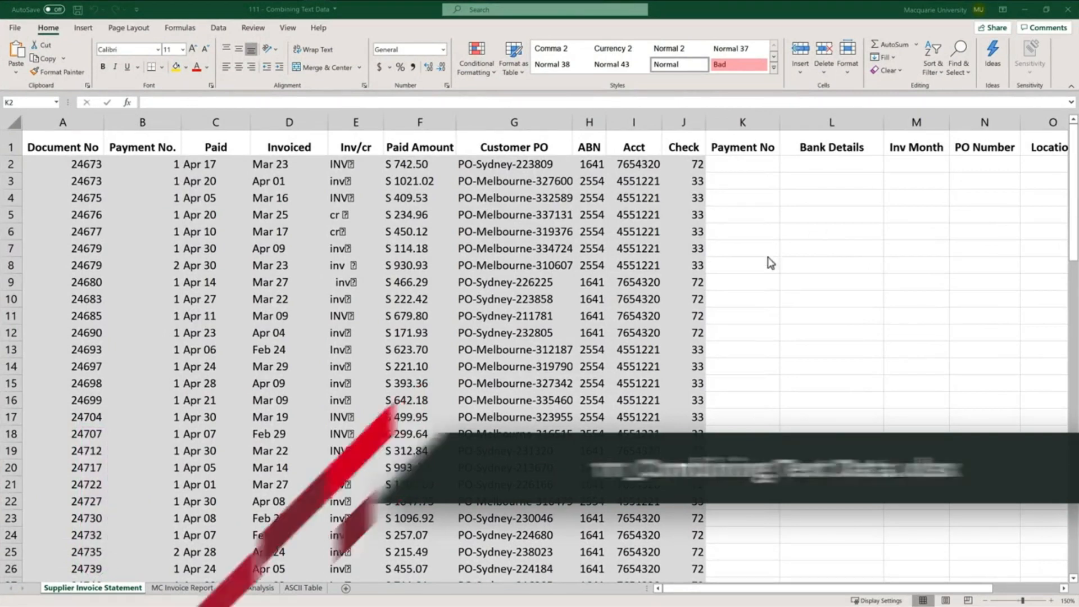
# In K2 of the Supplier Invoice Statement sheet, join the document and payment numbers with =CONCATENATE(A2,"_",B2).
pyautogui.click(181, 588)
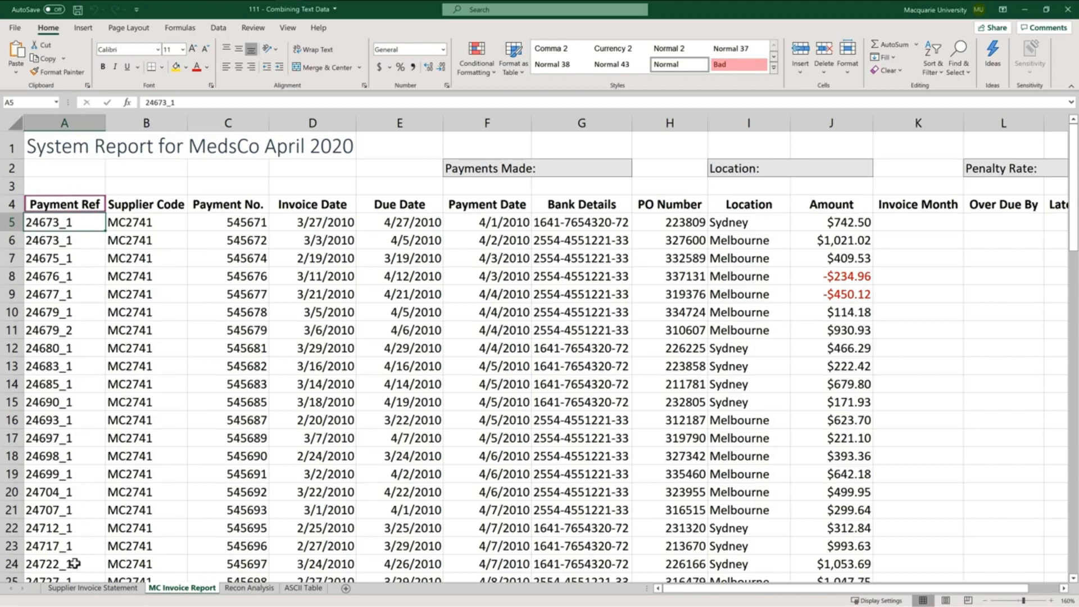
pyautogui.click(78, 587)
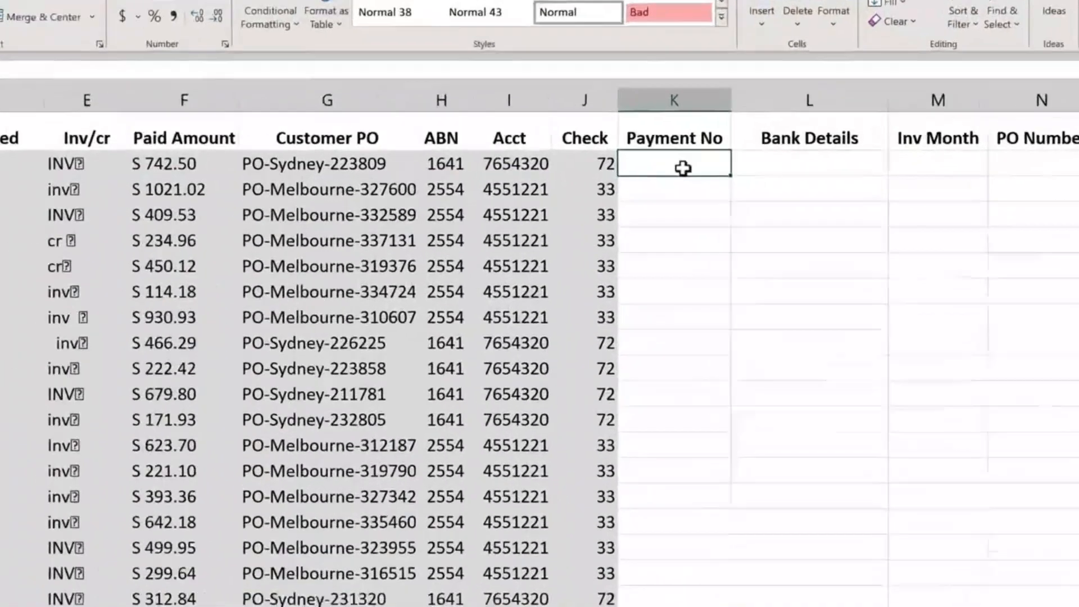
pyautogui.write('=conc')
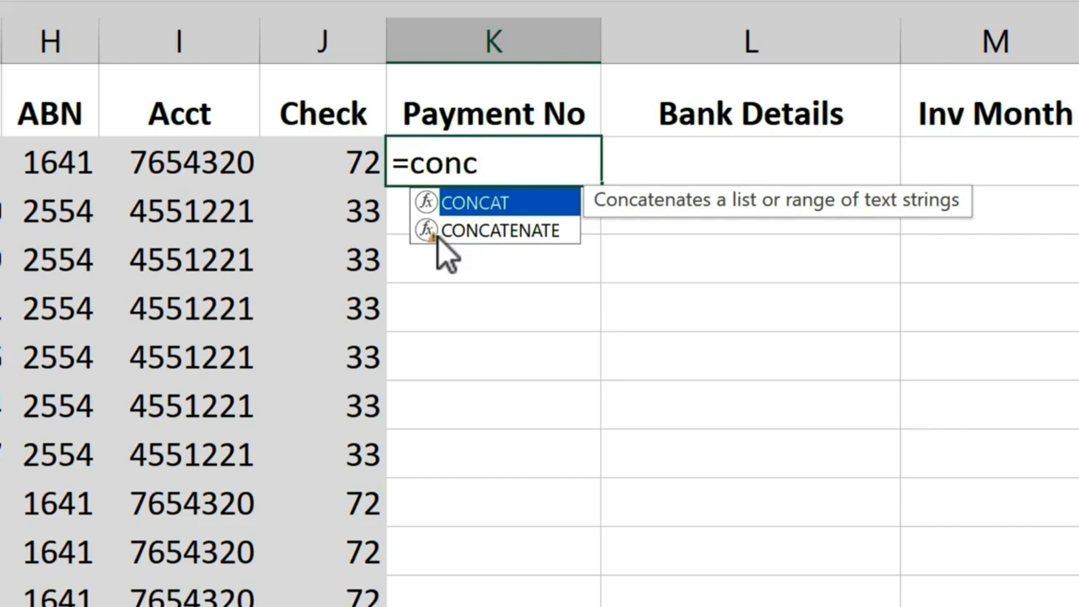
pyautogui.click(472, 232)
pyautogui.doubleClick(472, 232)
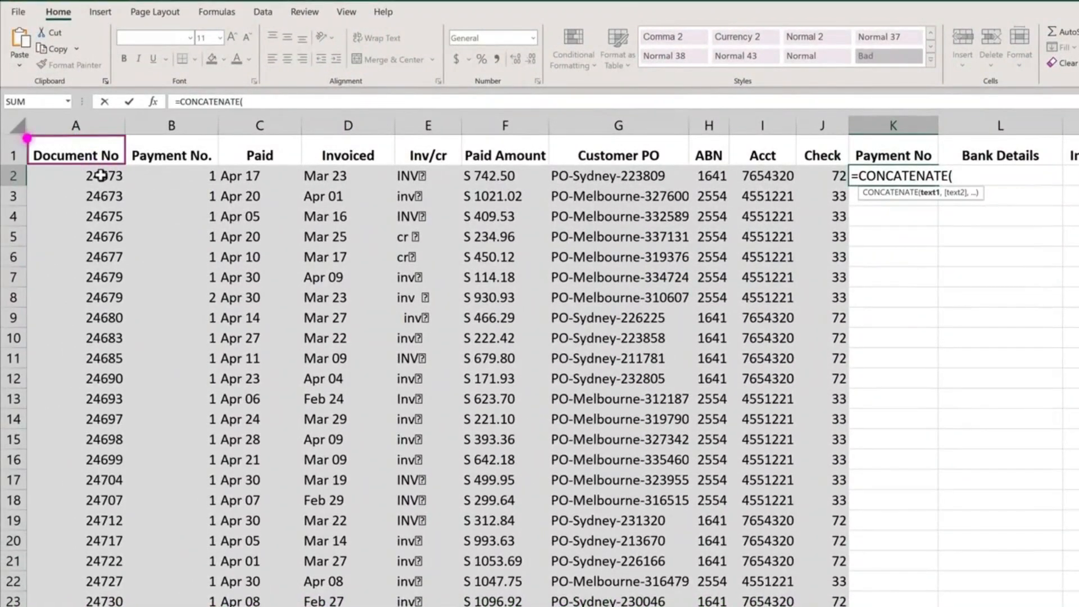
pyautogui.click(100, 175)
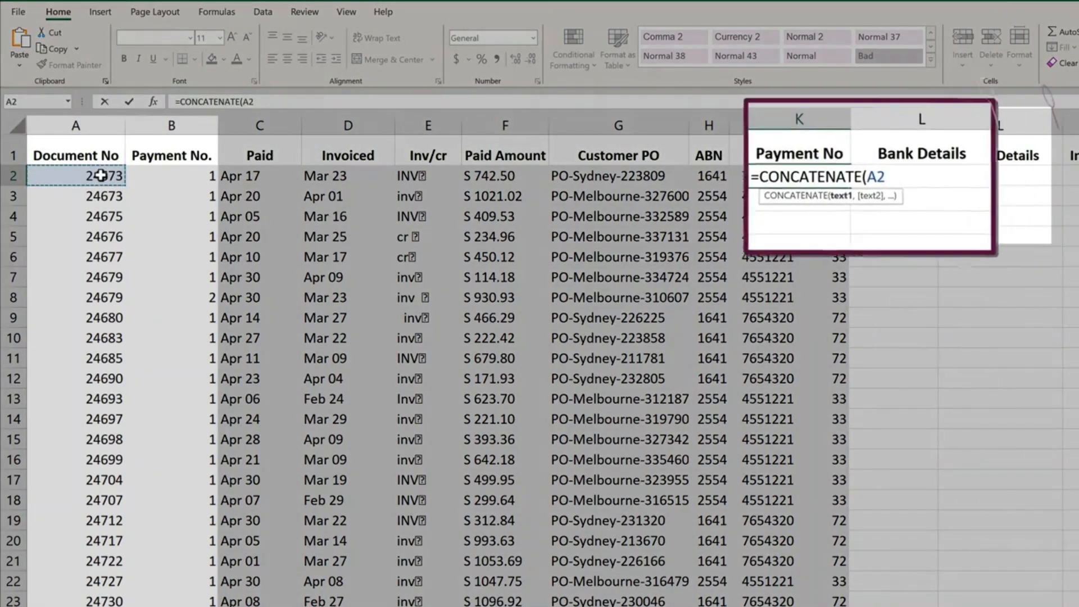
pyautogui.write(',')
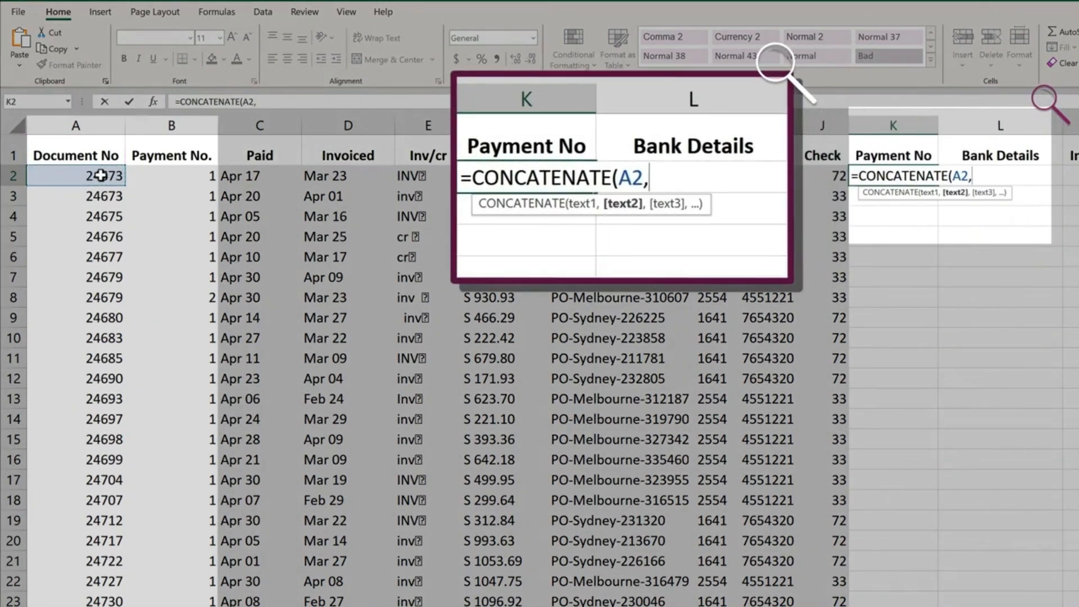
pyautogui.write('_')
pyautogui.press('BackSpace')
pyautogui.write('"_",')
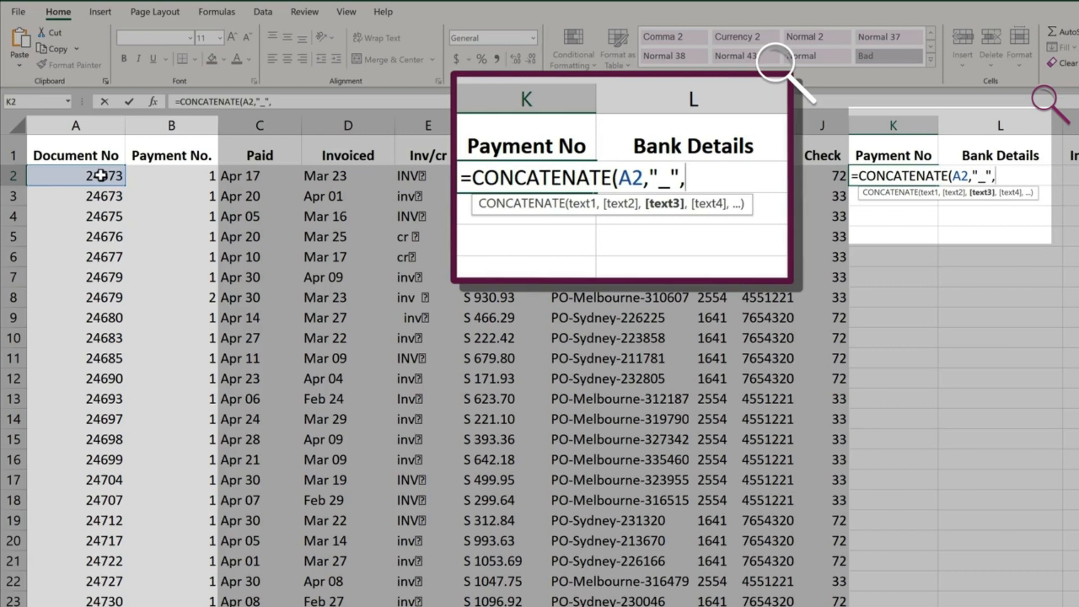
pyautogui.click(163, 176)
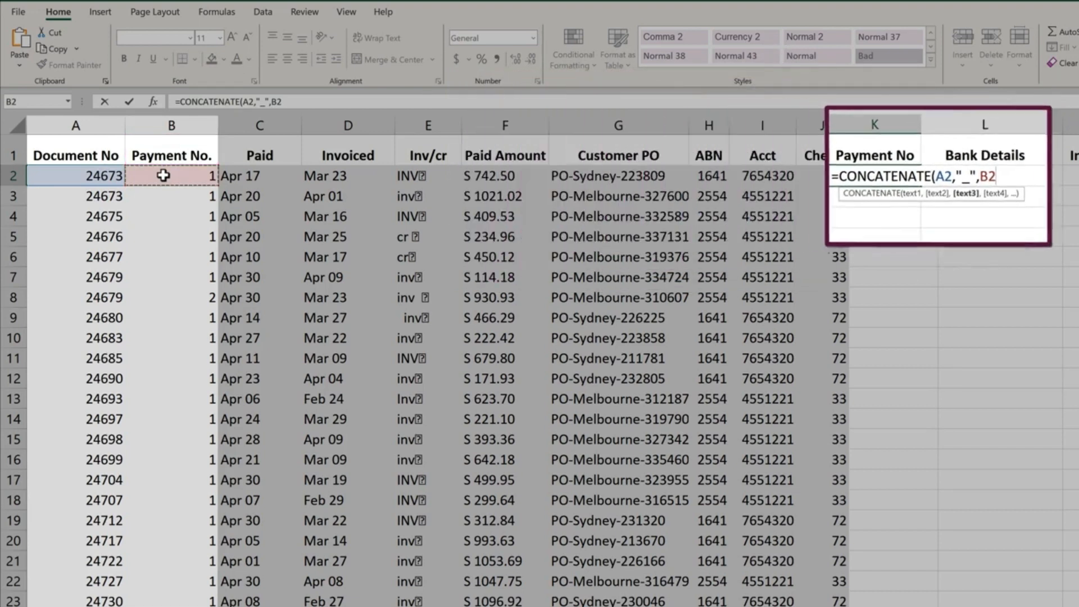
pyautogui.press('Return')
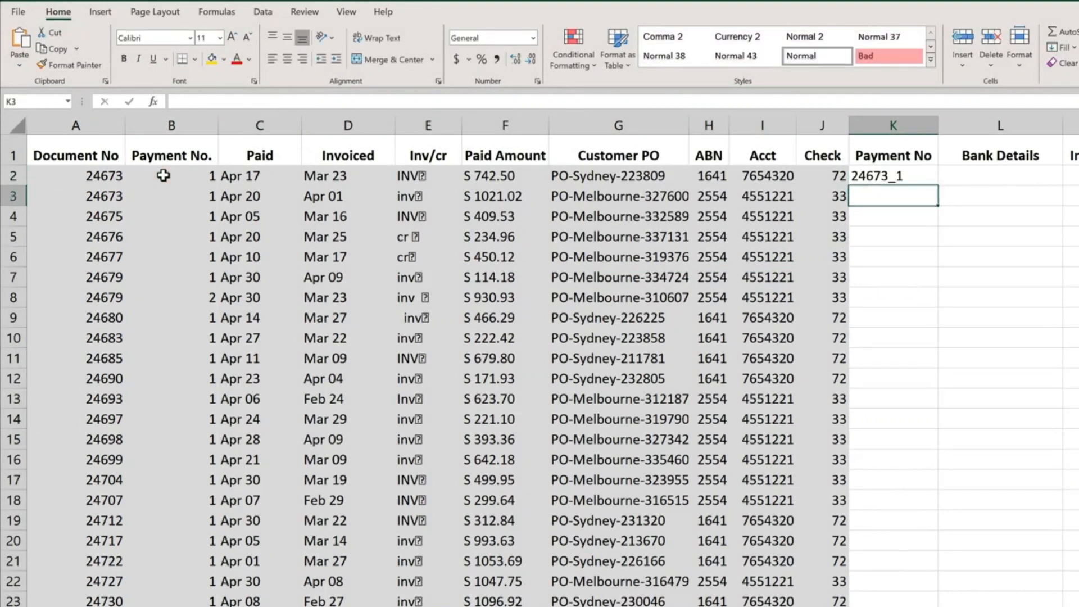
# Copy the K2 formula down the entire Payment No column.
pyautogui.click(918, 175)
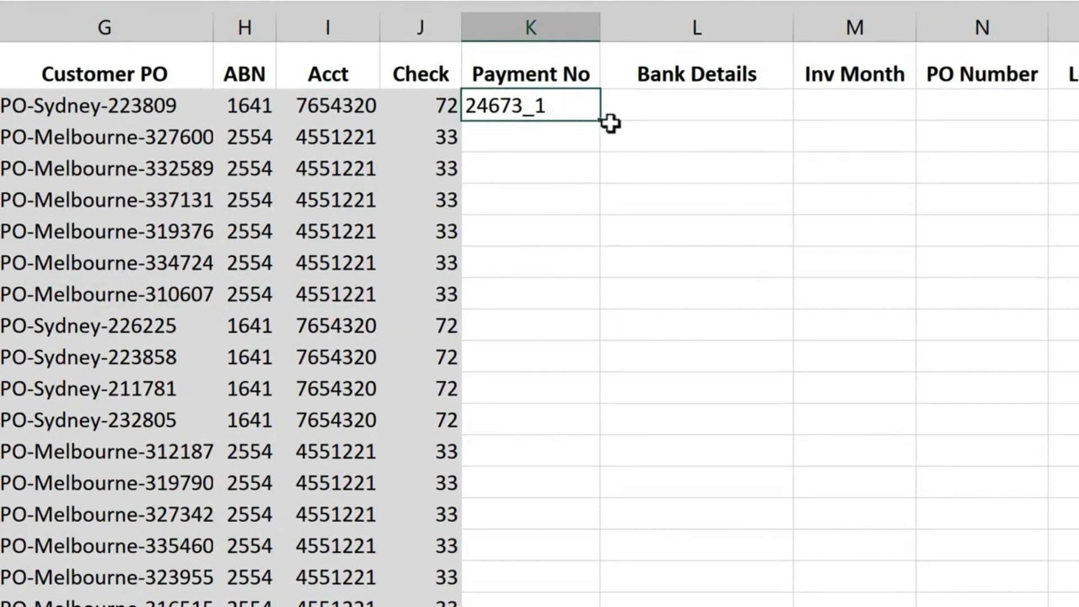
pyautogui.moveTo(602, 120); pyautogui.dragTo(621, 421)
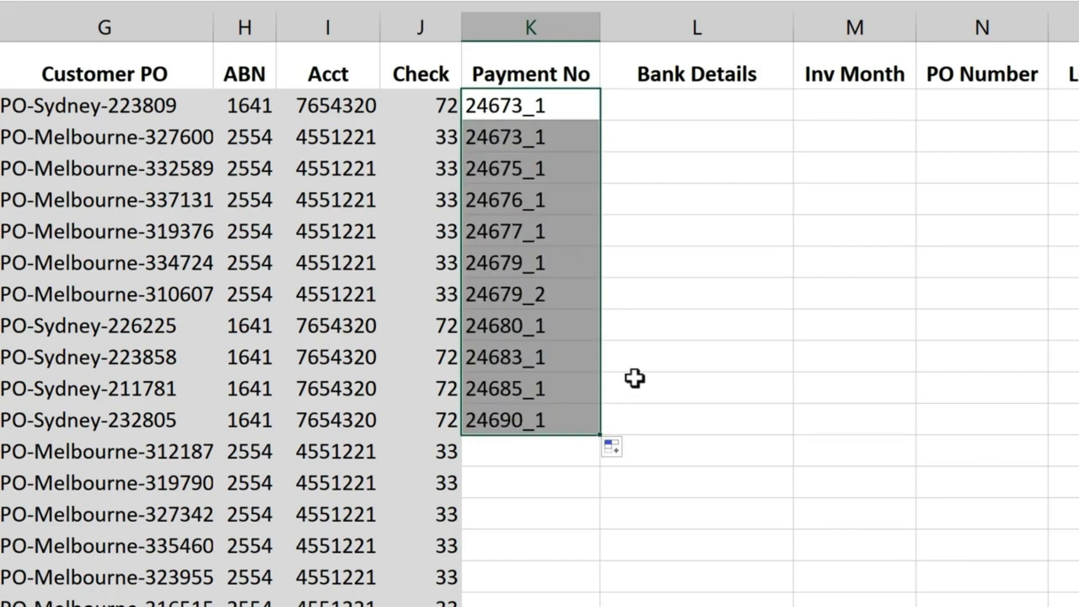
pyautogui.hotkey('ctrl', 'z')
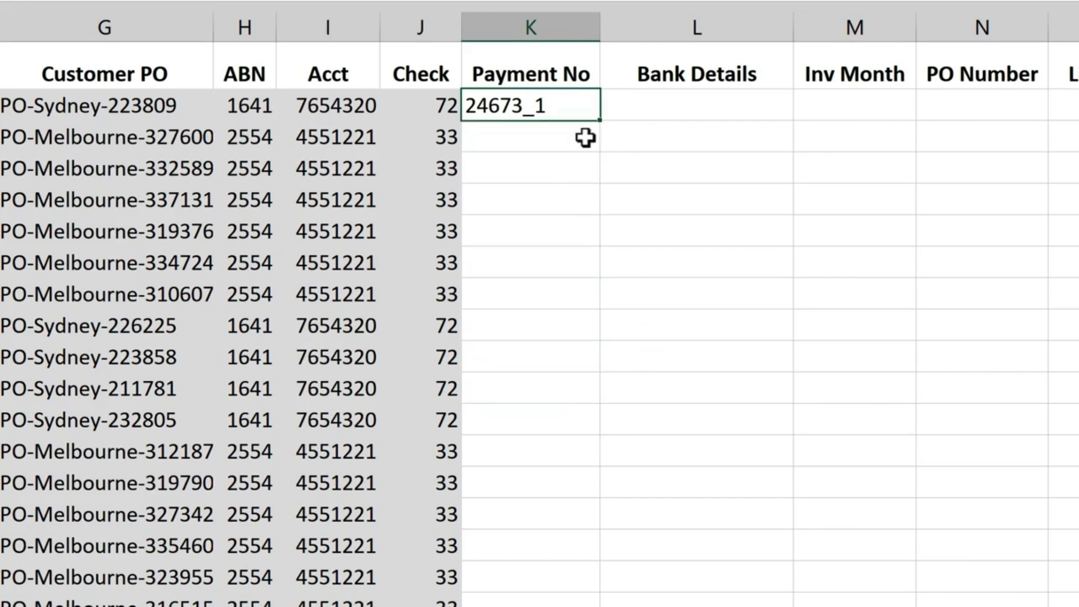
pyautogui.doubleClick(602, 121)
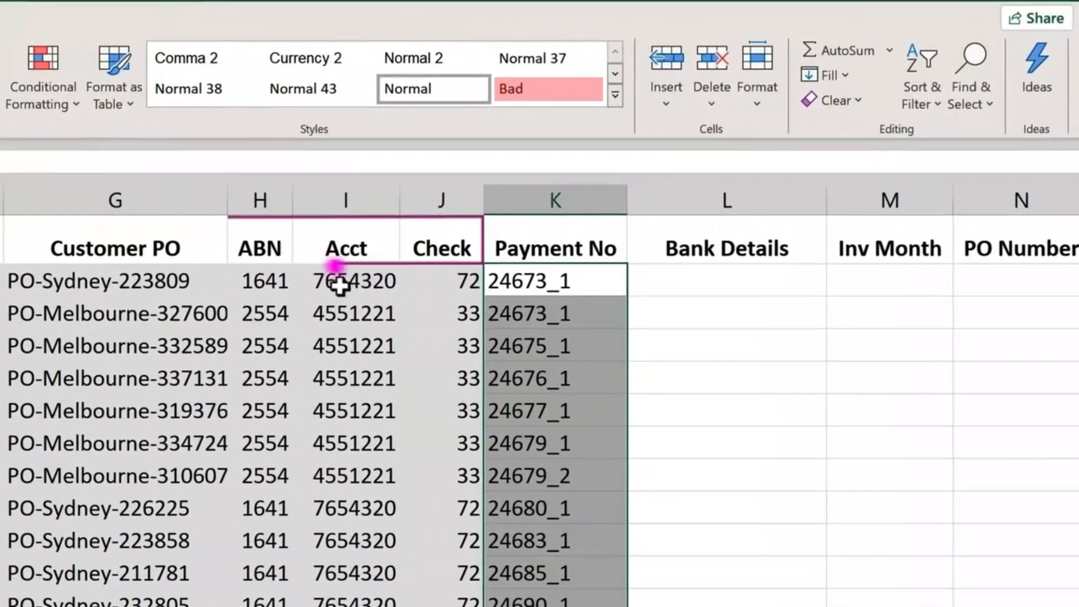
# In L2 under Bank Details, combine the ABN, Acct and Check values with the formula =H2&I2&J2.
pyautogui.click(699, 268)
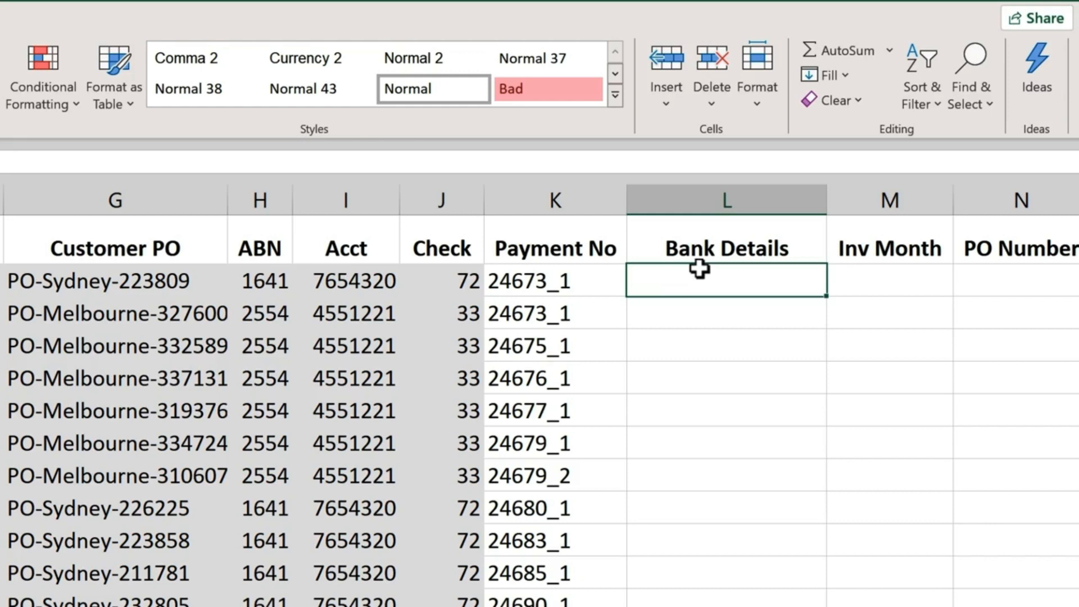
pyautogui.write('=')
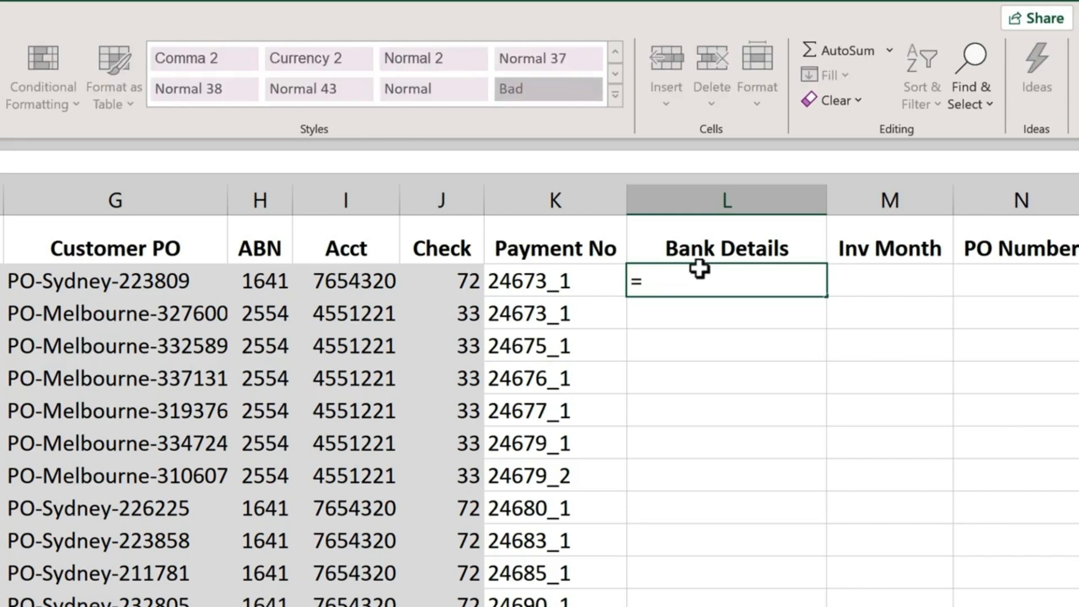
pyautogui.click(257, 281)
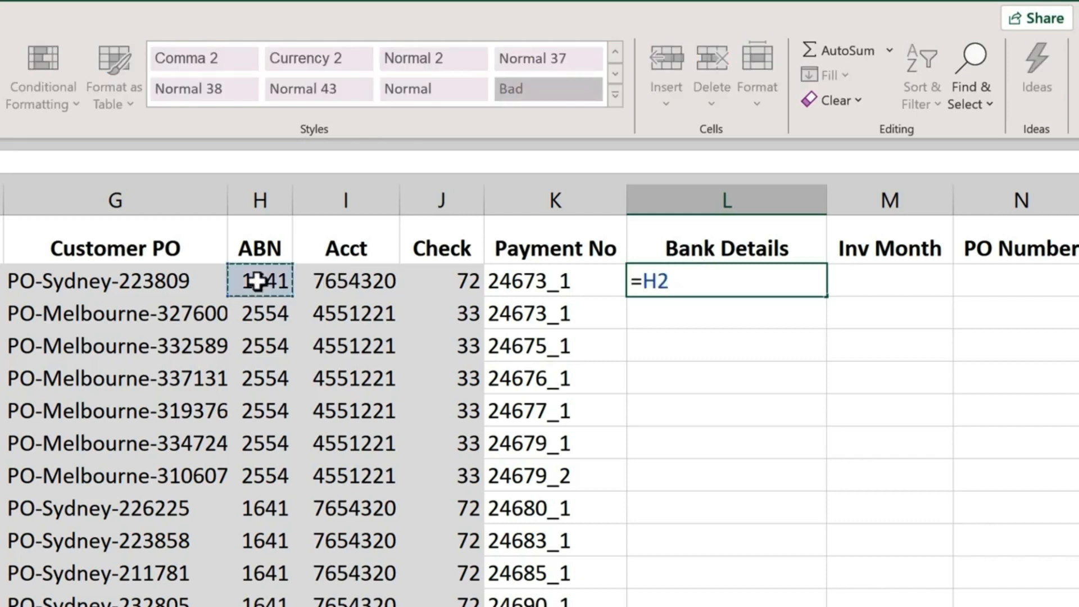
pyautogui.write('&')
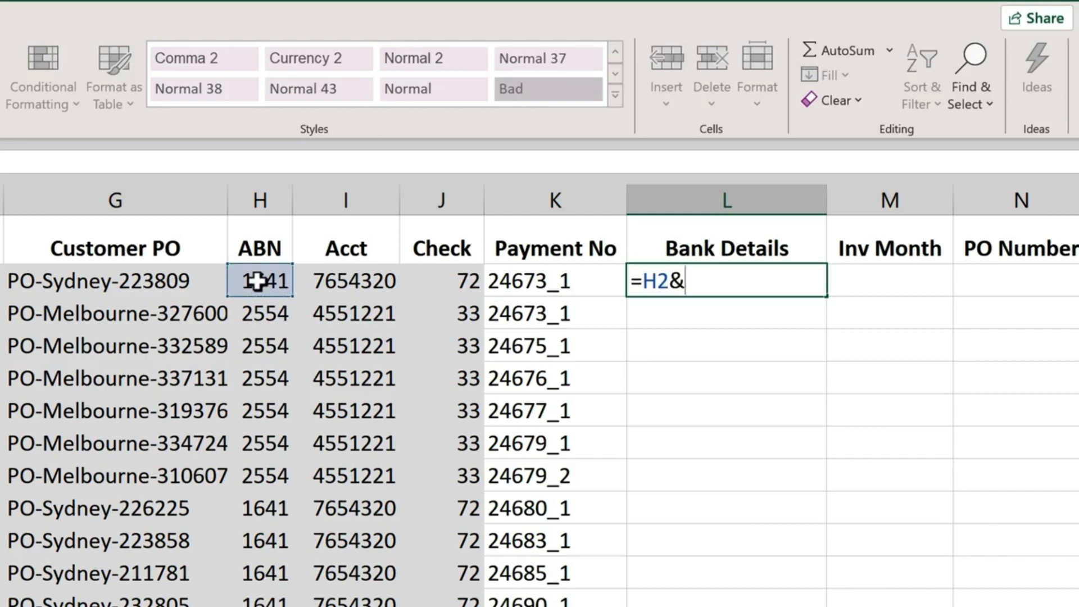
pyautogui.click(359, 281)
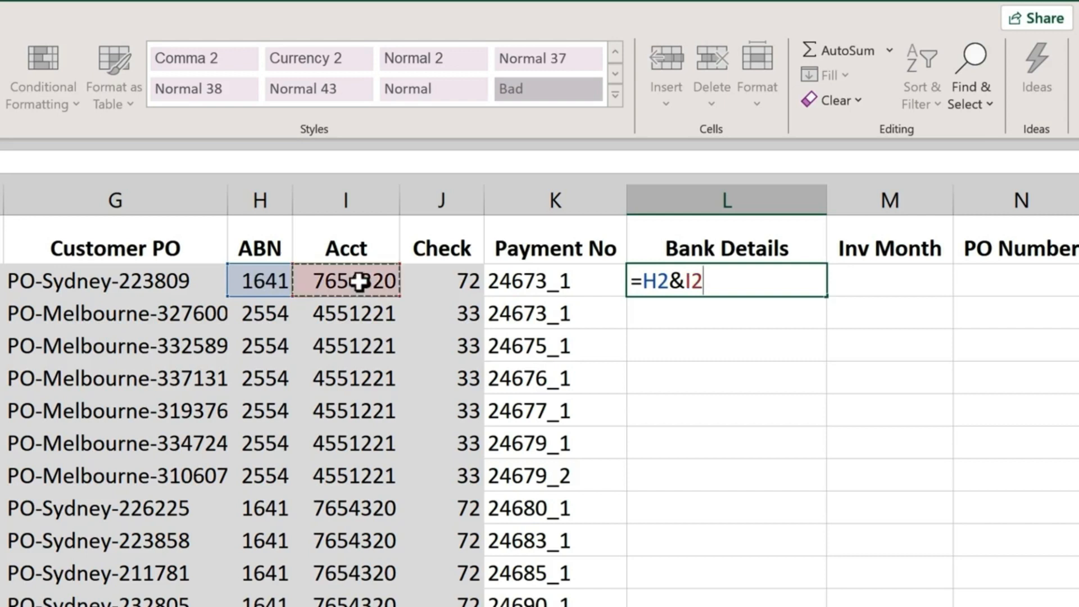
pyautogui.write('&')
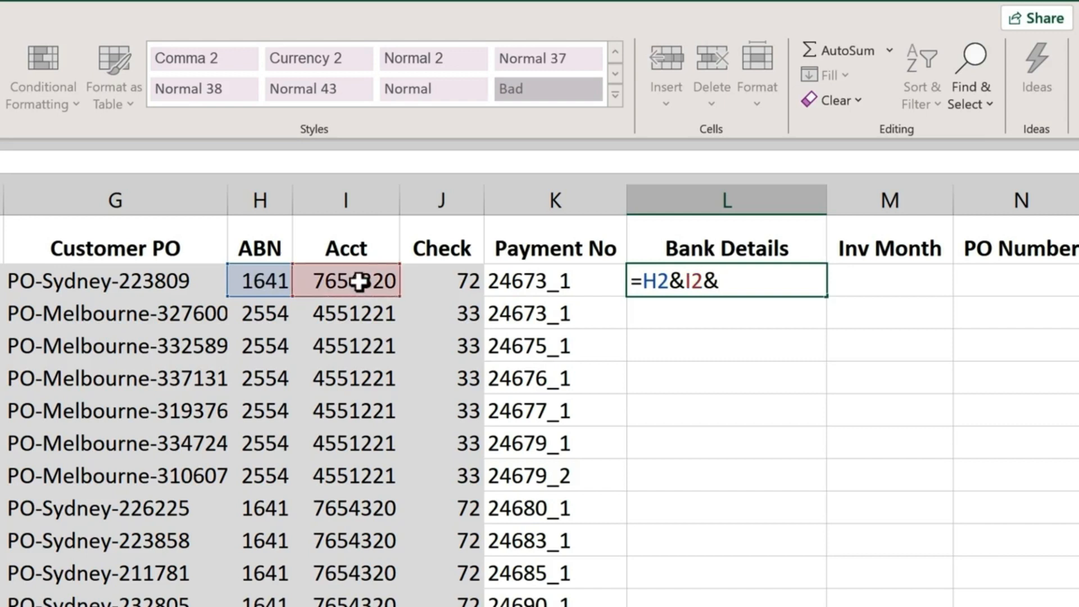
pyautogui.click(443, 285)
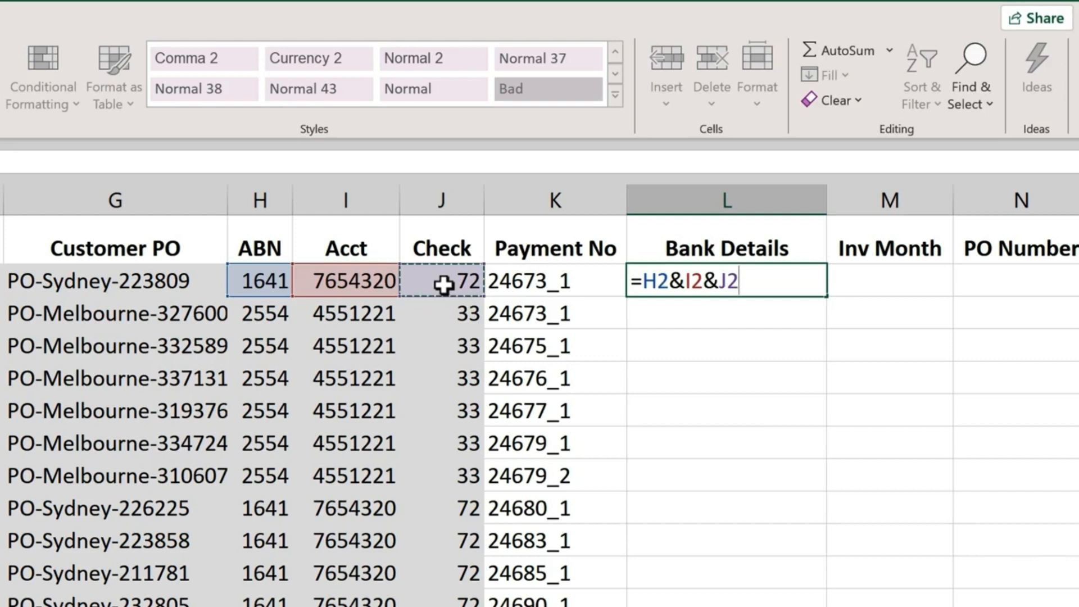
pyautogui.press('Return')
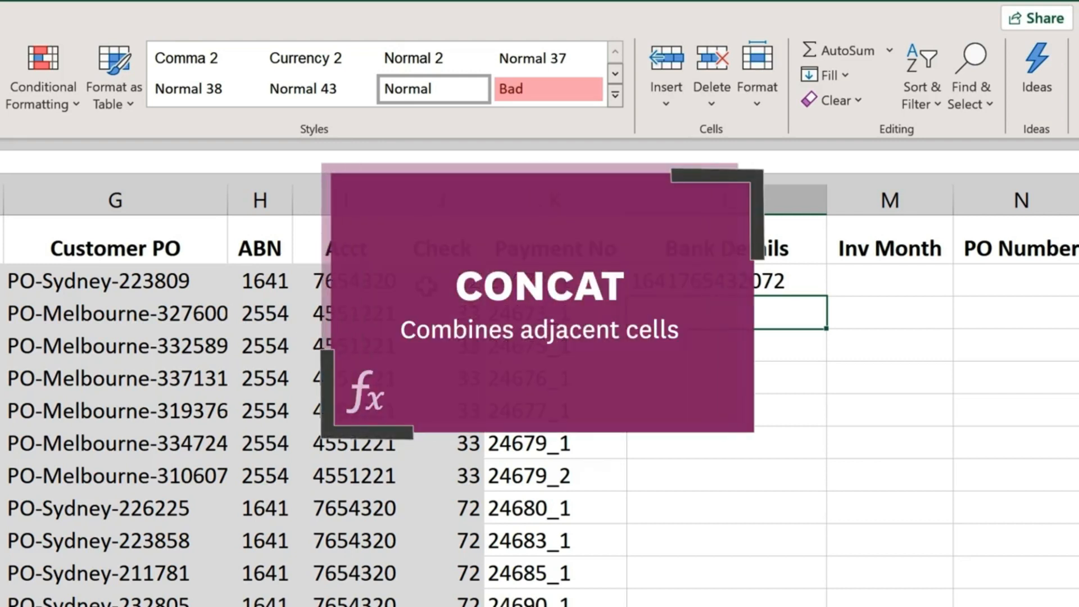
# Replace the L2 formula with a CONCAT function over the range H2:J2.
pyautogui.click(701, 281)
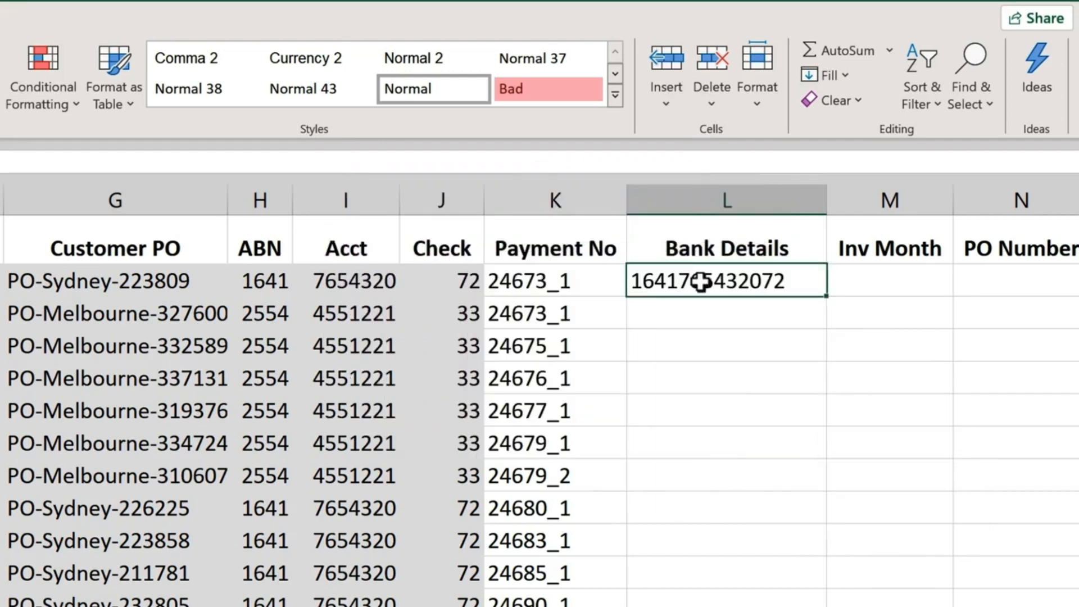
pyautogui.write('=')
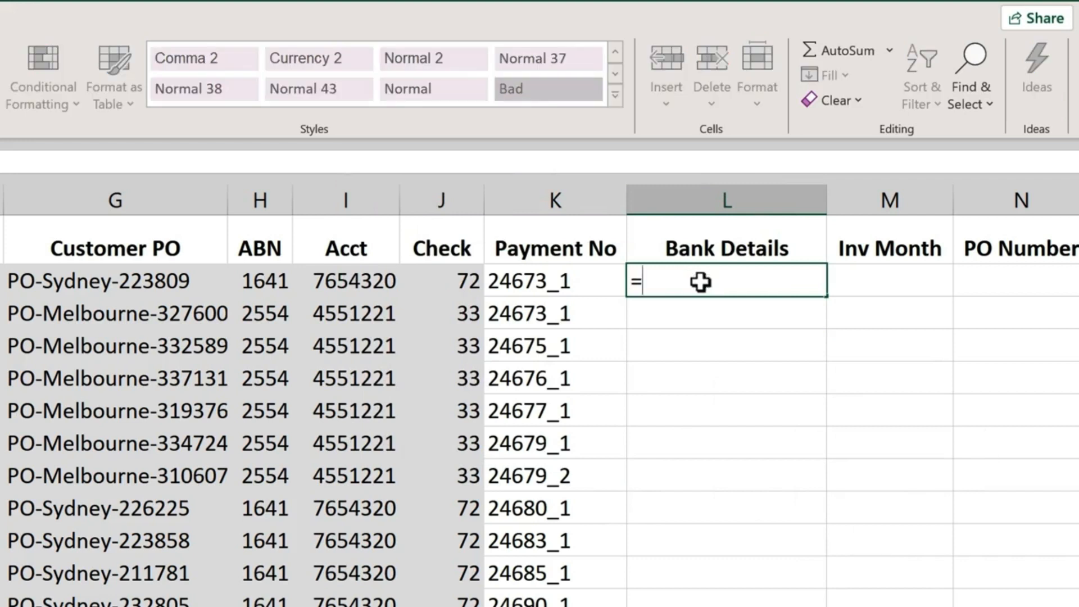
pyautogui.write('con')
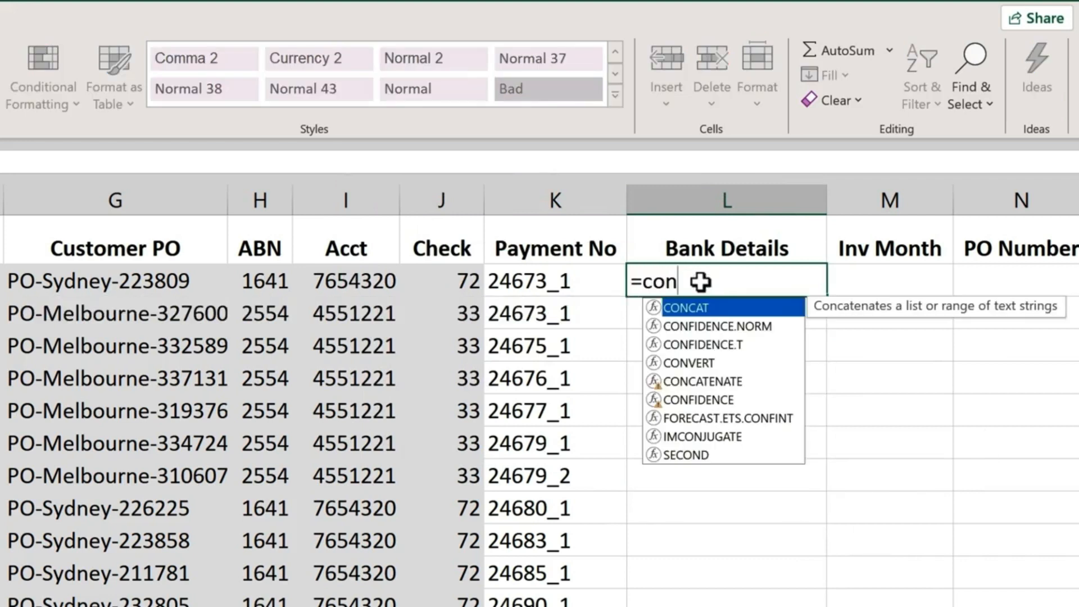
pyautogui.press('Tab')
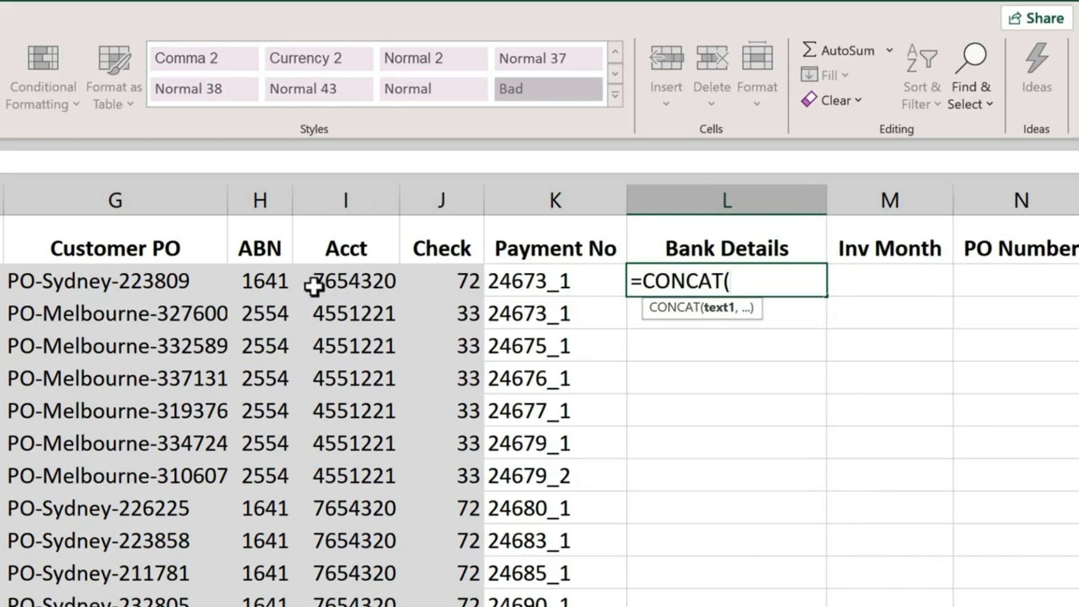
pyautogui.moveTo(275, 283); pyautogui.dragTo(440, 274)
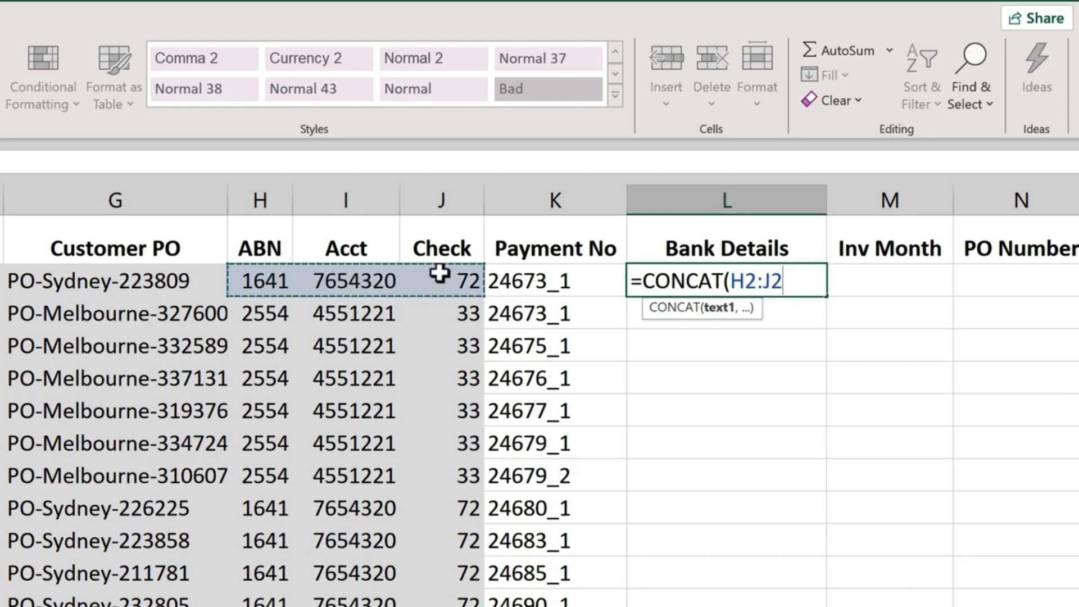
pyautogui.press('Return')
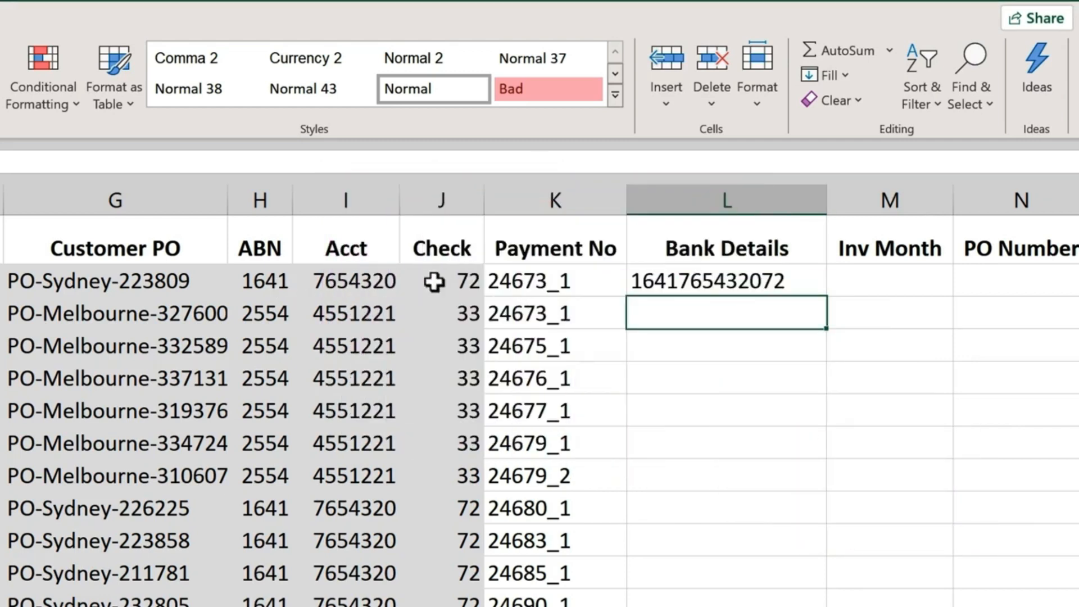
# Replace the L2 formula with =TEXTJOIN("-",TRUE,H2:J2) and copy it down the entire Bank Details column.
pyautogui.click(680, 278)
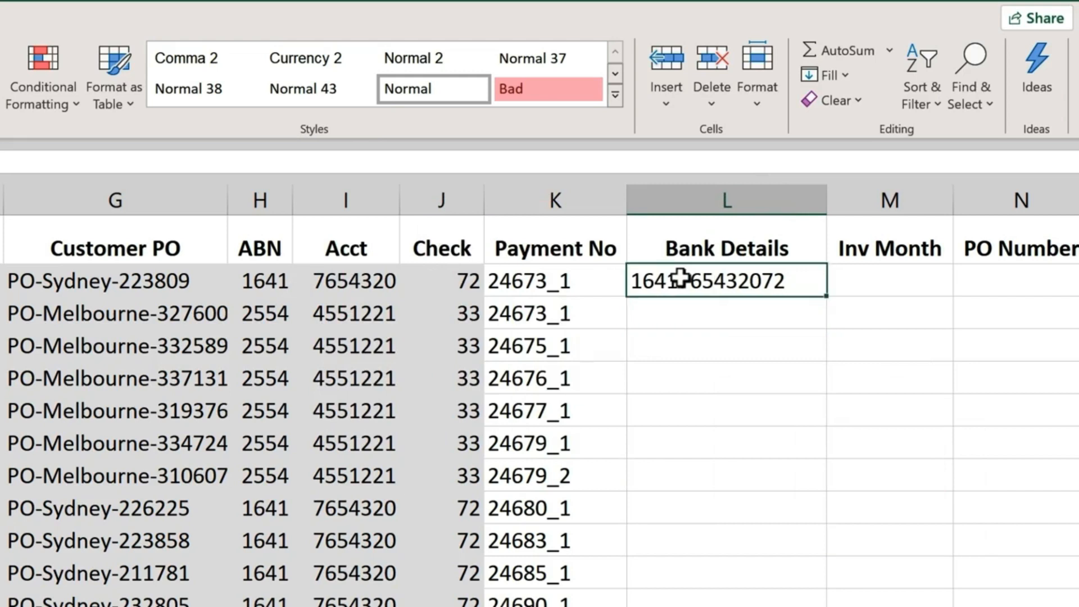
pyautogui.write('=te')
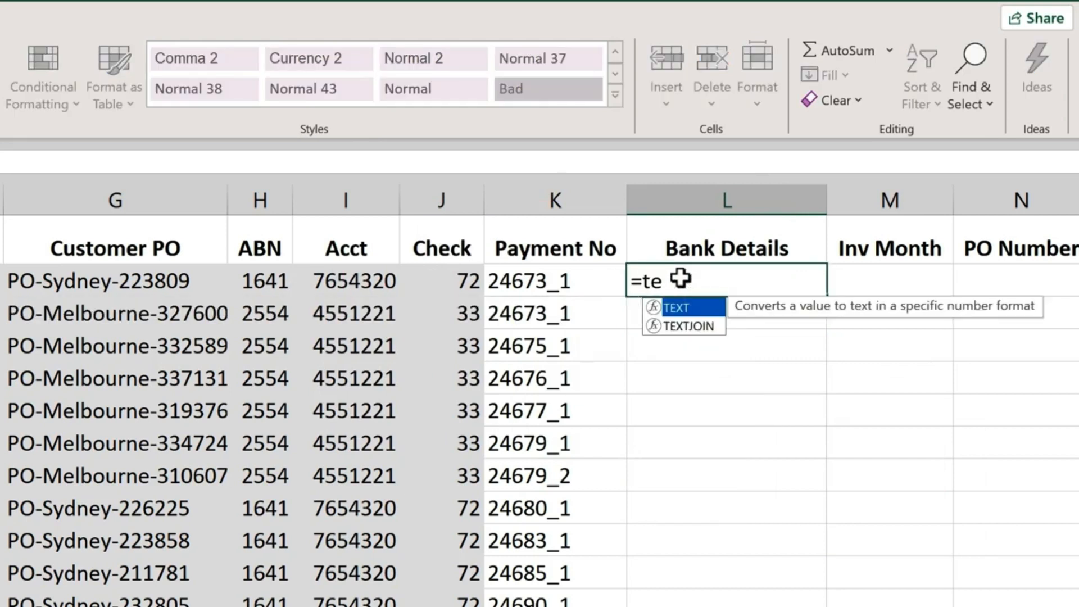
pyautogui.press('Down')
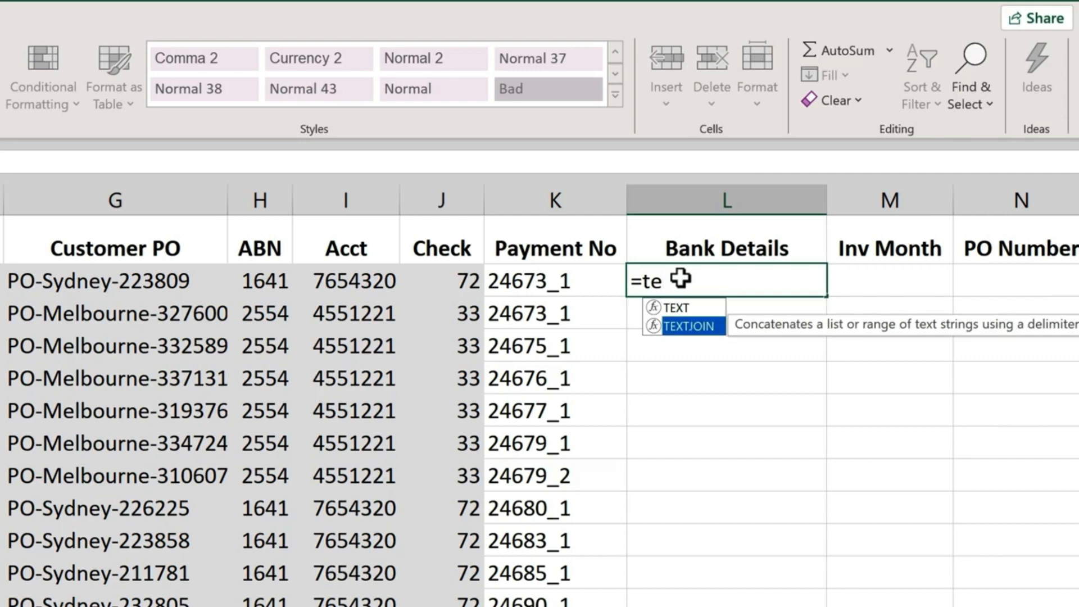
pyautogui.press('Tab')
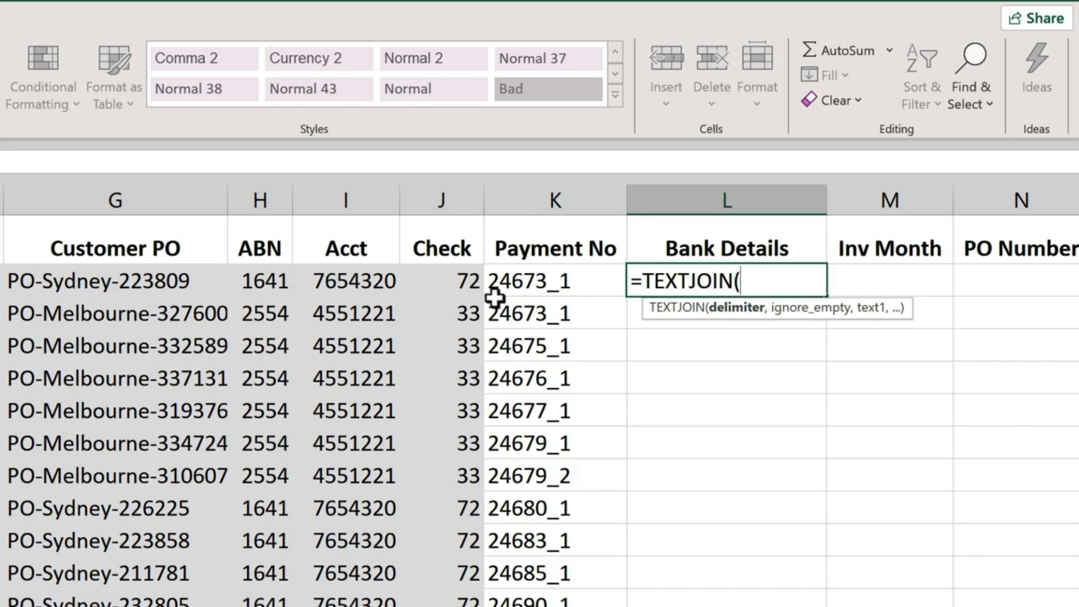
pyautogui.write('"-",')
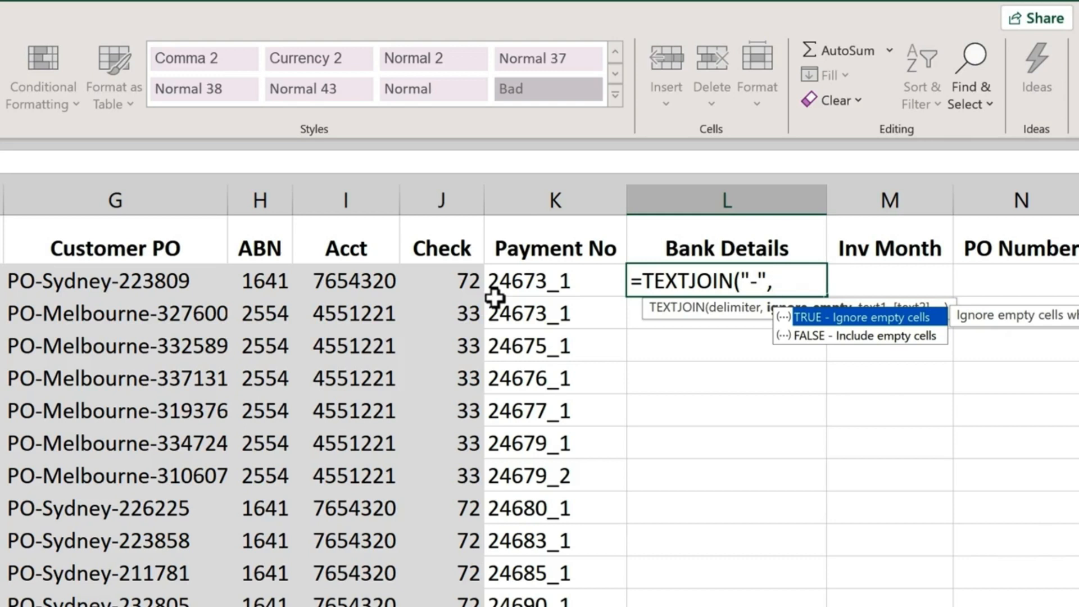
pyautogui.press('Tab')
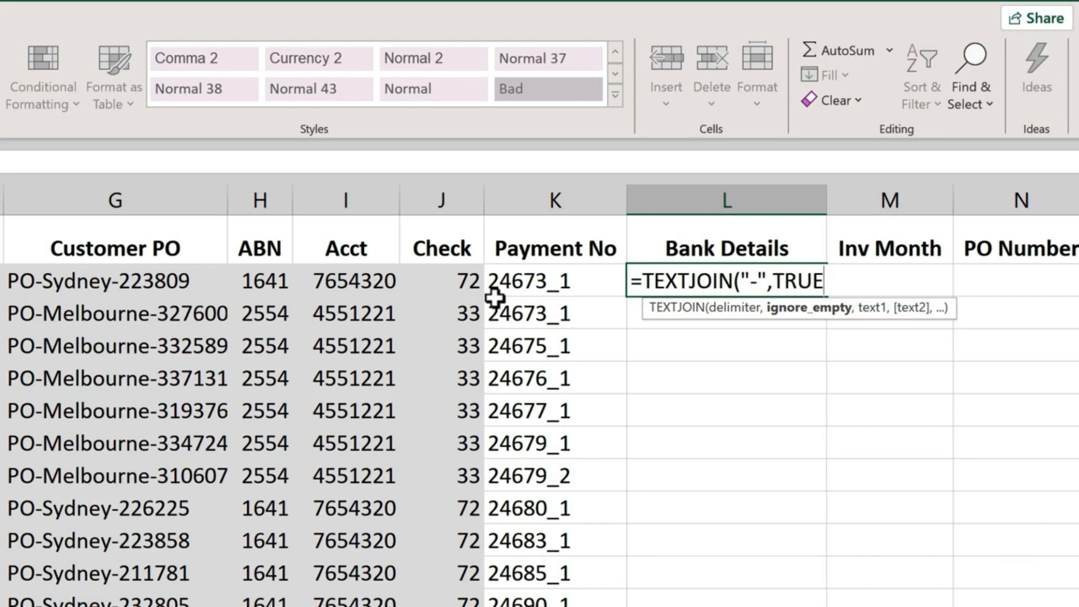
pyautogui.write(',')
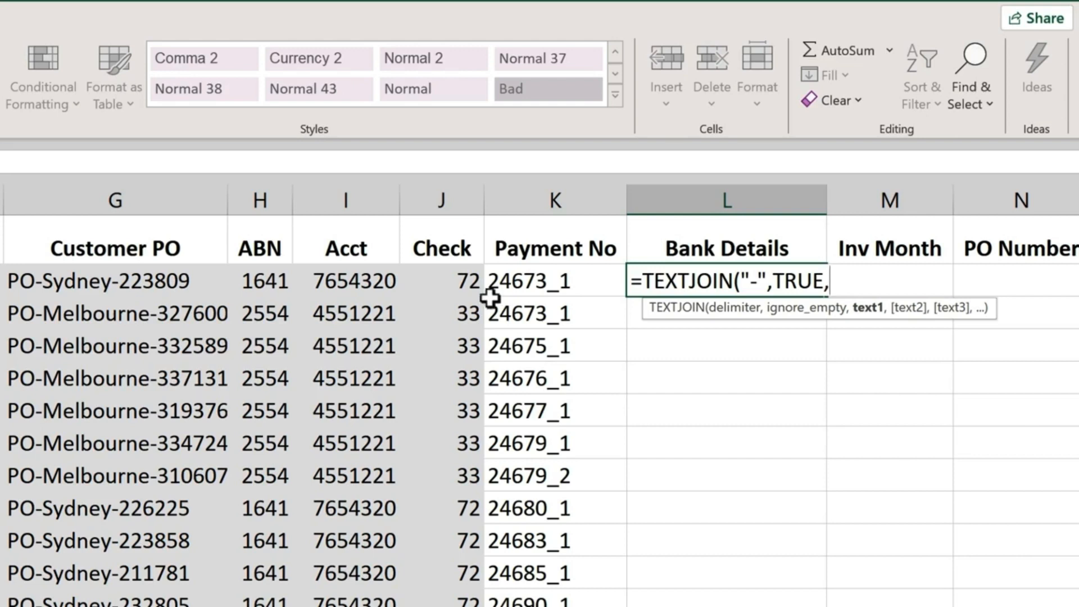
pyautogui.moveTo(265, 280); pyautogui.dragTo(423, 275)
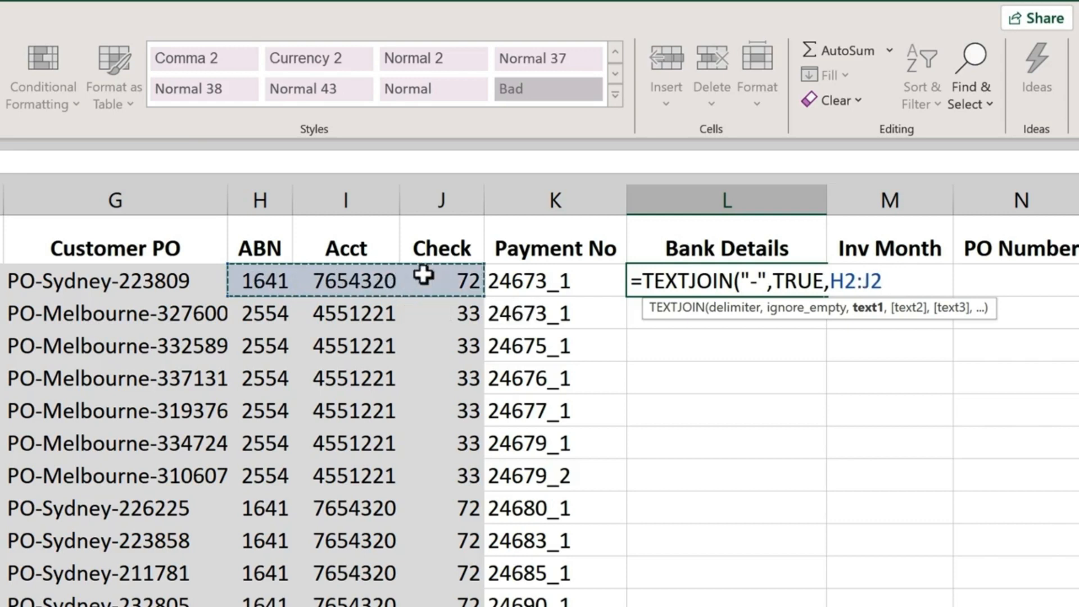
pyautogui.press('Return')
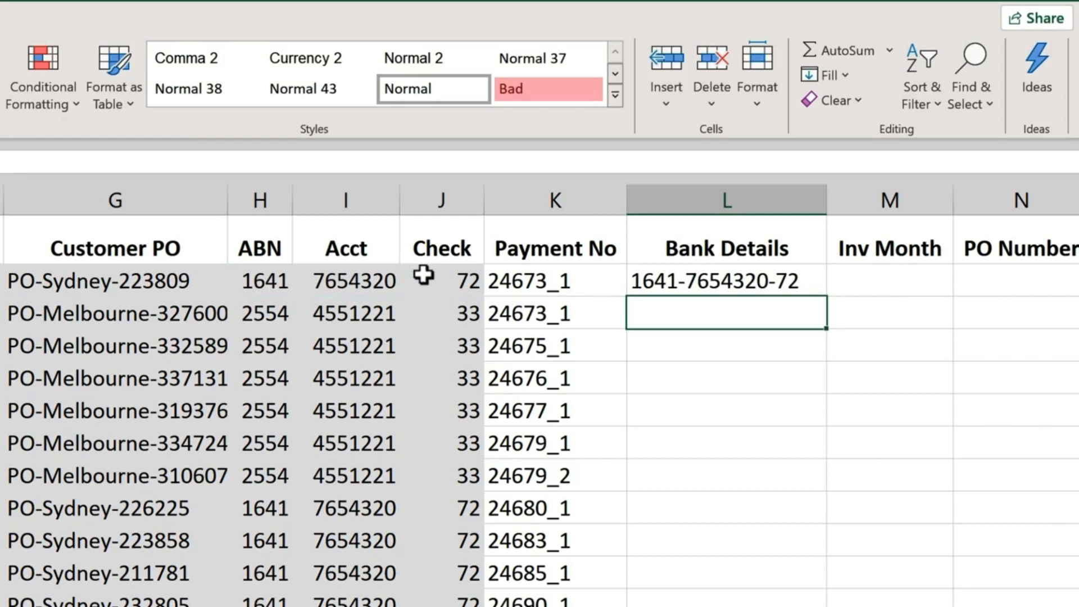
pyautogui.click(717, 284)
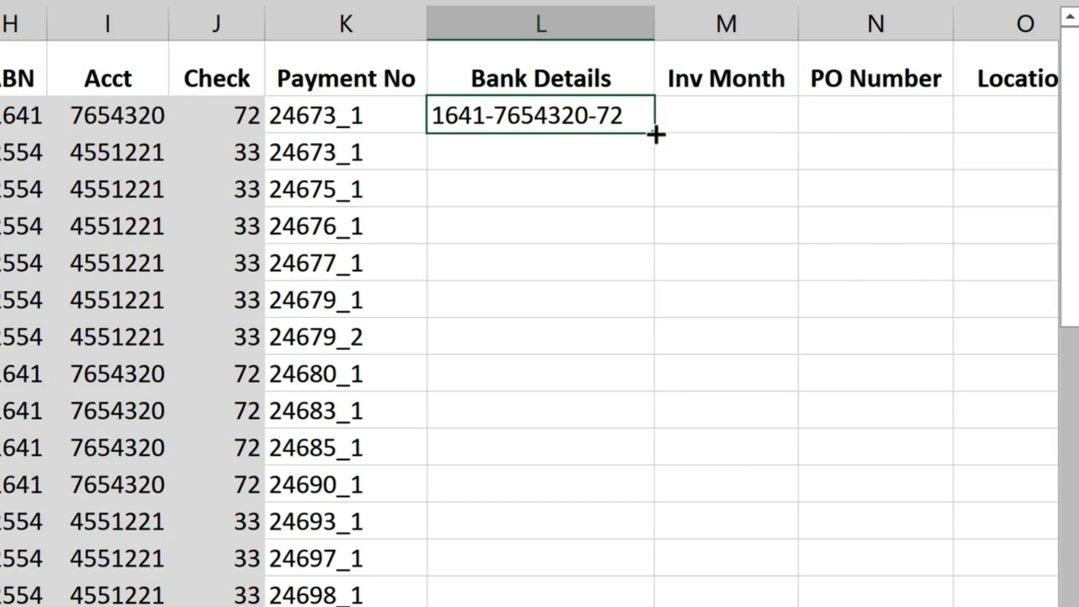
pyautogui.doubleClick(676, 152)
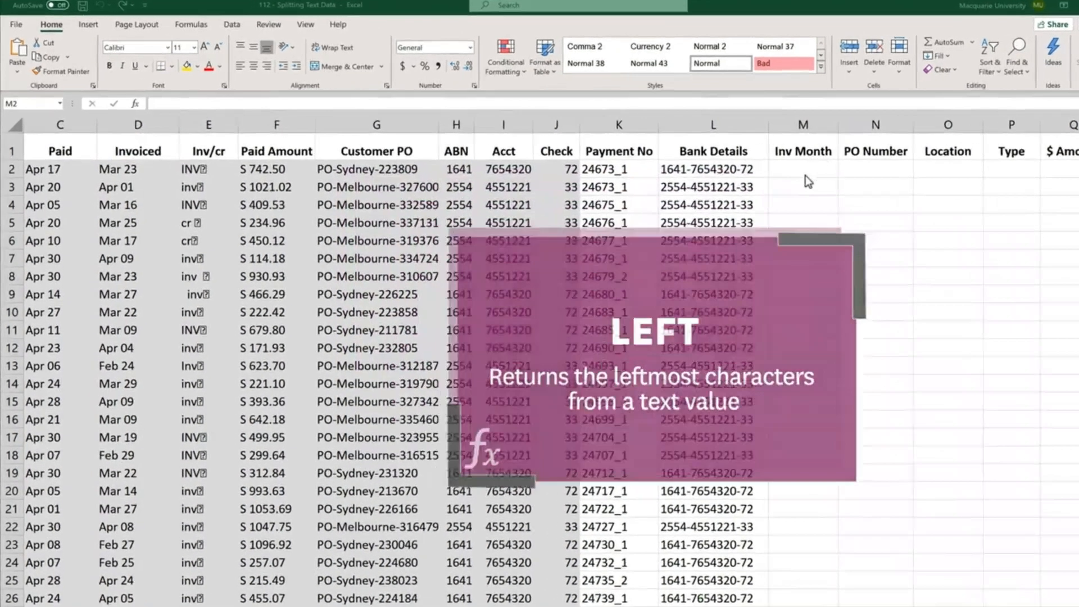
# In M2 under Inv Month, extract the first three characters of the Invoiced value with =LEFT(D2,3).
pyautogui.write('=le')
pyautogui.press('Tab')
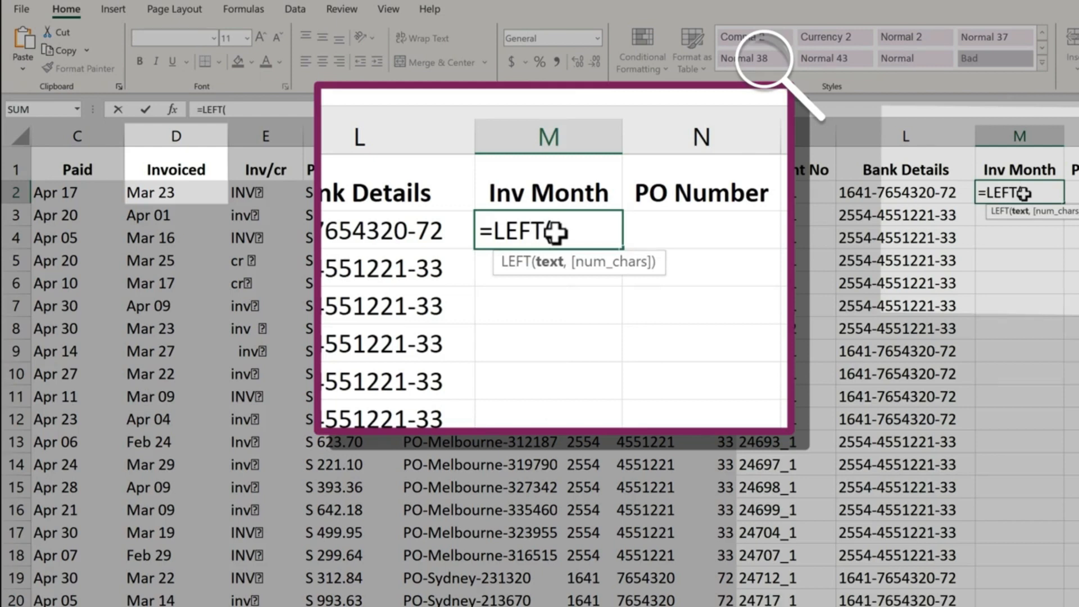
pyautogui.click(168, 193)
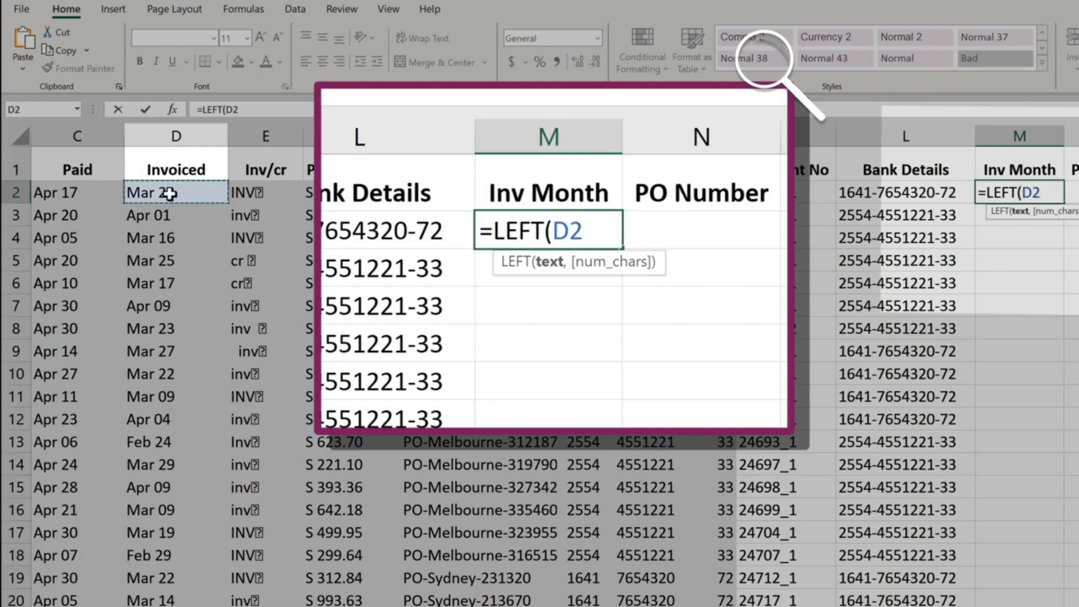
pyautogui.write(',')
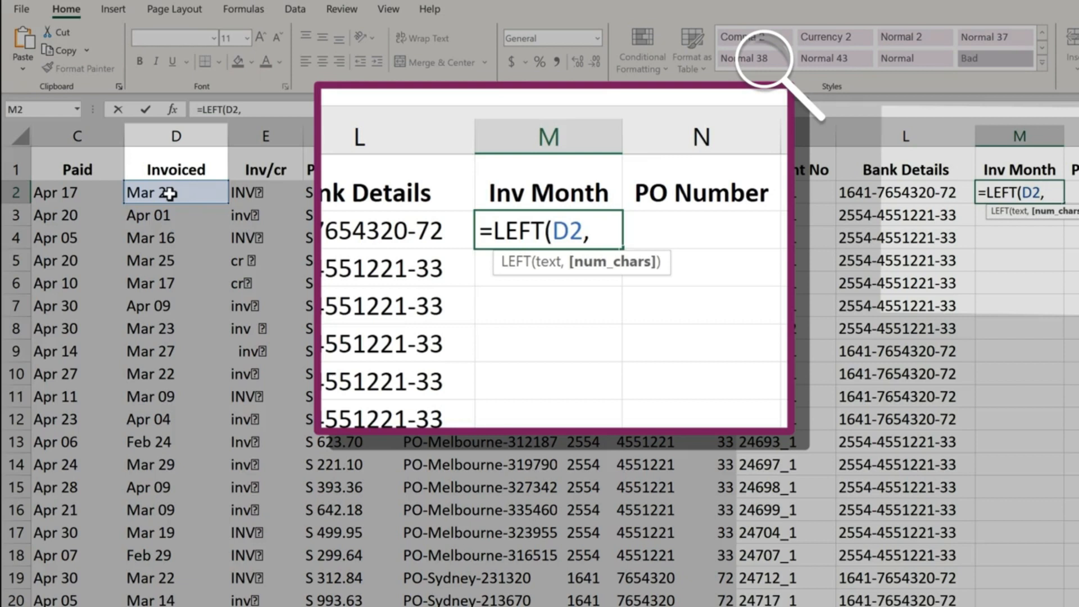
pyautogui.write('3')
pyautogui.press('Tab')
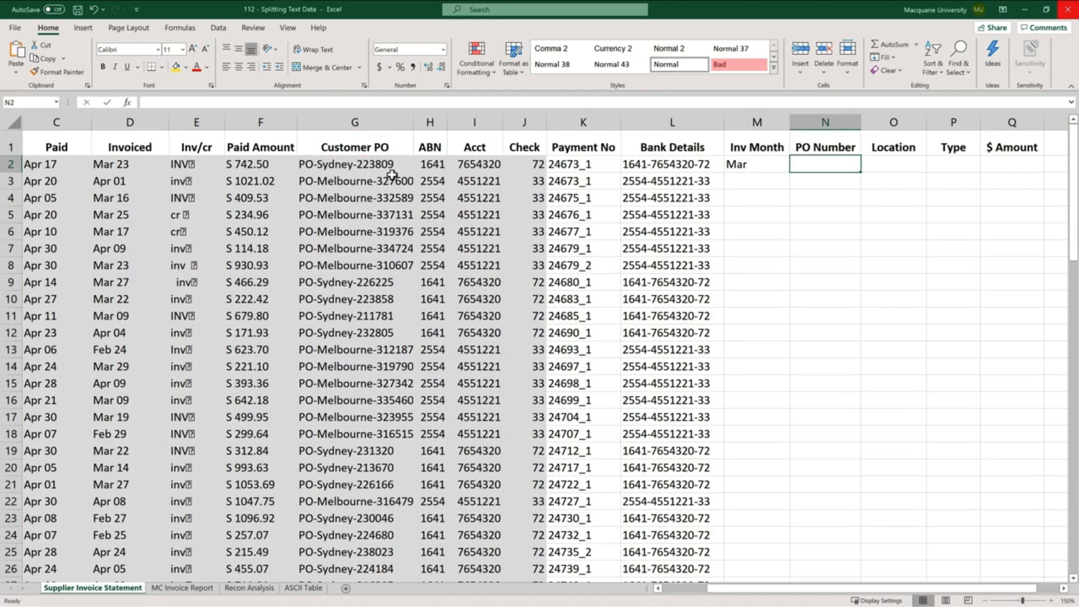
# In N2 under PO Number, extract the last six characters of the Customer PO with =RIGHT(G2,6).
pyautogui.write('=ri')
pyautogui.press('Tab')
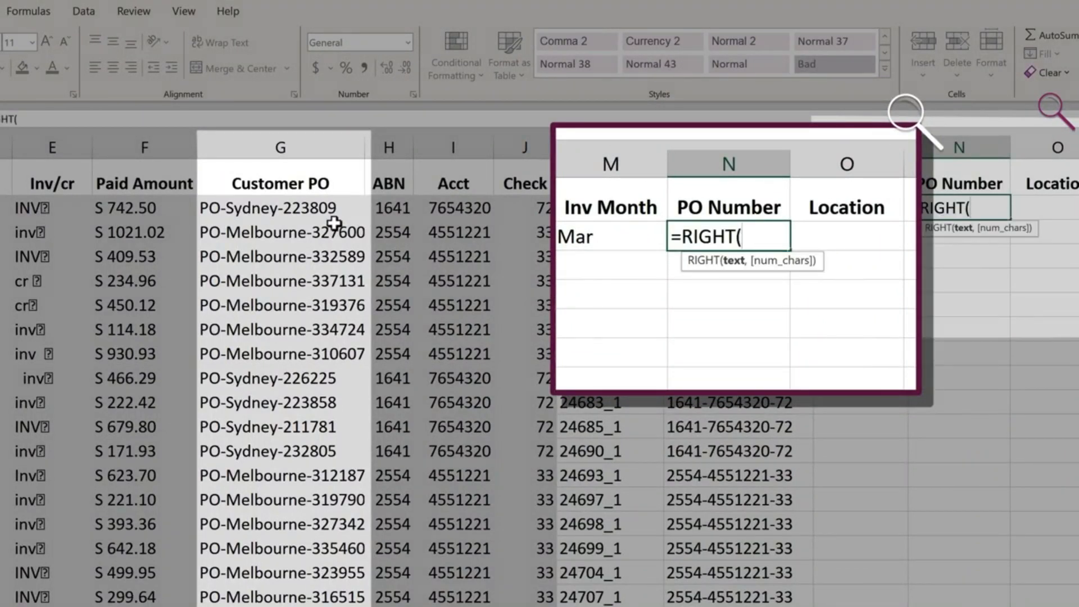
pyautogui.click(309, 209)
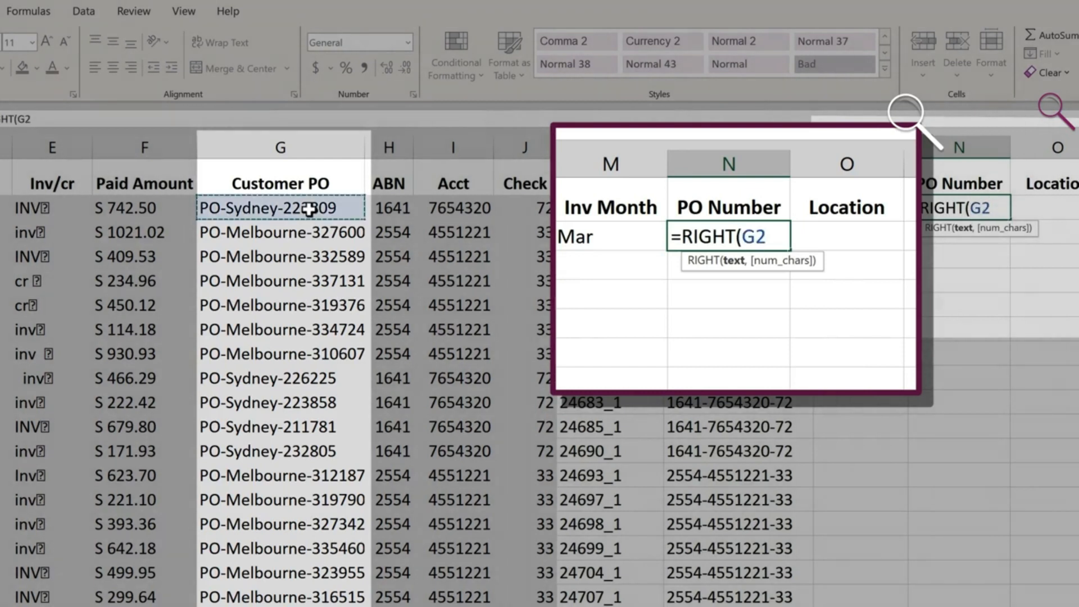
pyautogui.write(',')
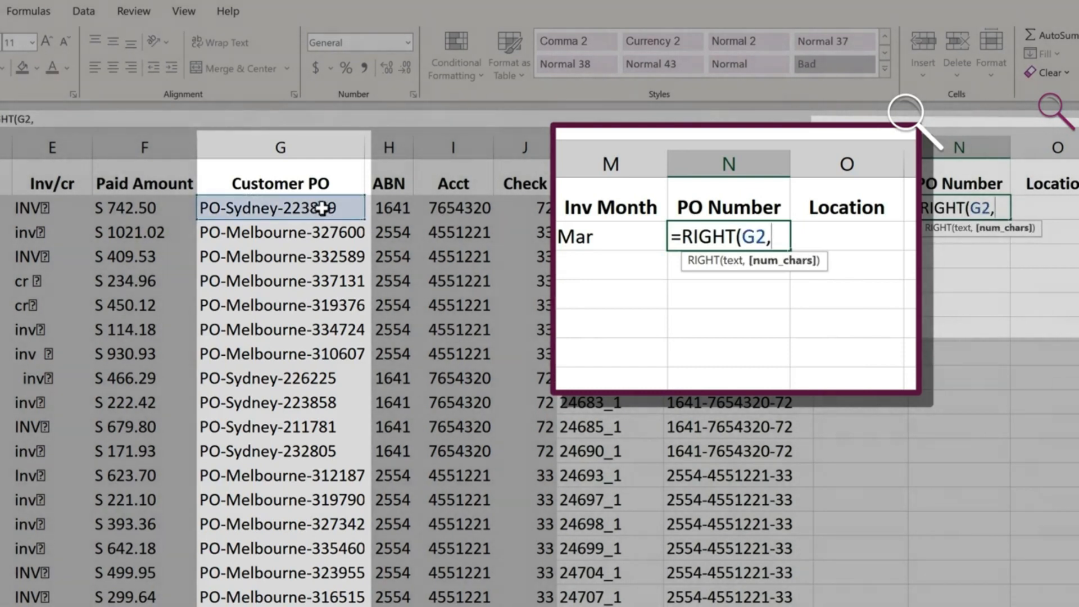
pyautogui.write('6')
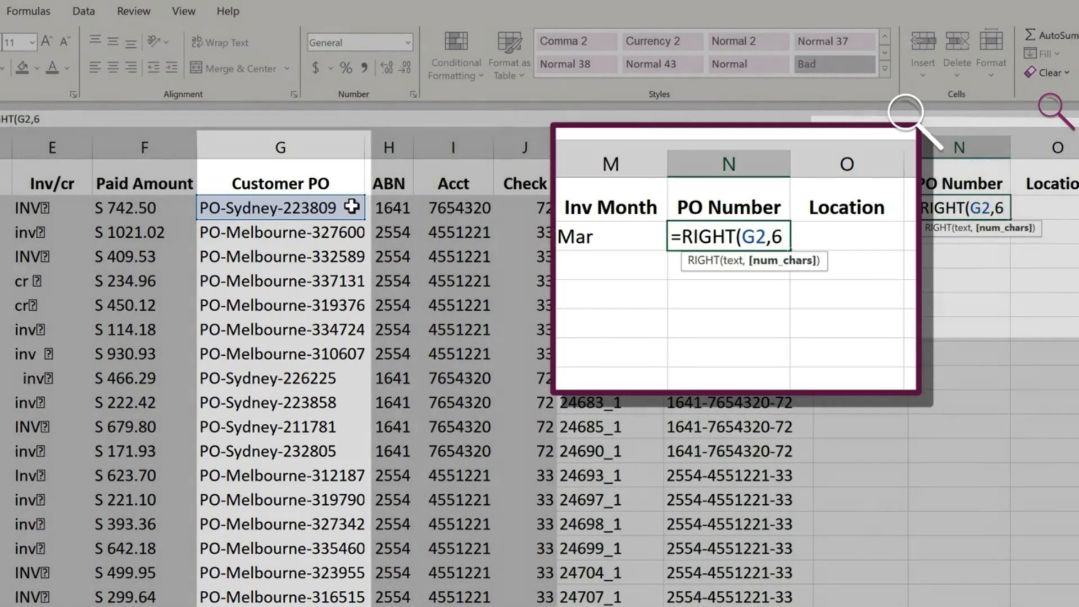
pyautogui.write(')')
pyautogui.press('Tab')
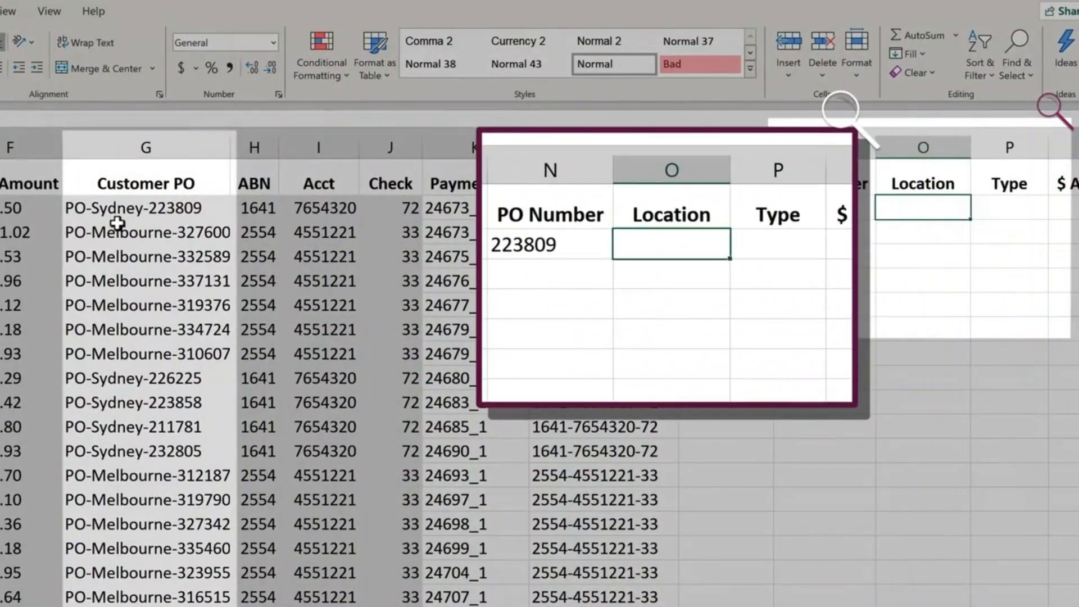
# In O2 under Location, extract one character from position 4 of the Customer PO with =MID(G2,4,1).
pyautogui.write('=mi')
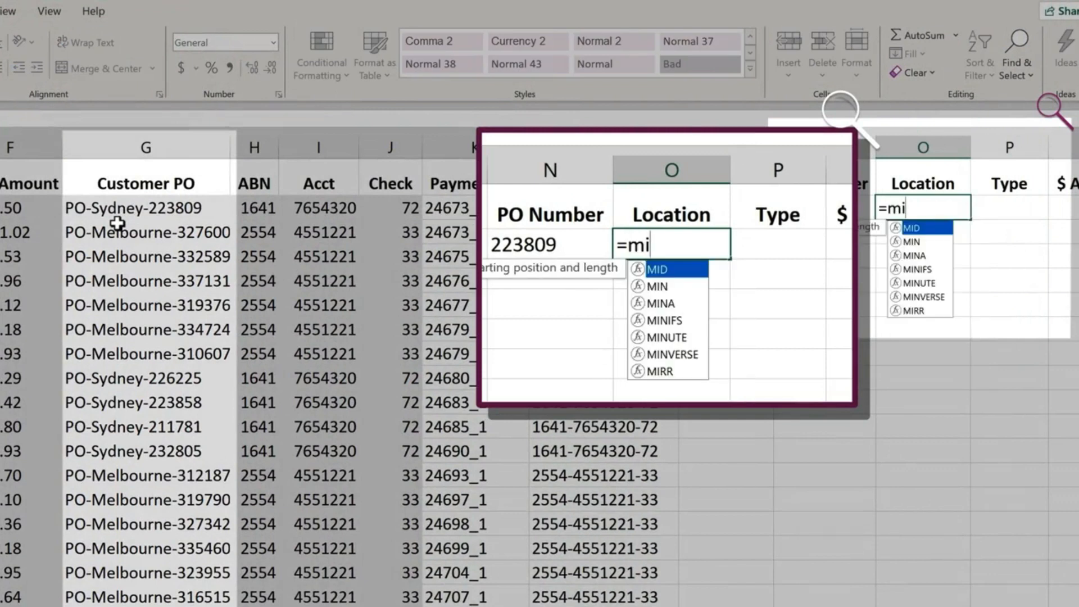
pyautogui.press('Tab')
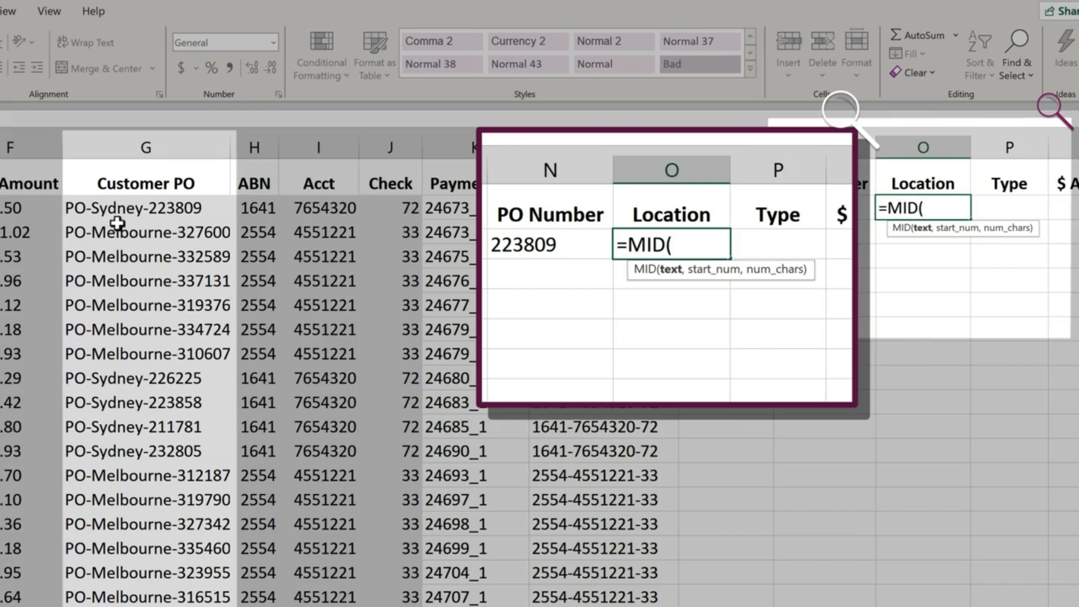
pyautogui.click(121, 212)
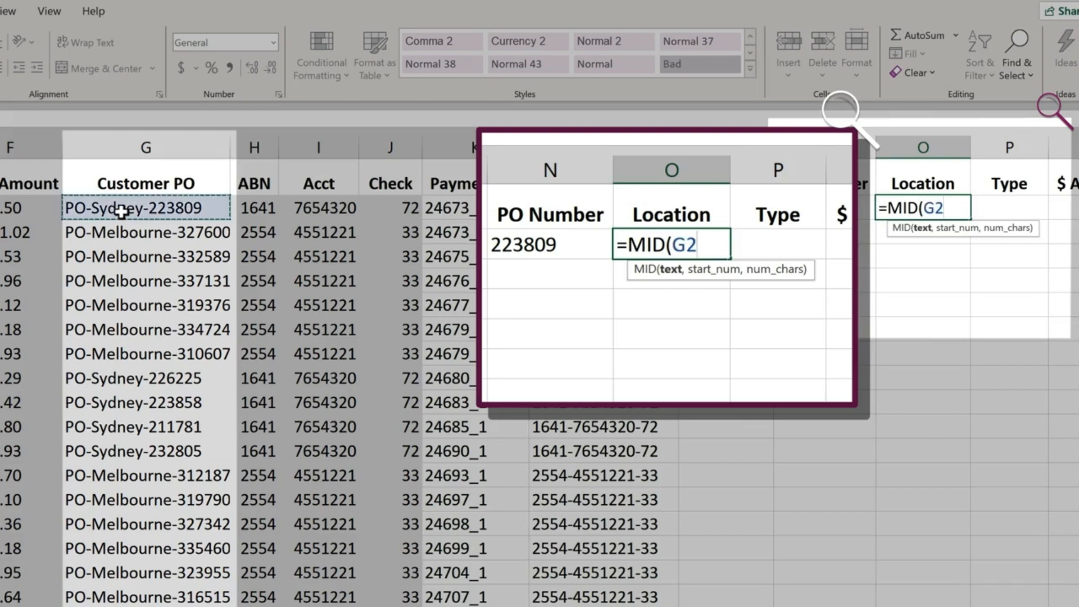
pyautogui.write(',')
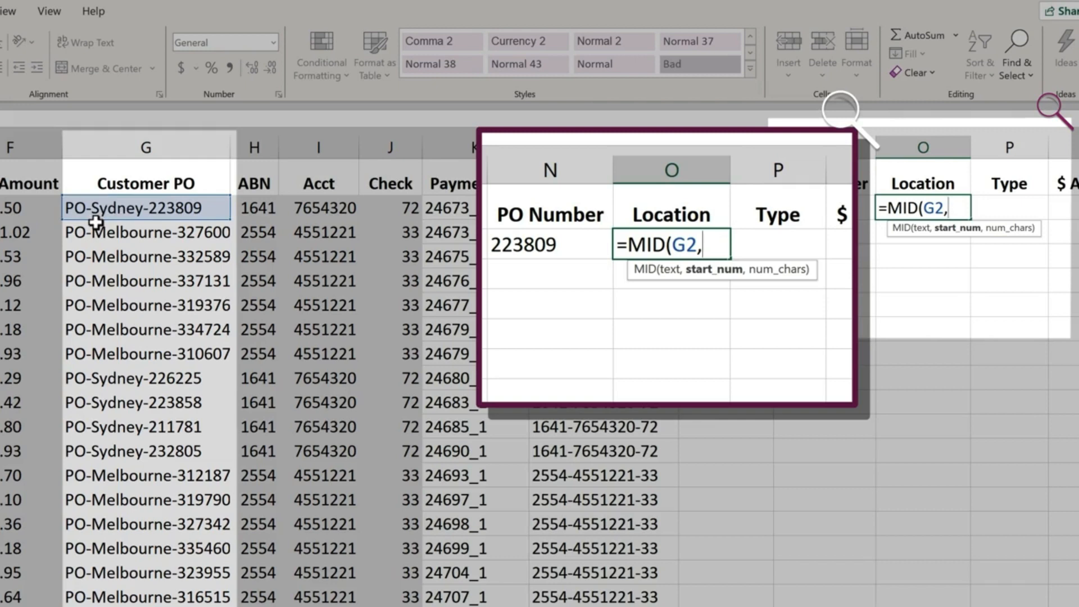
pyautogui.write('4,')
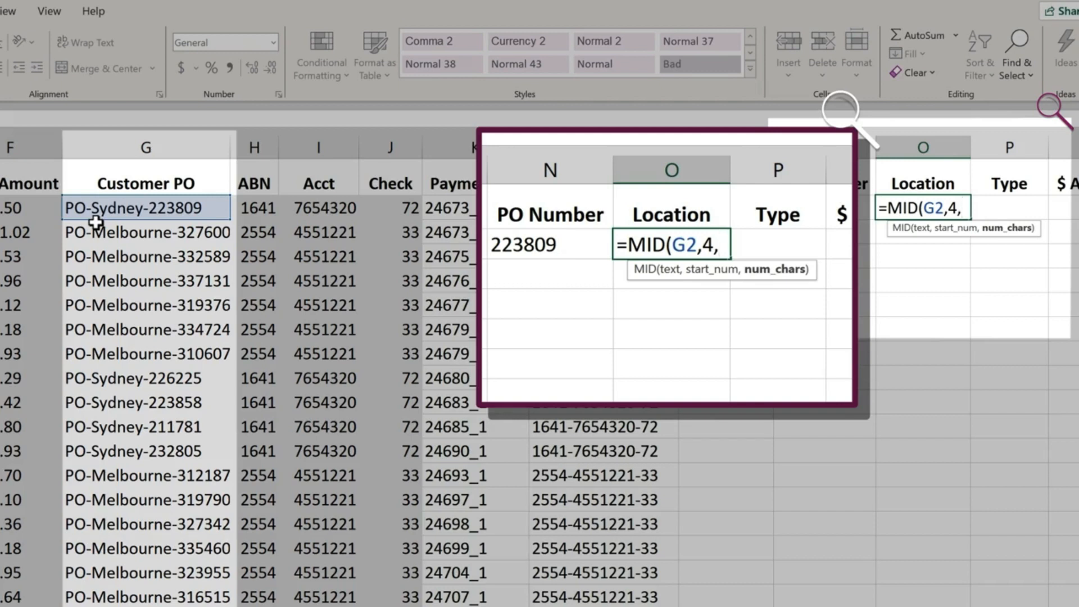
pyautogui.write('1')
pyautogui.press('Return')
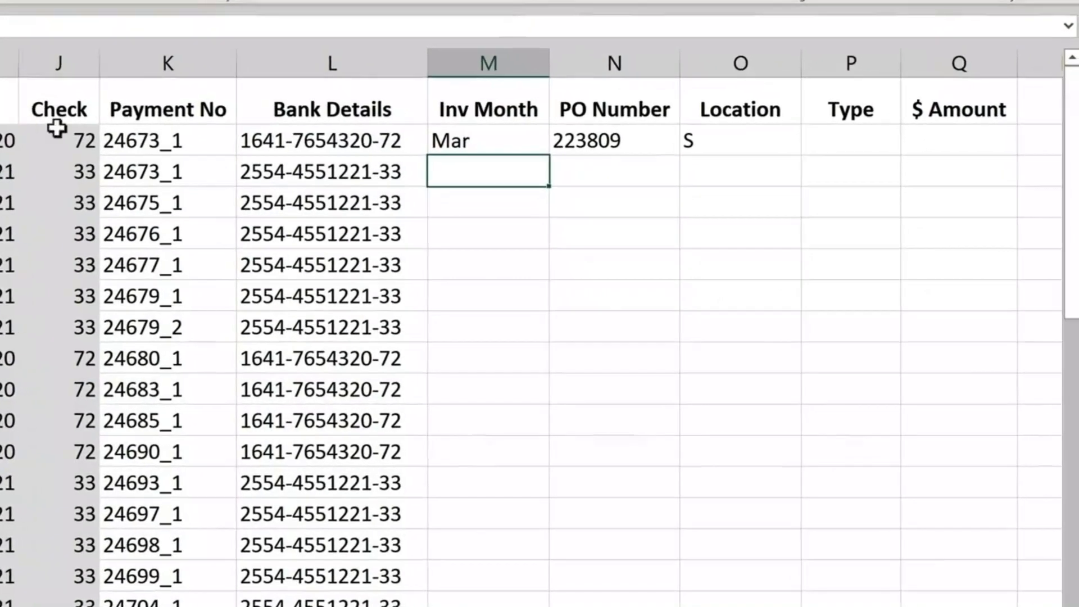
# Copy the M2:O2 formulas down the Inv Month, PO Number and Location columns.
pyautogui.moveTo(516, 139); pyautogui.dragTo(747, 135)
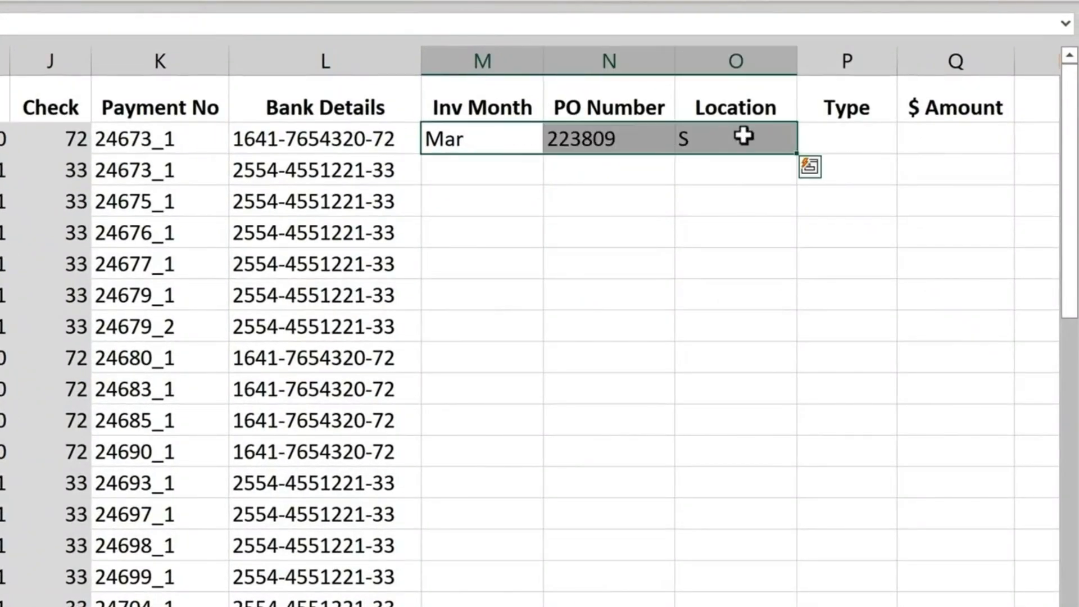
pyautogui.doubleClick(800, 153)
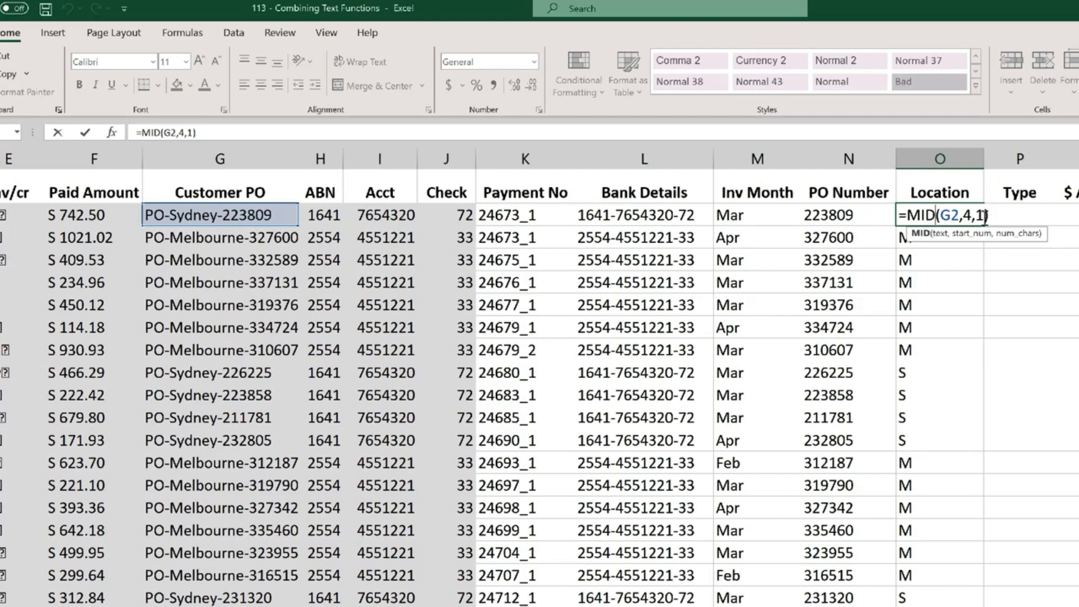
pyautogui.hotkey('ctrl', 'Return')
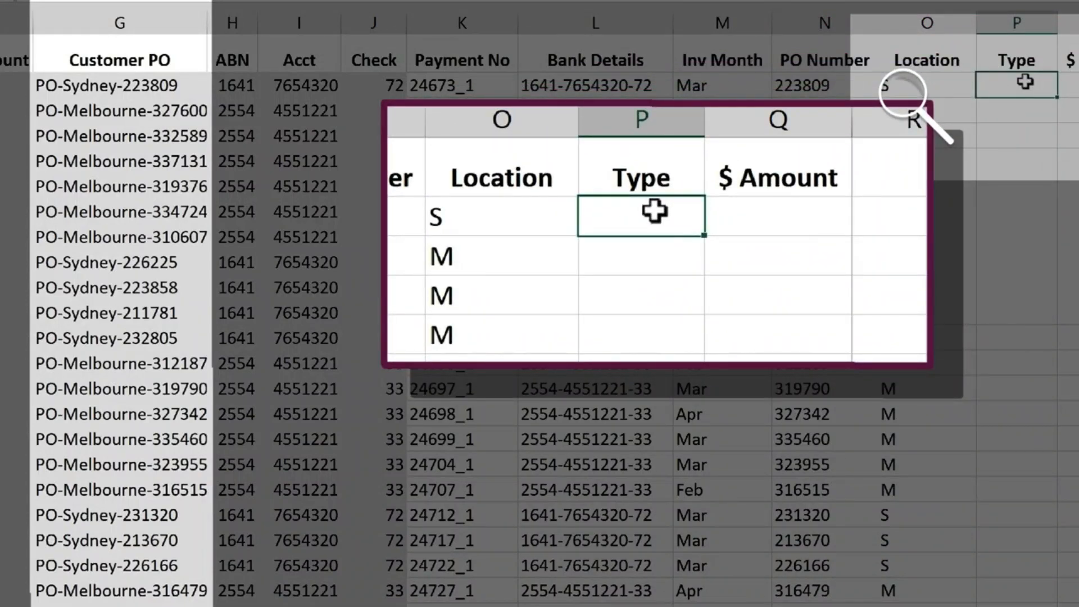
# In P2 under Type, locate the second hyphen in the Customer PO with =FIND("-",G2,4).
pyautogui.write('=fi')
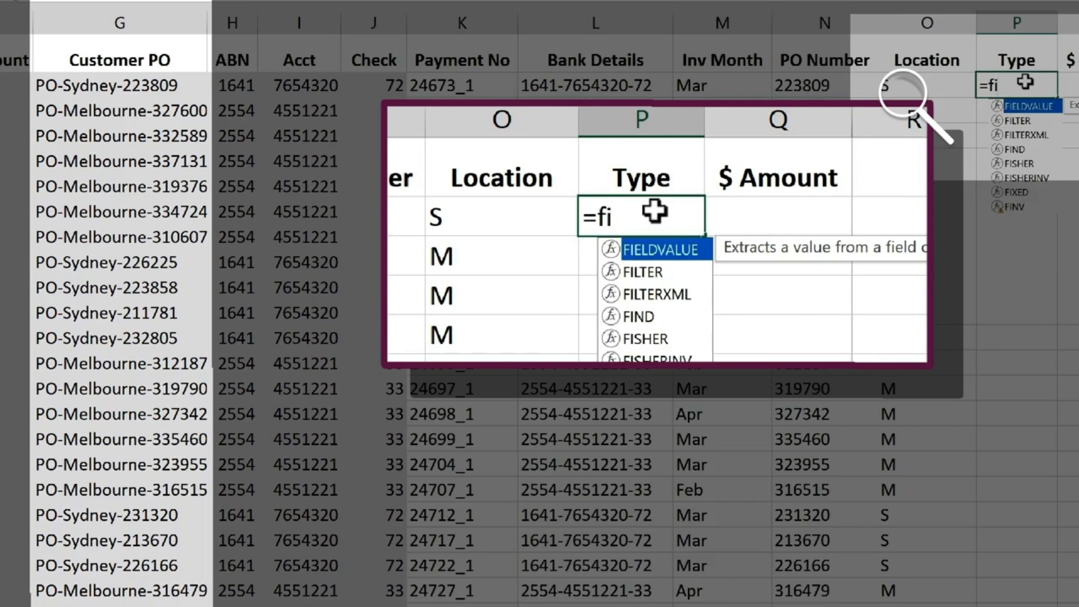
pyautogui.write('n')
pyautogui.press('Tab')
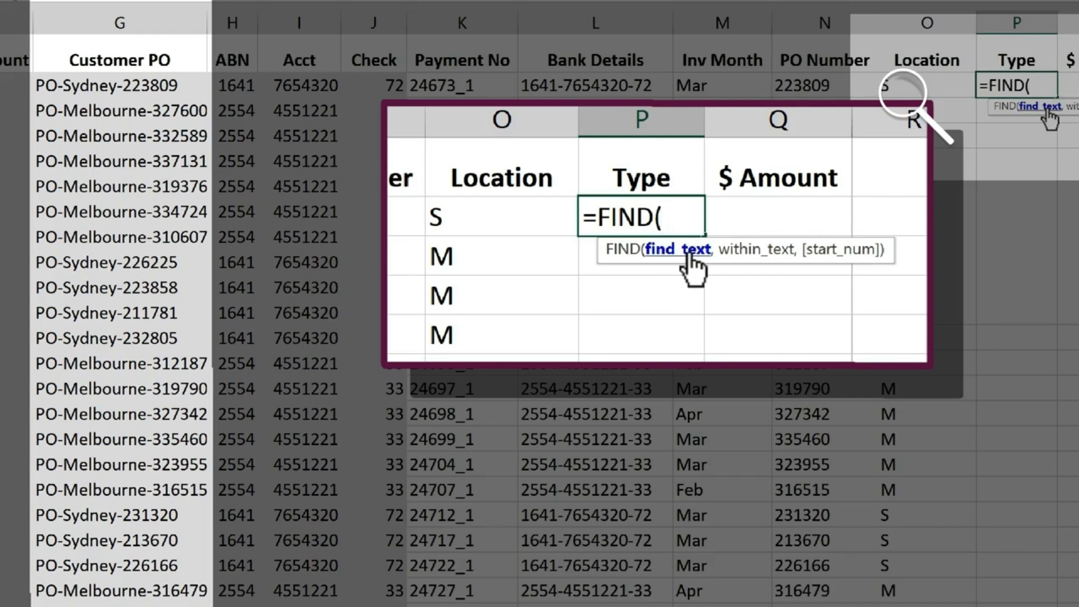
pyautogui.write('"-",')
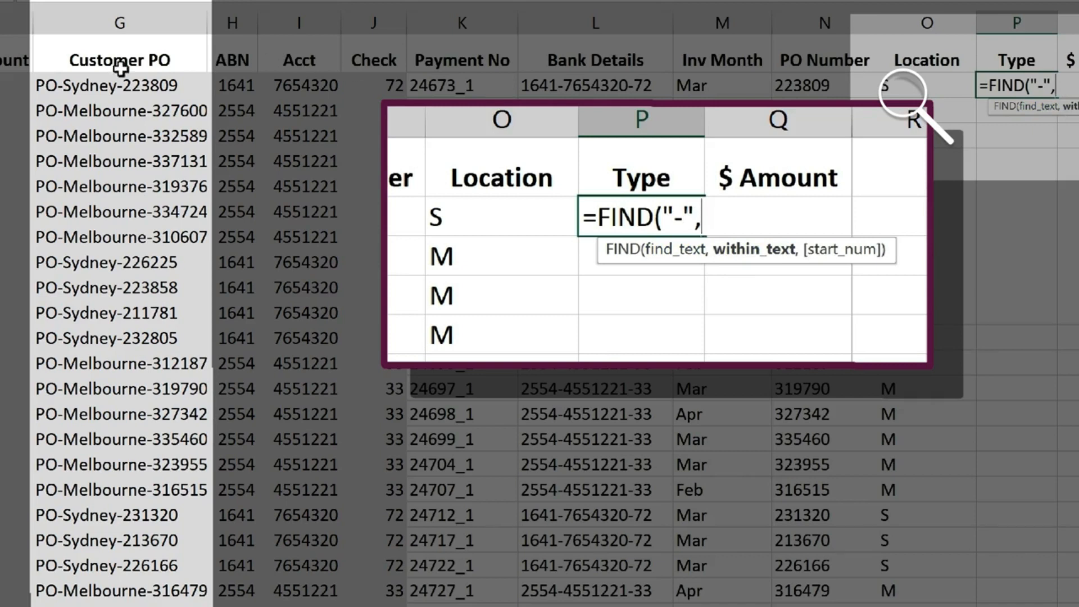
pyautogui.click(109, 86)
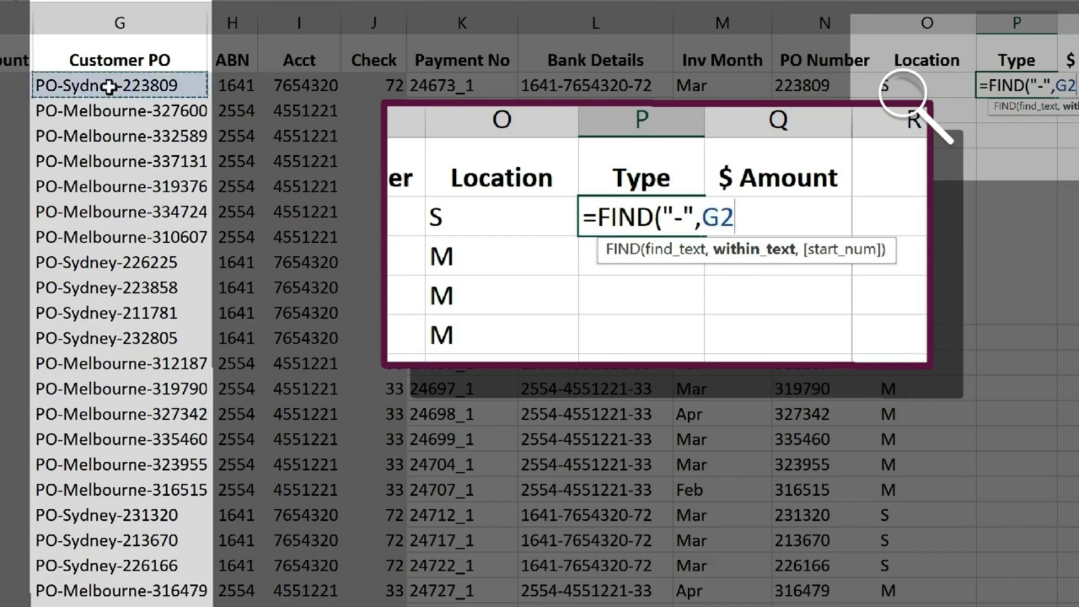
pyautogui.write(',')
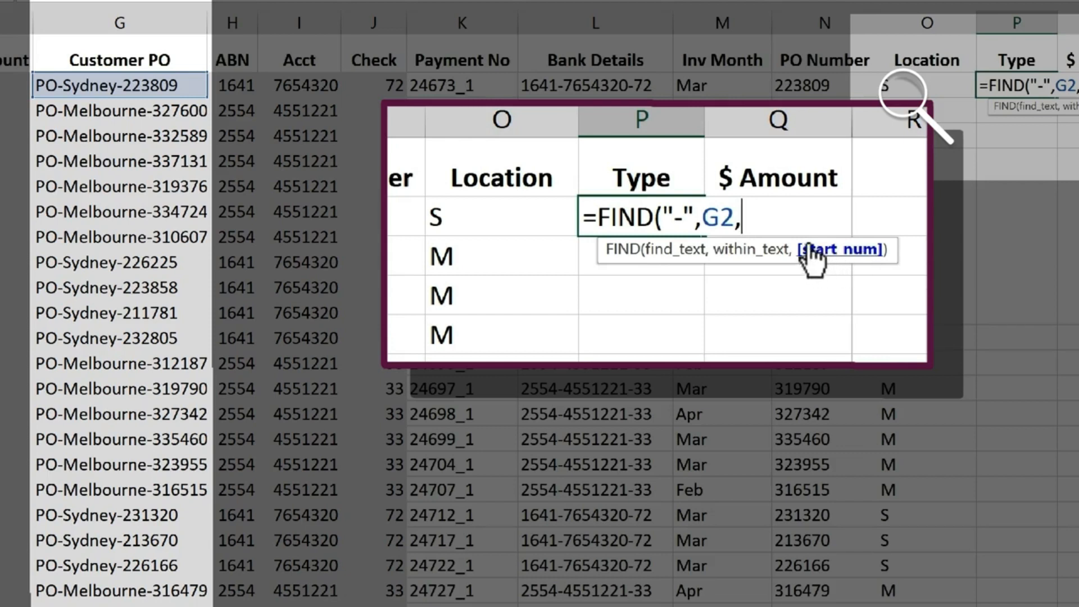
pyautogui.write('4')
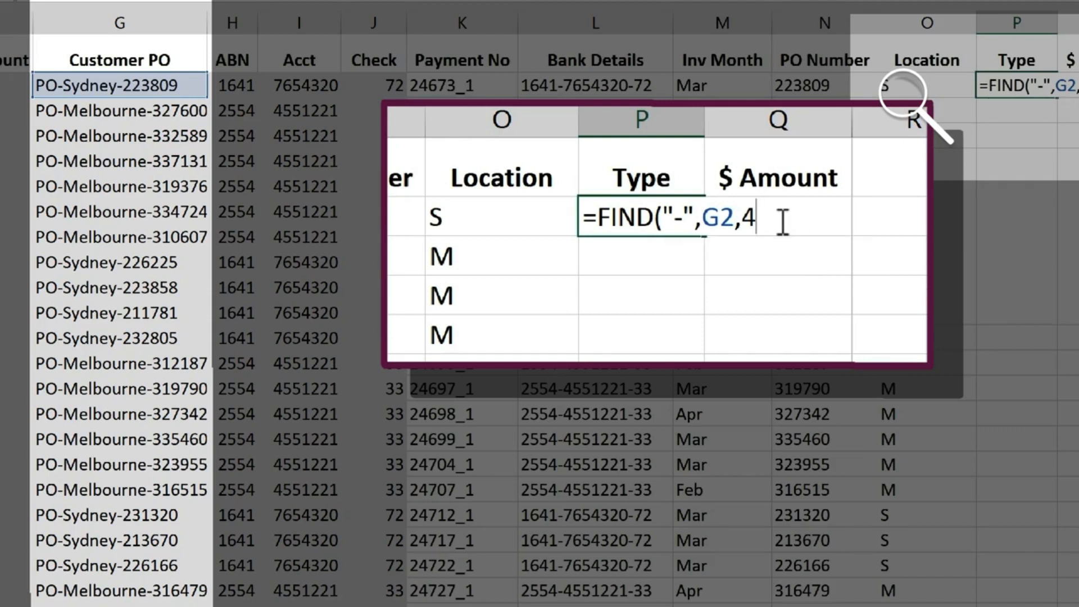
pyautogui.press('Return')
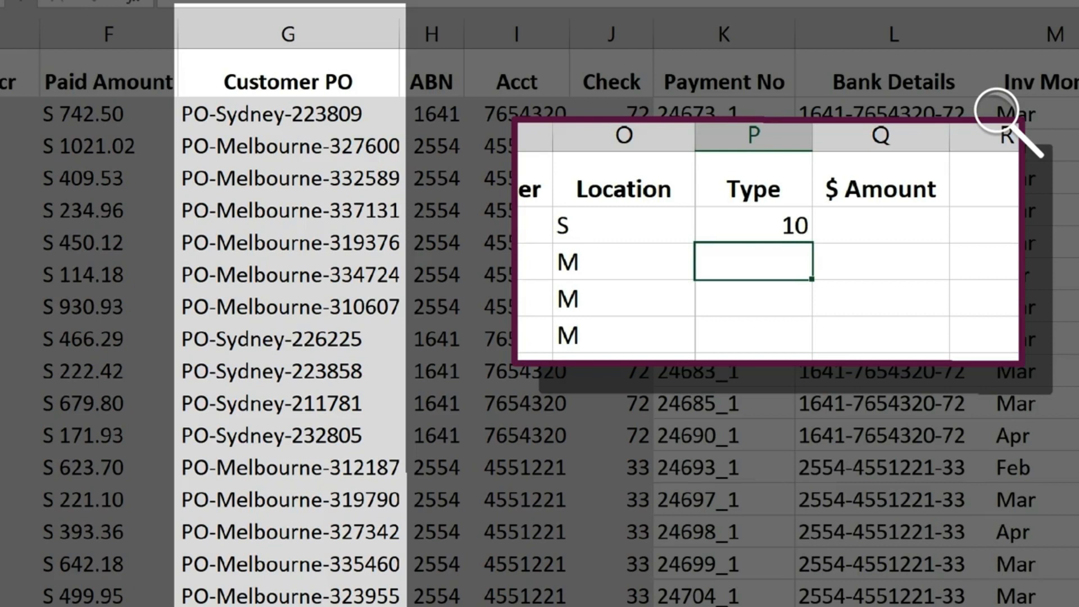
# Subtract 4 from the FIND result in P2 so the formula reads =FIND("-",G2,4)-4.
pyautogui.click(754, 226)
pyautogui.doubleClick(753, 226)
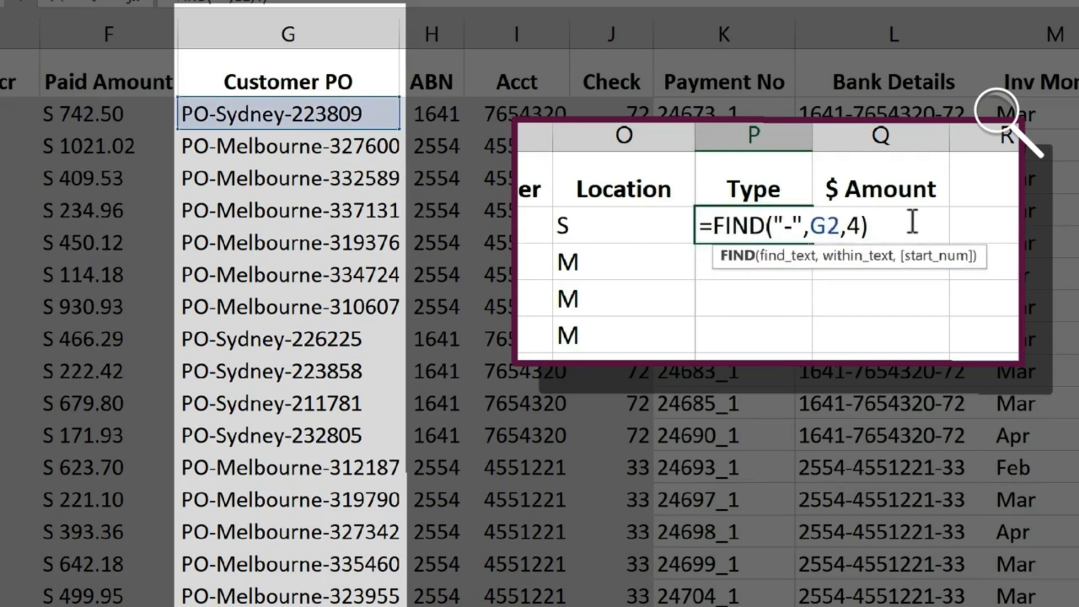
pyautogui.write('-4')
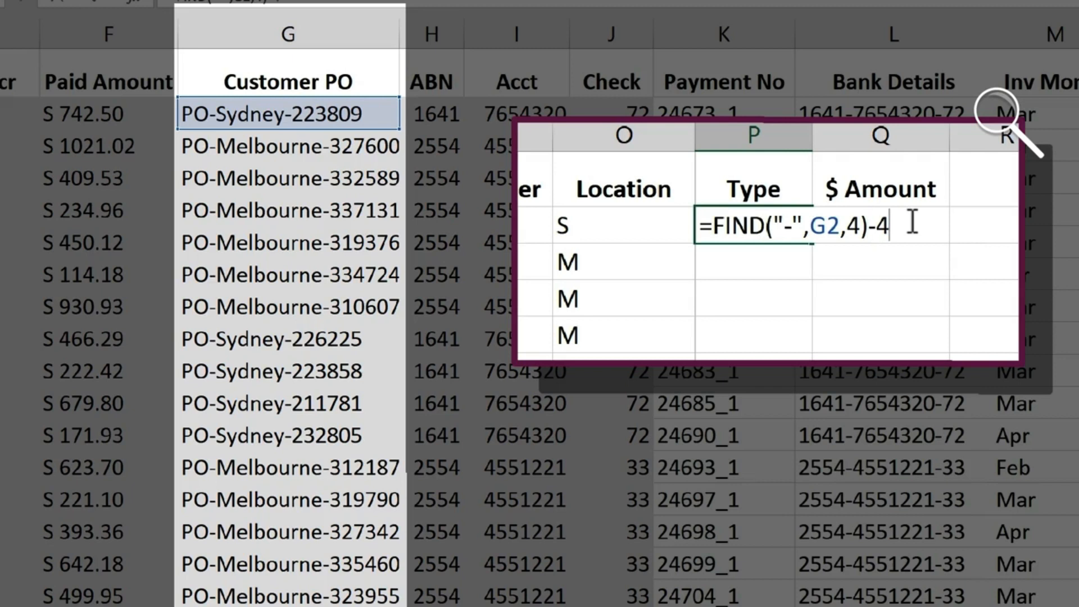
pyautogui.press('Return')
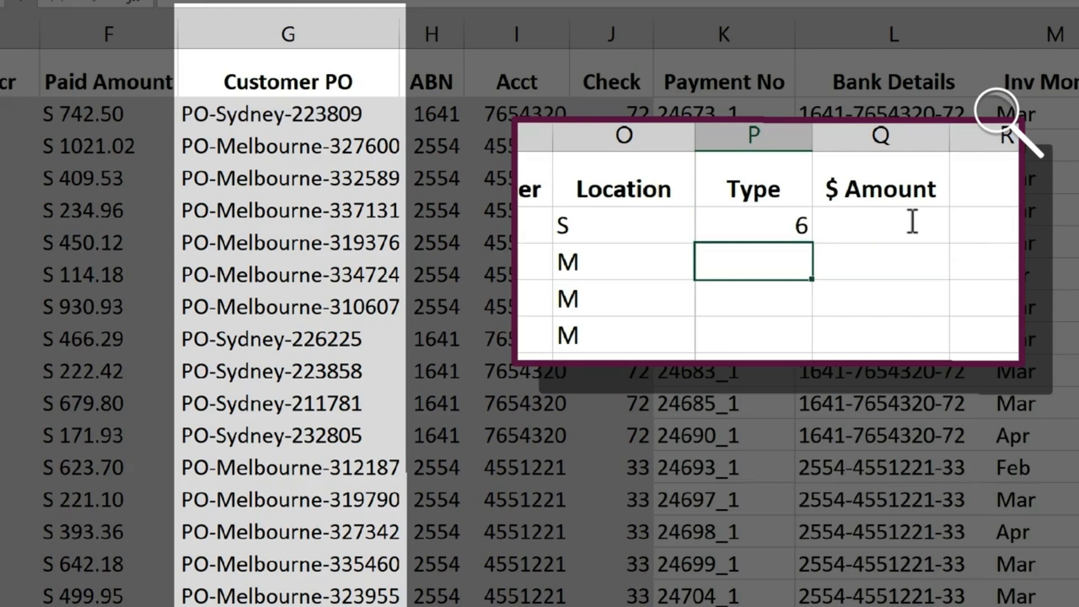
# Copy the expression FIND("-",G2,4)-4 from the P2 formula, without its equals sign.
pyautogui.doubleClick(749, 232)
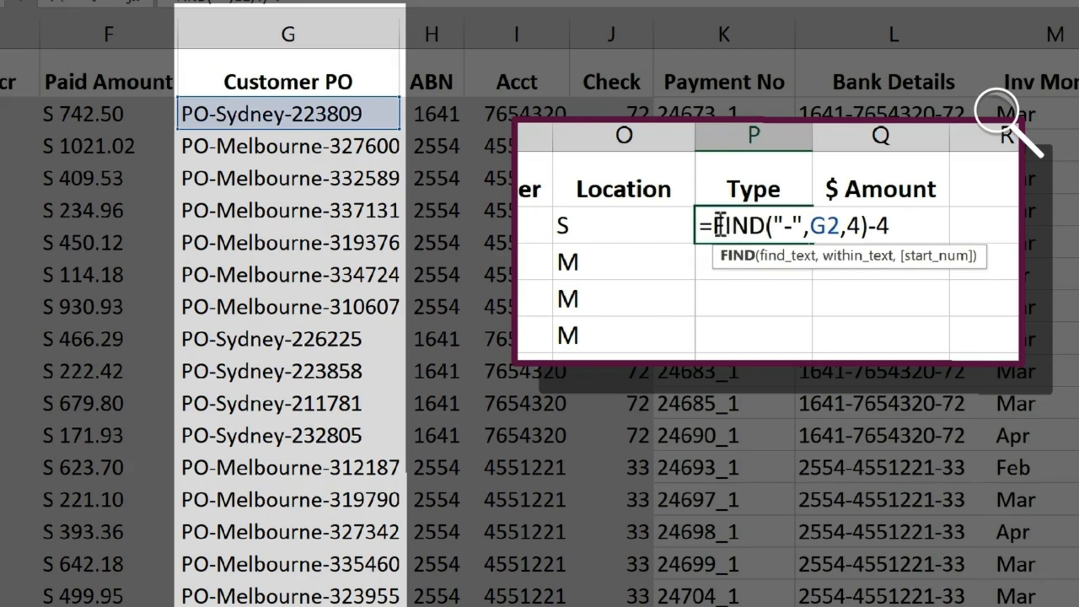
pyautogui.moveTo(718, 225); pyautogui.dragTo(787, 219)
pyautogui.moveTo(894, 220); pyautogui.dragTo(916, 221)
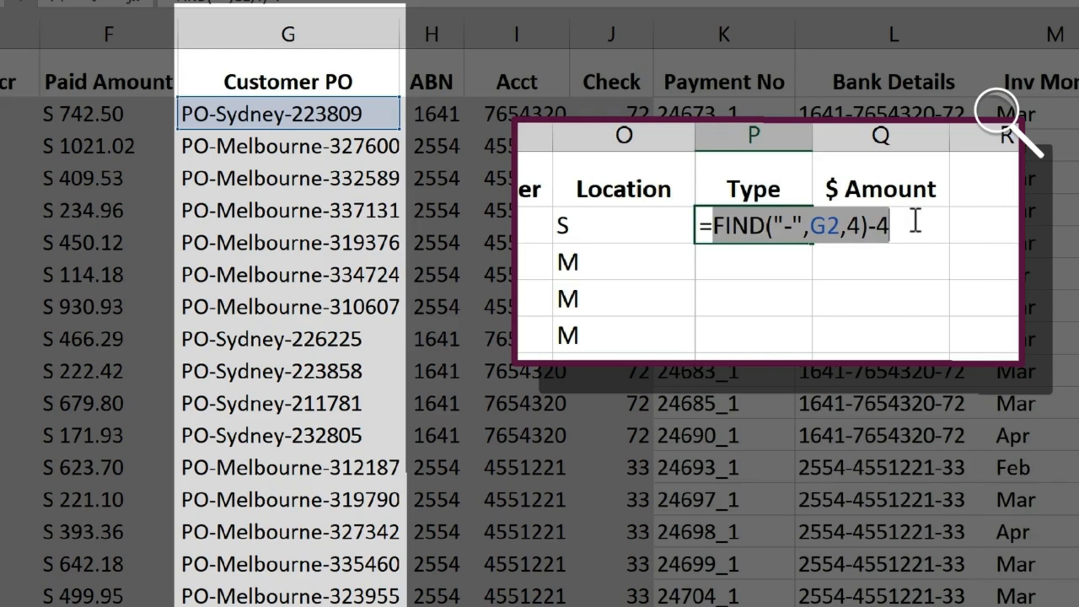
pyautogui.hotkey('ctrl', 'Return')
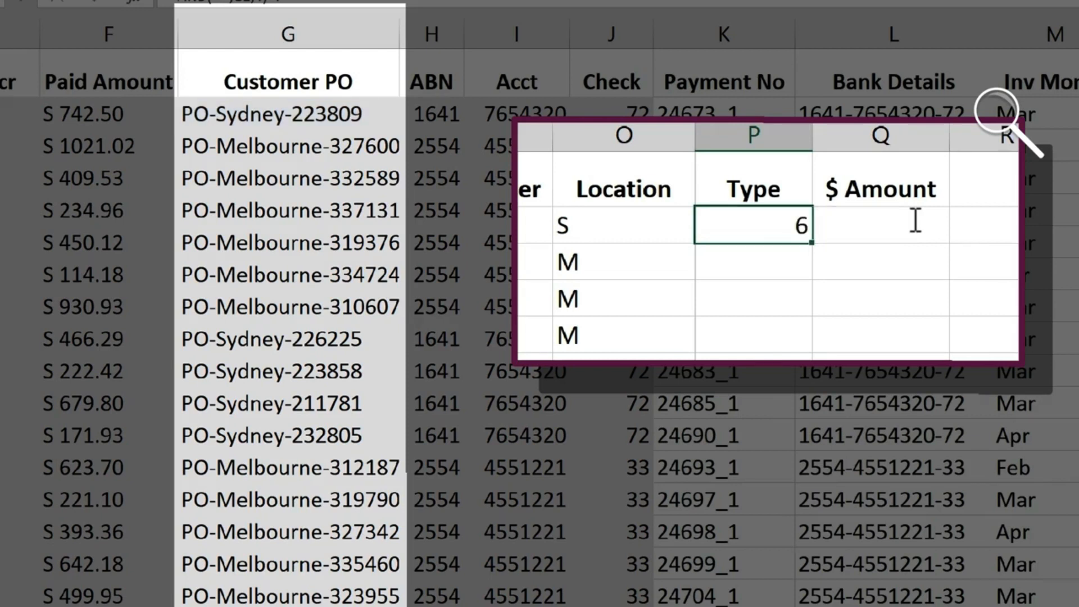
# Replace the character count in O2 with the copied expression, giving =MID(G2,4,FIND("-",G2,4)-4), and fill it down the Location column.
pyautogui.doubleClick(614, 229)
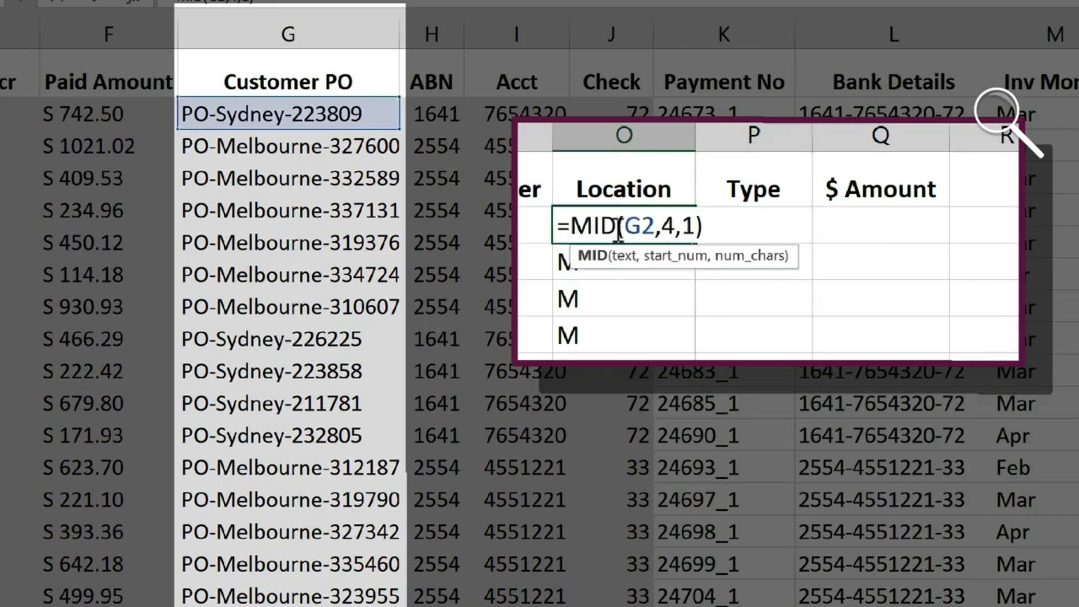
pyautogui.click(692, 224)
pyautogui.press('BackSpace')
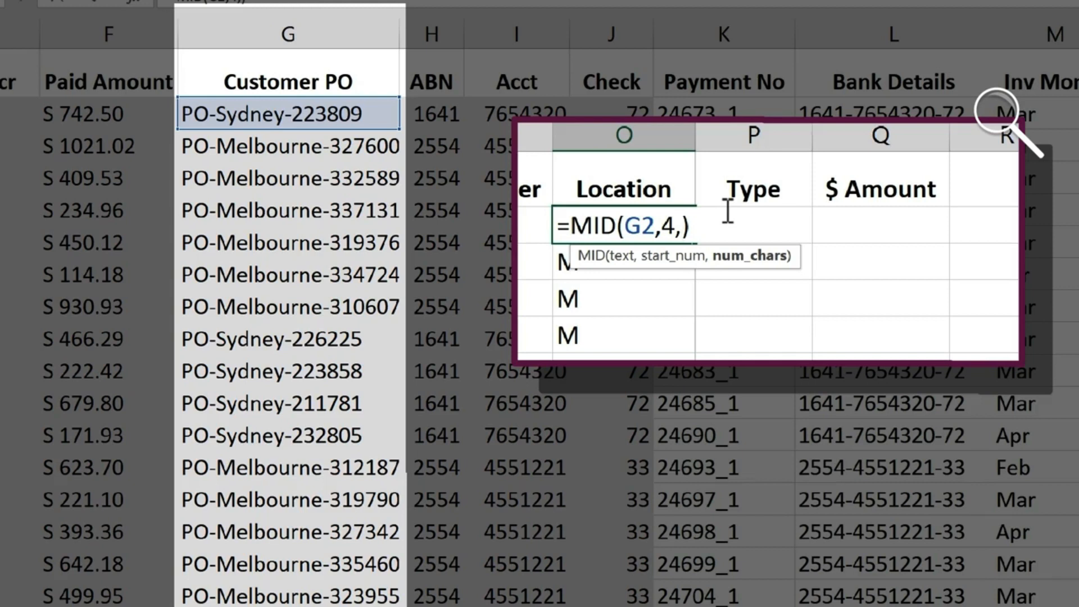
pyautogui.write('FIND("-",G2,4)-4')
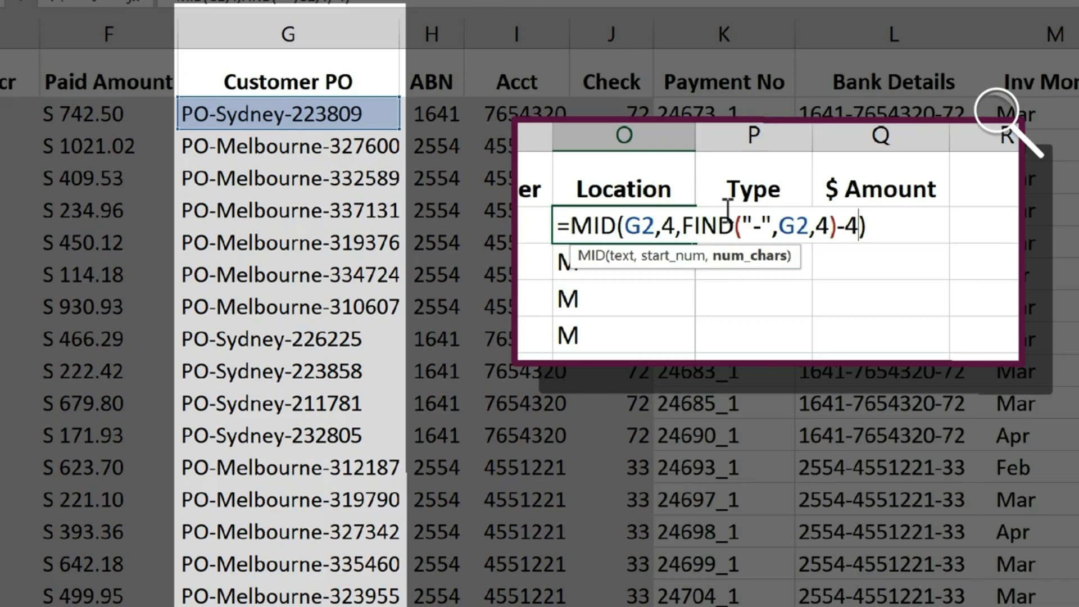
pyautogui.press('Return')
pyautogui.click(656, 225)
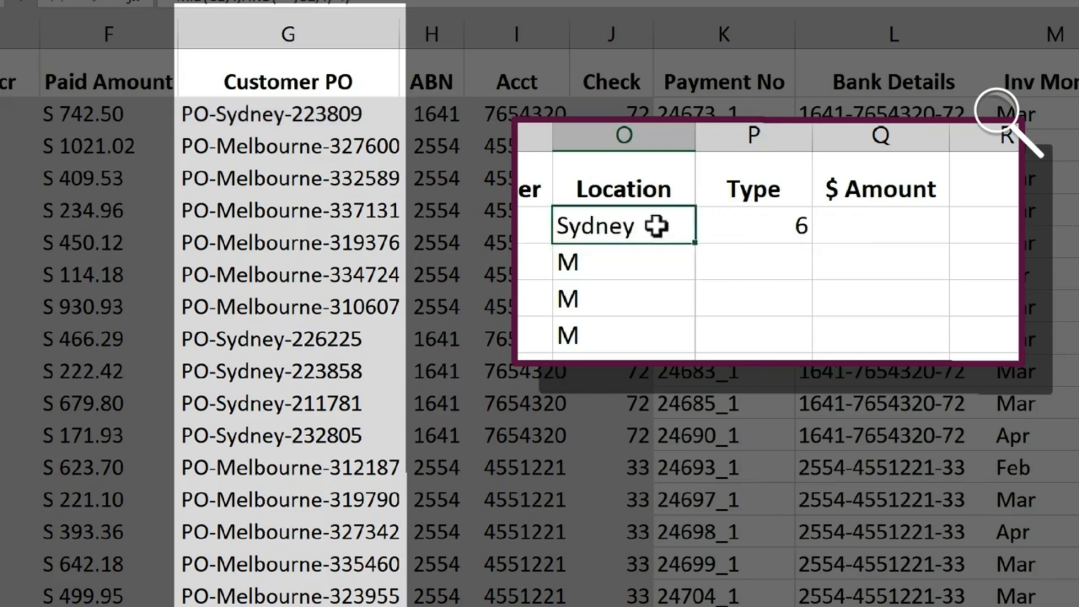
pyautogui.doubleClick(697, 243)
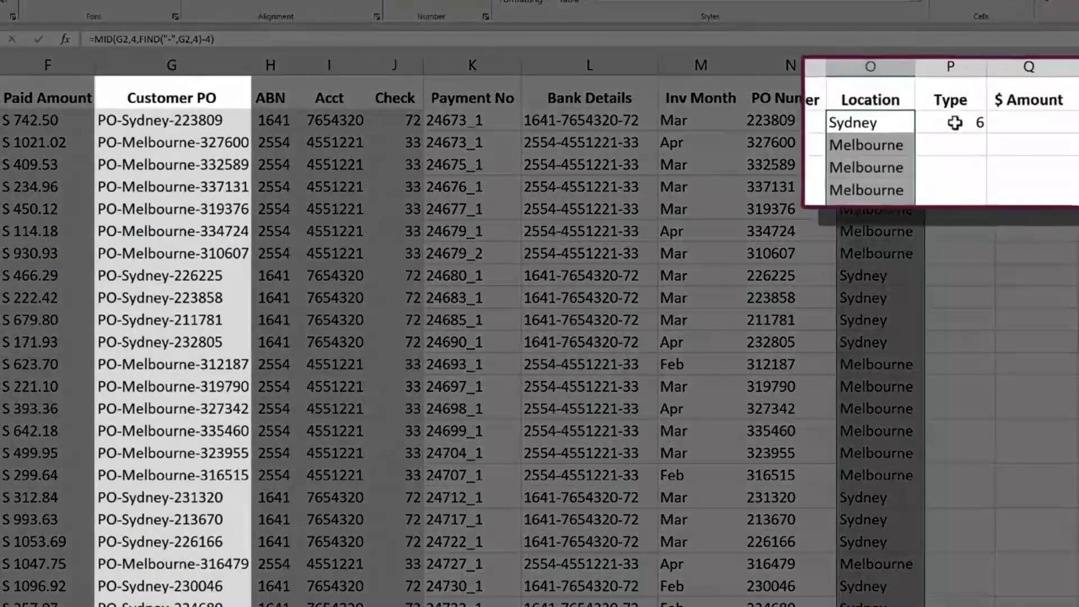
# Overwrite P2 under Type with =LEN(G2) to count the characters in the Customer PO.
pyautogui.click(964, 120)
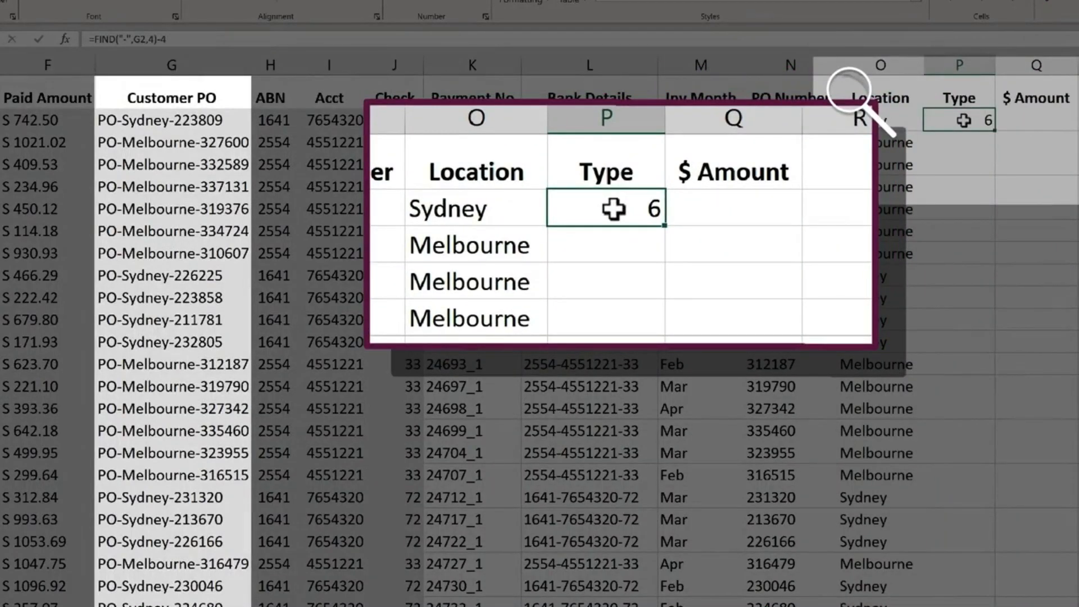
pyautogui.write('=le')
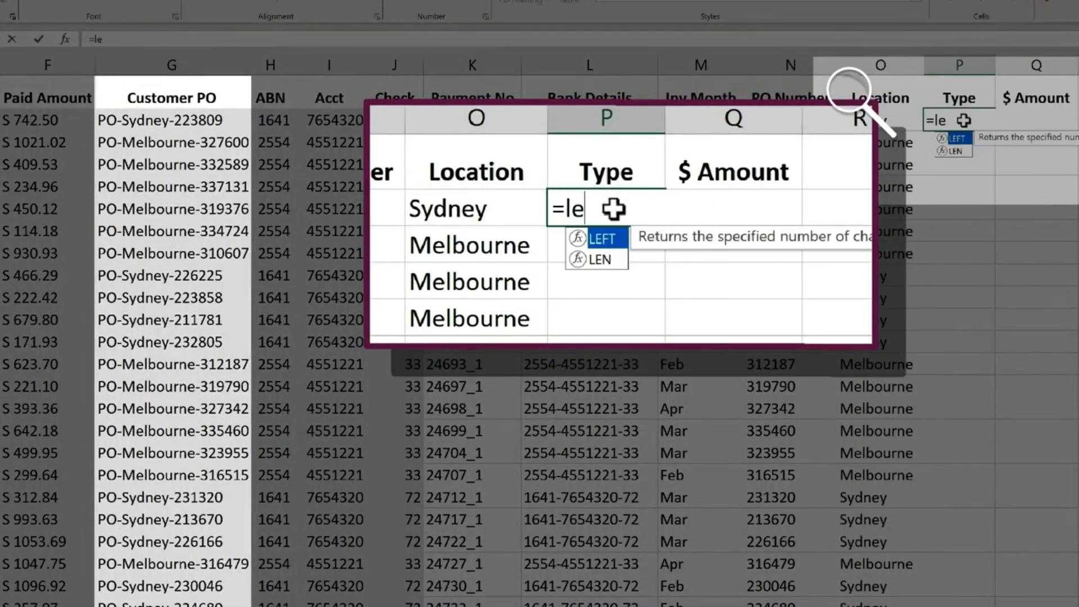
pyautogui.write('n')
pyautogui.press('Tab')
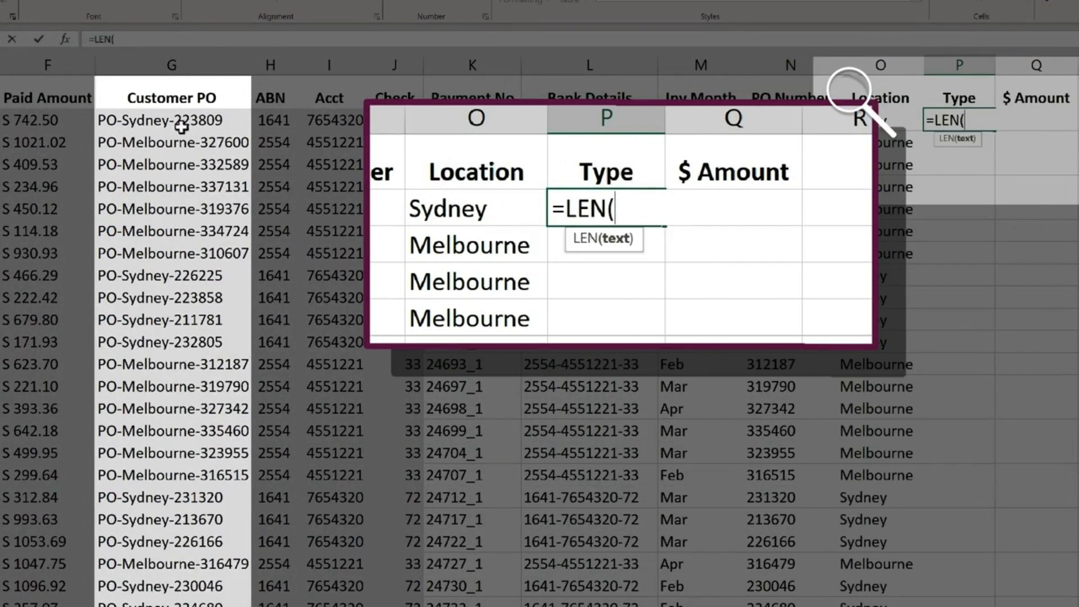
pyautogui.click(140, 120)
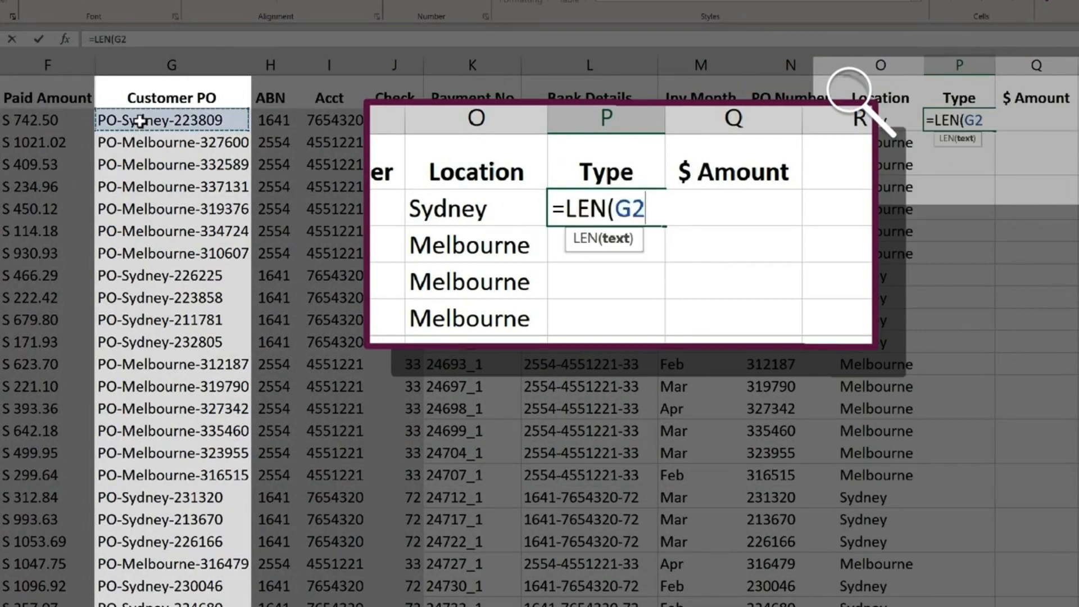
pyautogui.press('Return')
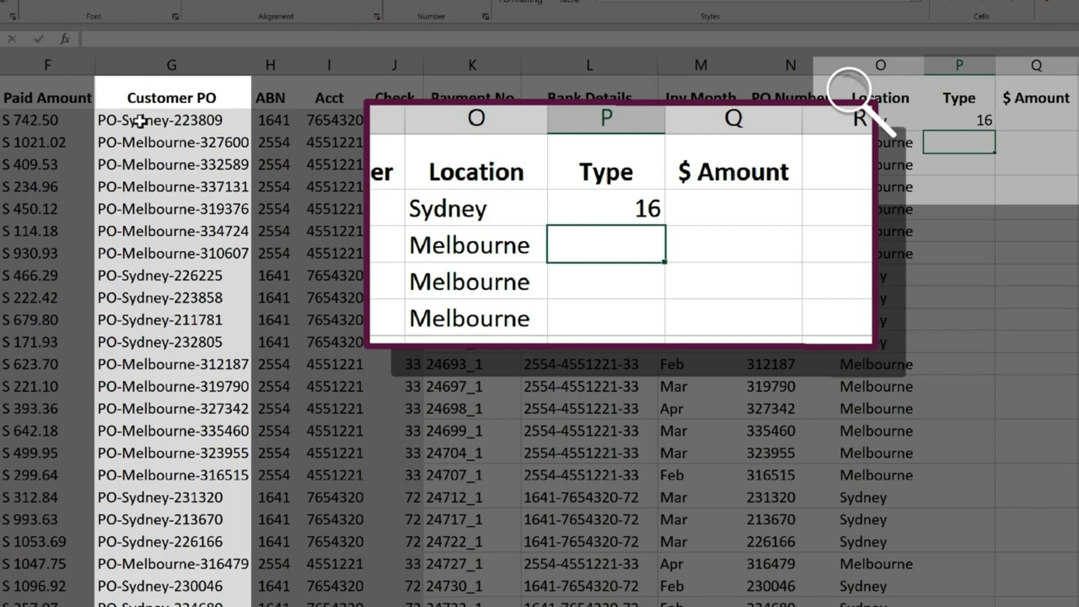
# Subtract 10 from the length in P2 so the formula reads =LEN(G2)-10.
pyautogui.doubleClick(981, 118)
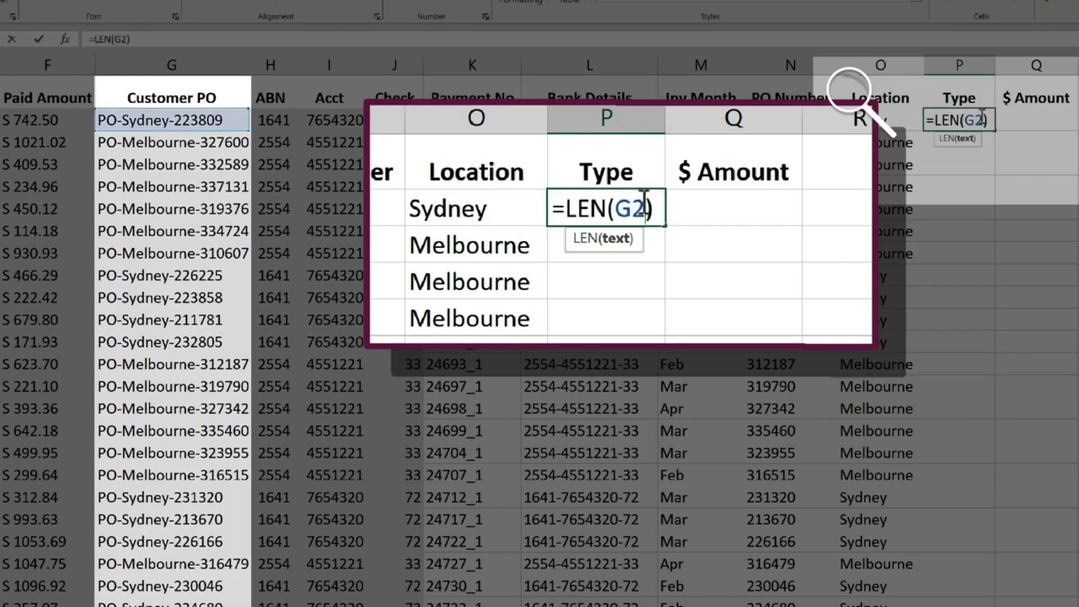
pyautogui.write('-10')
pyautogui.press('Return')
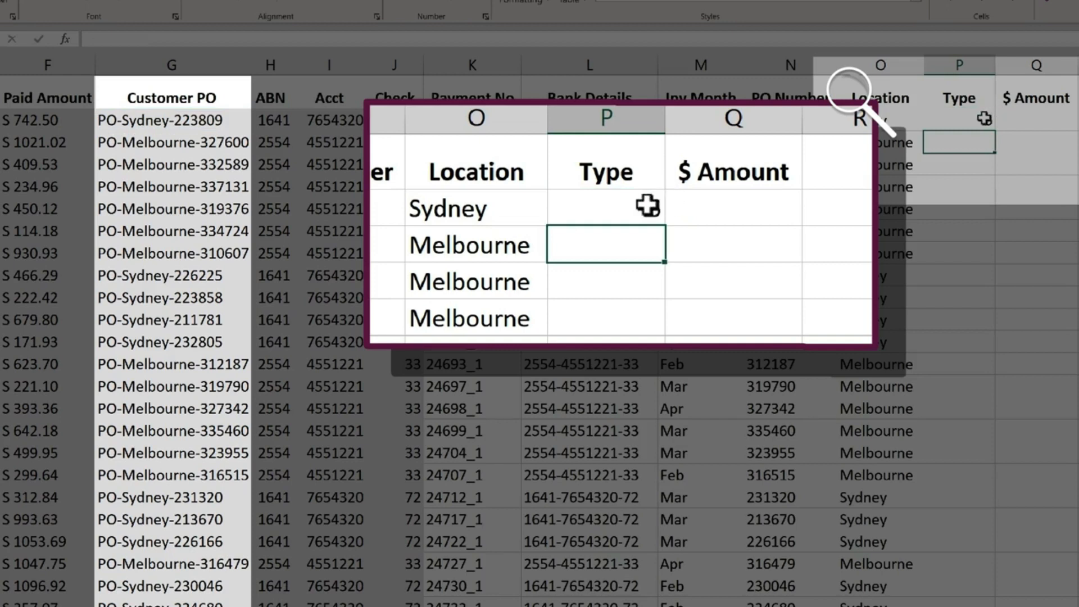
# Nest the P2 length expression in a MID function as =MID(G2,4,LEN(G2)-10) and fill it down the Type column.
pyautogui.doubleClick(984, 119)
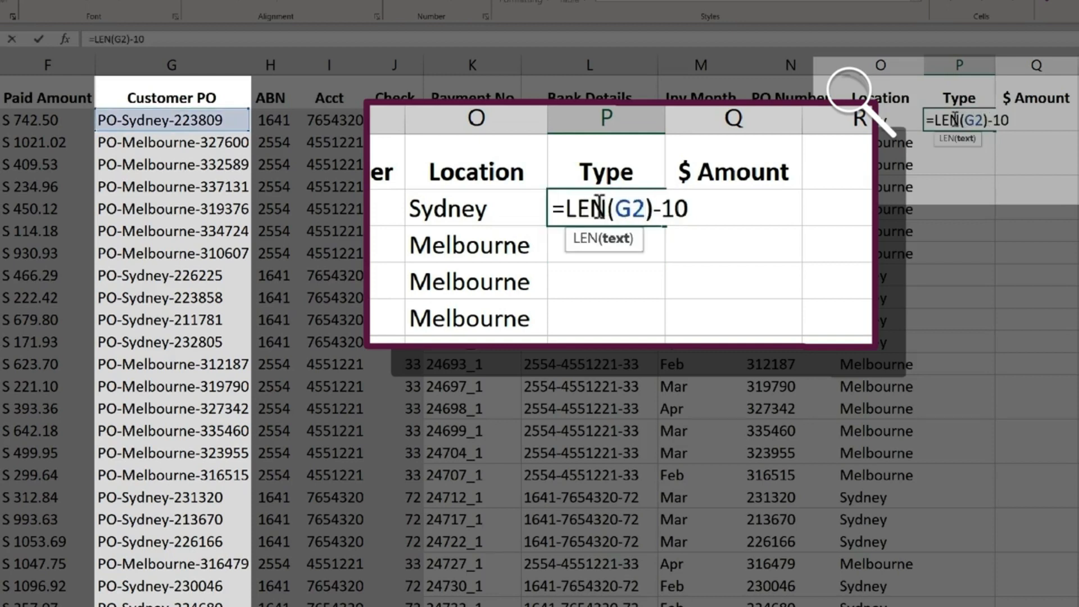
pyautogui.click(935, 120)
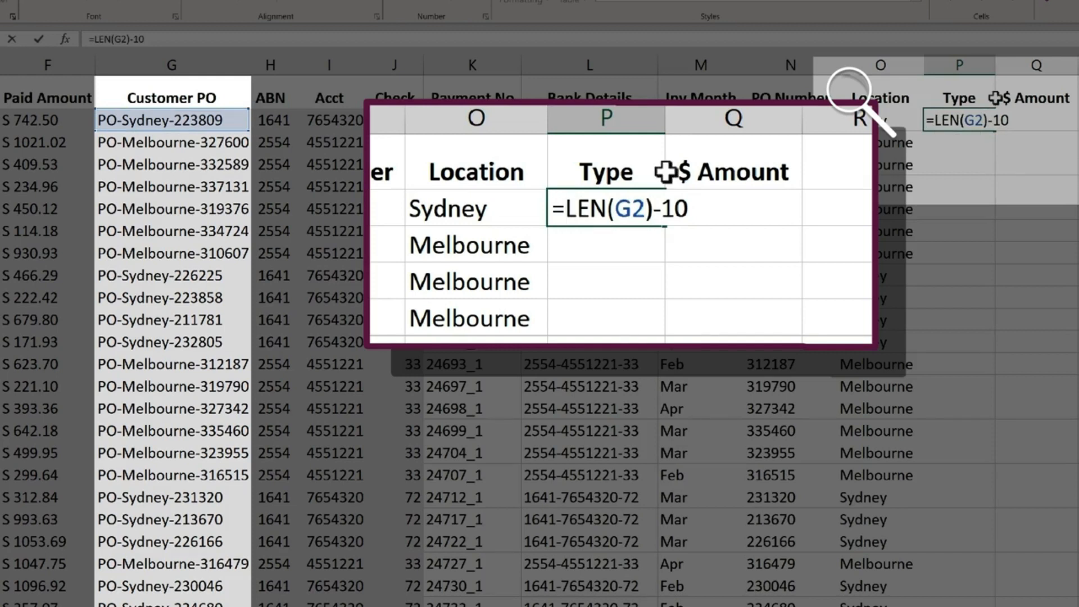
pyautogui.write('mid')
pyautogui.press('Tab')
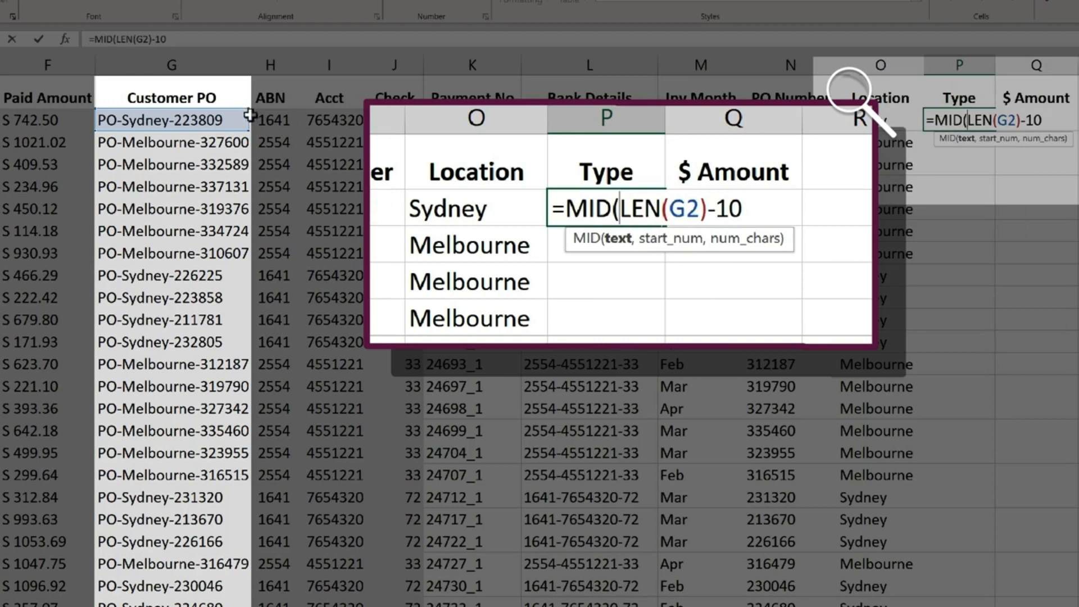
pyautogui.click(215, 120)
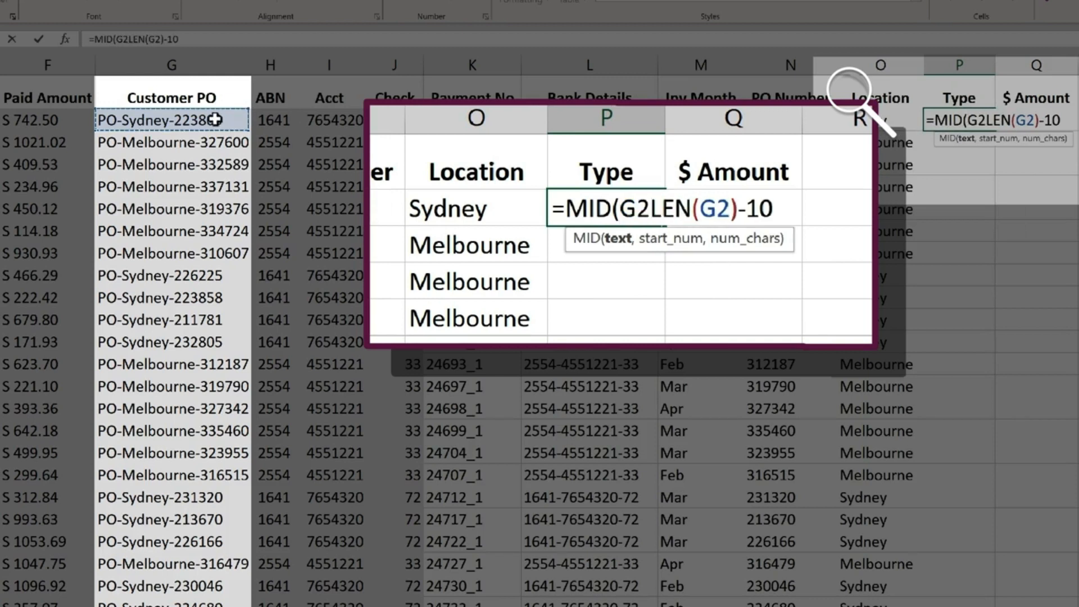
pyautogui.write(',')
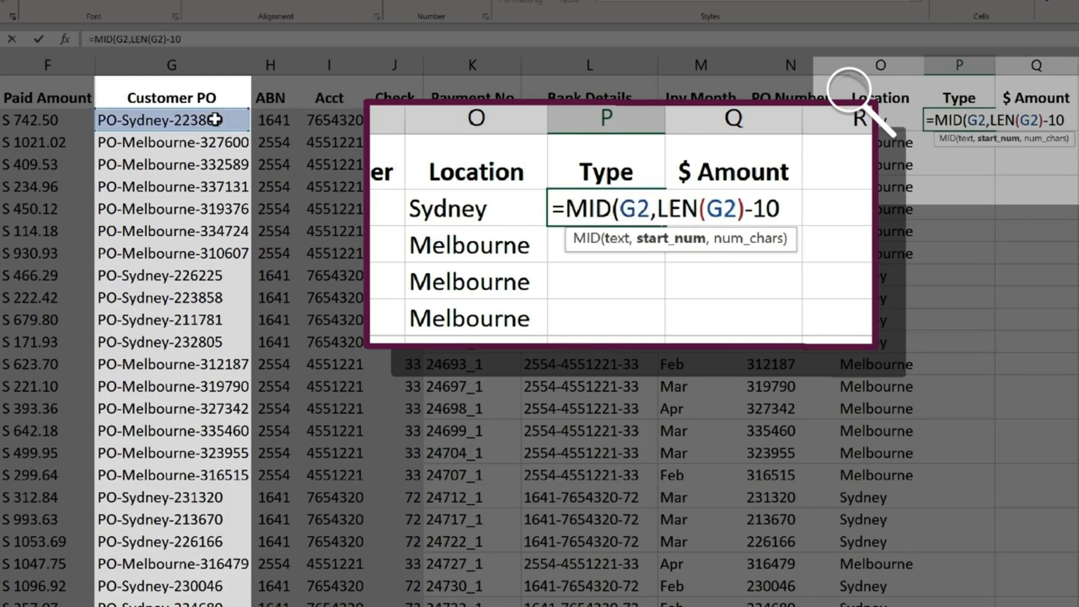
pyautogui.write('4,')
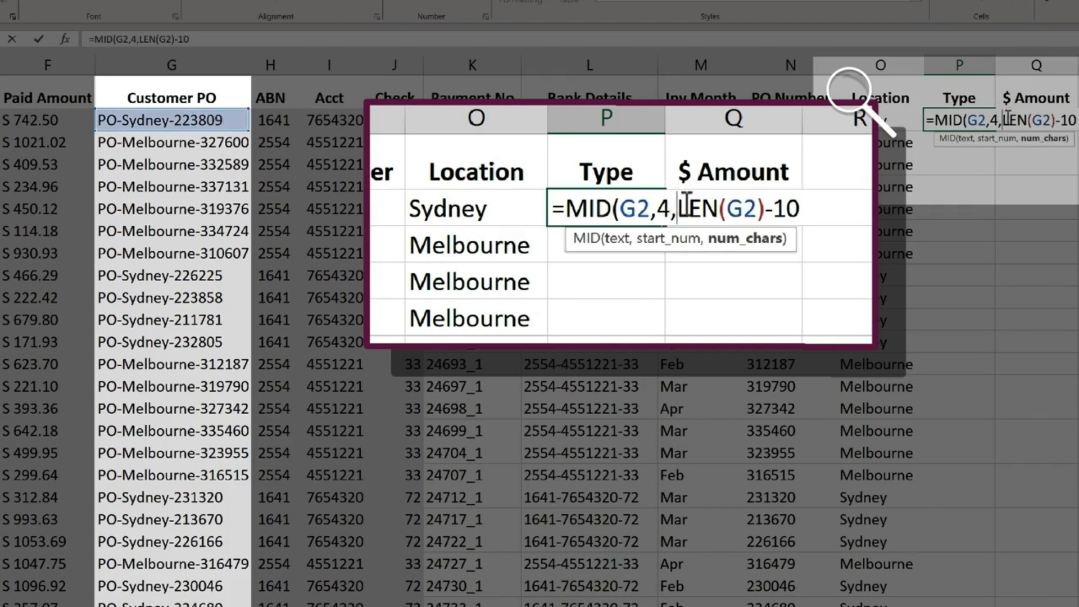
pyautogui.click(819, 206)
pyautogui.write(')')
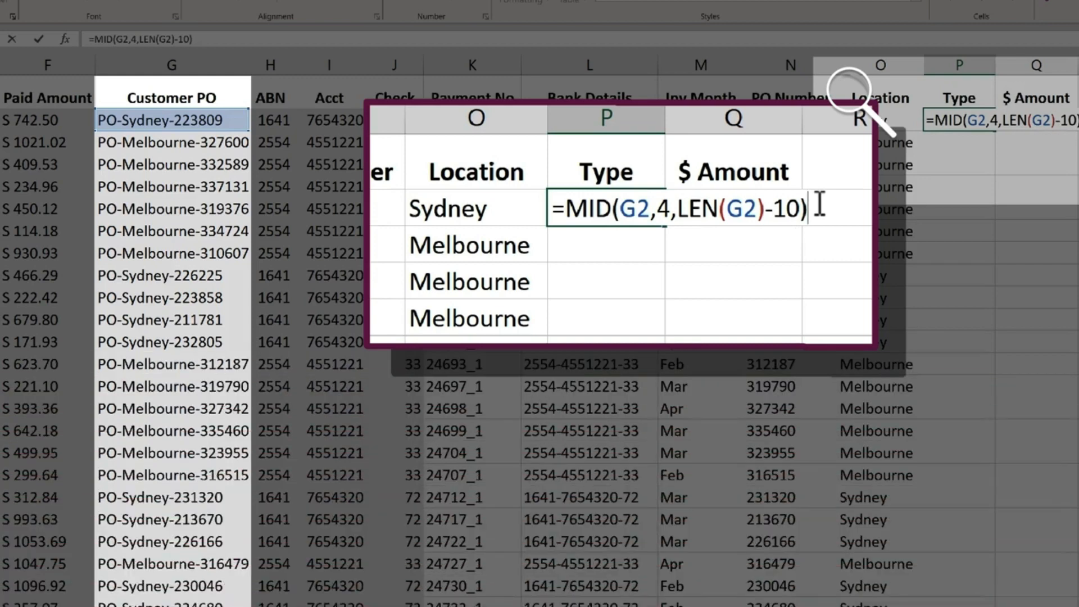
pyautogui.press('Return')
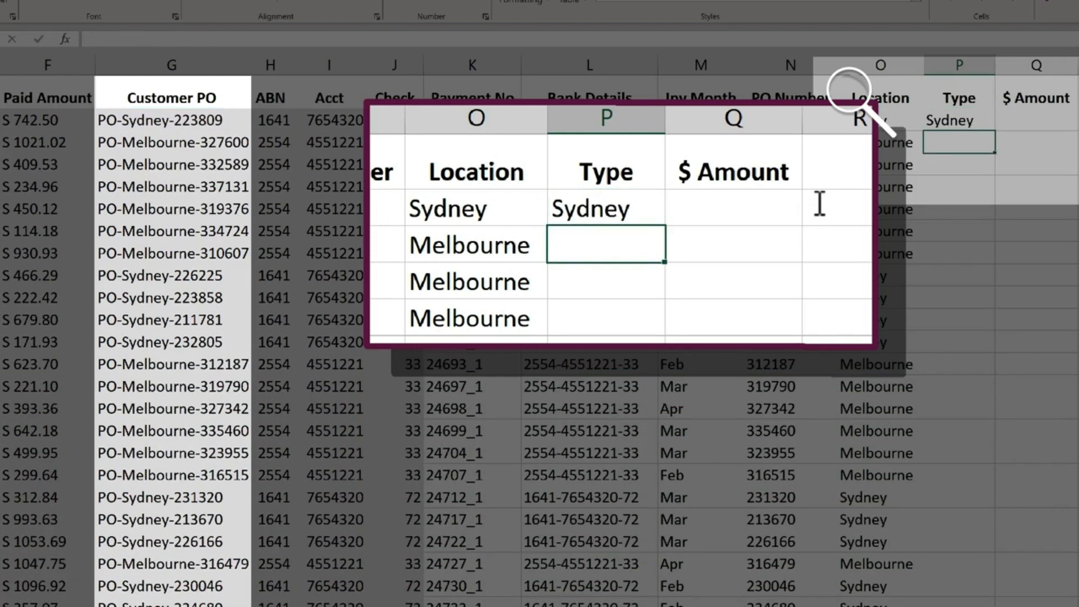
pyautogui.click(635, 211)
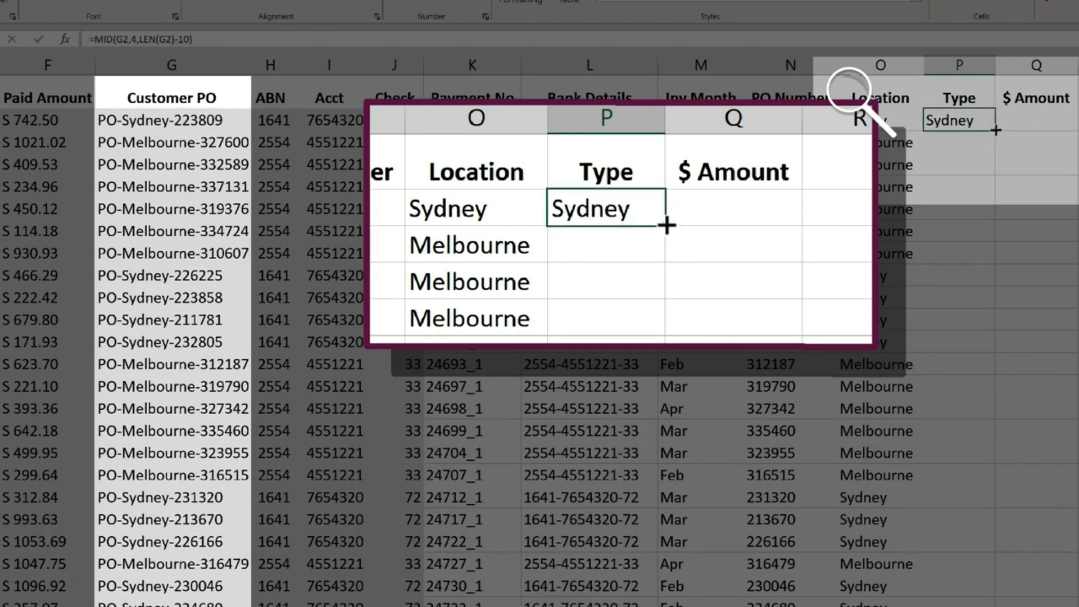
pyautogui.doubleClick(996, 131)
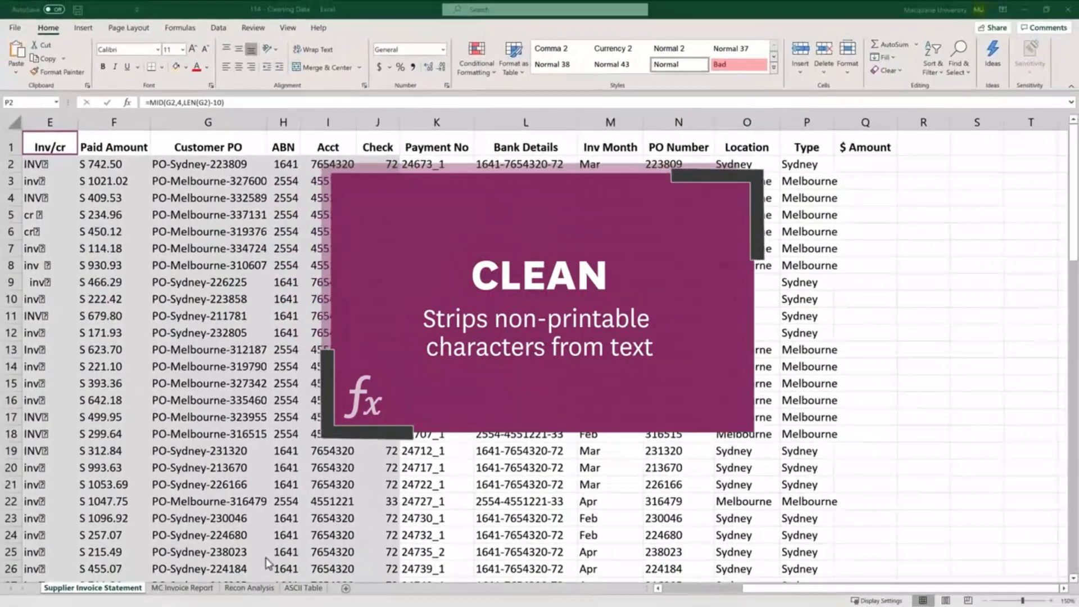
# Examine the non-printable characters on the ASCII Table sheet and return to the Supplier Invoice Statement sheet.
pyautogui.click(304, 588)
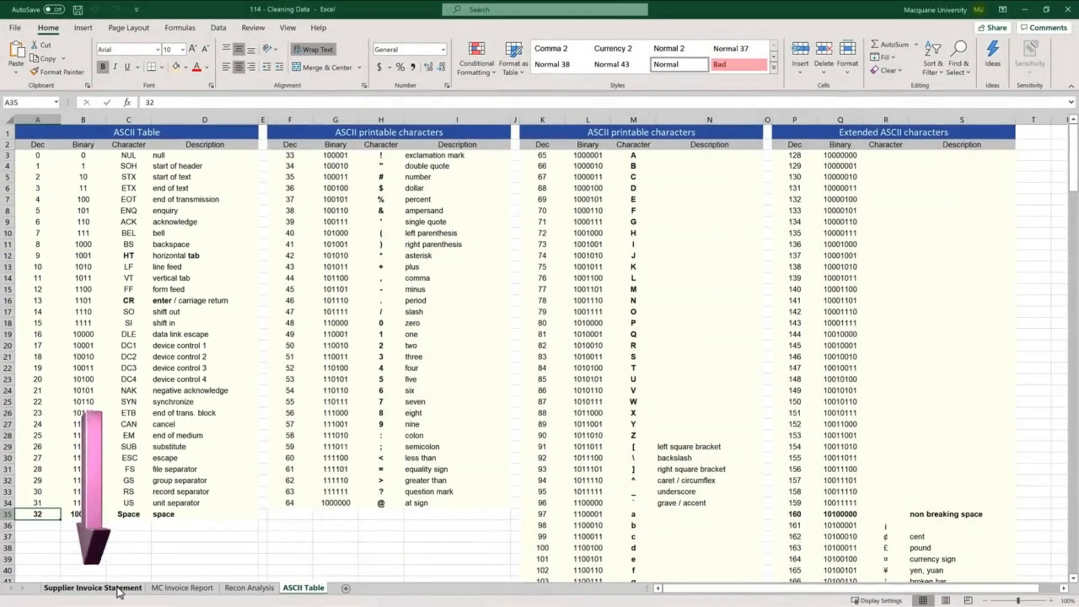
pyautogui.click(120, 588)
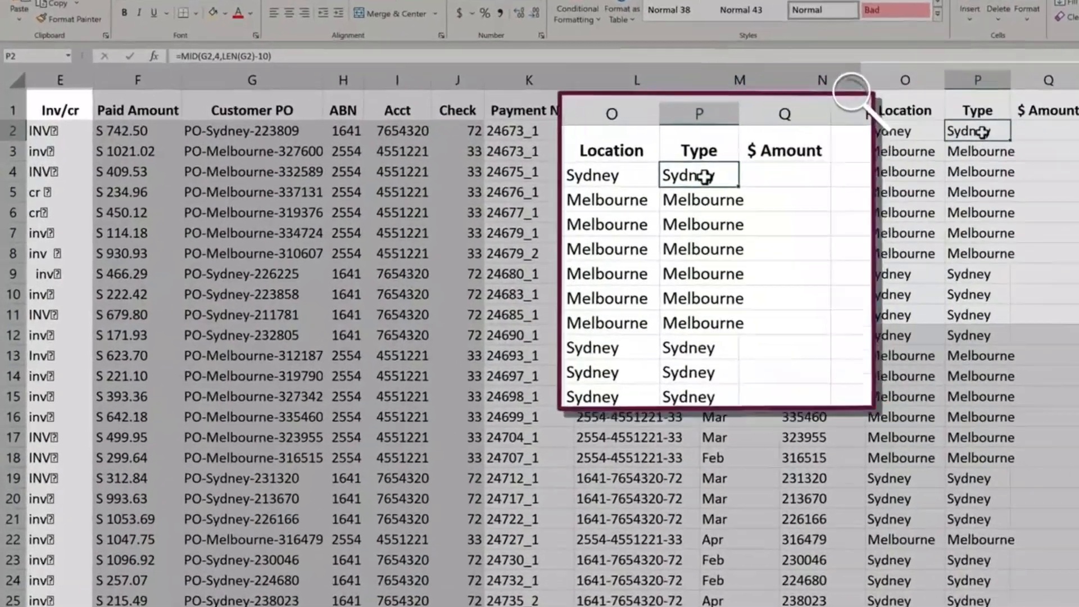
# Replace the formula in P2 with =CLEAN(E2) to strip non-printable characters from Inv/cr, and fill it down the Type column.
pyautogui.write('=cl')
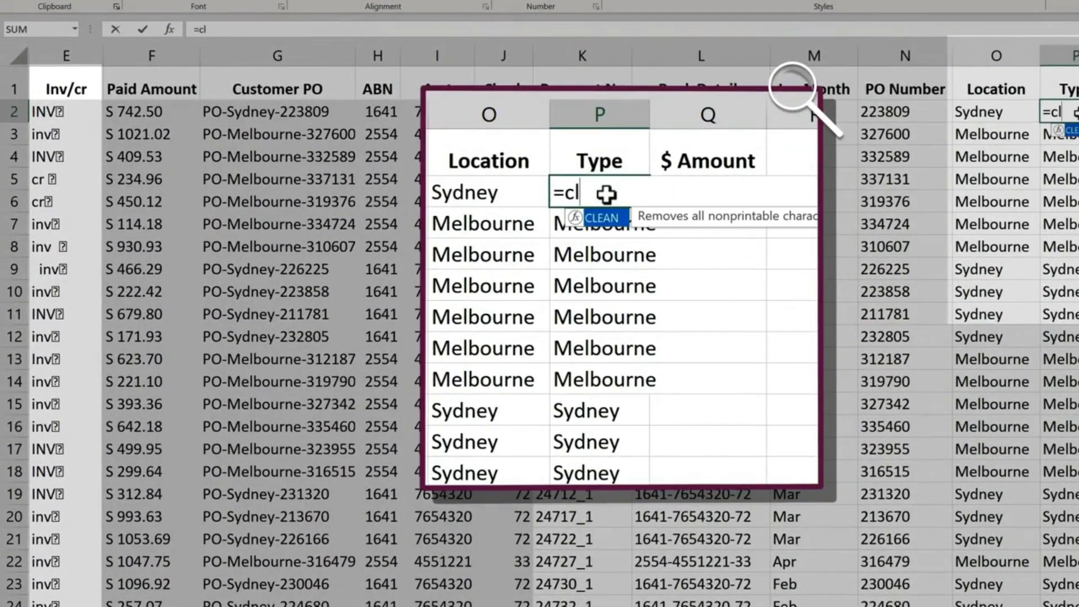
pyautogui.press('Tab')
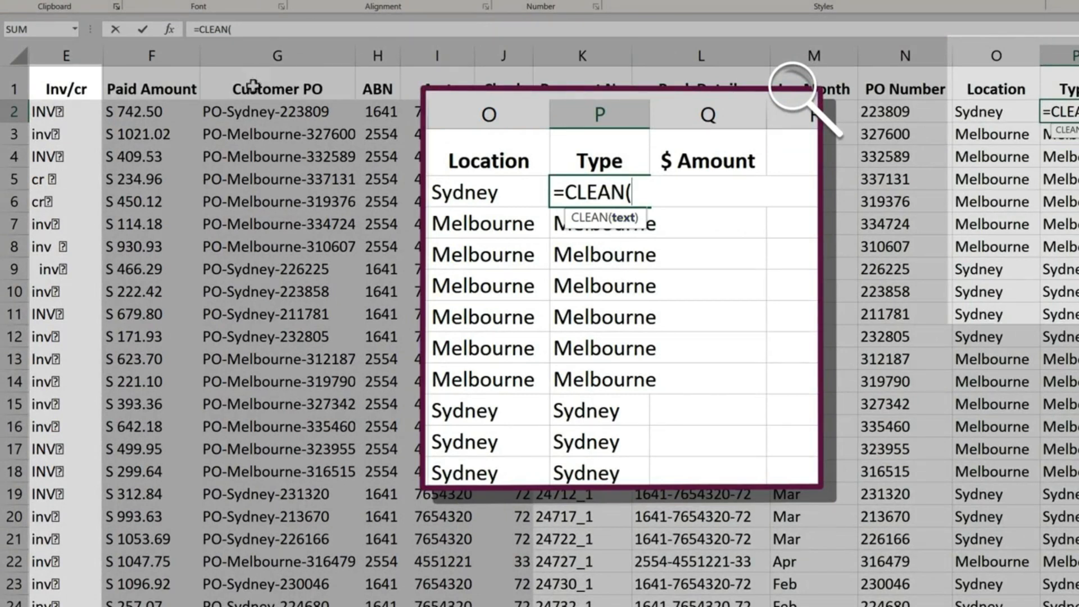
pyautogui.click(66, 113)
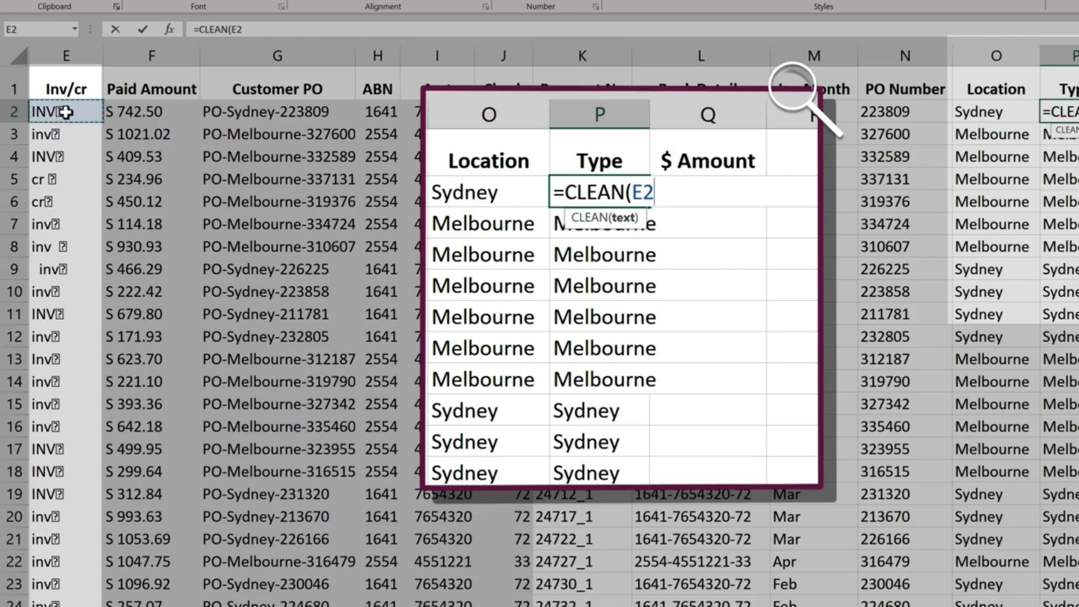
pyautogui.press('Return')
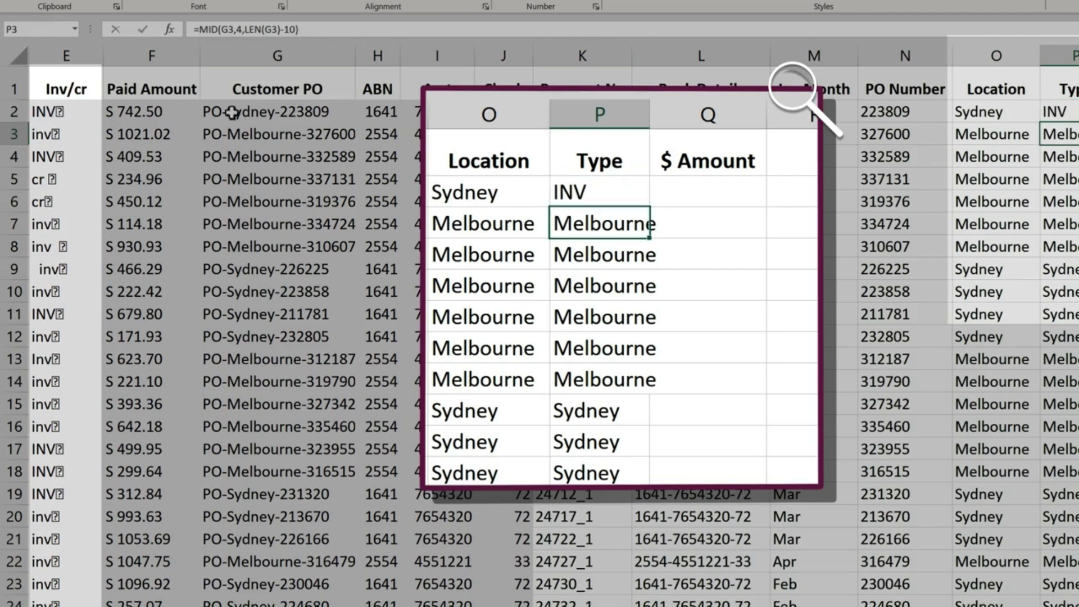
pyautogui.click(598, 189)
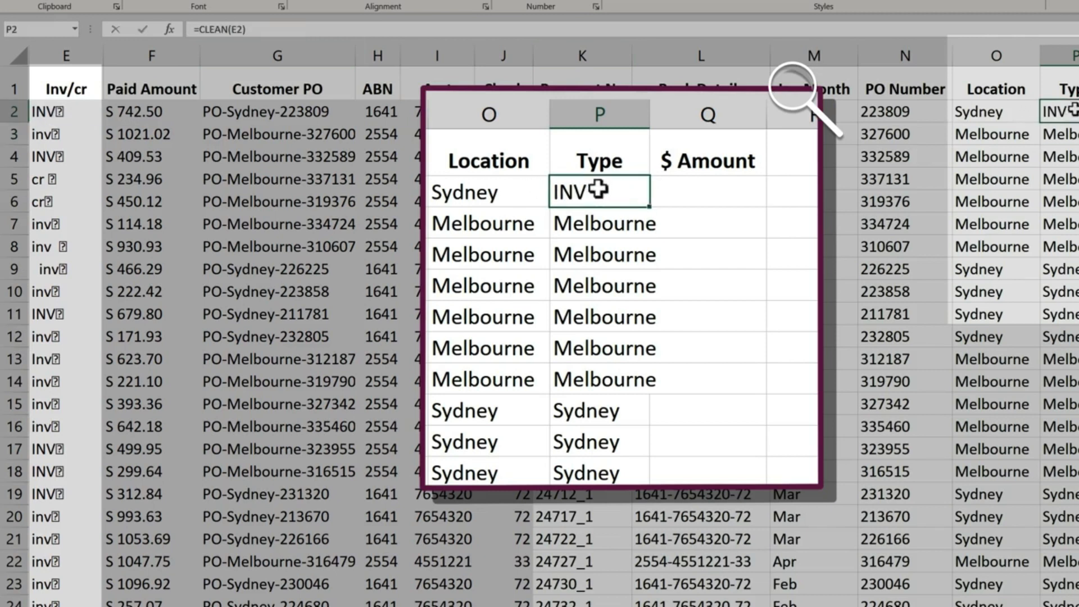
pyautogui.doubleClick(650, 208)
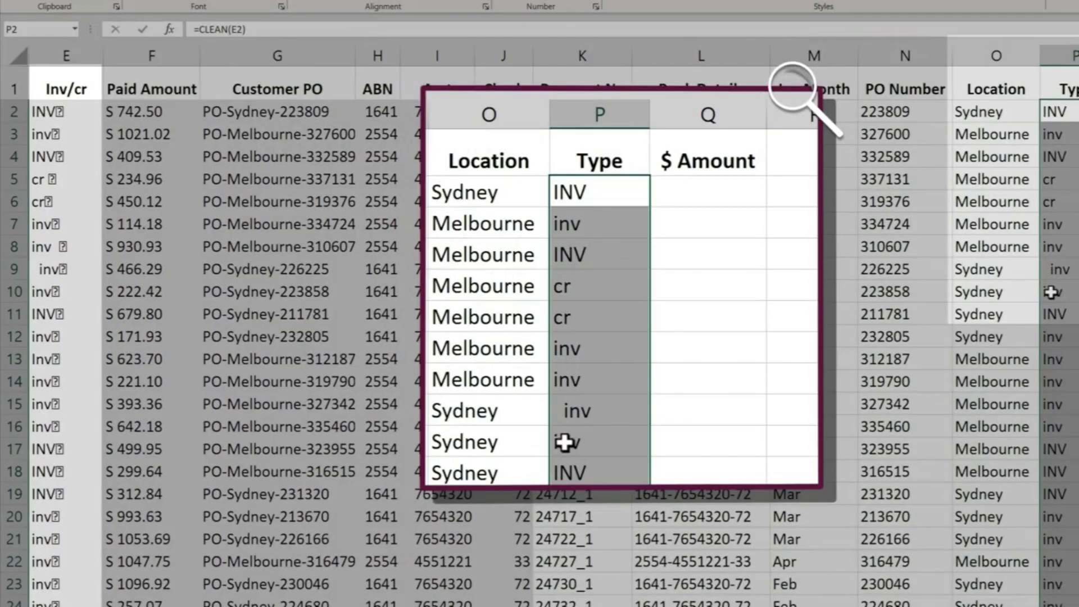
# Nest the P2 formula in a TRIM function as =TRIM(CLEAN(E2)) and fill it down the Type column.
pyautogui.click(1075, 111)
pyautogui.doubleClick(1075, 112)
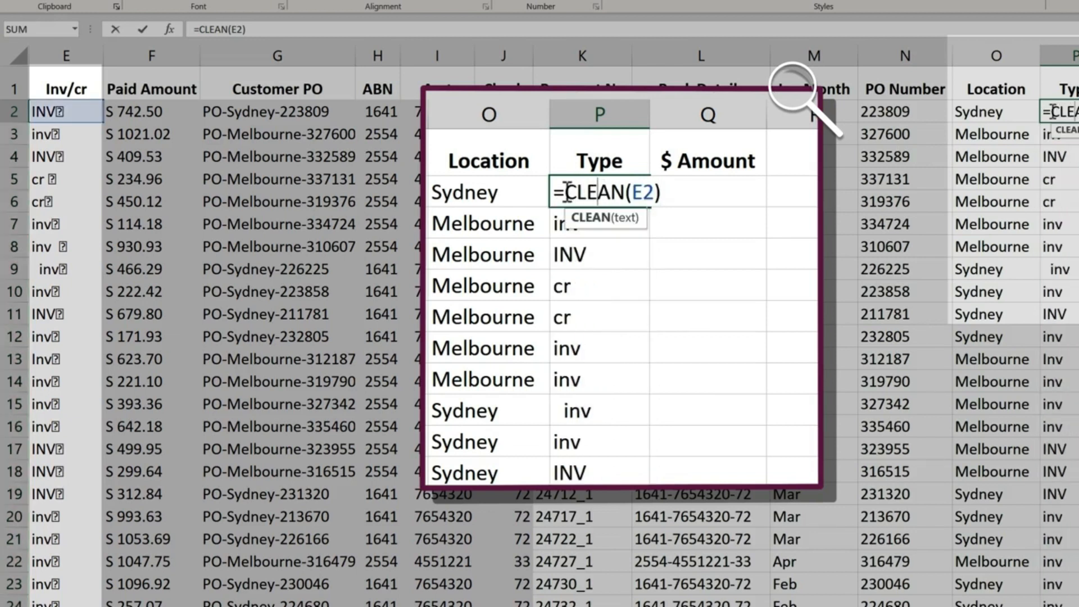
pyautogui.click(1053, 111)
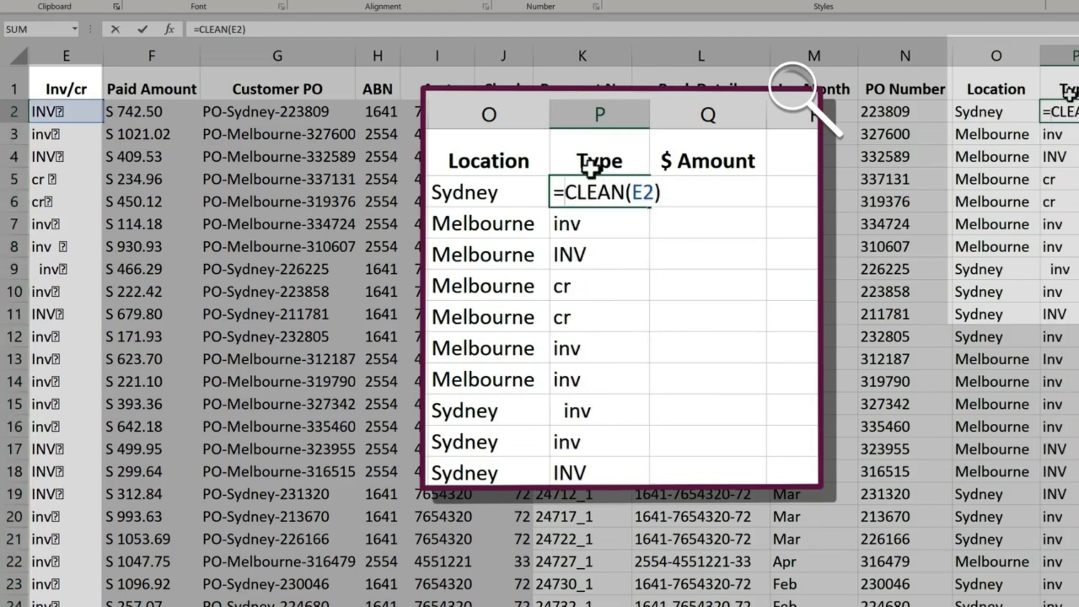
pyautogui.write('tr')
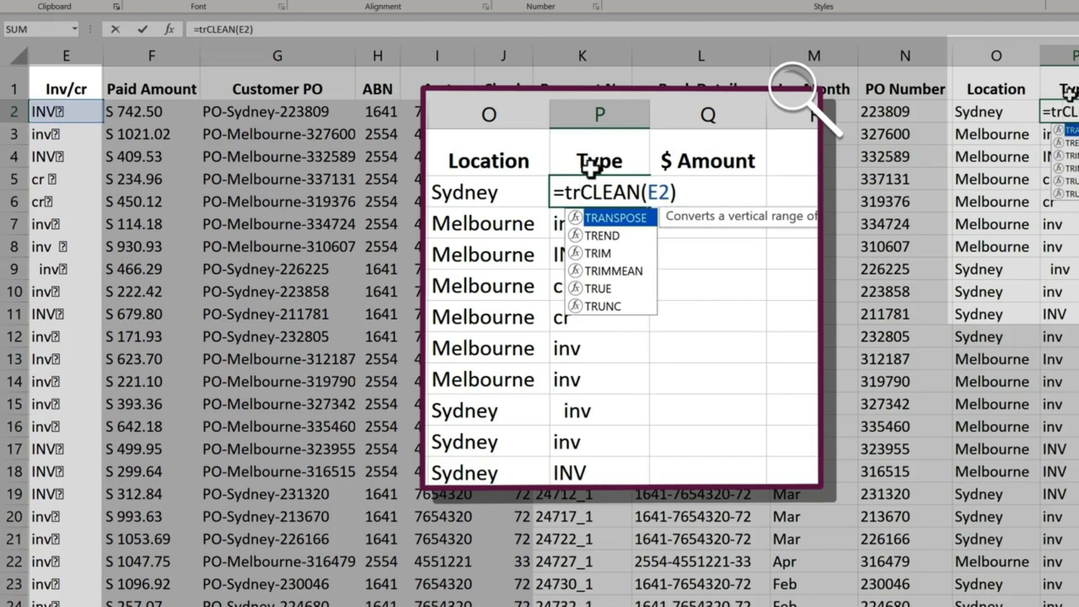
pyautogui.write('i')
pyautogui.press('Tab')
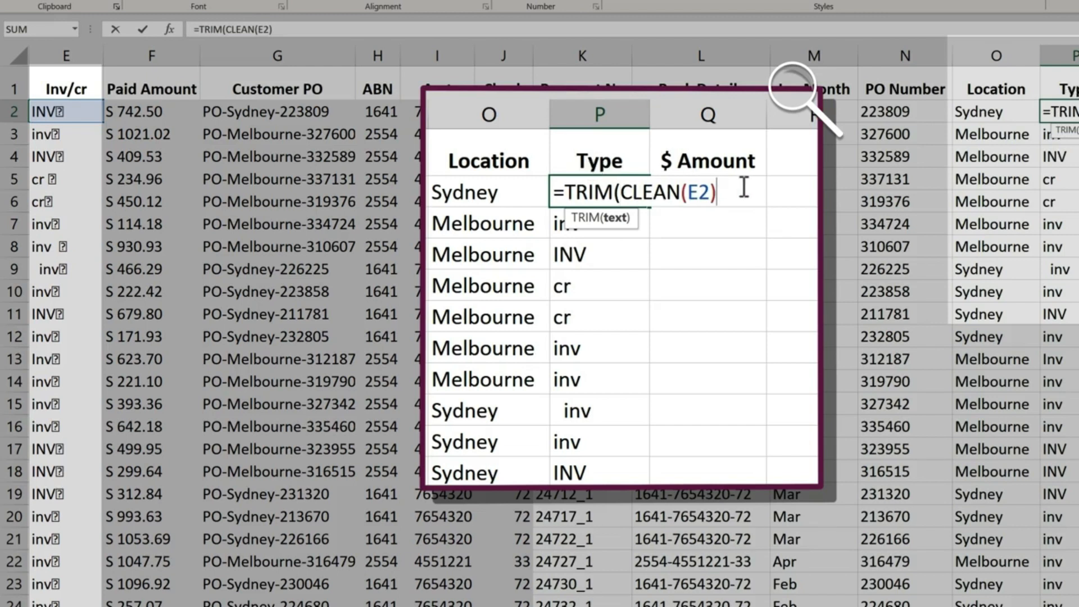
pyautogui.write(')')
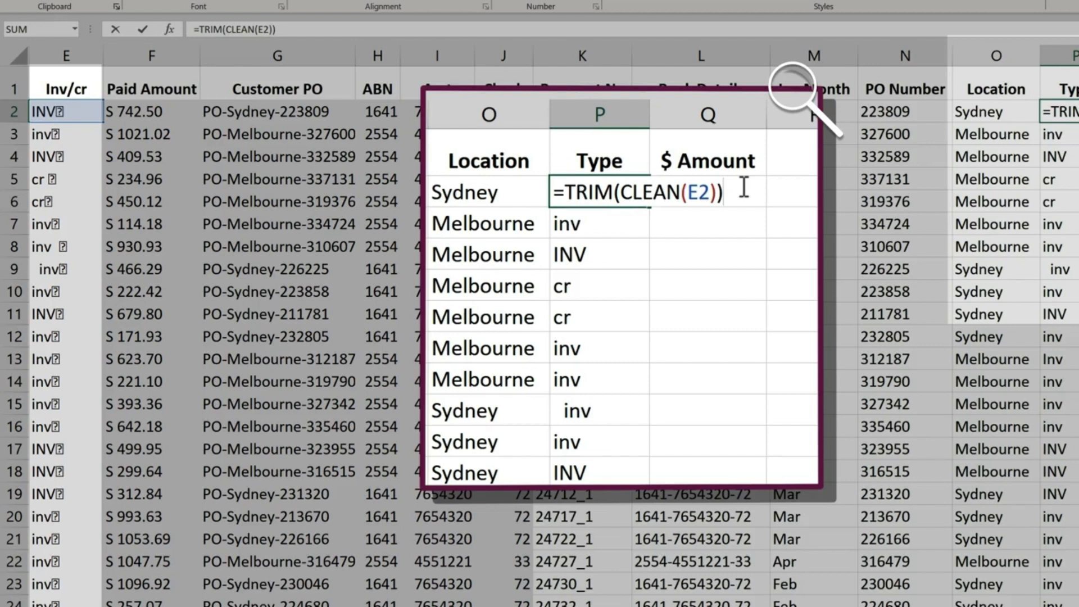
pyautogui.press('Return')
pyautogui.click(635, 193)
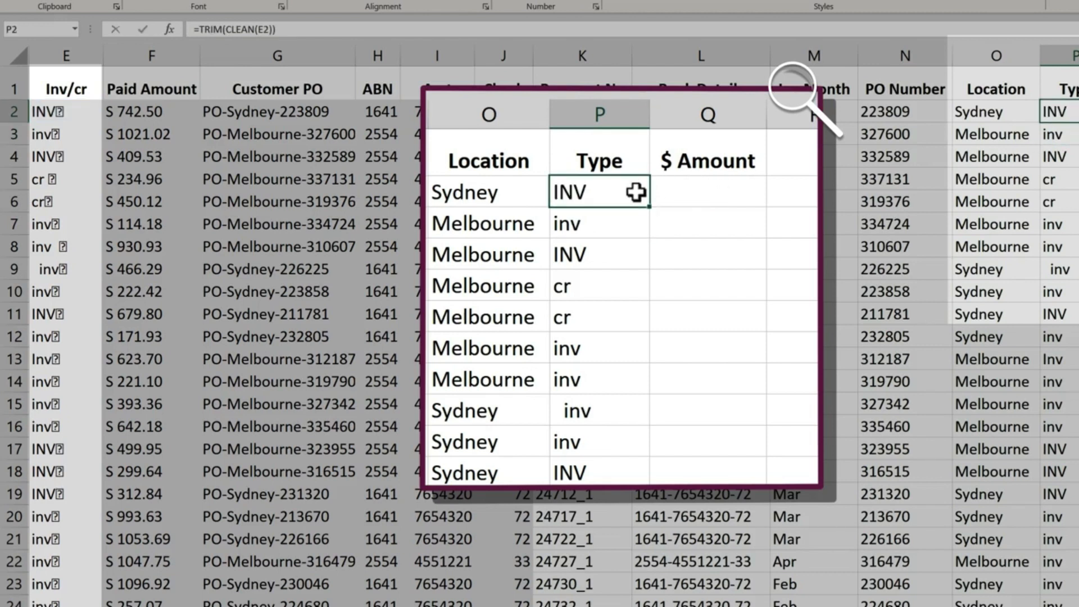
pyautogui.doubleClick(649, 205)
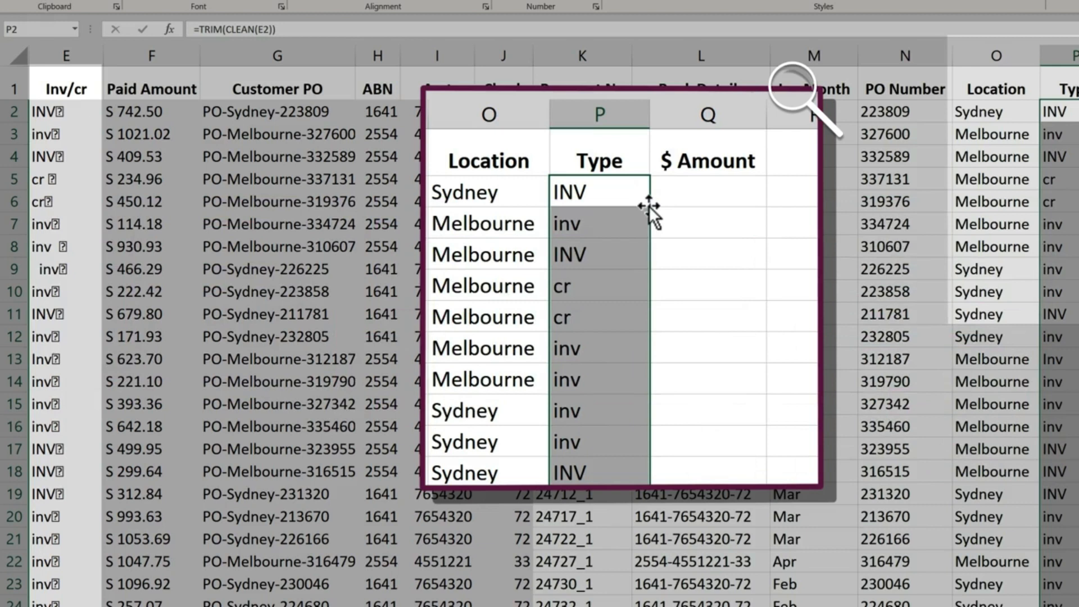
# Wrap the P2 formula in an UPPER function as =UPPER(TRIM(CLEAN(E2))) and fill it down the Type column.
pyautogui.click(1074, 111)
pyautogui.doubleClick(1075, 111)
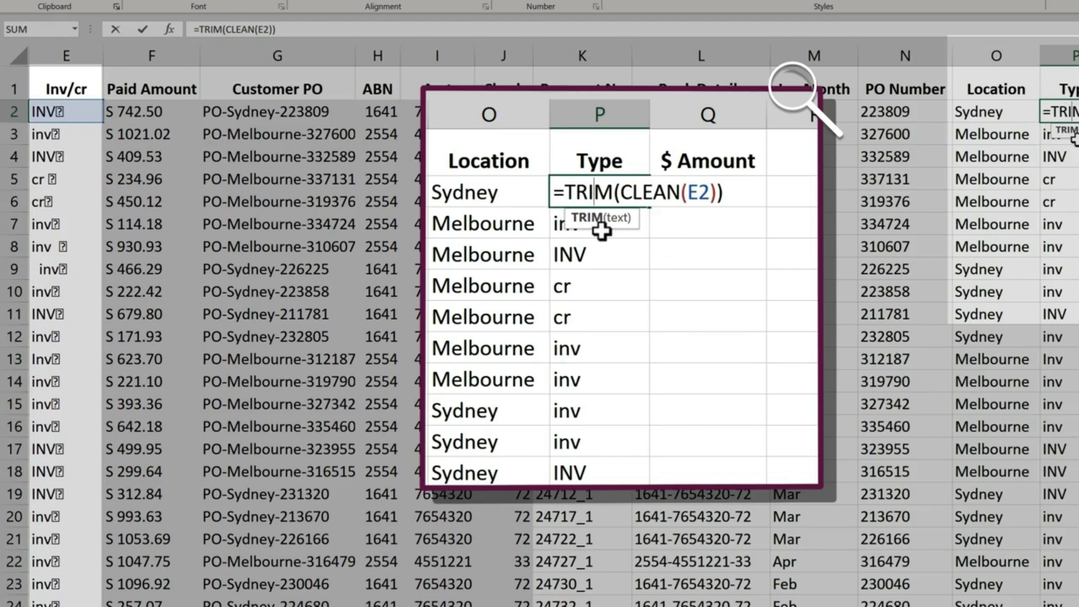
pyautogui.click(1053, 113)
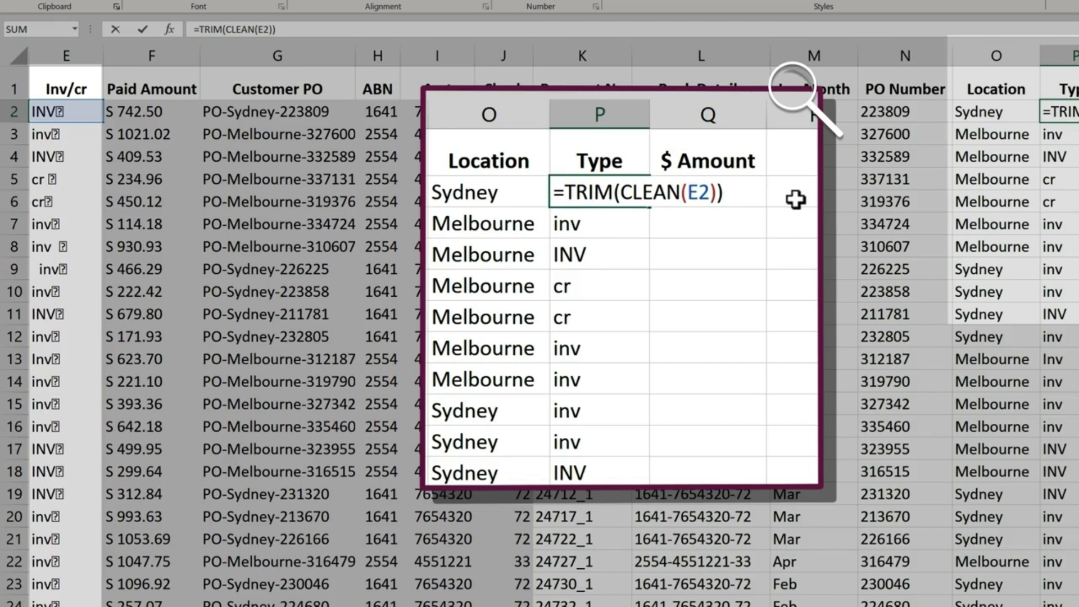
pyautogui.write('up')
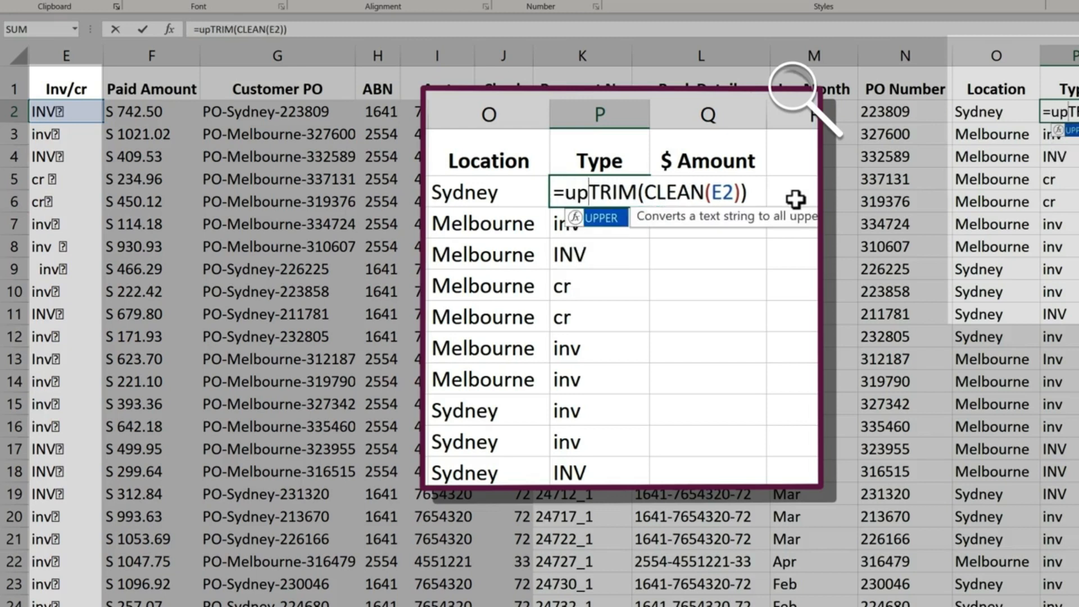
pyautogui.press('Tab')
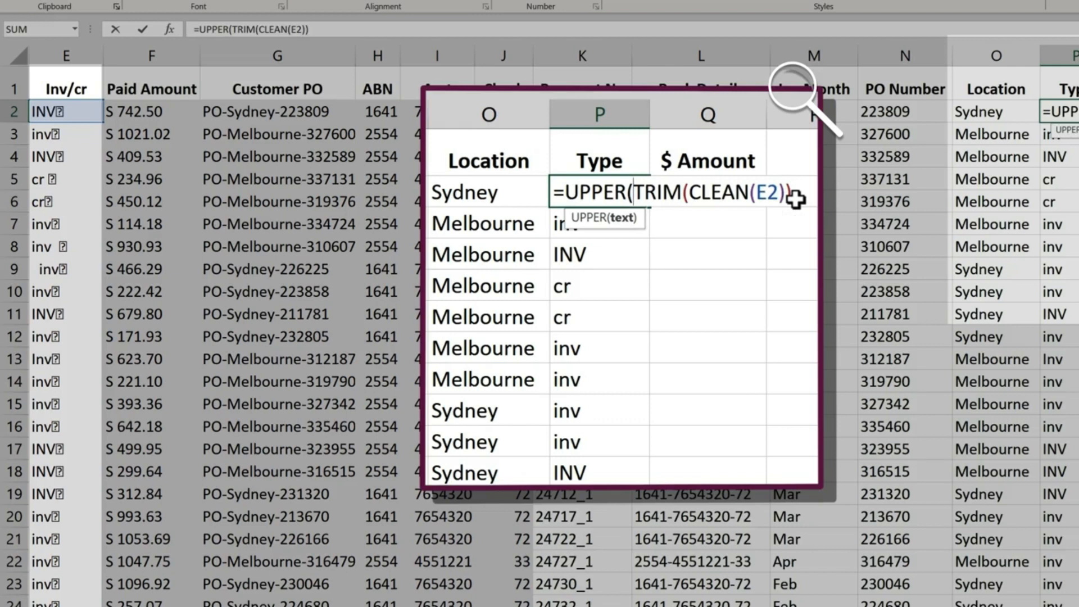
pyautogui.click(805, 192)
pyautogui.write(')')
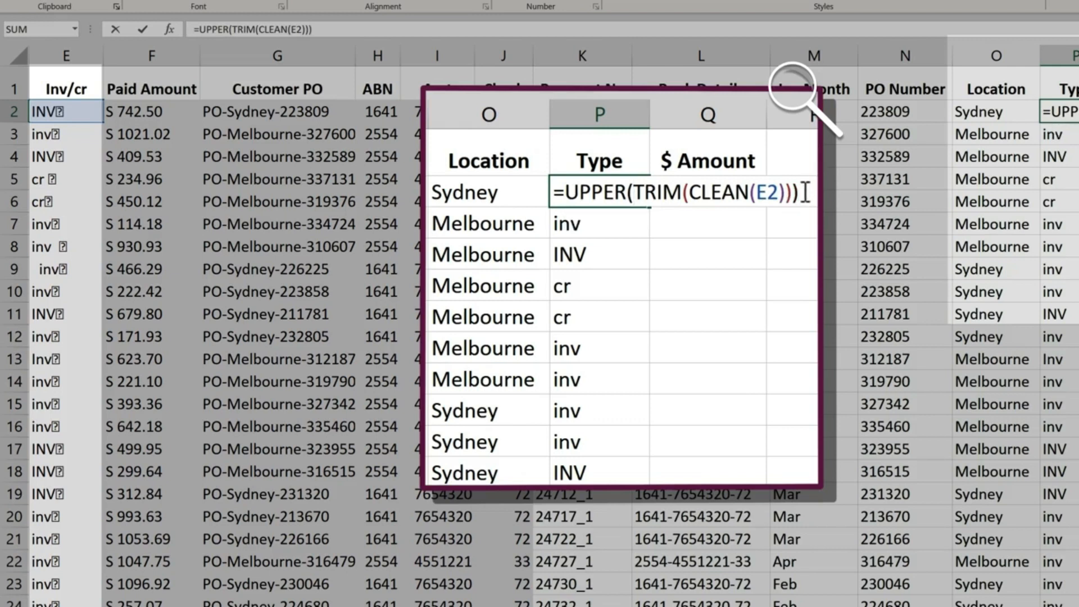
pyautogui.press('Return')
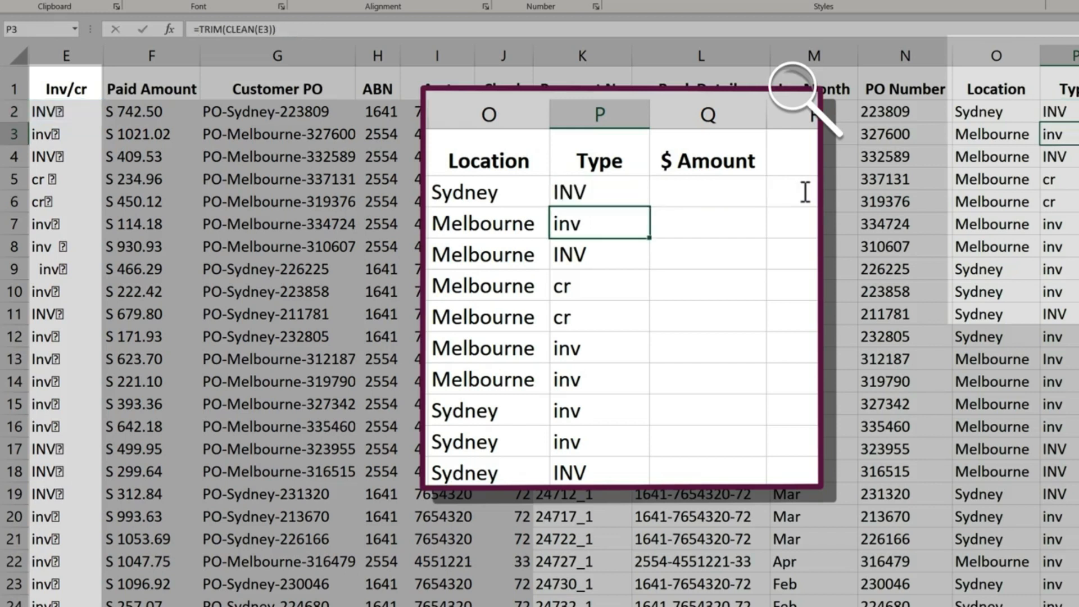
pyautogui.click(633, 190)
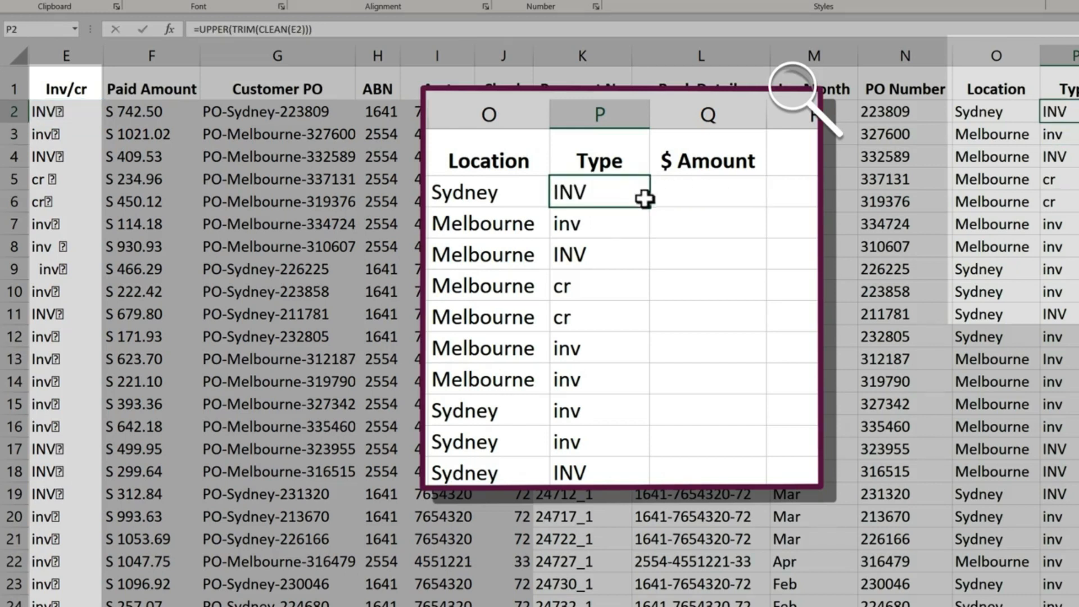
pyautogui.doubleClick(650, 205)
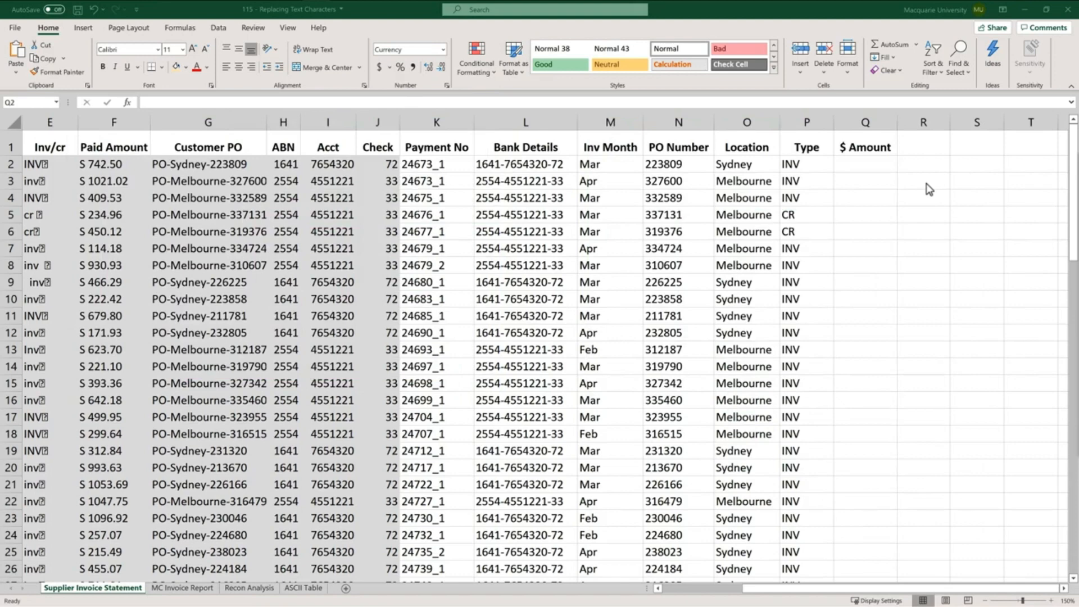
# Enter =SUBSTITUTE(F2,"S","") in Q2 under $ Amount to remove the S from the Paid Amount.
pyautogui.click(115, 147)
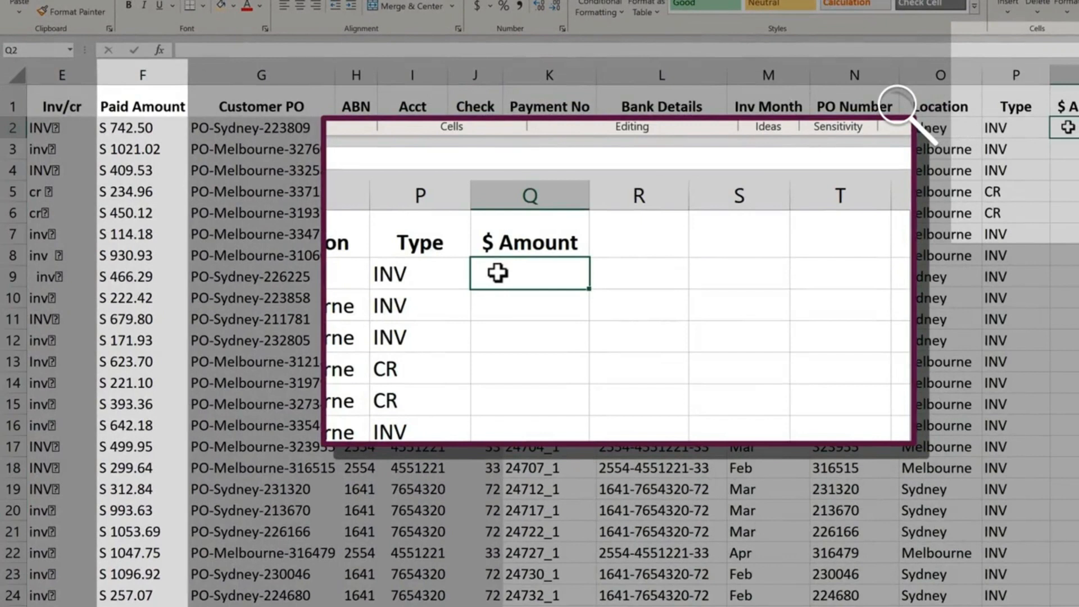
pyautogui.write('=sub')
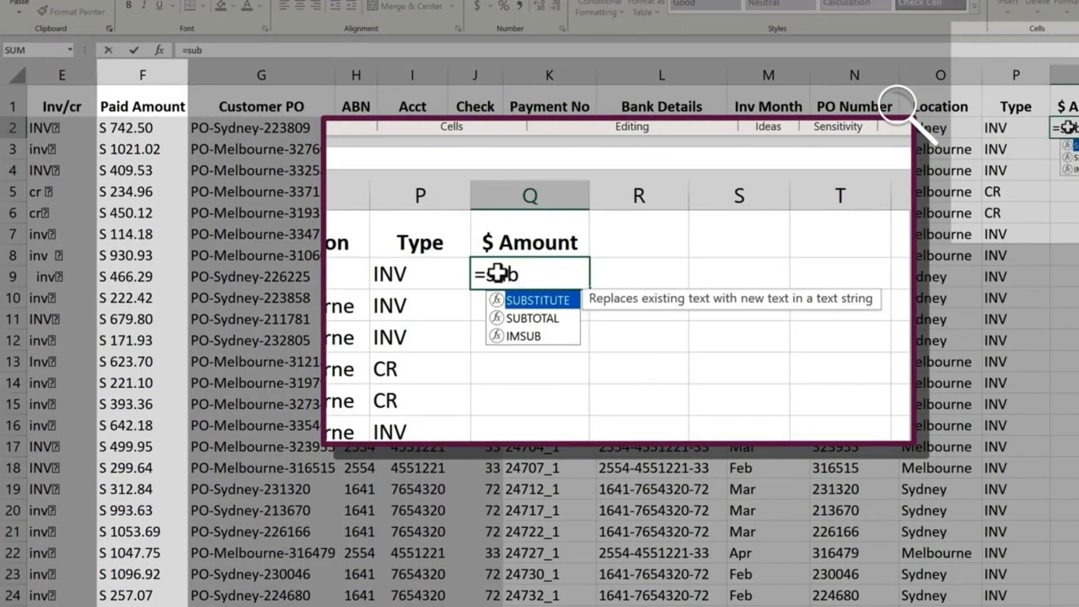
pyautogui.press('Tab')
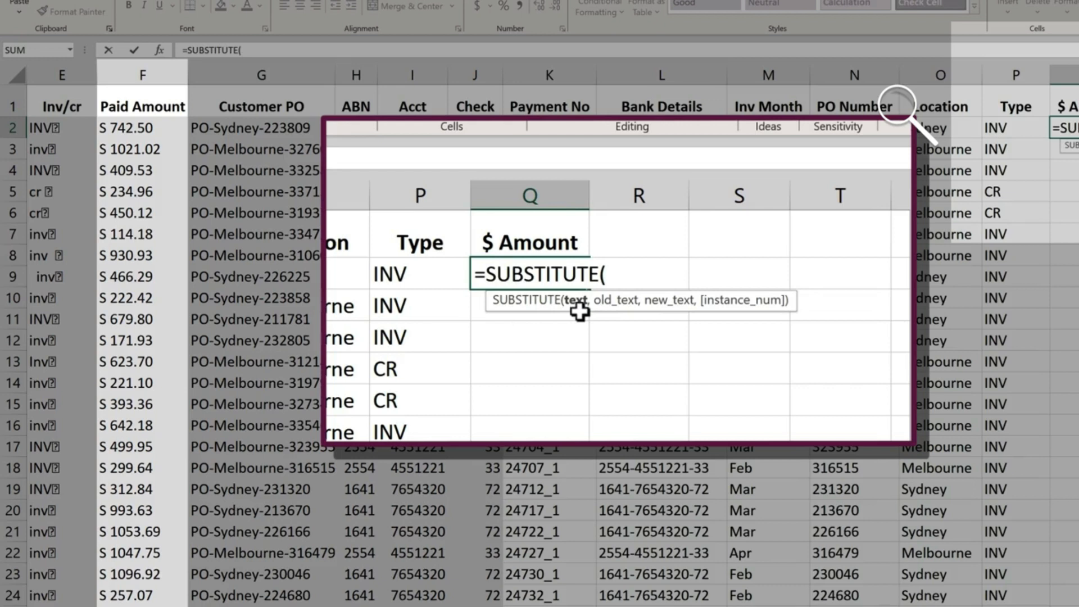
pyautogui.click(136, 130)
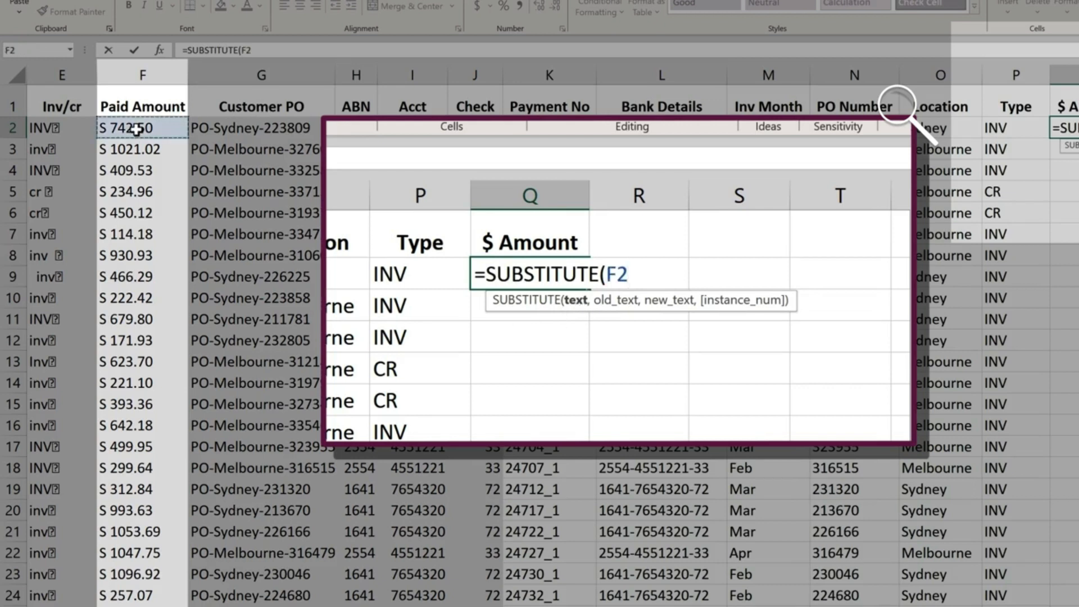
pyautogui.write(',')
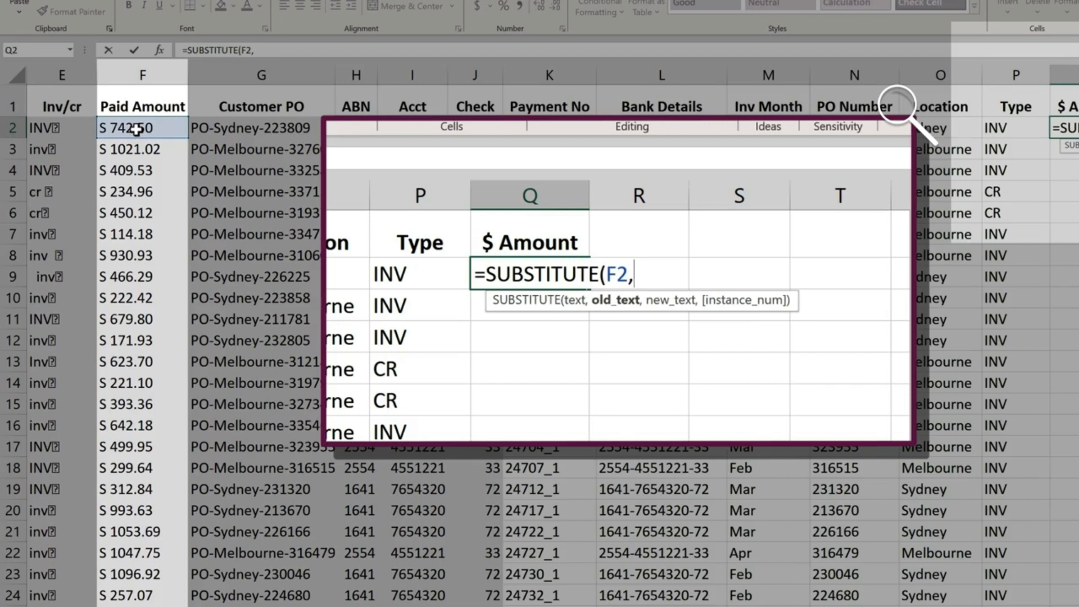
pyautogui.write('"S",')
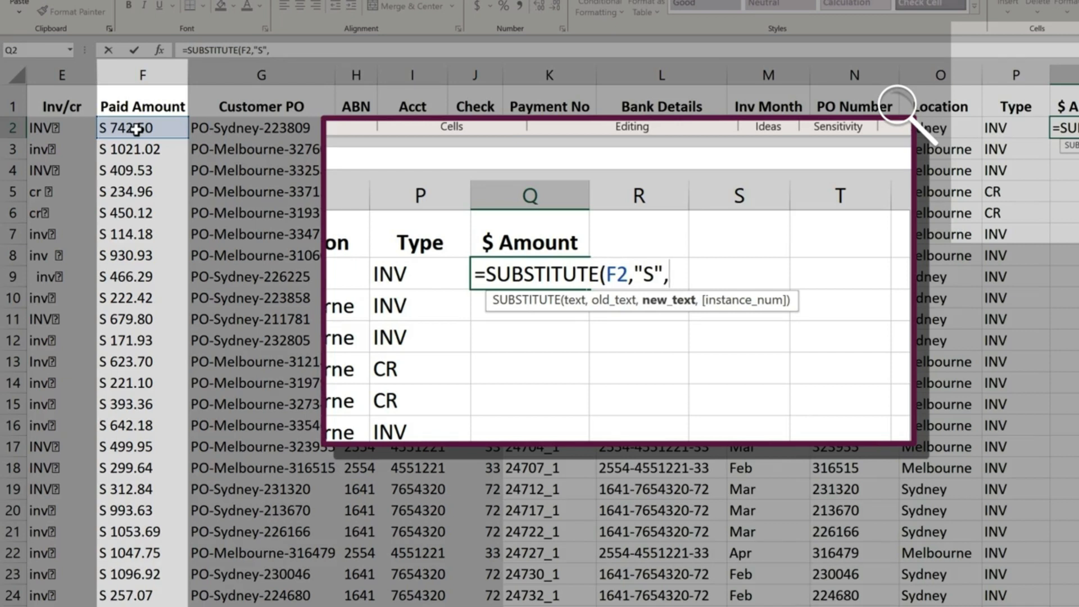
pyautogui.write('"")')
pyautogui.press('Return')
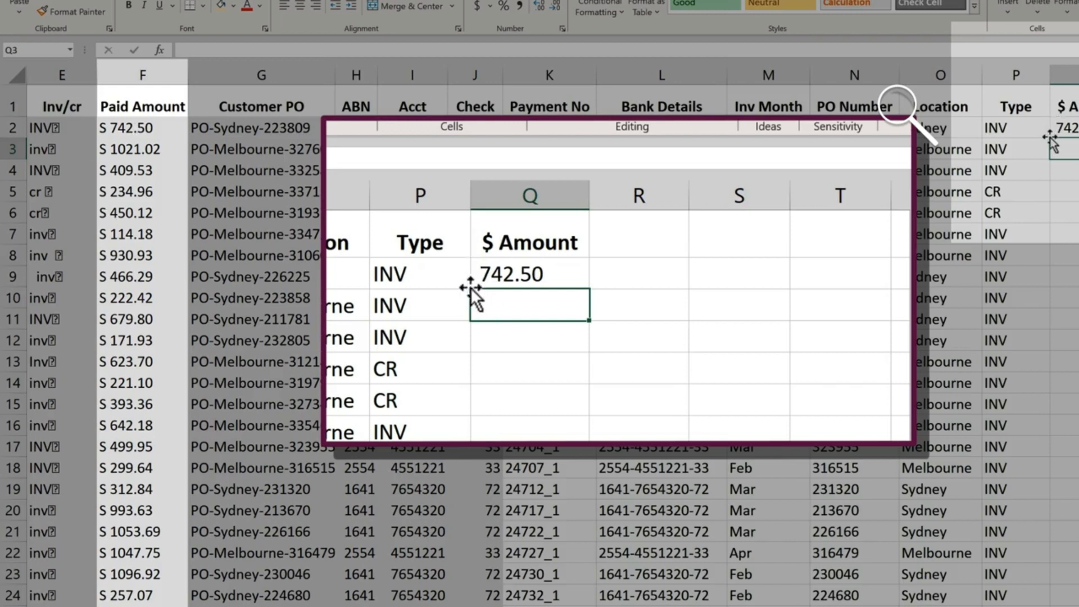
# Try to remove the space after the S as well by changing Q2 to =SUBSTITUTE(F2,"S ","").
pyautogui.click(1068, 128)
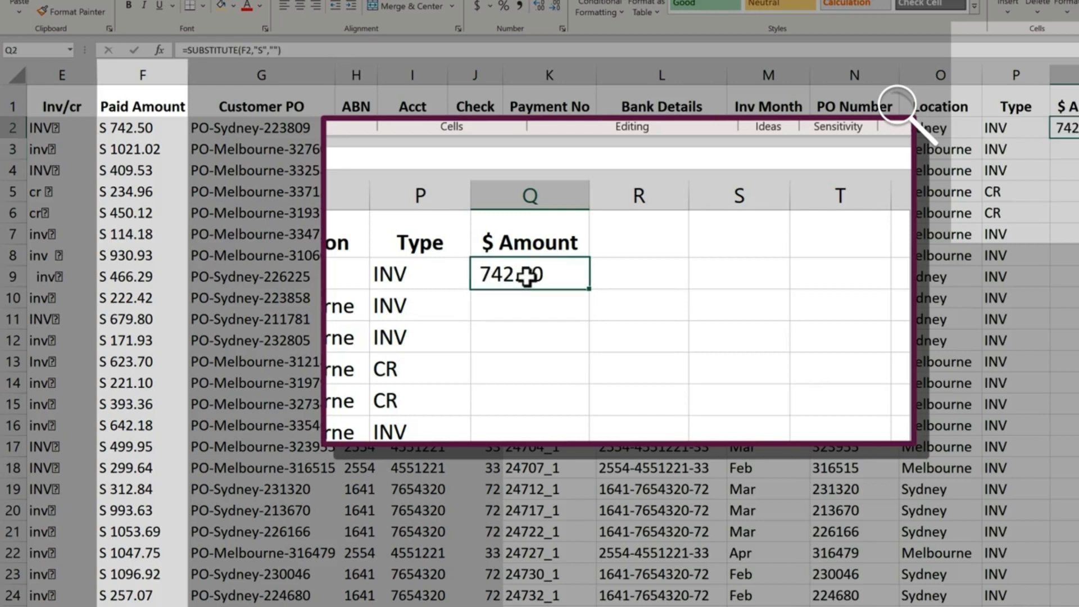
pyautogui.doubleClick(1068, 129)
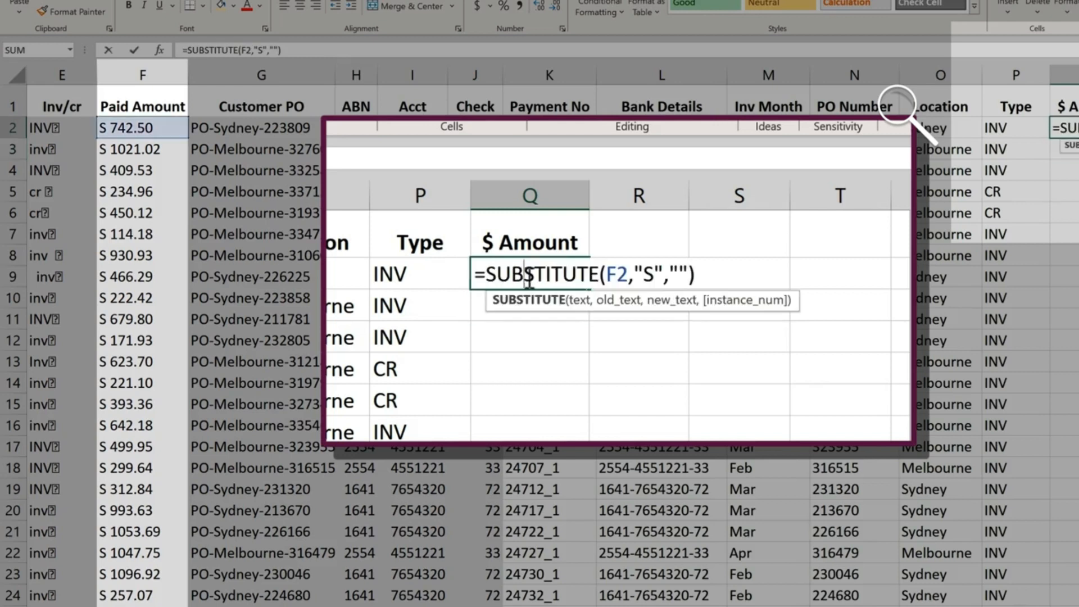
pyautogui.click(652, 276)
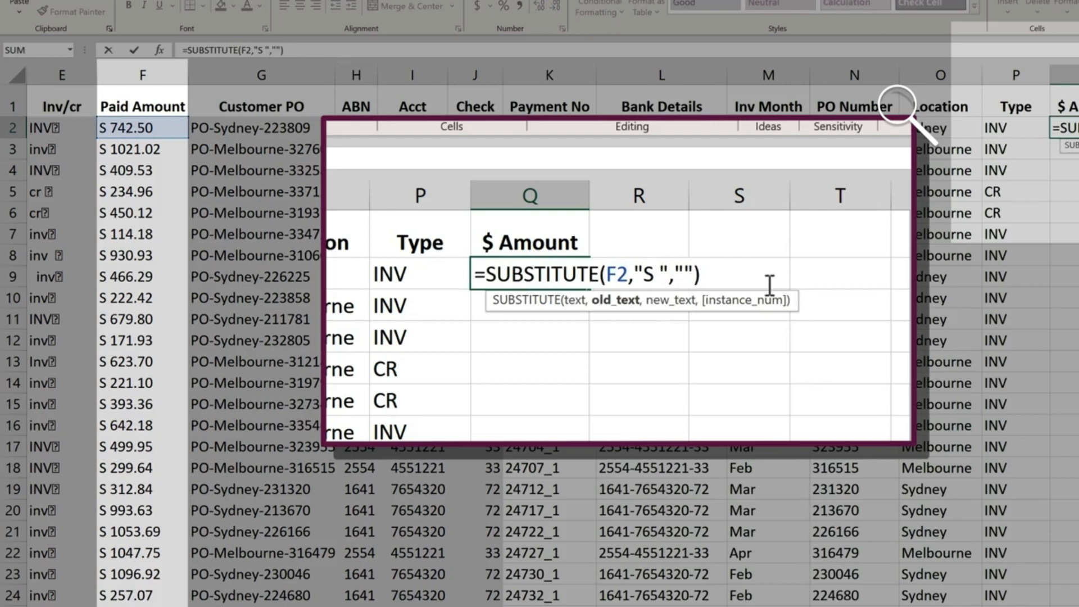
pyautogui.press('Return')
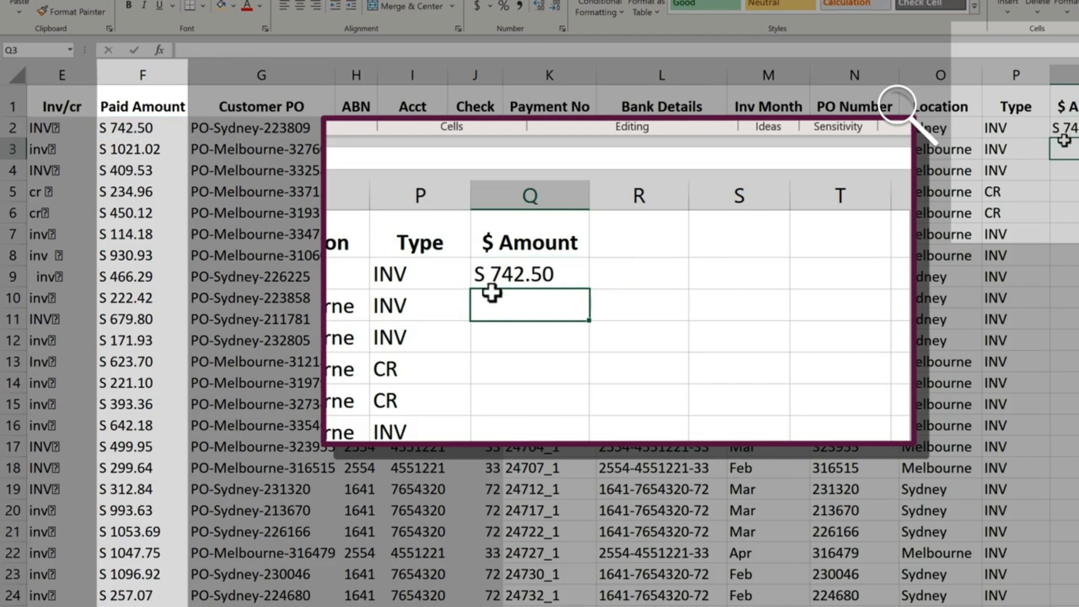
# Take the space out of the old text in Q2 so the formula reads =SUBSTITUTE(F2,"S","").
pyautogui.doubleClick(530, 276)
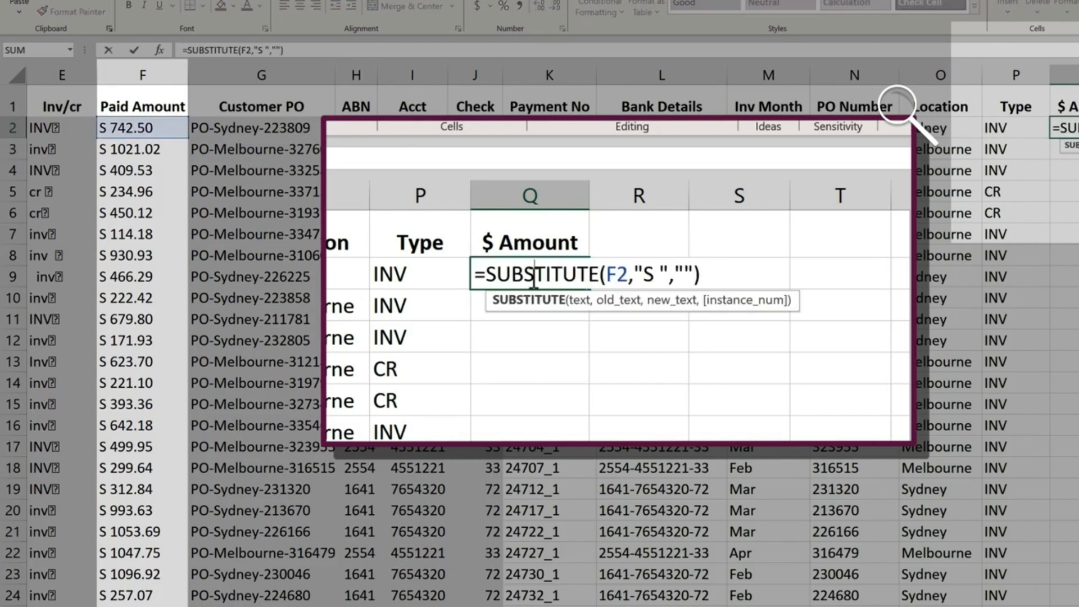
pyautogui.click(662, 270)
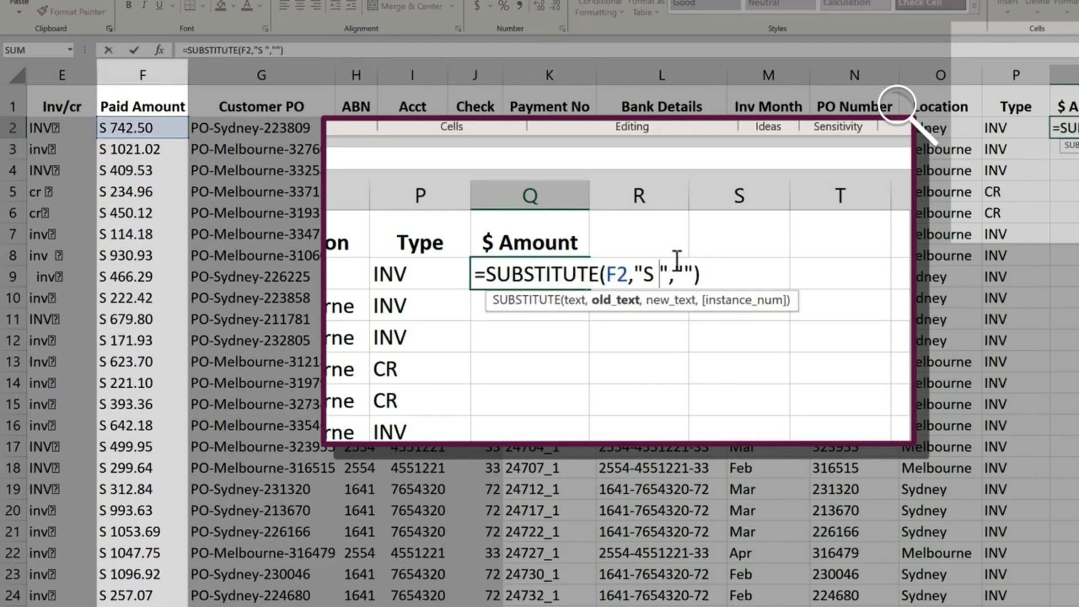
pyautogui.press('BackSpace')
pyautogui.press('Return')
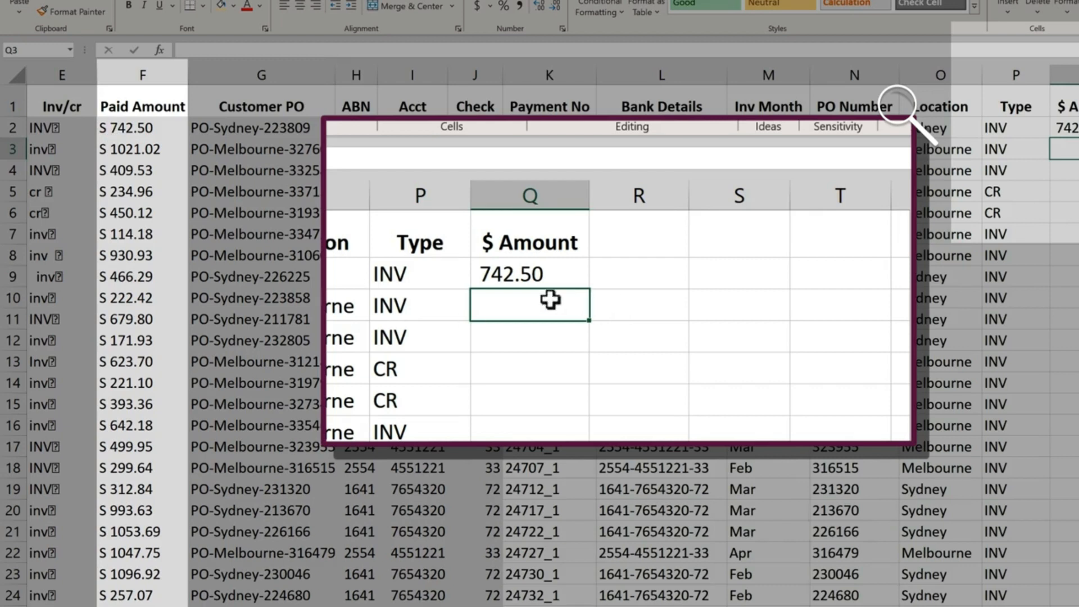
# Nest the Q2 formula inside a second SUBSTITUTE function as its text argument.
pyautogui.click(518, 274)
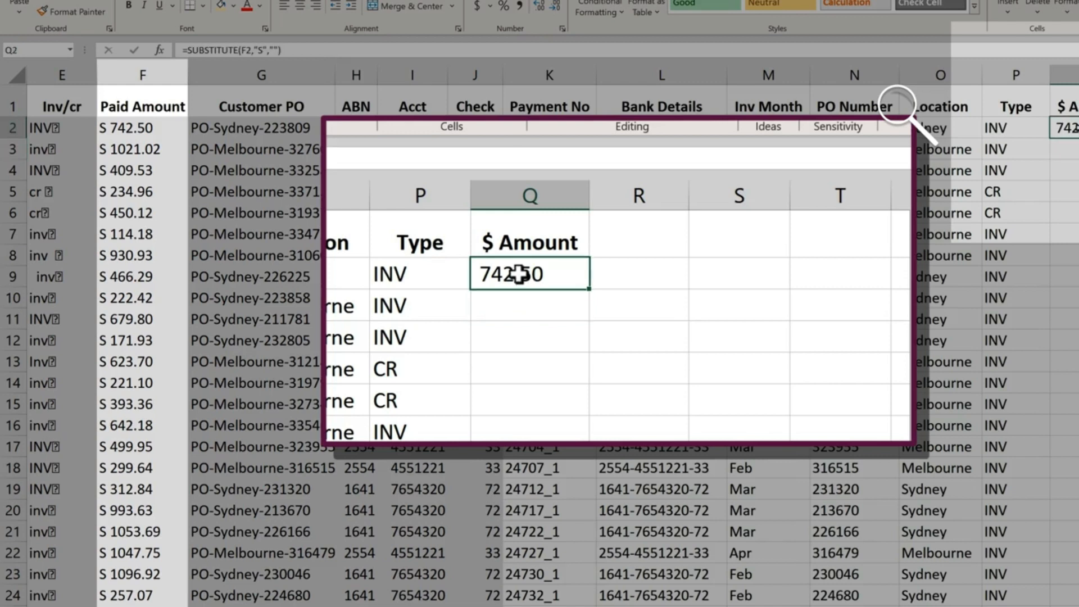
pyautogui.doubleClick(518, 275)
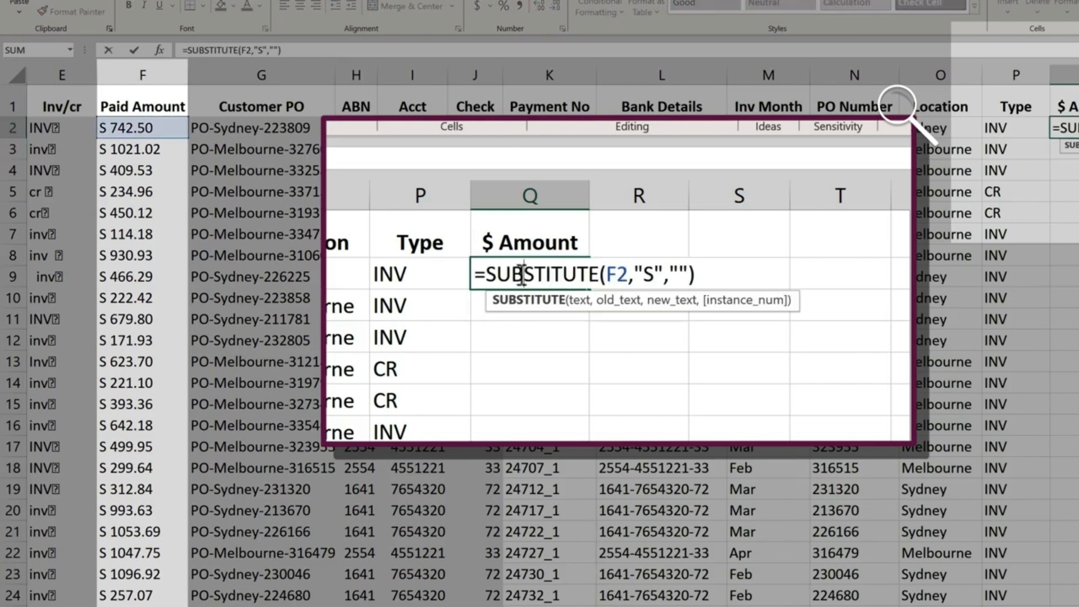
pyautogui.click(488, 274)
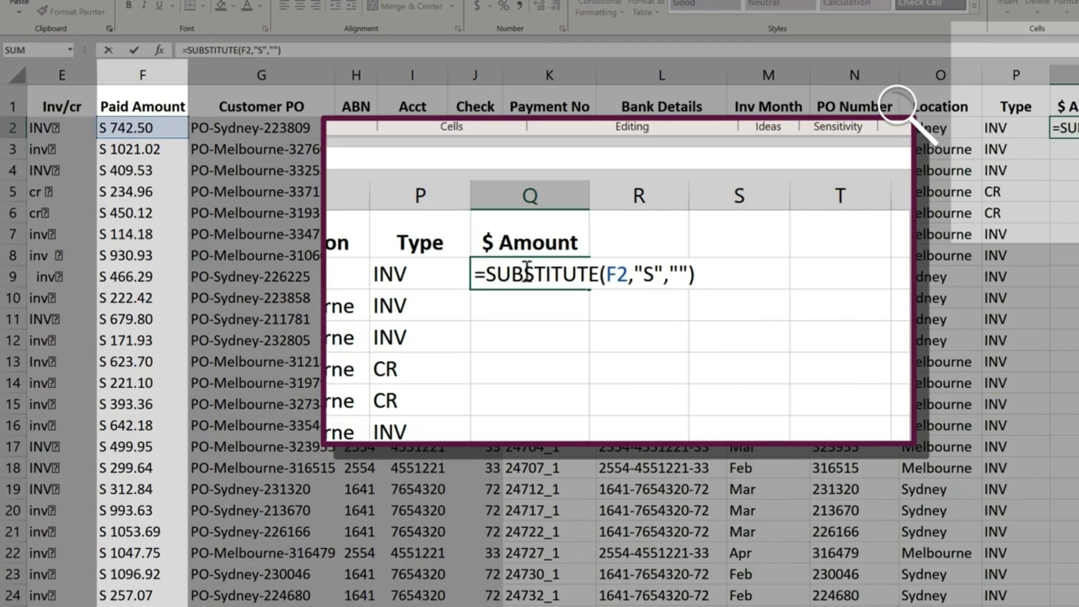
pyautogui.write('su')
pyautogui.press('Tab')
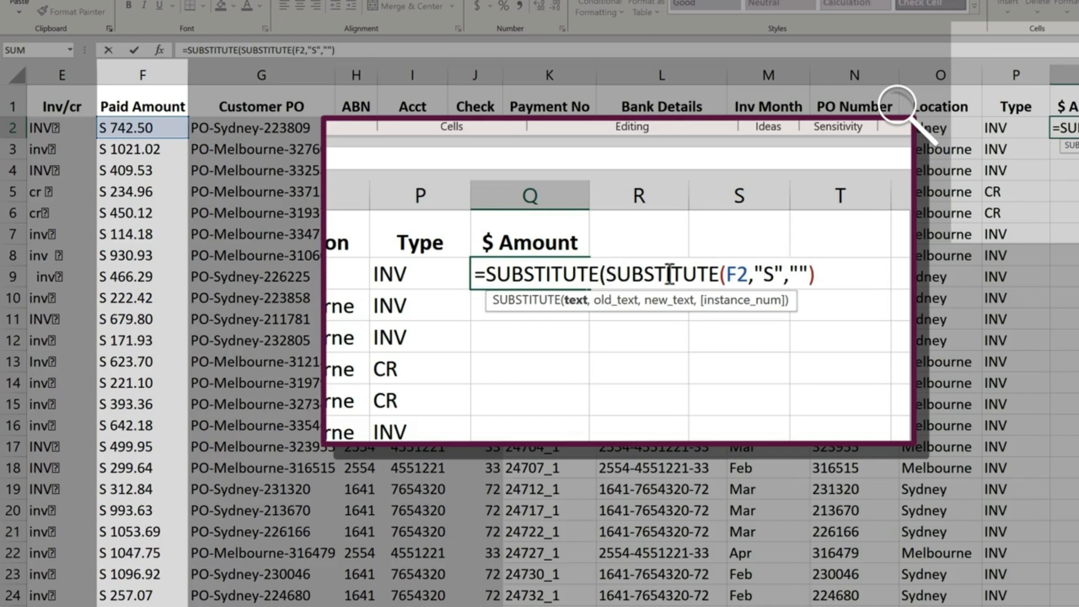
pyautogui.click(836, 272)
pyautogui.write(',')
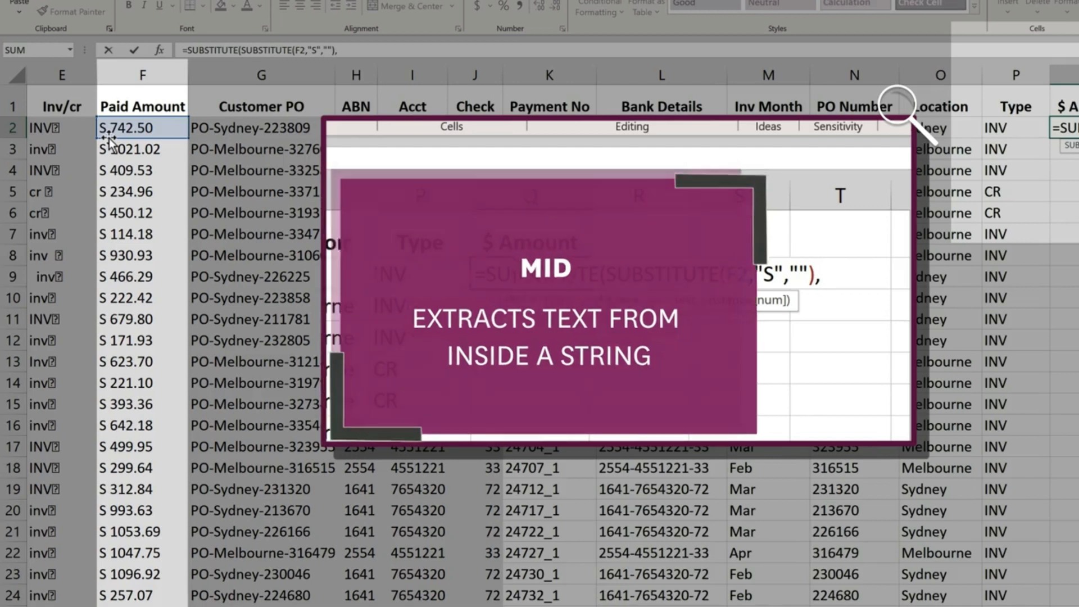
# Add MID(F2,2,1) as the old text of the outer SUBSTITUTE in Q2 to target the character after the S.
pyautogui.write('mid')
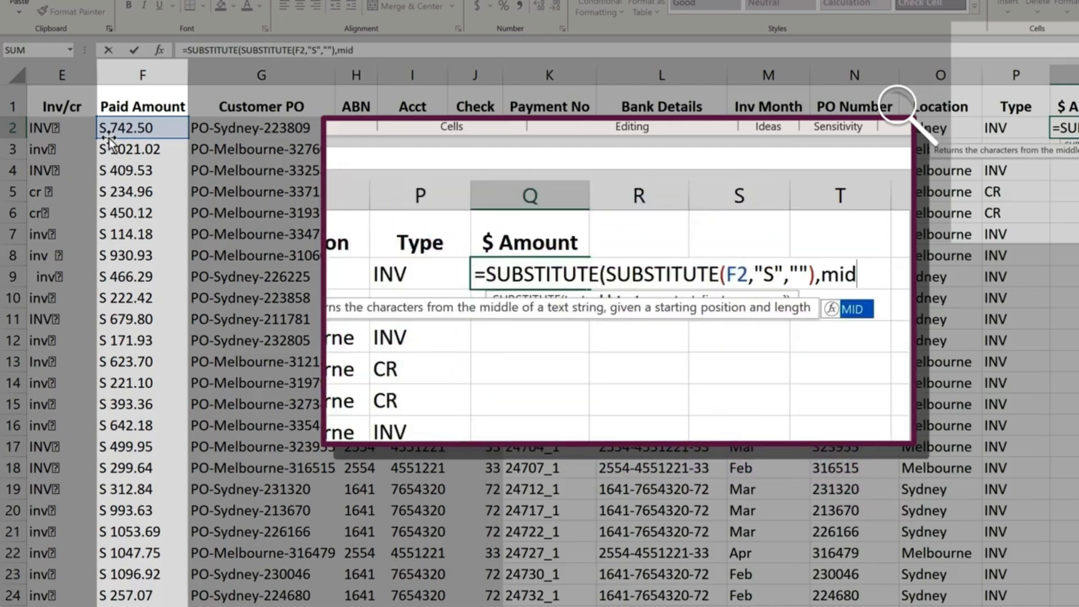
pyautogui.press('Tab')
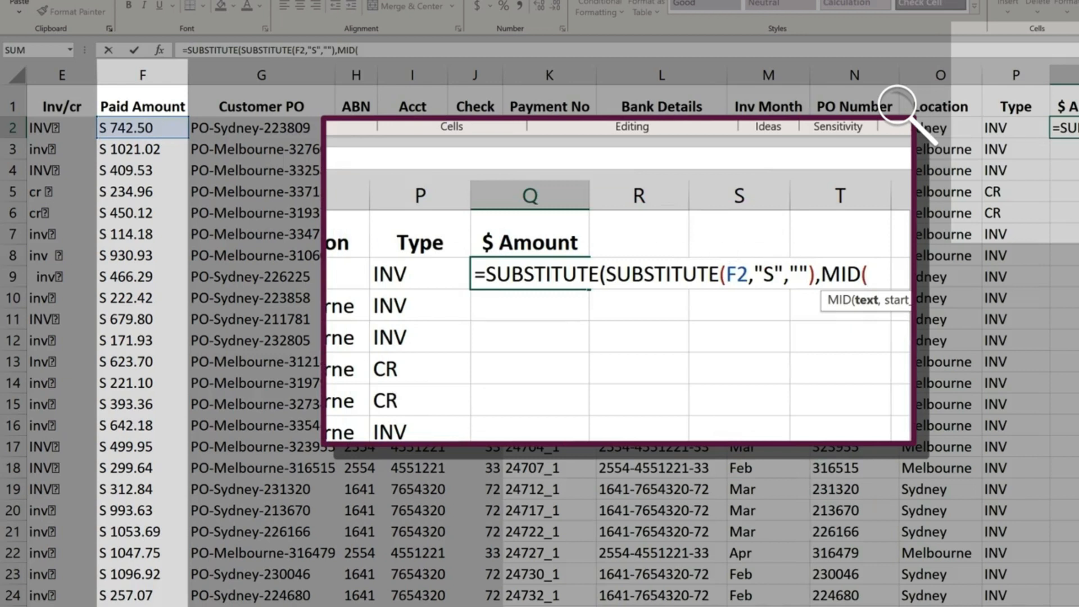
pyautogui.click(145, 125)
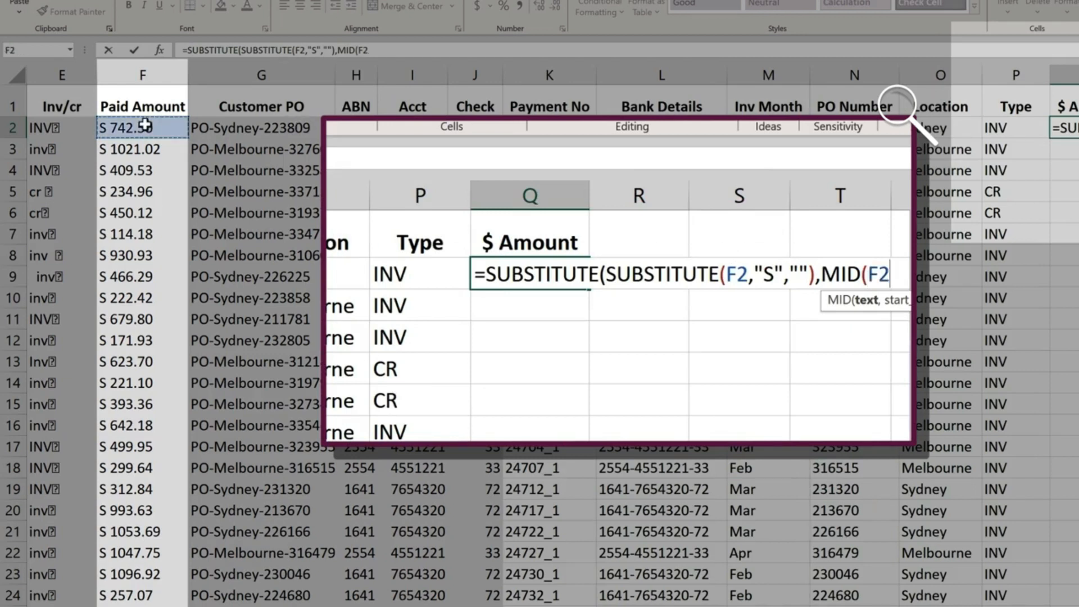
pyautogui.write(',')
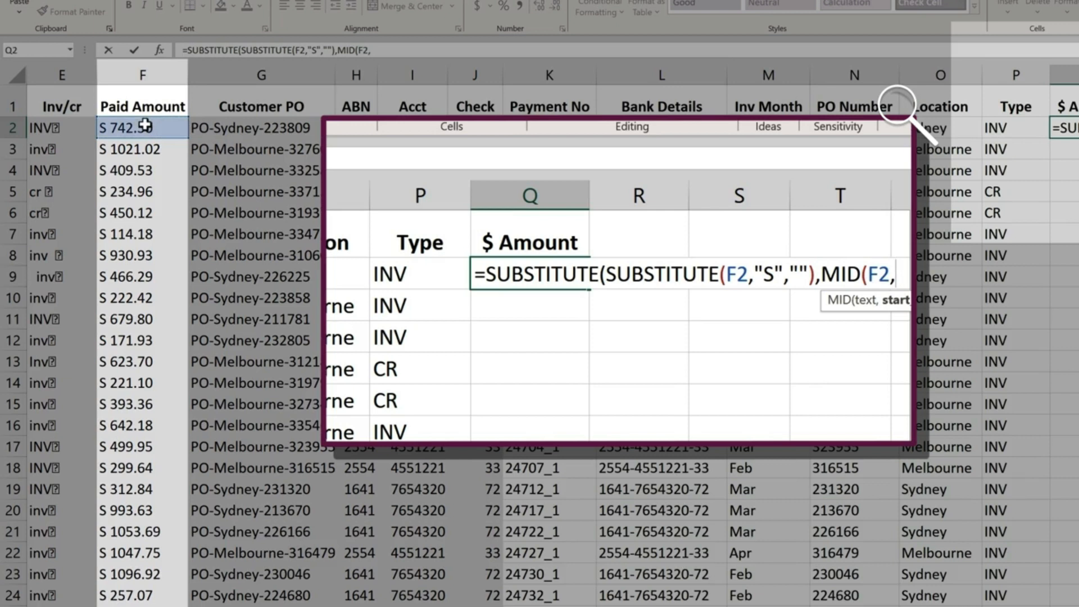
pyautogui.write('2,1')
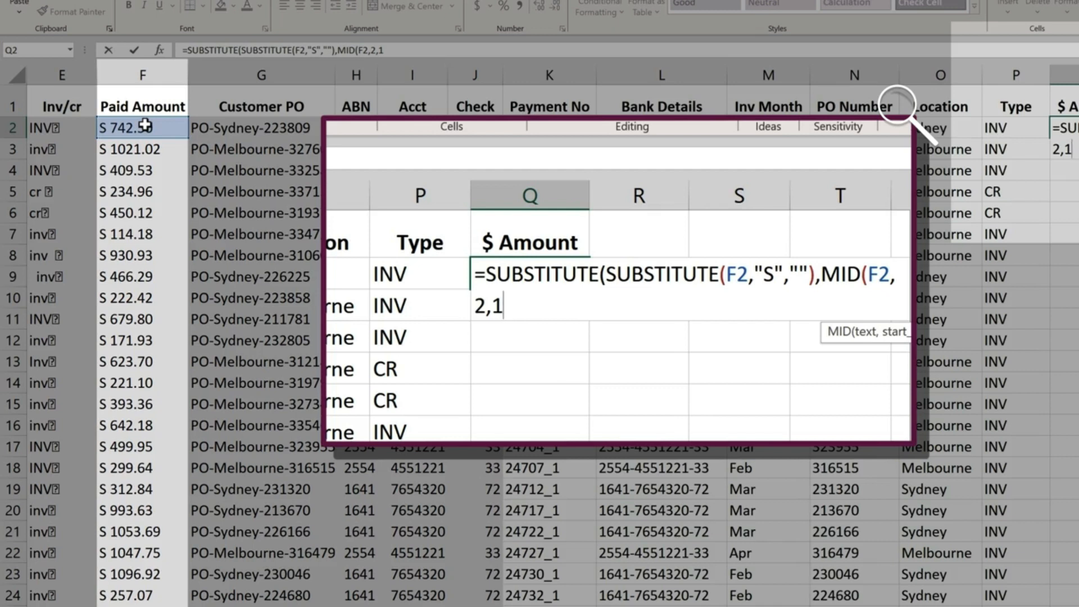
pyautogui.write(')')
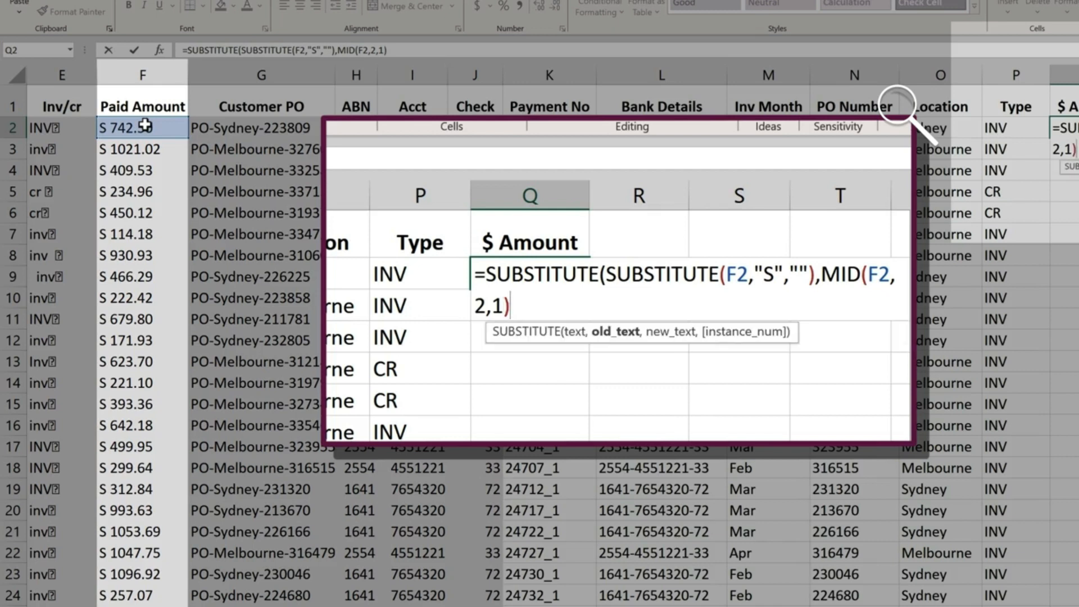
# Finish Q2 with "" as the outer SUBSTITUTE's new text and fill the formula down the $ Amount column.
pyautogui.write(',')
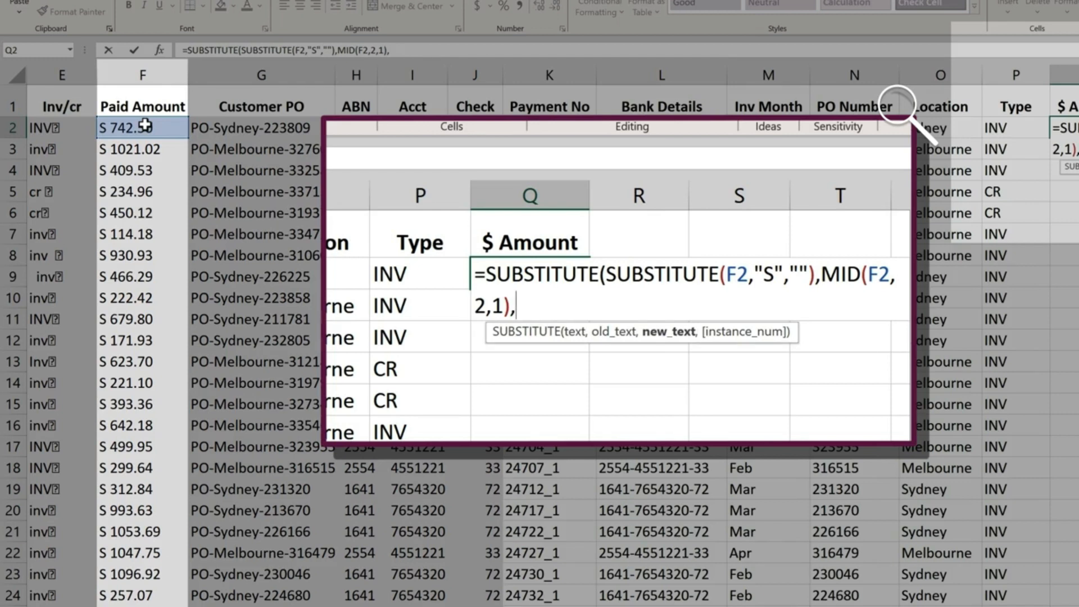
pyautogui.write('"")')
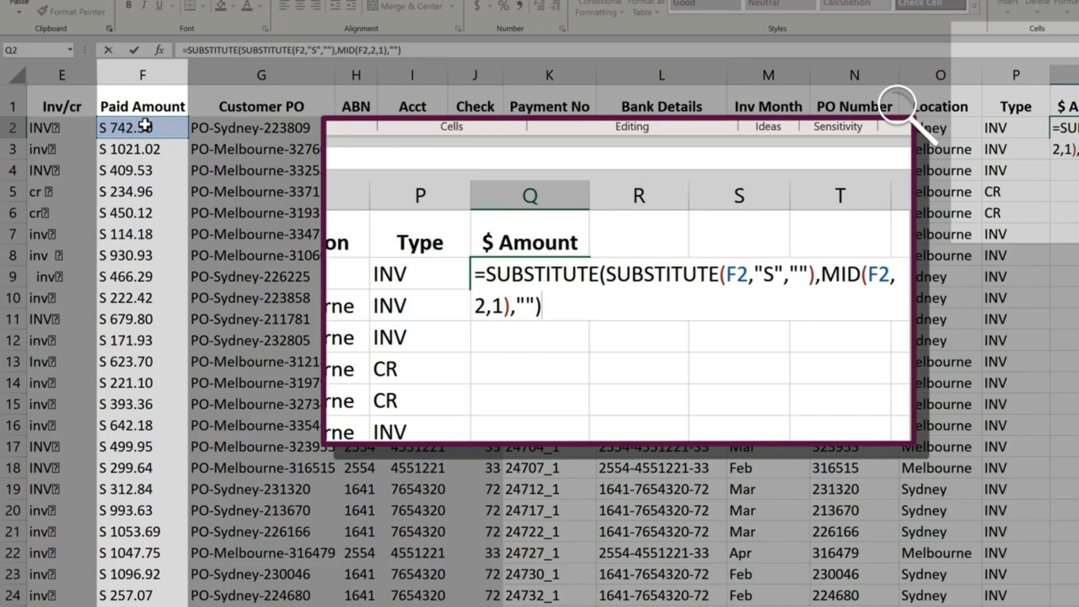
pyautogui.press('Return')
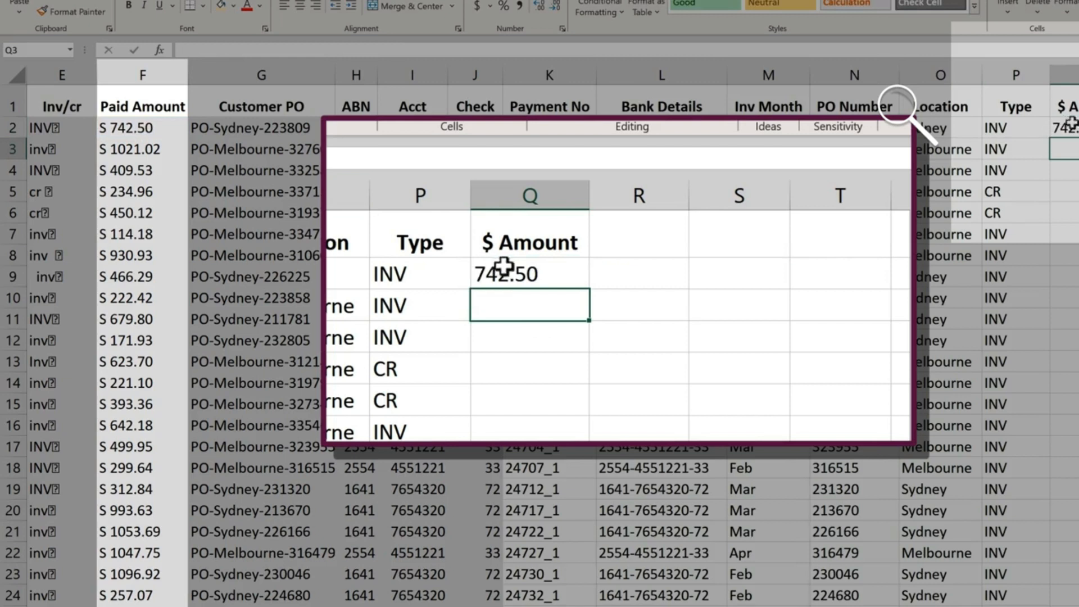
pyautogui.click(522, 270)
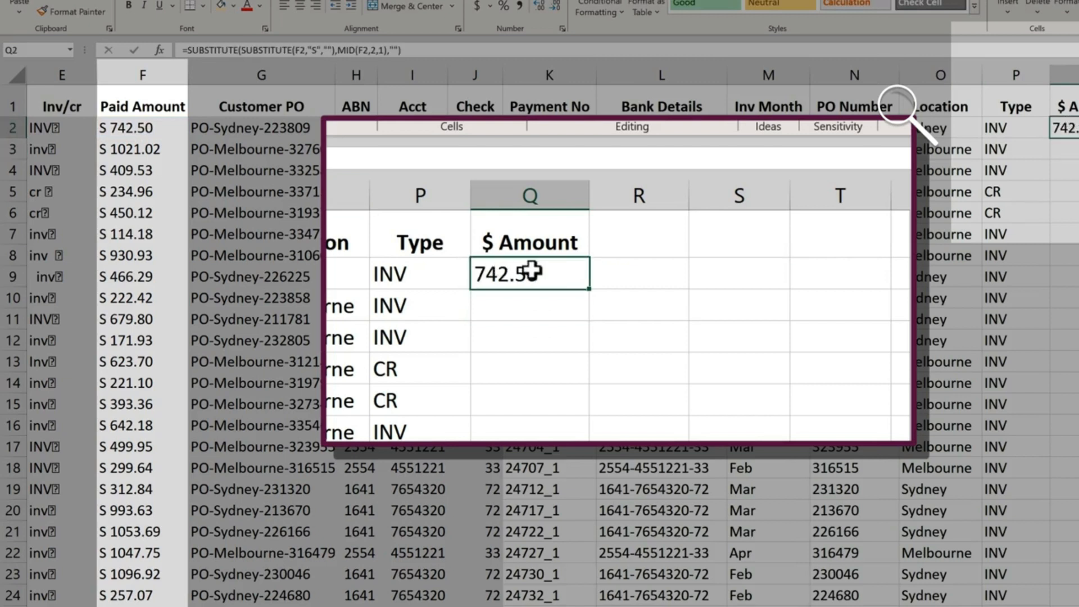
pyautogui.doubleClick(590, 290)
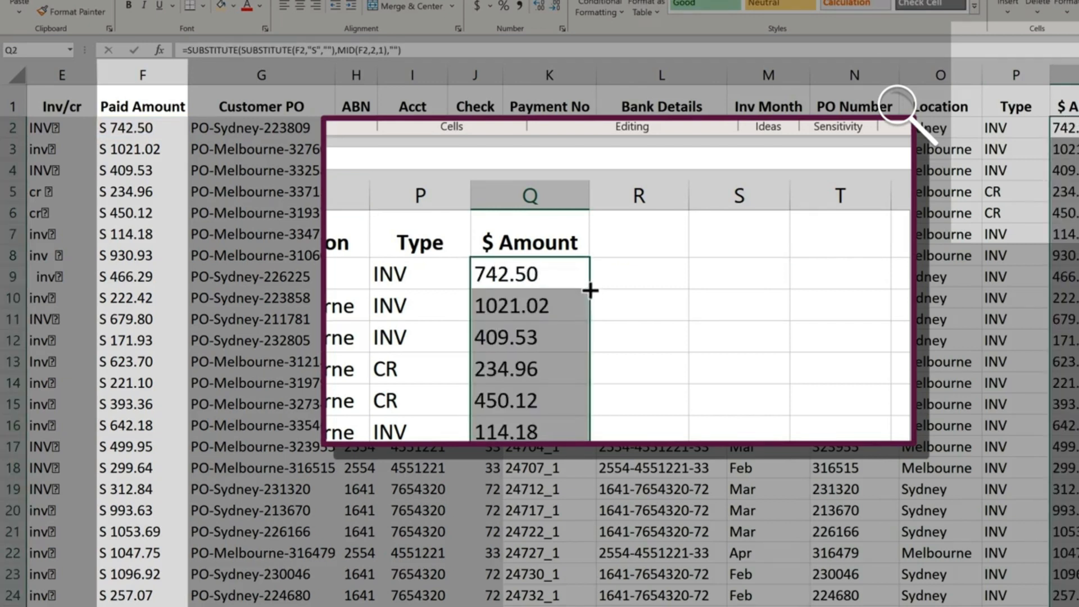
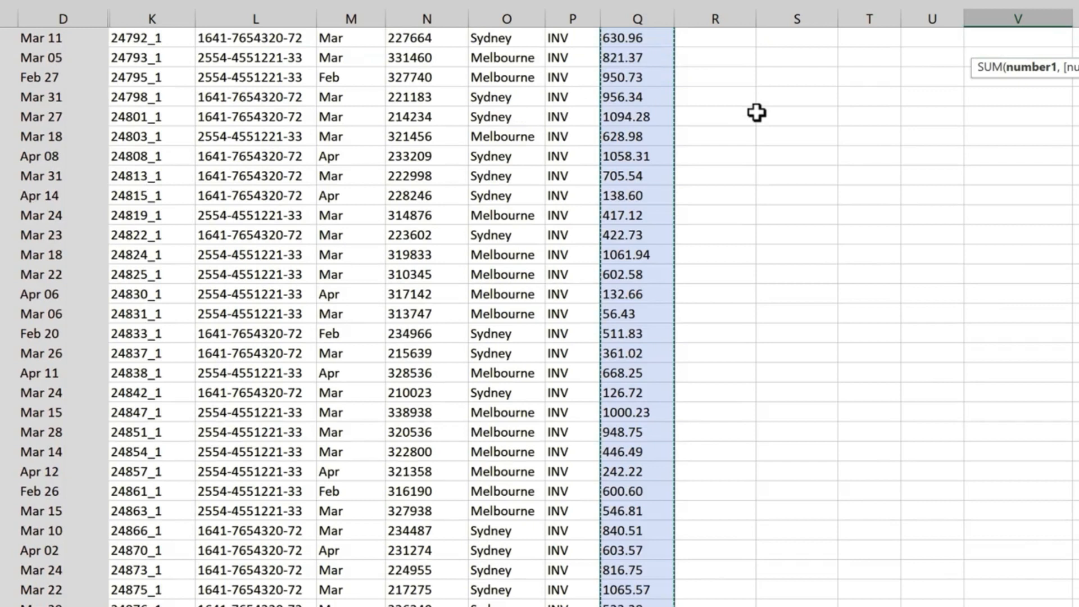
# Enter the SUM of the $ Amount column in V1 beside Total.
pyautogui.press('Return')
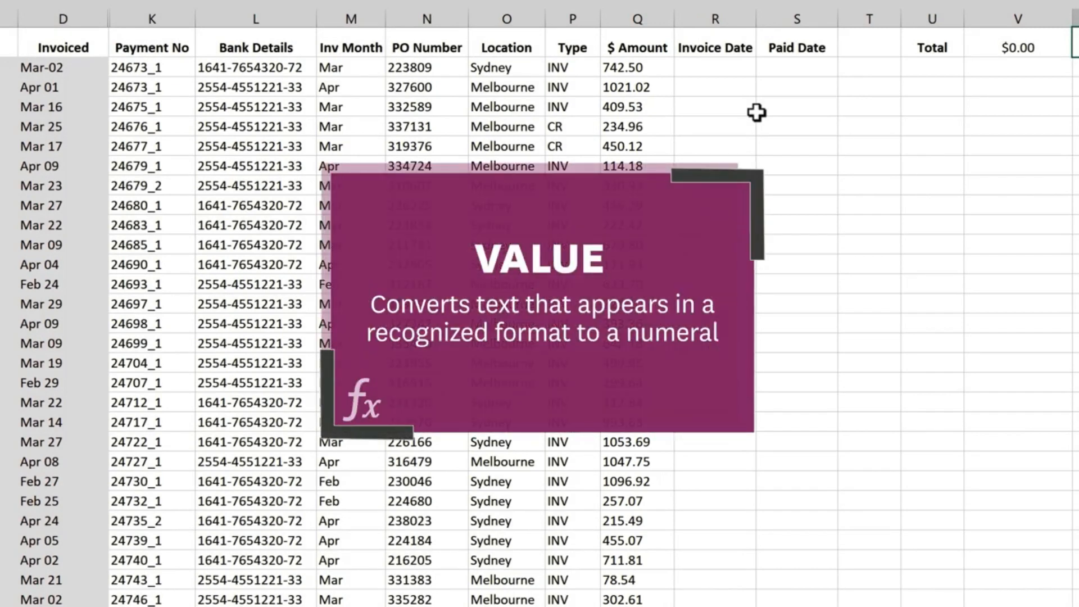
# Try converting the first amount to a number with =VALUE(Q2) in V2, and undo the entry.
pyautogui.click(1018, 68)
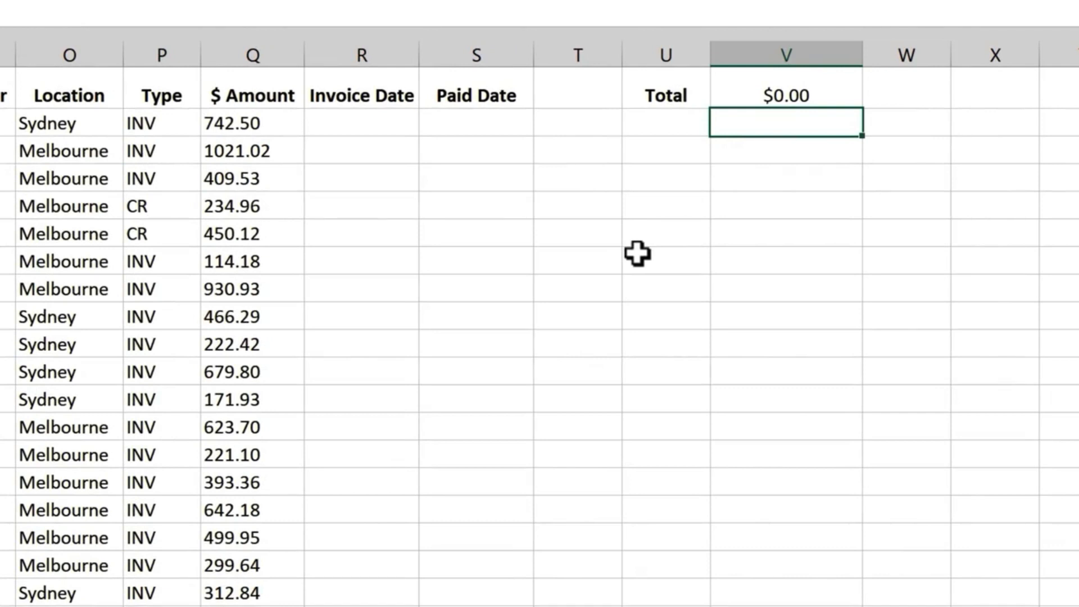
pyautogui.write('=va')
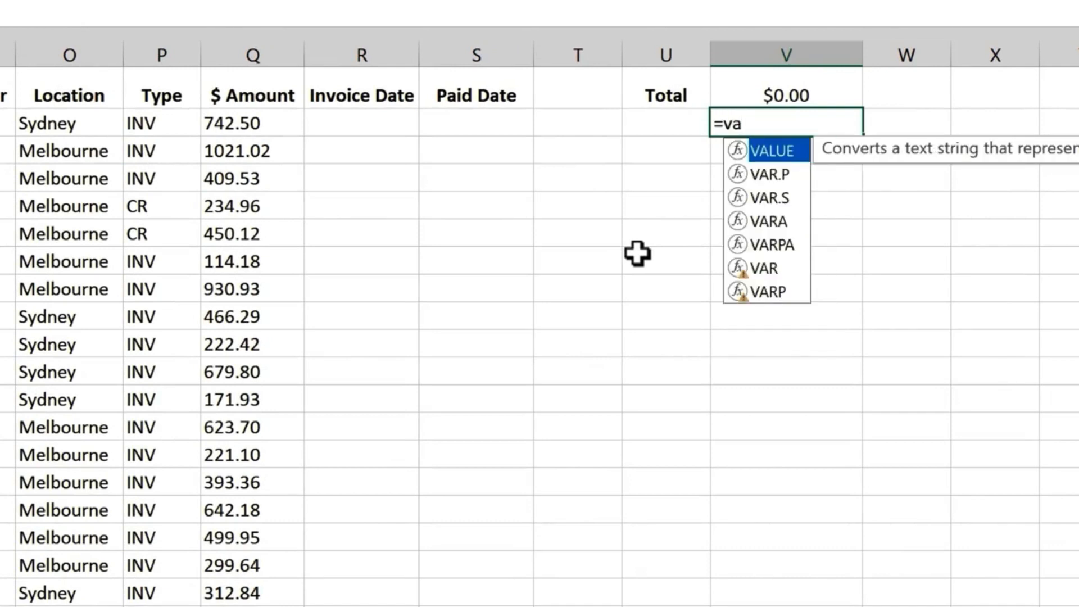
pyautogui.press('Tab')
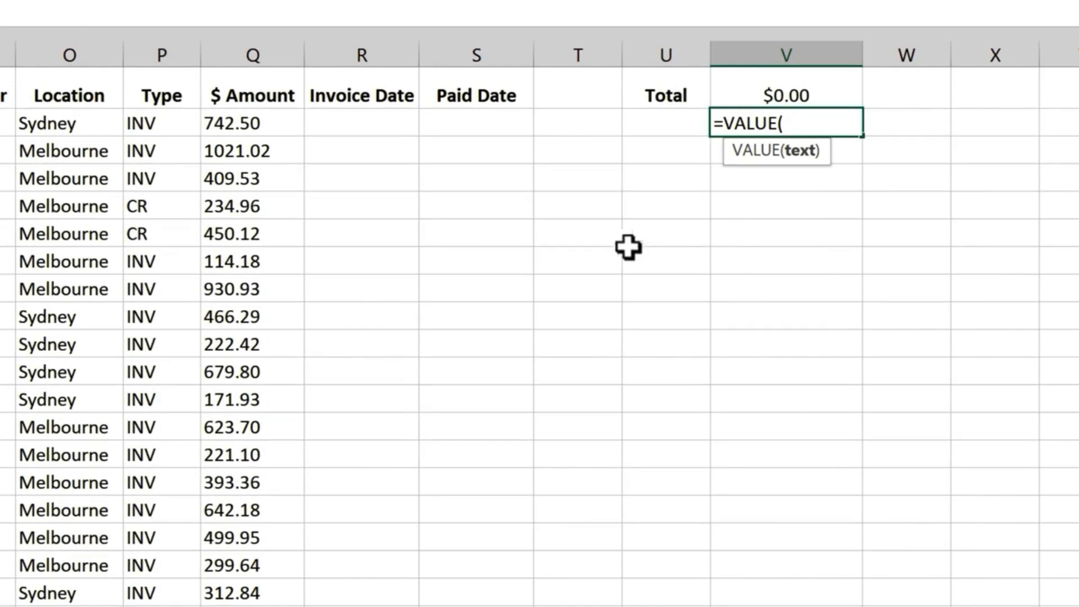
pyautogui.click(282, 119)
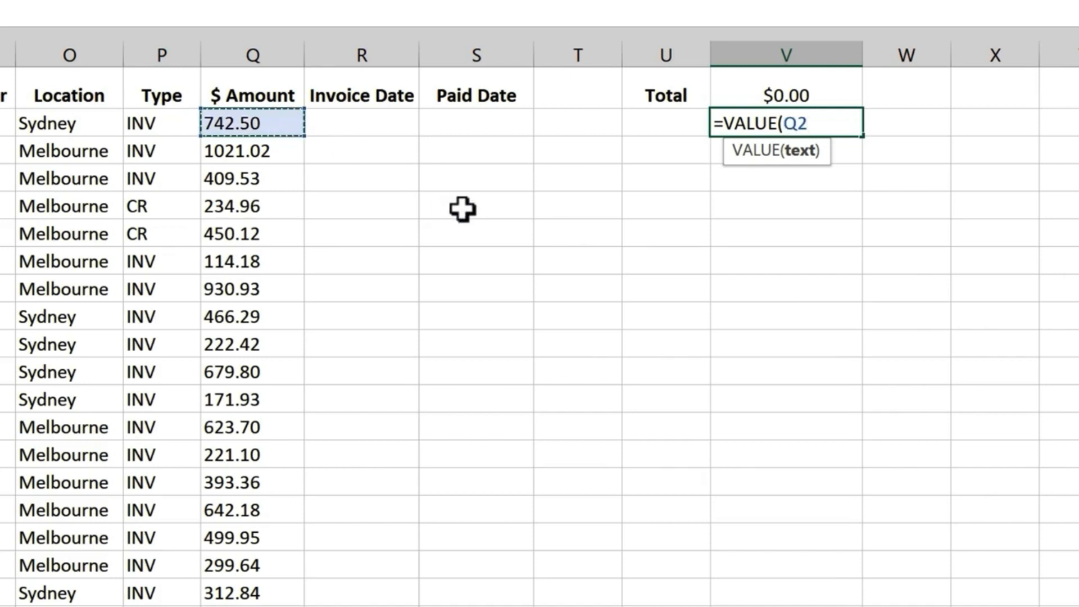
pyautogui.press('Return')
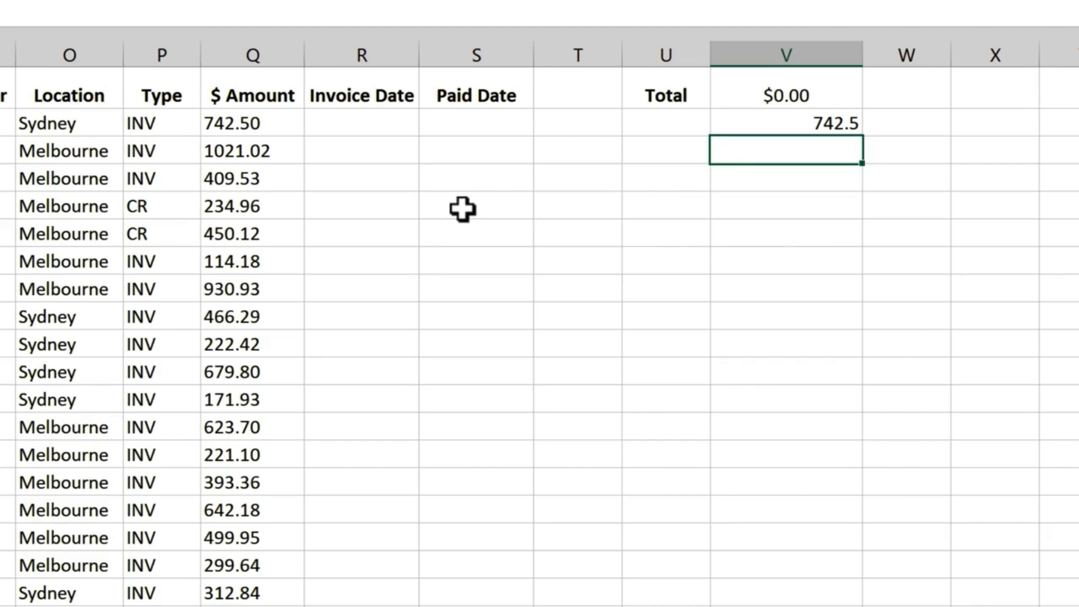
pyautogui.hotkey('ctrl', 'z')
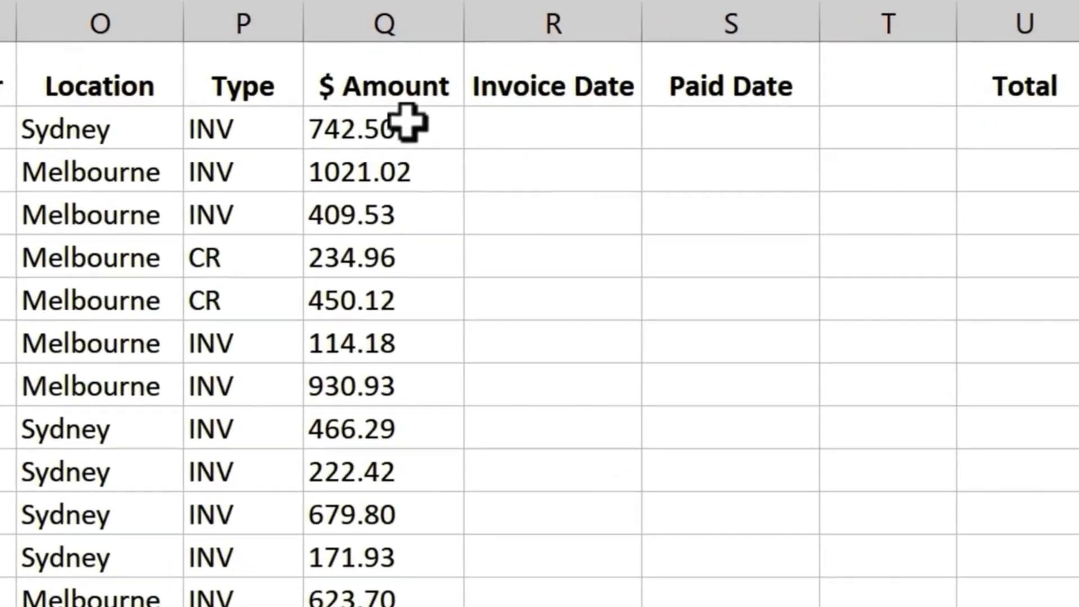
# Wrap the Q2 formula in a VALUE function as =VALUE(SUBSTITUTE(SUBSTITUTE(F2,"S",""),MID(F2,2,1),"")) and fill it down the $ Amount column.
pyautogui.doubleClick(407, 122)
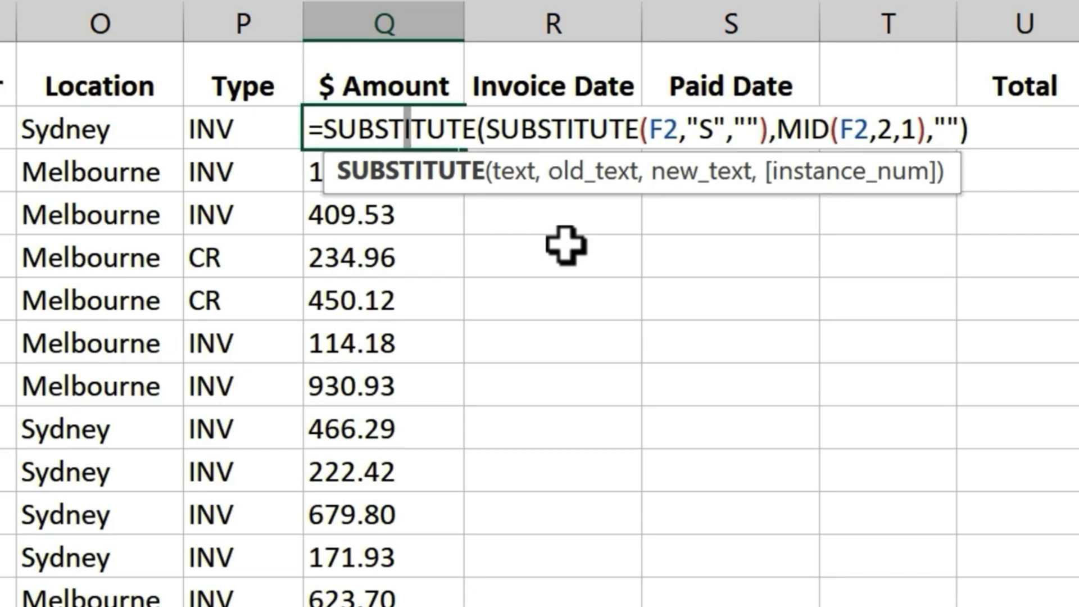
pyautogui.click(330, 126)
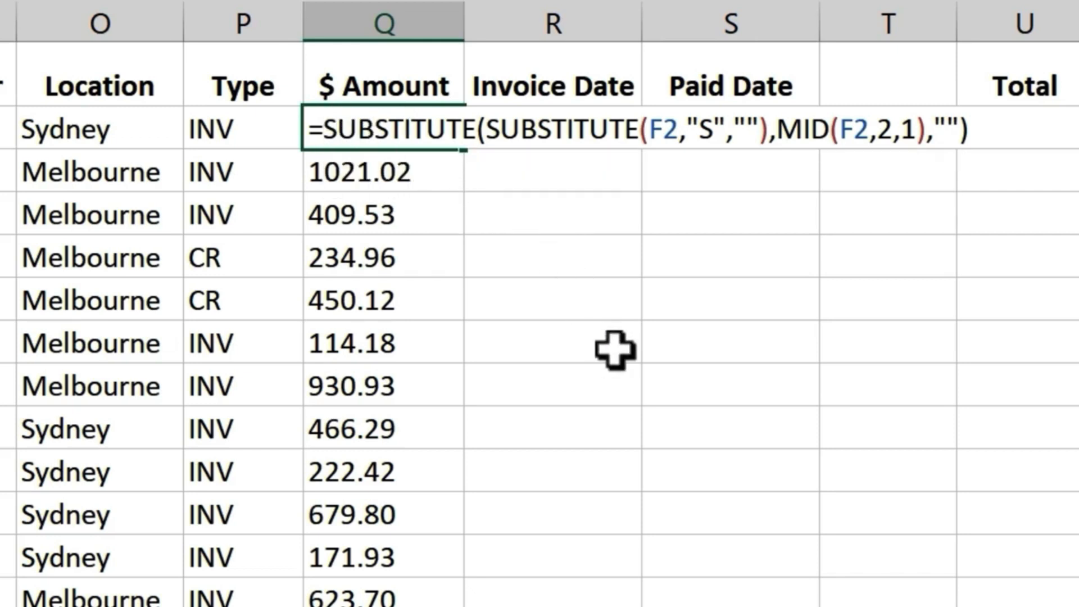
pyautogui.write('va')
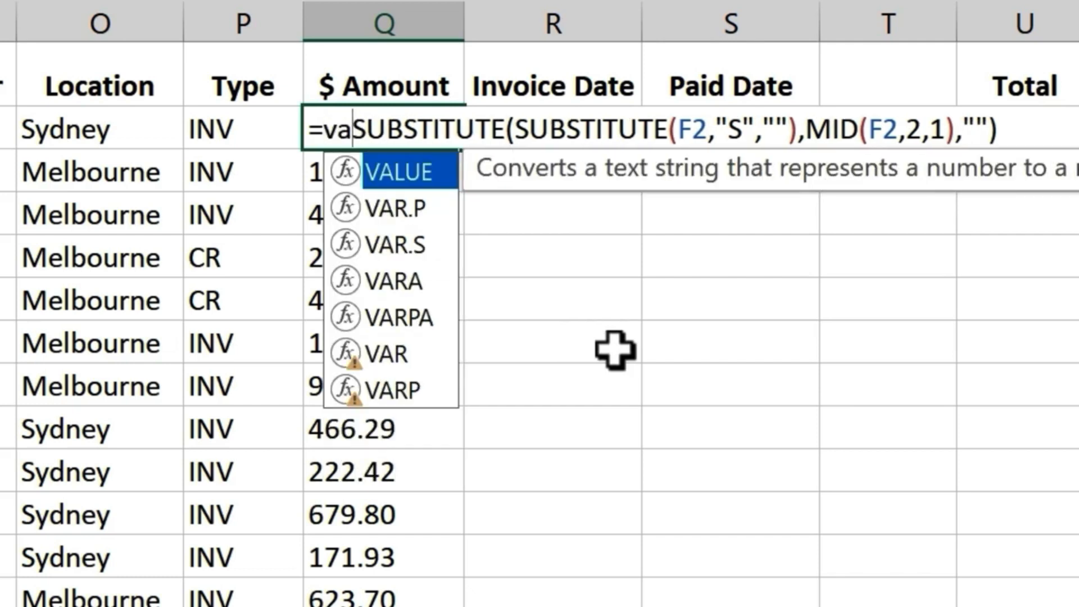
pyautogui.press('Tab')
pyautogui.press('End')
pyautogui.write(')')
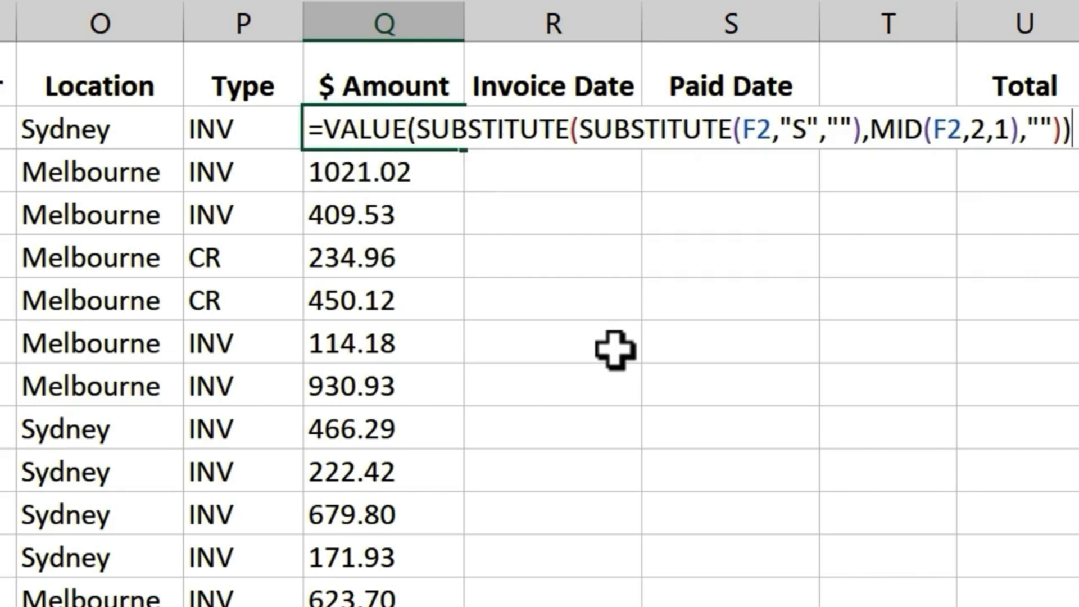
pyautogui.press('Return')
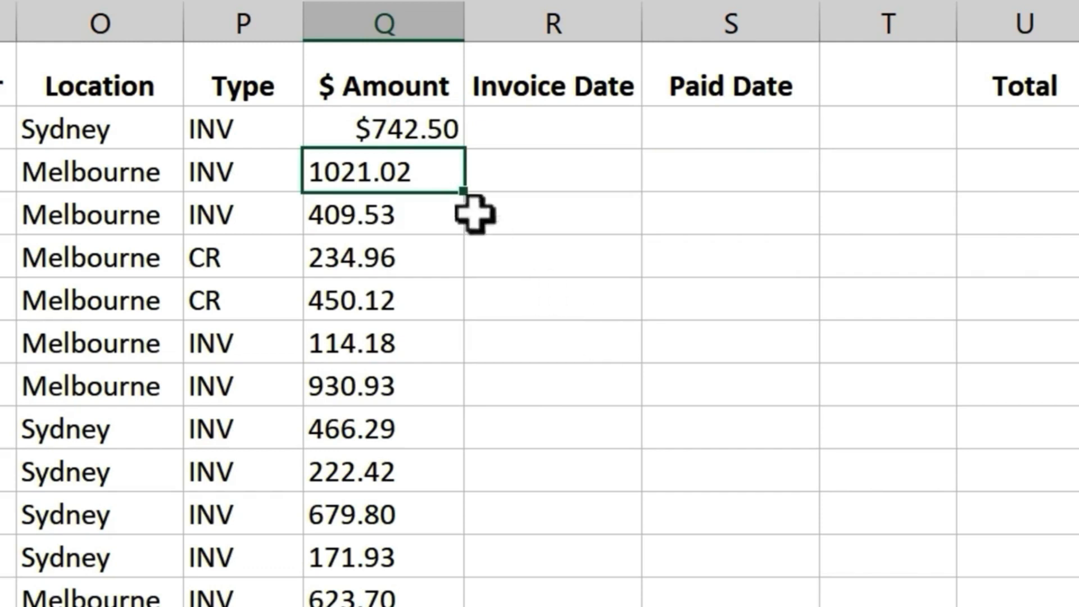
pyautogui.click(433, 126)
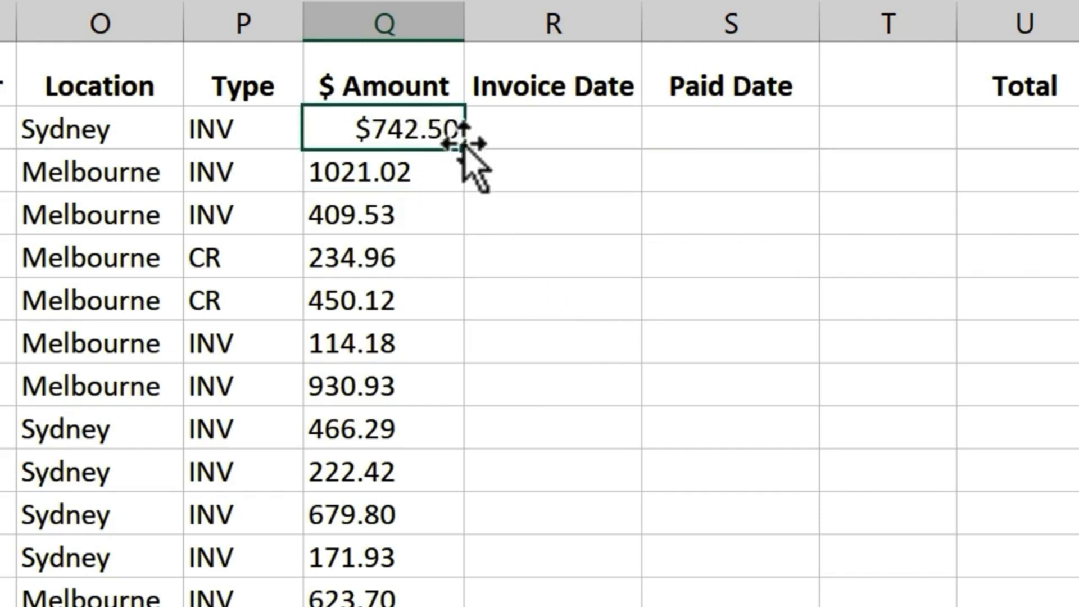
pyautogui.doubleClick(465, 147)
pyautogui.click(640, 221)
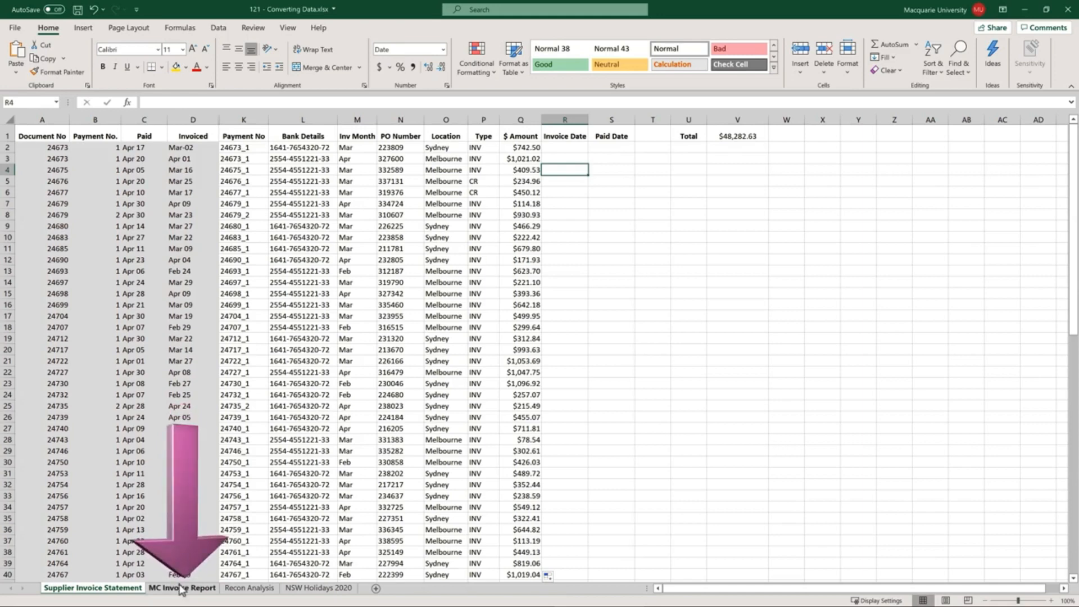
# Switch to the MC Invoice Report sheet to examine its Invoice Date format and the Invoice Month and Invoice Day columns.
pyautogui.click(181, 587)
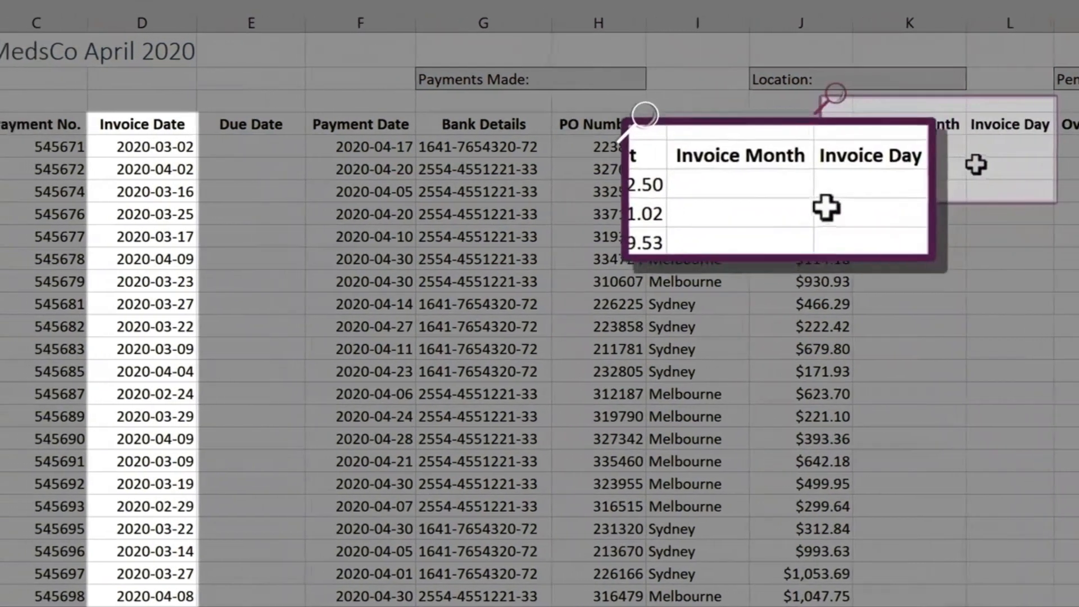
# Enter =TEXT(D5,"DDDD") in K5, the first cell of the Invoice Month column.
pyautogui.click(874, 145)
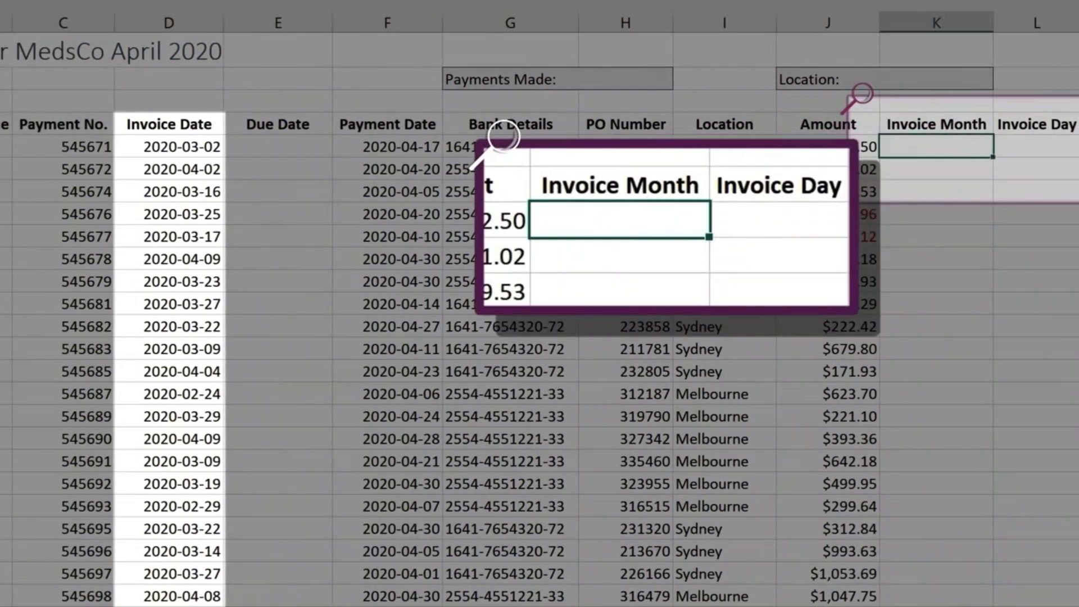
pyautogui.write('=t')
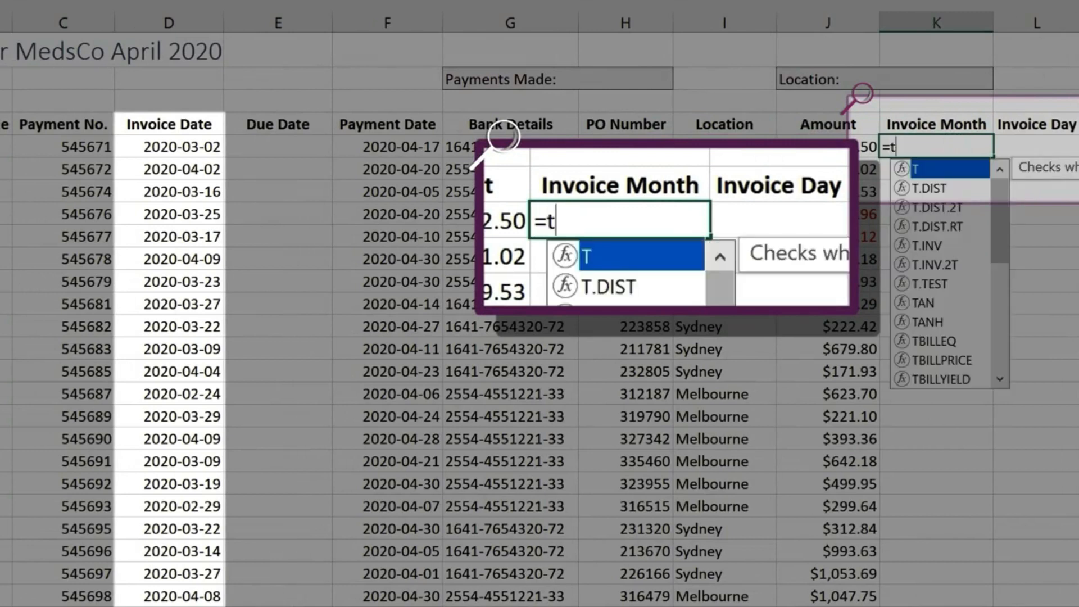
pyautogui.write('e')
pyautogui.press('Tab')
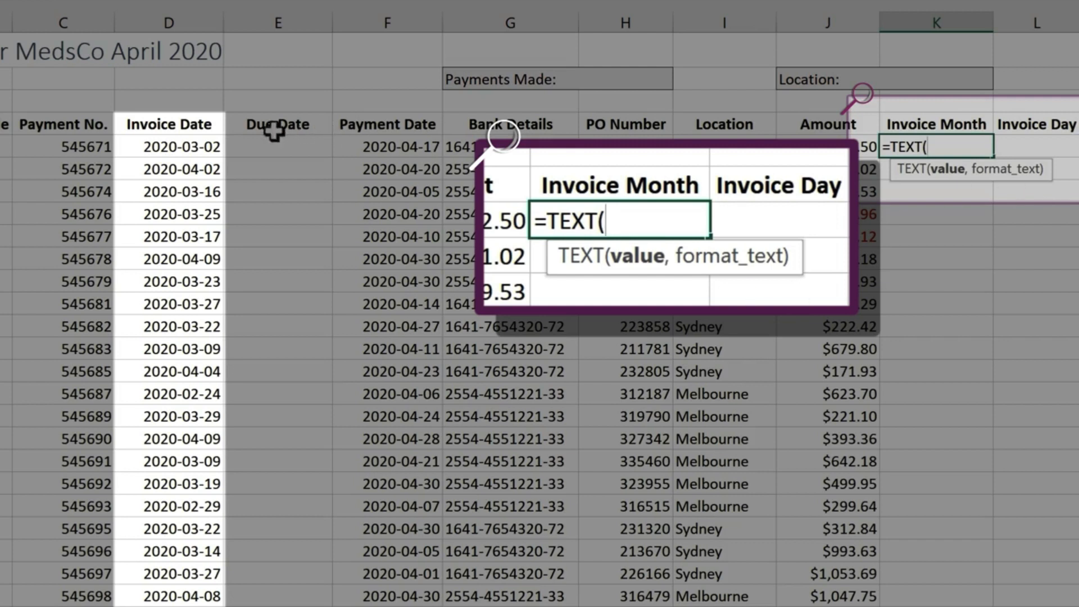
pyautogui.click(202, 146)
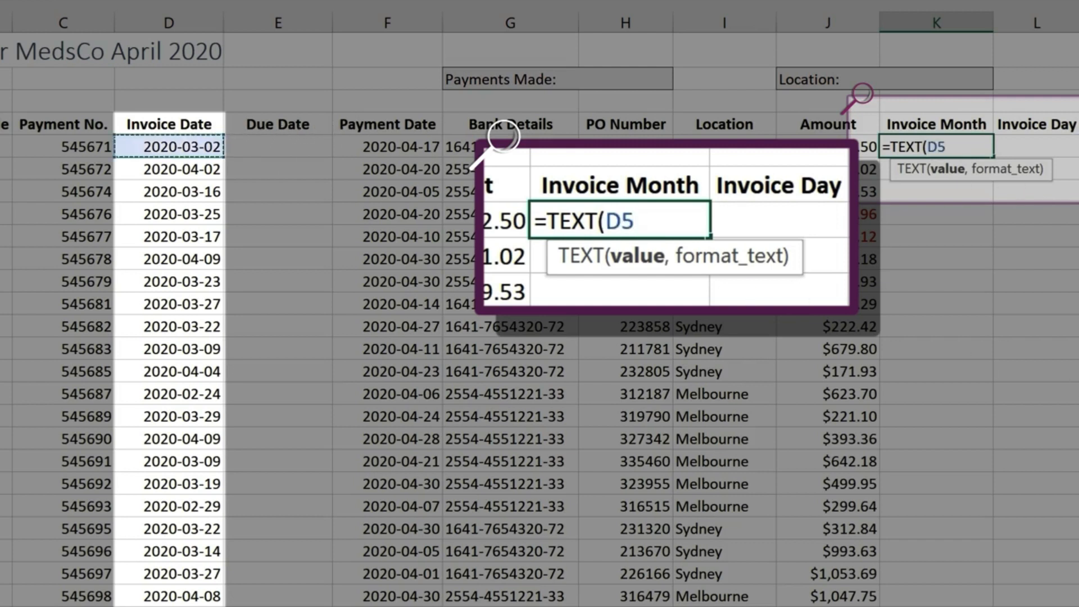
pyautogui.write(',')
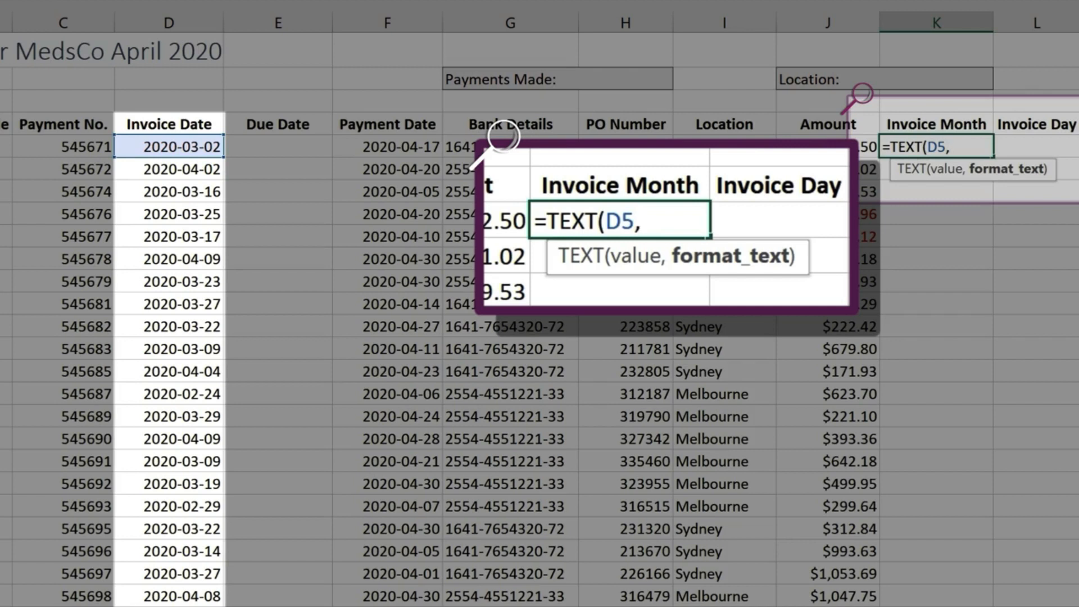
pyautogui.write('"')
pyautogui.write('D')
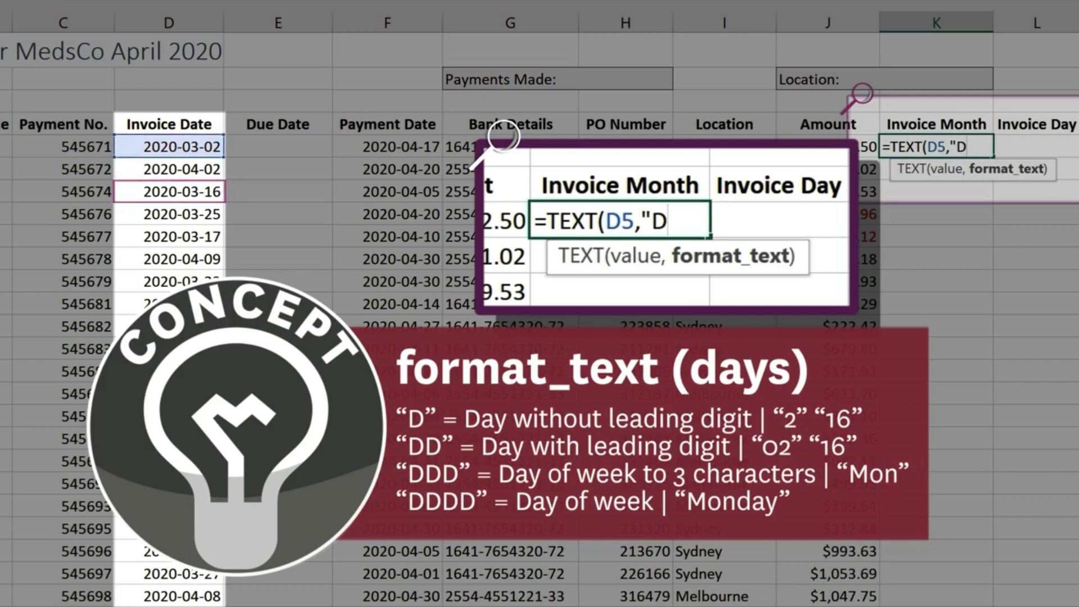
pyautogui.write('D')
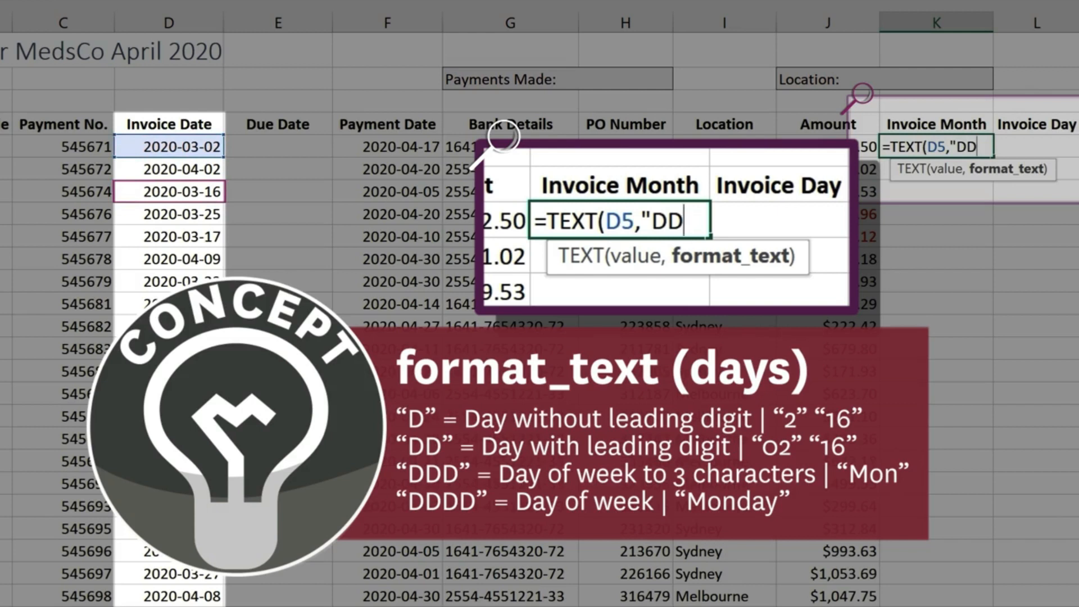
pyautogui.write('D')
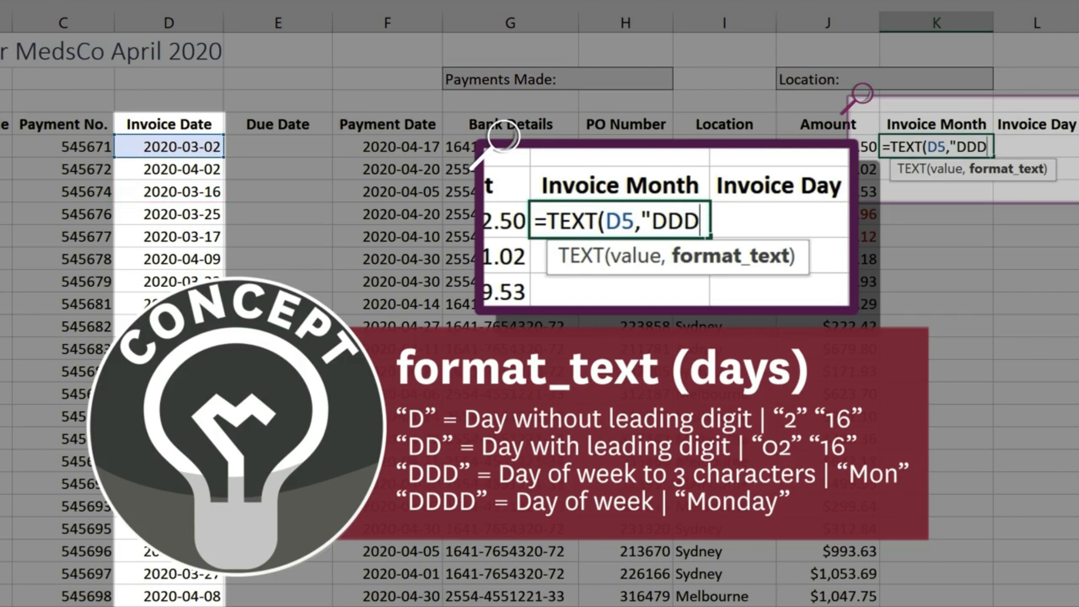
pyautogui.write('D')
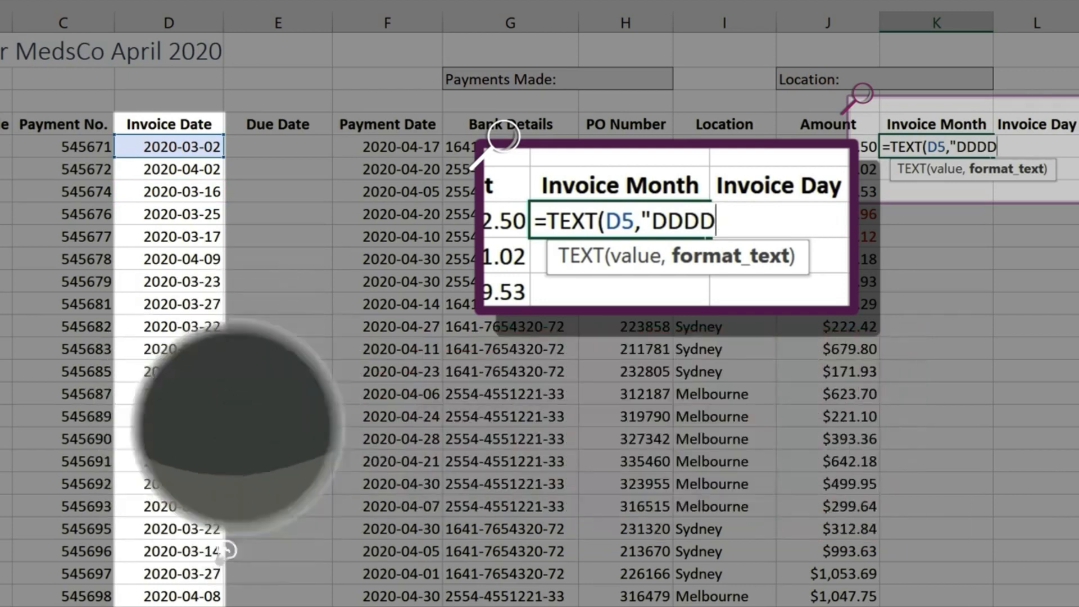
pyautogui.write('"')
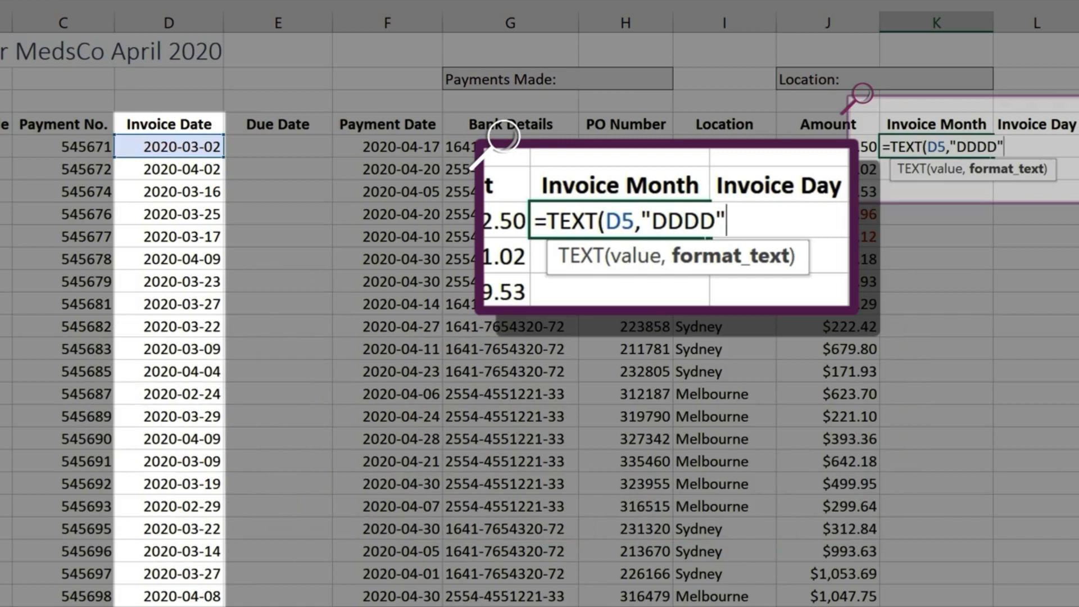
pyautogui.write(')')
pyautogui.press('Return')
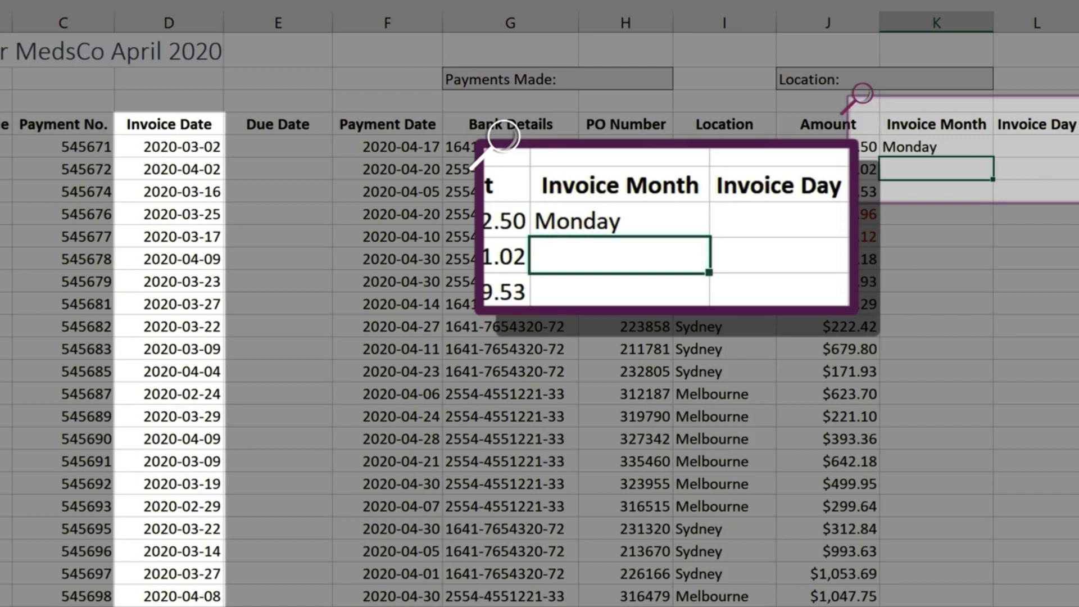
# Change the format code in the K5 formula to "MMM" so it reads =TEXT(D5,"MMM").
pyautogui.press('Up')
pyautogui.press('F2')
pyautogui.press('Left')
pyautogui.press('Left')
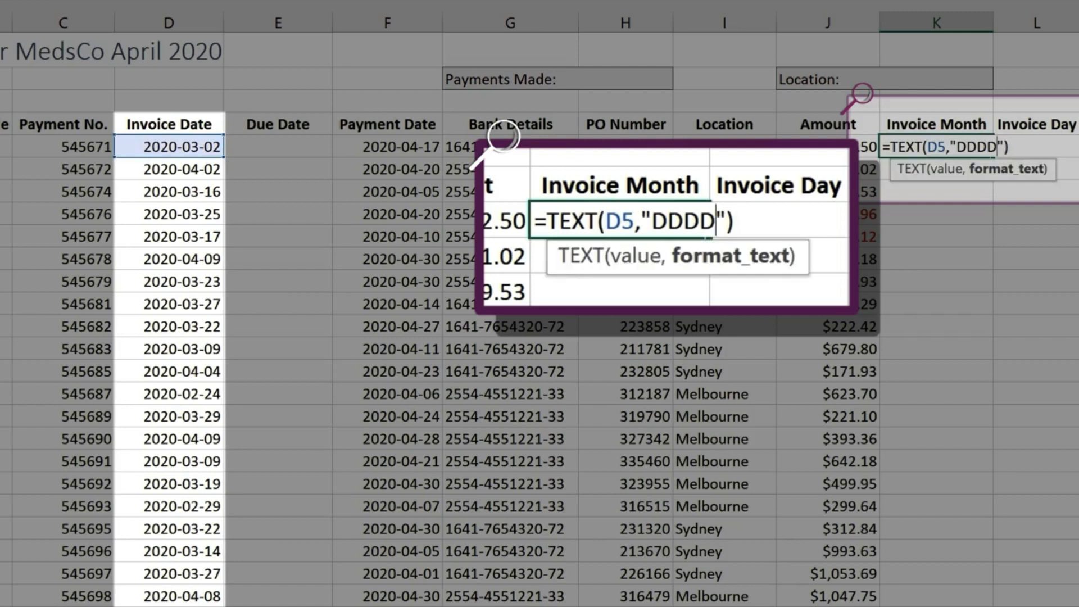
pyautogui.hotkey('shift', 'Left')
pyautogui.hotkey('shift', 'Left')
pyautogui.hotkey('shift', 'Left')
pyautogui.hotkey('shift', 'Left')
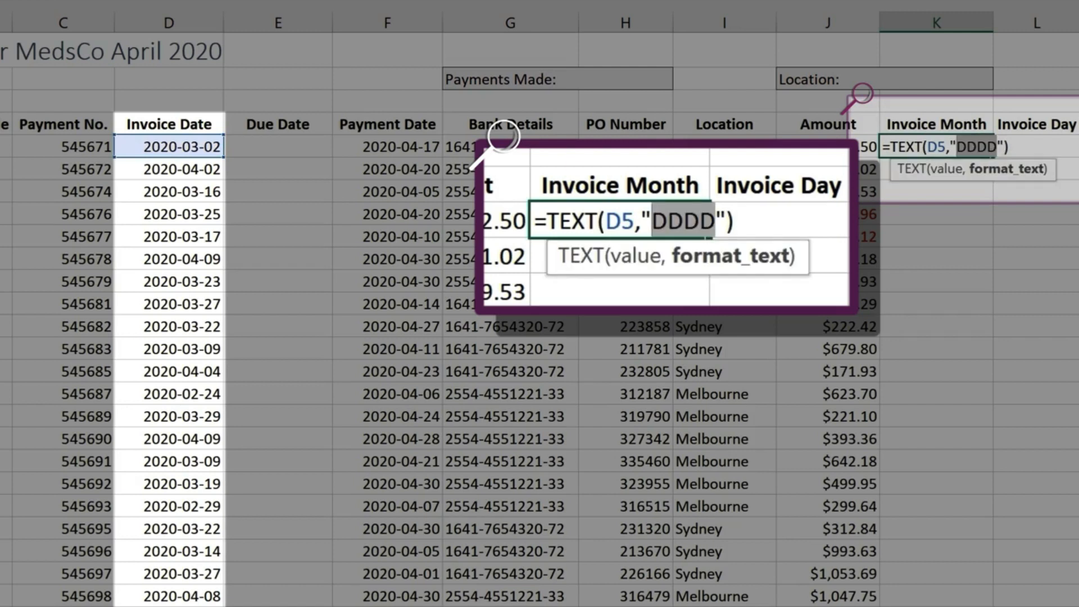
pyautogui.write('MMM')
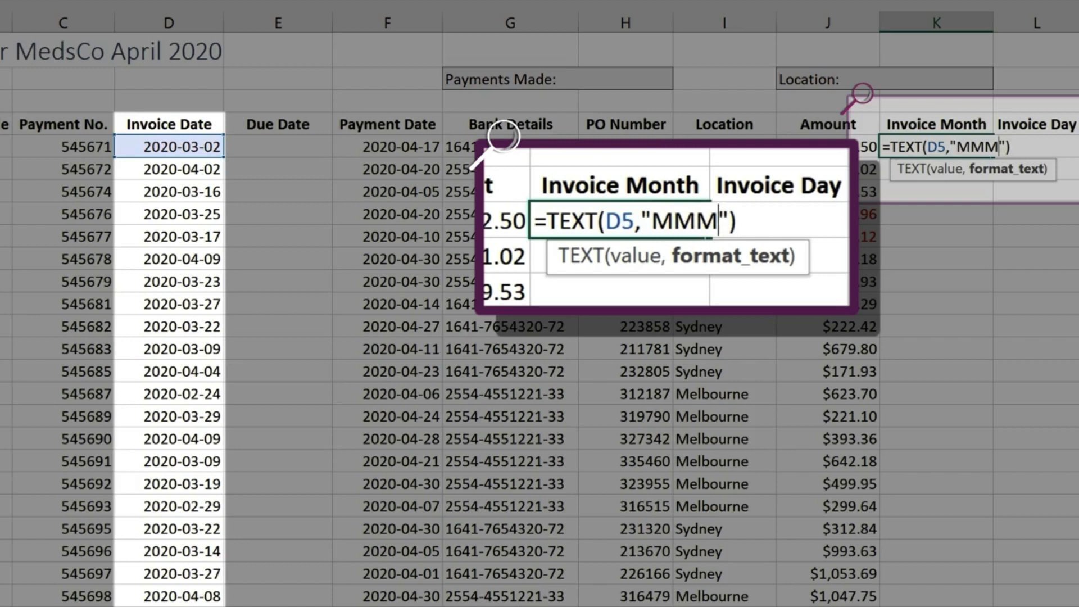
pyautogui.press('Return')
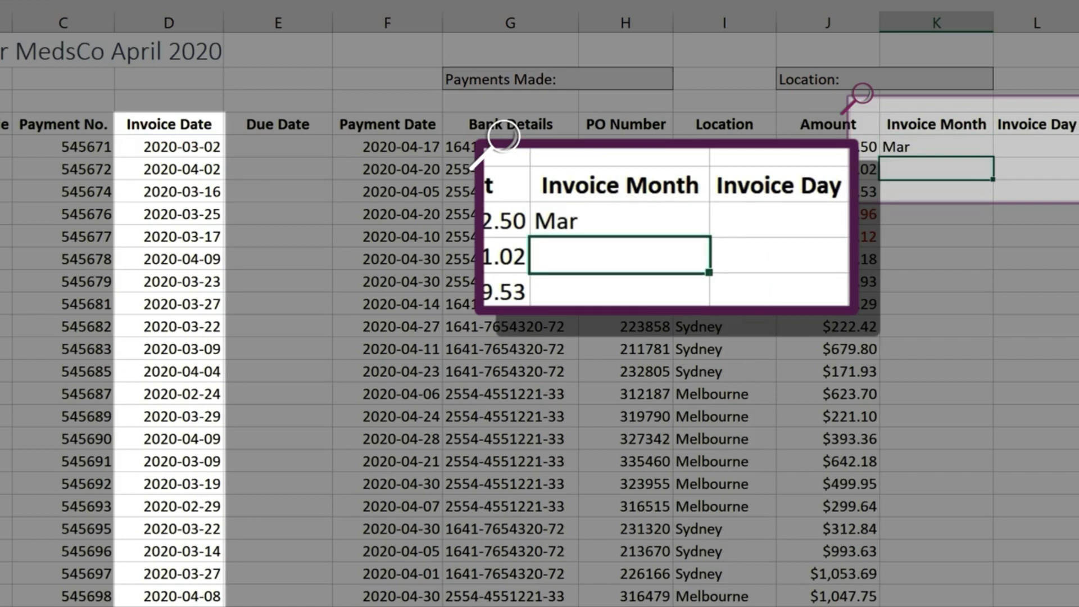
# Fill the K5 formula down the rest of the Invoice Month column.
pyautogui.press('Up')
pyautogui.hotkey('ctrl', 'shift', 'Down')
pyautogui.hotkey('ctrl', 'd')
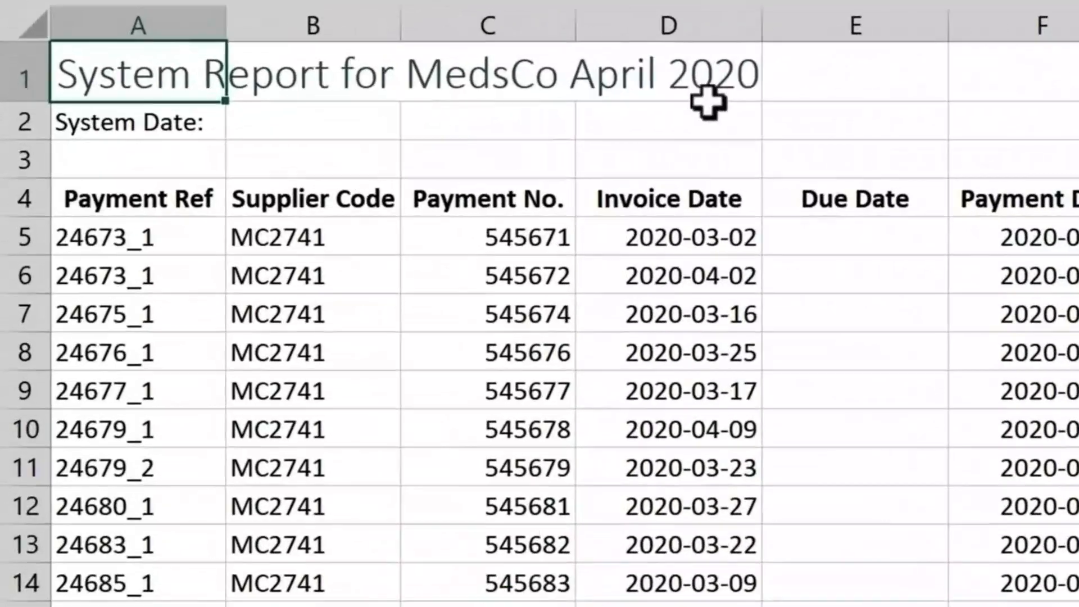
# Enter 1 in D2 and format the cell as Short Date to see the date behind that serial number.
pyautogui.click(514, 127)
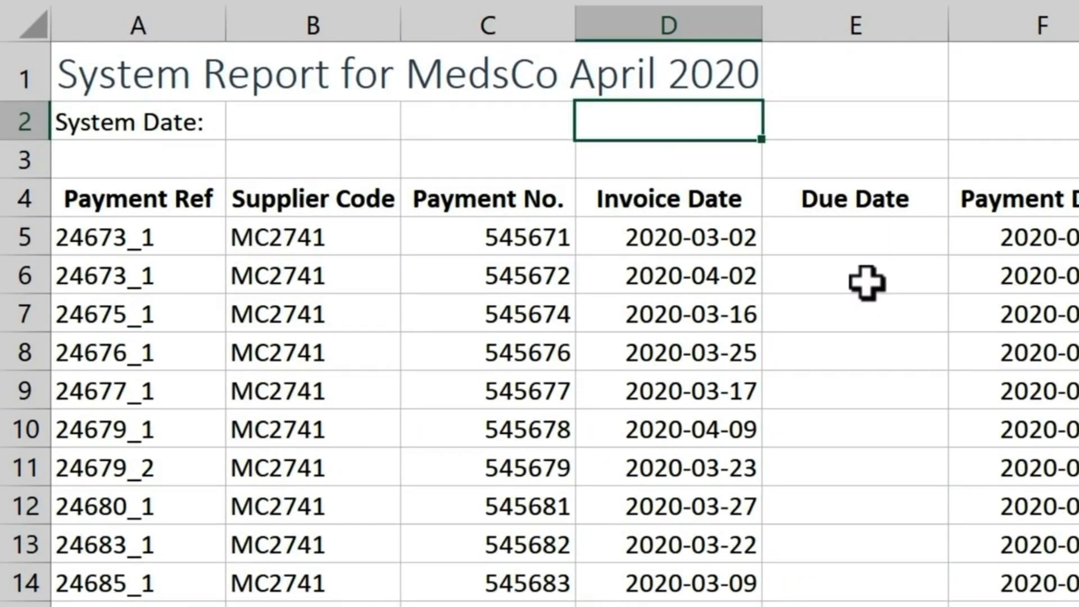
pyautogui.write('1')
pyautogui.press('Return')
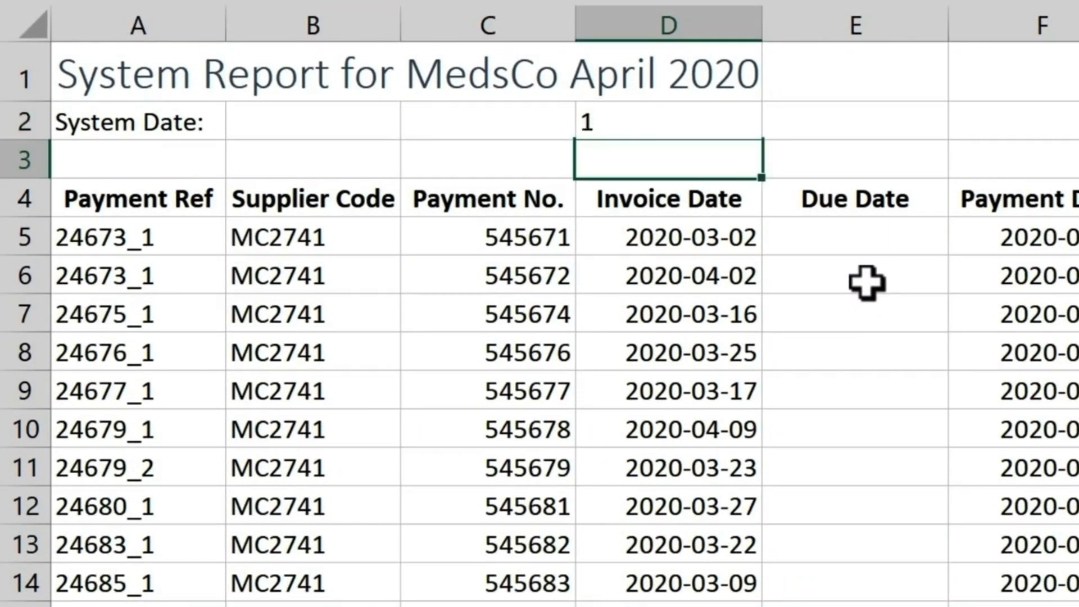
pyautogui.press('Up')
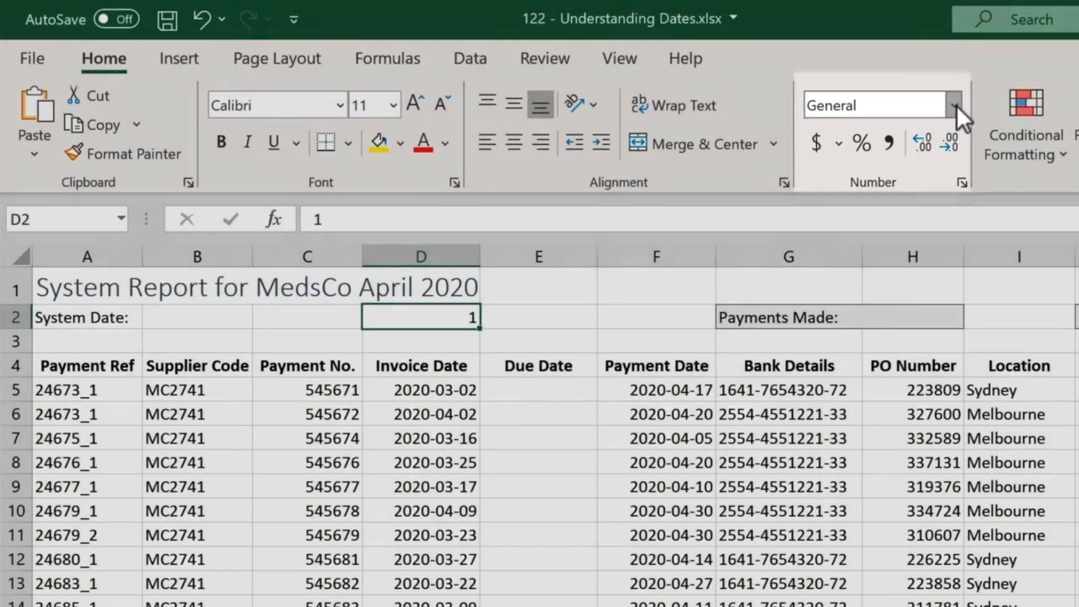
pyautogui.click(955, 107)
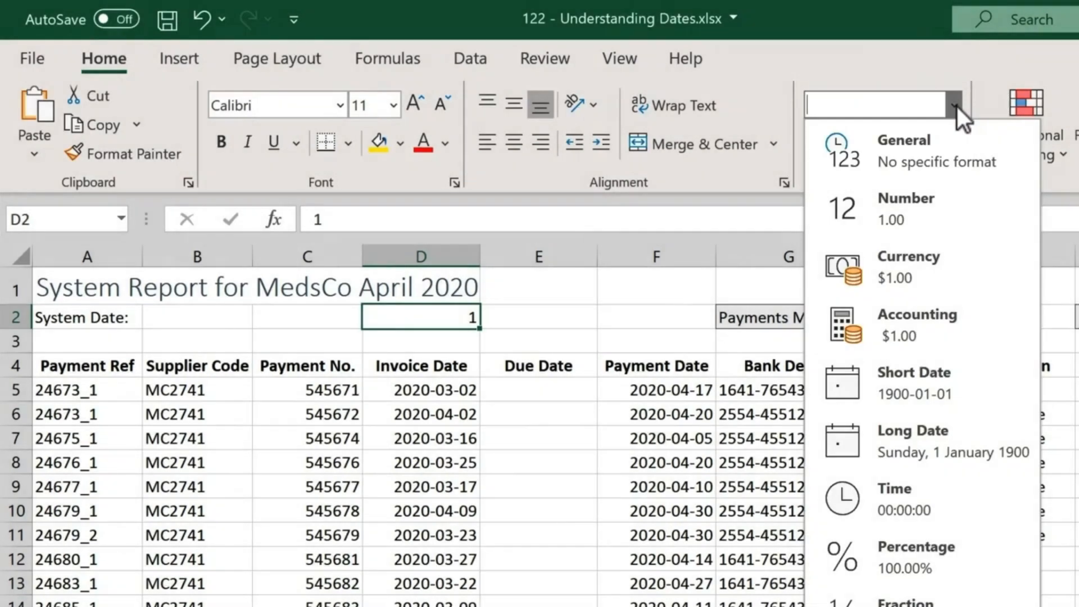
pyautogui.click(942, 377)
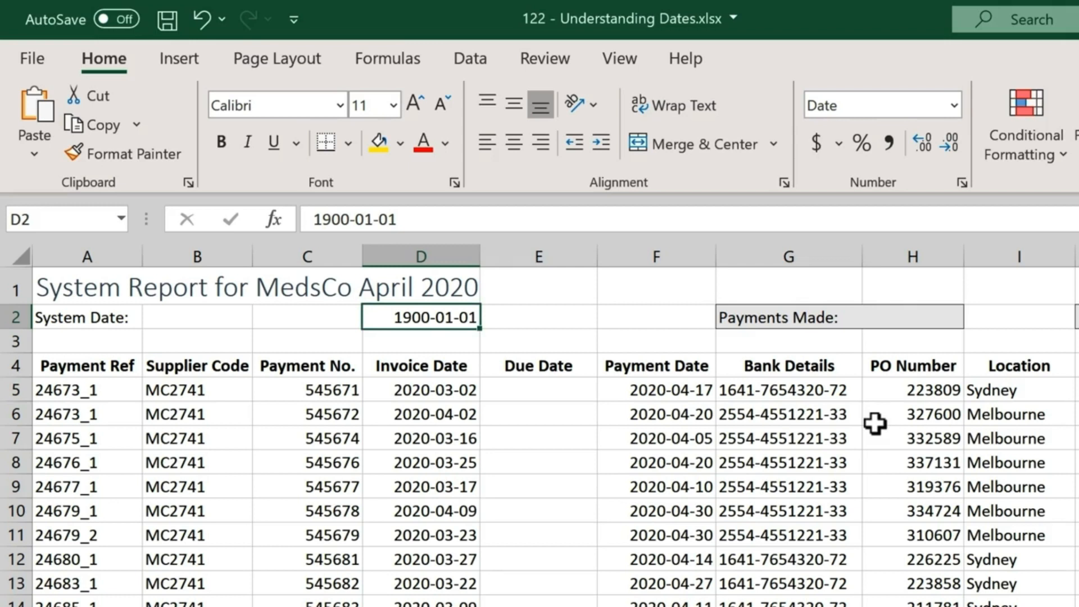
# Replace the serial number in D2 with 2, and clear the cell's contents.
pyautogui.write('2')
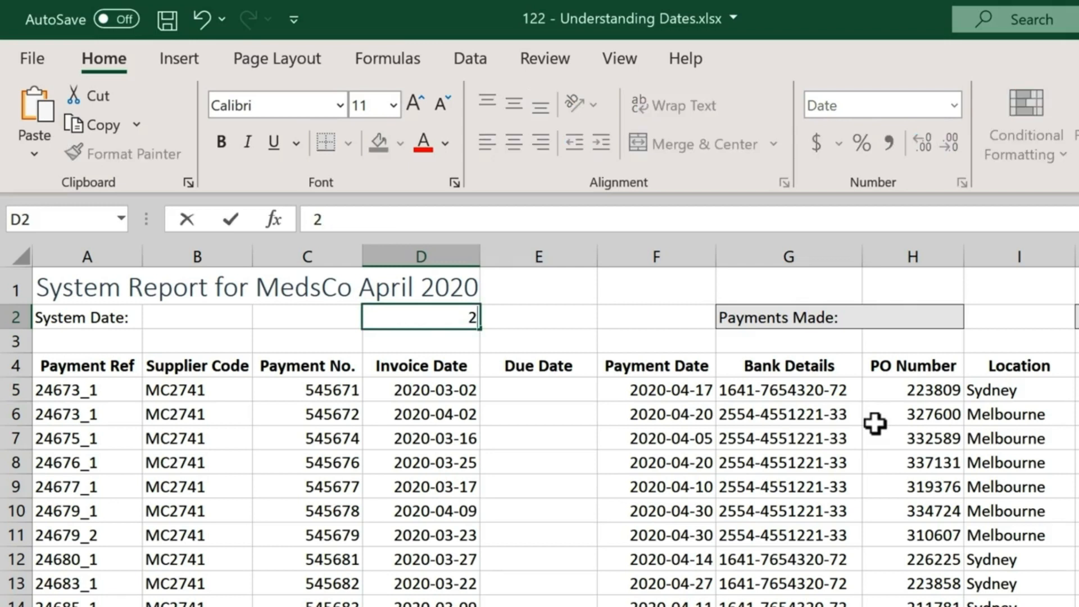
pyautogui.press('Return')
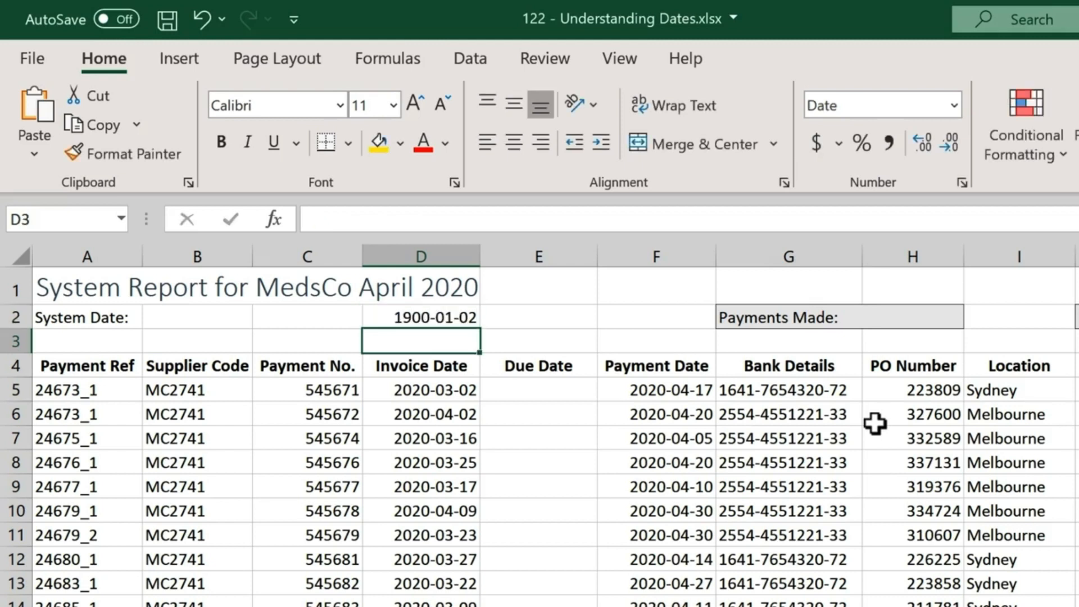
pyautogui.press('Up')
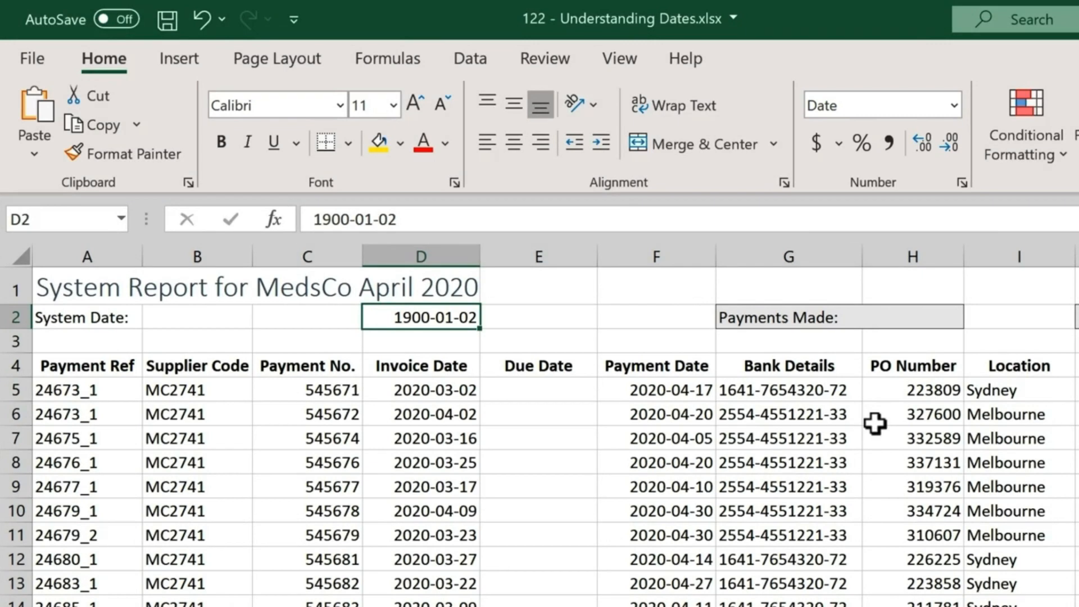
pyautogui.press('Delete')
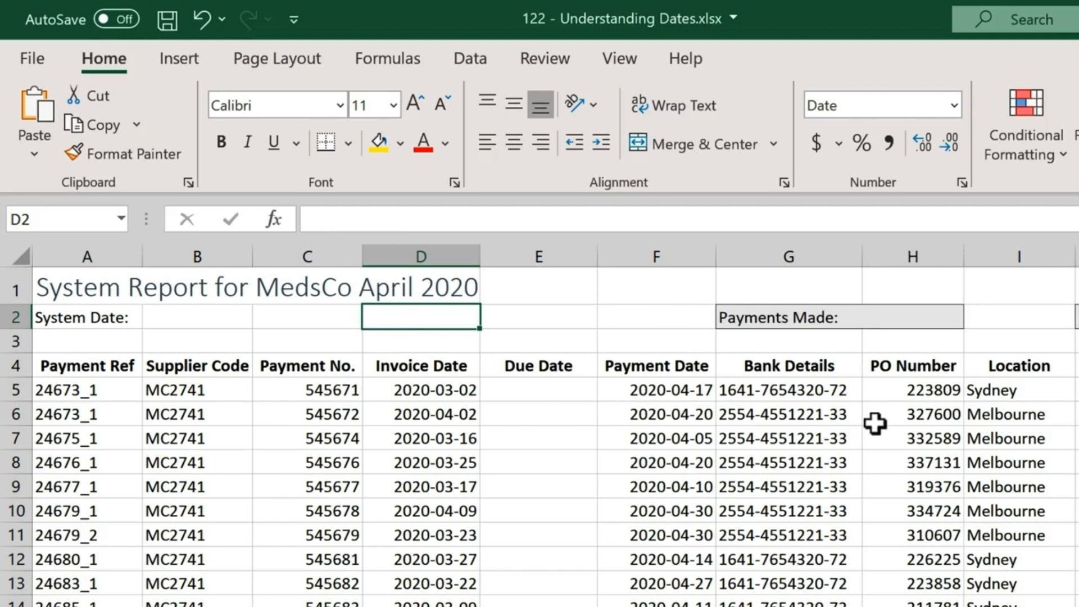
# Insert the TODAY function in B2 beside System Date.
pyautogui.click(168, 313)
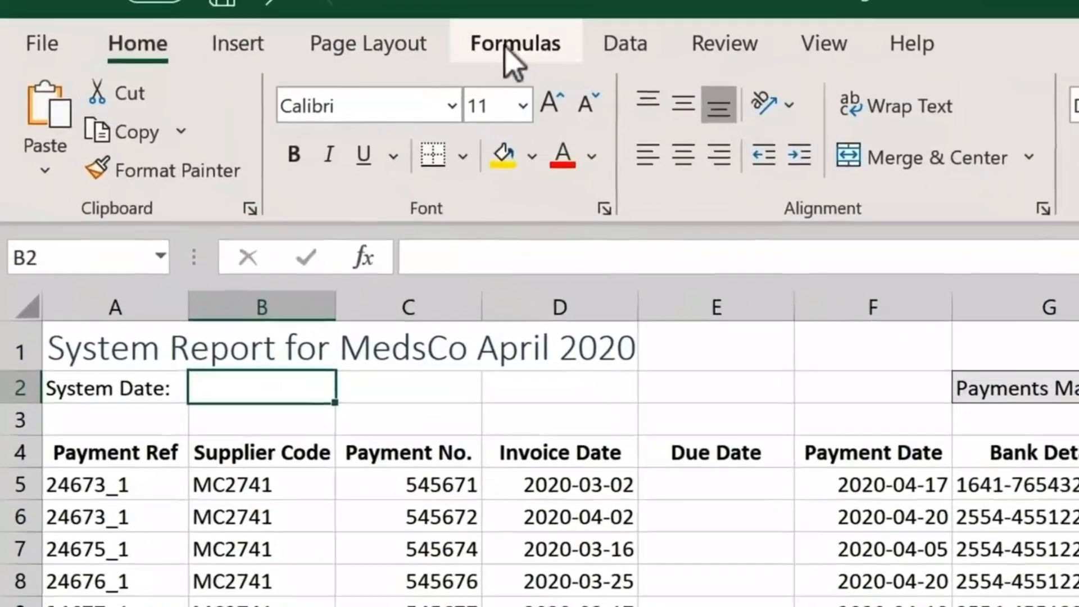
pyautogui.click(505, 50)
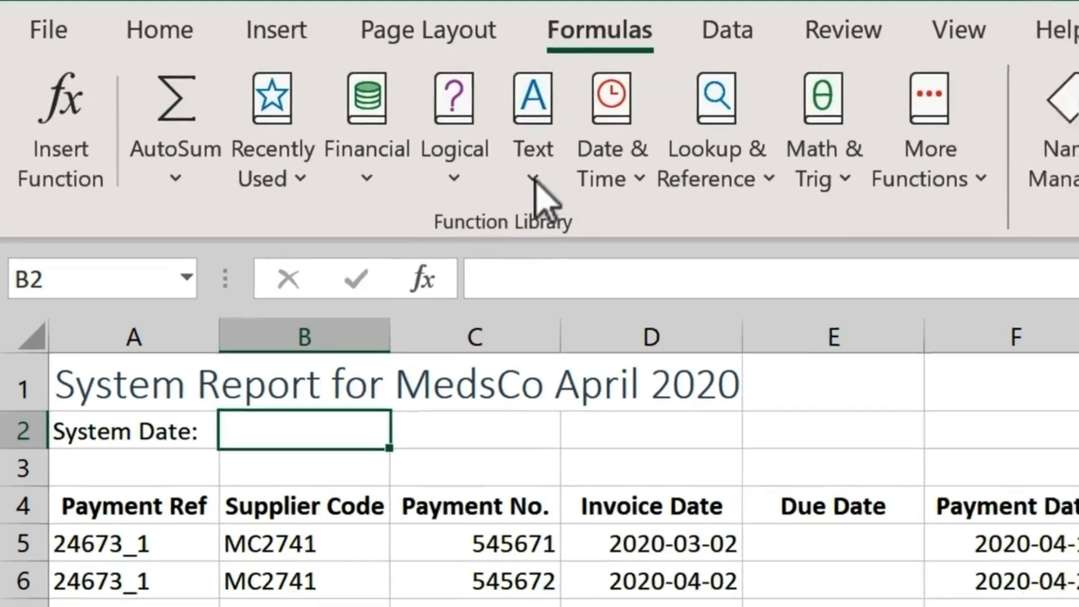
pyautogui.click(551, 183)
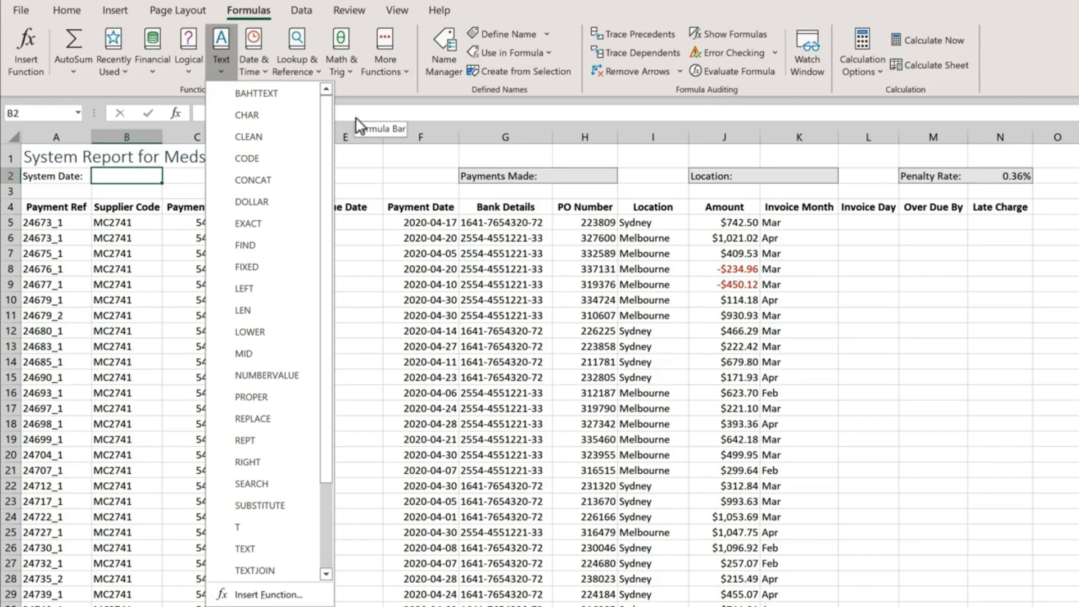
pyautogui.click(260, 70)
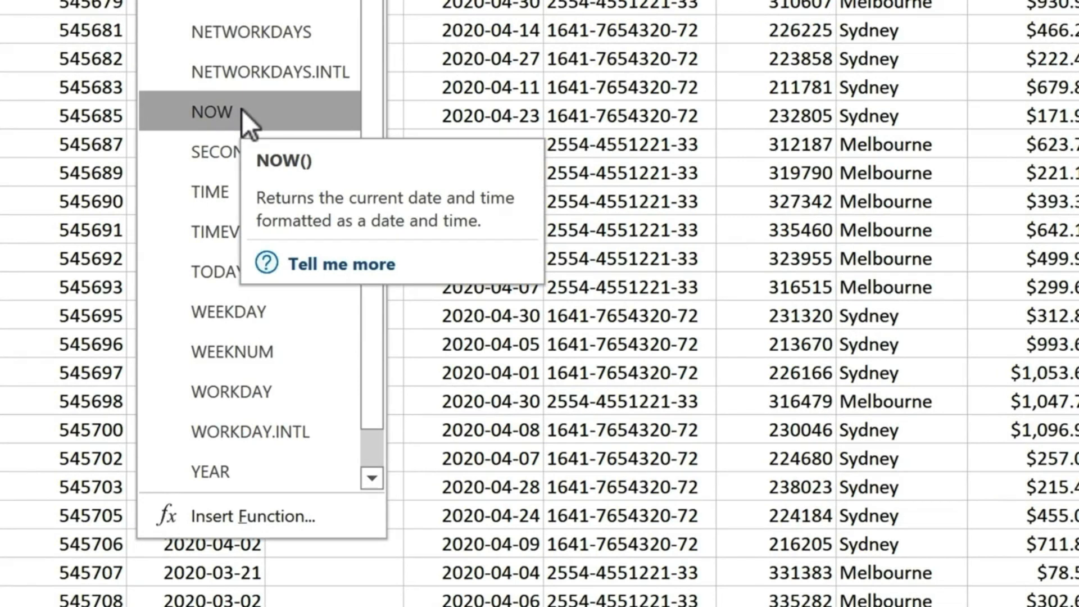
pyautogui.click(241, 109)
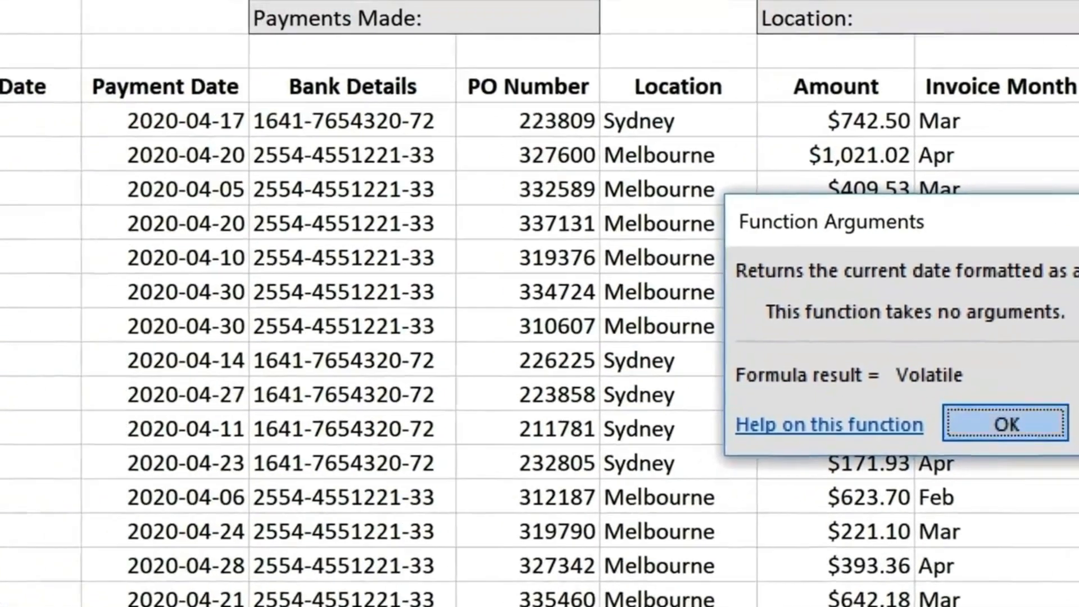
pyautogui.press('Return')
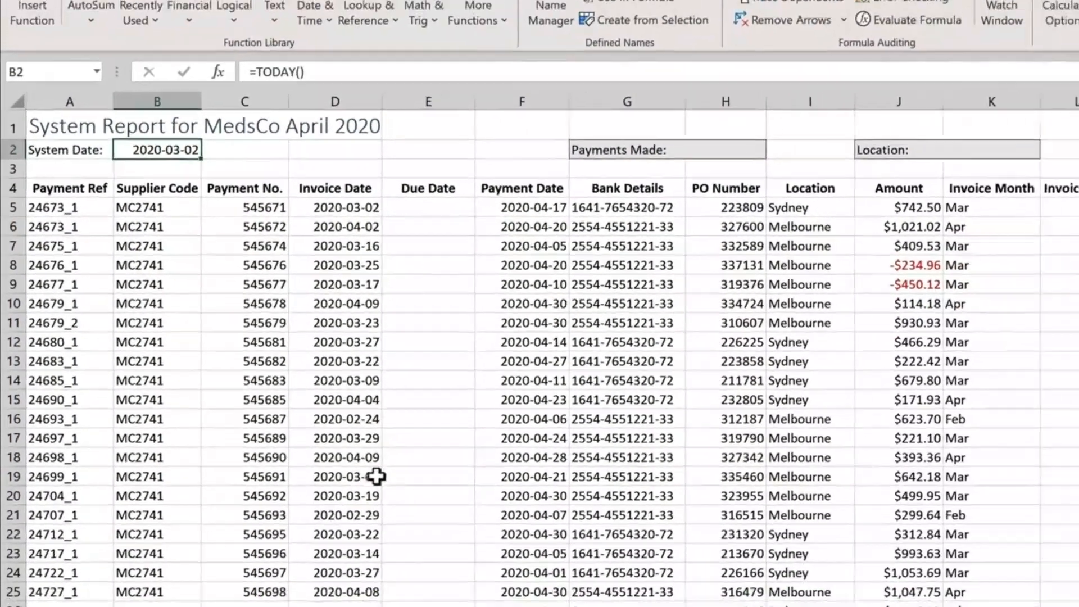
# Extract the day from invoice date D5 with the DAY function in L5, and fill the formula down the Invoice Day column.
pyautogui.click(318, 17)
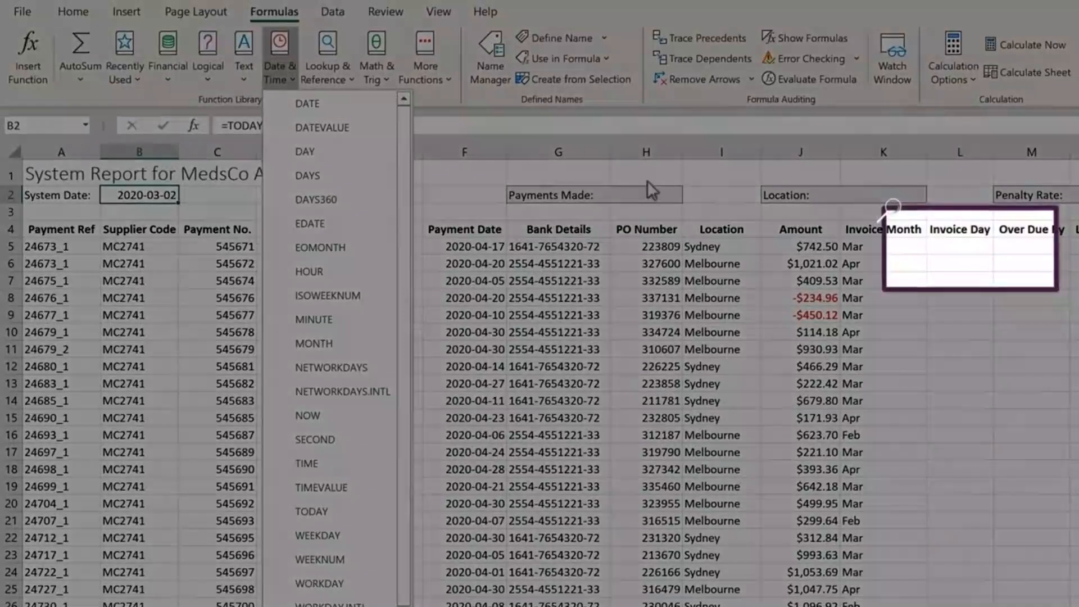
pyautogui.click(943, 245)
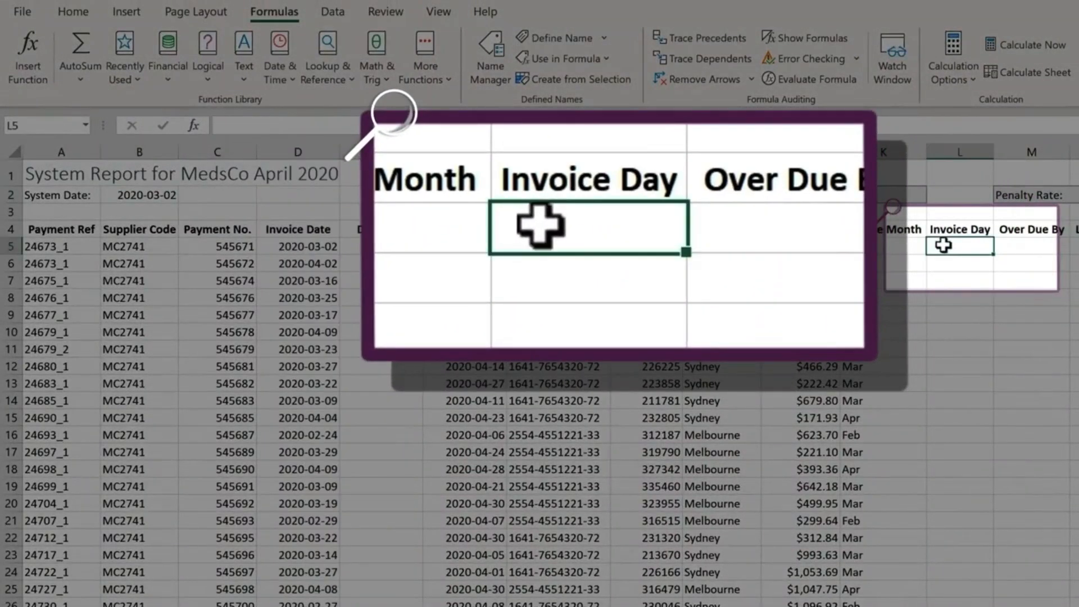
pyautogui.write('=')
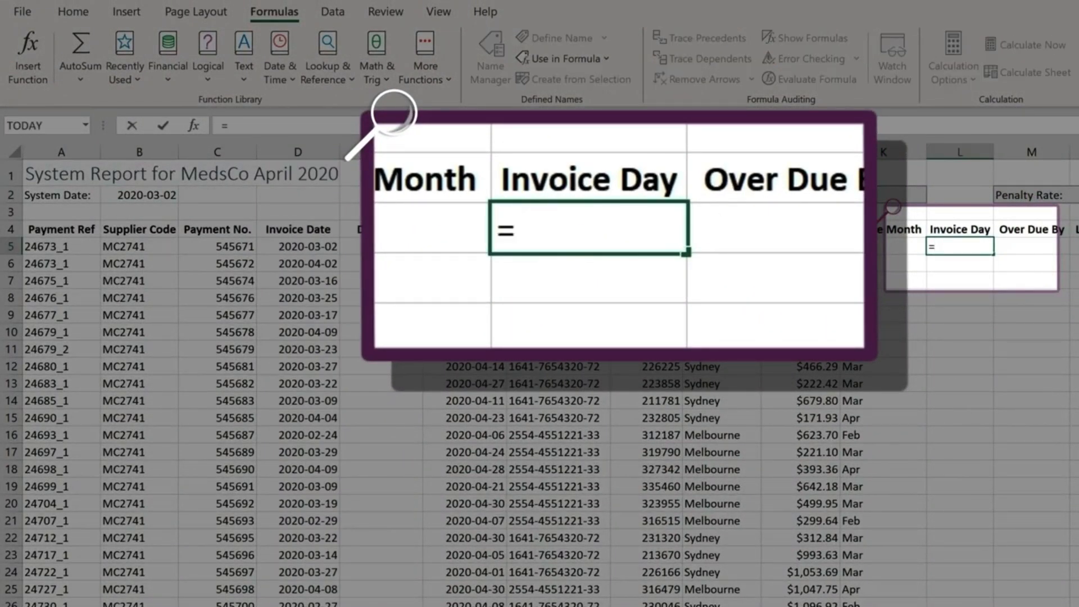
pyautogui.write('day')
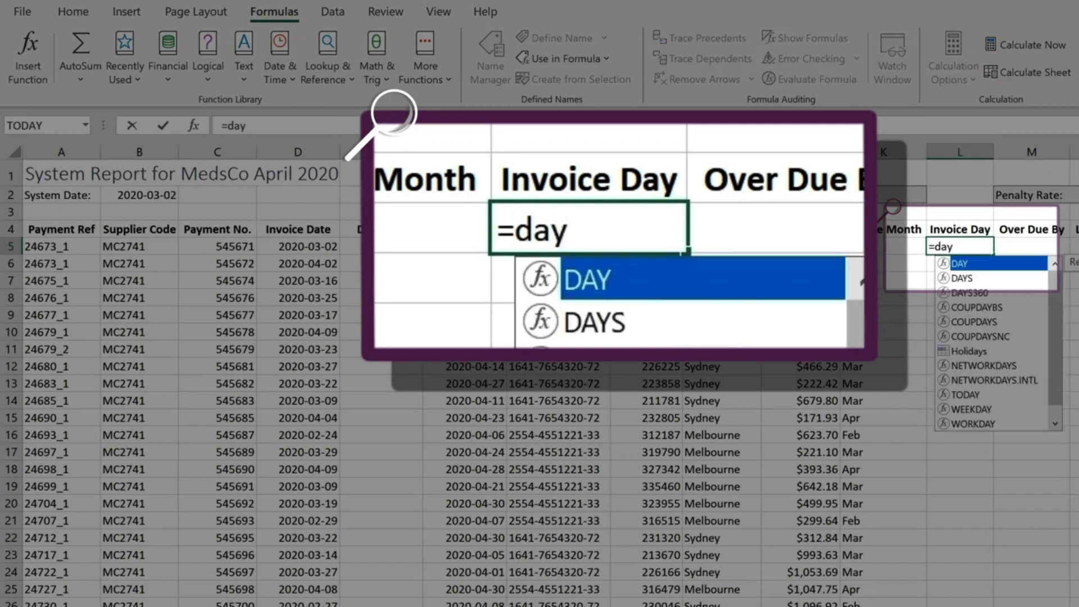
pyautogui.press('Tab')
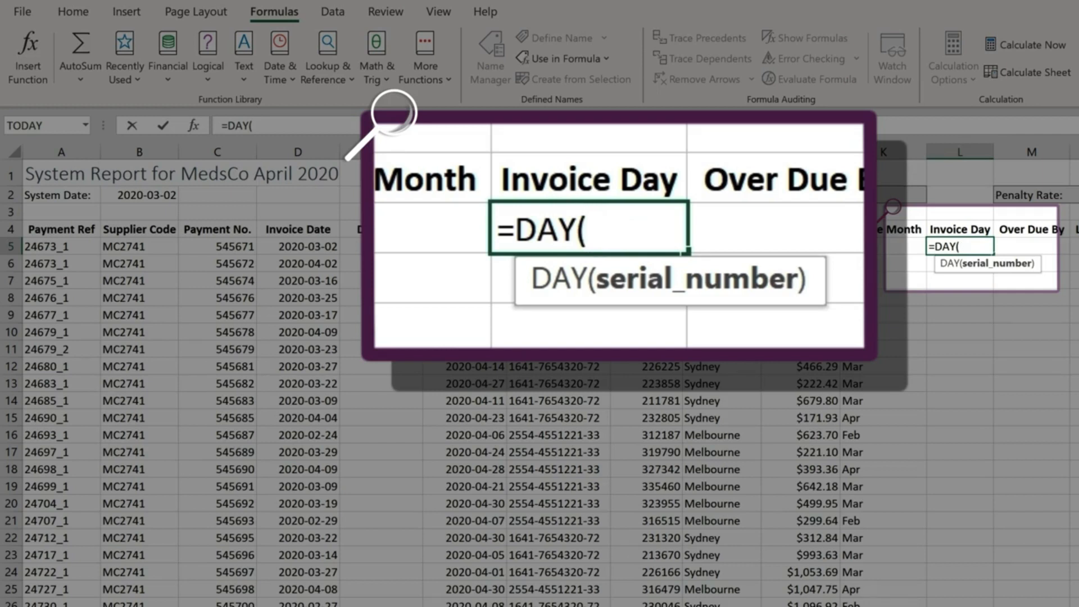
pyautogui.click(315, 242)
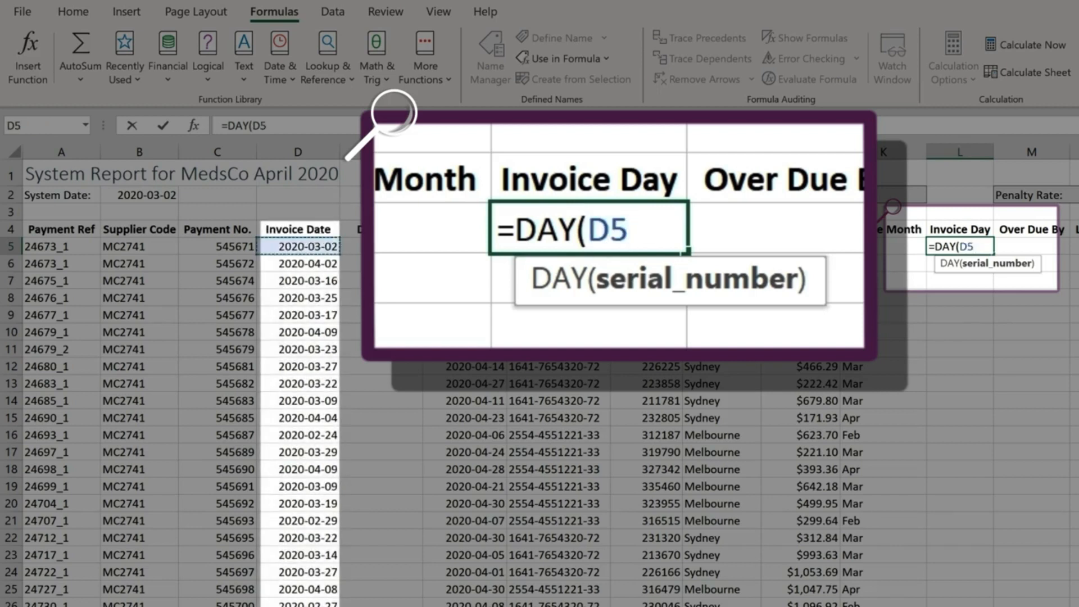
pyautogui.press('Return')
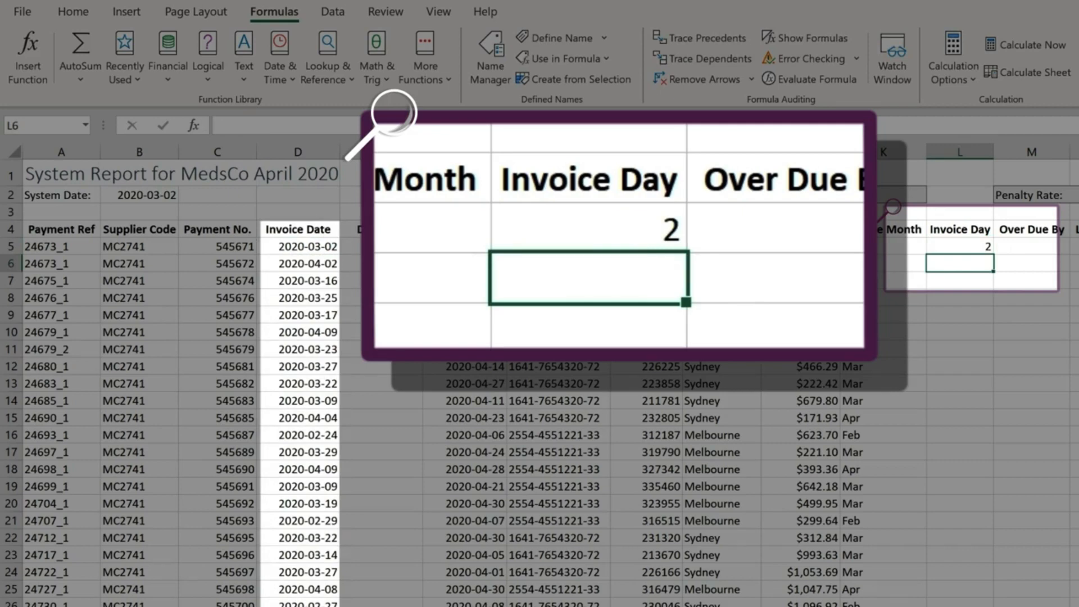
pyautogui.click(965, 247)
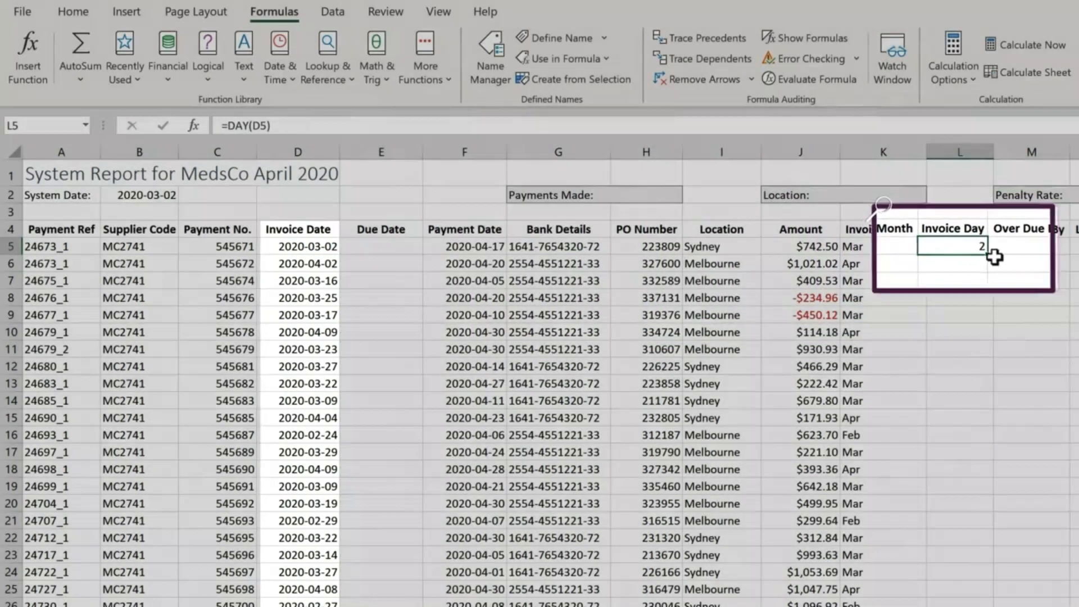
pyautogui.doubleClick(993, 254)
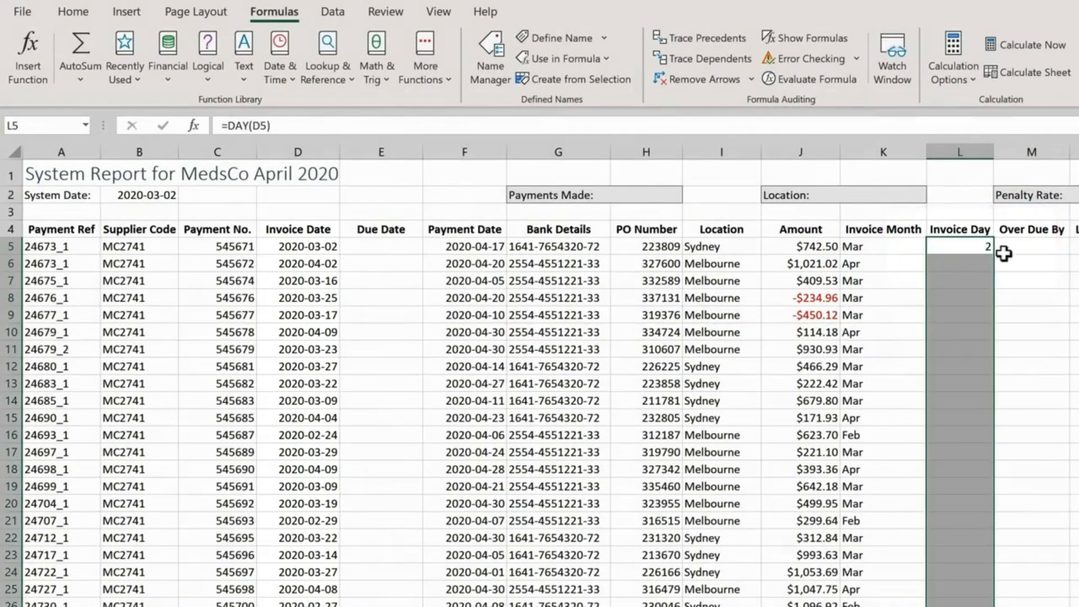
# Extract the month number from invoice date D5 with the MONTH function in M5.
pyautogui.click(1048, 246)
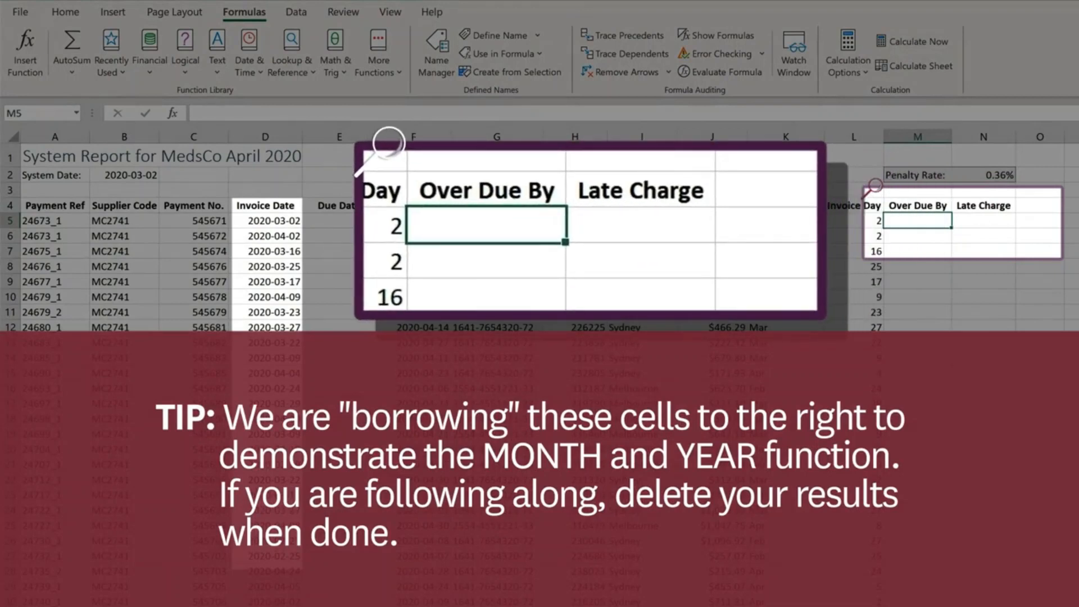
pyautogui.write('=')
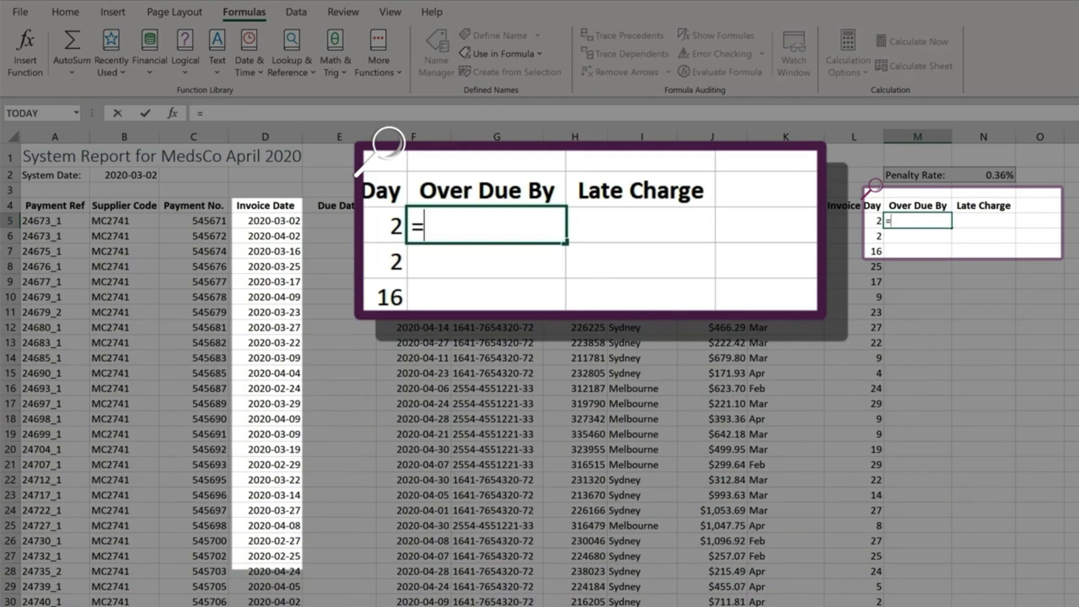
pyautogui.write('month')
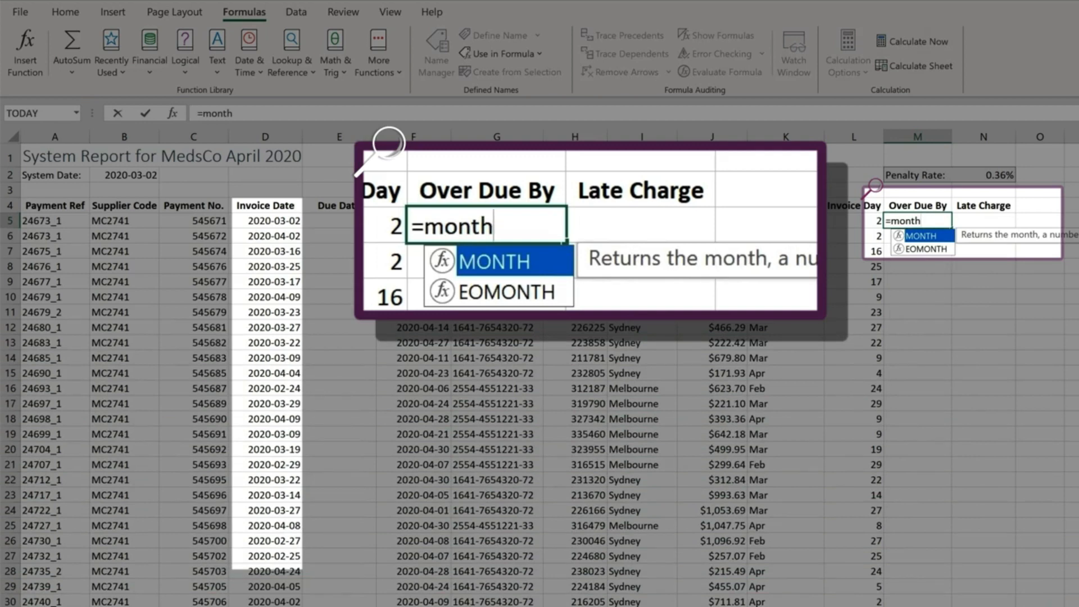
pyautogui.press('Tab')
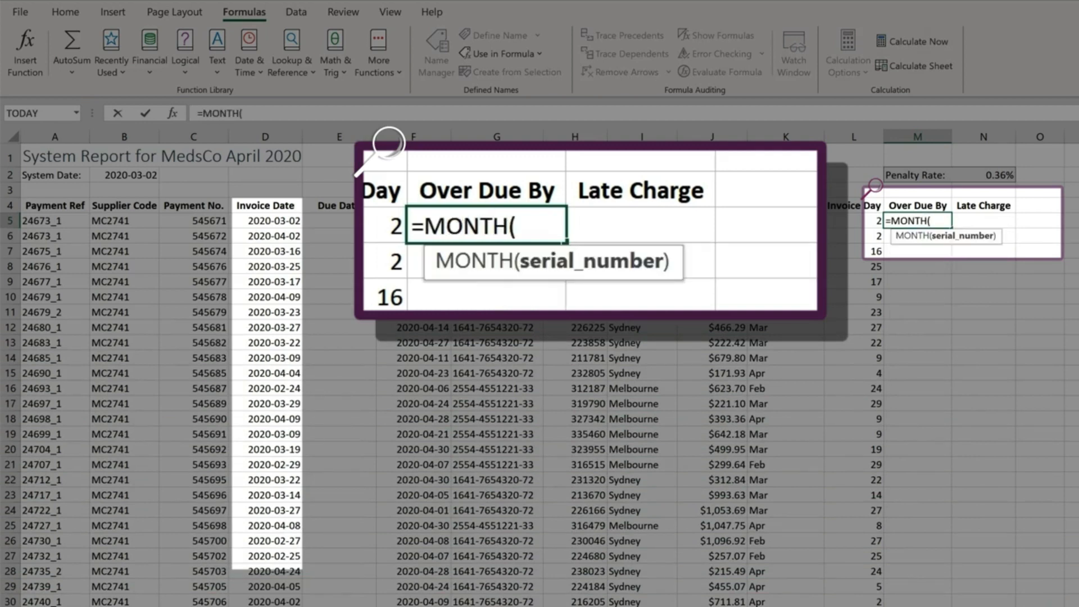
pyautogui.click(296, 220)
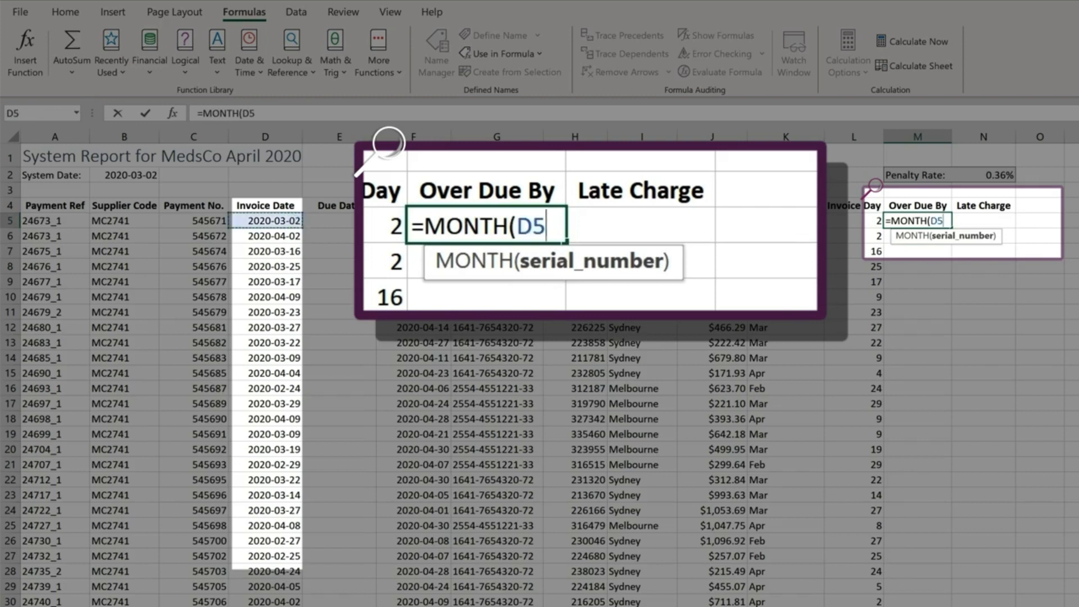
pyautogui.press('Tab')
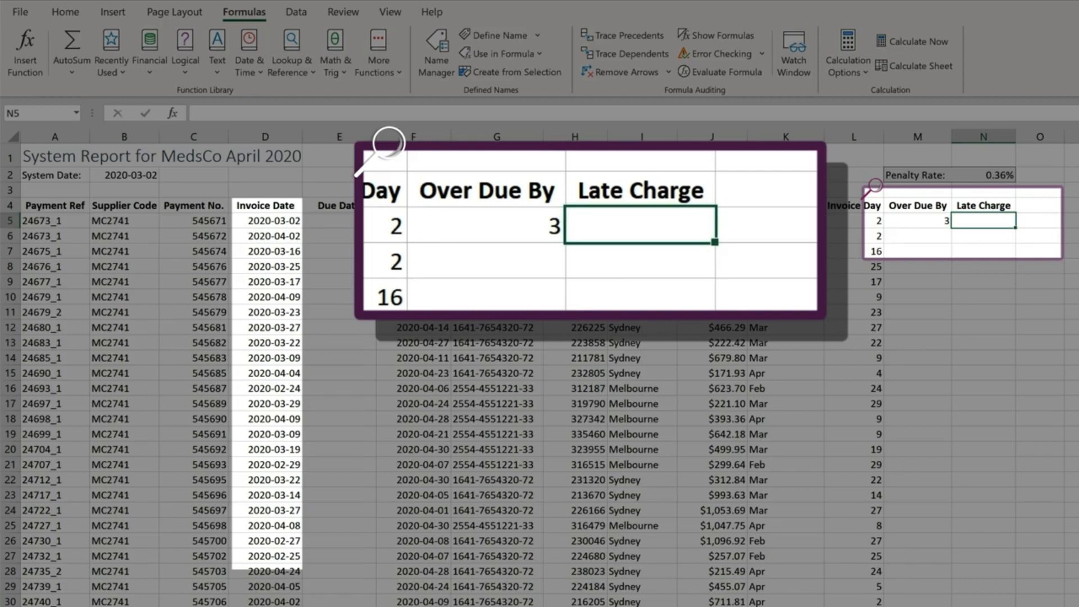
# Extract the year from invoice date D5 with the YEAR function in N5.
pyautogui.write('=')
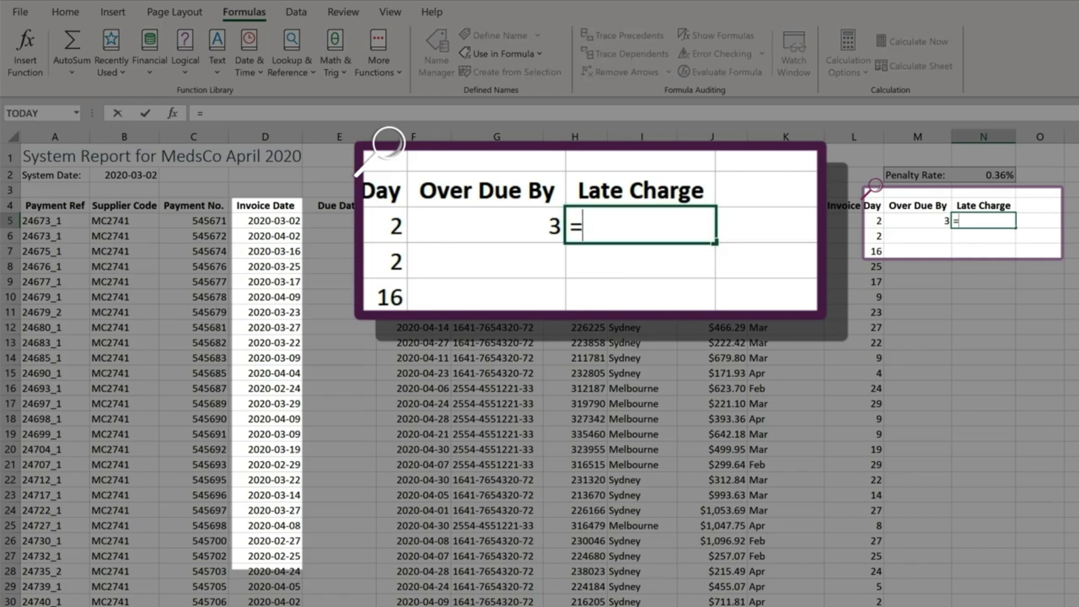
pyautogui.write('year')
pyautogui.press('Tab')
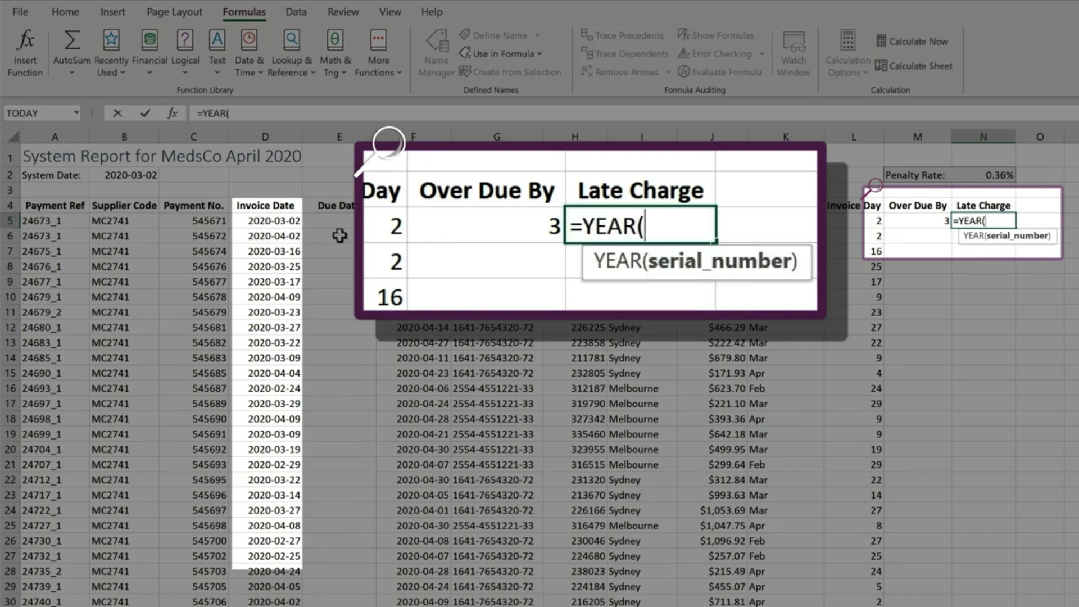
pyautogui.click(297, 220)
pyautogui.press('Return')
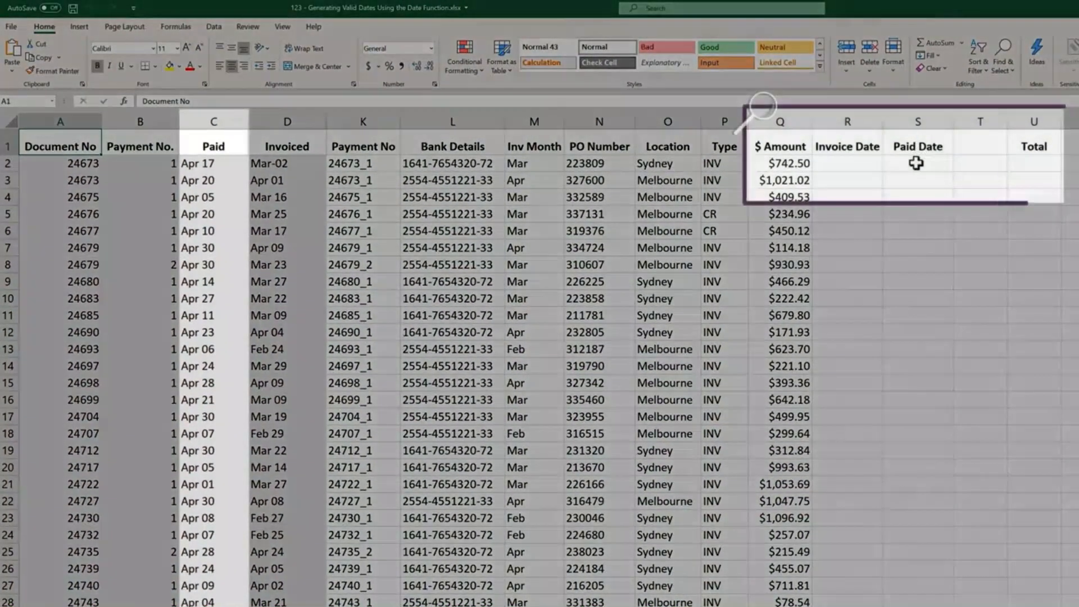
# Build the first Paid Date in S2 with the DATE function, using year 2020, month 4 and day 17.
pyautogui.click(916, 163)
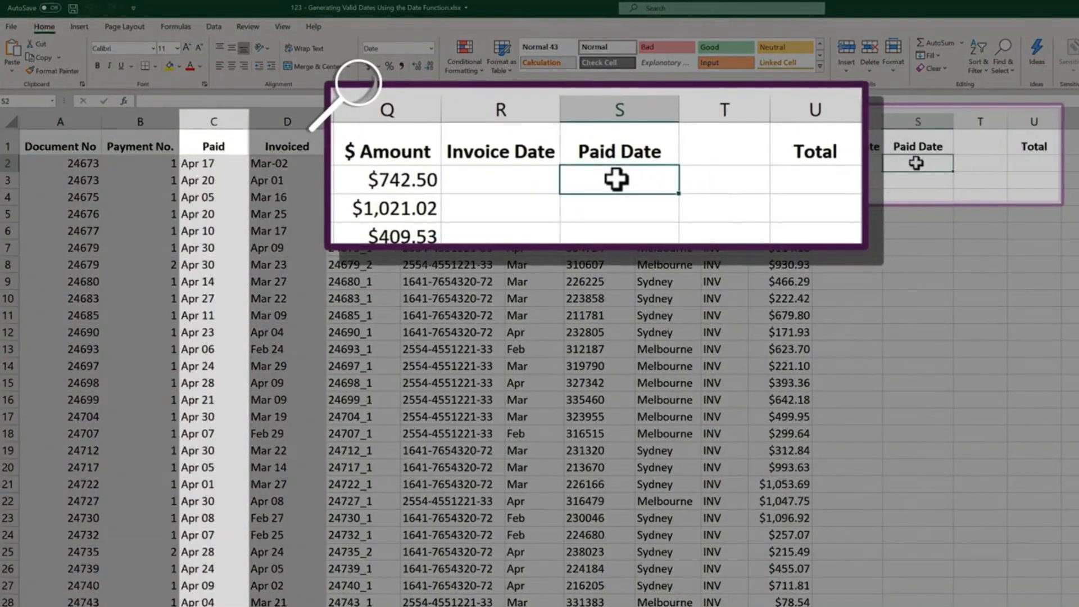
pyautogui.write('=da')
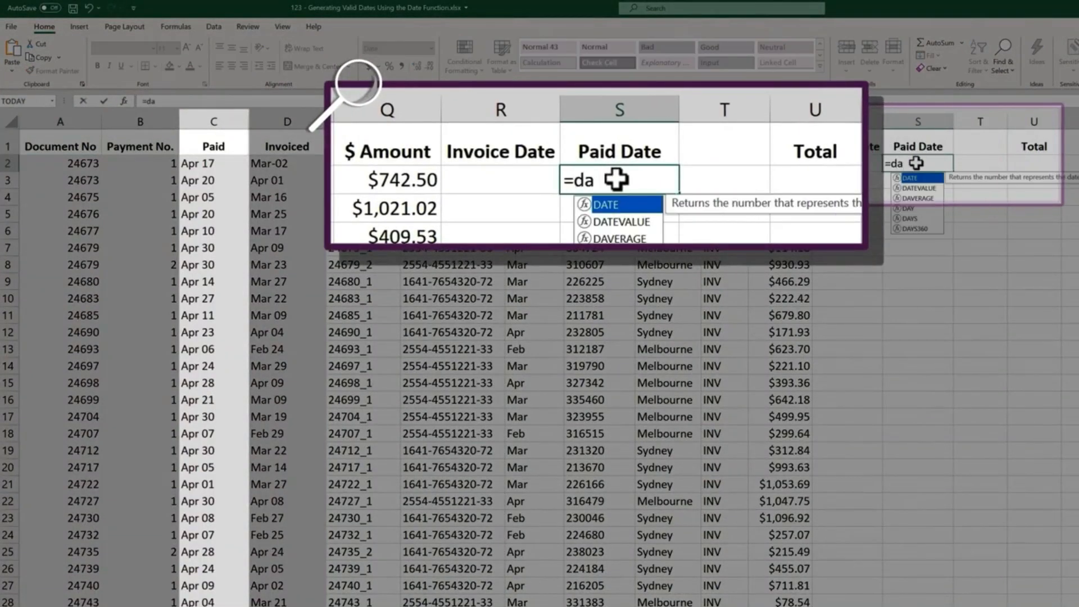
pyautogui.press('Tab')
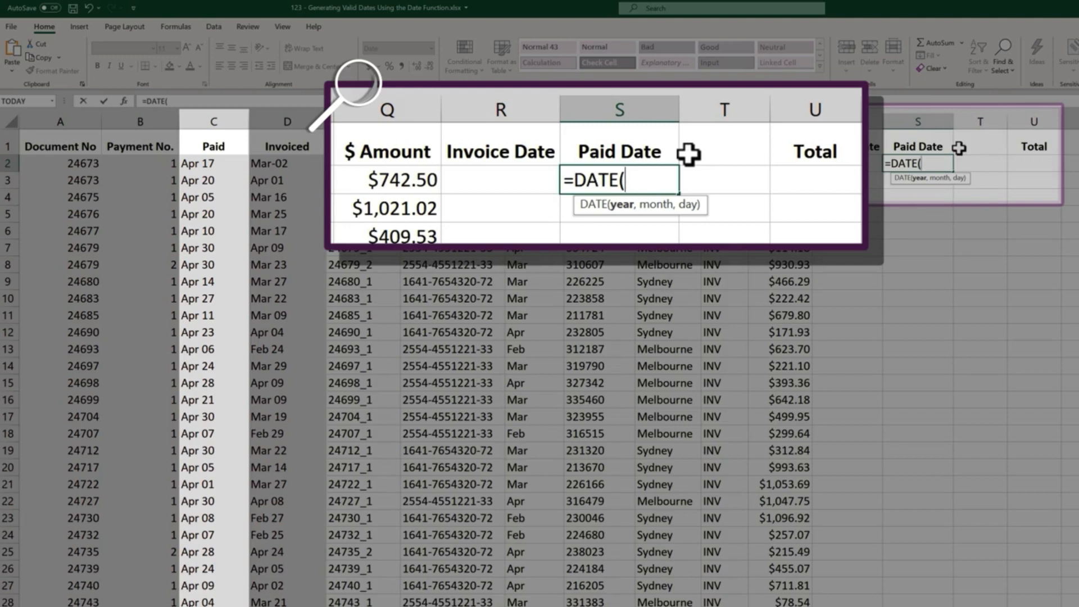
pyautogui.write('2020,')
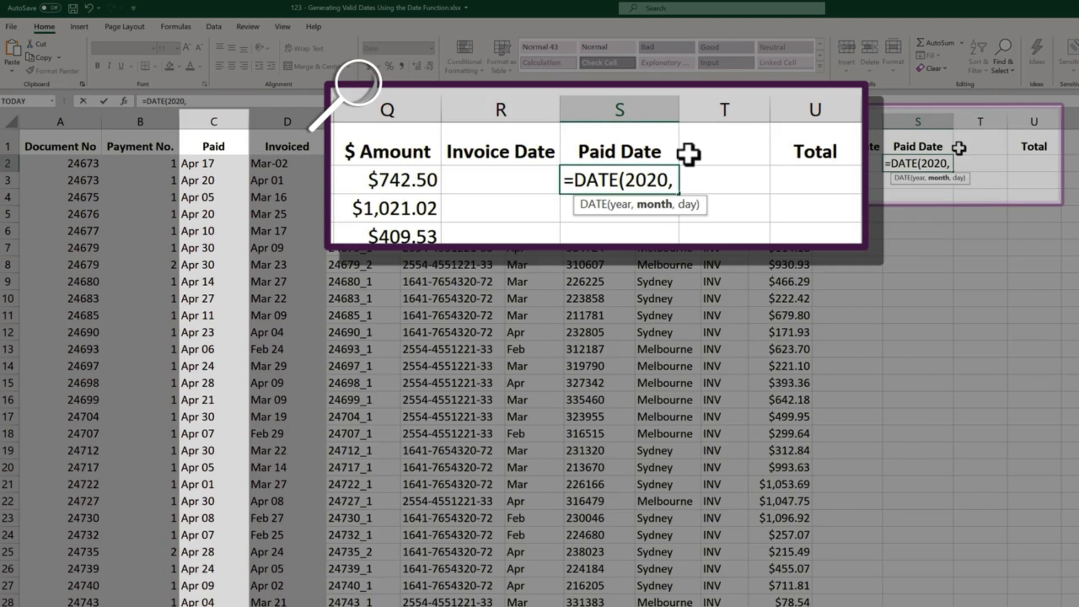
pyautogui.write('4,')
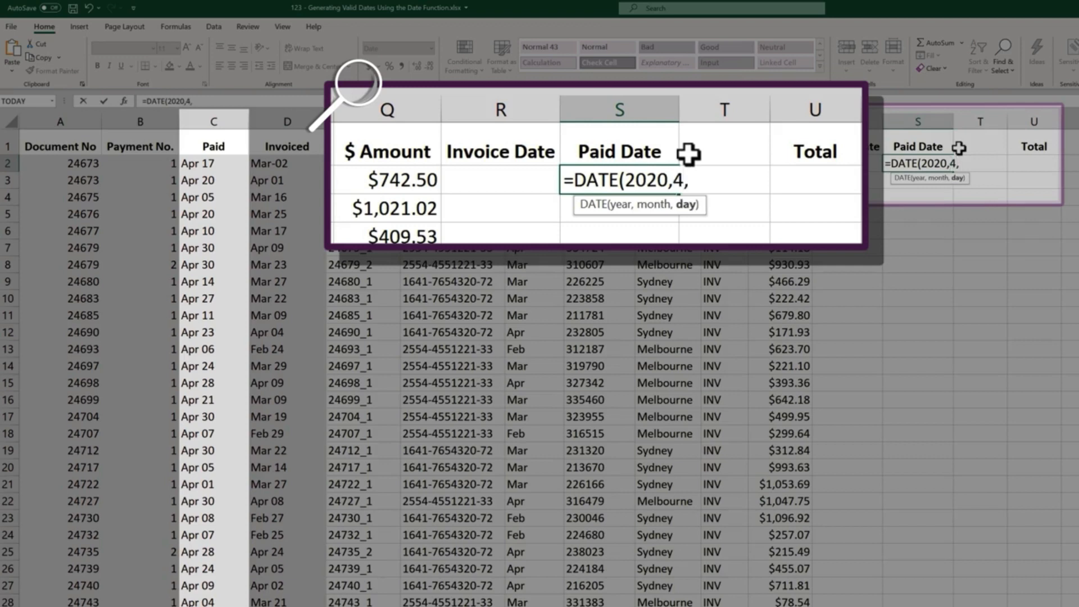
pyautogui.write('17')
pyautogui.press('Return')
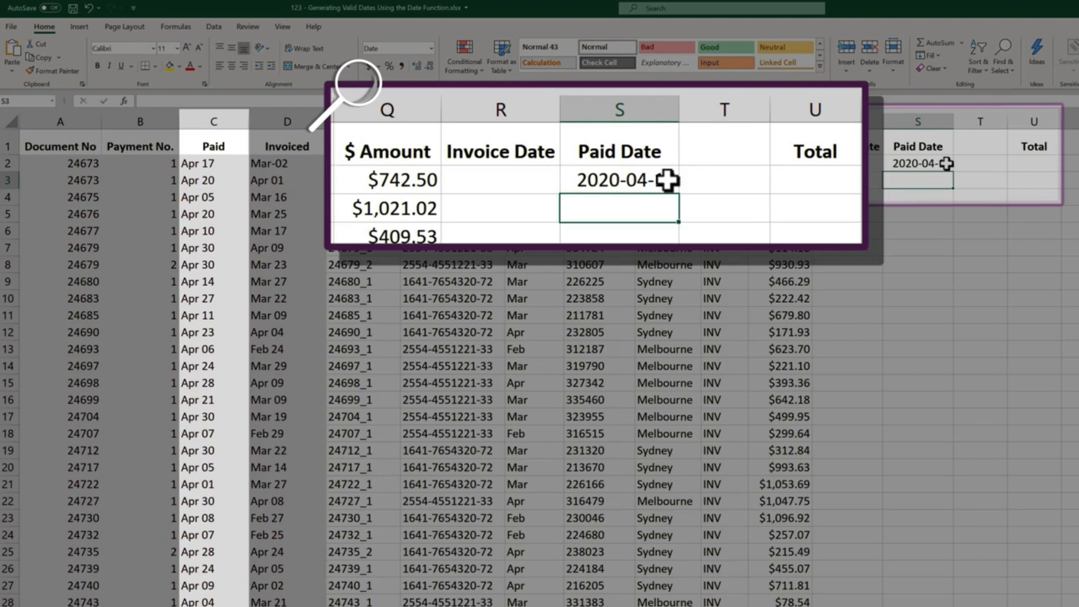
# Replace the fixed day in the S2 formula with RIGHT(C2,2), giving =DATE(2020,4,RIGHT(C2,2)).
pyautogui.doubleClick(947, 164)
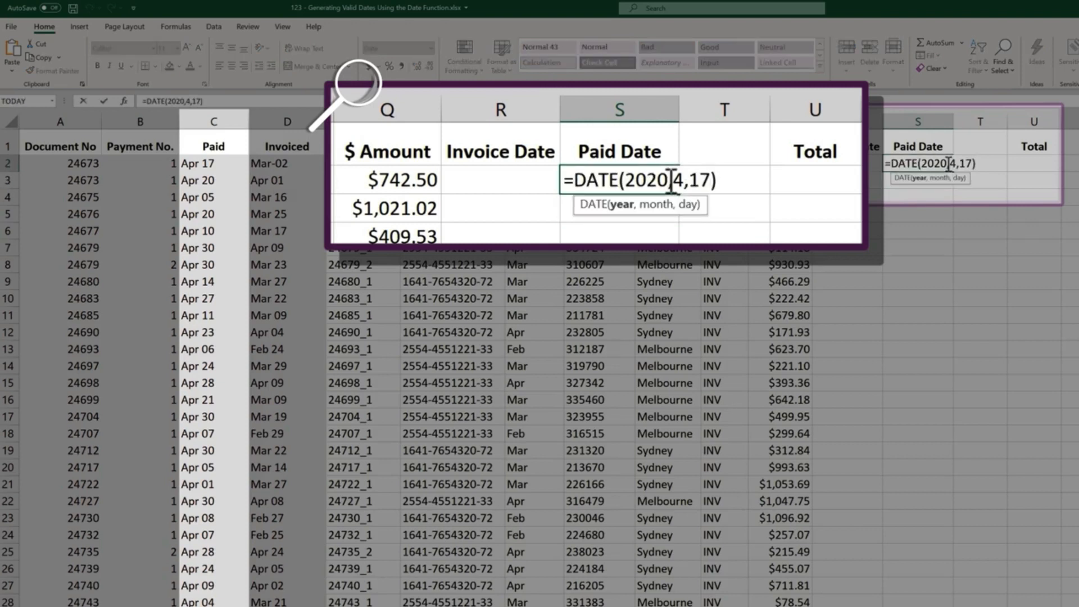
pyautogui.click(971, 163)
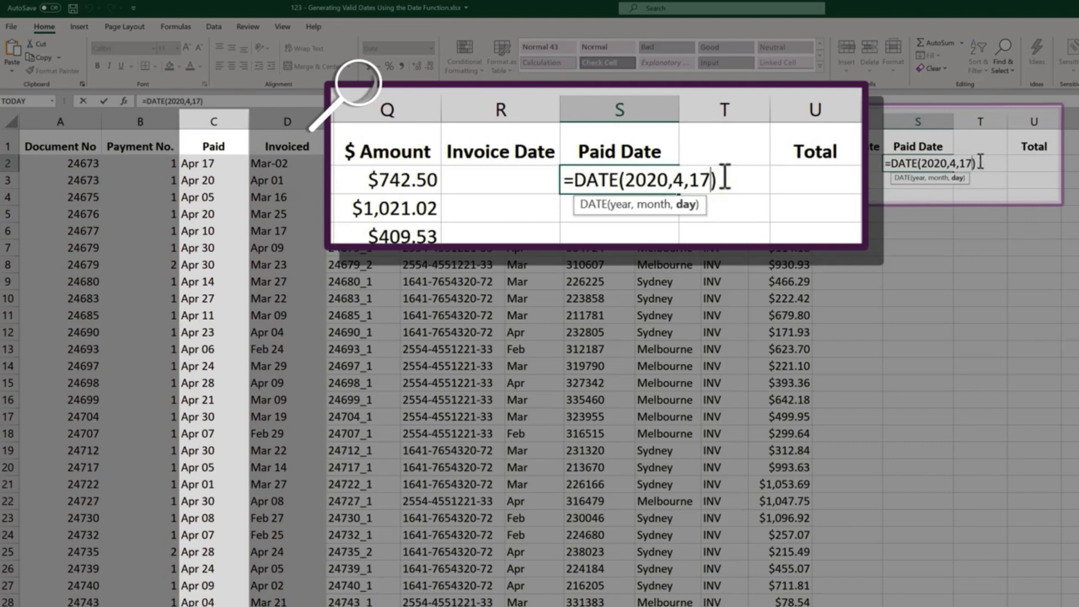
pyautogui.press('BackSpace')
pyautogui.press('BackSpace')
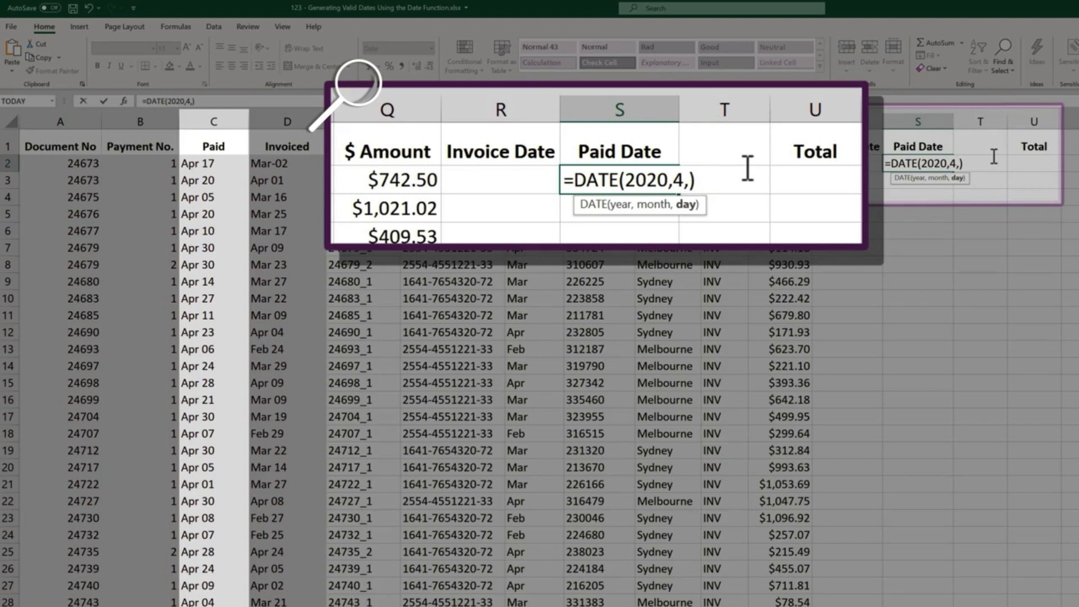
pyautogui.write('ri')
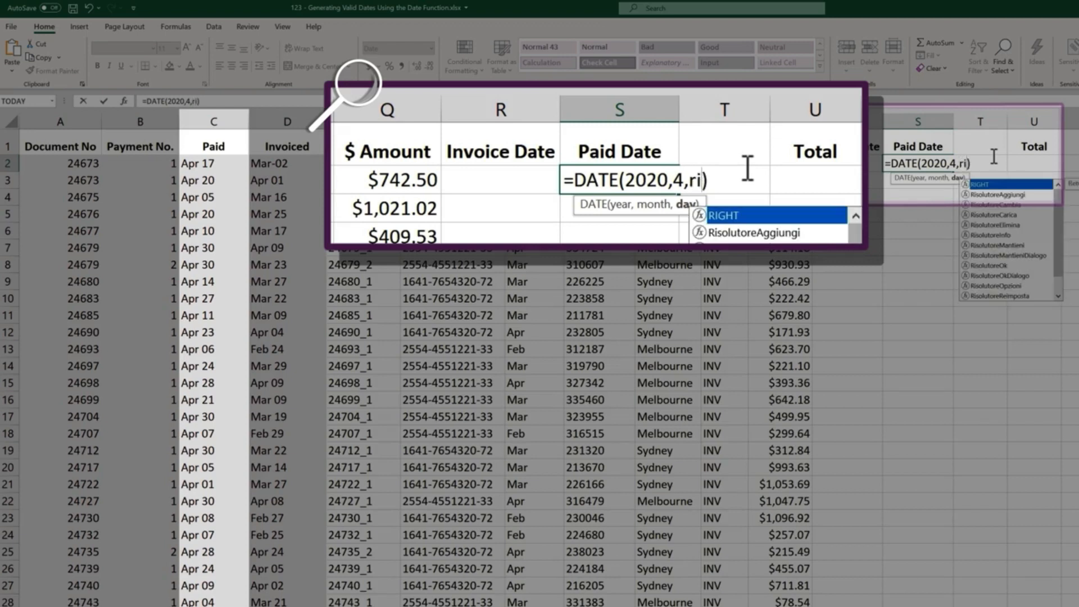
pyautogui.press('Tab')
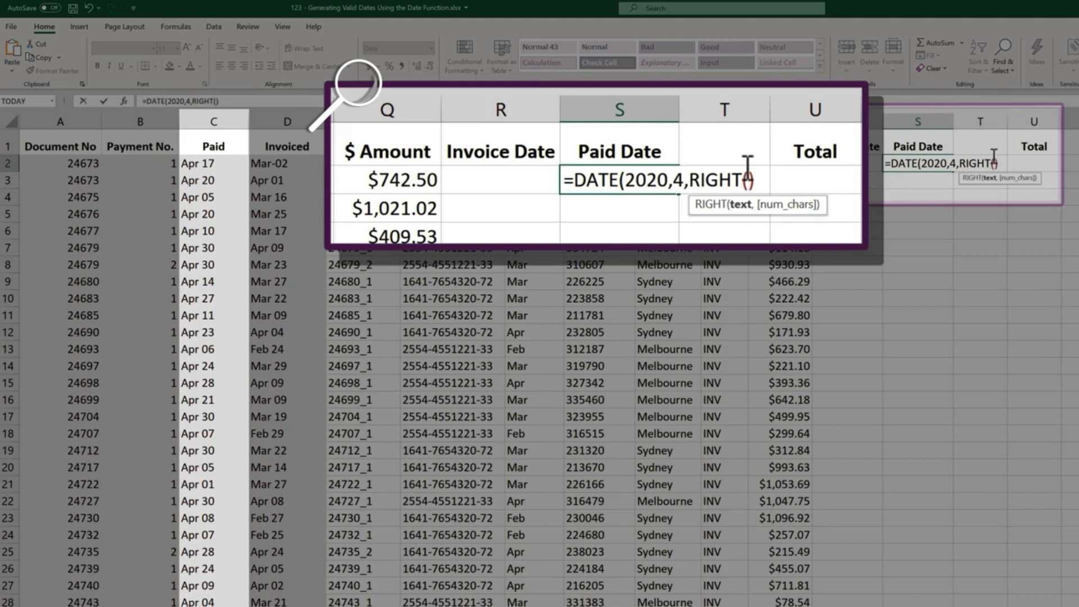
pyautogui.click(211, 163)
pyautogui.write(',2')
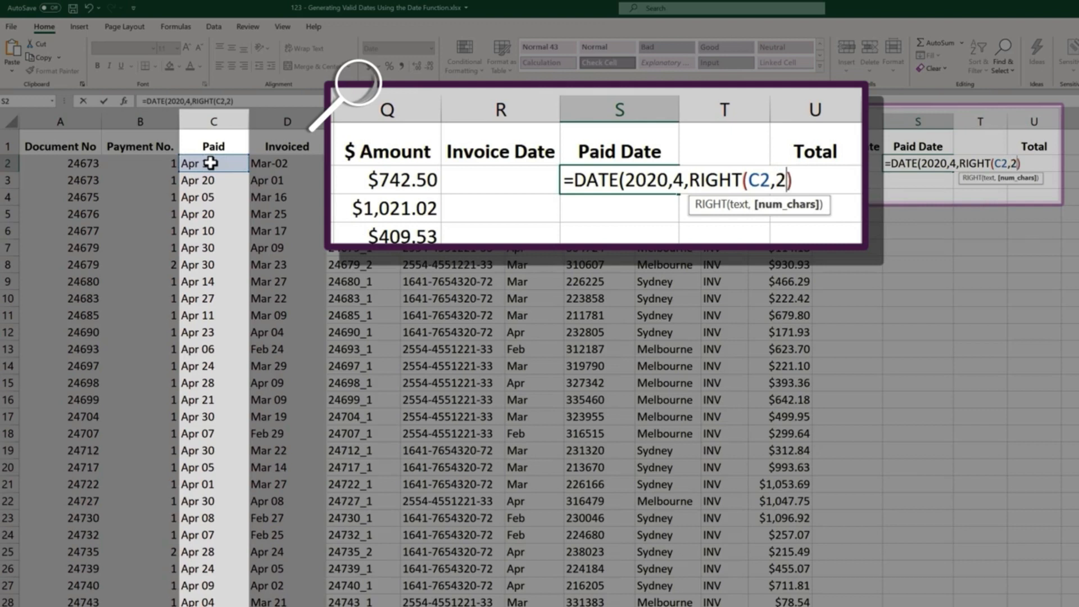
pyautogui.write('))')
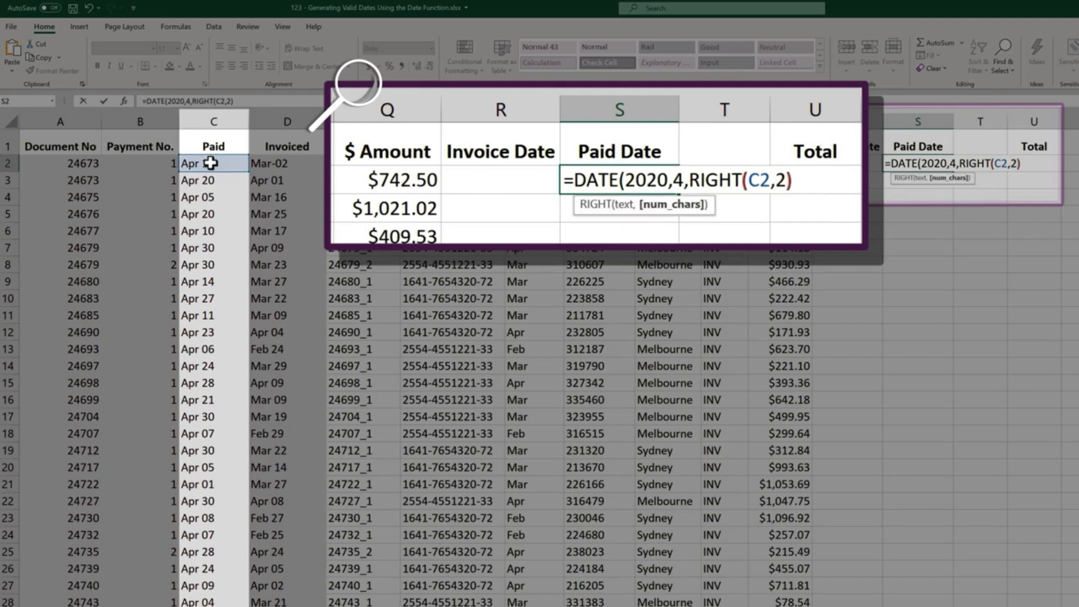
pyautogui.press('Return')
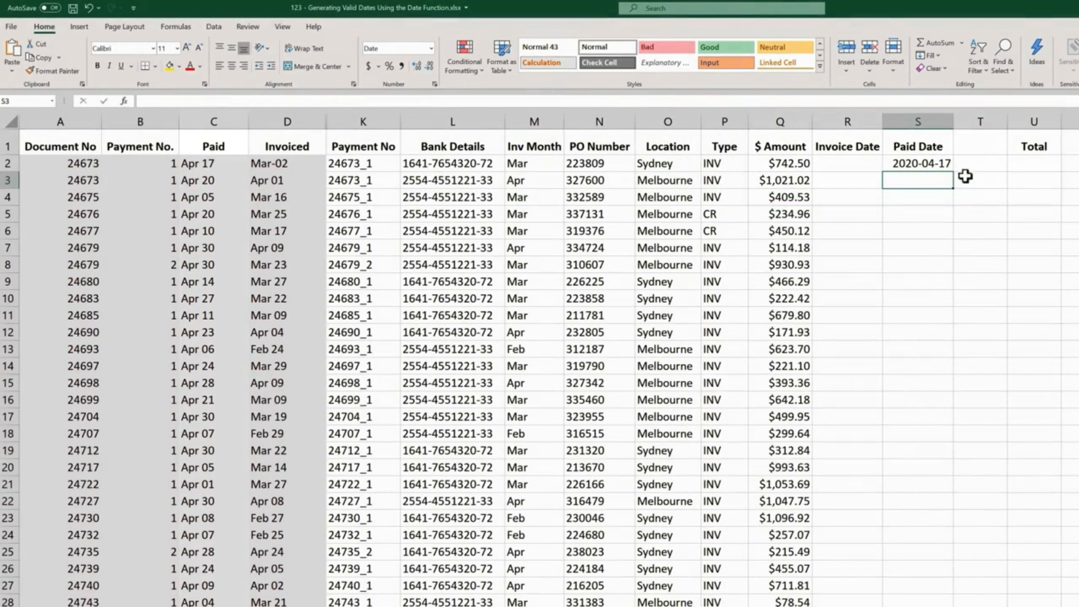
# Fill the S2 formula down the rest of the Paid Date column.
pyautogui.click(951, 164)
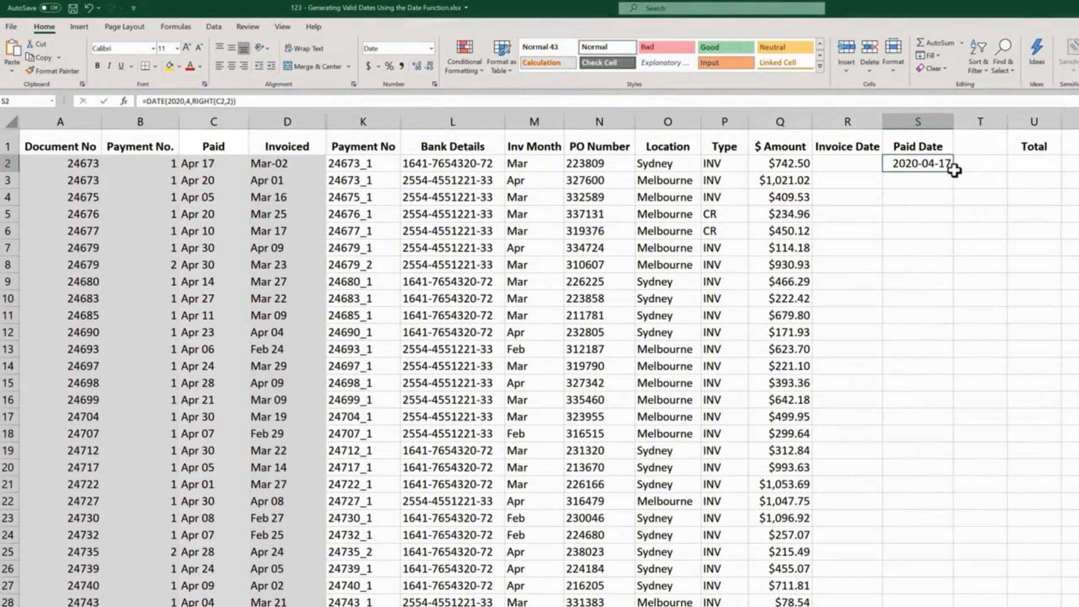
pyautogui.doubleClick(953, 165)
pyautogui.click(955, 170)
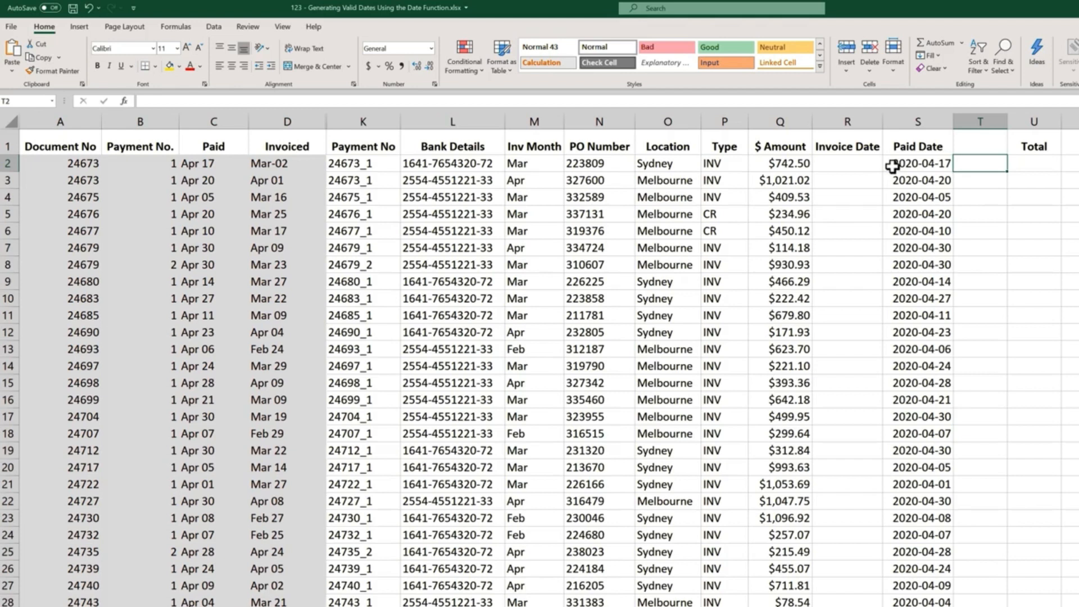
# Extract the month number from the Invoiced text in D2 with the MONTH function in Invoice Date cell R2.
pyautogui.click(873, 165)
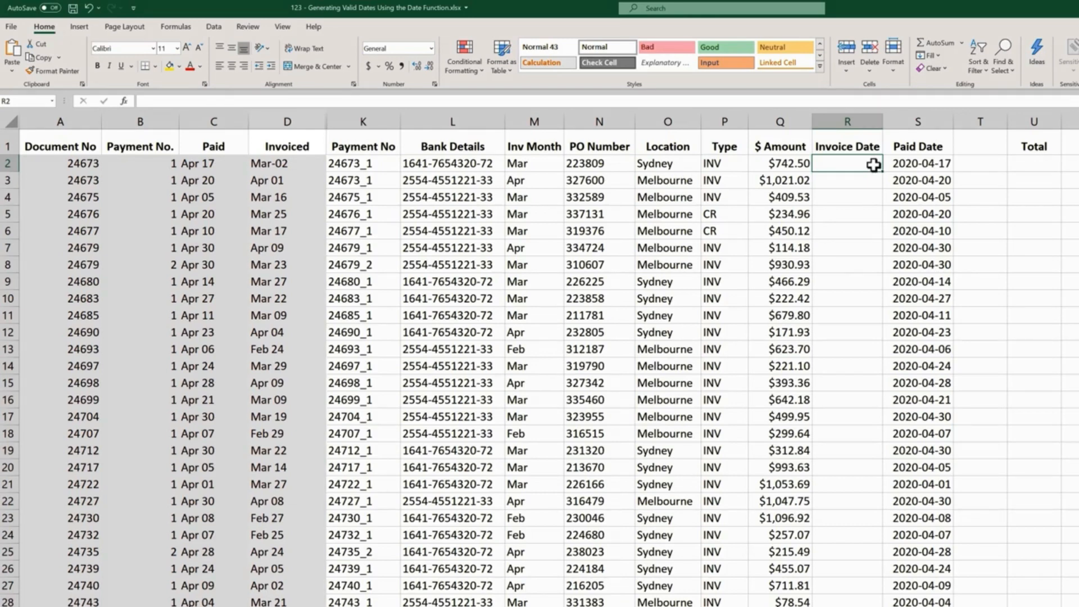
pyautogui.write('=')
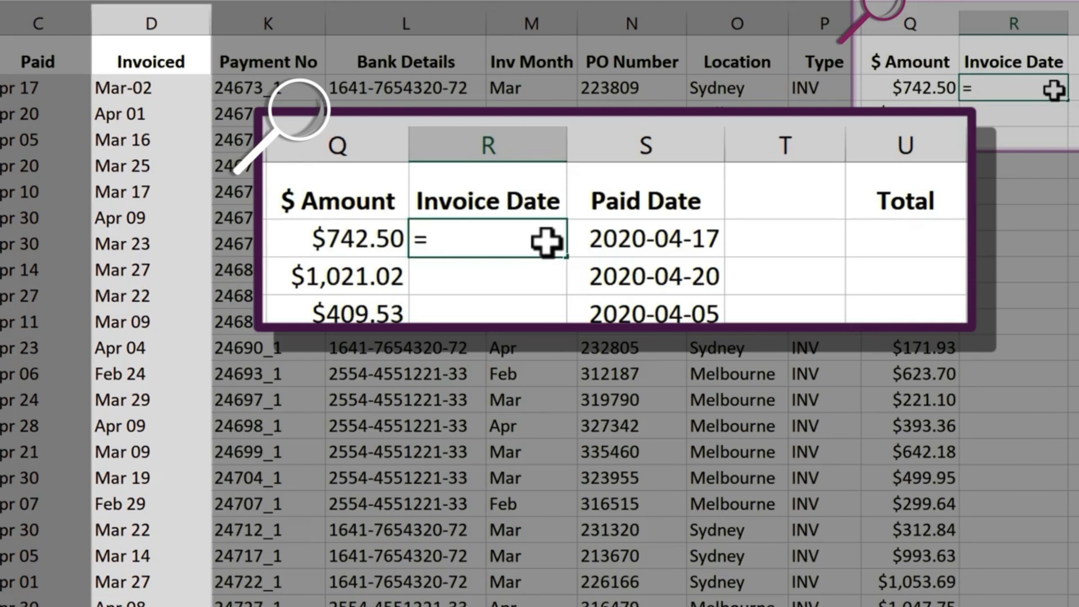
pyautogui.write('mon')
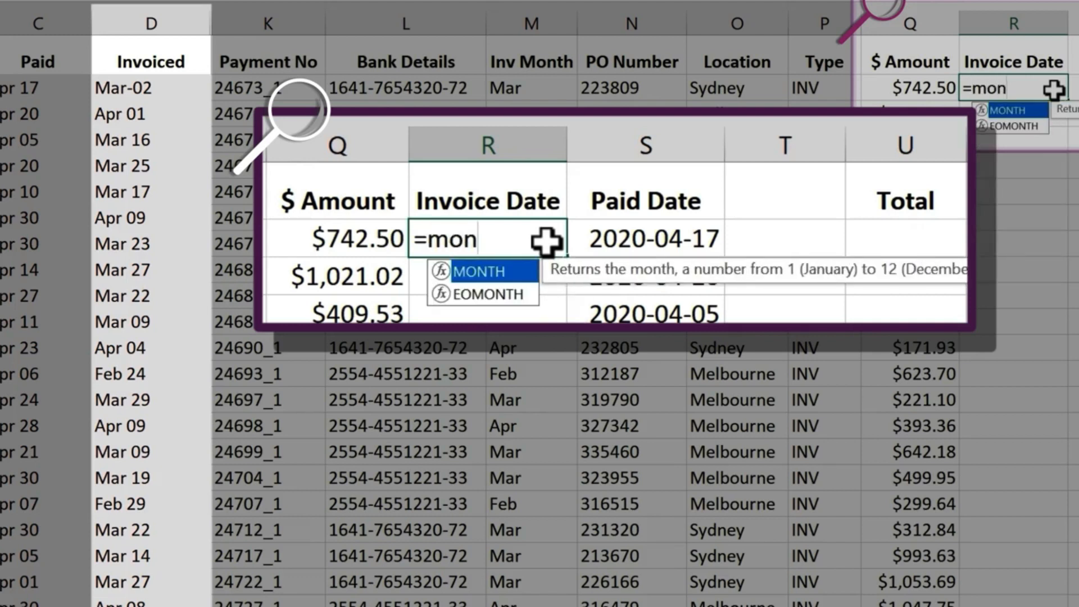
pyautogui.press('Tab')
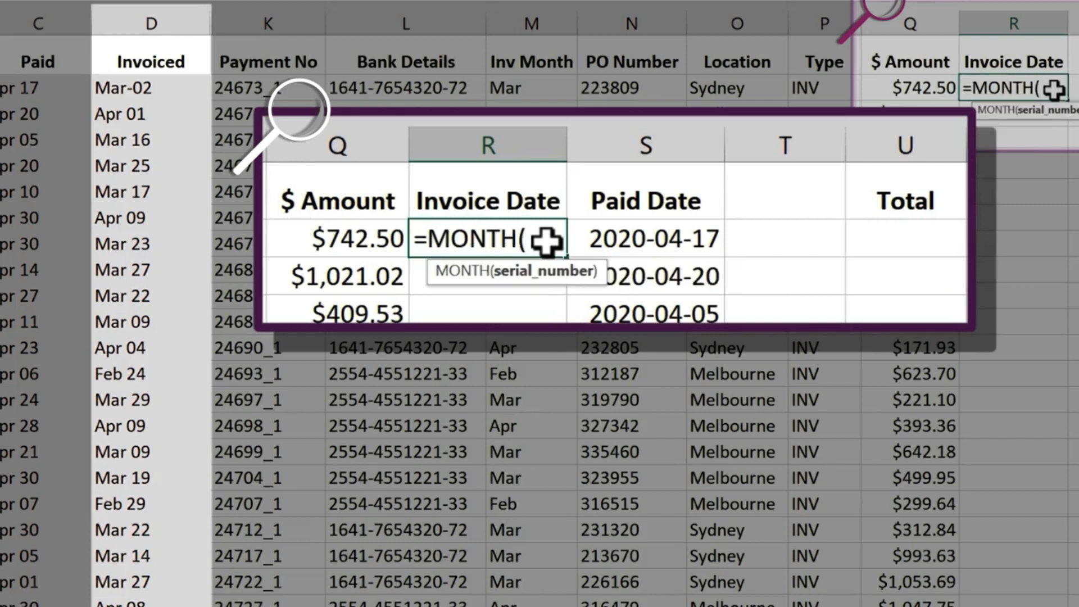
pyautogui.click(179, 87)
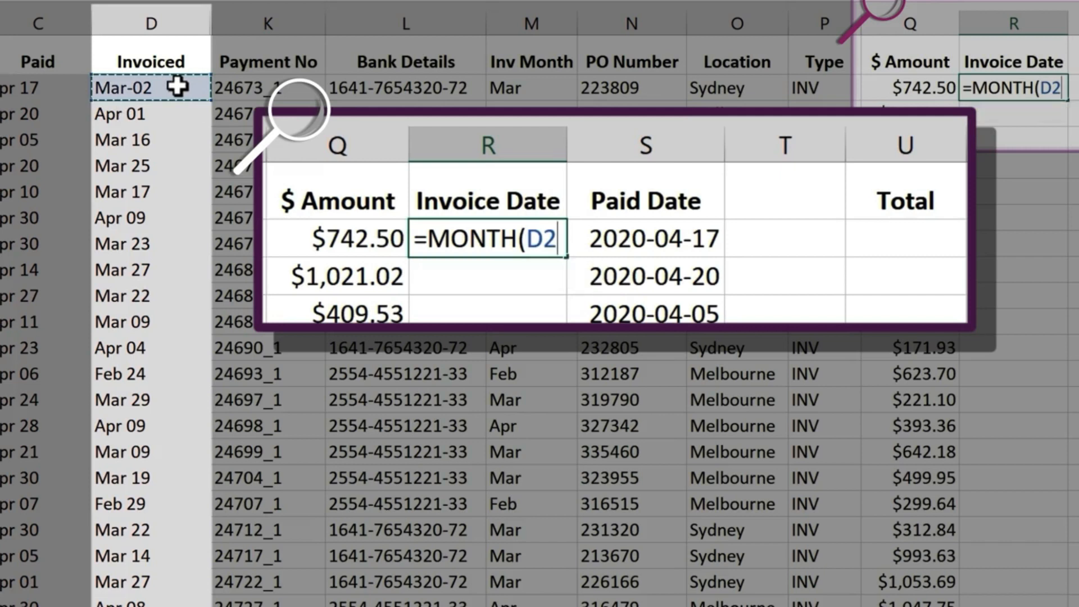
pyautogui.press('Return')
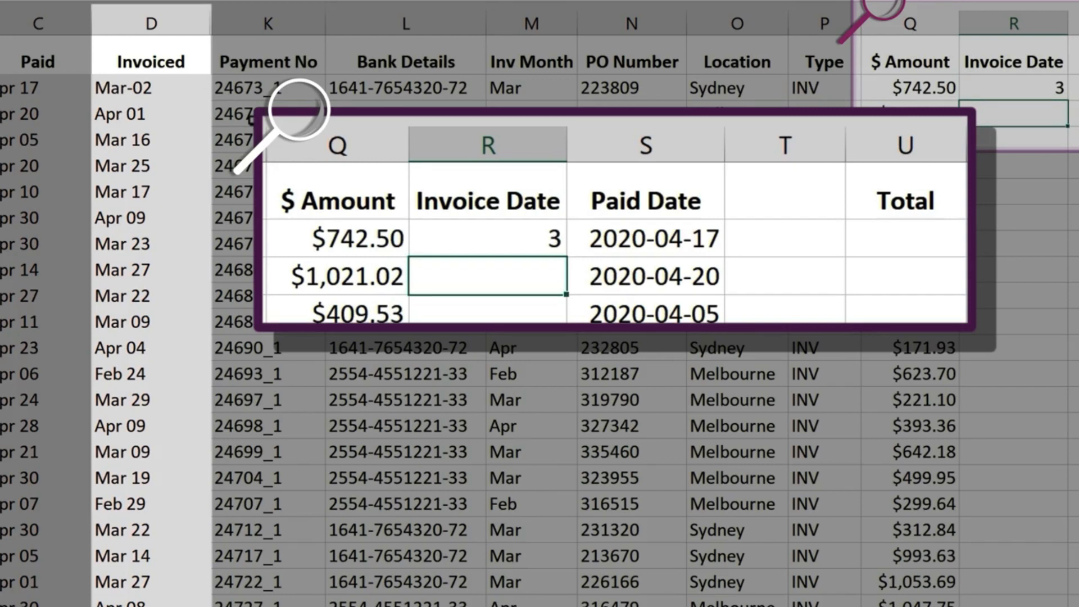
# Replace the R2 formula with =MONTH(M2), based on the Inv Month text.
pyautogui.click(1035, 88)
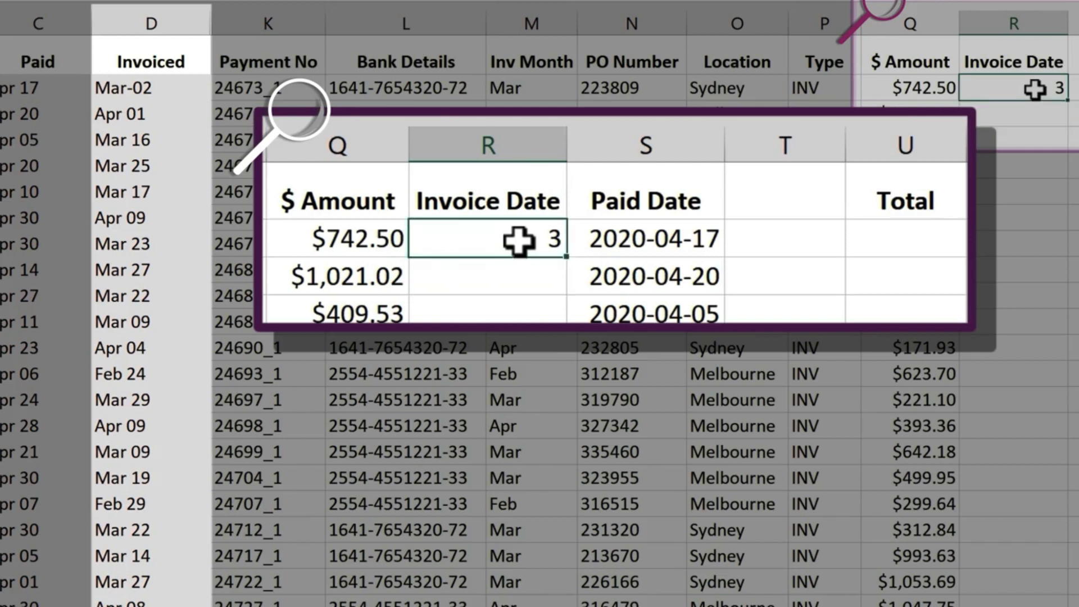
pyautogui.write('=')
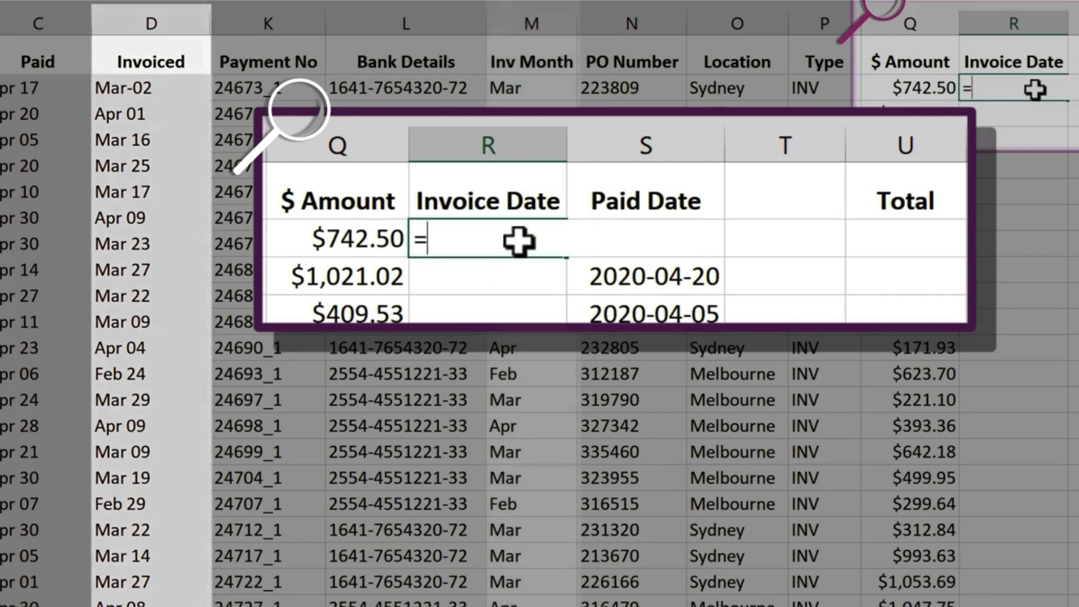
pyautogui.write('mon')
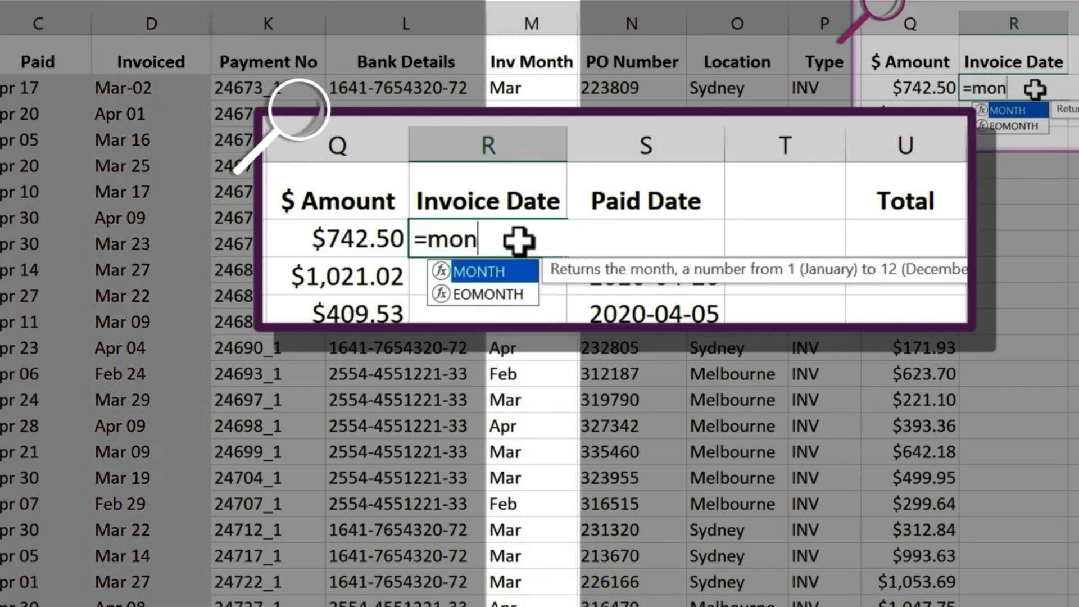
pyautogui.press('Tab')
pyautogui.click(554, 87)
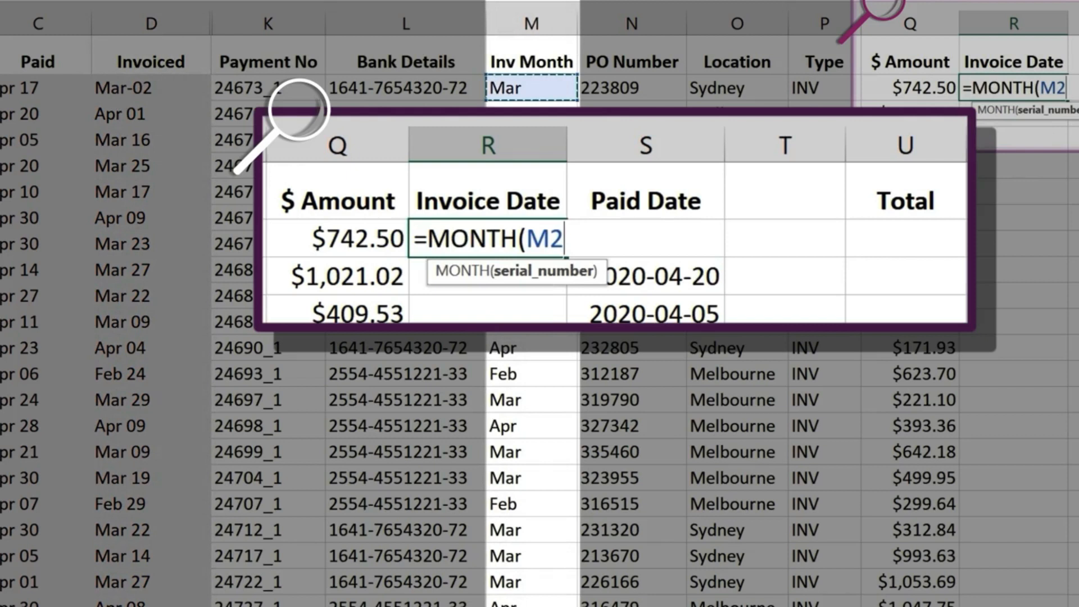
pyautogui.hotkey('ctrl', 'Return')
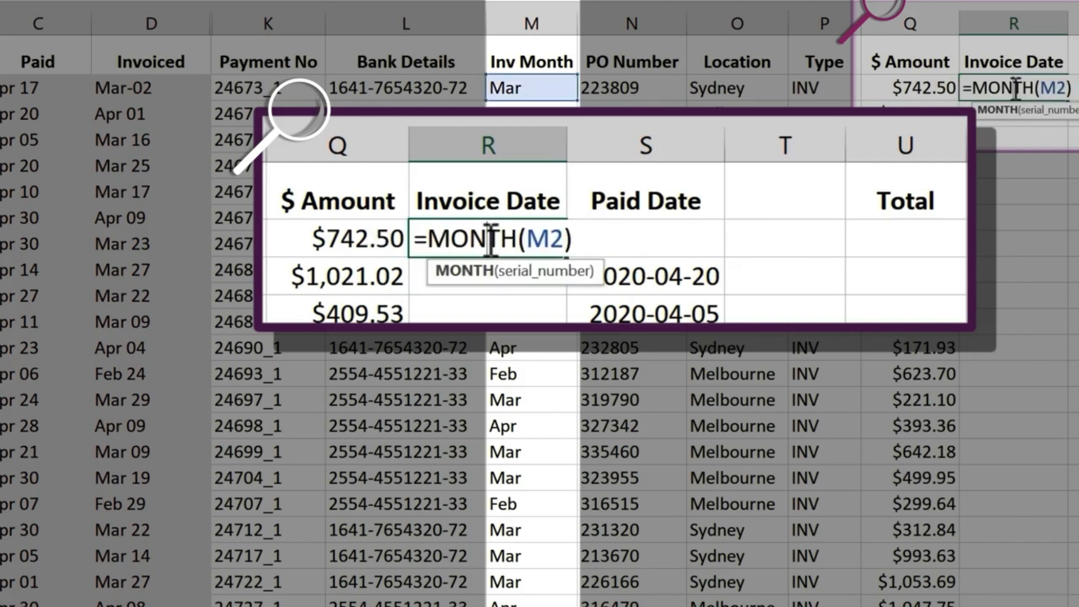
# Prefix the month text in the R2 formula with a day number, giving =MONTH(1&M2).
pyautogui.click(540, 239)
pyautogui.write('1')
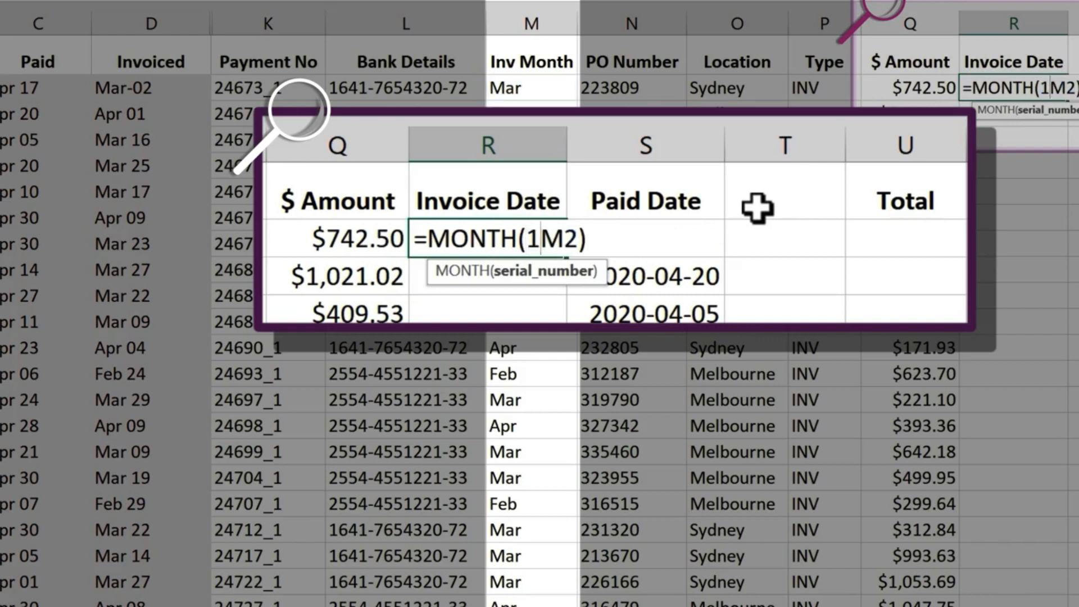
pyautogui.write('&')
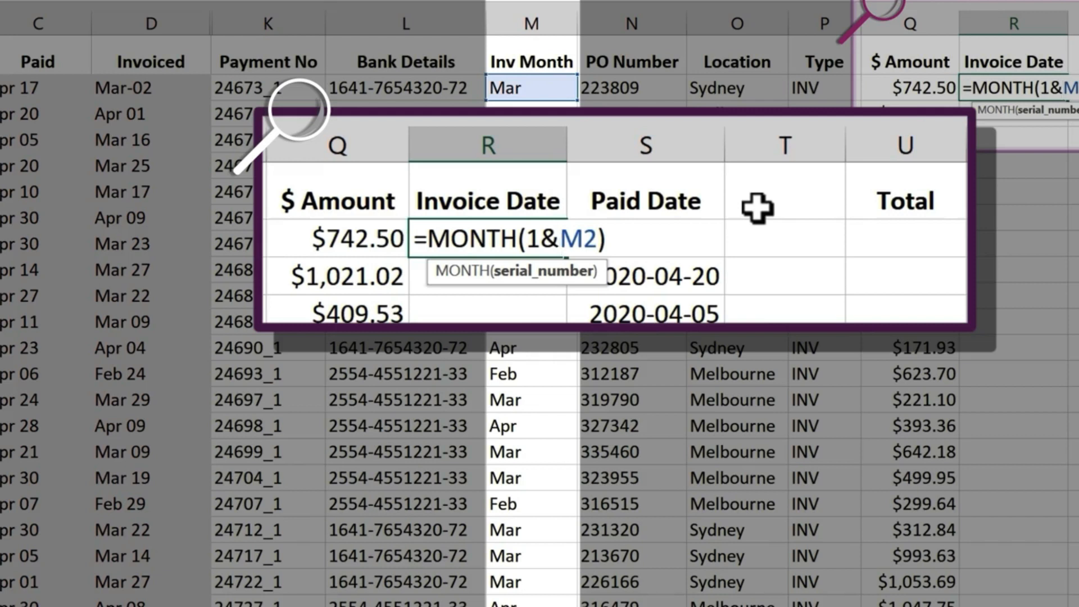
pyautogui.press('Return')
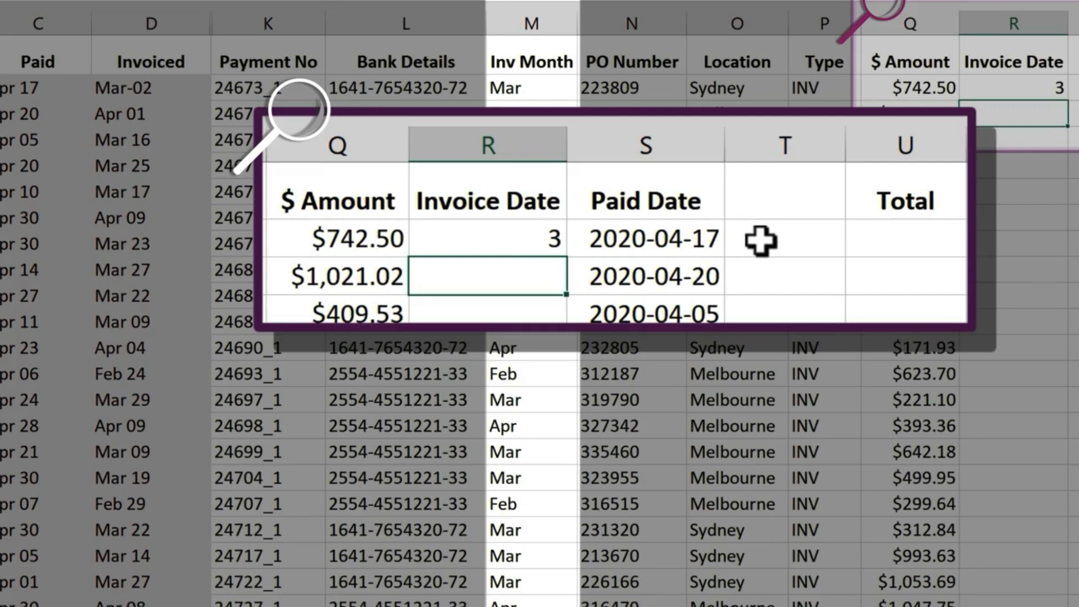
# Nest the MONTH formula in R2 inside a DATE function as its month argument, with 2020 as the year.
pyautogui.doubleClick(1046, 91)
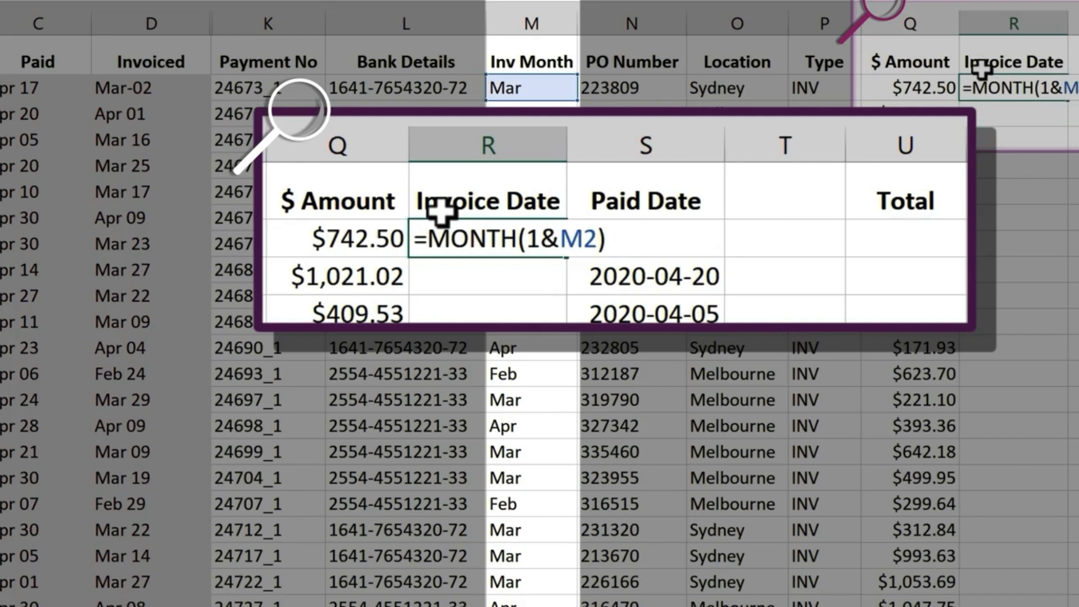
pyautogui.write('da')
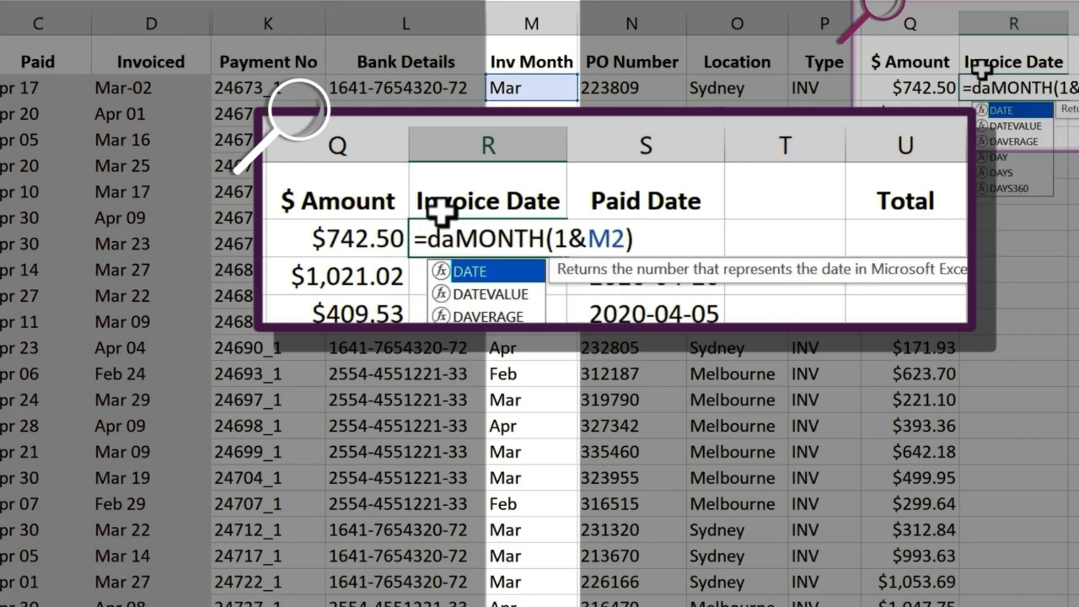
pyautogui.press('Tab')
pyautogui.write('2020')
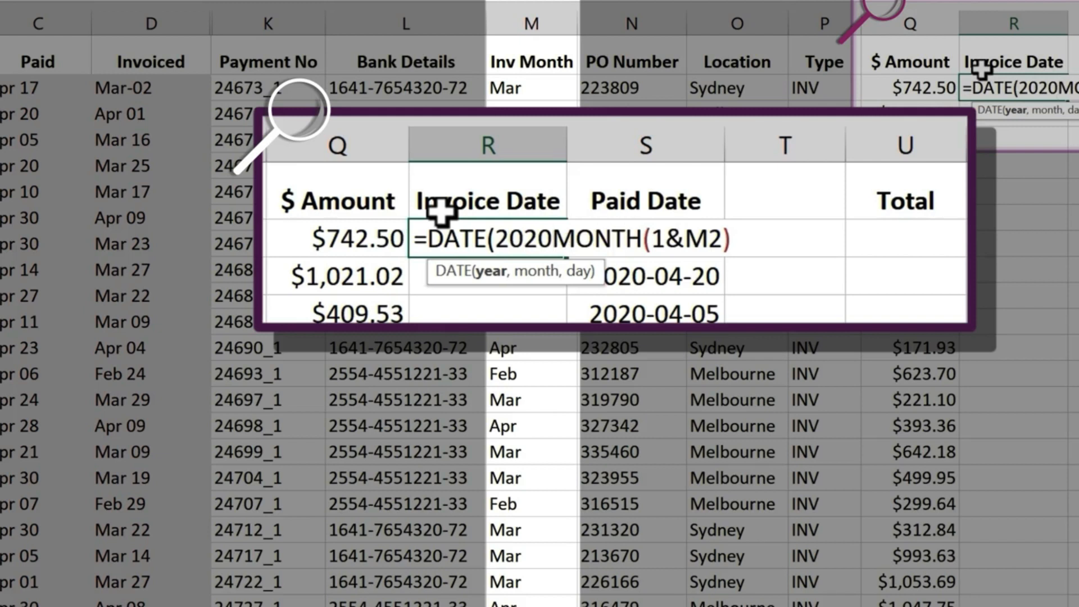
pyautogui.write(',')
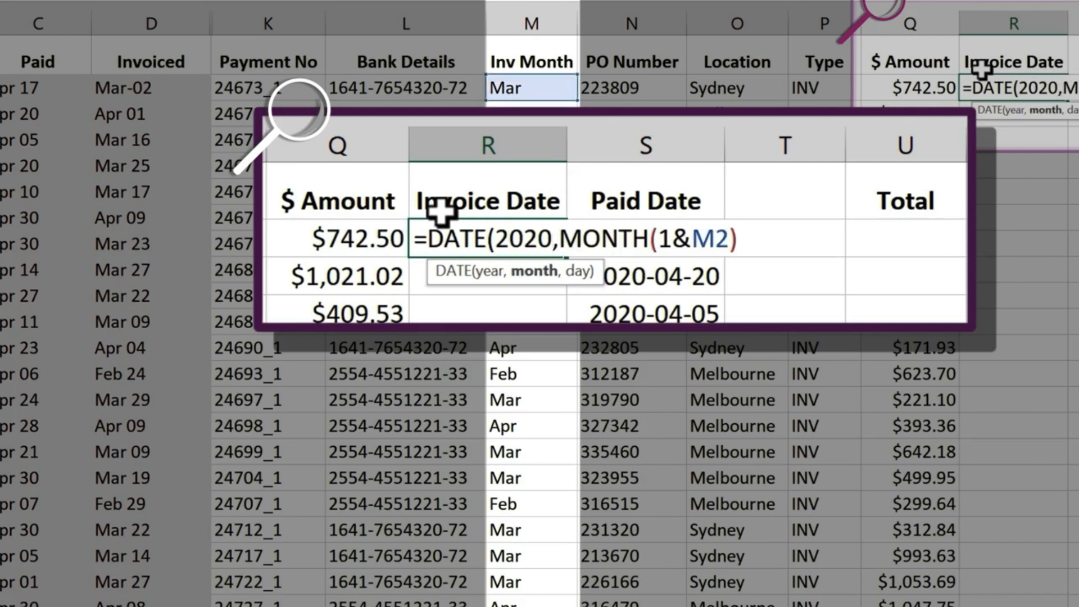
pyautogui.click(751, 235)
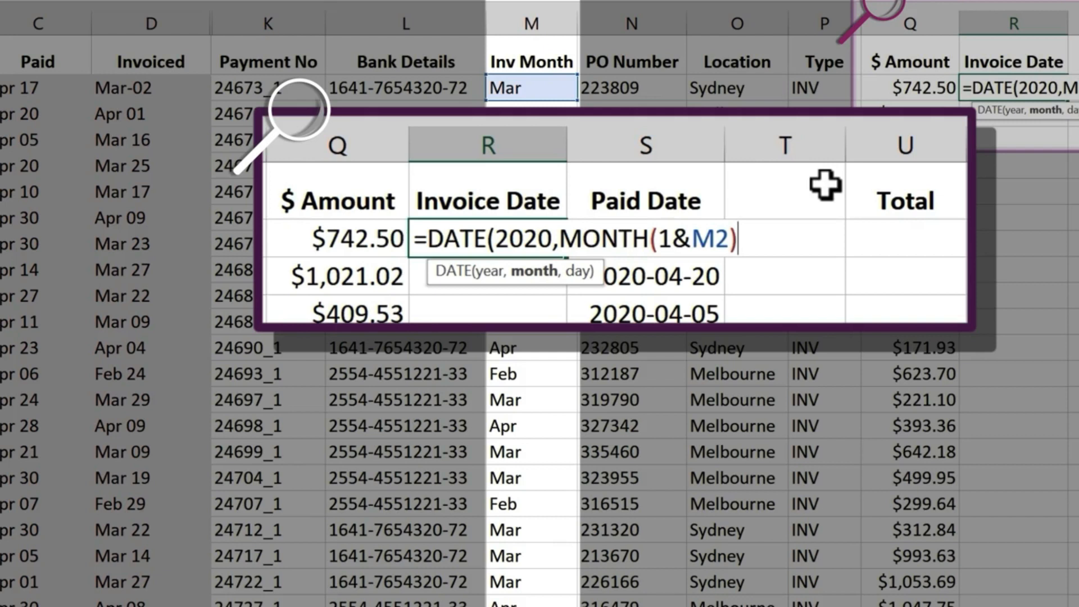
# Complete the R2 DATE formula with RIGHT(D2,2) as the day, and fill it down the Invoice Date column.
pyautogui.write(',')
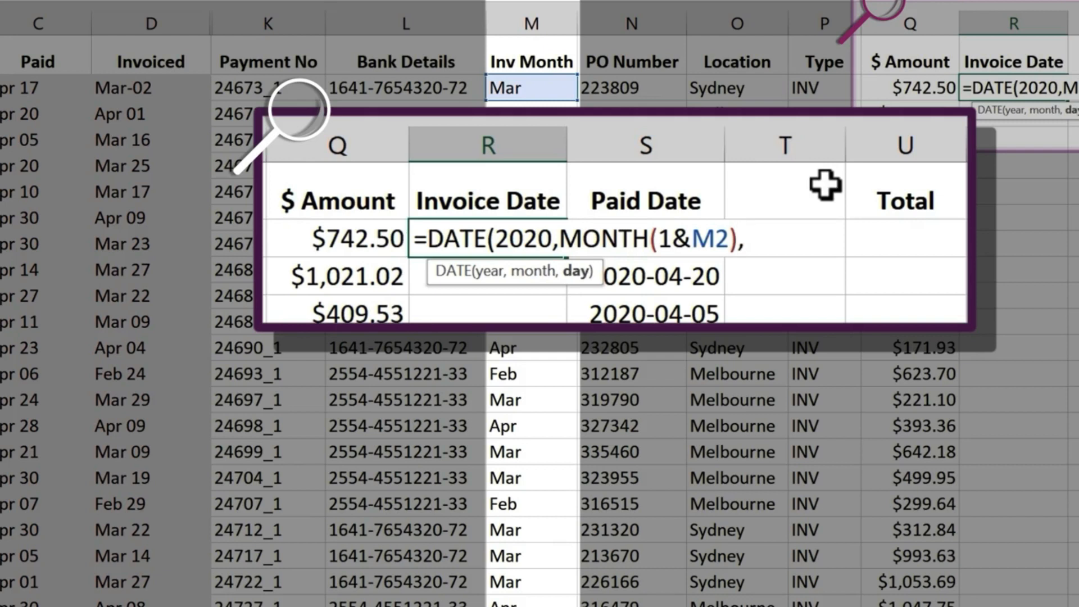
pyautogui.write('ri')
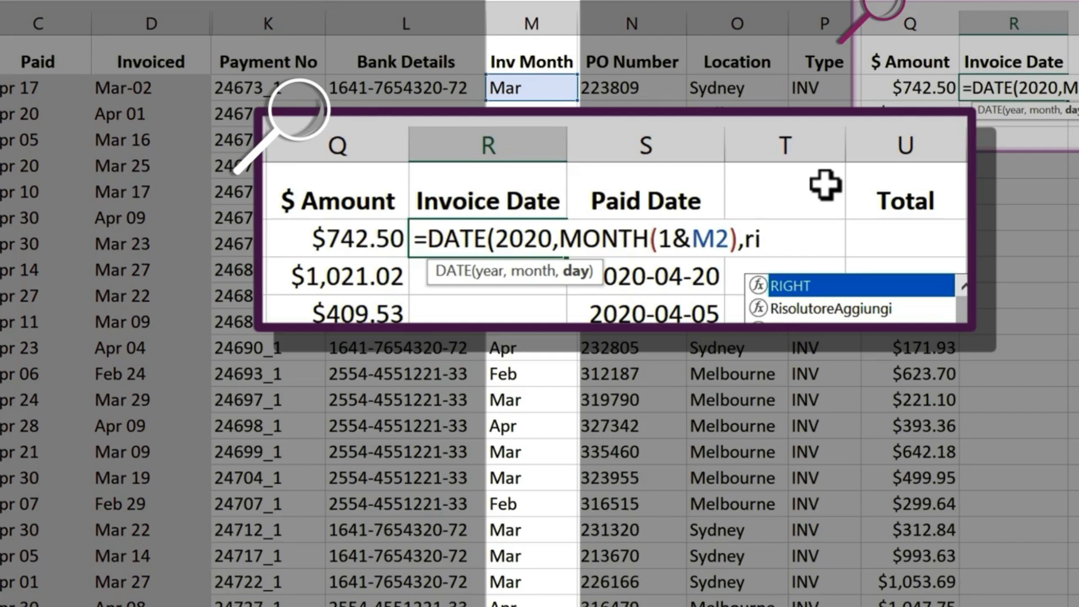
pyautogui.press('Tab')
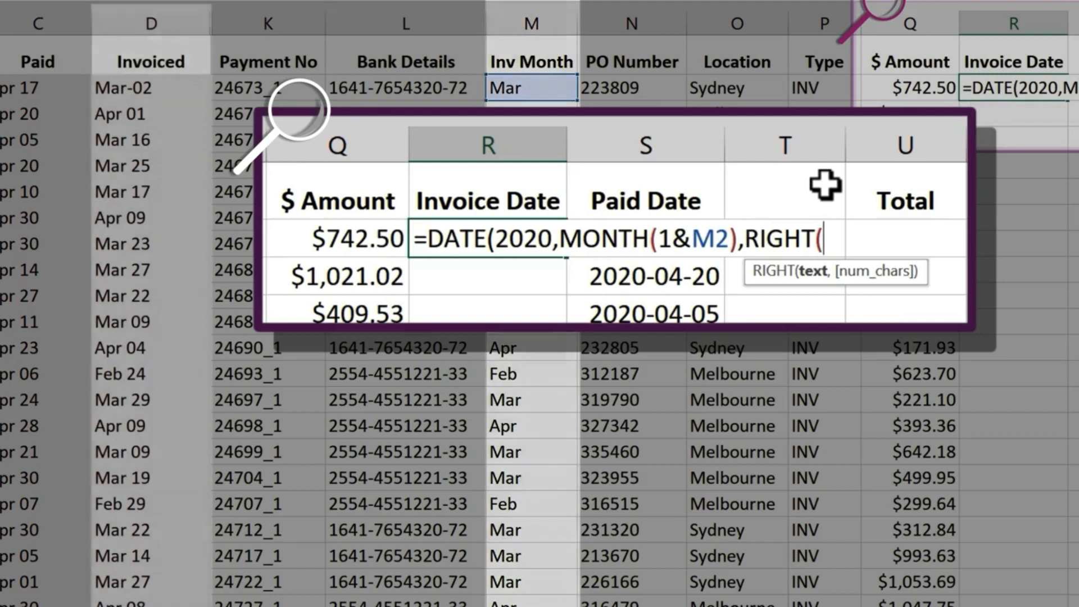
pyautogui.click(157, 90)
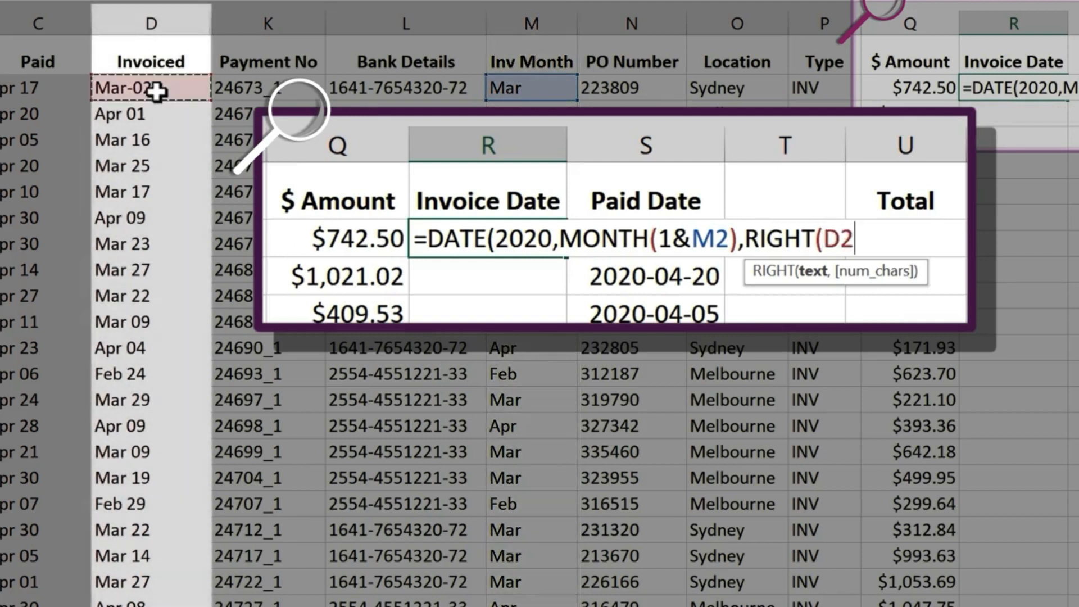
pyautogui.write(',2')
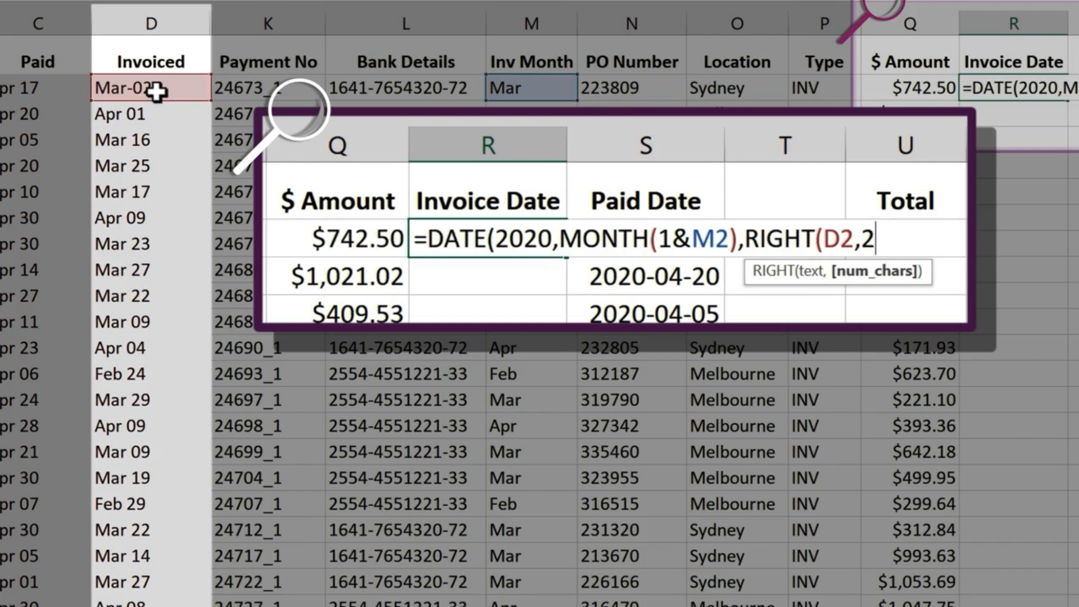
pyautogui.write(')')
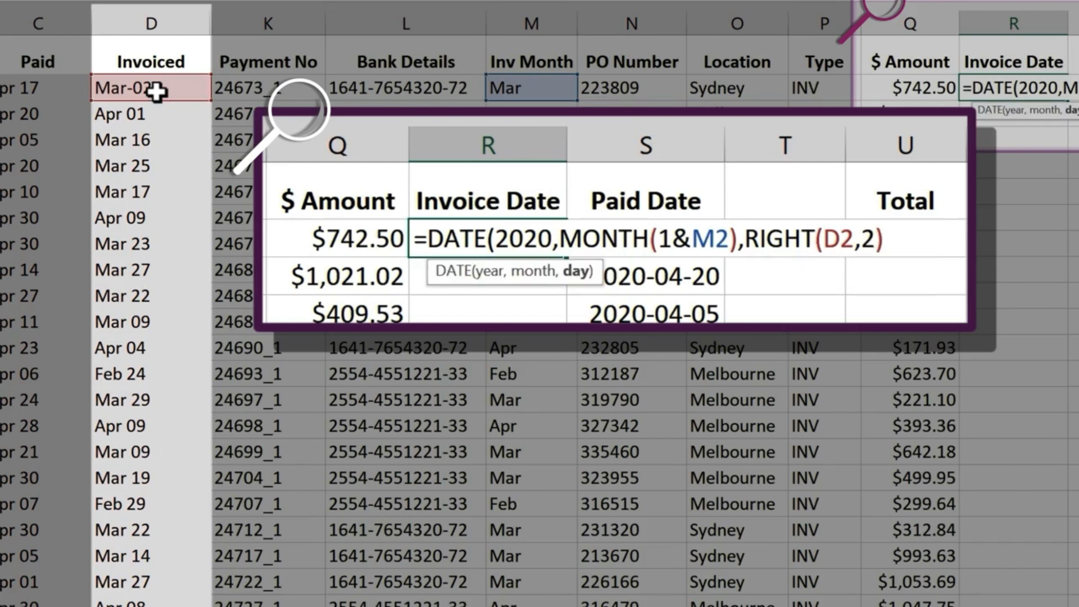
pyautogui.write(')')
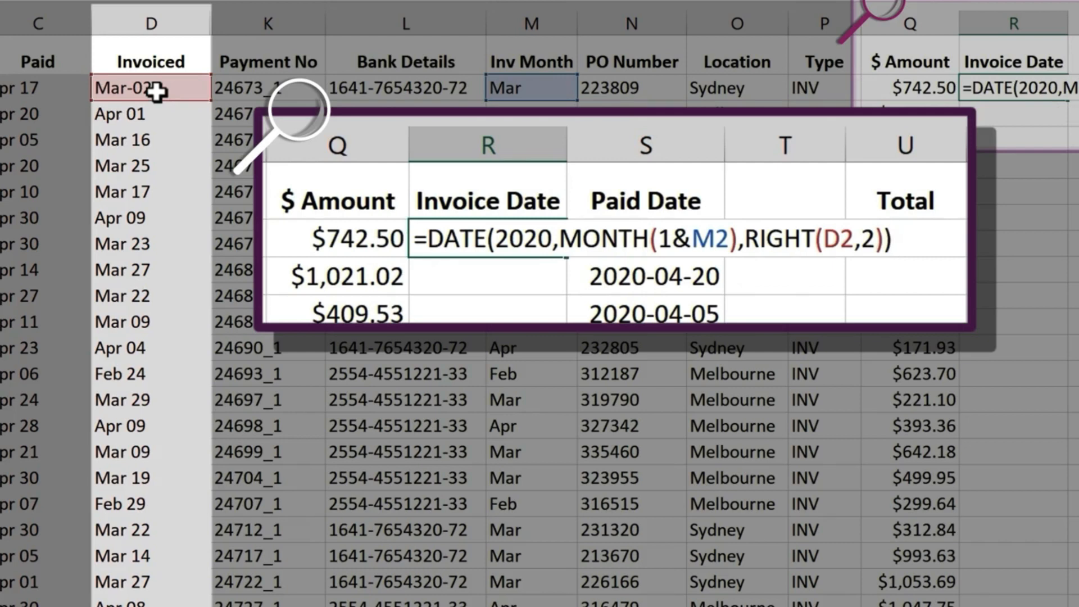
pyautogui.press('Return')
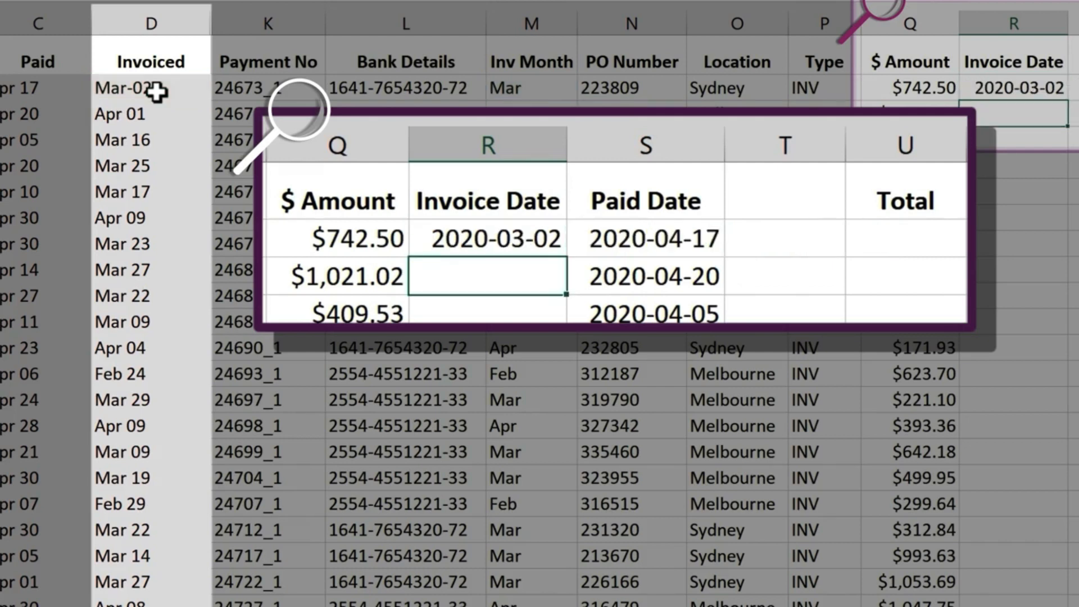
pyautogui.click(1023, 89)
pyautogui.doubleClick(1029, 97)
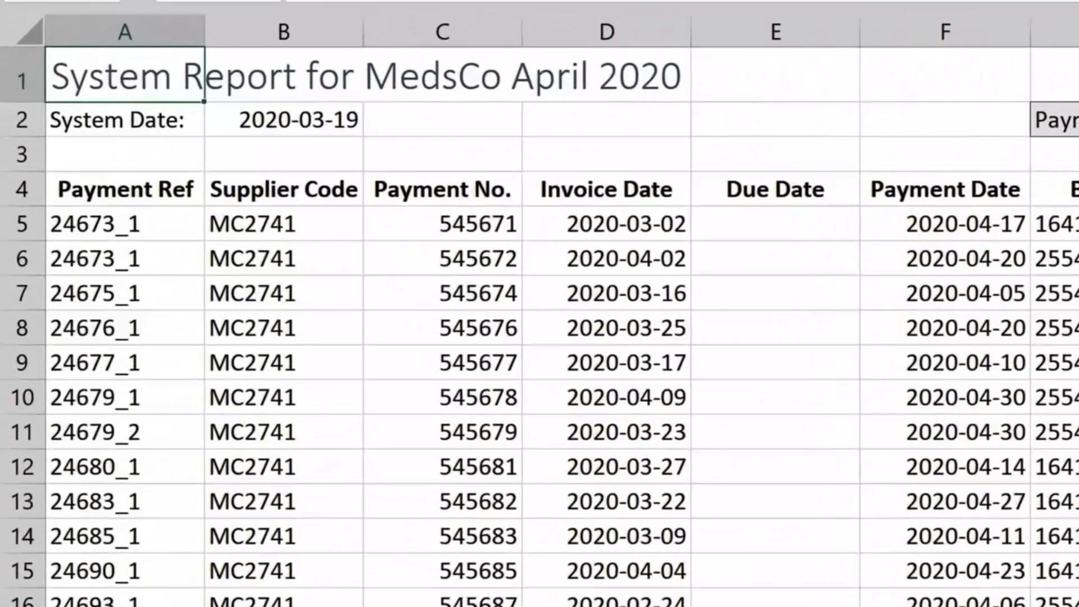
# Calculate the first Due Date in E5 of the MC Invoice Report sheet as the invoice date plus 6 days, using =D5+6.
pyautogui.doubleClick(835, 226)
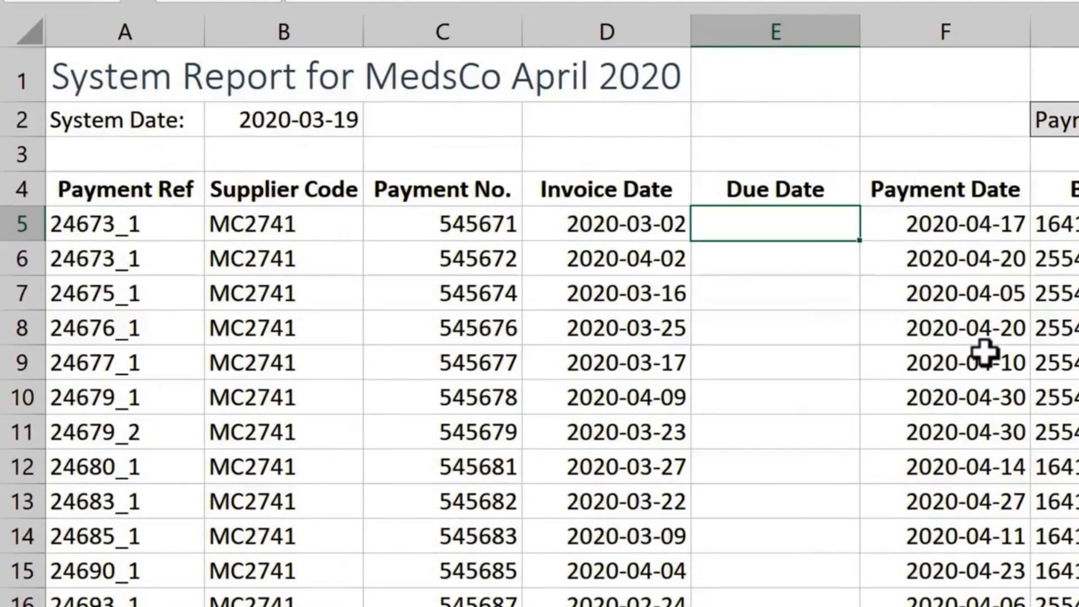
pyautogui.write('=')
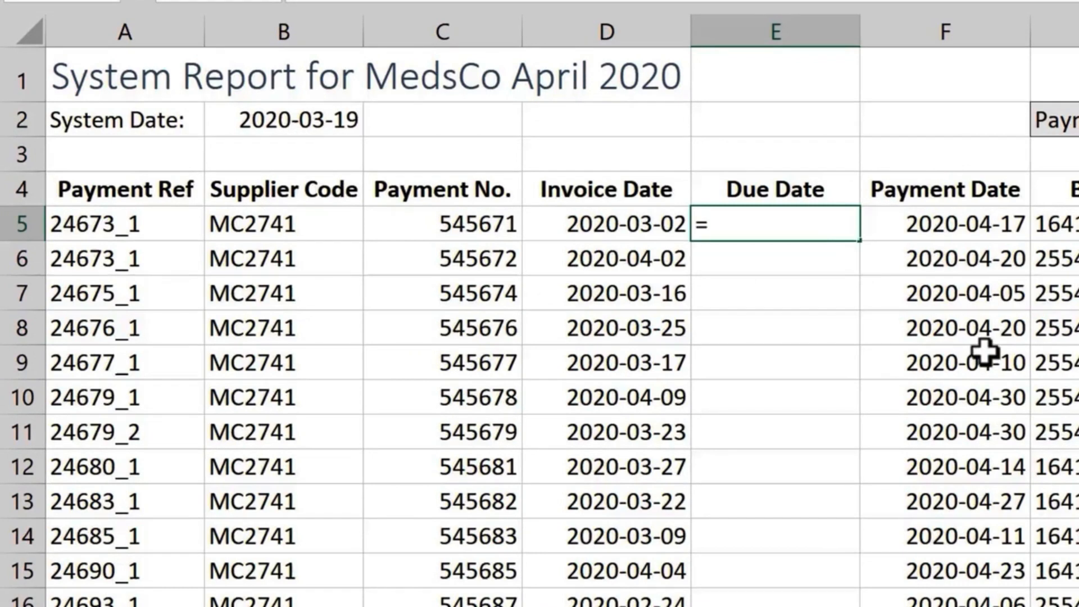
pyautogui.click(662, 211)
pyautogui.write('+6')
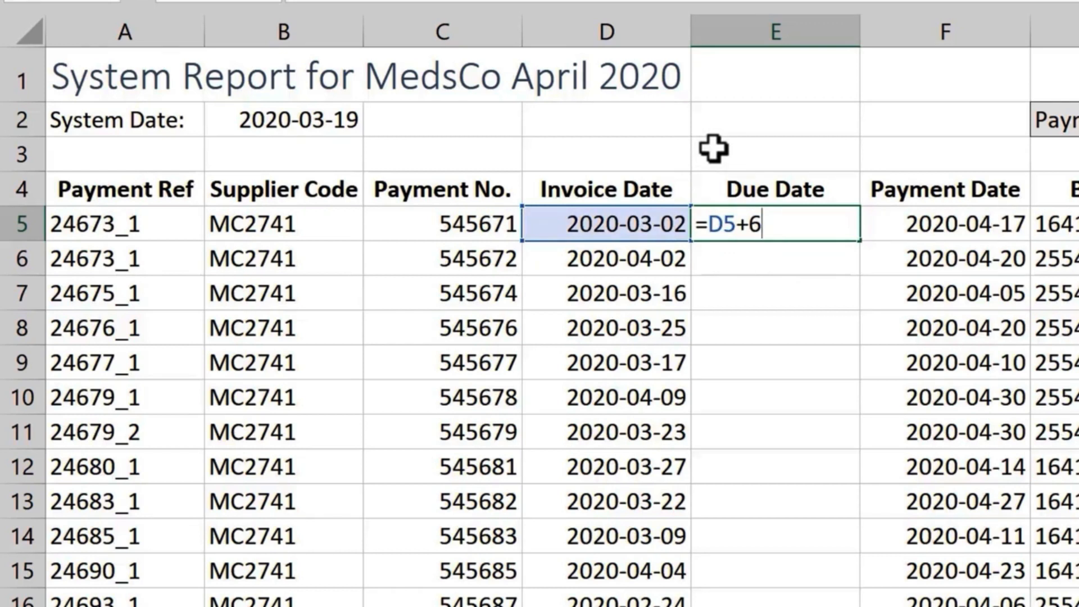
pyautogui.press('Return')
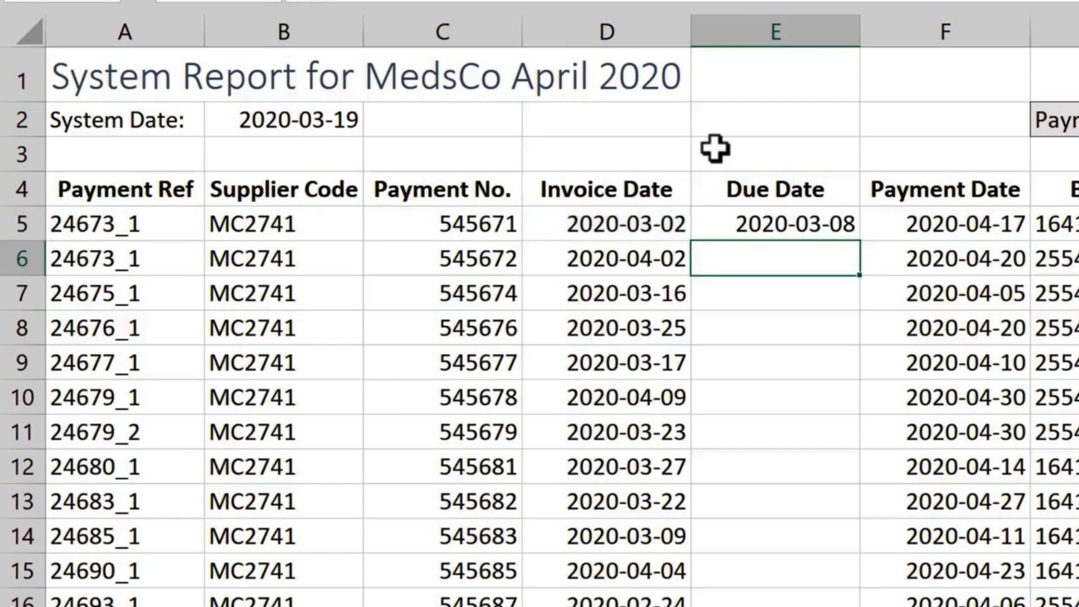
# Fill the E5 formula down the rest of the Due Date column.
pyautogui.click(798, 224)
pyautogui.doubleClick(863, 242)
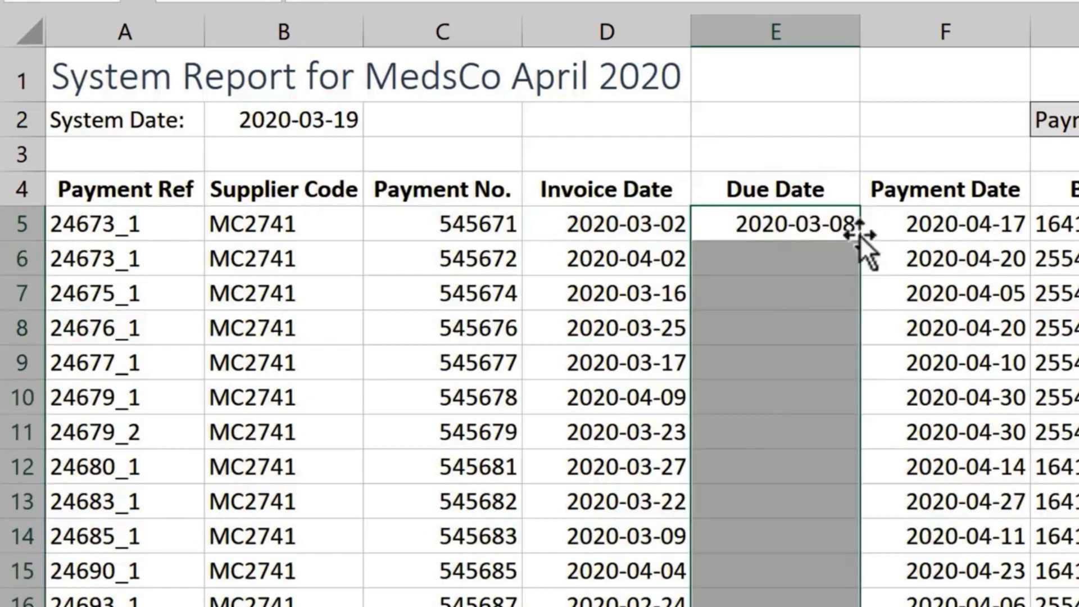
pyautogui.click(821, 155)
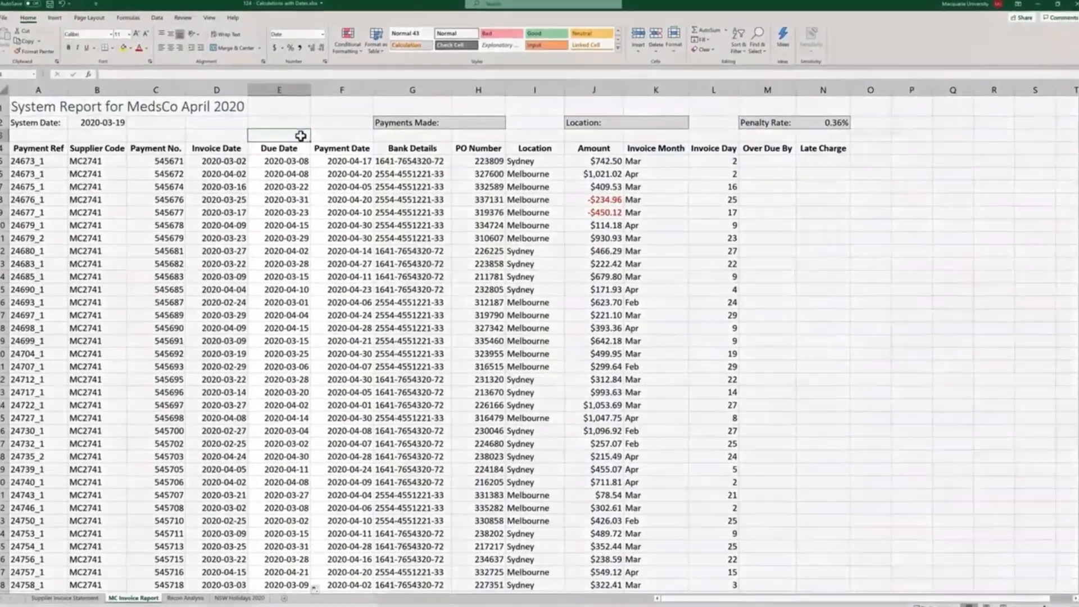
# Calculate the first Over Due By value in M5 as payment date minus due date, using =F5-E5.
pyautogui.click(763, 161)
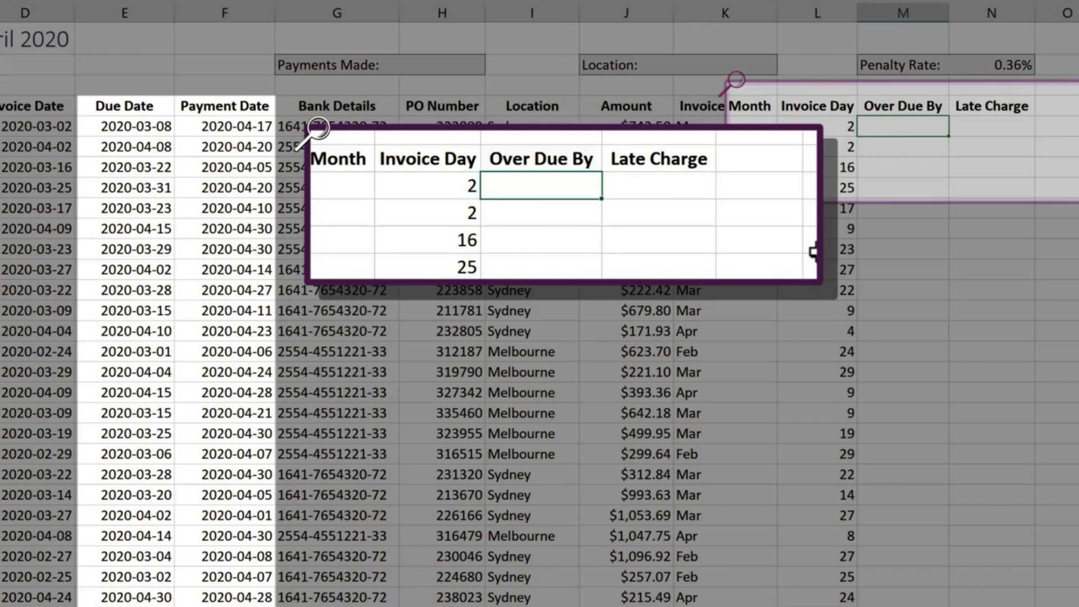
pyautogui.write('=')
pyautogui.click(222, 123)
pyautogui.write('-')
pyautogui.click(141, 129)
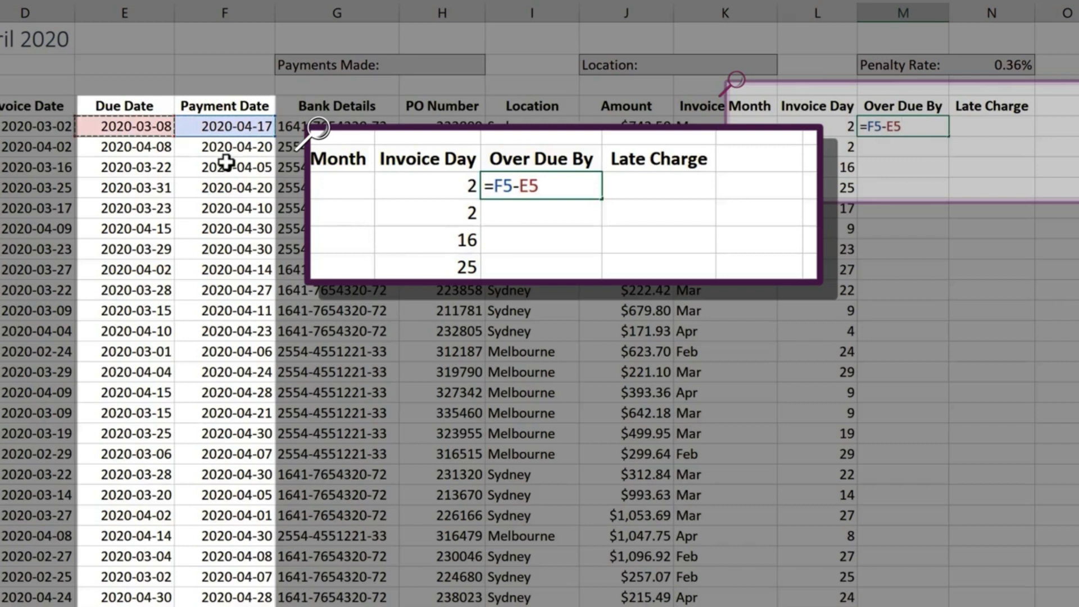
pyautogui.press('Return')
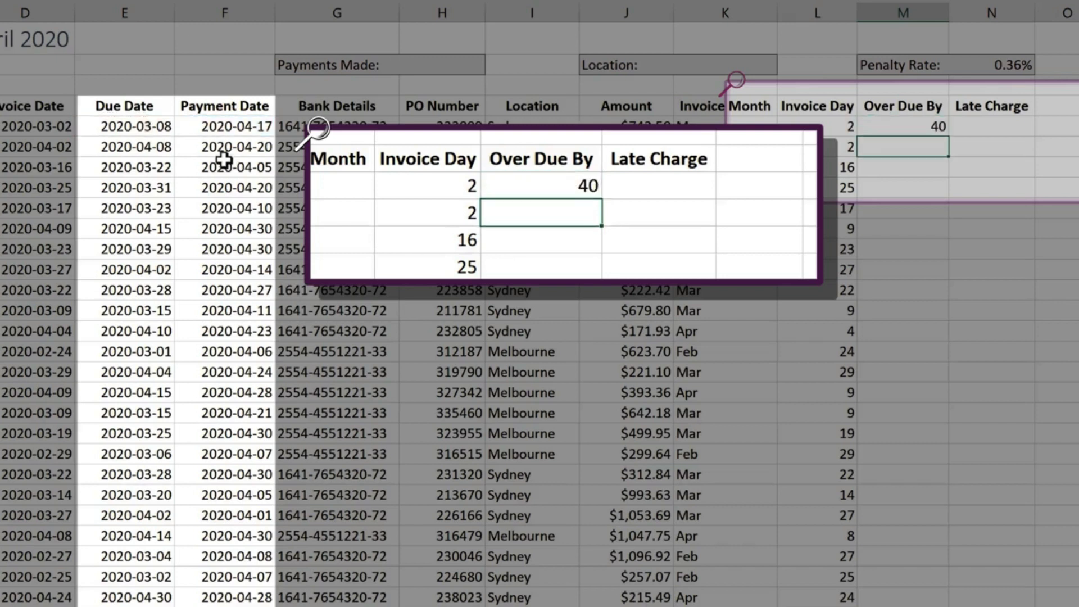
# Fill the M5 subtraction formula down the rest of the Over Due By column.
pyautogui.click(927, 127)
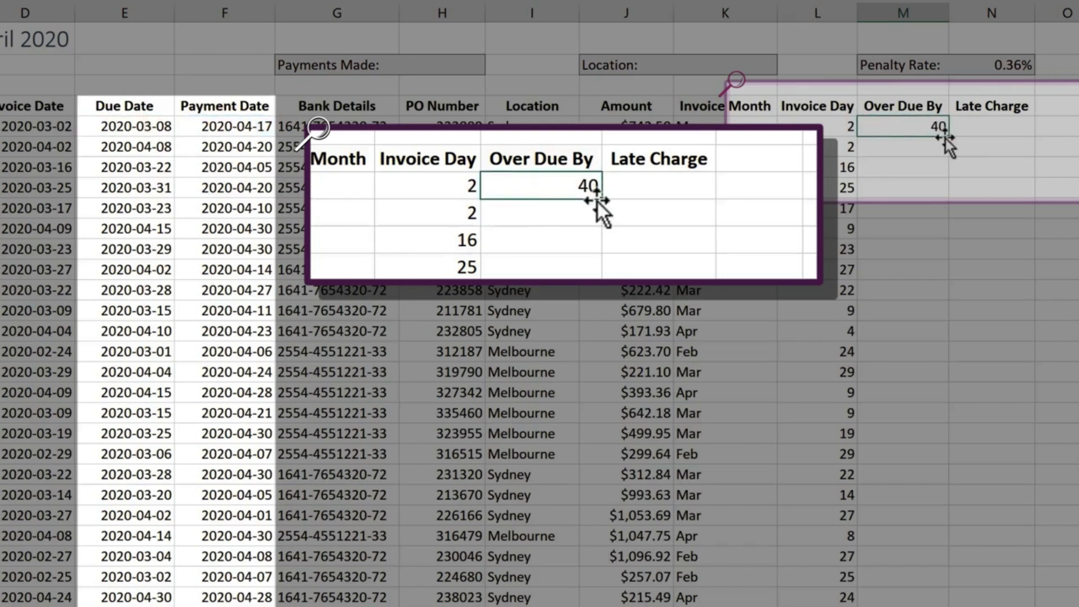
pyautogui.doubleClick(948, 138)
pyautogui.click(991, 148)
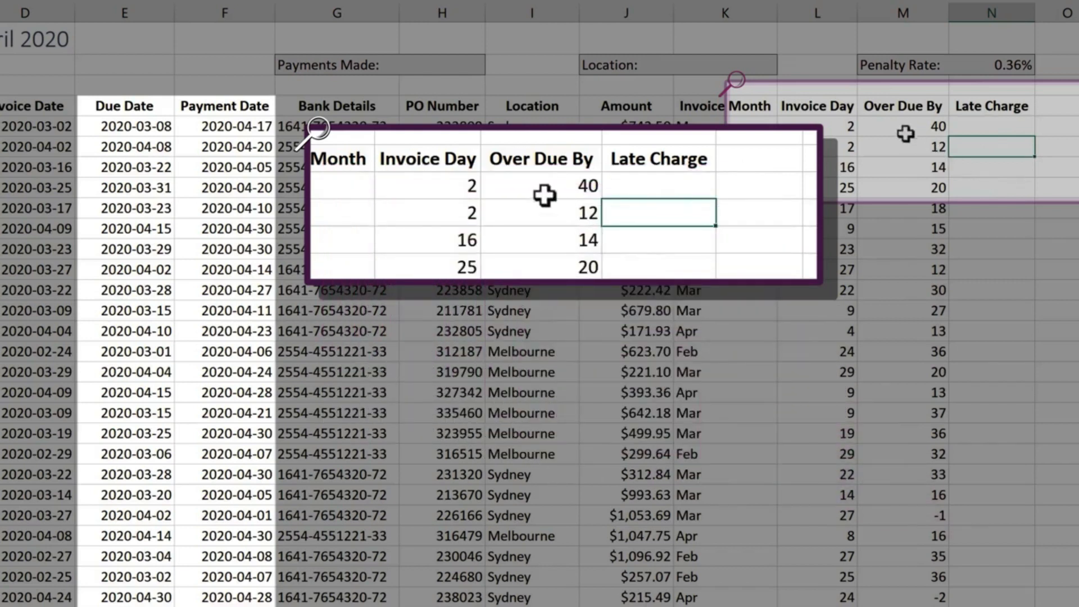
# Replace the subtraction in M5 with the start of a DAYS function.
pyautogui.click(925, 133)
pyautogui.press('F2')
pyautogui.press('BackSpace')
pyautogui.press('BackSpace')
pyautogui.press('BackSpace')
pyautogui.press('BackSpace')
pyautogui.press('BackSpace')
pyautogui.write('day')
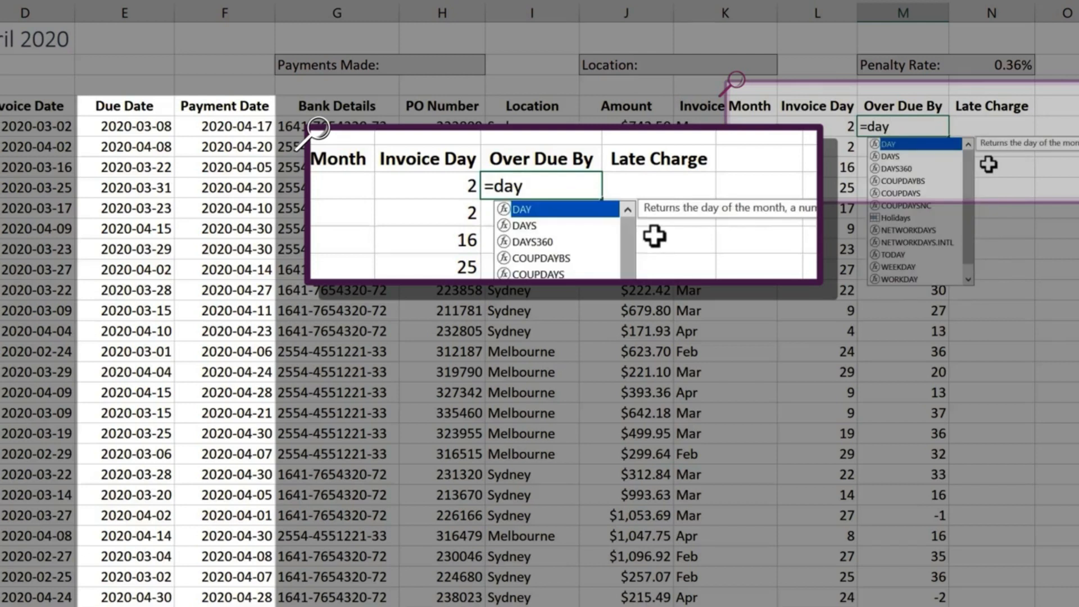
pyautogui.press('Down')
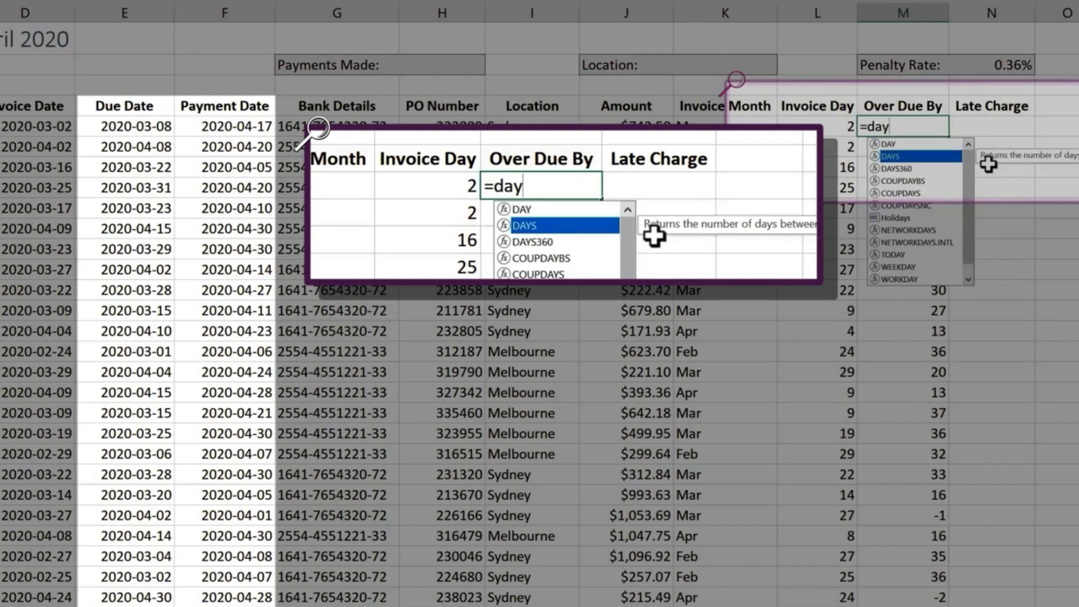
pyautogui.press('Tab')
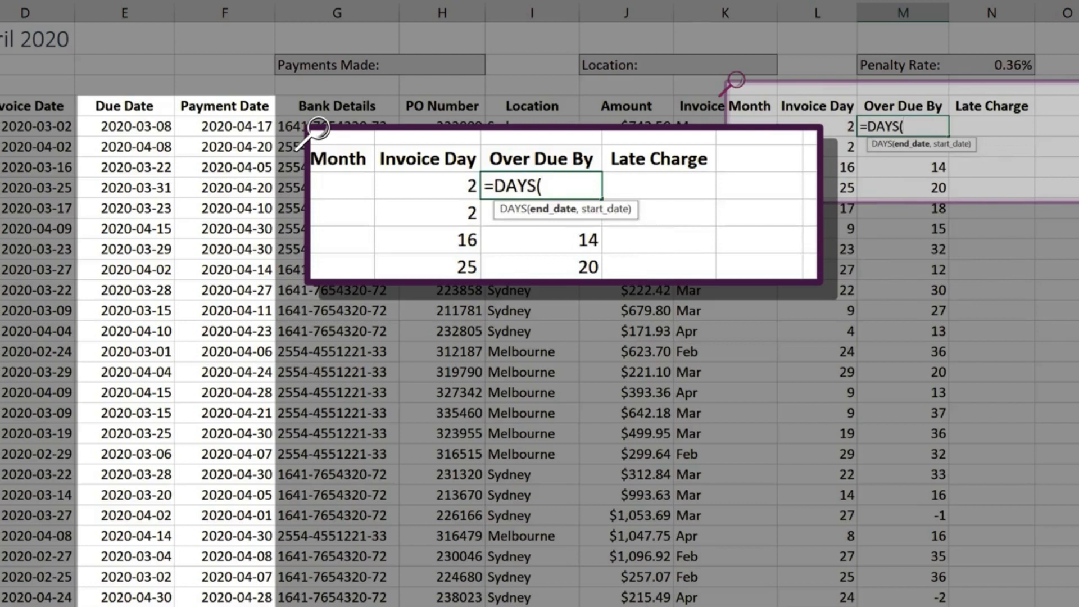
# Complete the M5 DAYS formula with F5 as end date and E5 as start date, and fill it down the Over Due By column.
pyautogui.click(249, 132)
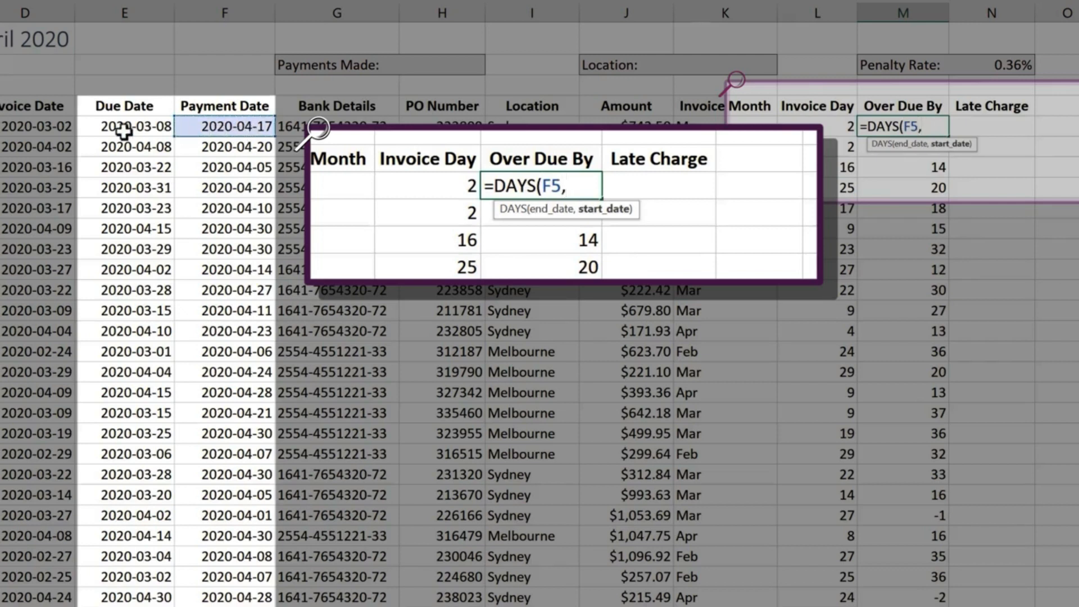
pyautogui.click(118, 130)
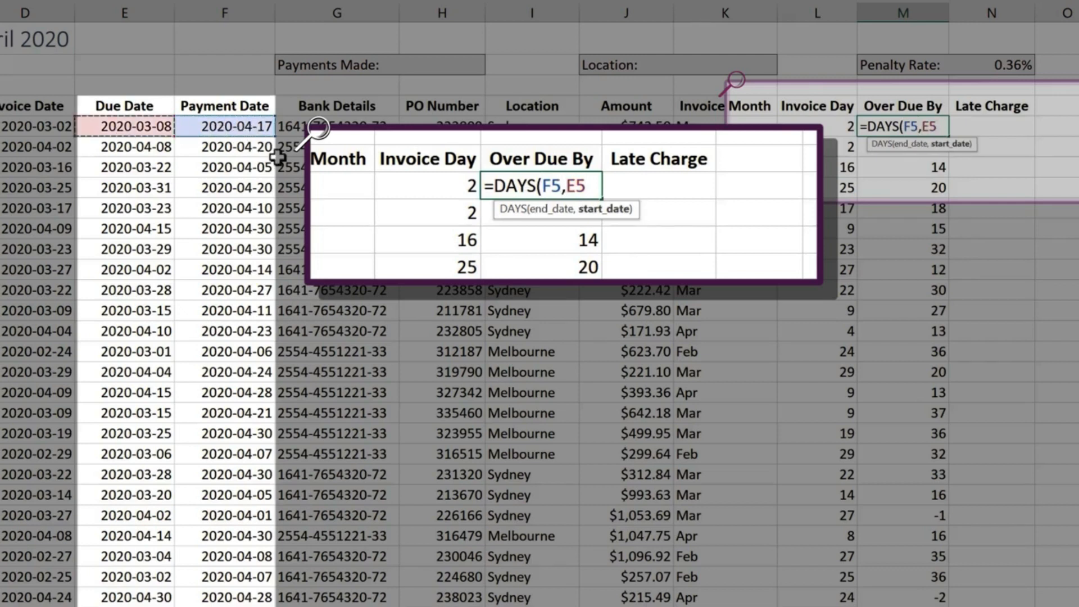
pyautogui.press('Return')
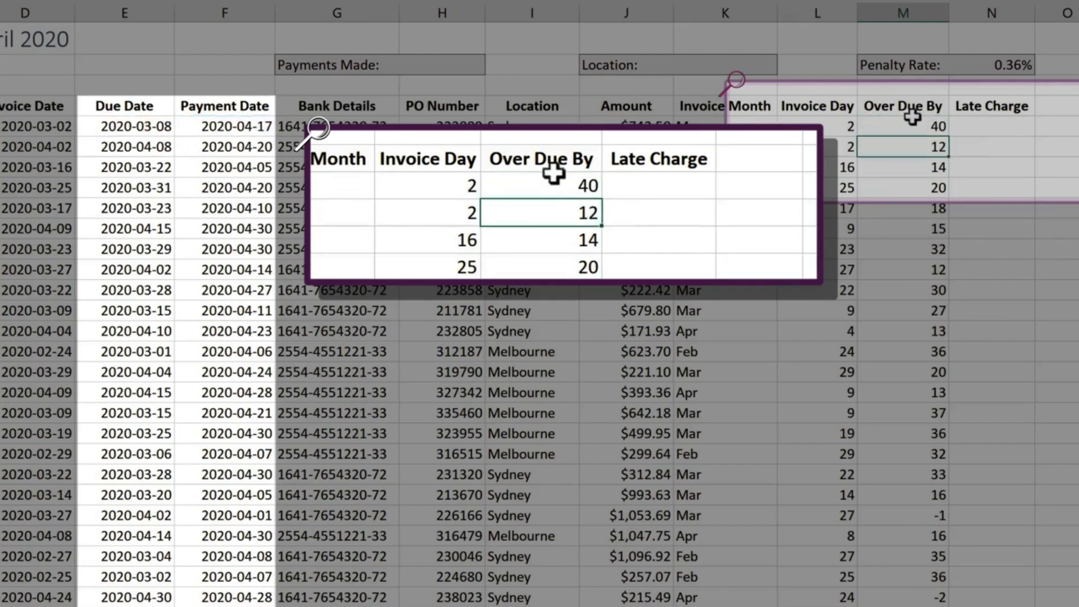
pyautogui.click(939, 128)
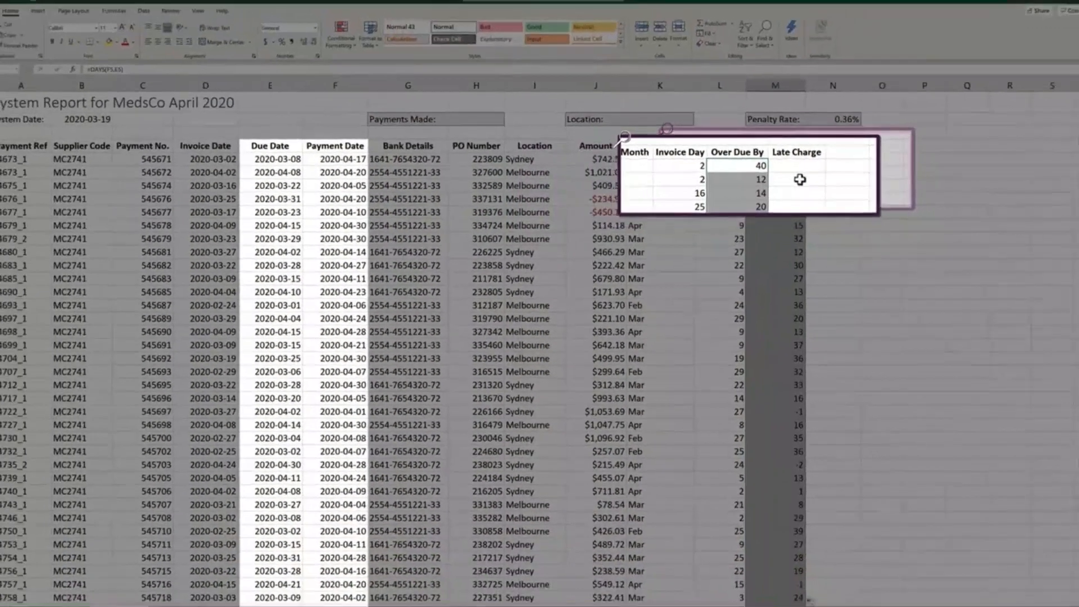
pyautogui.click(992, 147)
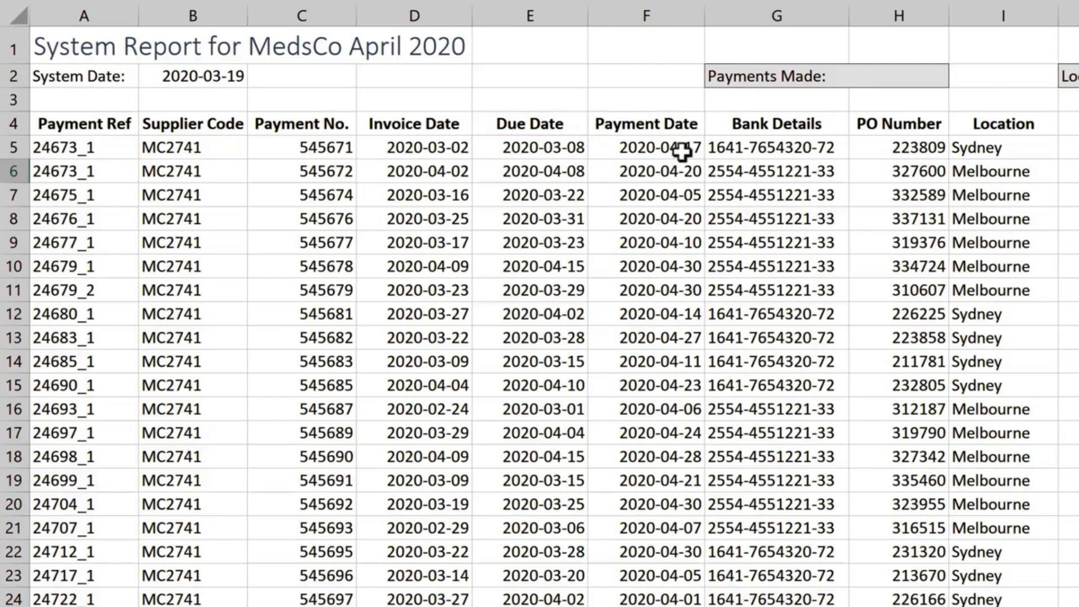
# Insert a blank column before Payment Date and return the due date's abbreviated weekday in F5 with =TEXT(E5,"DDD").
pyautogui.click(652, 17)
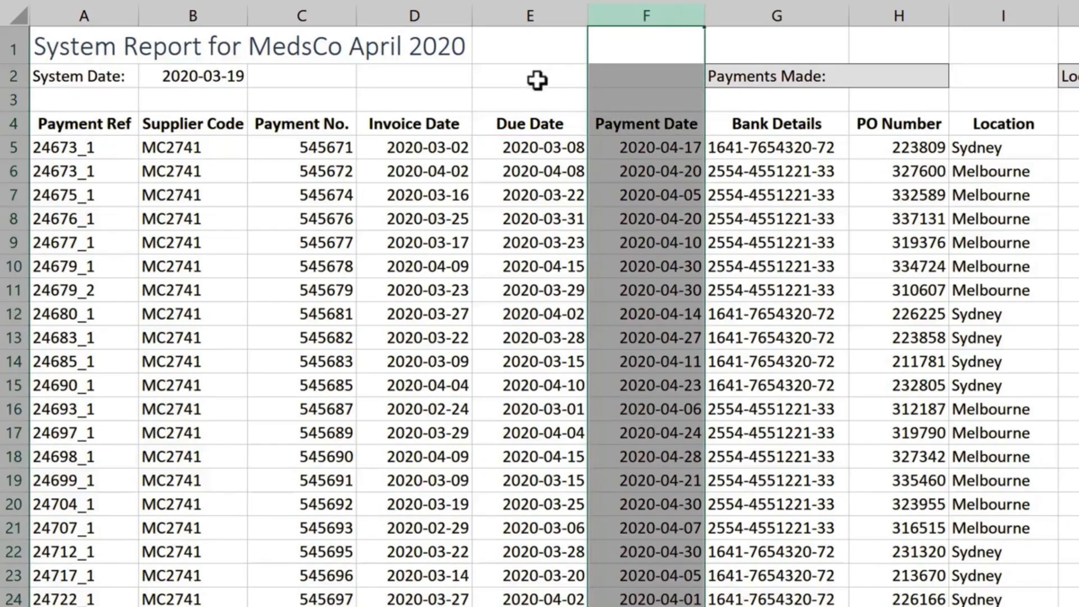
pyautogui.hotkey('ctrl', 'shift', '+')
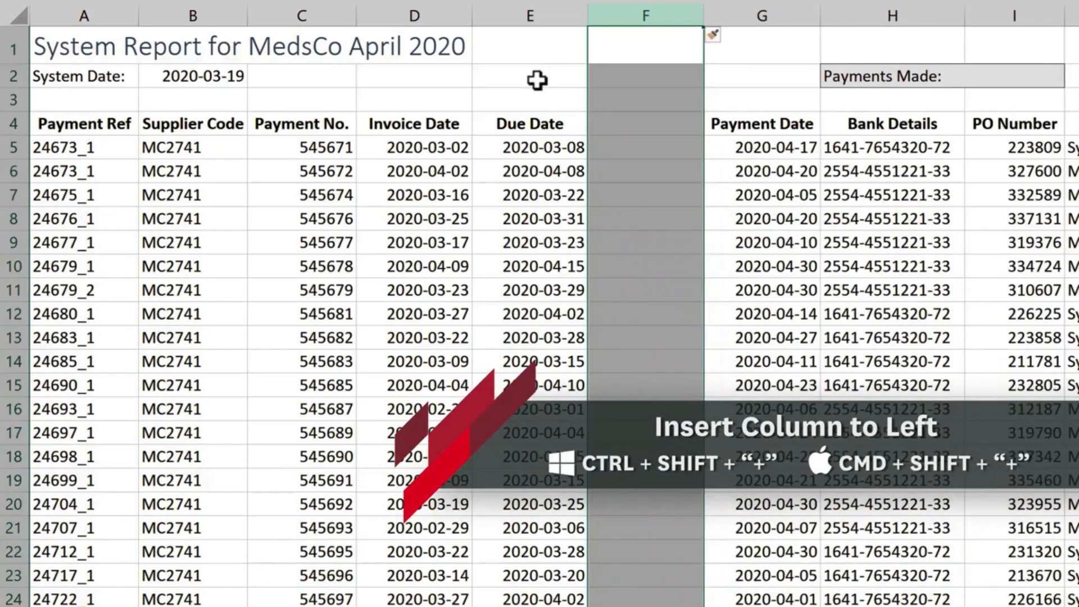
pyautogui.click(625, 142)
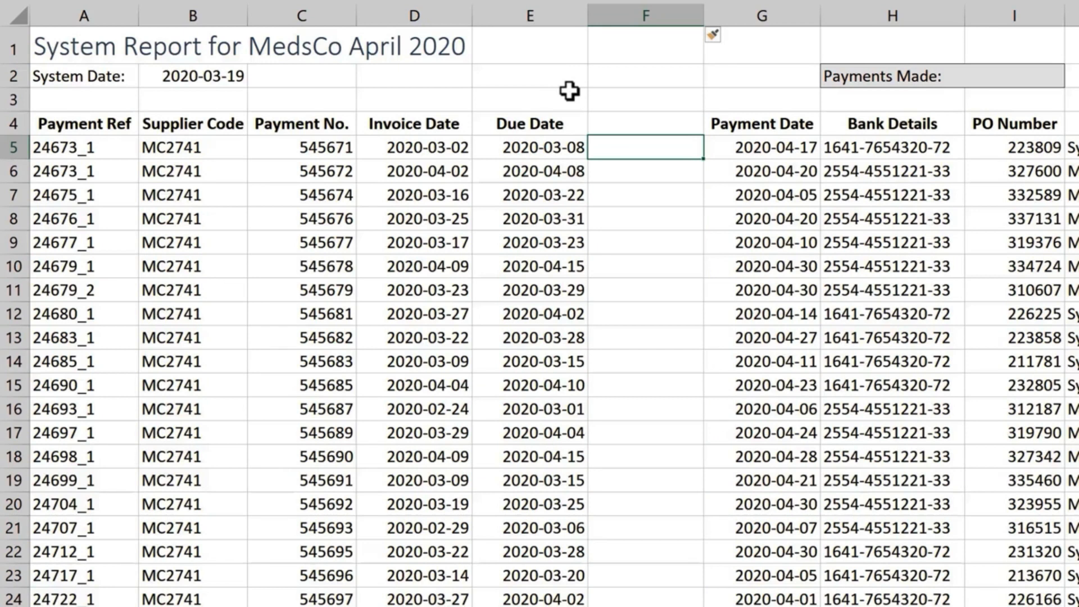
pyautogui.write('=tex')
pyautogui.press('Tab')
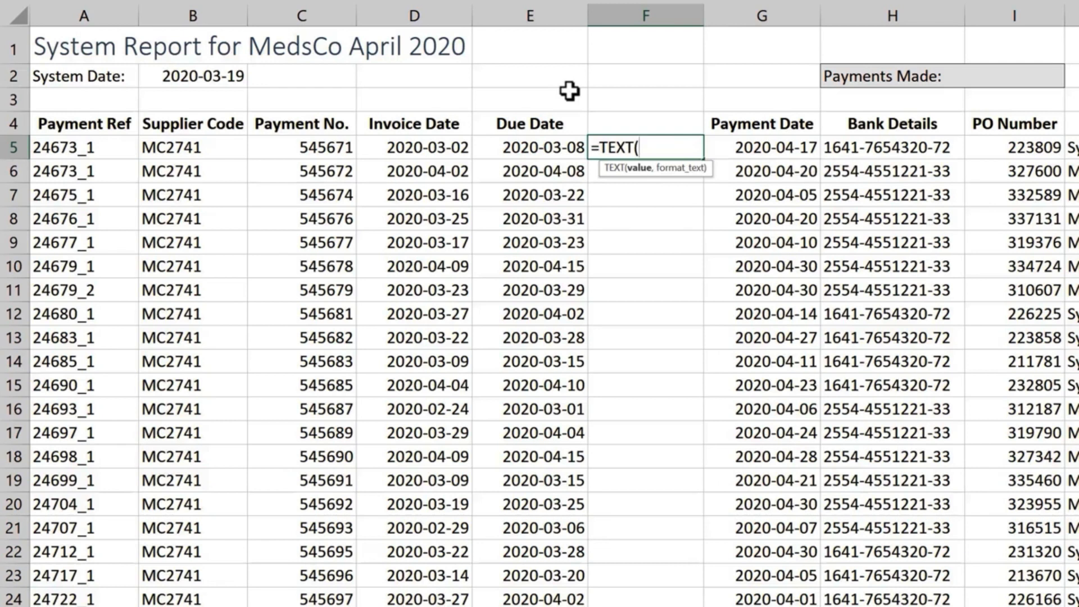
pyautogui.click(557, 144)
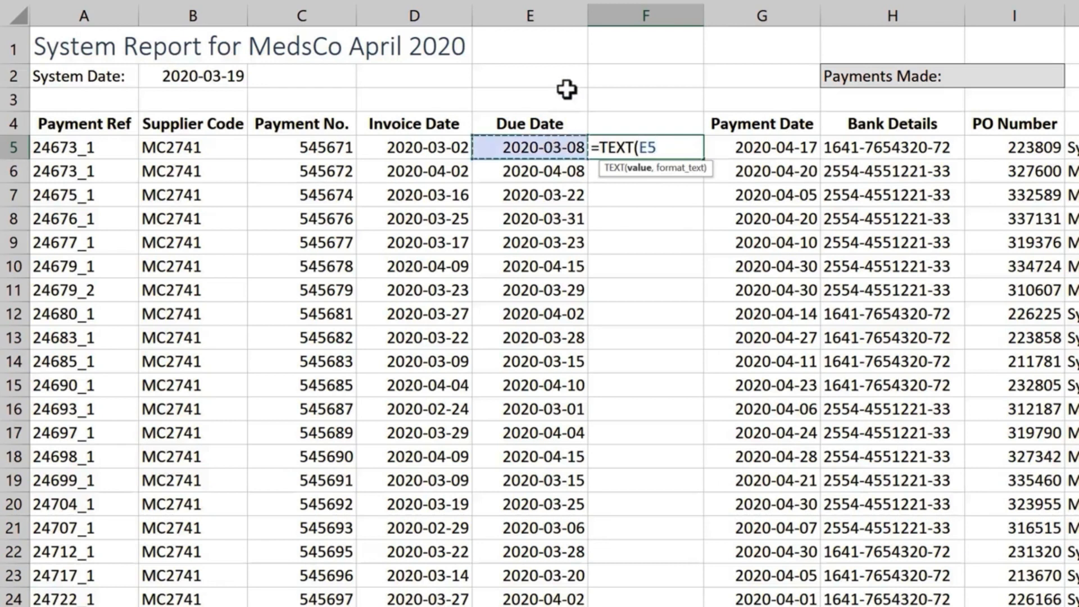
pyautogui.write(',"')
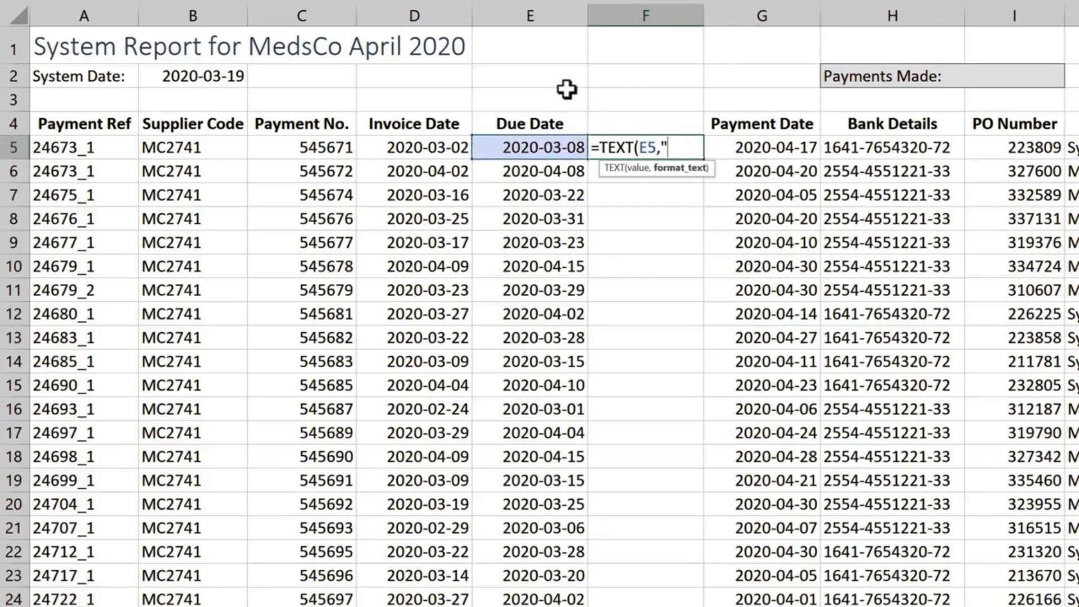
pyautogui.write('DDD"')
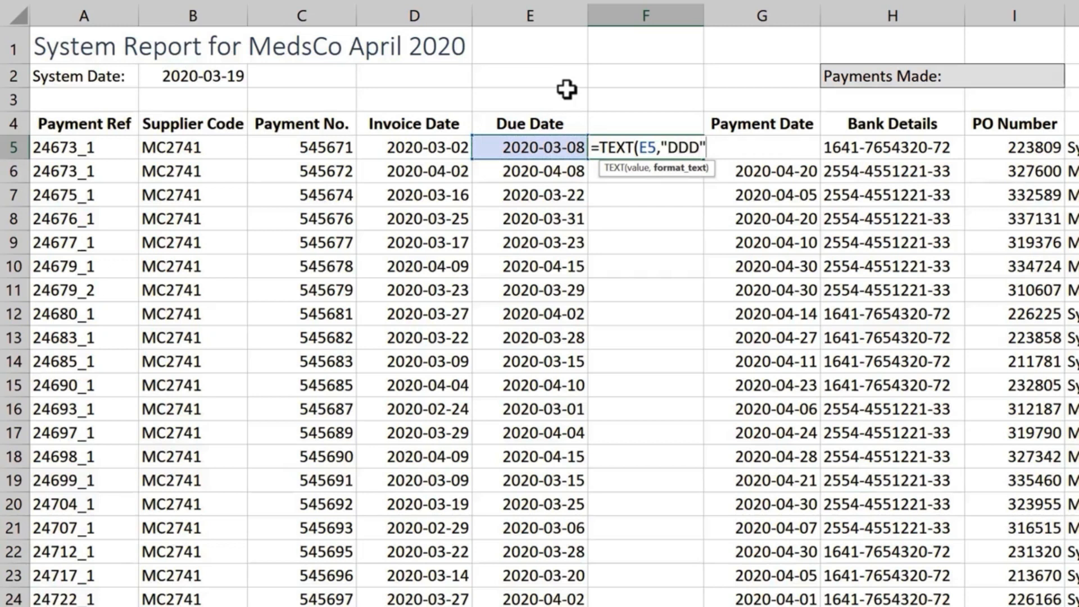
pyautogui.press('Return')
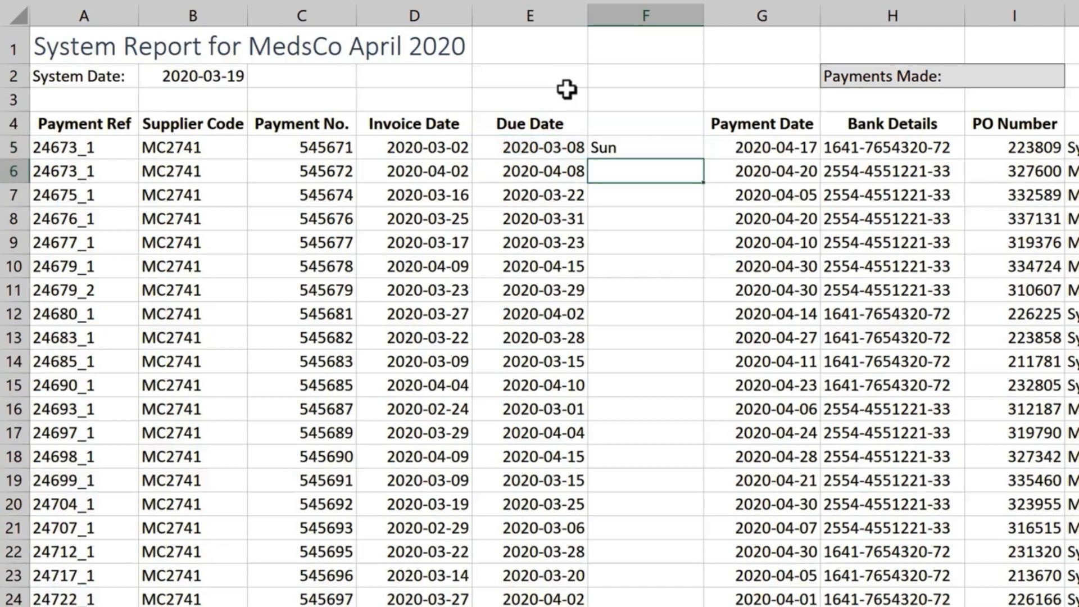
# Fill the F5 weekday formula down the new column beside Due Date.
pyautogui.click(640, 141)
pyautogui.doubleClick(704, 159)
pyautogui.click(632, 115)
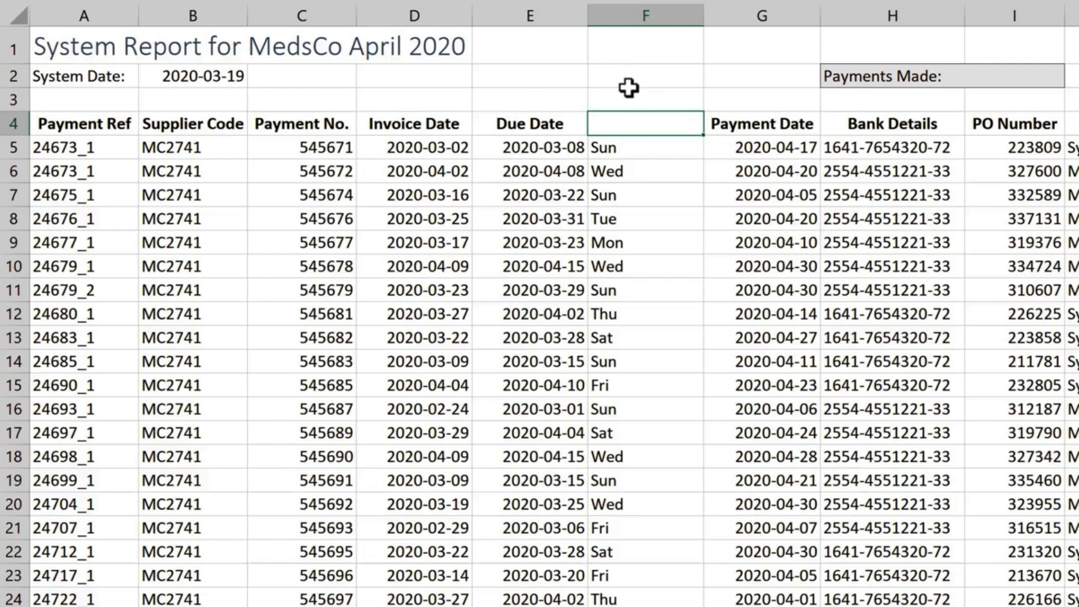
# Replace the E5 due date formula with =WORKDAY(D5,6) to count six working days from the invoice date.
pyautogui.click(556, 145)
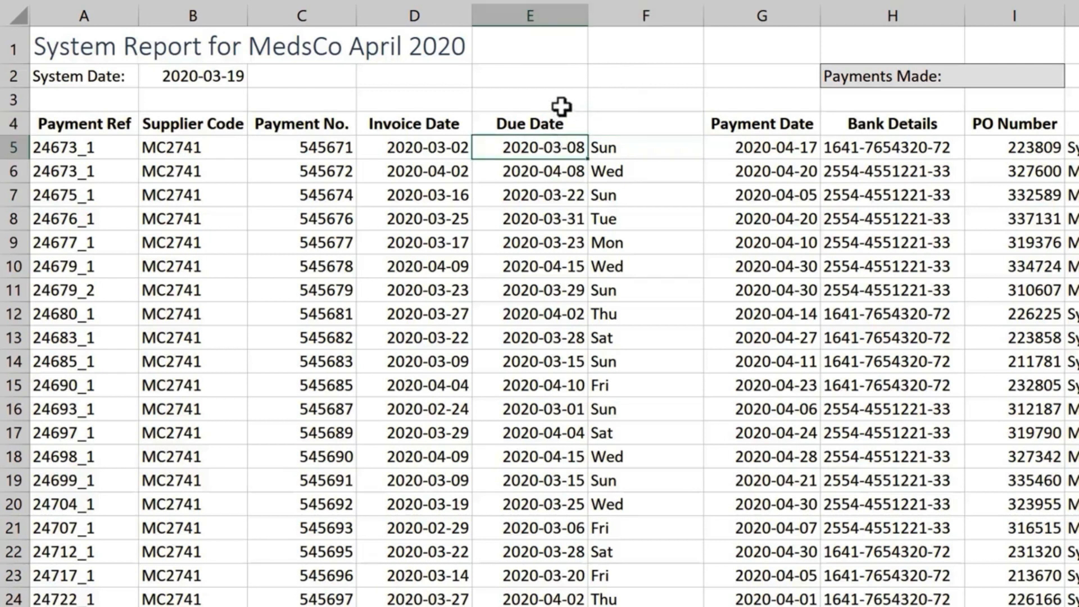
pyautogui.write('=')
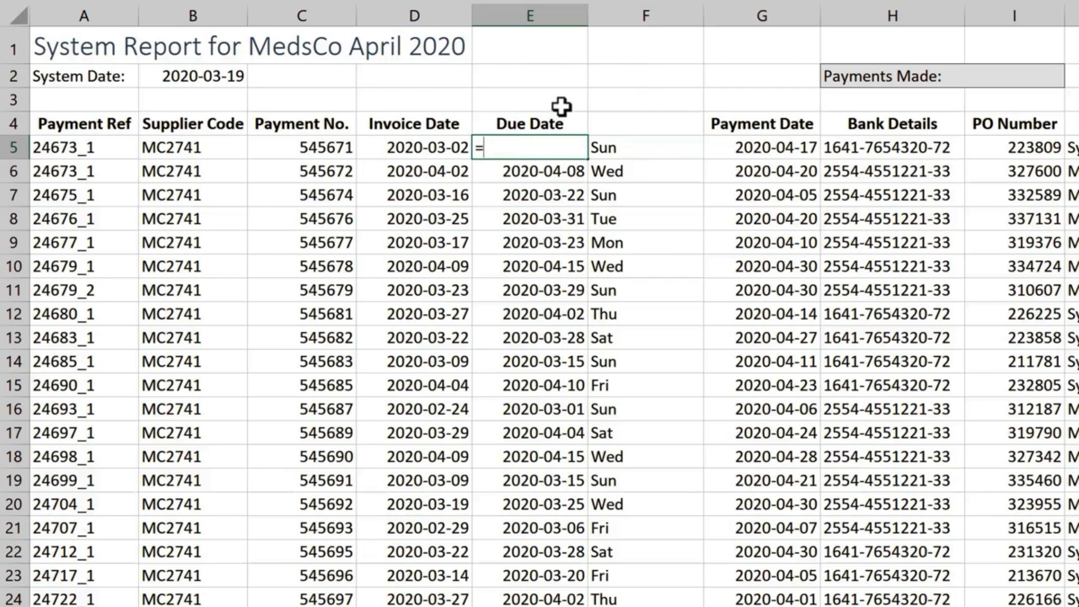
pyautogui.write('work')
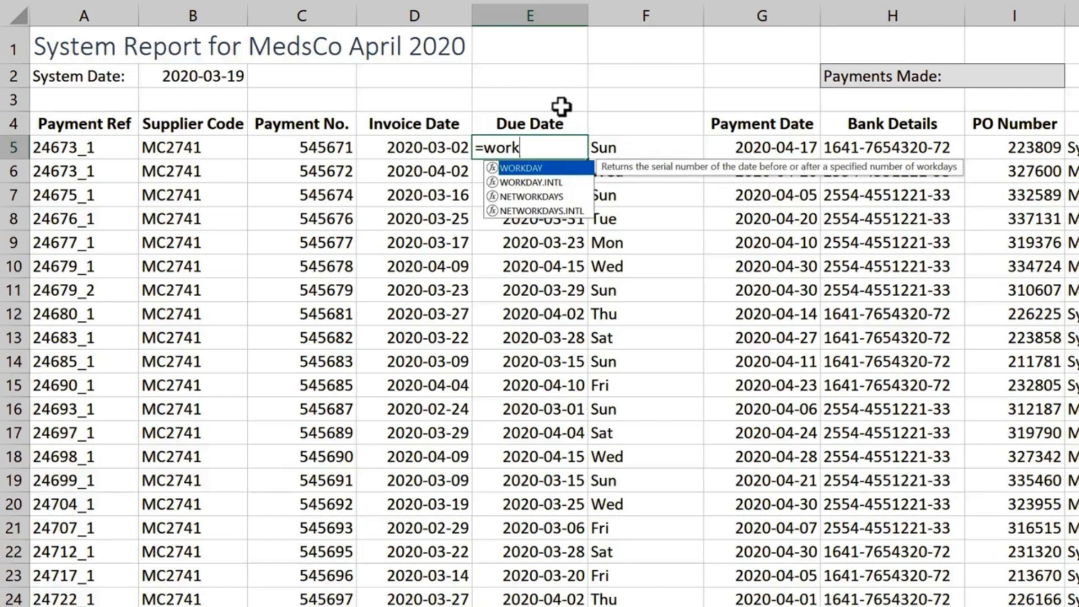
pyautogui.press('Tab')
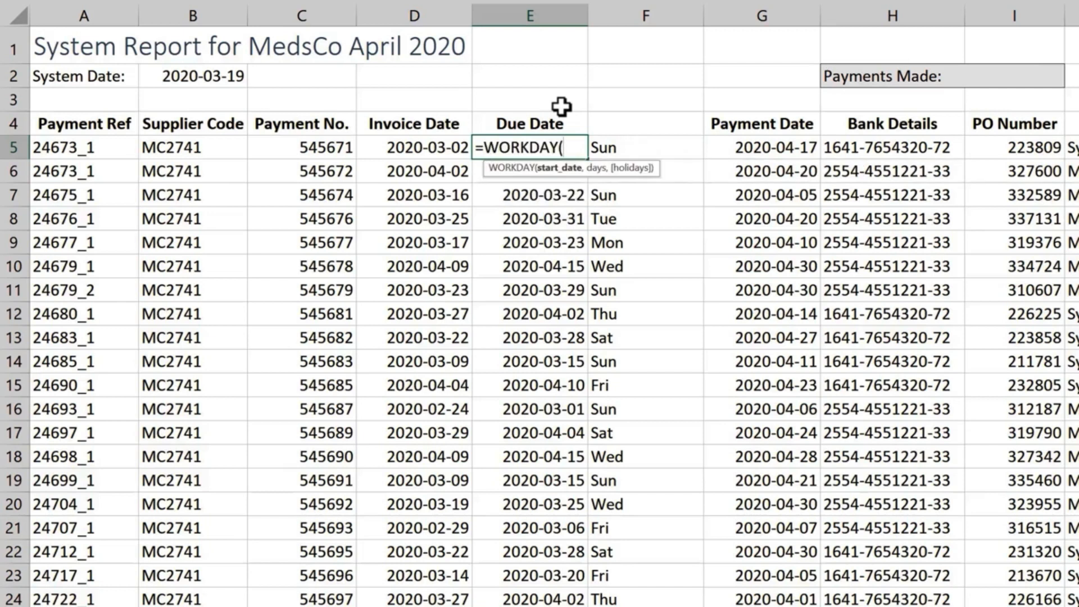
pyautogui.click(450, 148)
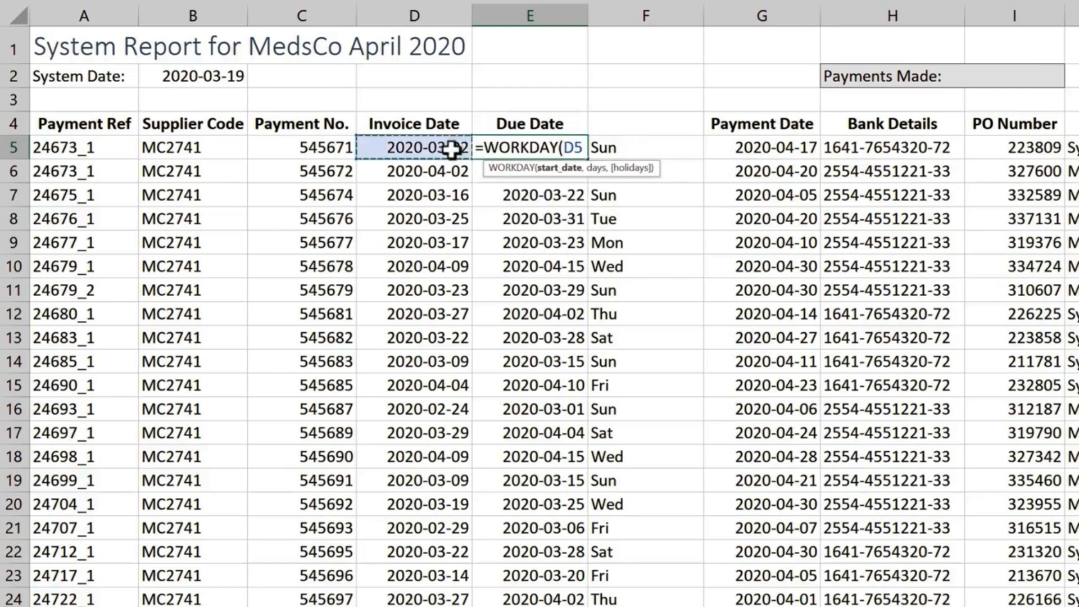
pyautogui.write(',')
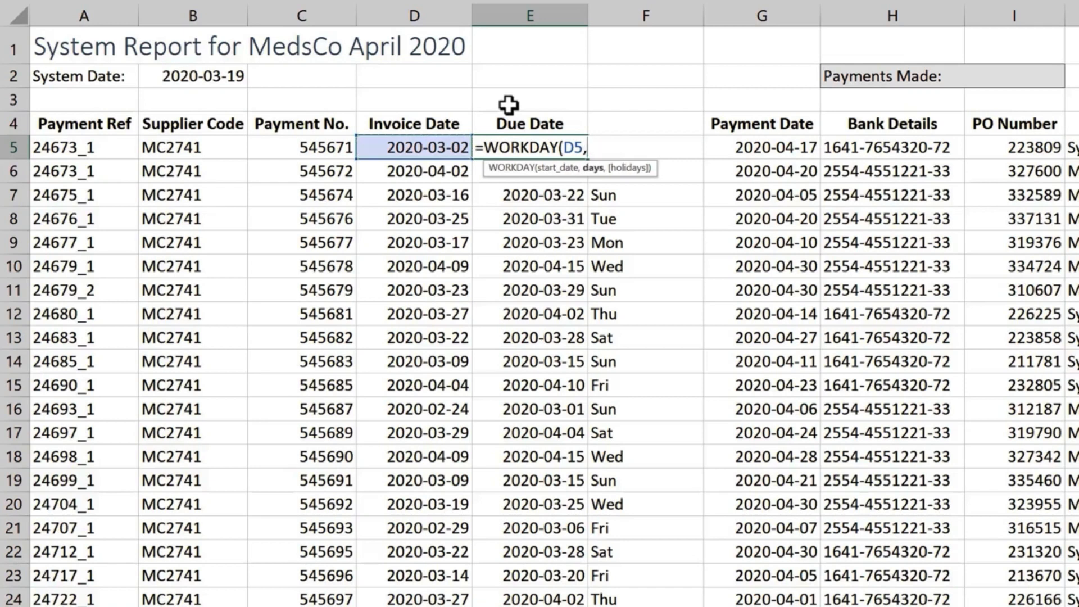
pyautogui.write('6')
pyautogui.write(')')
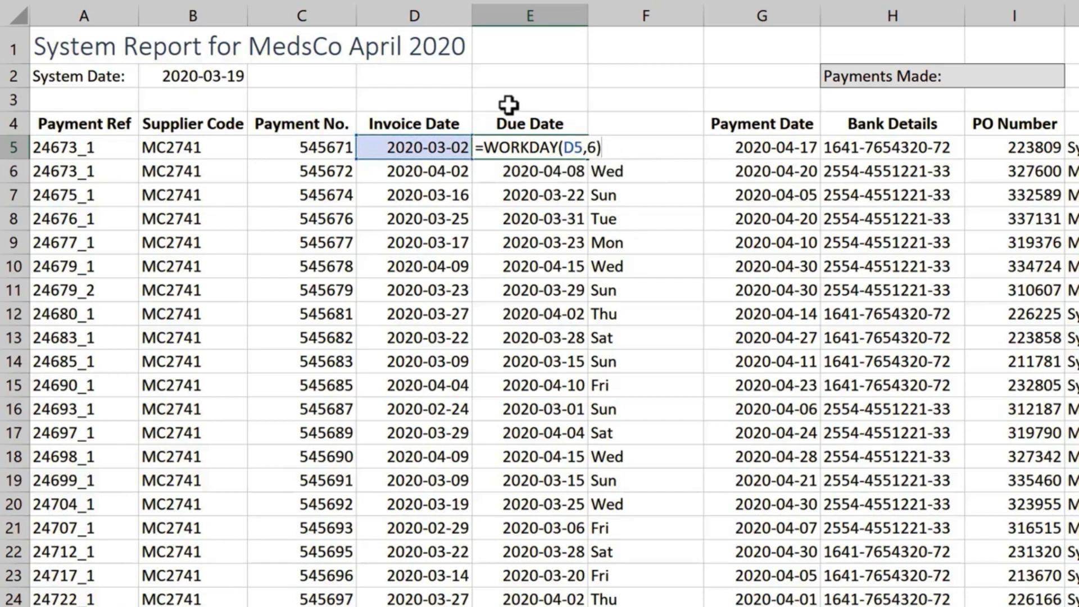
pyautogui.press('Return')
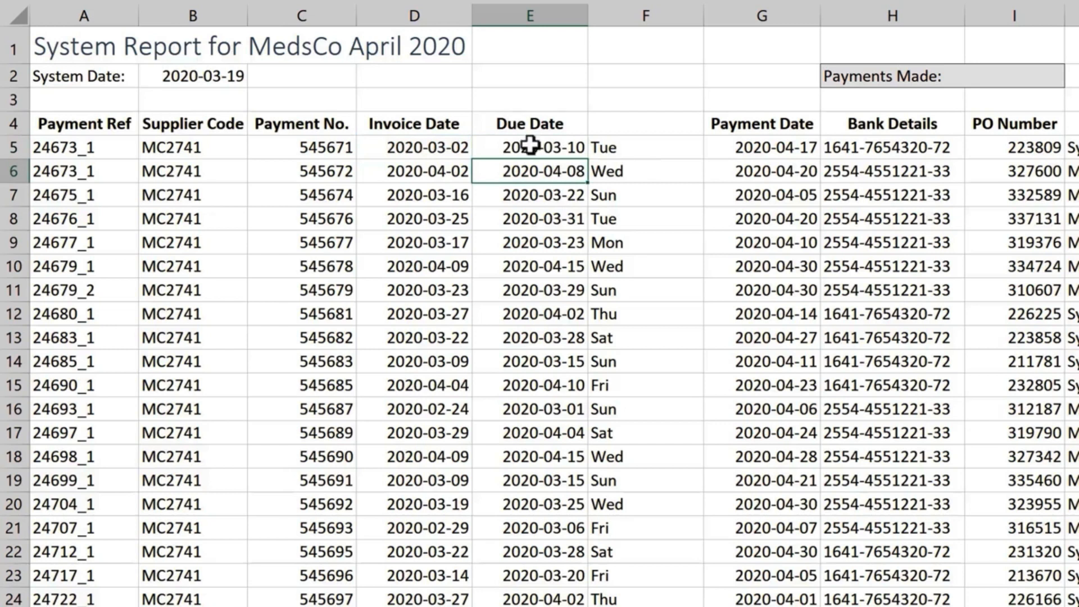
# Fill the E5 WORKDAY formula down the rest of the Due Date column.
pyautogui.click(574, 155)
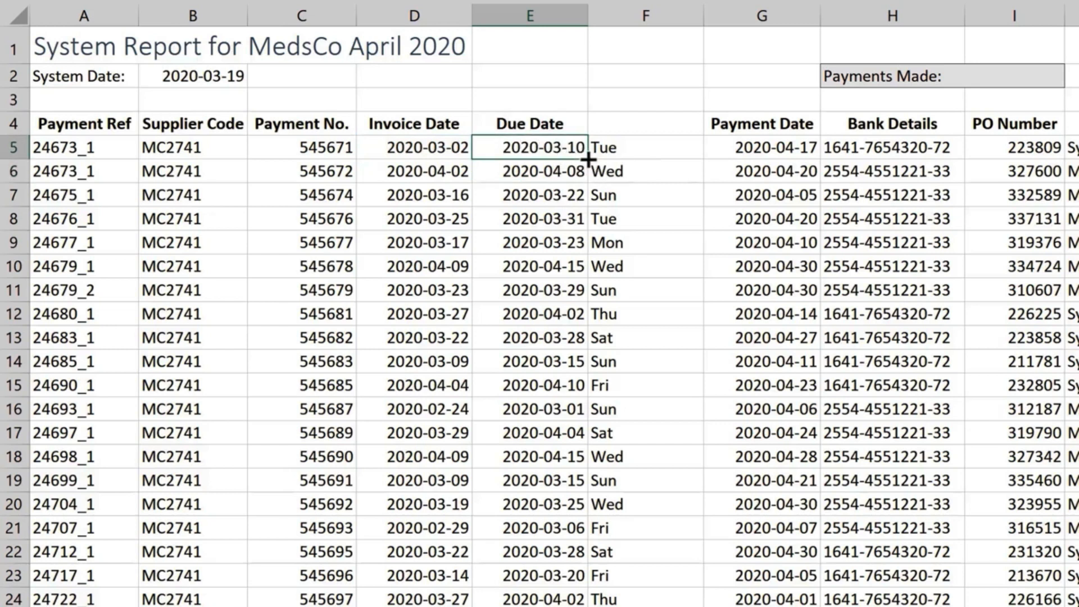
pyautogui.doubleClick(587, 159)
pyautogui.click(567, 101)
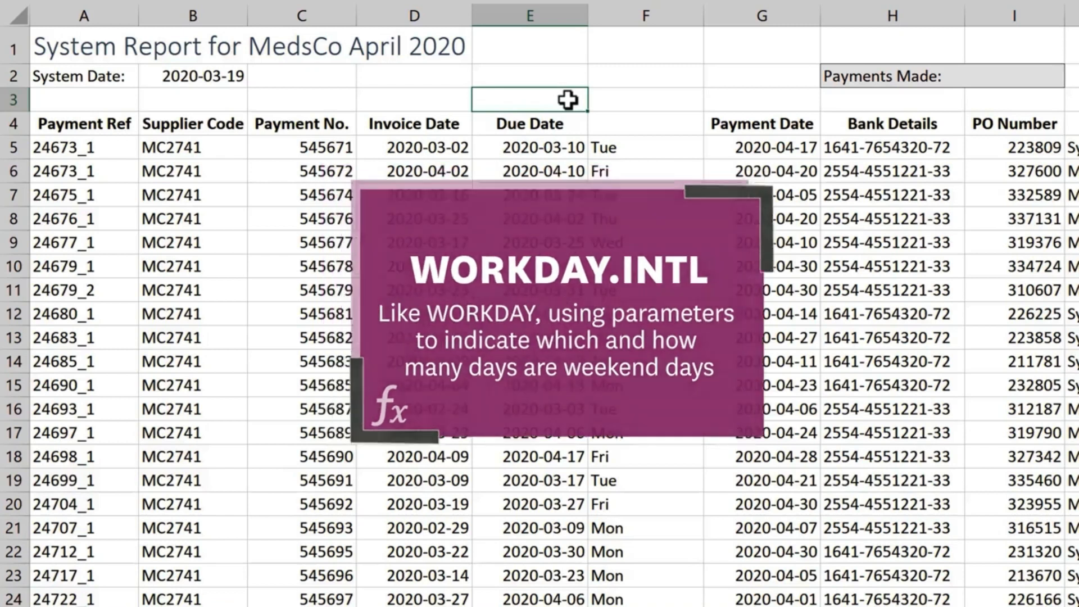
# Replace the E5 due date formula with =WORKDAY.INTL(D5,6,"0100001") to treat Tuesdays and Sundays as non-working days.
pyautogui.click(548, 146)
pyautogui.write('=work')
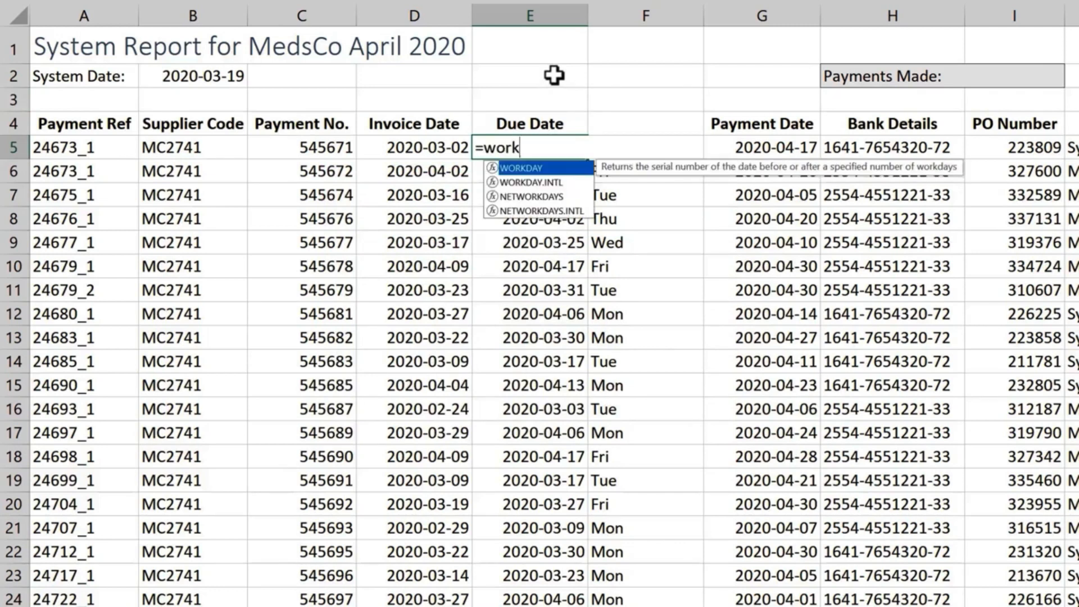
pyautogui.press('Down')
pyautogui.press('Tab')
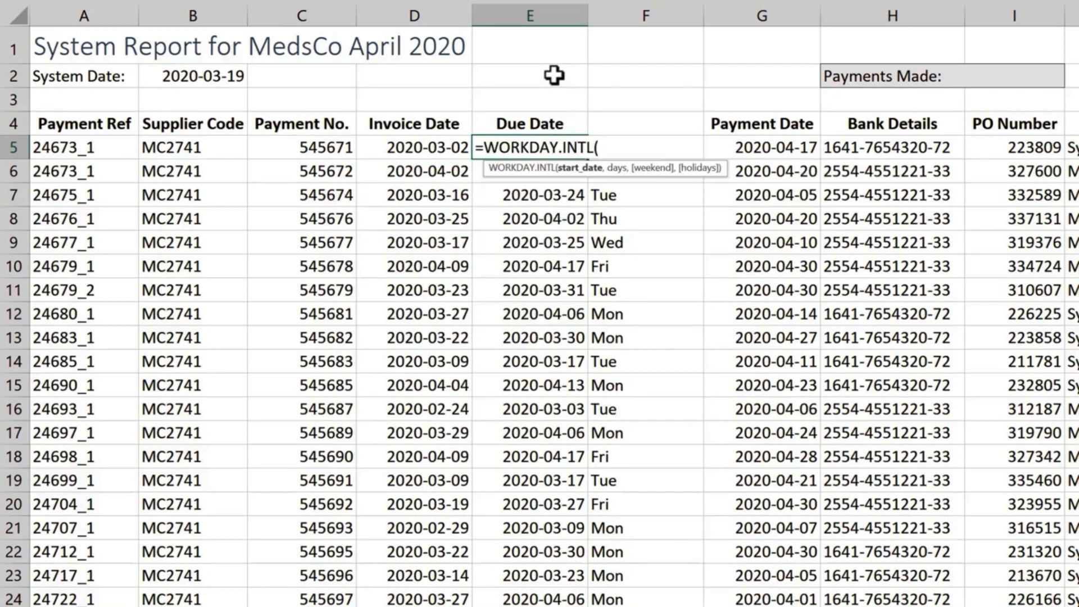
pyautogui.click(455, 148)
pyautogui.write(',6,')
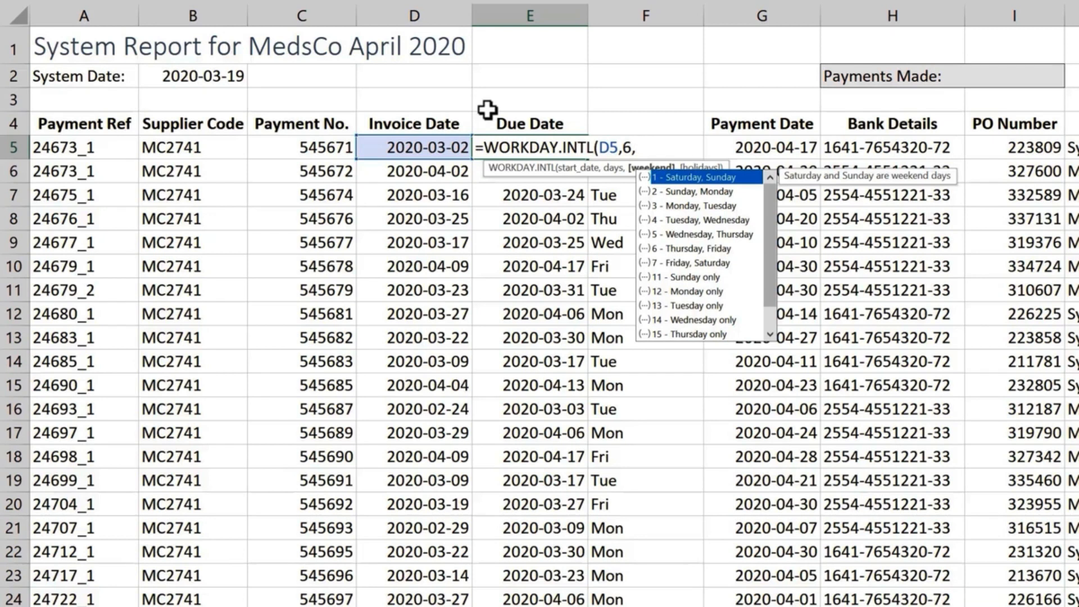
pyautogui.write('"')
pyautogui.write('010000')
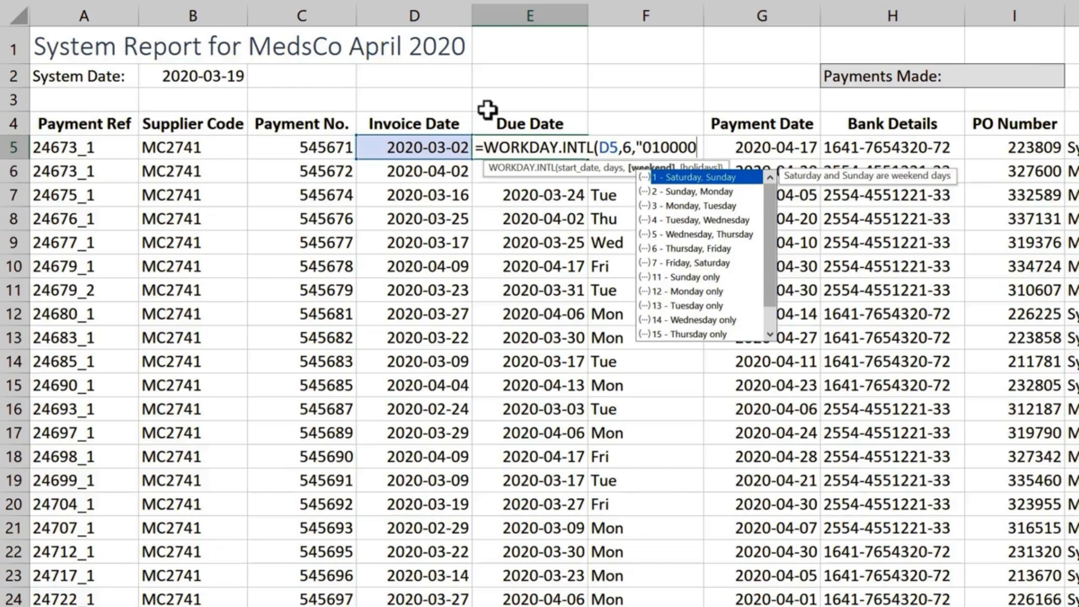
pyautogui.write('1')
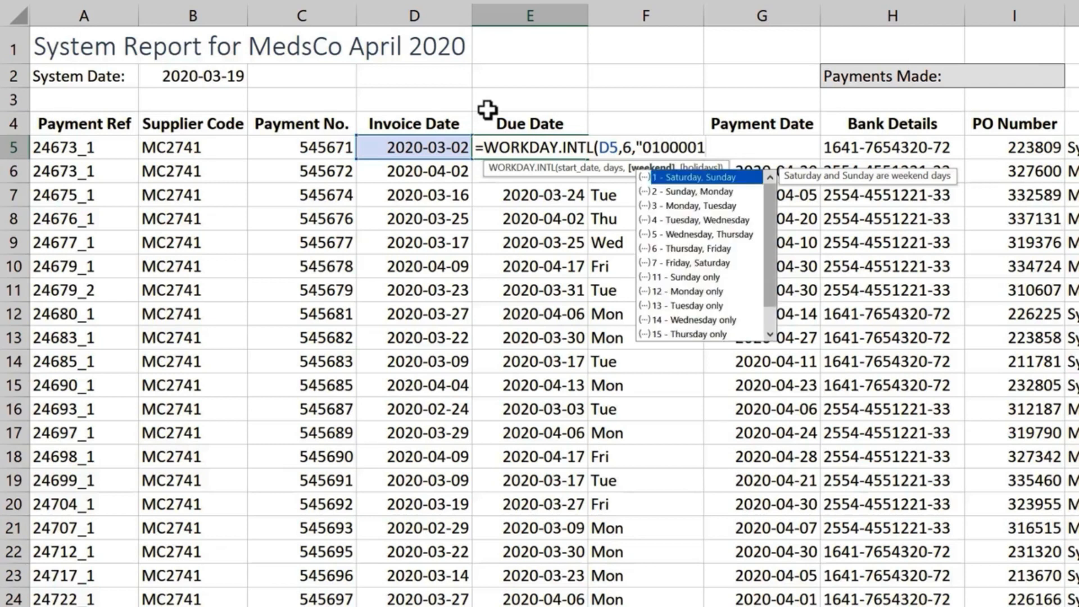
pyautogui.write('"')
pyautogui.press('Return')
# Fill the E5 WORKDAY.INTL formula down the rest of the Due Date column.
pyautogui.press('Up')
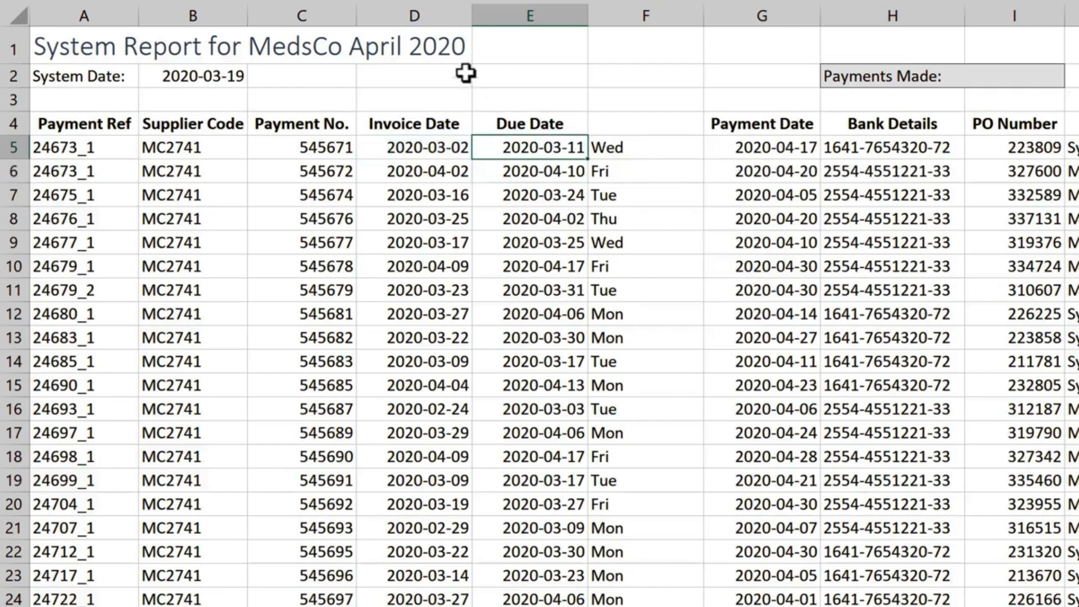
pyautogui.doubleClick(587, 159)
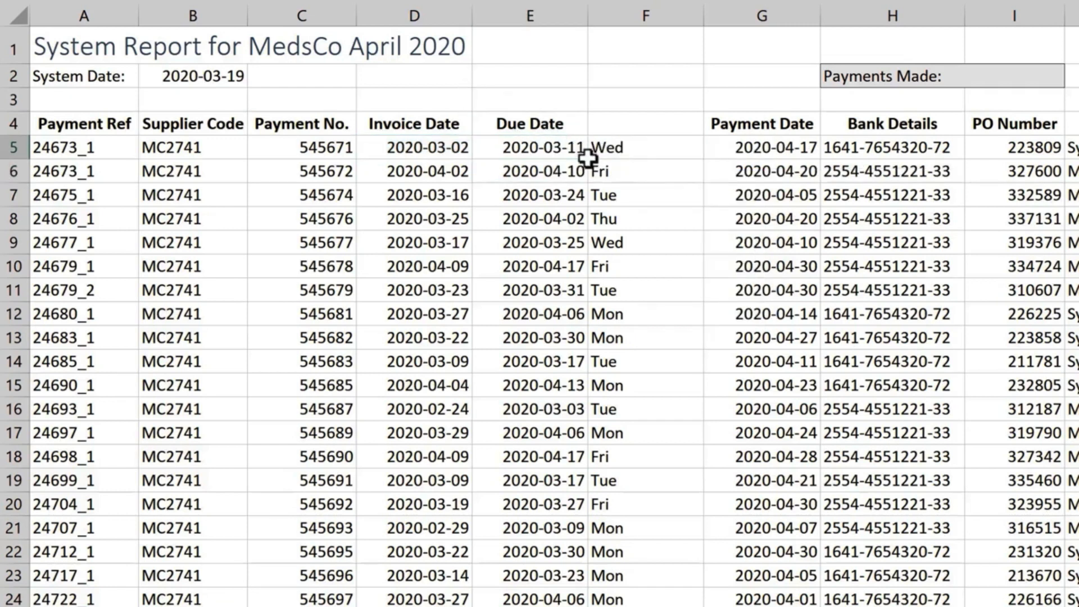
pyautogui.click(585, 150)
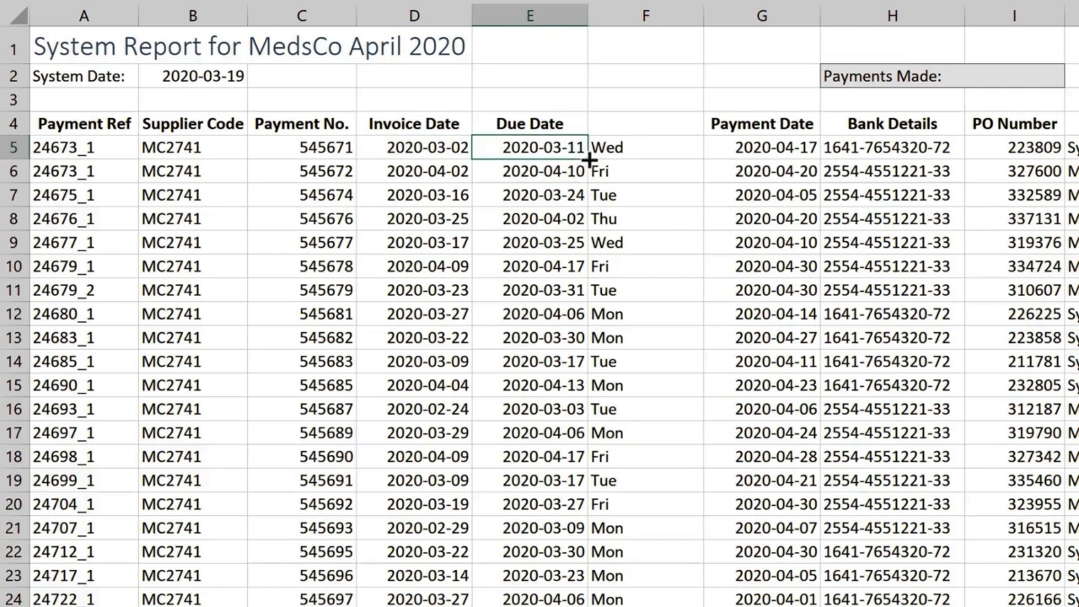
pyautogui.doubleClick(589, 160)
pyautogui.click(572, 106)
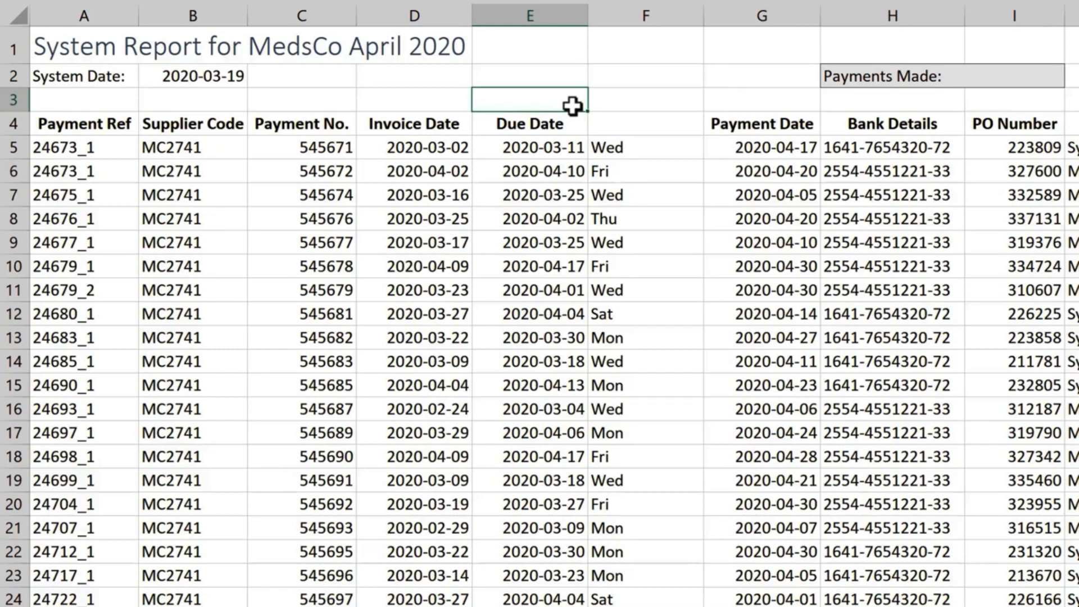
# Add DATE(2020,4,10) as the holidays argument of the WORKDAY.INTL formula in E6.
pyautogui.click(556, 169)
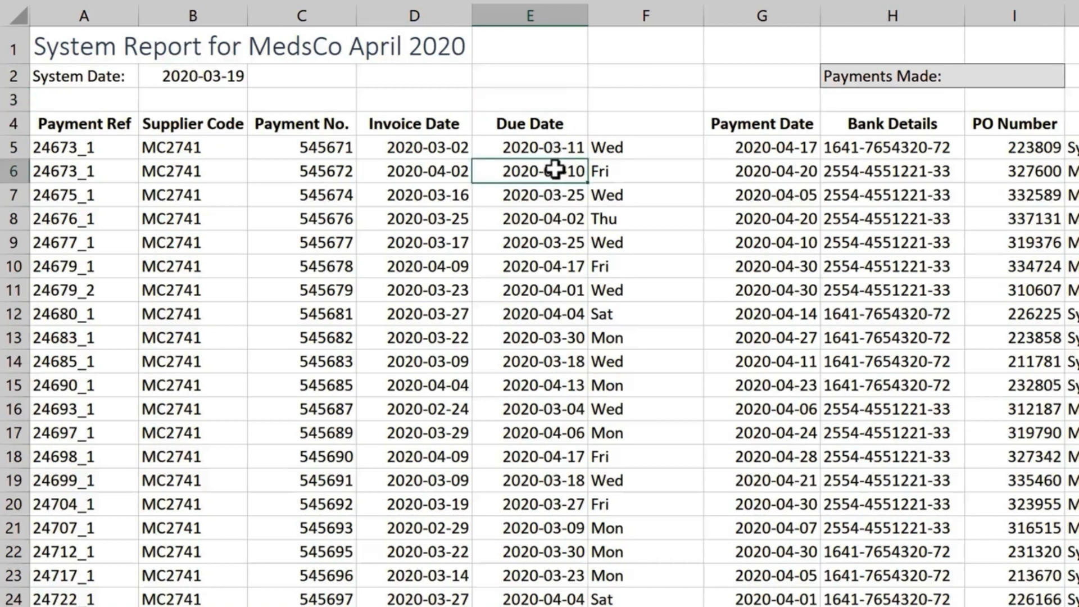
pyautogui.doubleClick(555, 170)
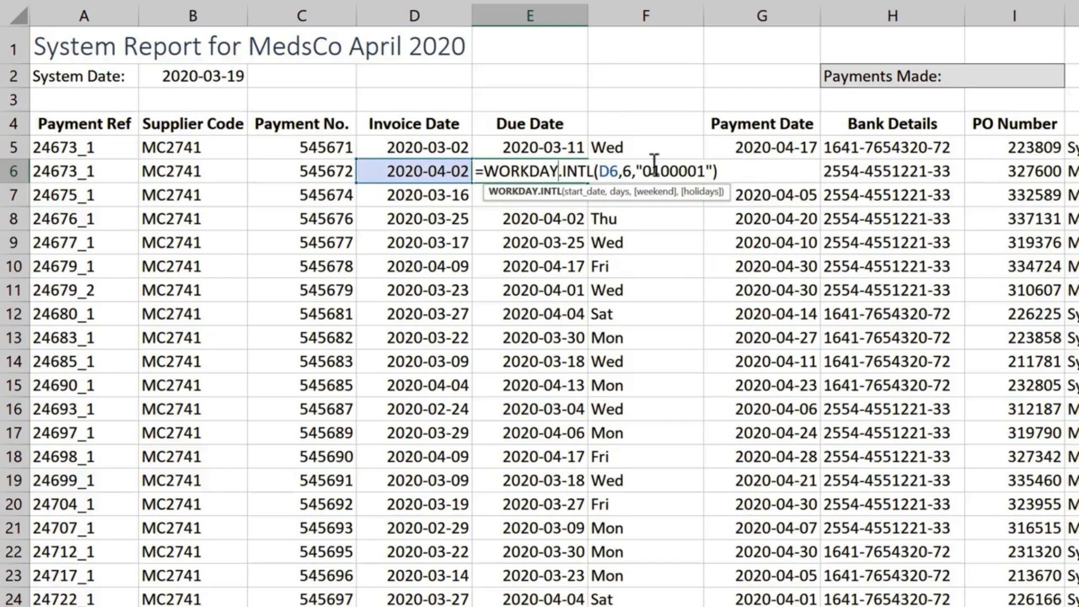
pyautogui.click(713, 170)
pyautogui.write(',')
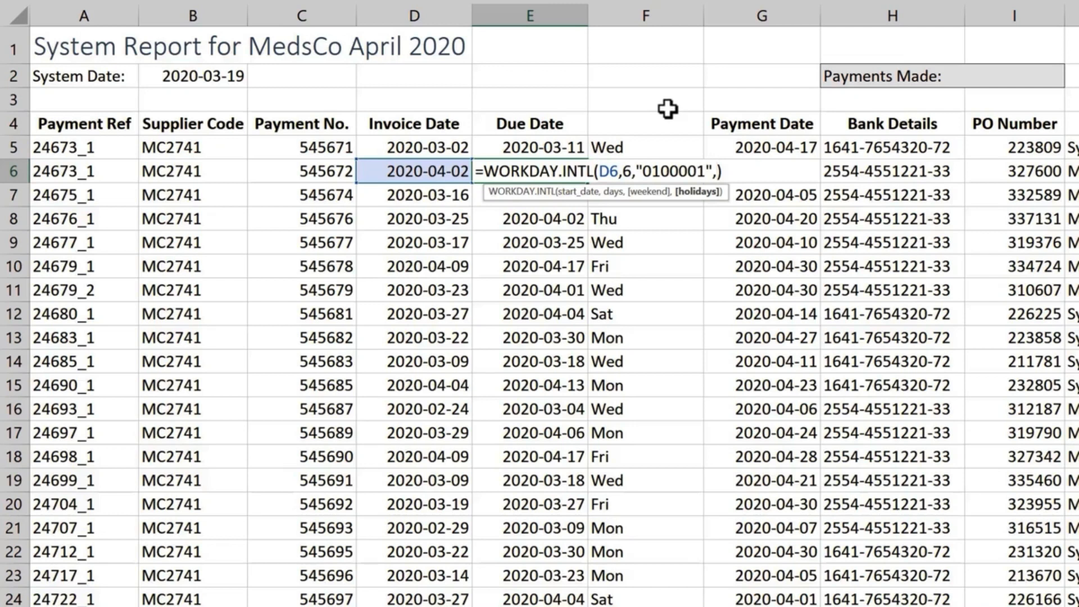
pyautogui.write('date')
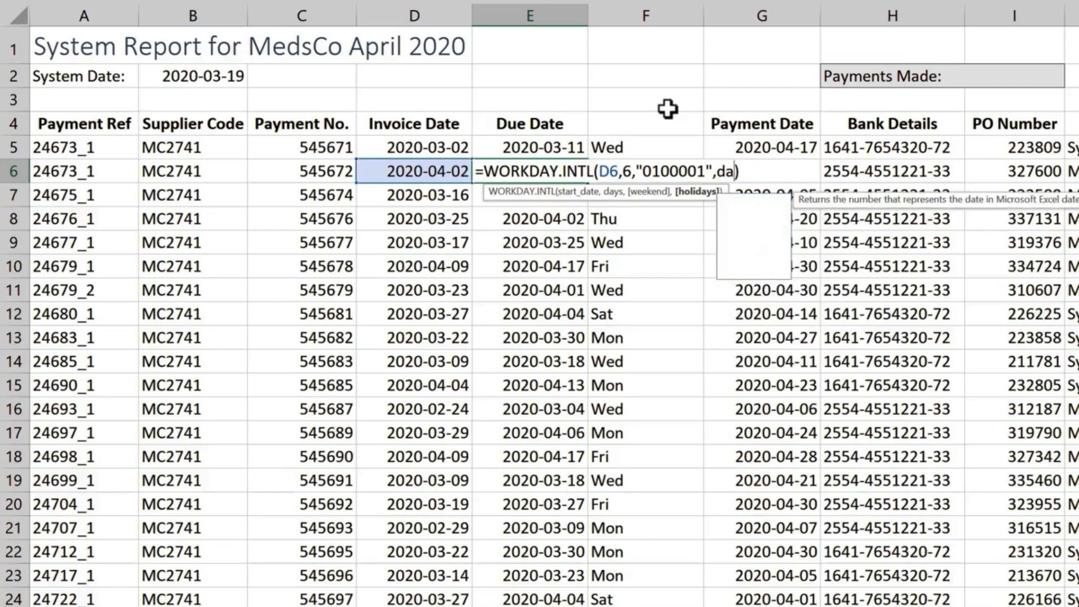
pyautogui.press('Tab')
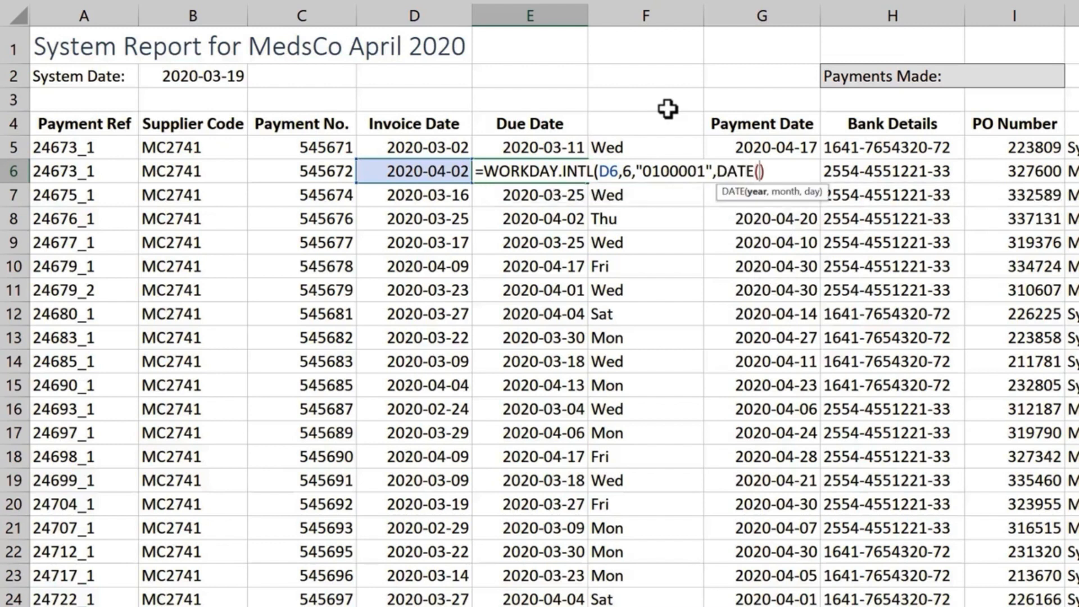
pyautogui.write('2020,4')
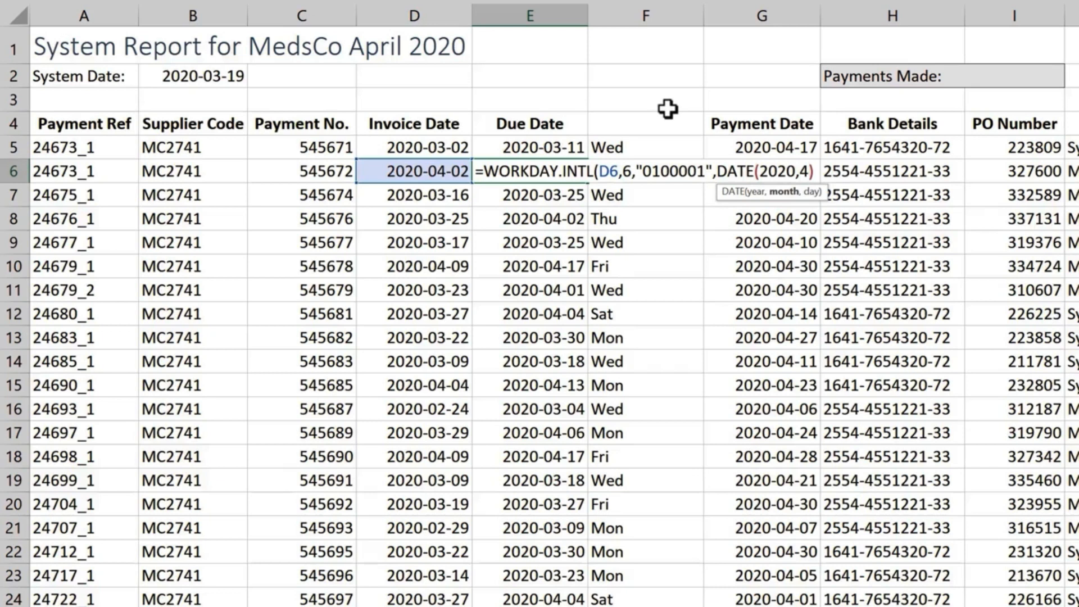
pyautogui.write(',')
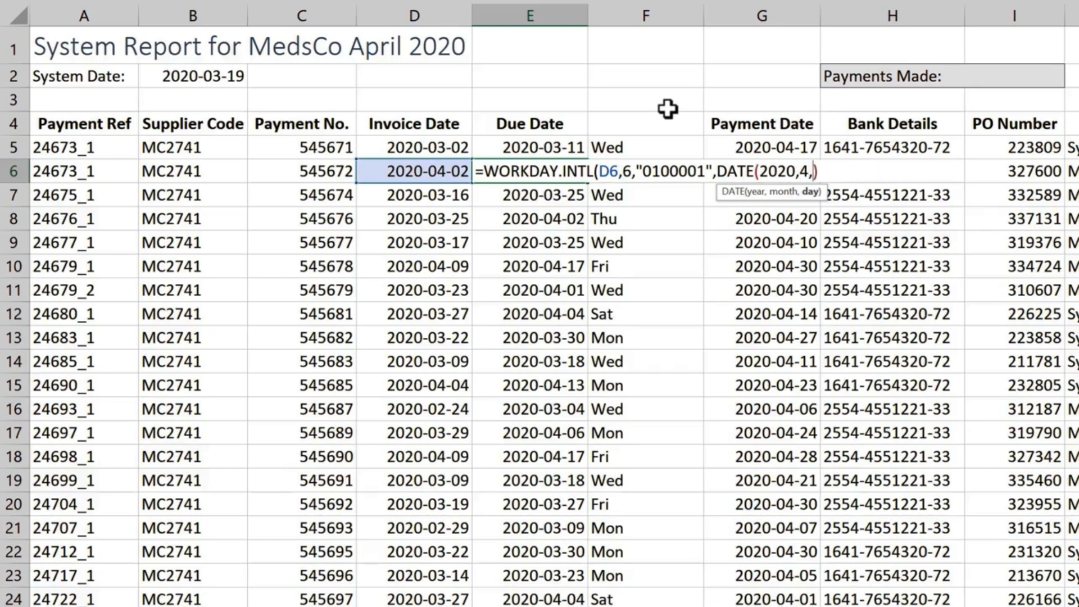
pyautogui.write('10))')
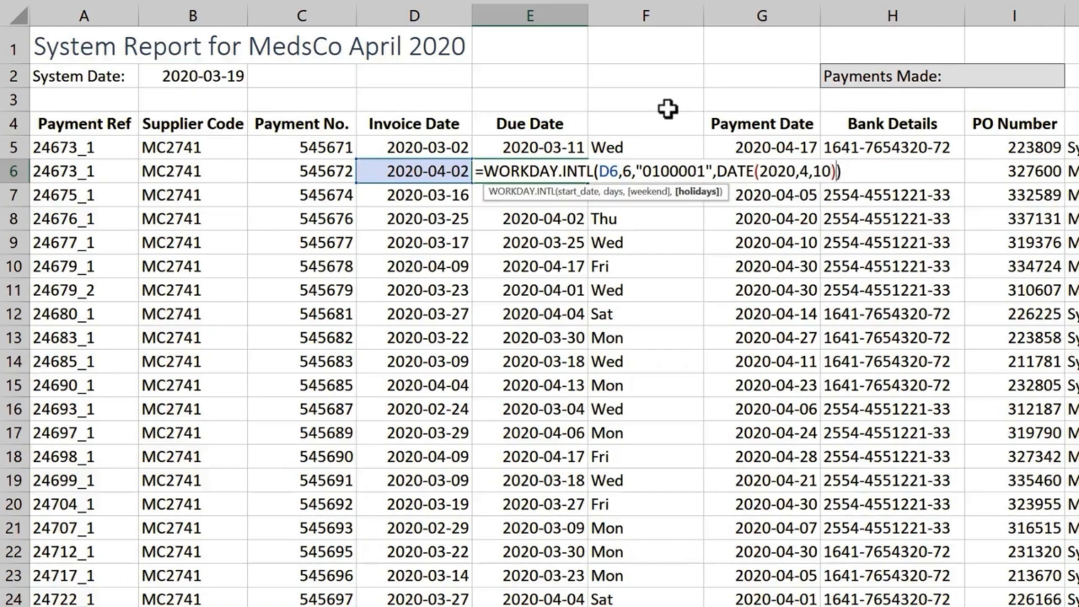
pyautogui.press('Return')
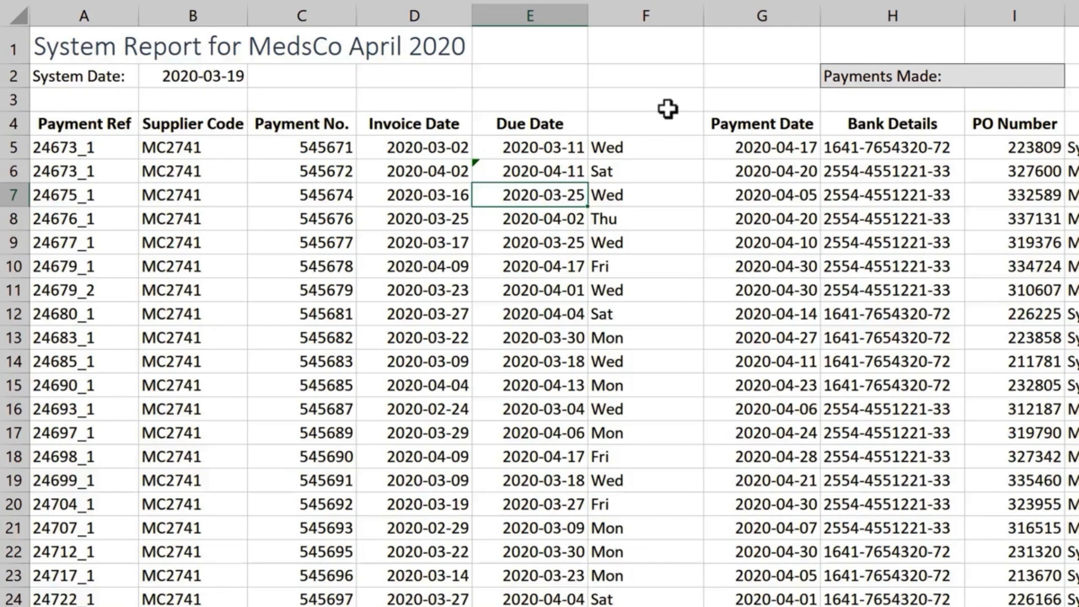
# Add the holiday dates A4:A15 from the NSW Holidays 2020 sheet as the holidays argument of the E5 WORKDAY.INTL formula.
pyautogui.click(559, 146)
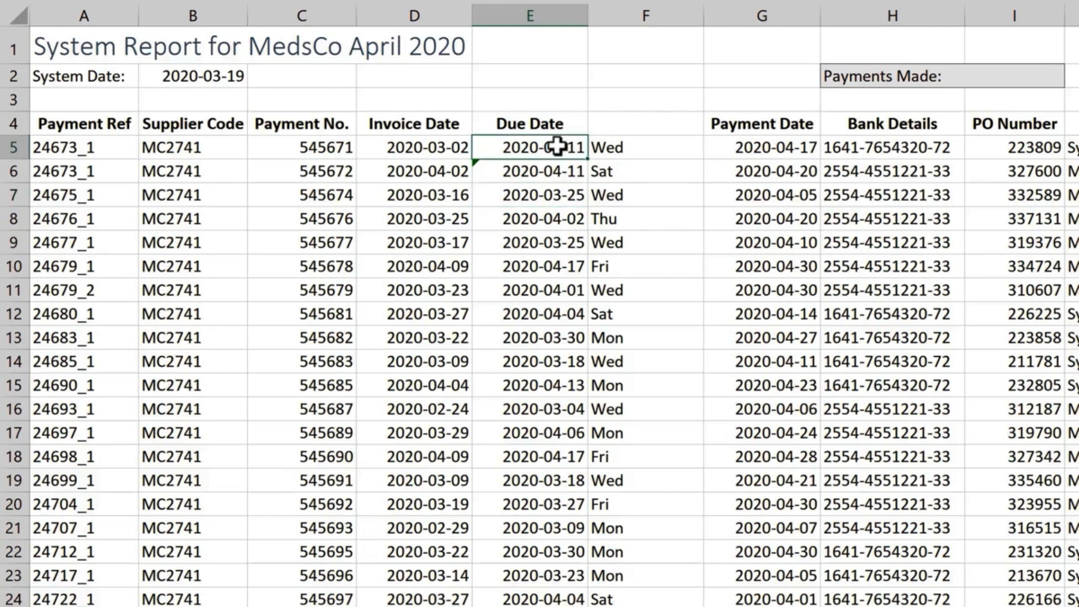
pyautogui.doubleClick(557, 146)
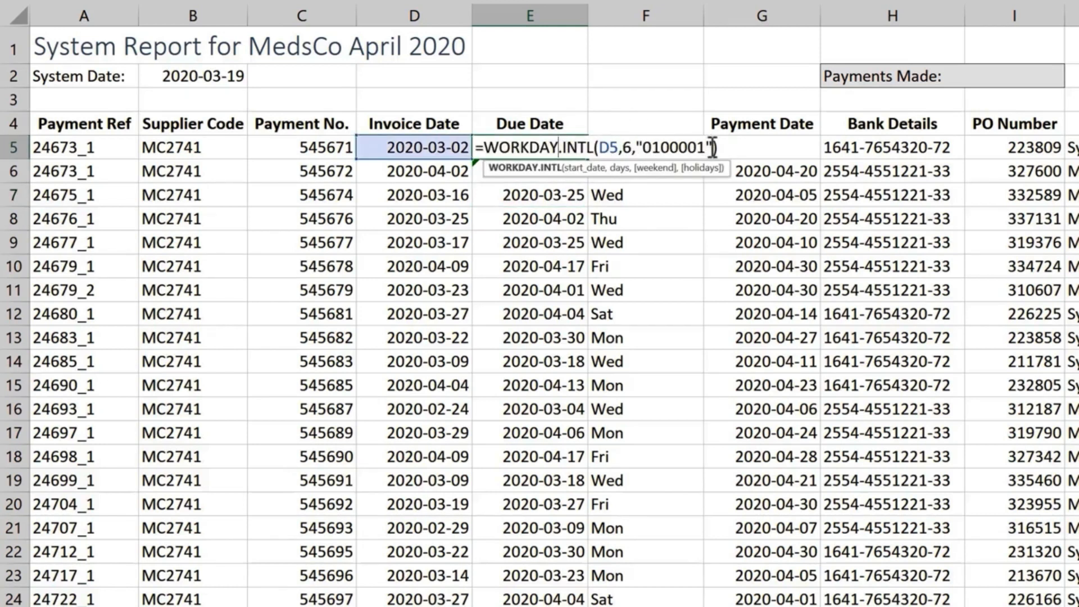
pyautogui.click(712, 147)
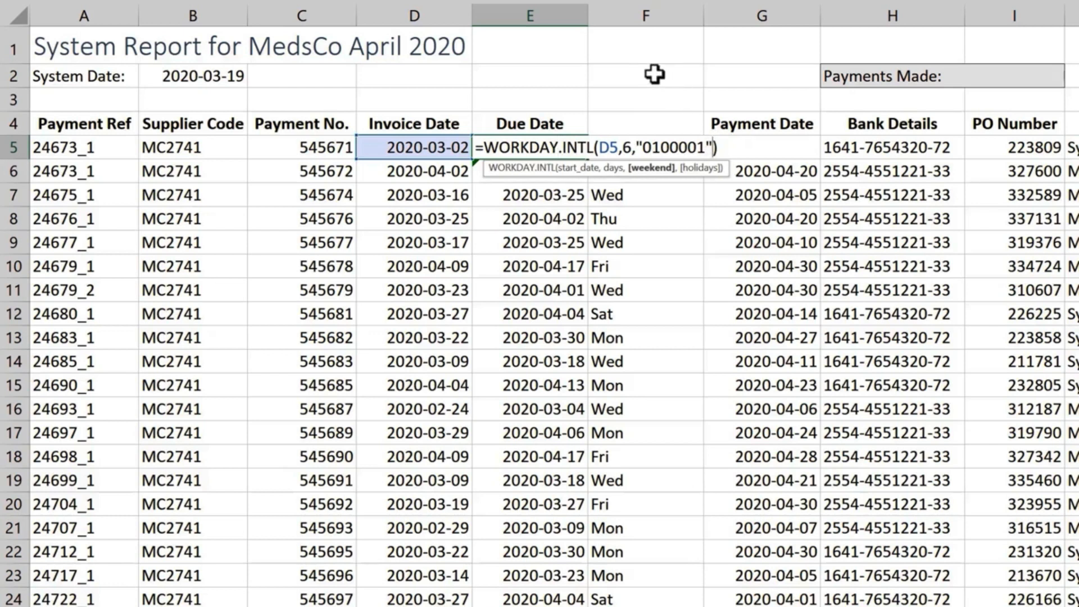
pyautogui.write(',')
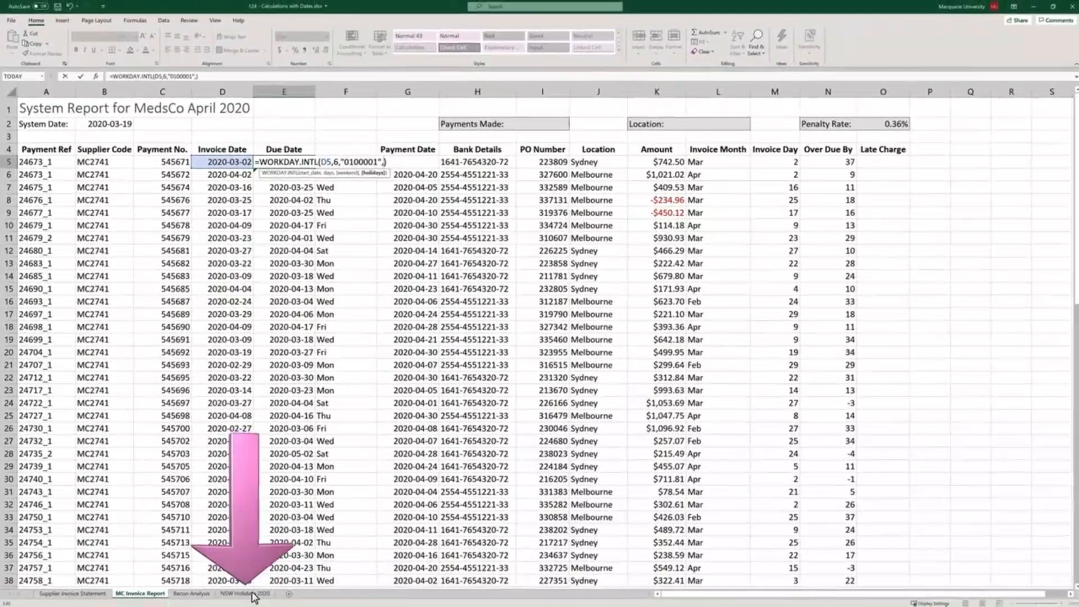
pyautogui.click(253, 591)
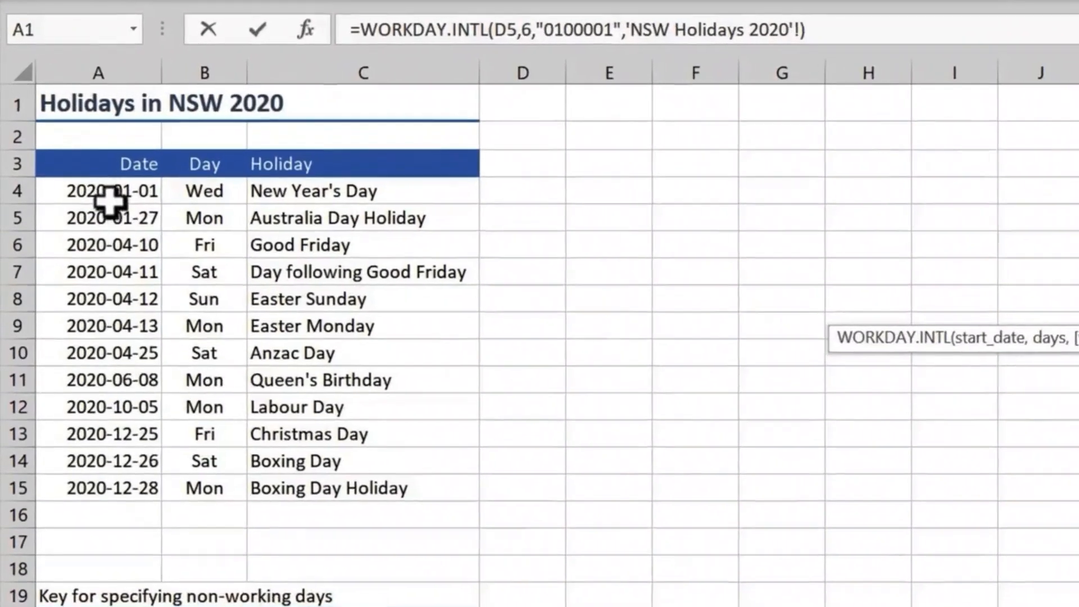
pyautogui.moveTo(73, 167); pyautogui.dragTo(76, 360)
pyautogui.moveTo(113, 485); pyautogui.dragTo(113, 484)
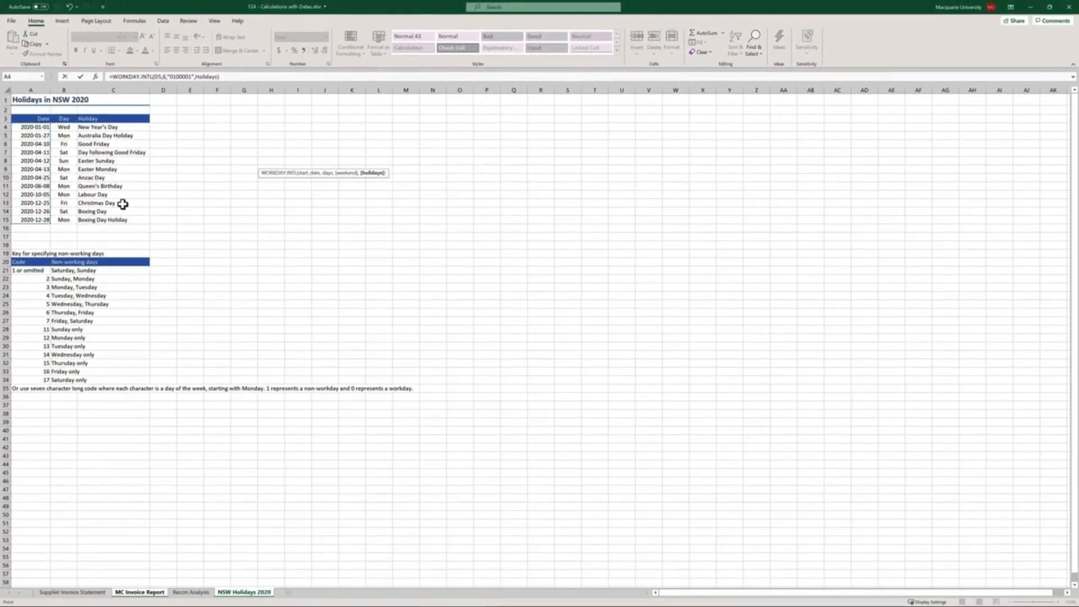
pyautogui.press('Return')
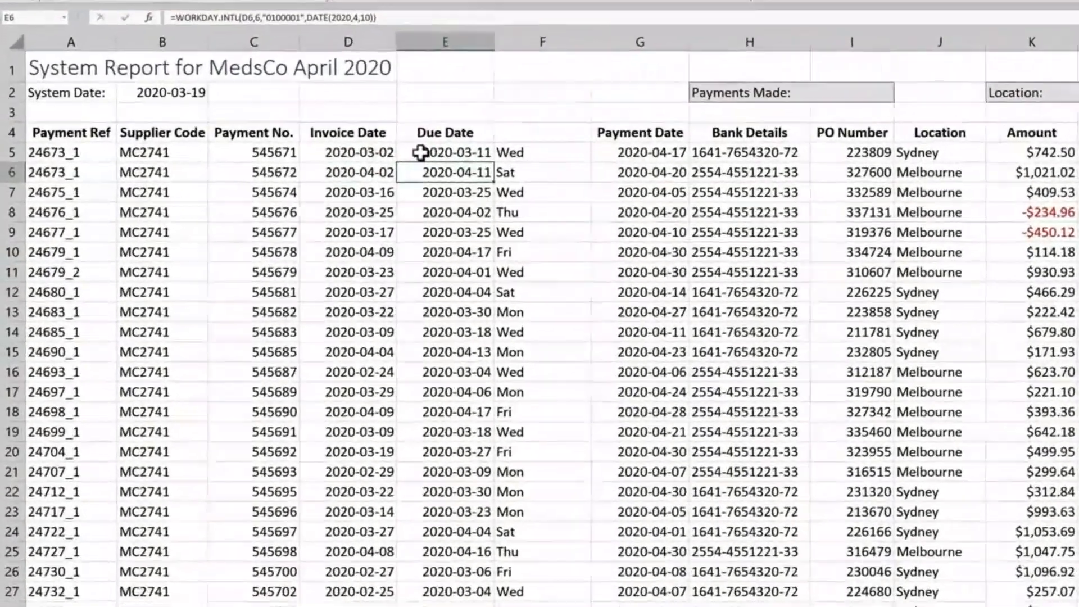
# Fill the E5 formula with its Holidays argument down the rest of the Due Date column.
pyautogui.click(335, 159)
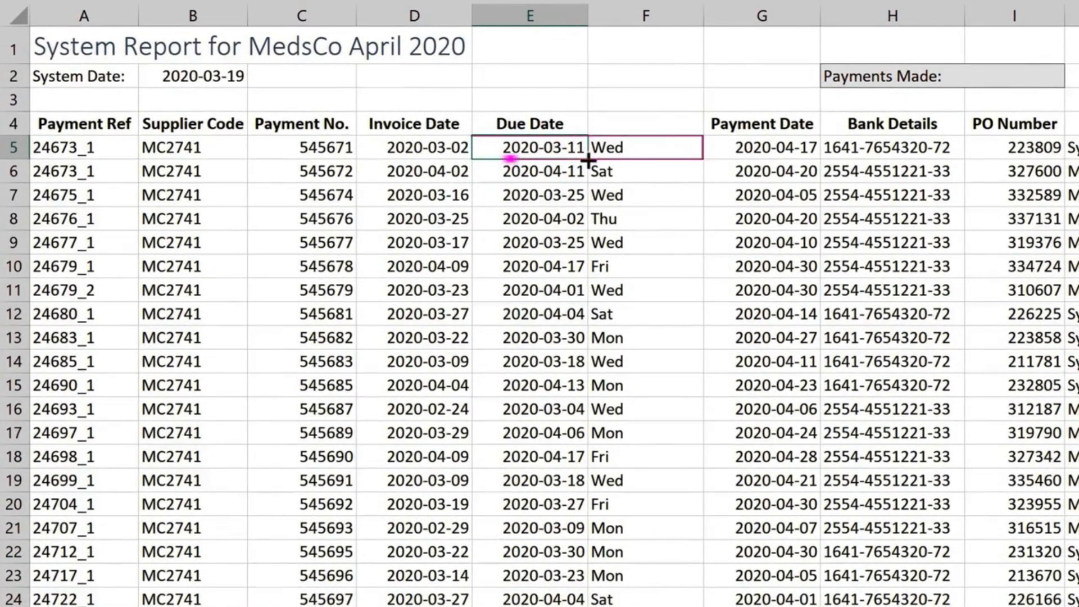
pyautogui.doubleClick(587, 159)
pyautogui.click(446, 147)
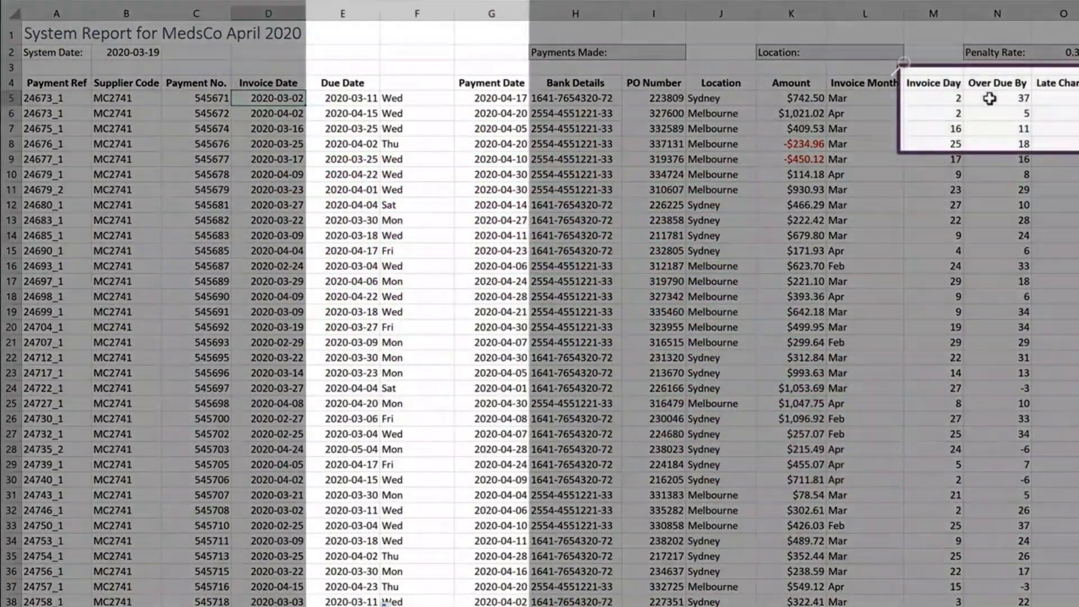
# Start replacing the Over Due By formula in N5 with a function beginning with =ne.
pyautogui.click(990, 99)
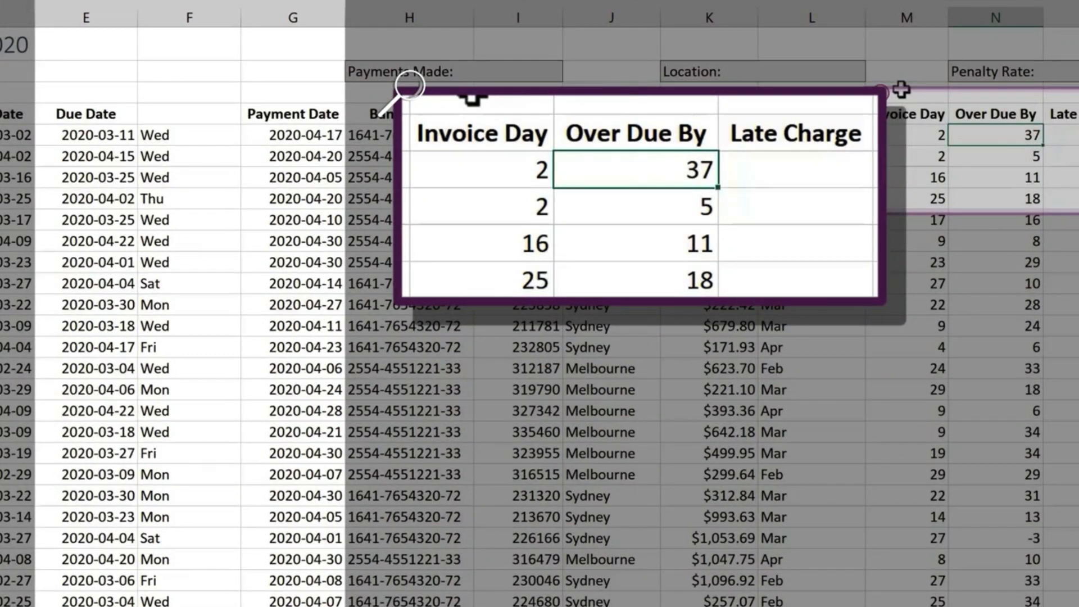
pyautogui.write('=ne')
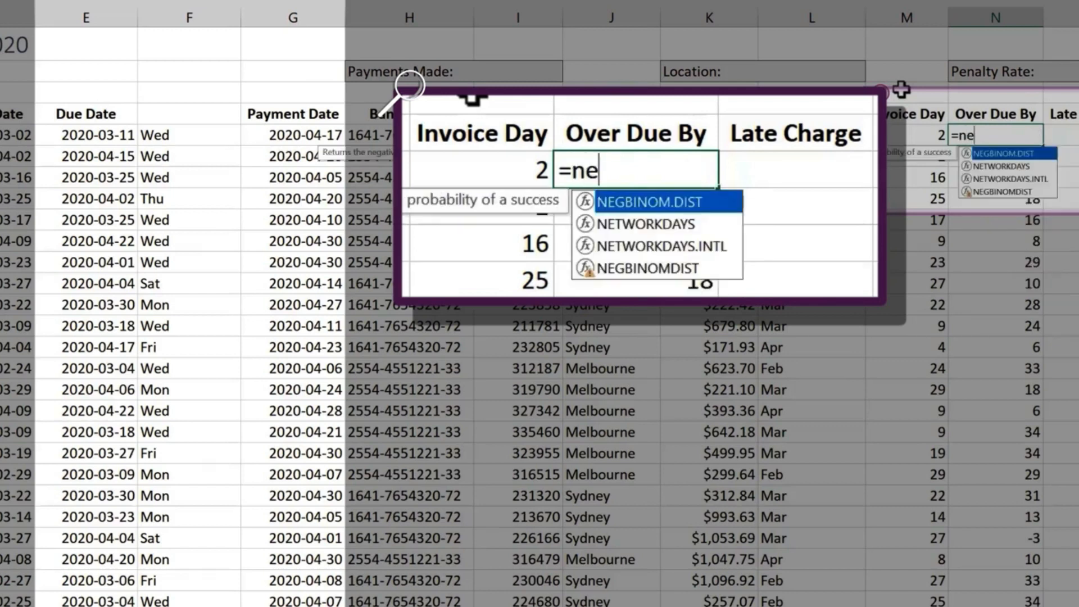
# Complete the first Over Due By formula as =NETWORKDAYS(E5,G5,Holidays), taking the holiday dates from the NSW Holidays 2020 sheet.
pyautogui.write('t')
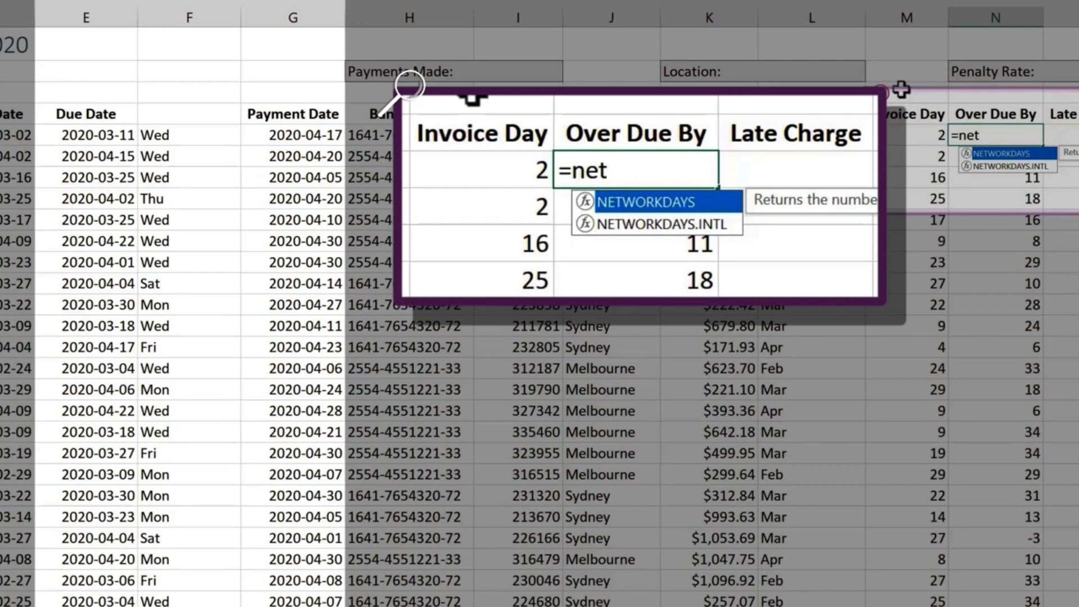
pyautogui.press('Tab')
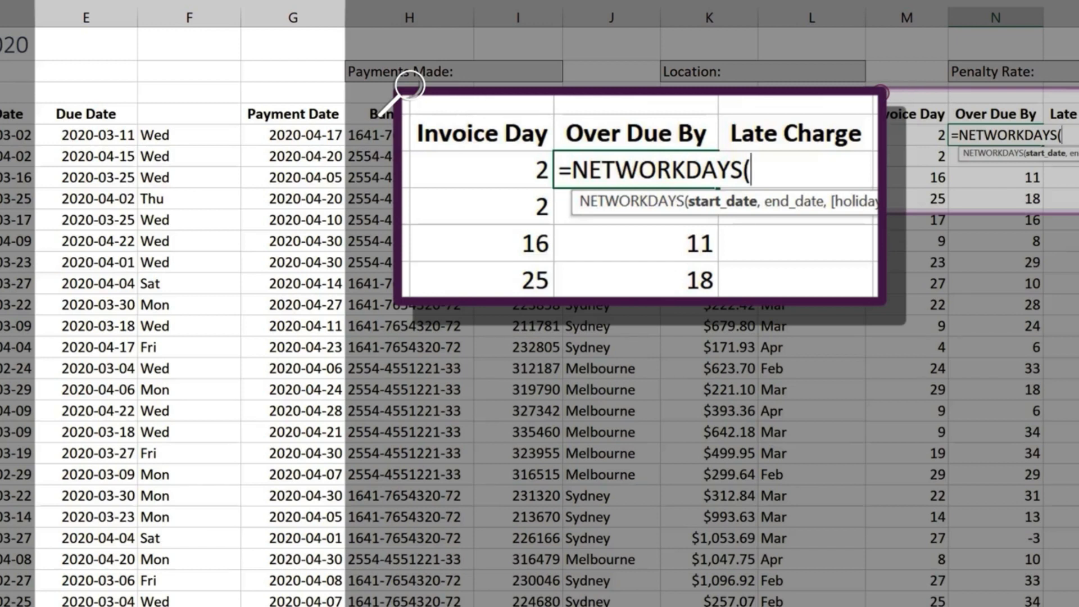
pyautogui.click(117, 136)
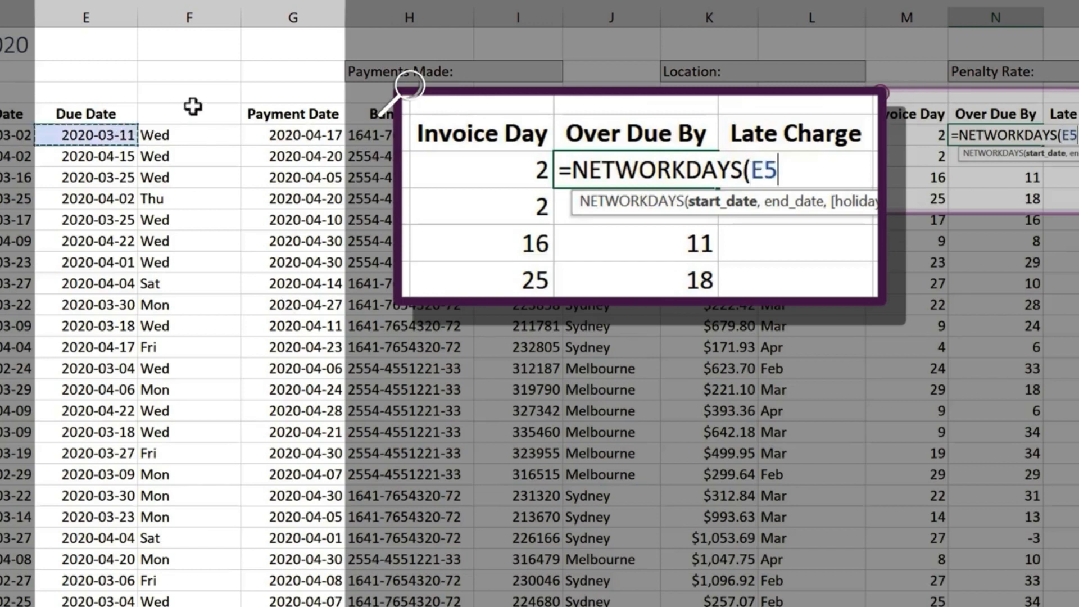
pyautogui.write(',')
pyautogui.click(285, 135)
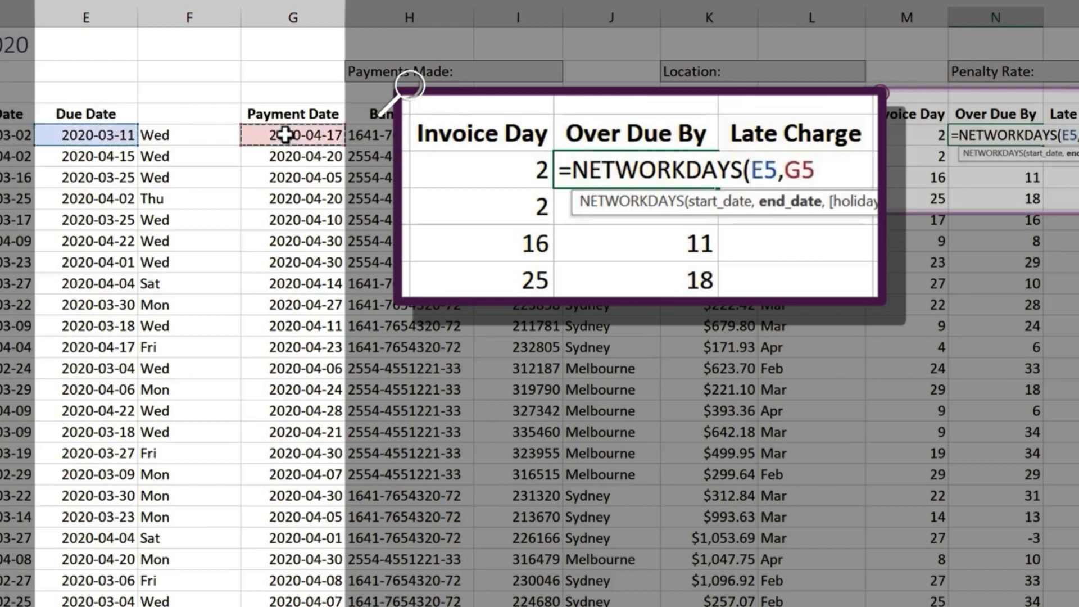
pyautogui.write(',')
pyautogui.click(245, 592)
pyautogui.moveTo(35, 128); pyautogui.dragTo(34, 217)
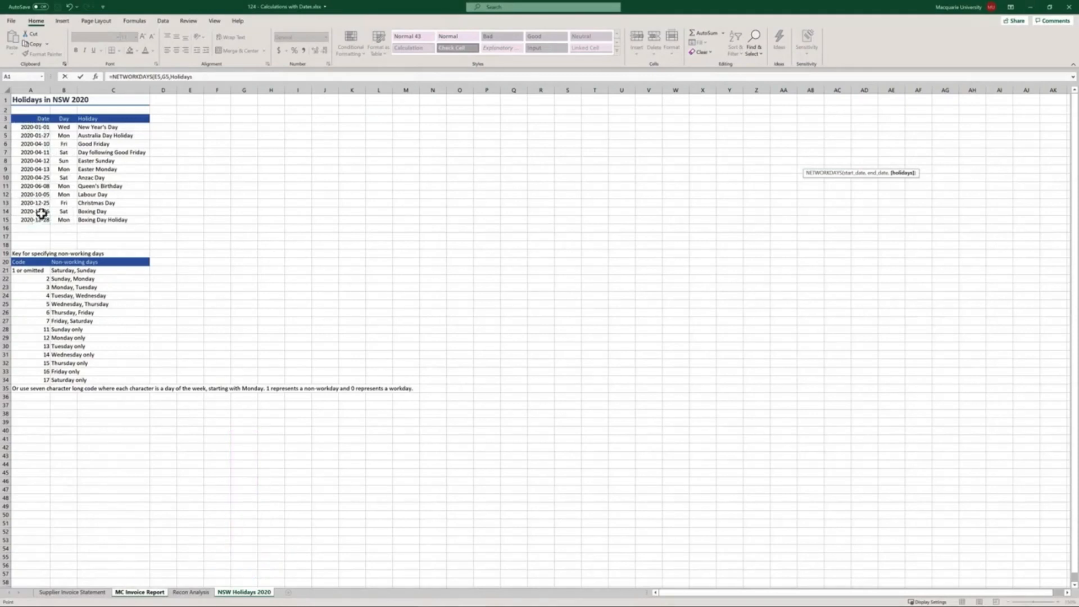
pyautogui.press('Return')
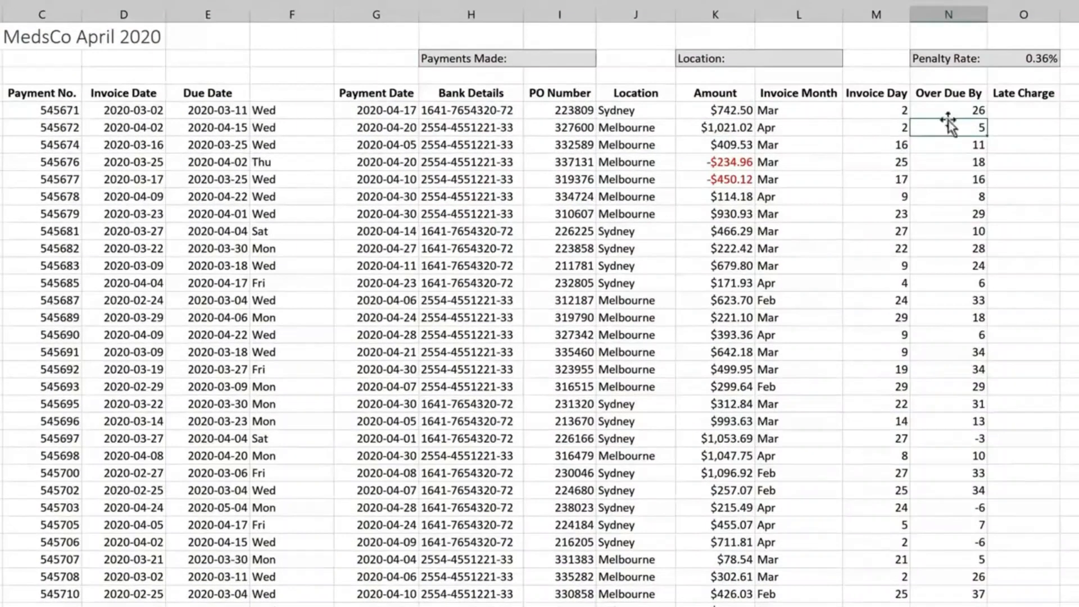
# Copy the NETWORKDAYS formula from the first Over Due By cell down the whole column.
pyautogui.click(955, 111)
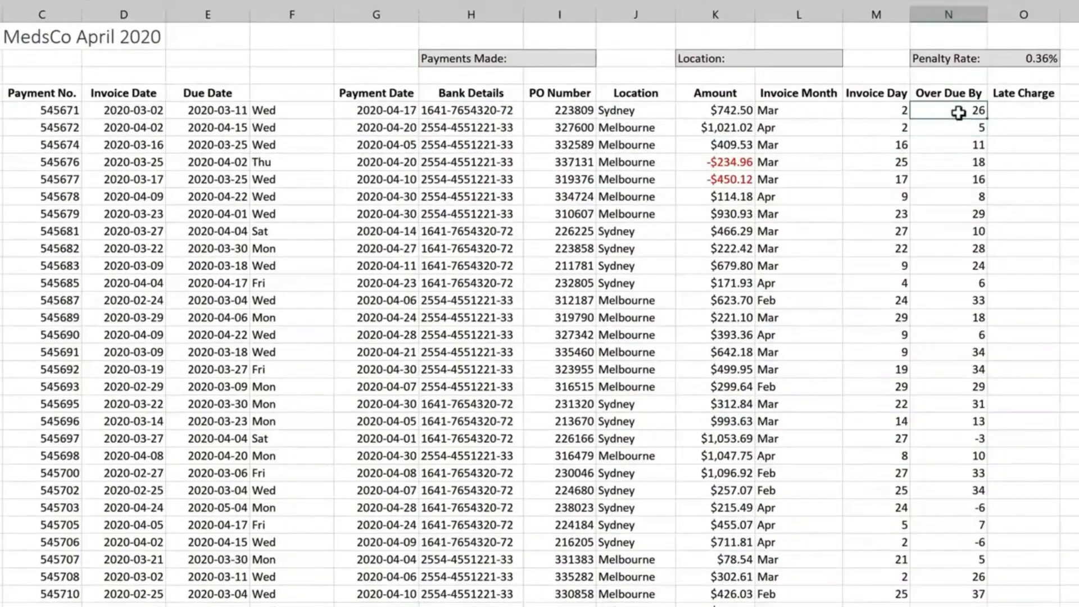
pyautogui.doubleClick(987, 119)
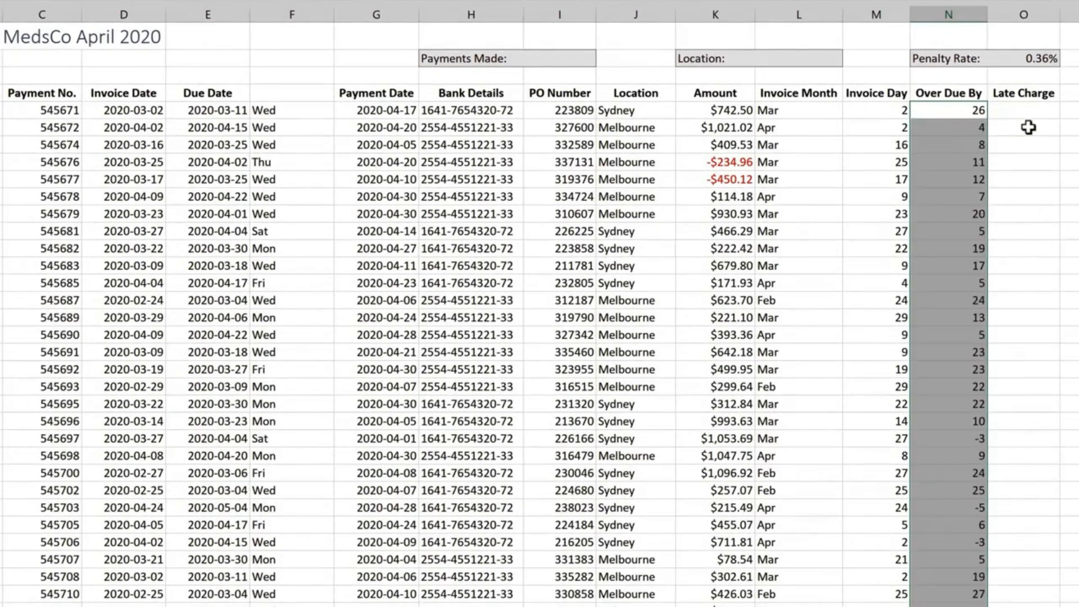
pyautogui.click(1024, 128)
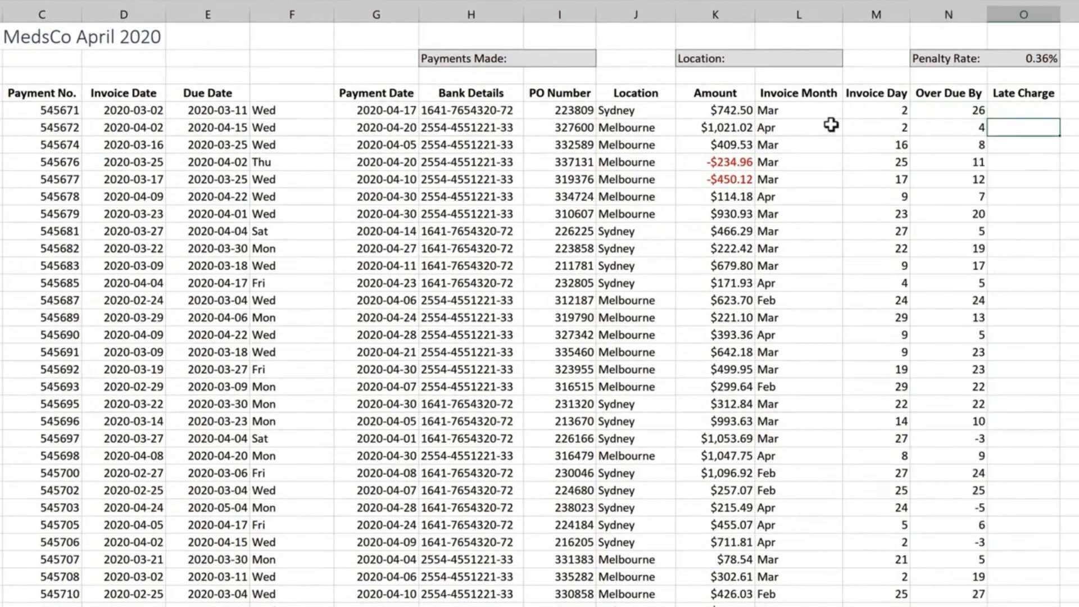
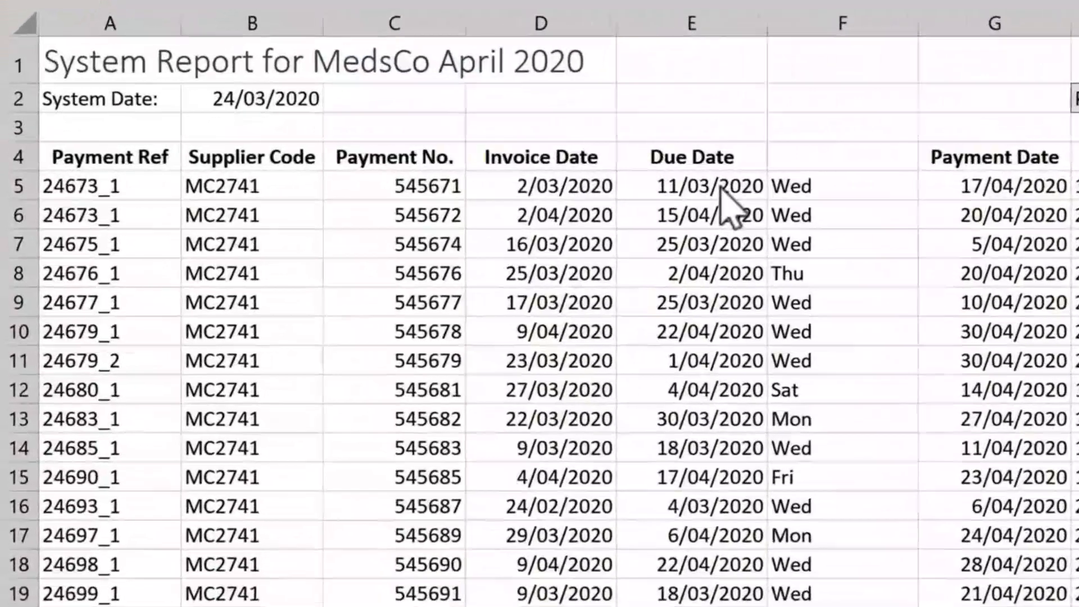
# Replace the first Due Date in E5 with the formula =EOMONTH(D5,-1), based on the invoice date.
pyautogui.click(697, 186)
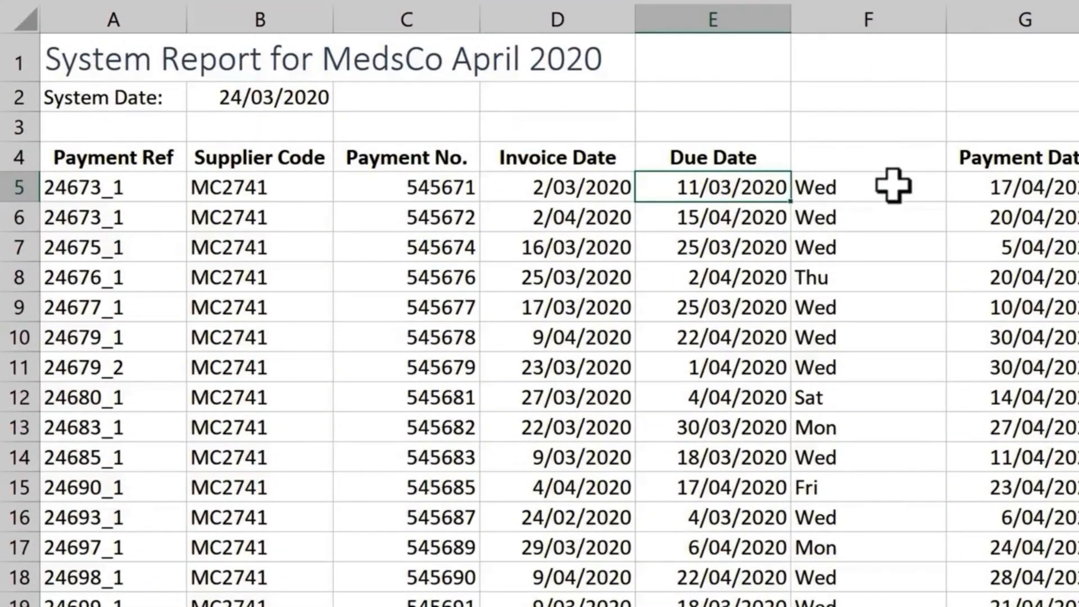
pyautogui.write('=eo')
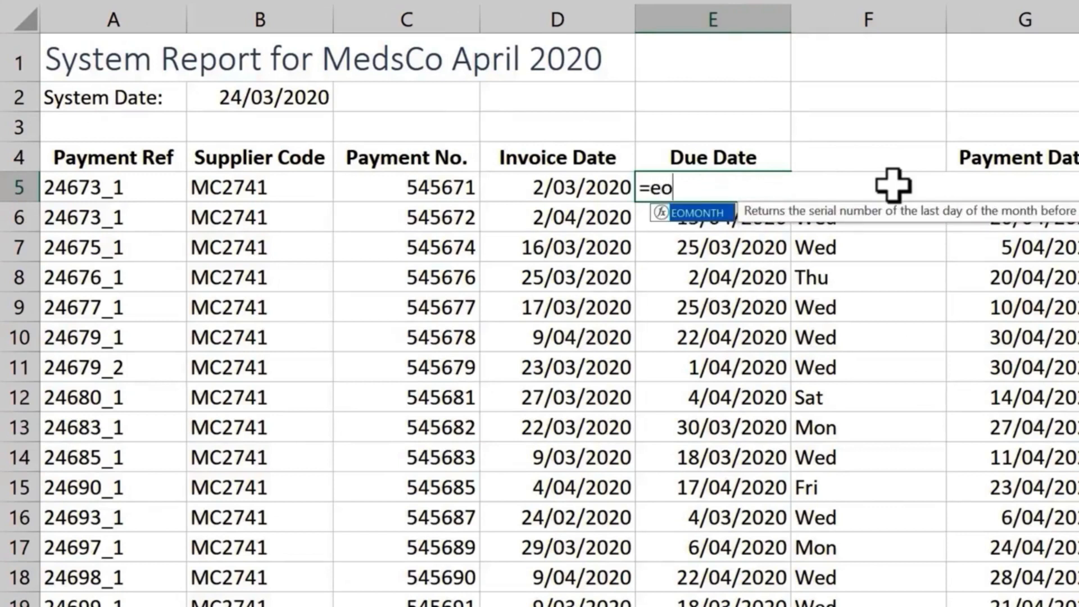
pyautogui.press('Tab')
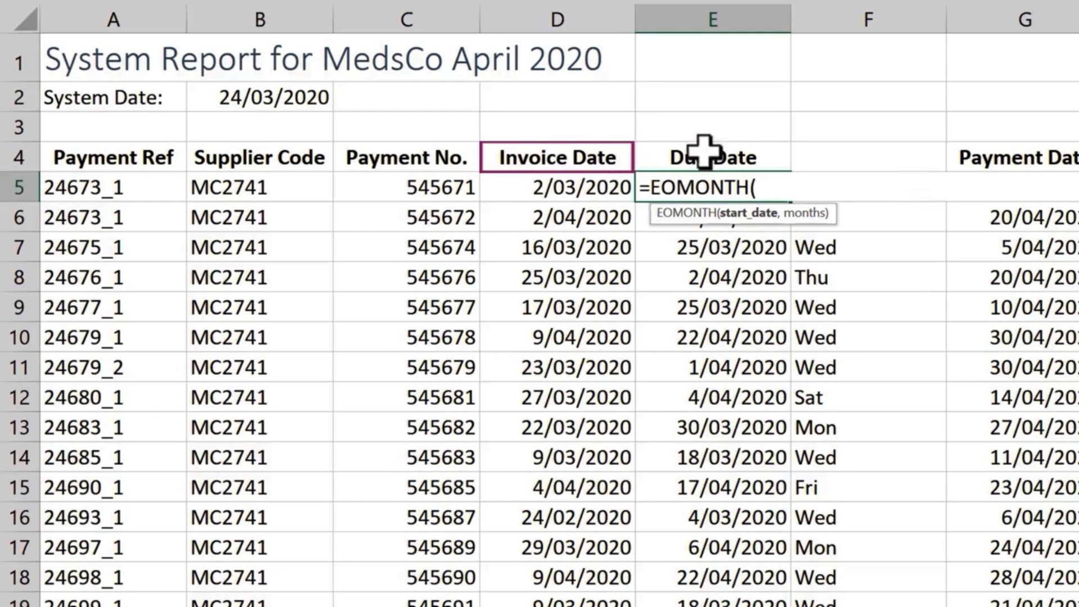
pyautogui.click(596, 188)
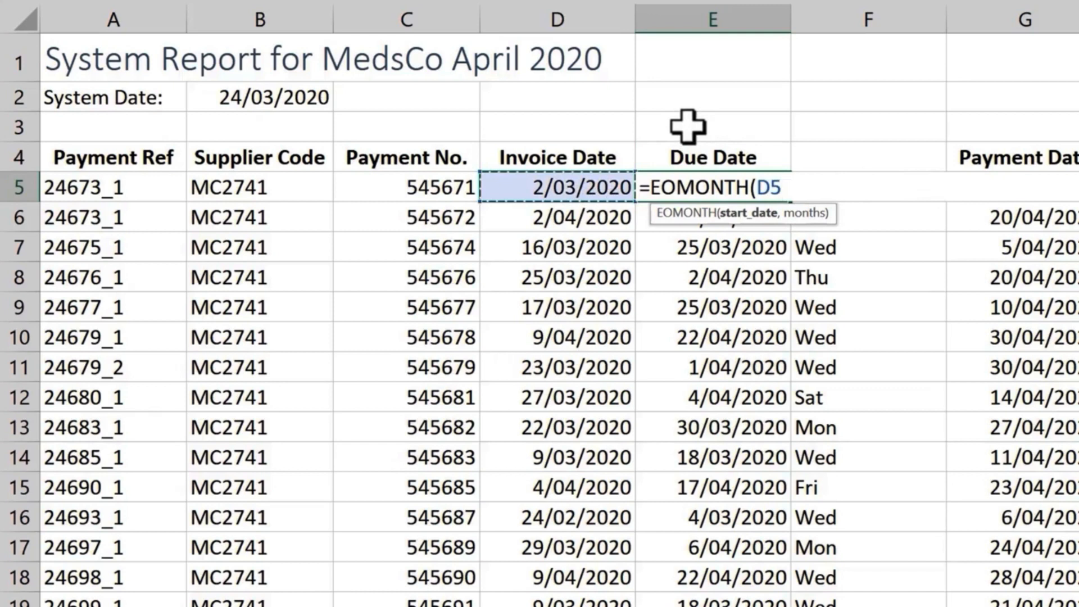
pyautogui.write(',')
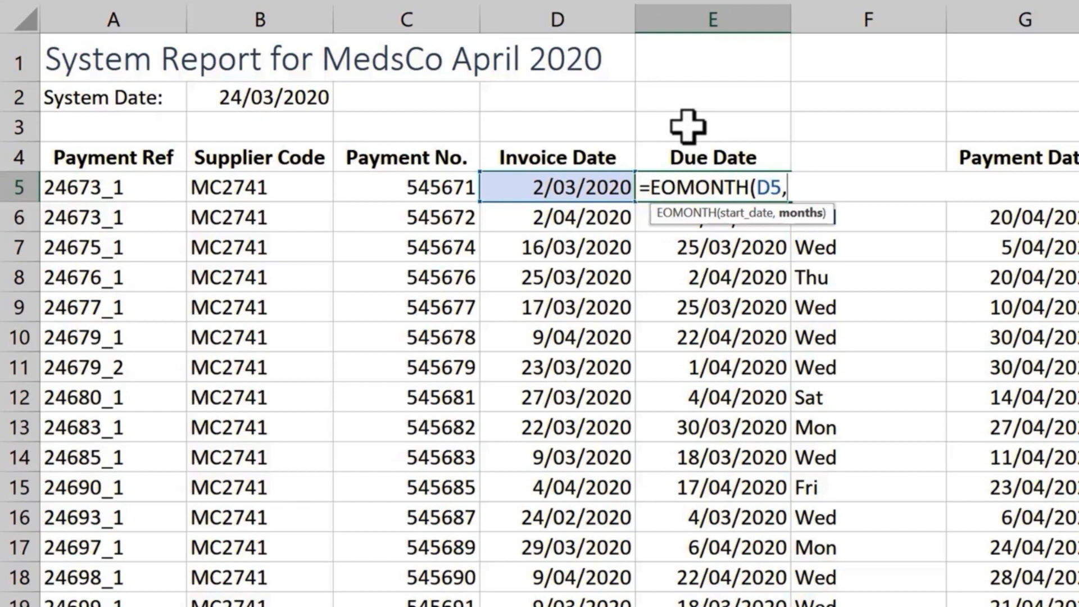
pyautogui.write('-1')
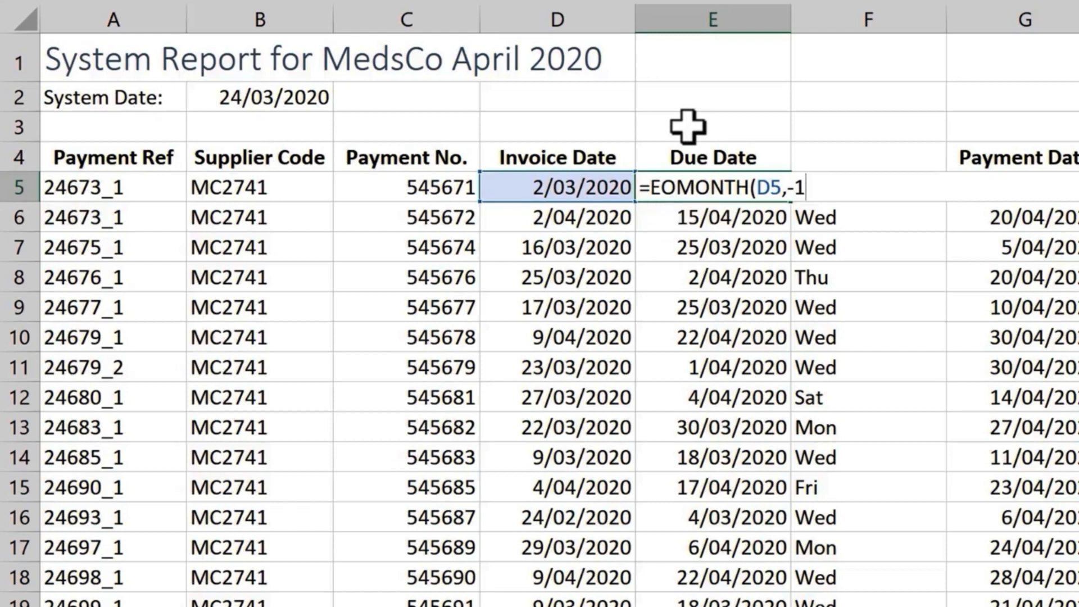
pyautogui.hotkey('ctrl', 'Return')
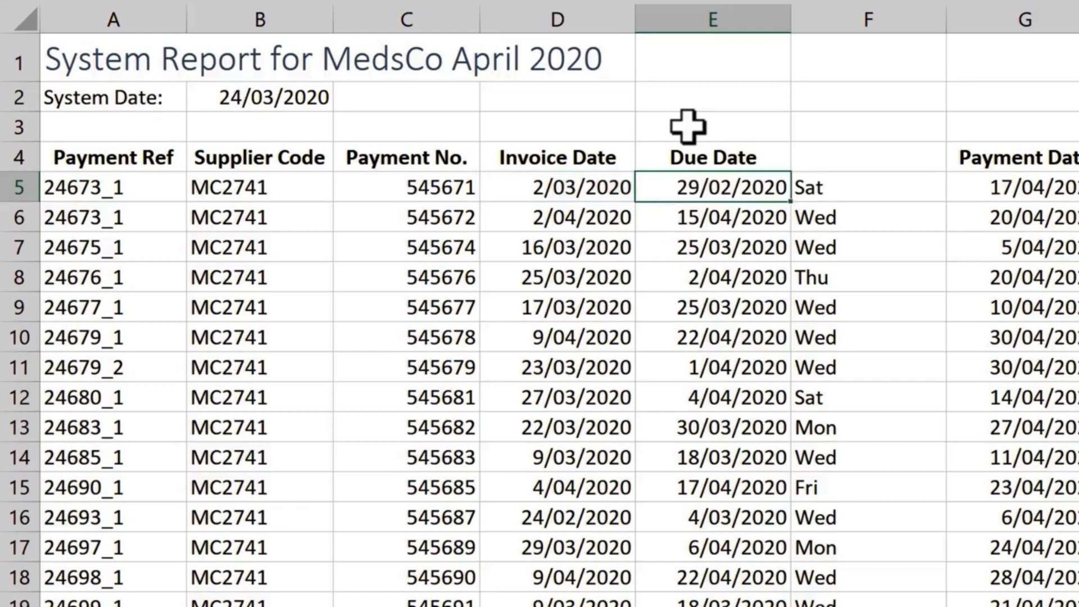
# Change the months argument of the EOMONTH formula in E5 to 1.
pyautogui.press('F2')
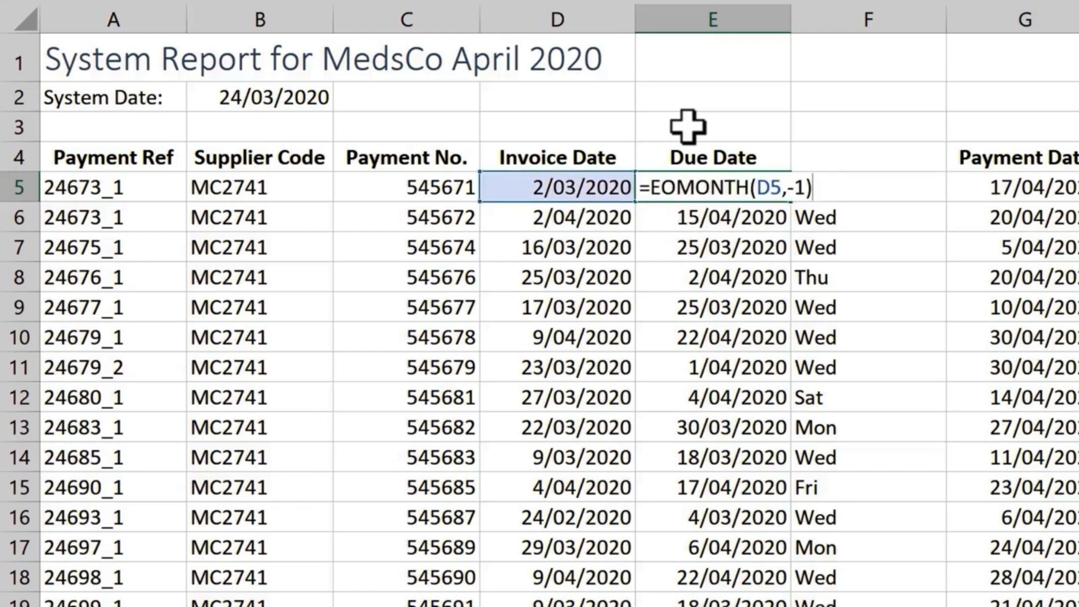
pyautogui.press('Left')
pyautogui.press('BackSpace')
pyautogui.write('1')
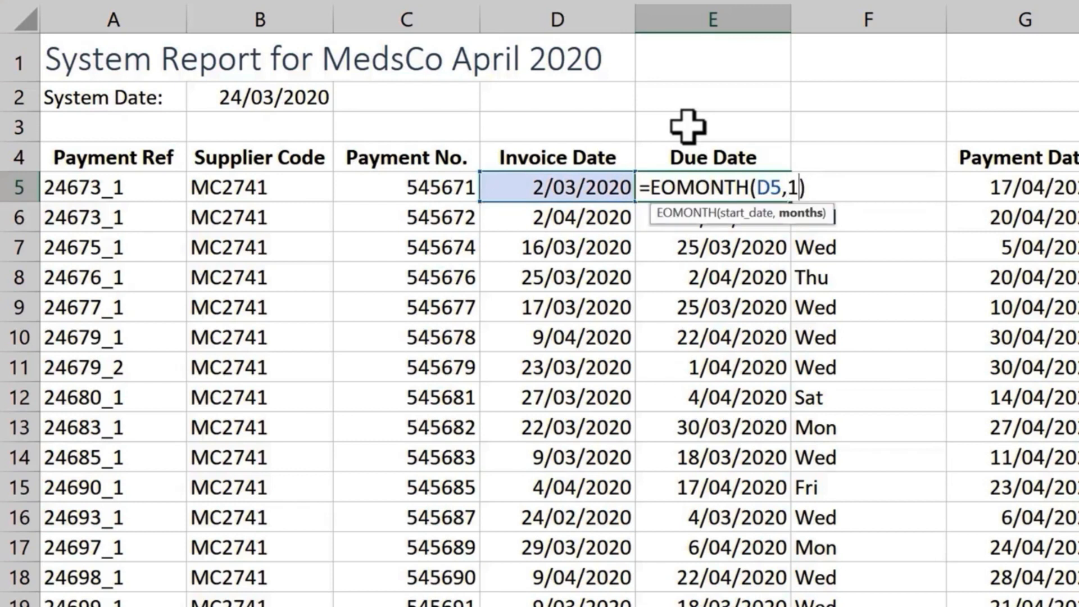
pyautogui.hotkey('ctrl', 'Return')
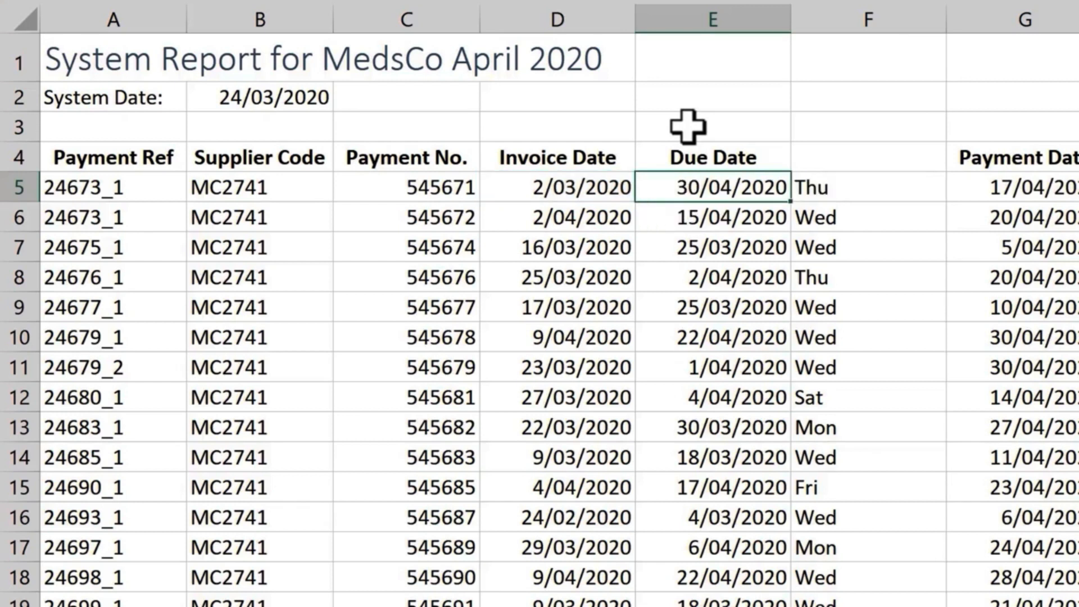
# Set the months argument of the EOMONTH formula in E5 to 0.
pyautogui.press('F2')
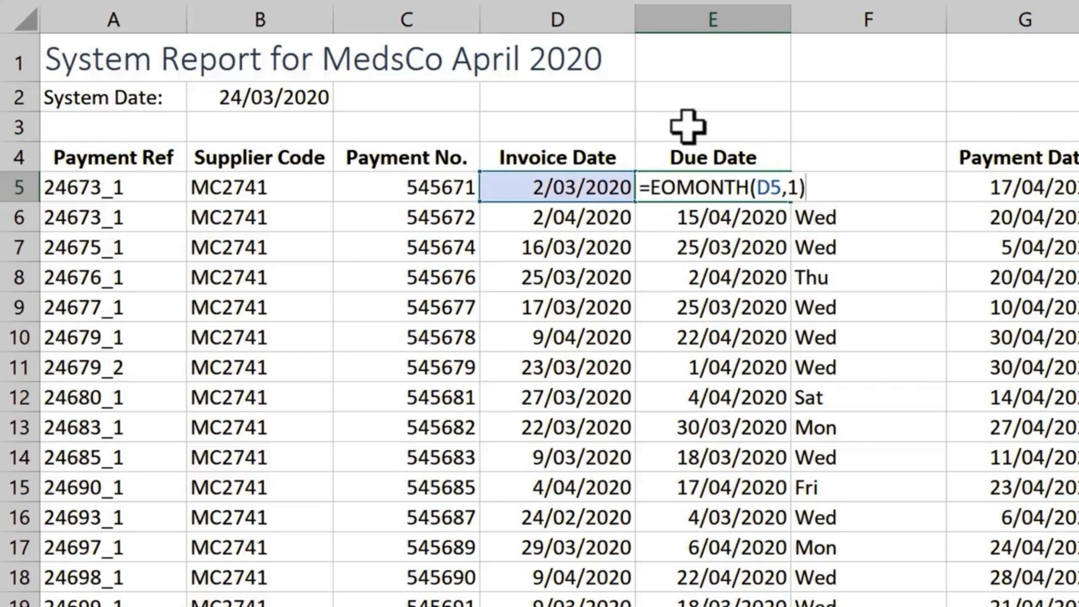
pyautogui.press('Left')
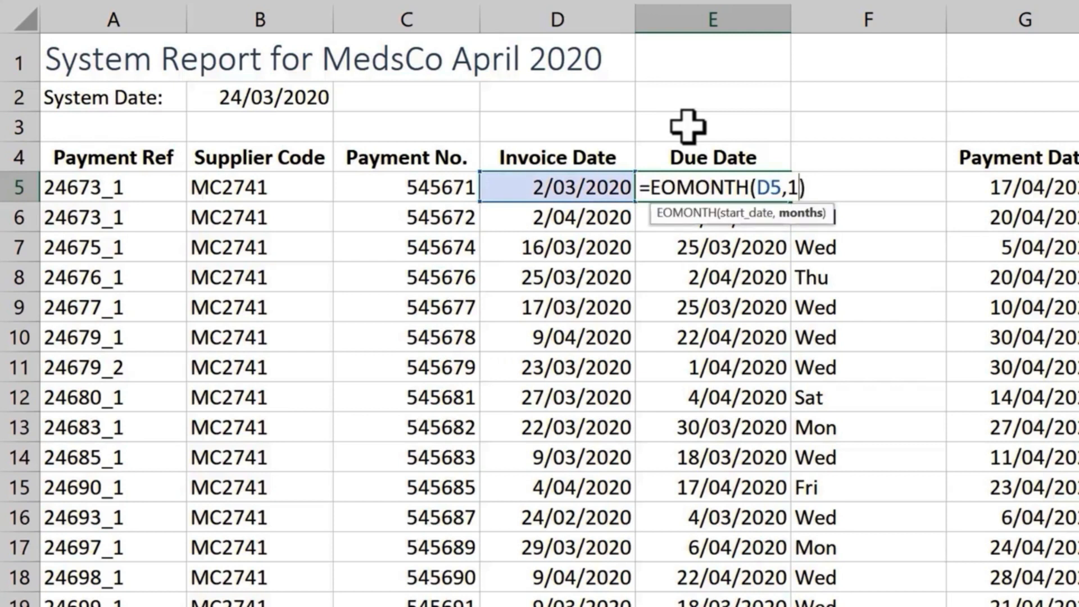
pyautogui.press('BackSpace')
pyautogui.write('03/2020')
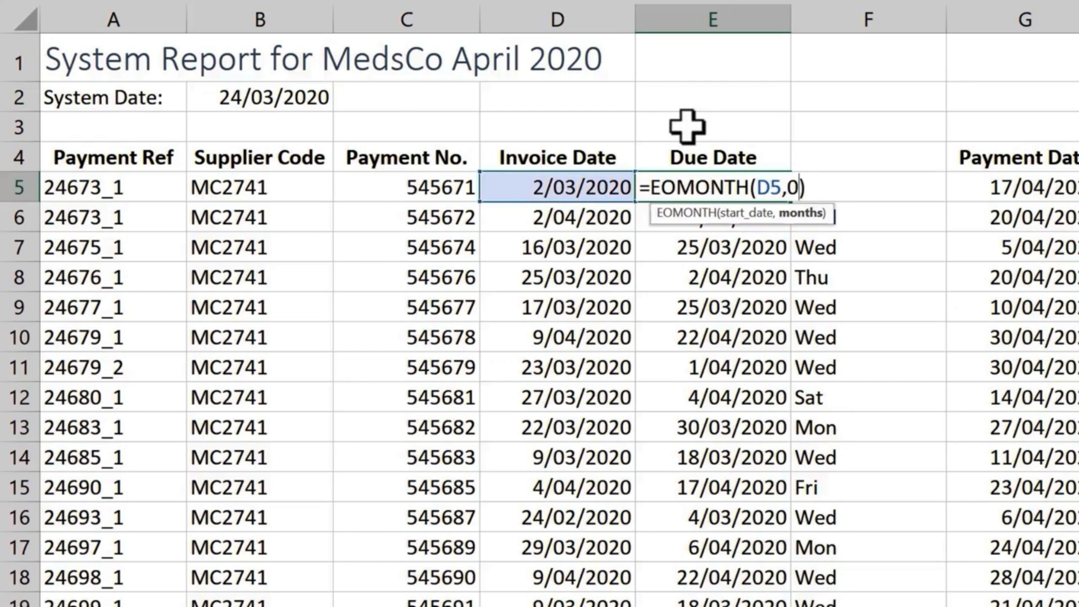
pyautogui.press('Return')
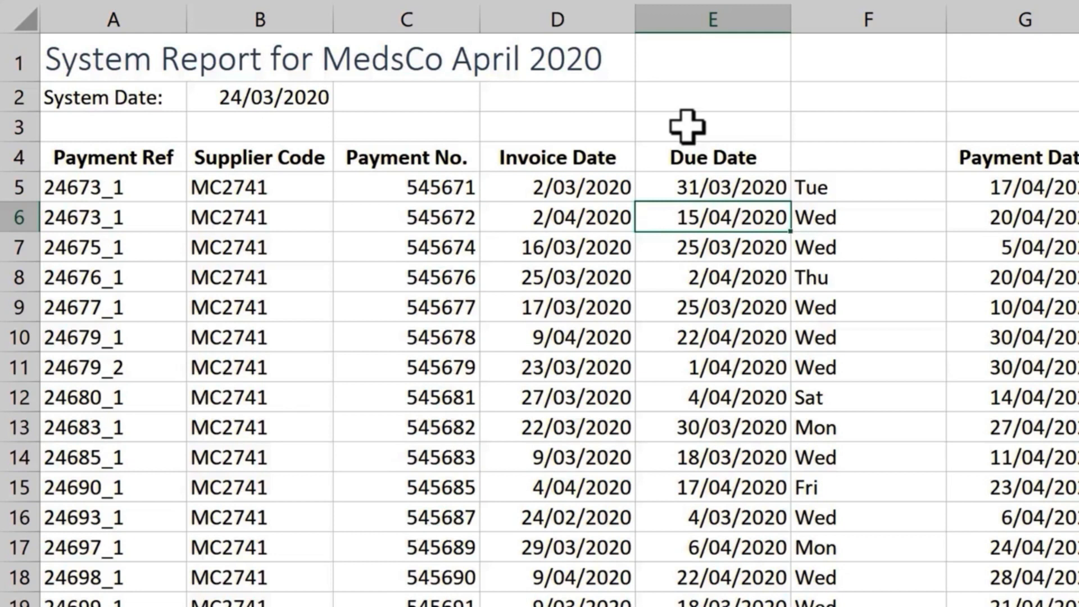
# Wrap the E5 formula in WORKDAY with 5 days, giving =WORKDAY(EOMONTH(D5,0),5).
pyautogui.press('Up')
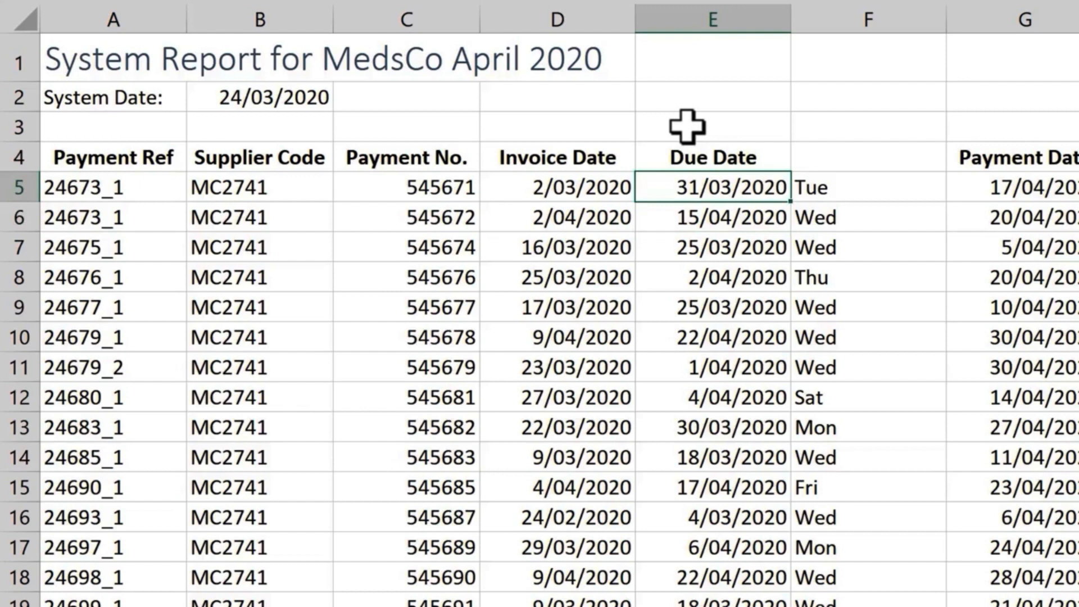
pyautogui.press('F2')
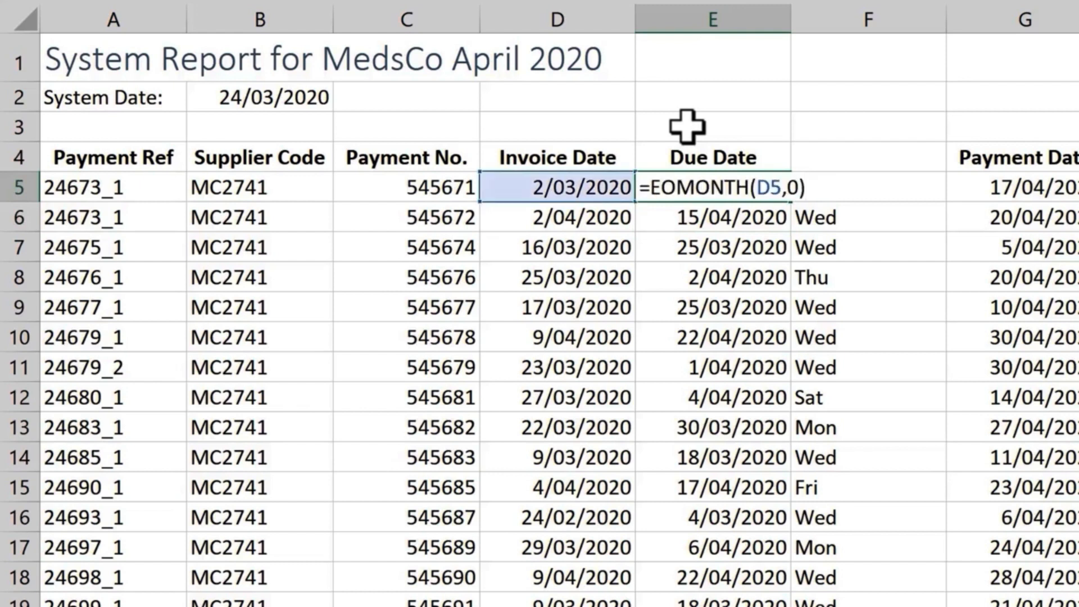
pyautogui.click(652, 181)
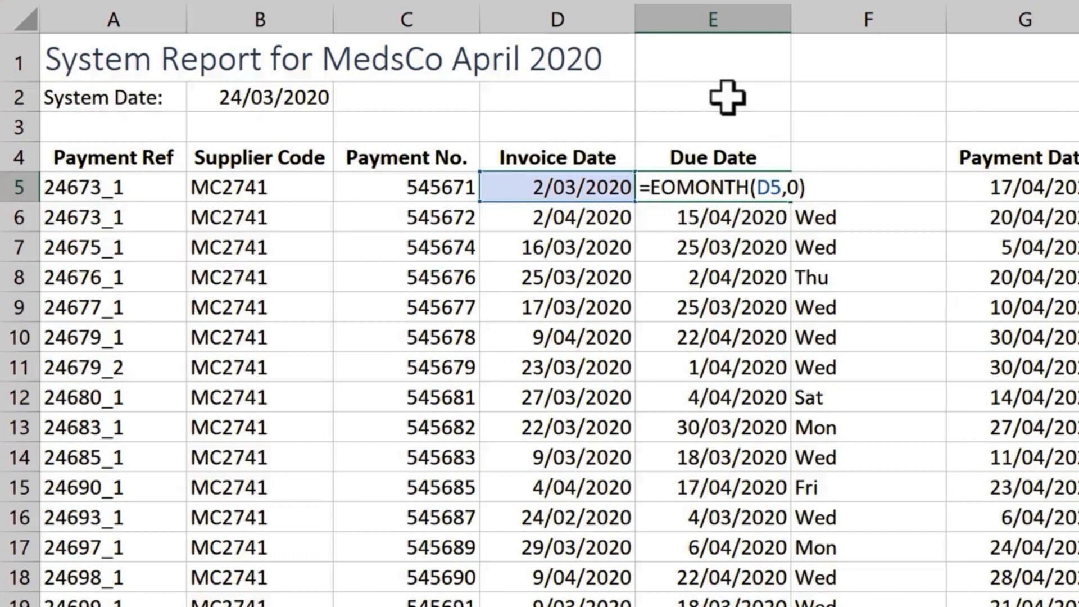
pyautogui.write('wo')
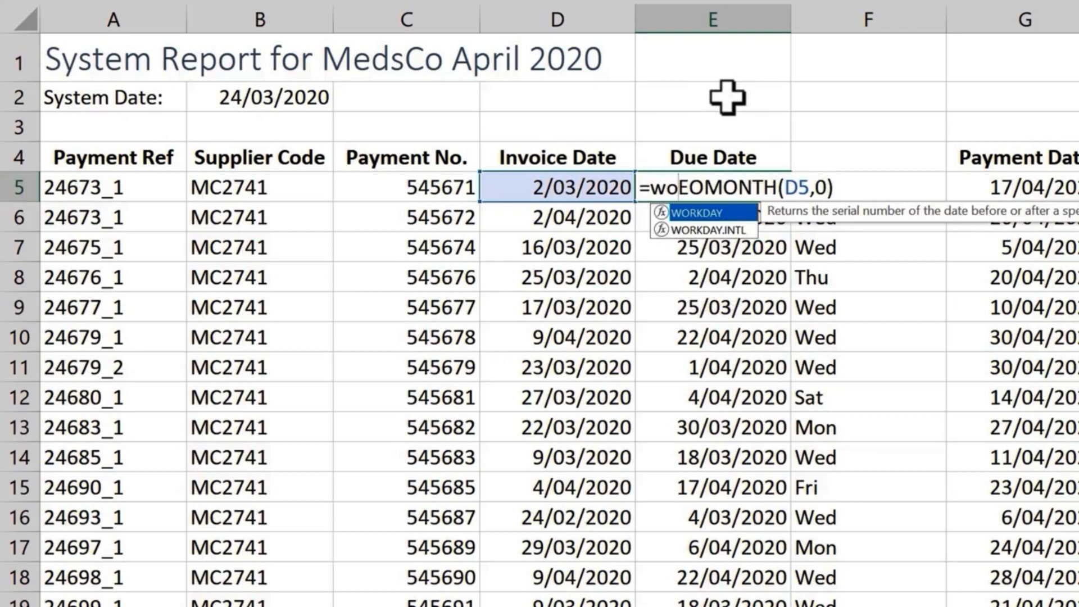
pyautogui.press('Tab')
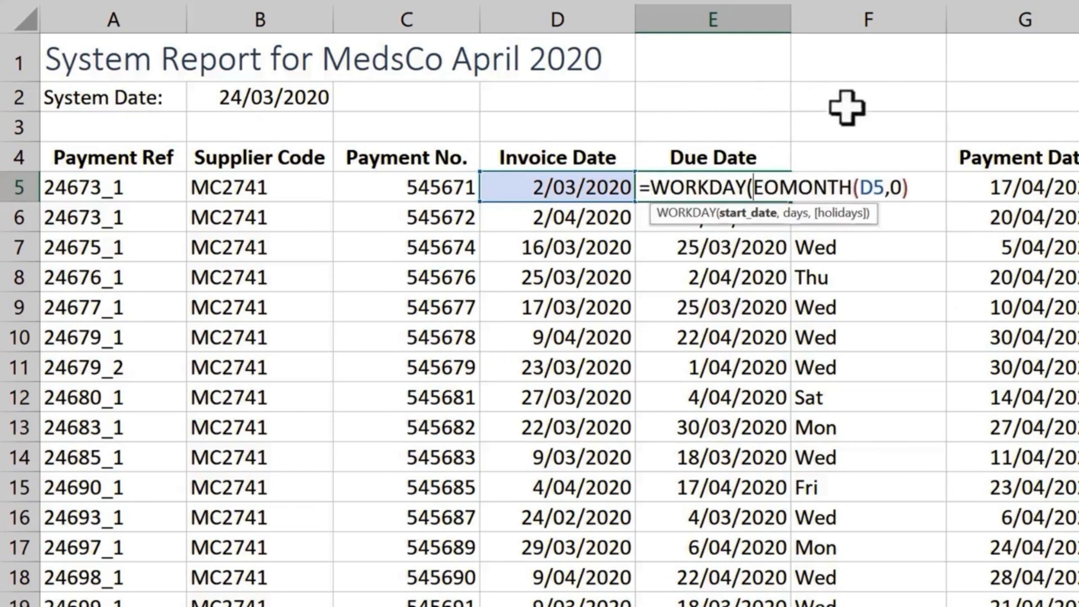
pyautogui.click(924, 187)
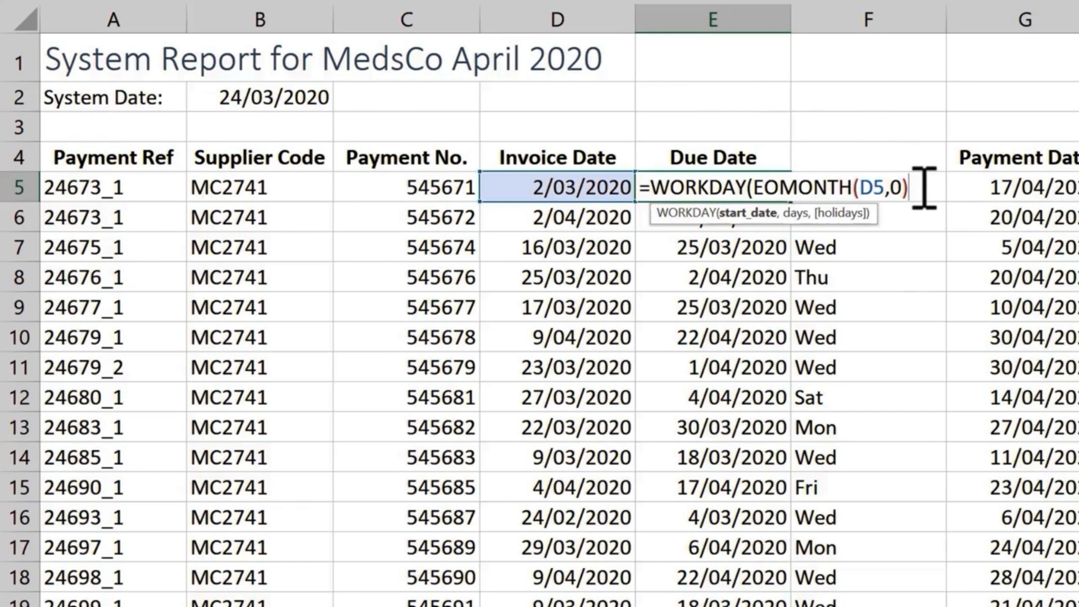
pyautogui.write(',5')
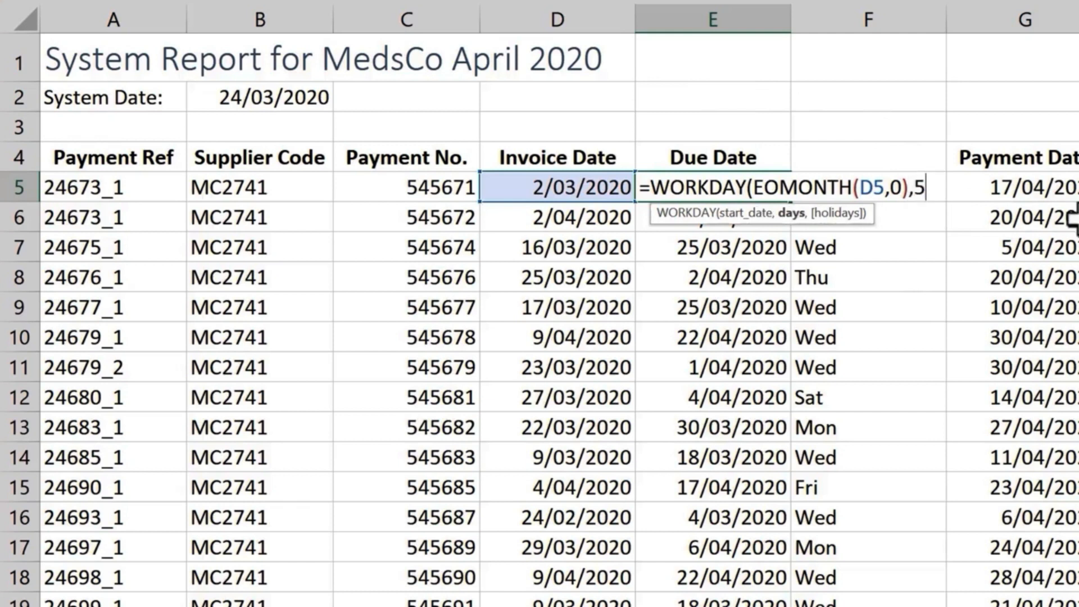
pyautogui.write(')')
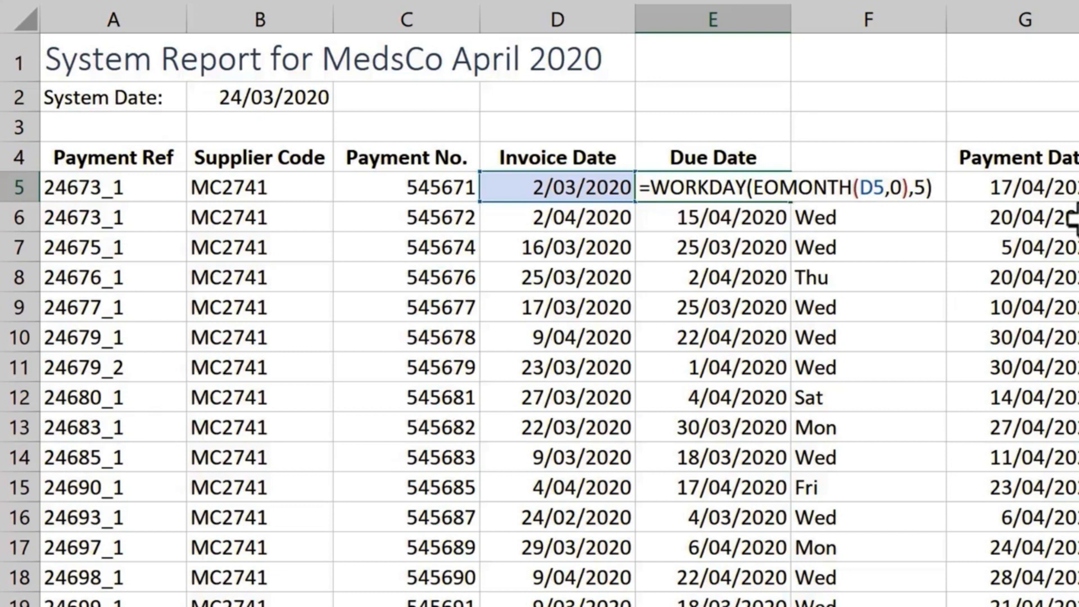
pyautogui.press('Return')
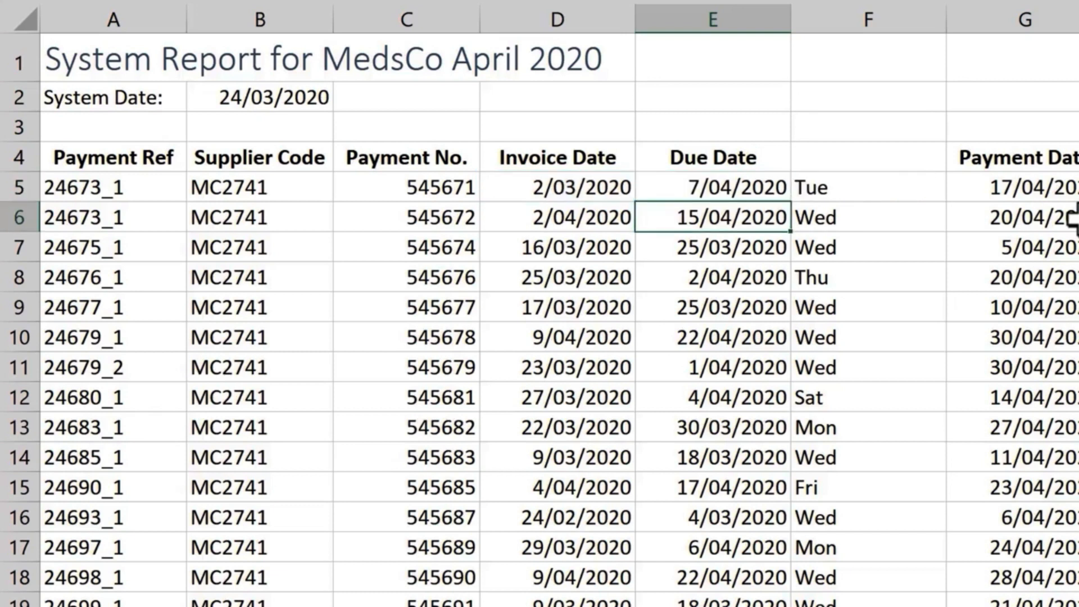
# Copy the WORKDAY and EOMONTH formula from E5 down the rest of the Due Date column.
pyautogui.click(777, 184)
pyautogui.doubleClick(798, 206)
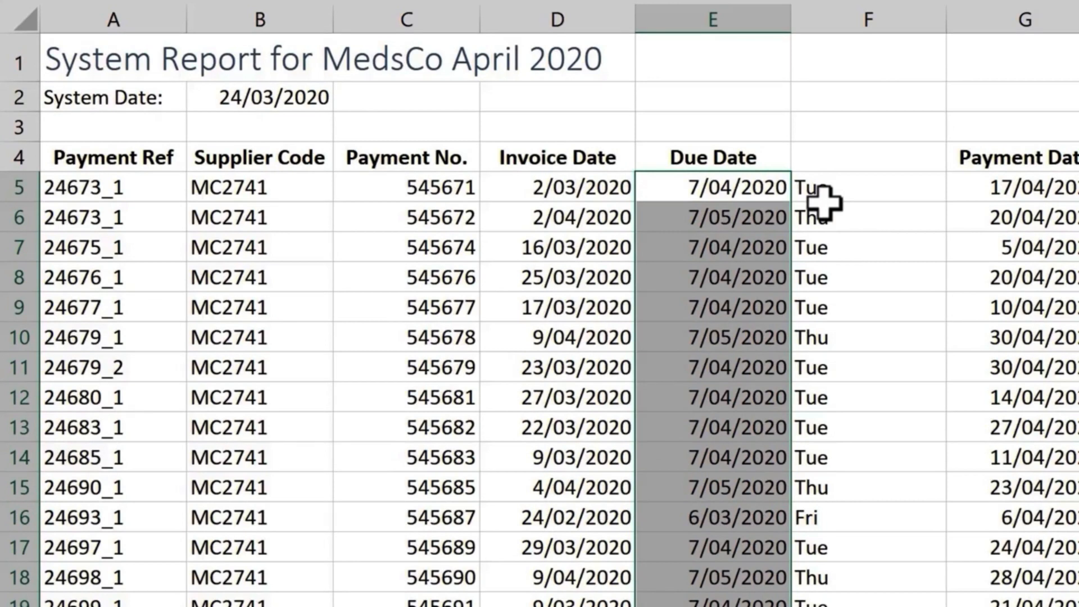
pyautogui.click(773, 191)
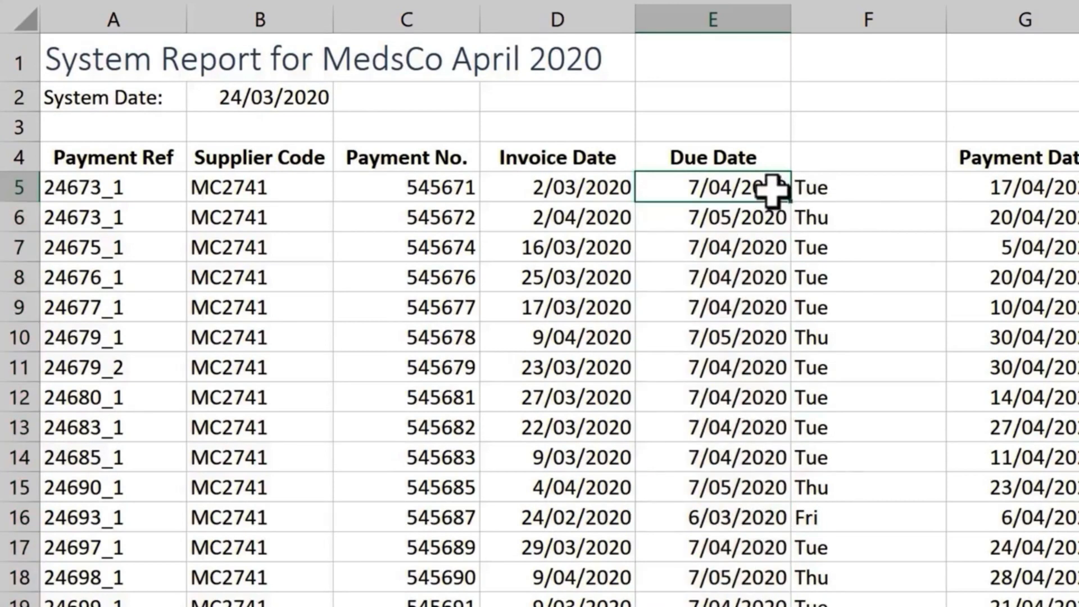
# Replace the formula in E5 with =EDATE(D5,1) and copy it down the Due Date column.
pyautogui.write('=')
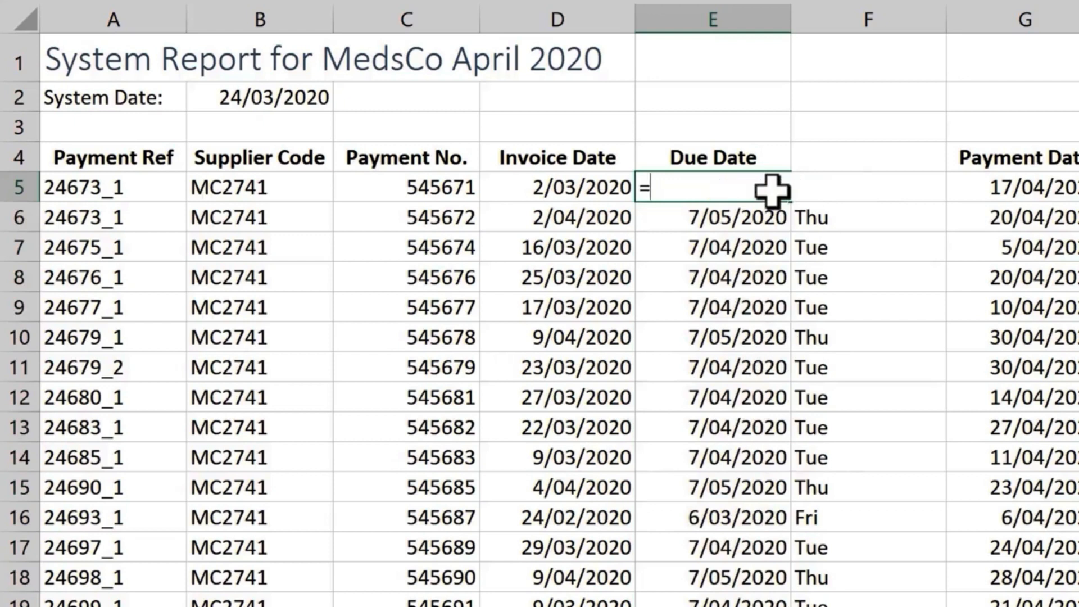
pyautogui.write('ed')
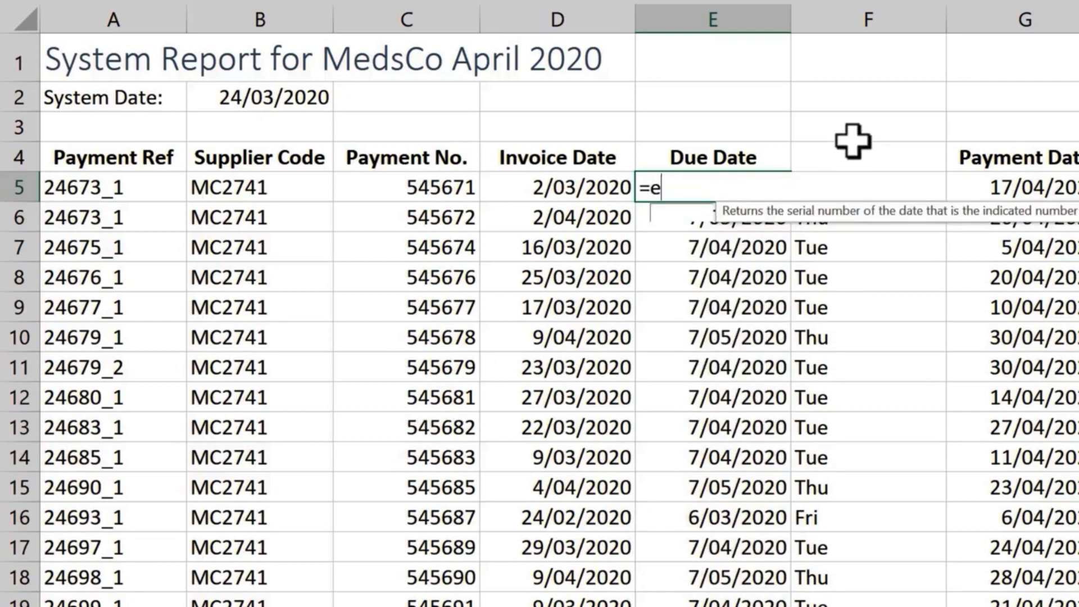
pyautogui.press('Tab')
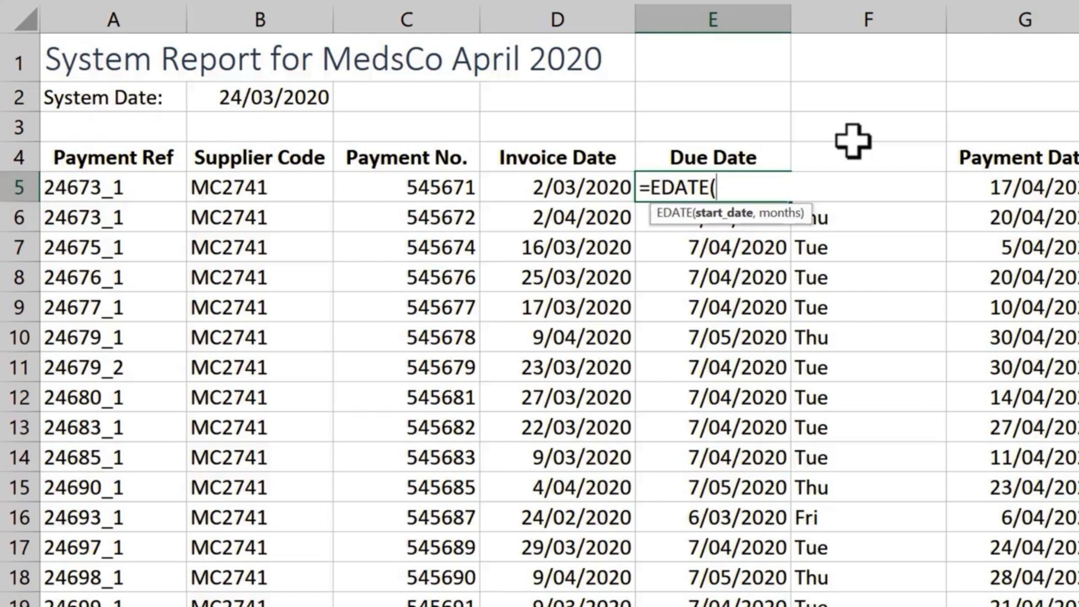
pyautogui.click(613, 191)
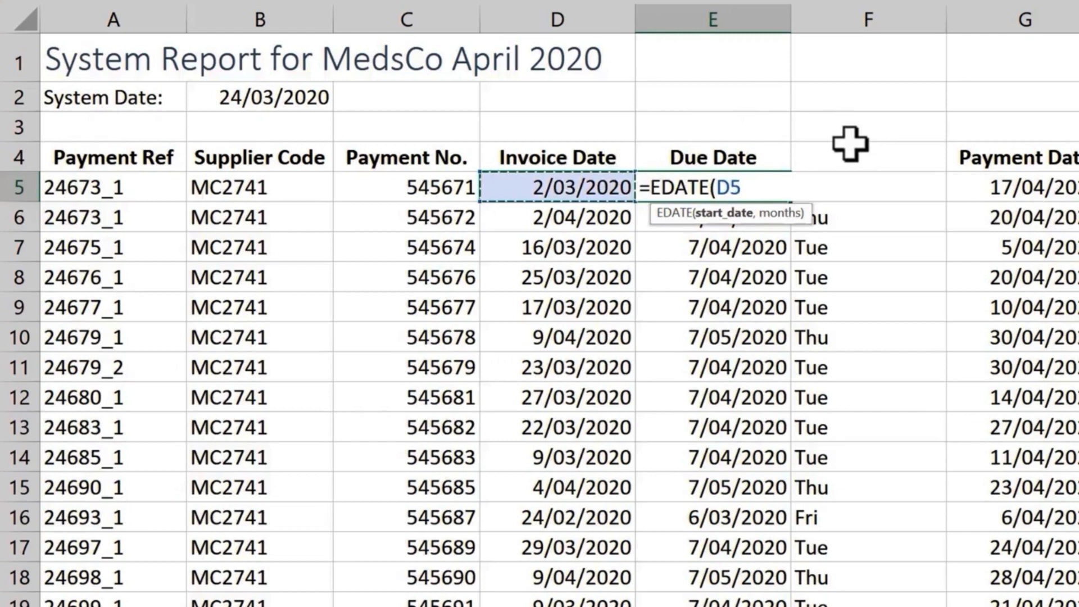
pyautogui.write(',')
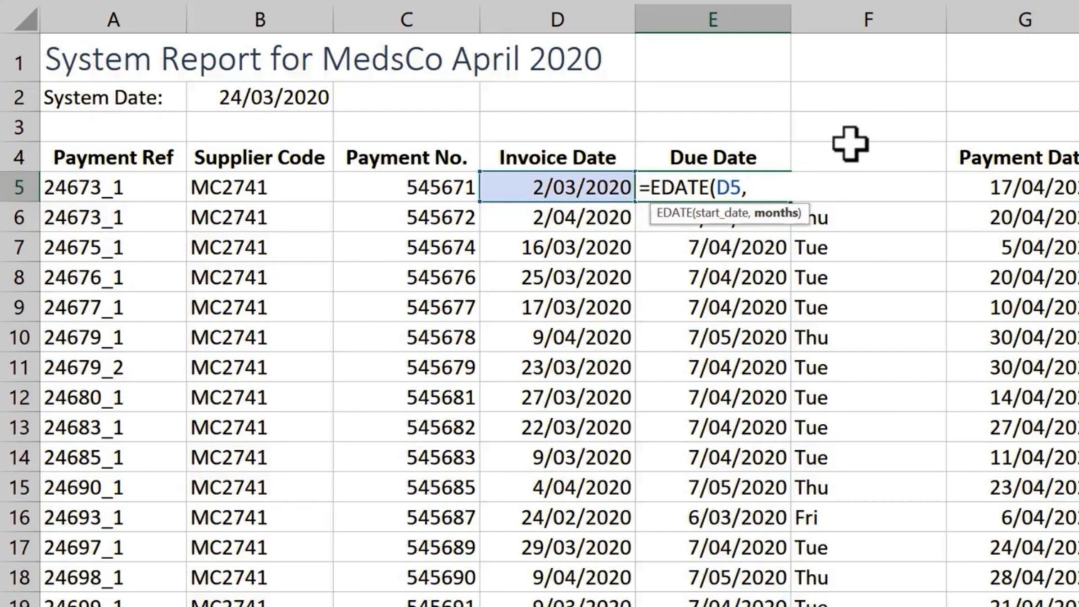
pyautogui.write('1)')
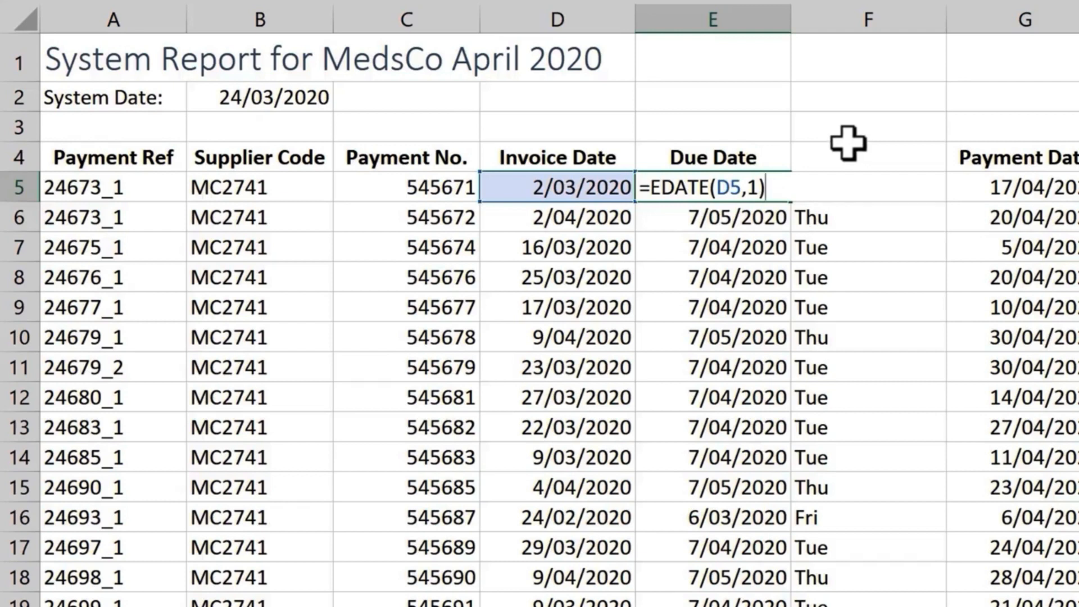
pyautogui.press('Return')
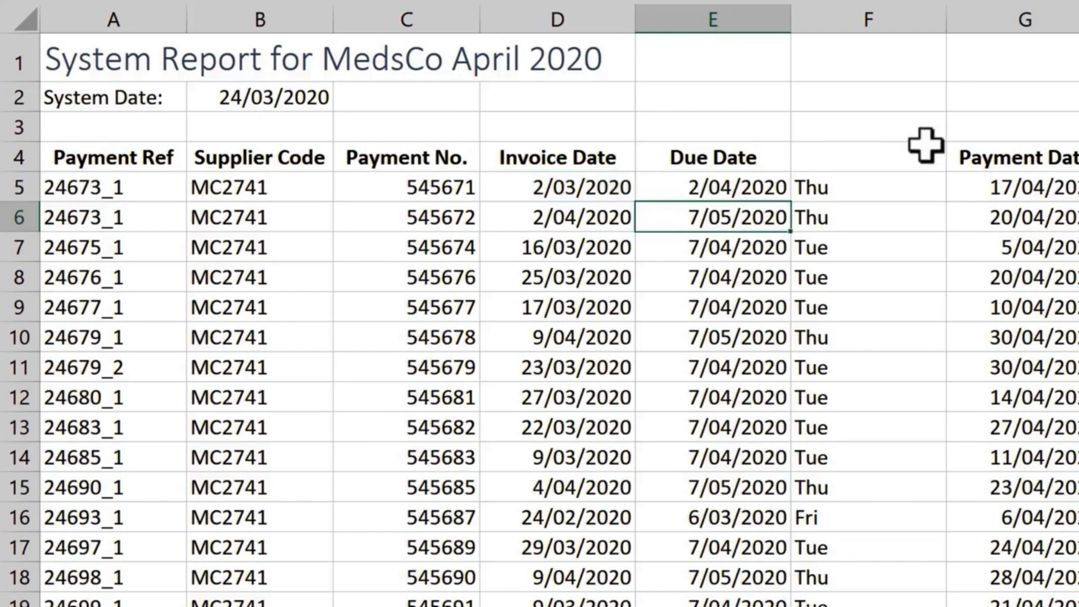
pyautogui.click(772, 192)
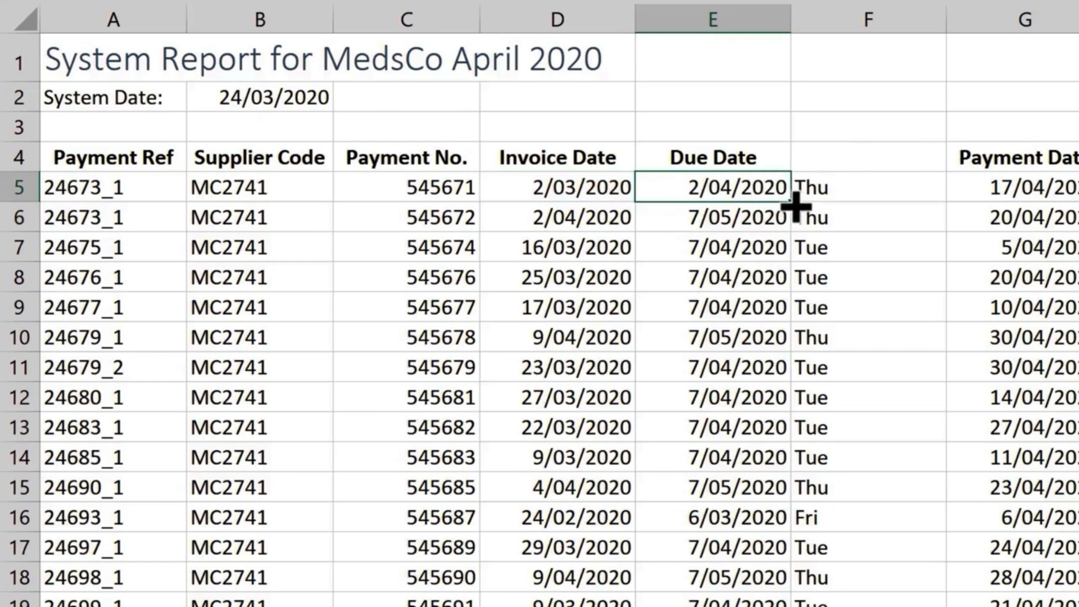
pyautogui.doubleClick(796, 208)
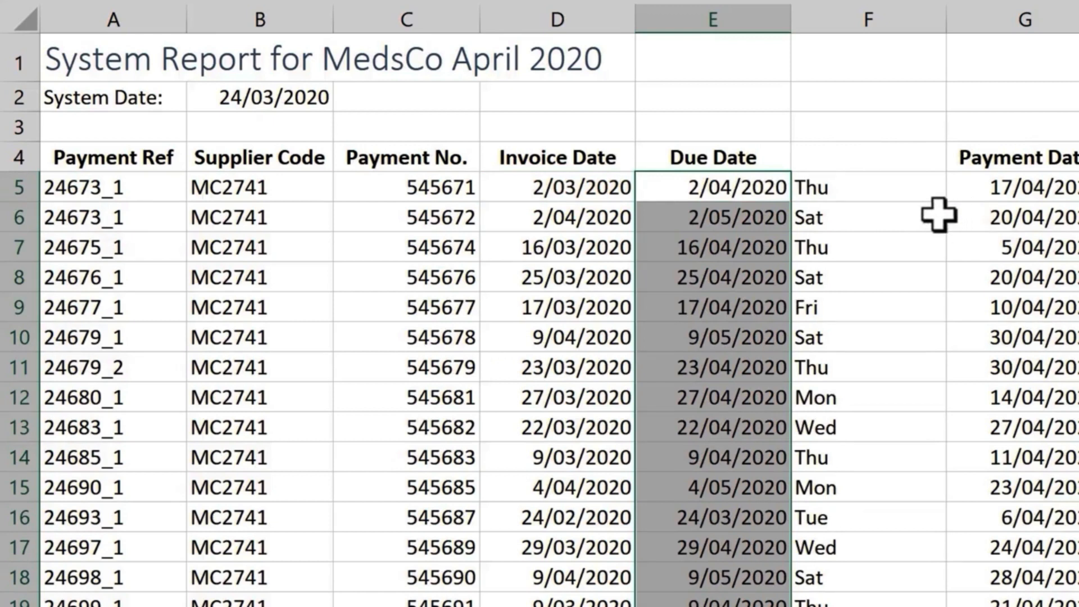
# Wrap the E5 formula in WORKDAY with 0 days, giving =WORKDAY(EDATE(D5,1),0), and copy it down the Due Date column.
pyautogui.click(777, 185)
pyautogui.doubleClick(777, 184)
pyautogui.click(652, 186)
pyautogui.write('woEDATE(D5,1')
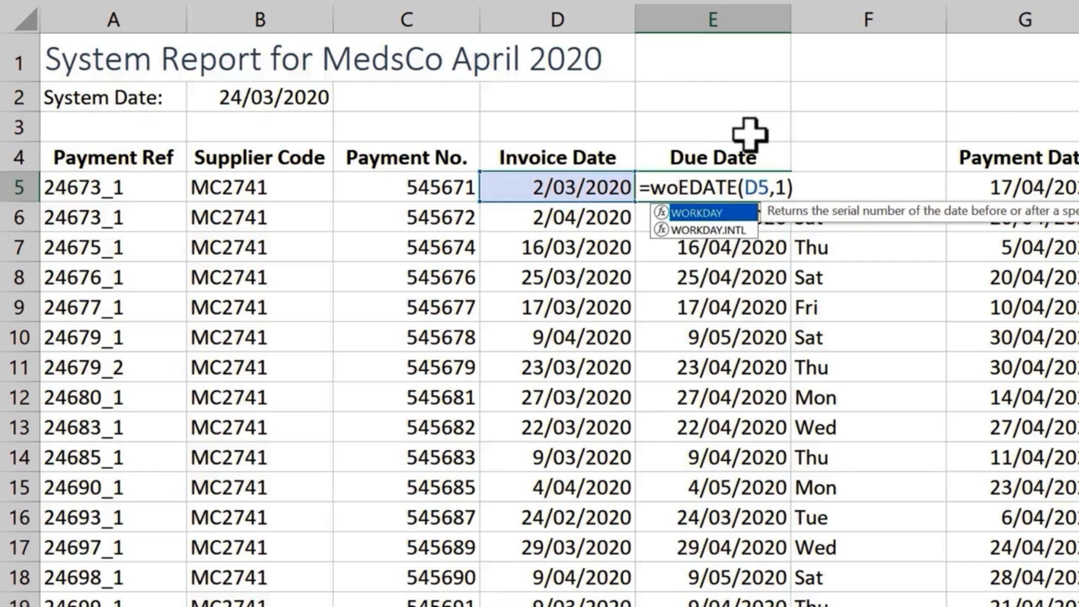
pyautogui.press('Tab')
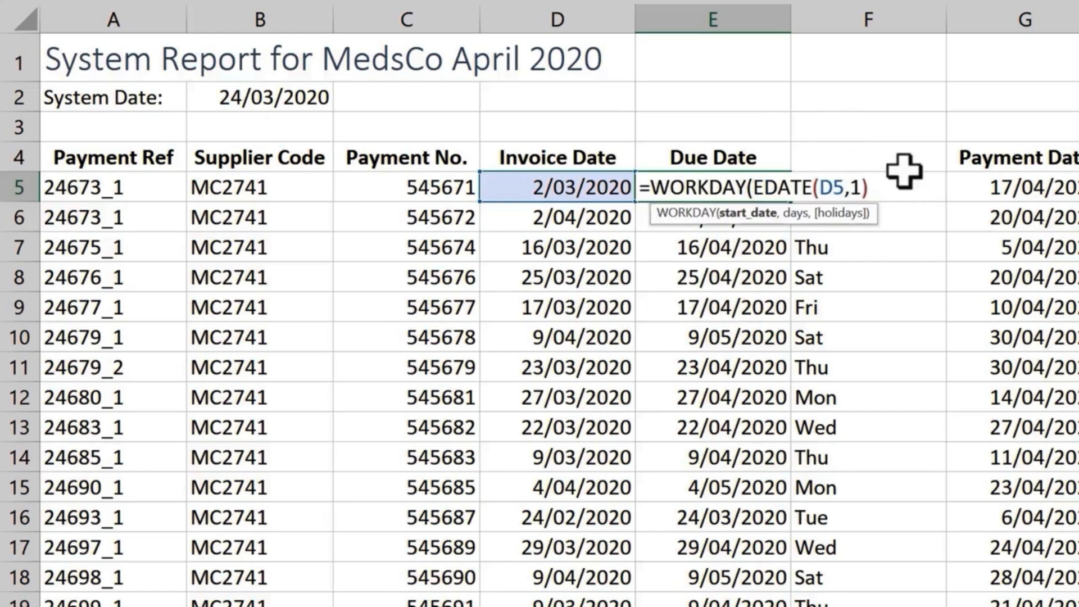
pyautogui.write(',')
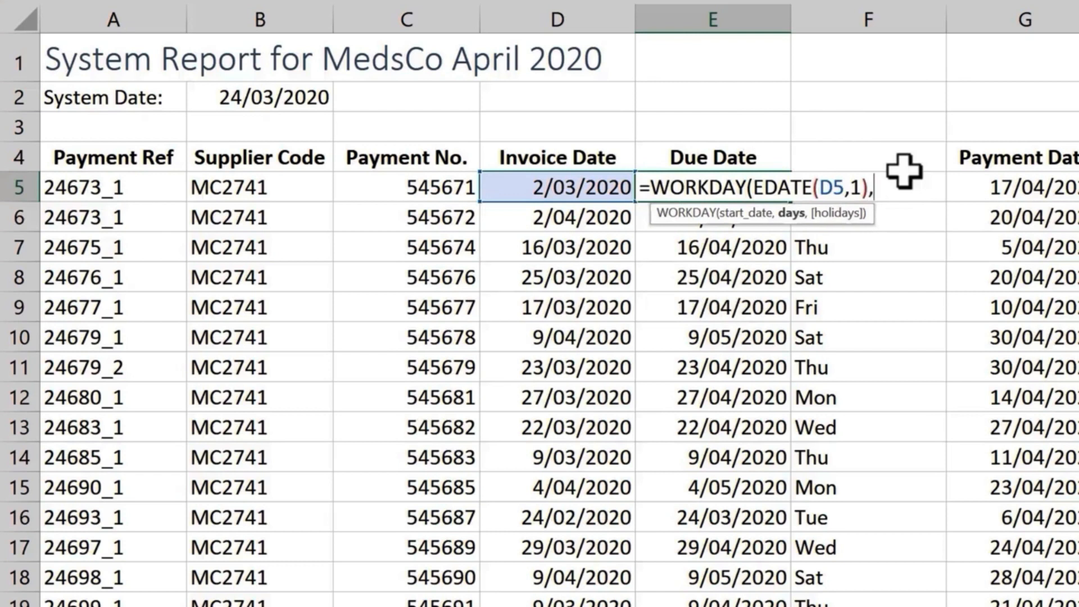
pyautogui.write('0)')
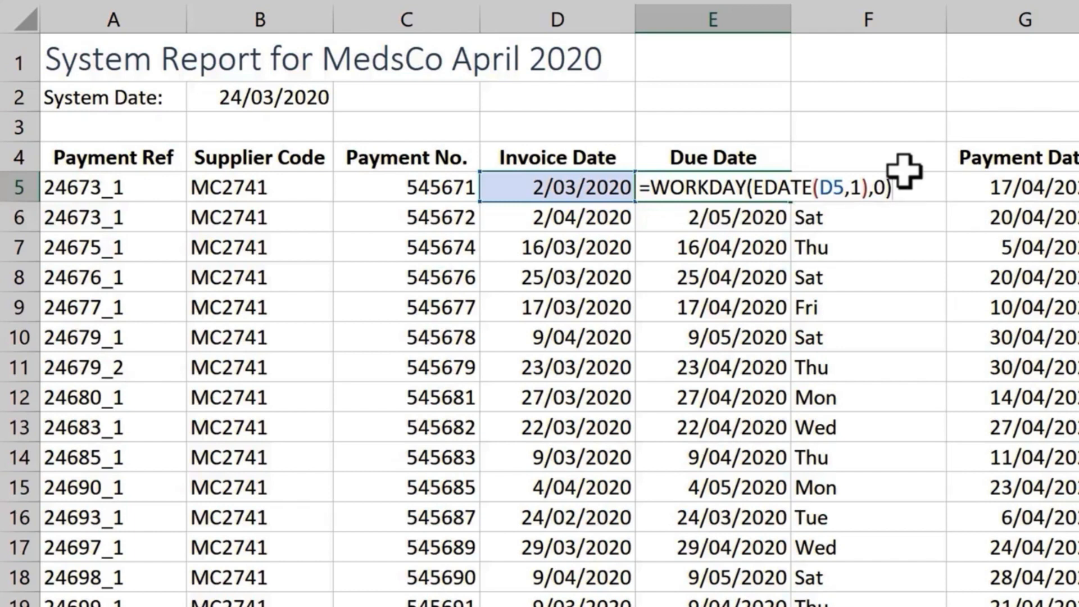
pyautogui.hotkey('ctrl', 'Return')
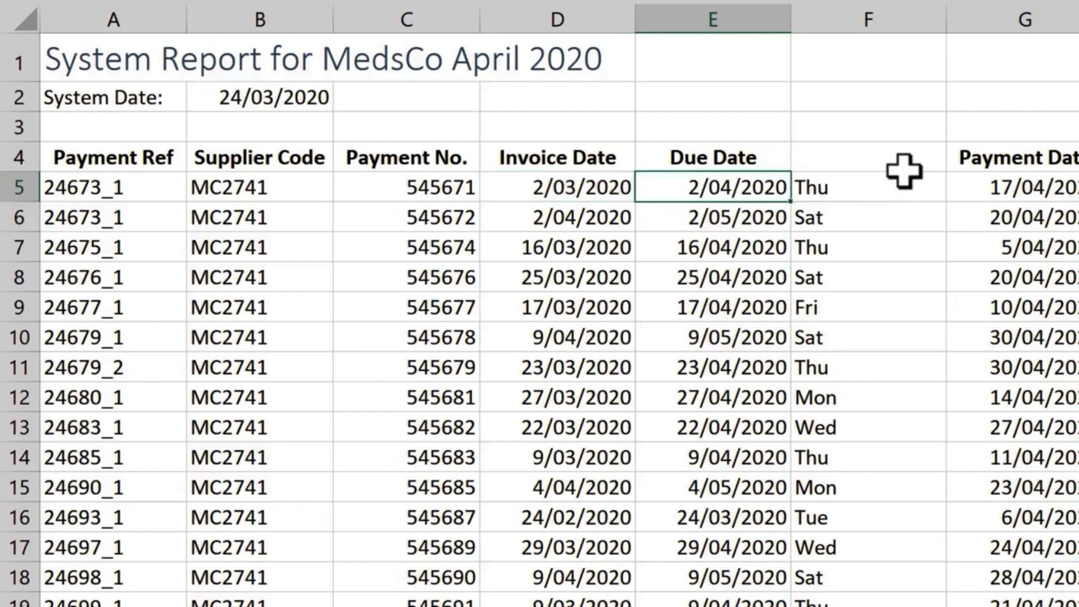
pyautogui.doubleClick(798, 206)
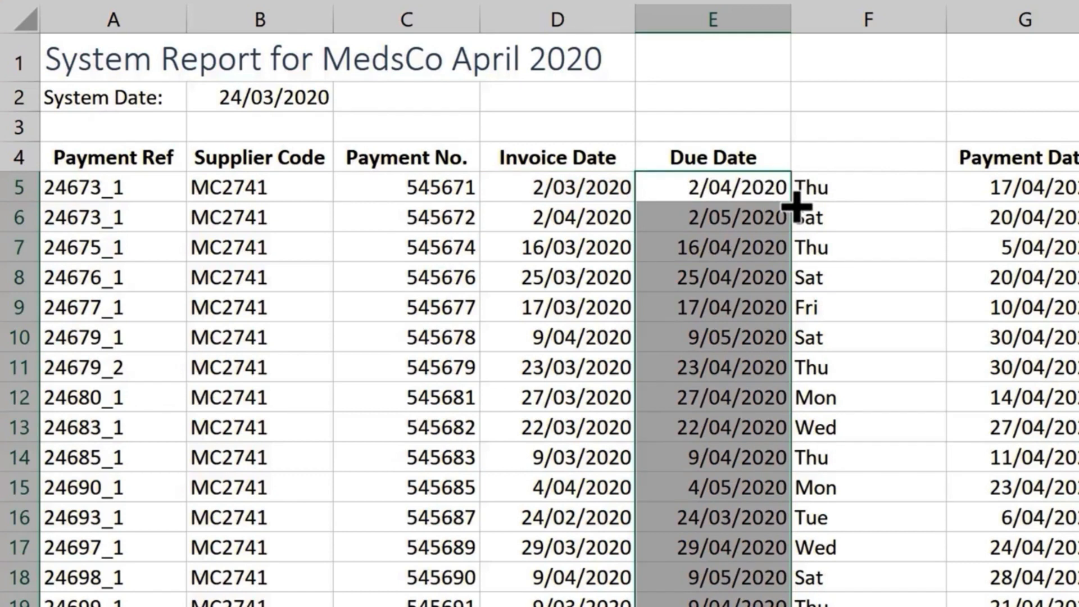
# Change the E5 formula to =WORKDAY(EDATE(D5,1)-1,1) and copy it down the Due Date column.
pyautogui.click(771, 185)
pyautogui.doubleClick(850, 187)
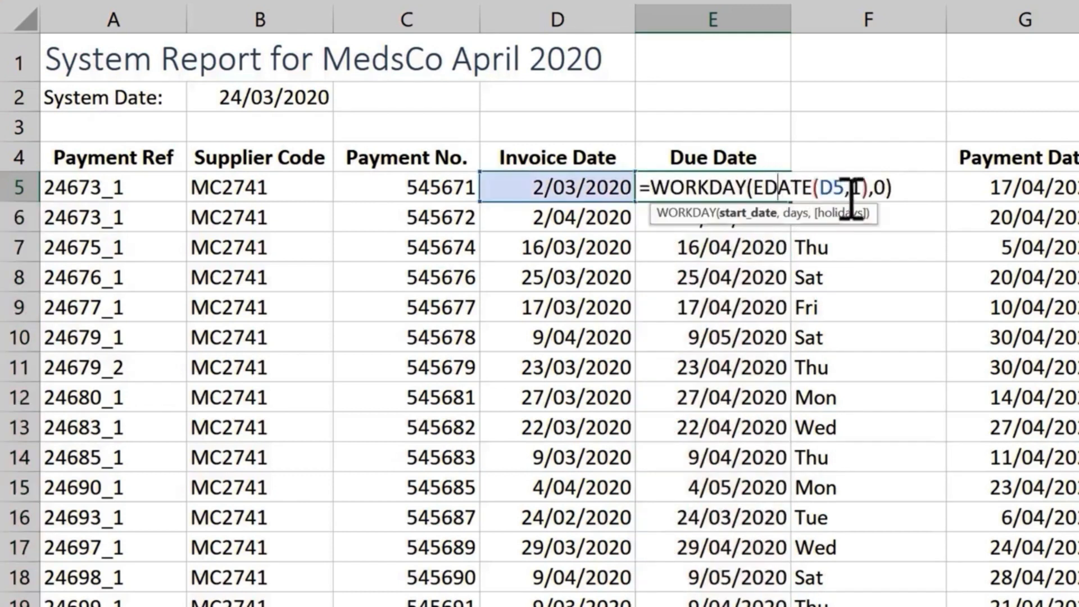
pyautogui.click(889, 187)
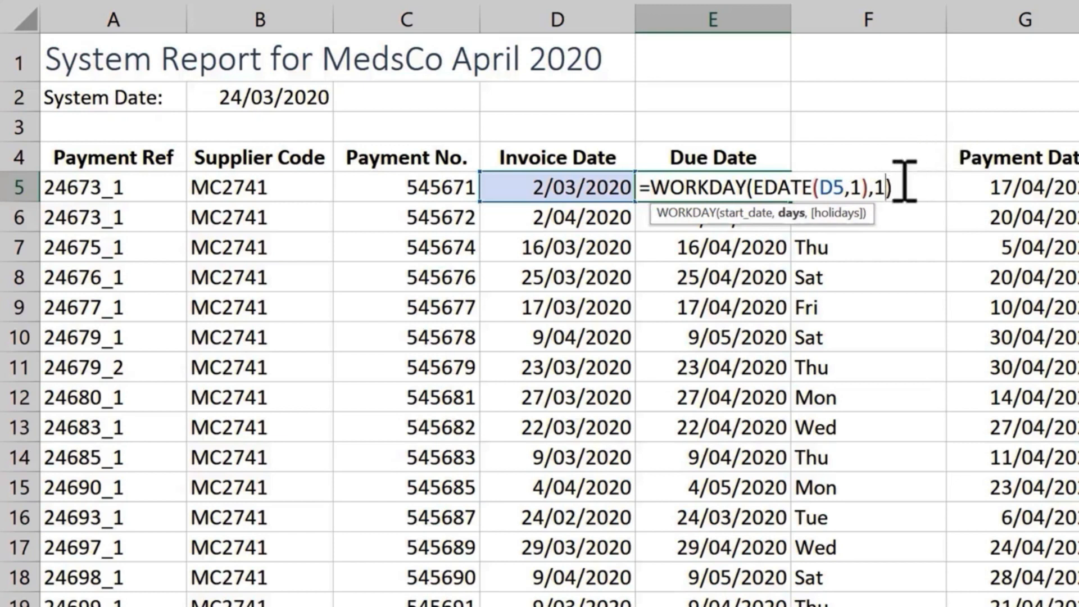
pyautogui.click(872, 188)
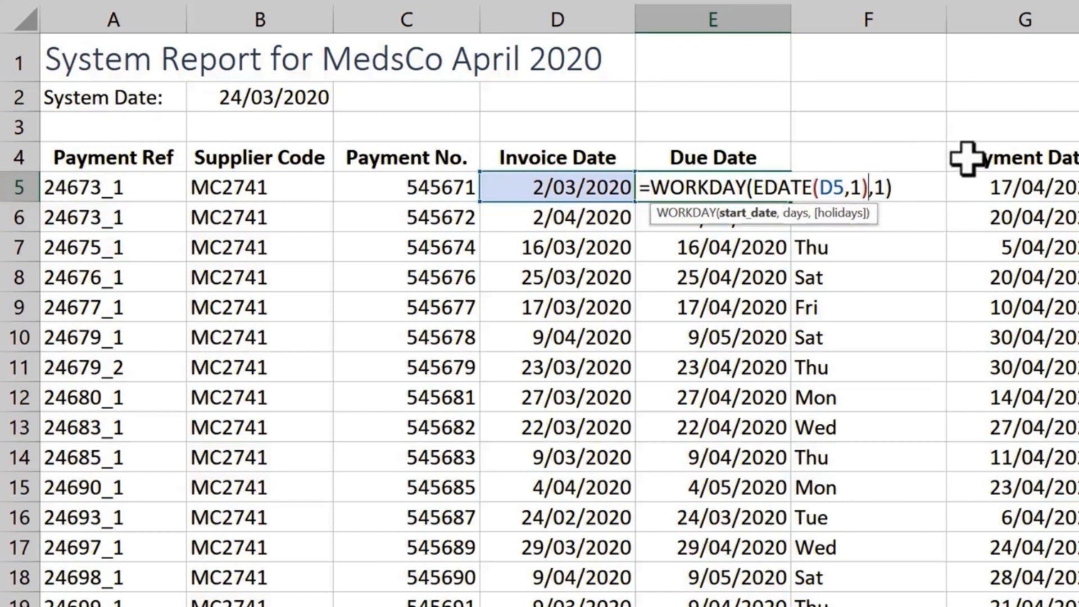
pyautogui.write('-1')
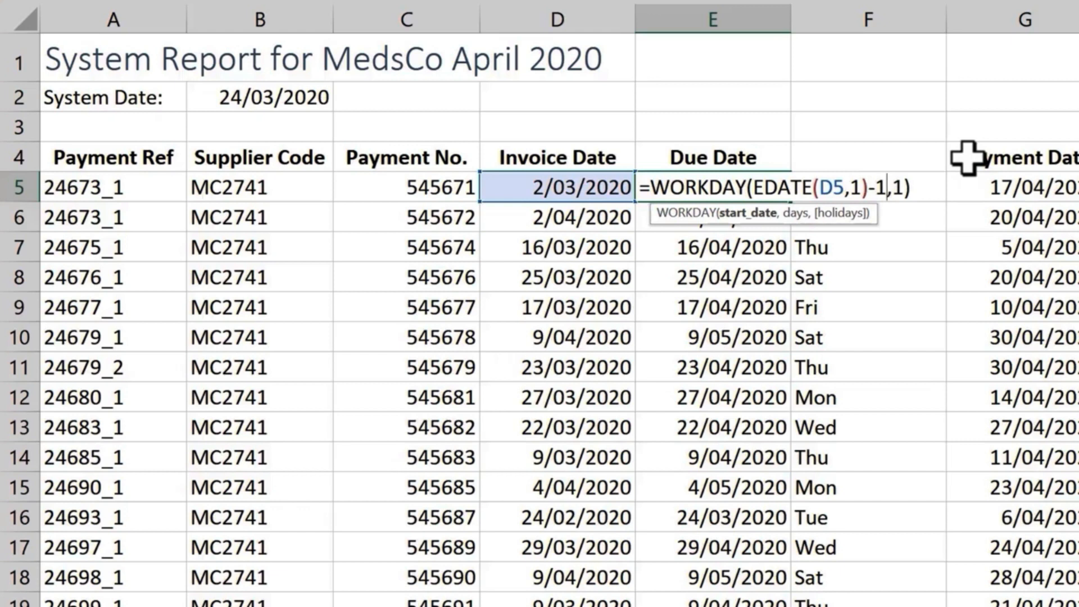
pyautogui.click(916, 185)
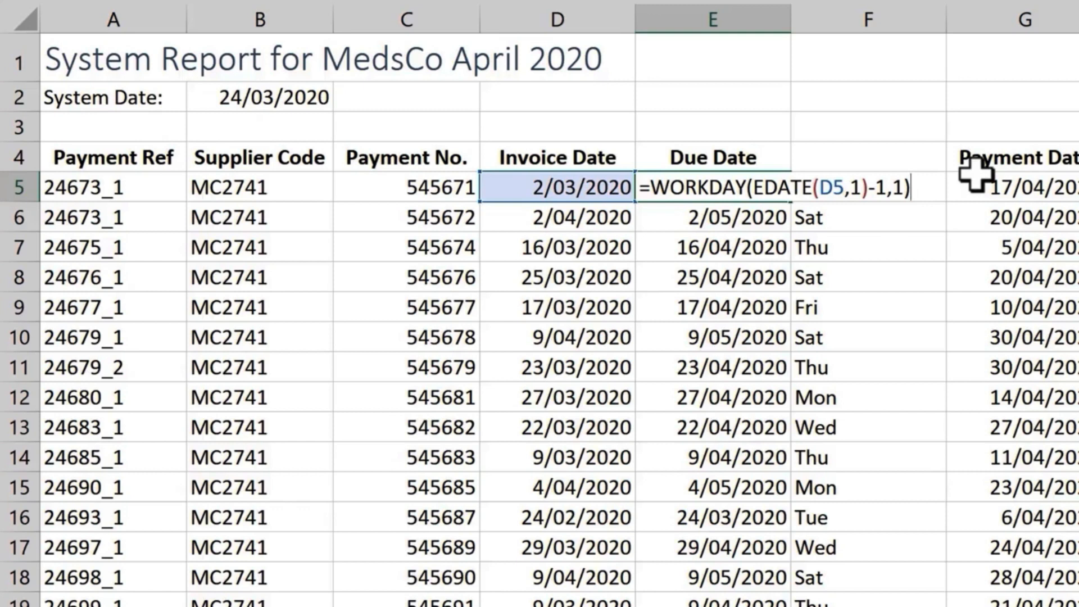
pyautogui.hotkey('ctrl', 'Return')
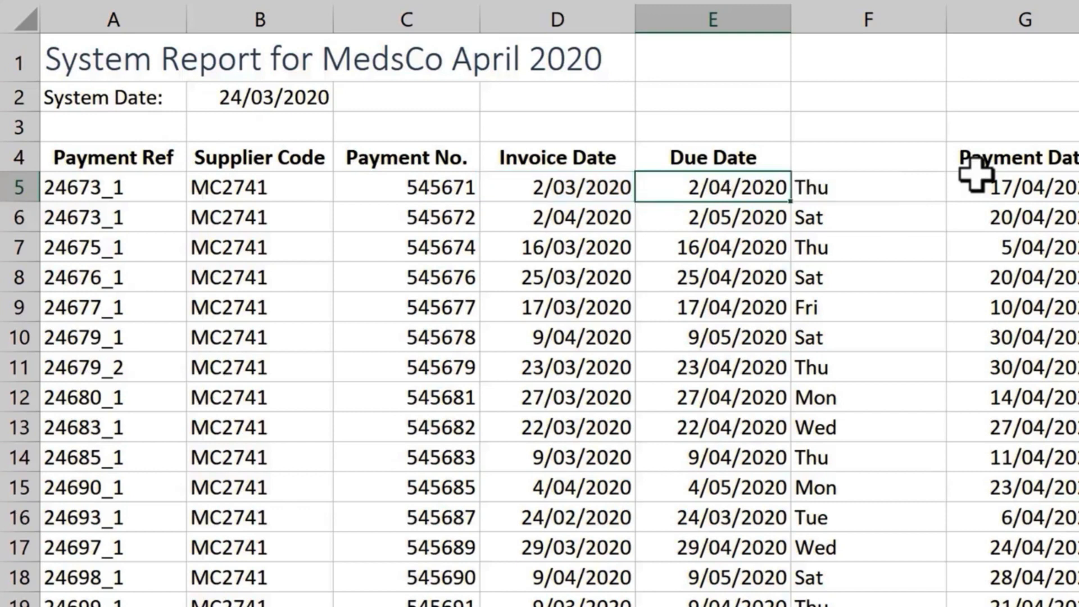
pyautogui.doubleClick(794, 207)
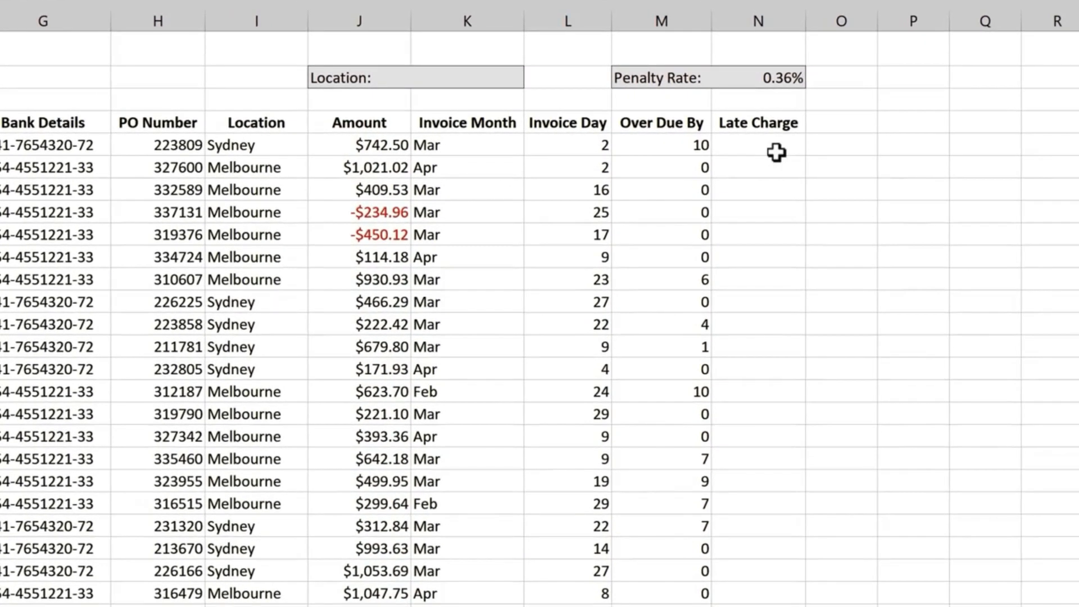
# Enter the Late Charge formula =J5*M5*N2 in N5 and copy it down the column.
pyautogui.click(773, 148)
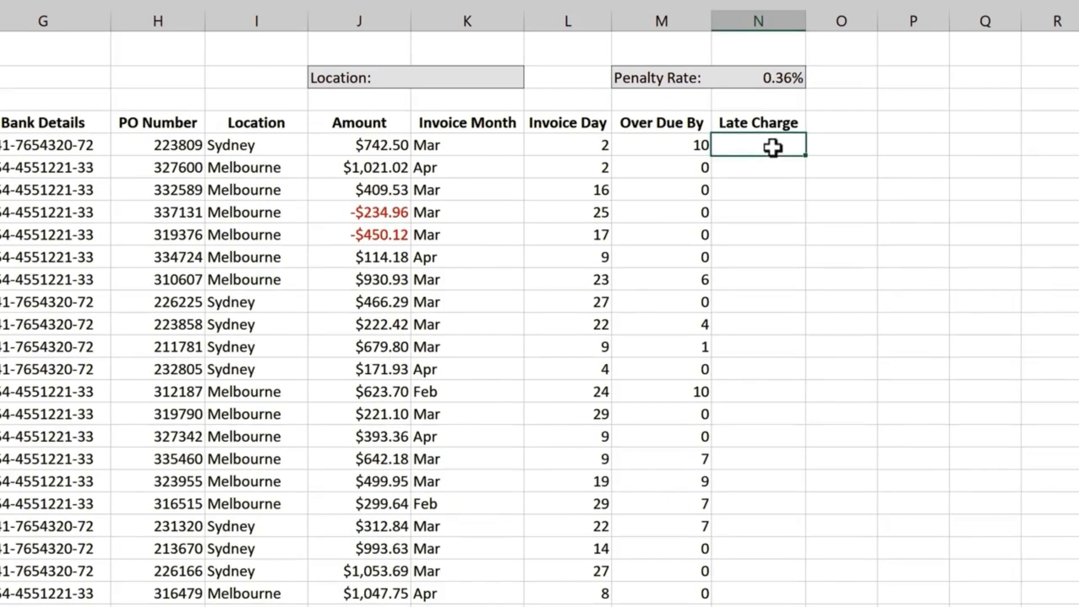
pyautogui.write('=')
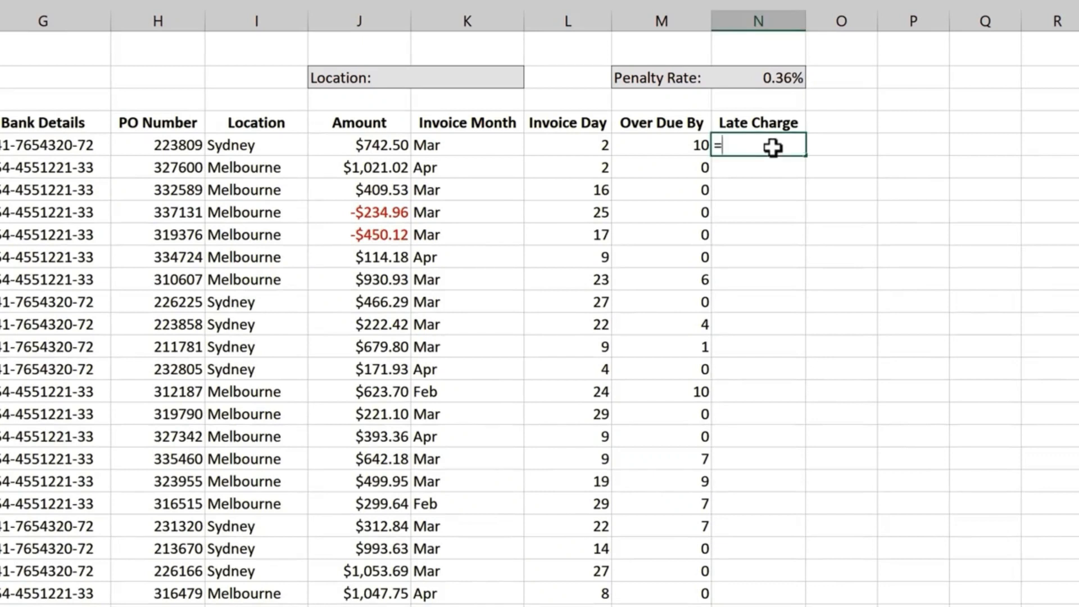
pyautogui.click(388, 145)
pyautogui.write('*')
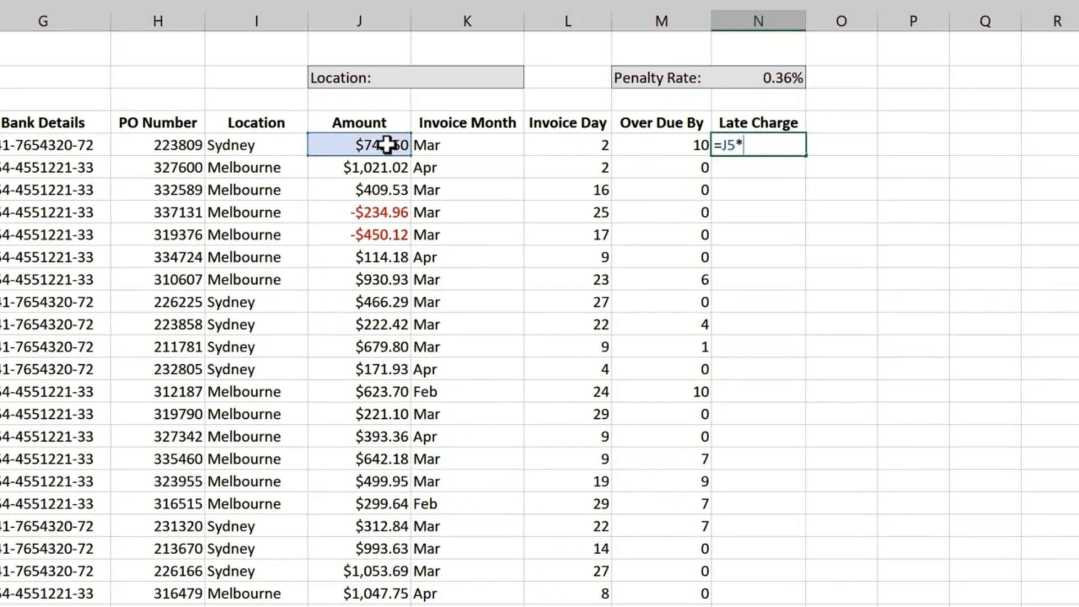
pyautogui.click(692, 146)
pyautogui.write('*')
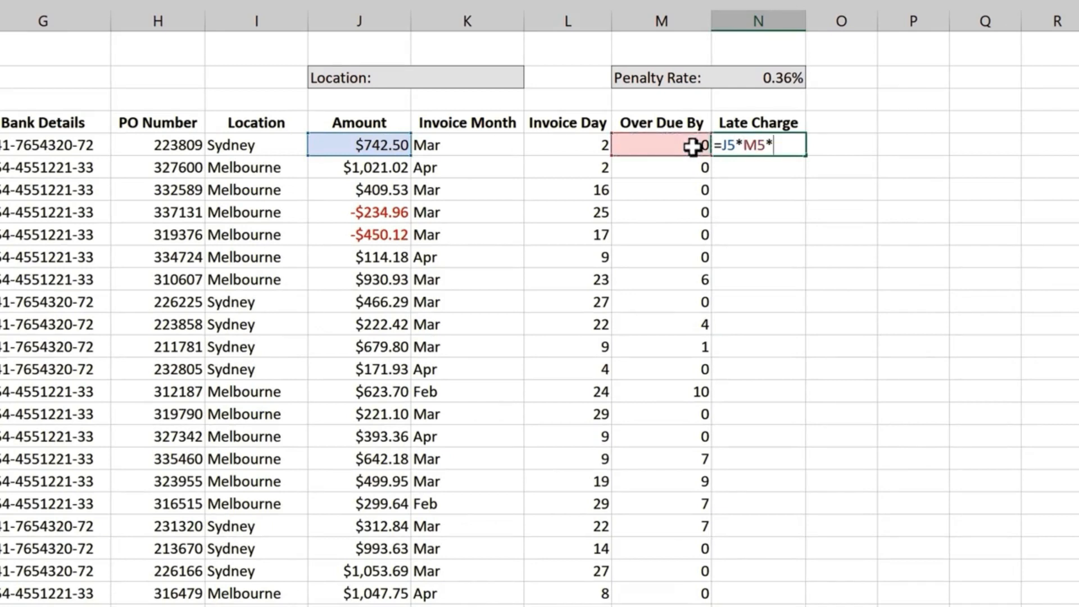
pyautogui.click(793, 74)
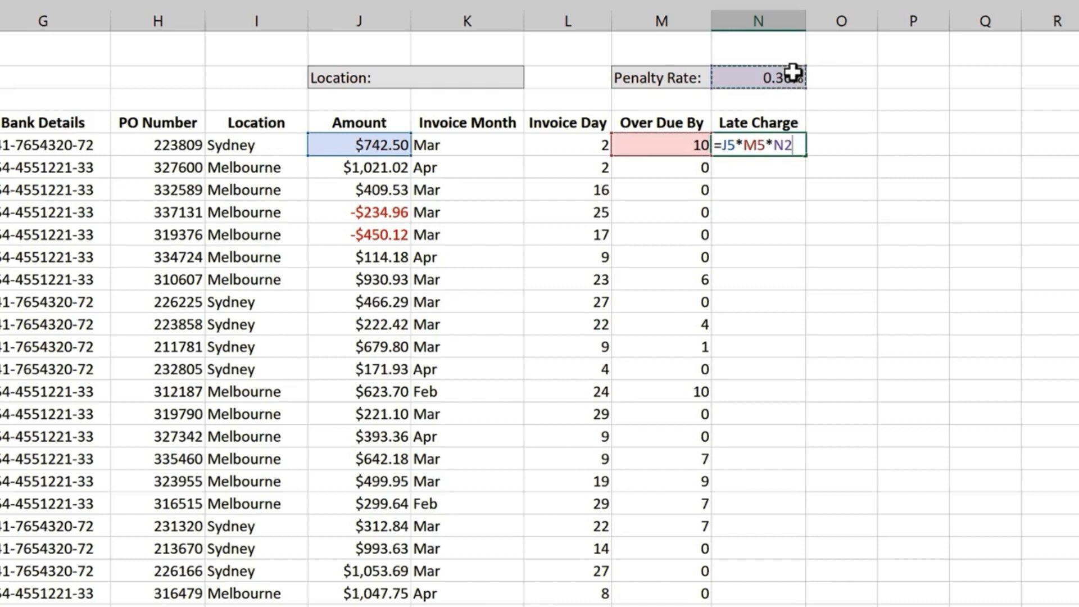
pyautogui.press('Return')
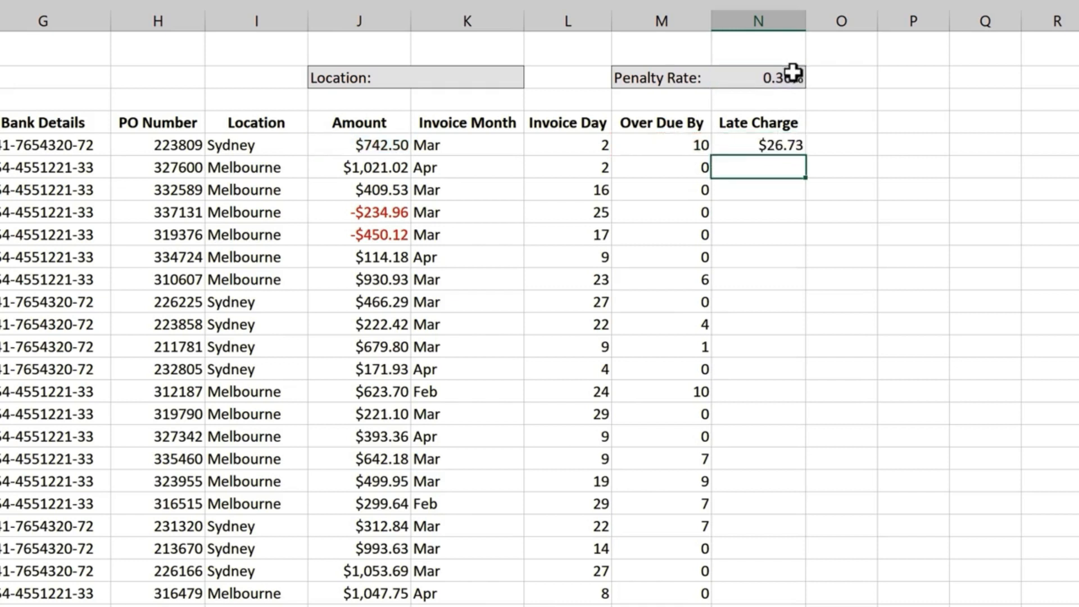
pyautogui.click(773, 145)
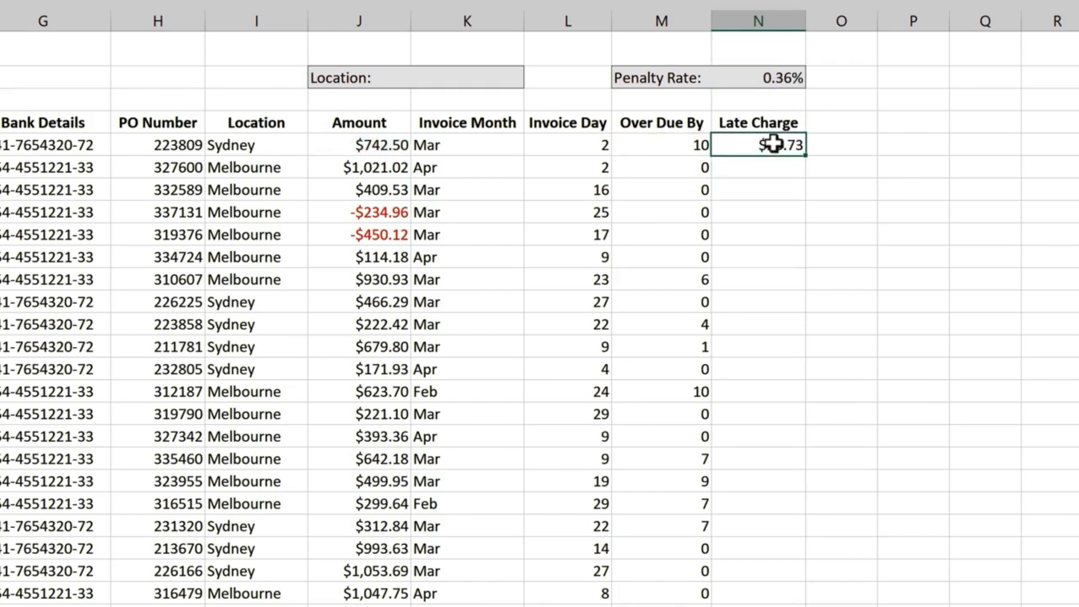
pyautogui.doubleClick(808, 155)
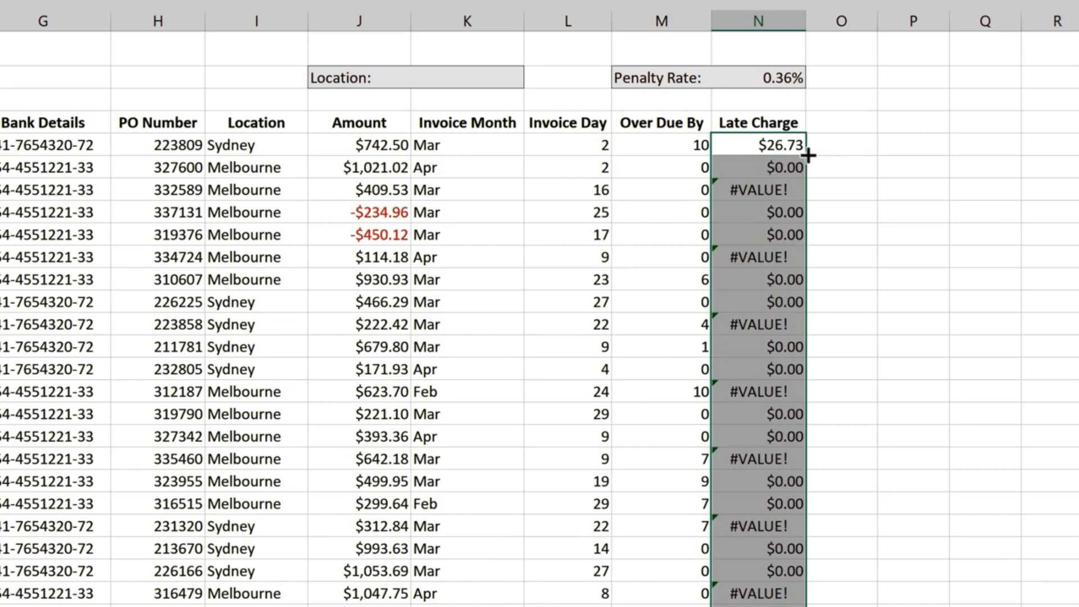
# Check the copied formula's references in N6, and make the penalty rate reference in N5 absolute, giving =J5*M5*$N$2.
pyautogui.doubleClick(783, 167)
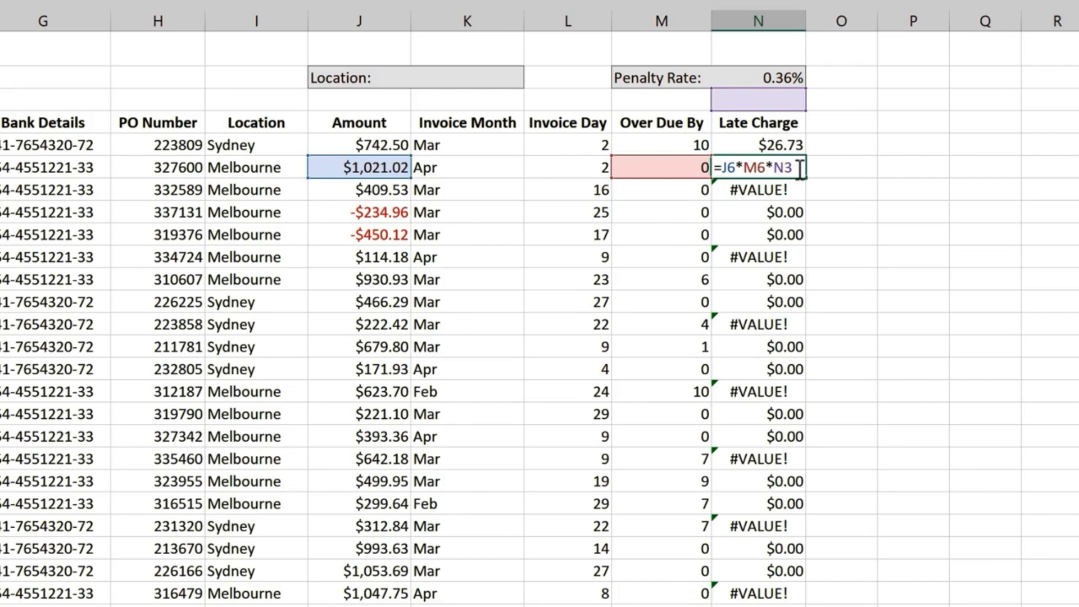
pyautogui.press('Escape')
pyautogui.click(790, 145)
pyautogui.doubleClick(803, 146)
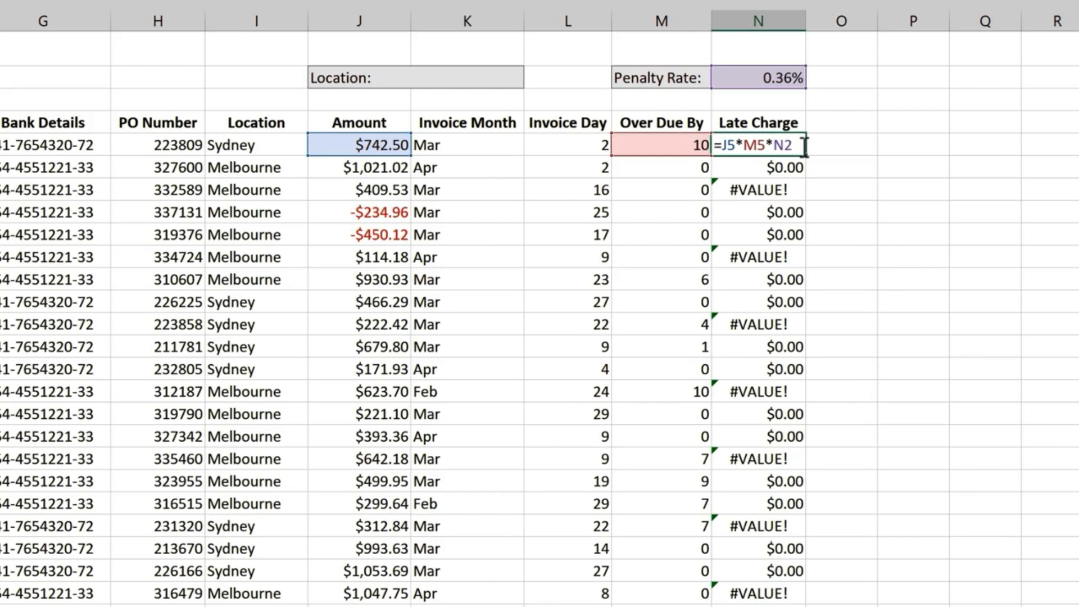
pyautogui.press('F4')
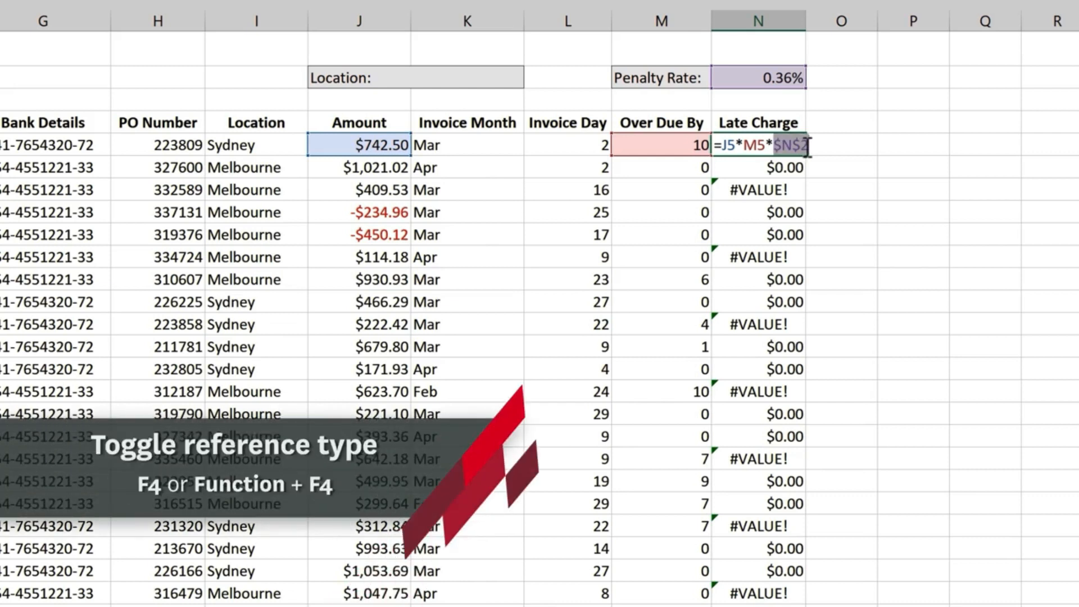
pyautogui.click(809, 146)
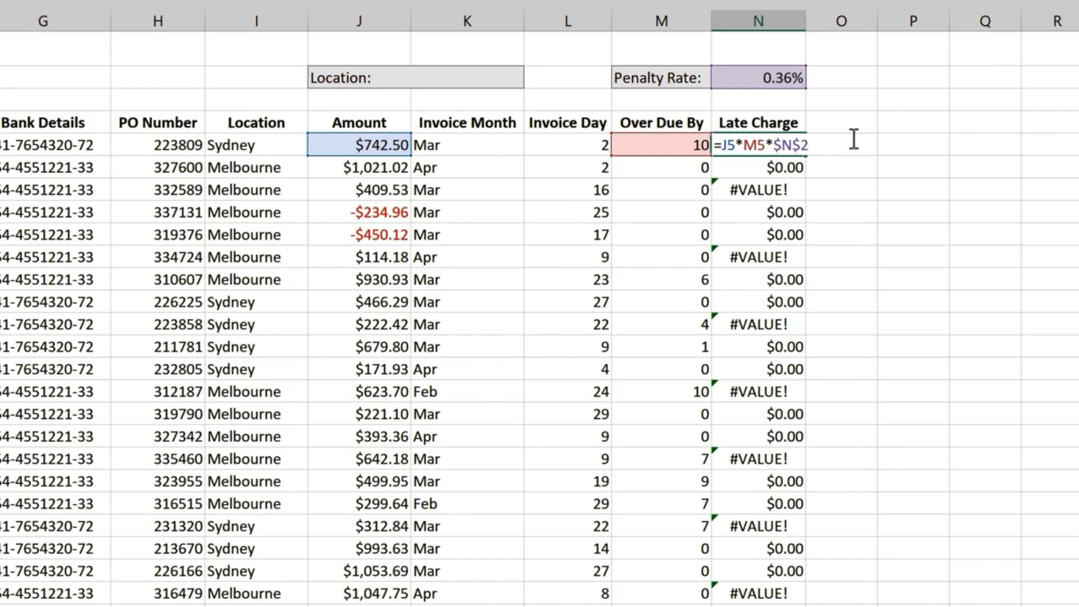
pyautogui.press('F4')
pyautogui.press('F4')
pyautogui.press('F4')
pyautogui.press('F4')
pyautogui.press('Return')
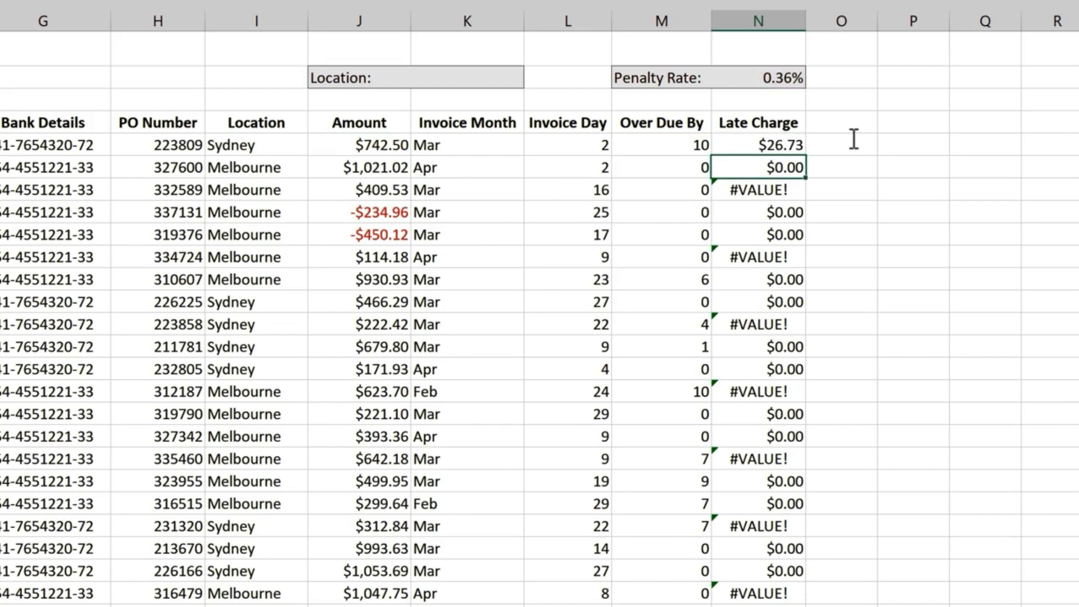
# Copy the N5 formula down the Late Charge column and clear the column's formulas.
pyautogui.click(795, 144)
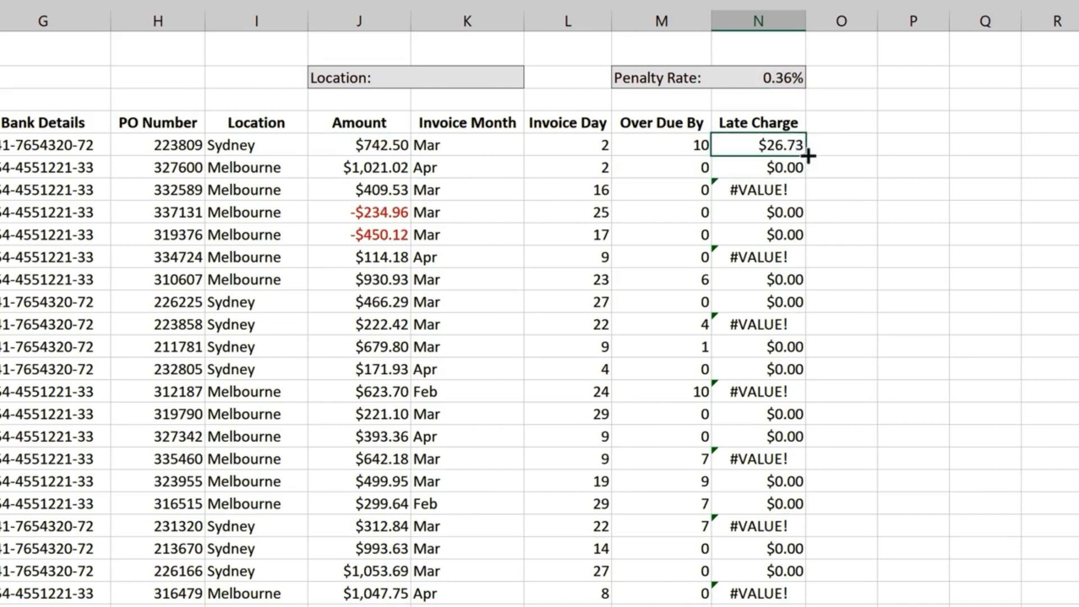
pyautogui.doubleClick(808, 156)
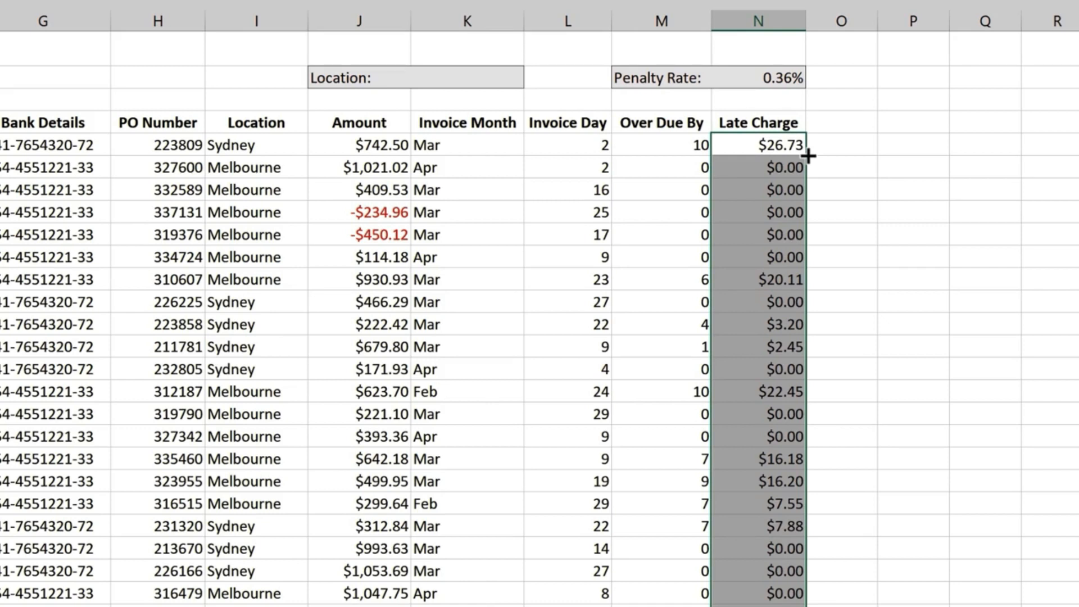
pyautogui.press('Delete')
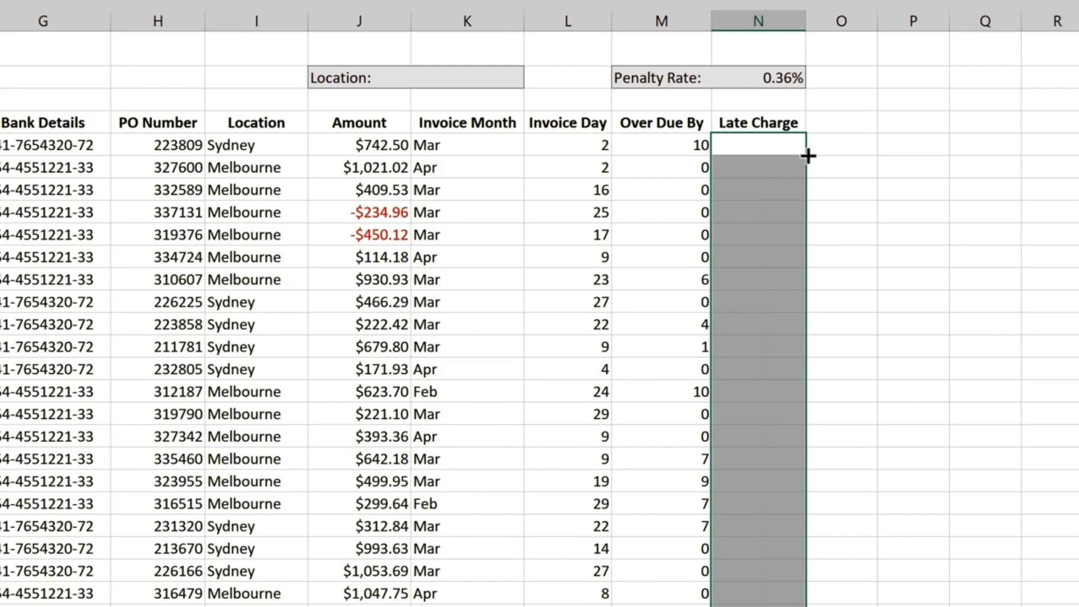
# Name the penalty rate cell N2 Penalty_Rate.
pyautogui.click(789, 79)
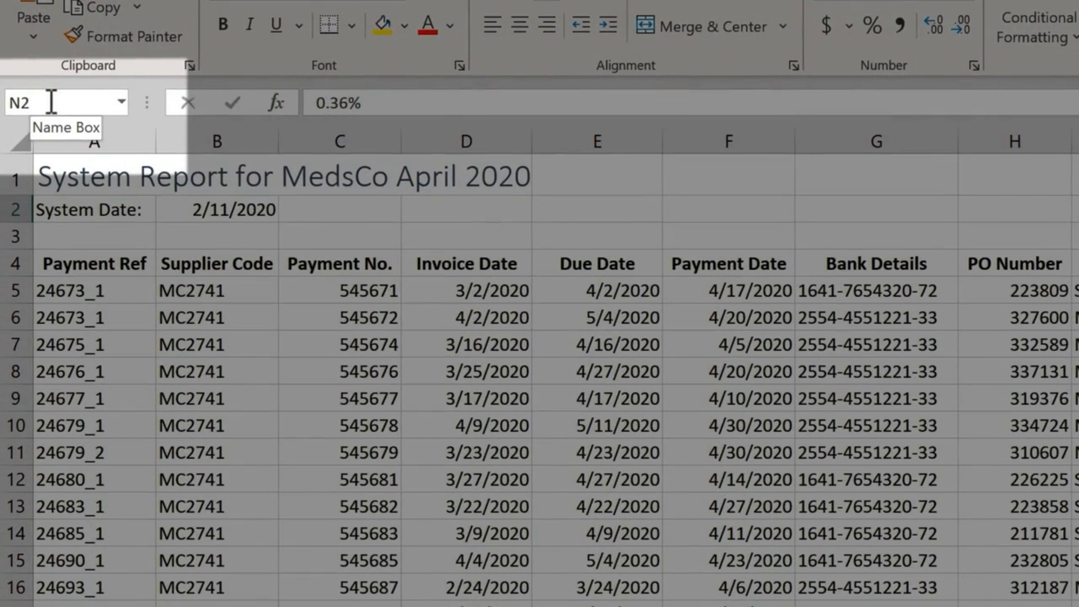
pyautogui.click(51, 101)
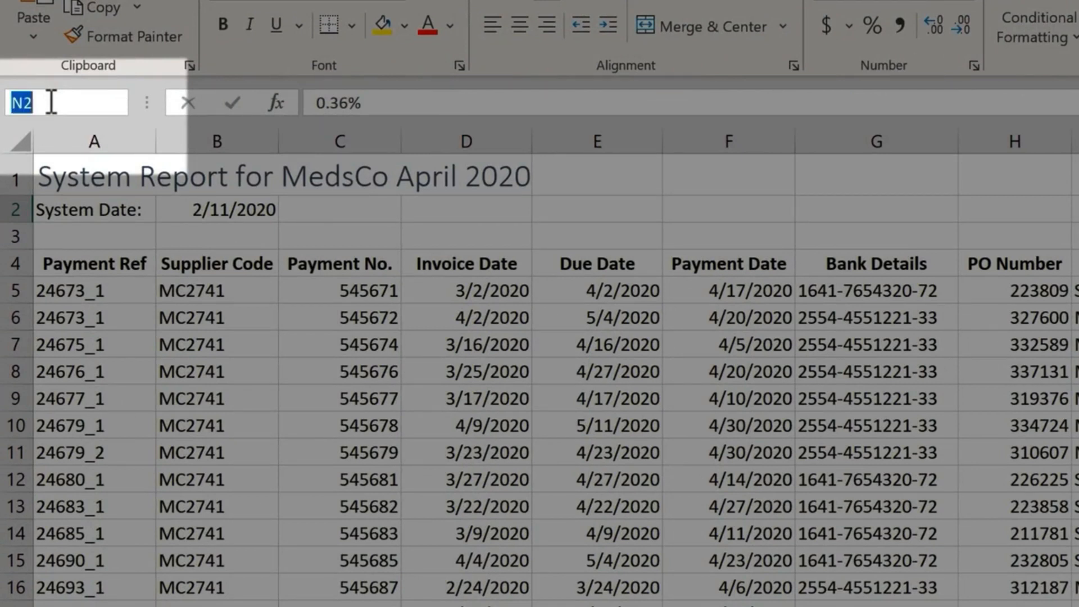
pyautogui.write('Penalty_Rate')
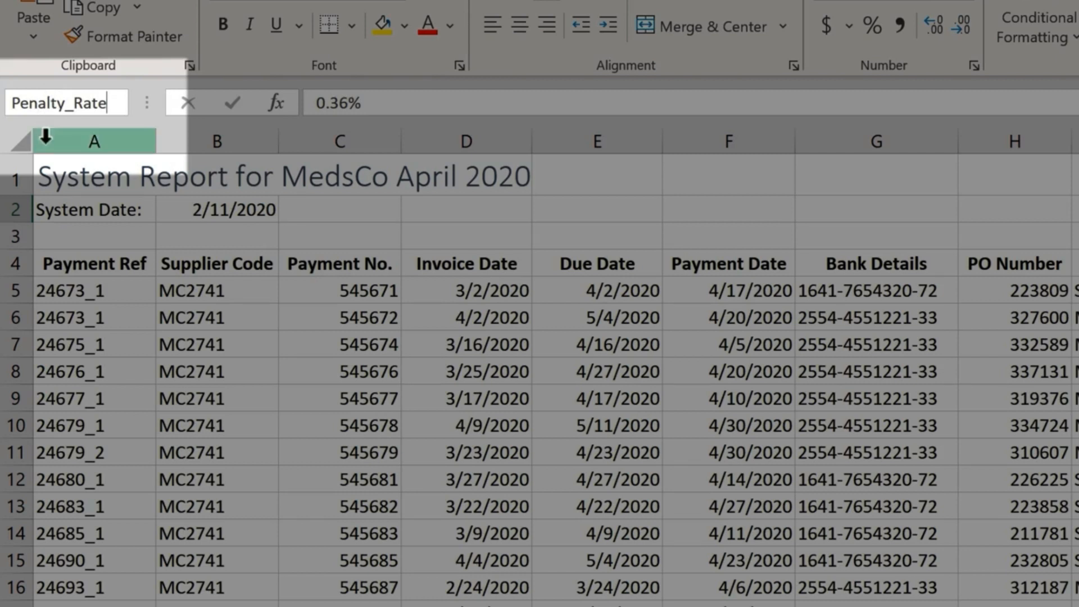
pyautogui.press('Return')
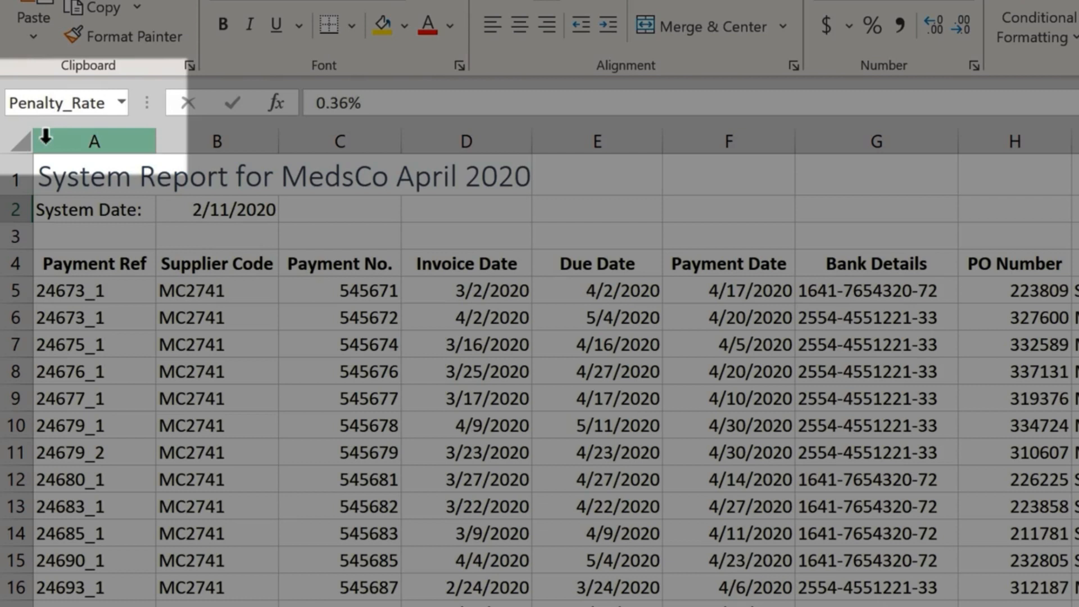
# Select the empty cell F2 and go back to the penalty rate cell using the defined name Penalty_Rate.
pyautogui.click(727, 198)
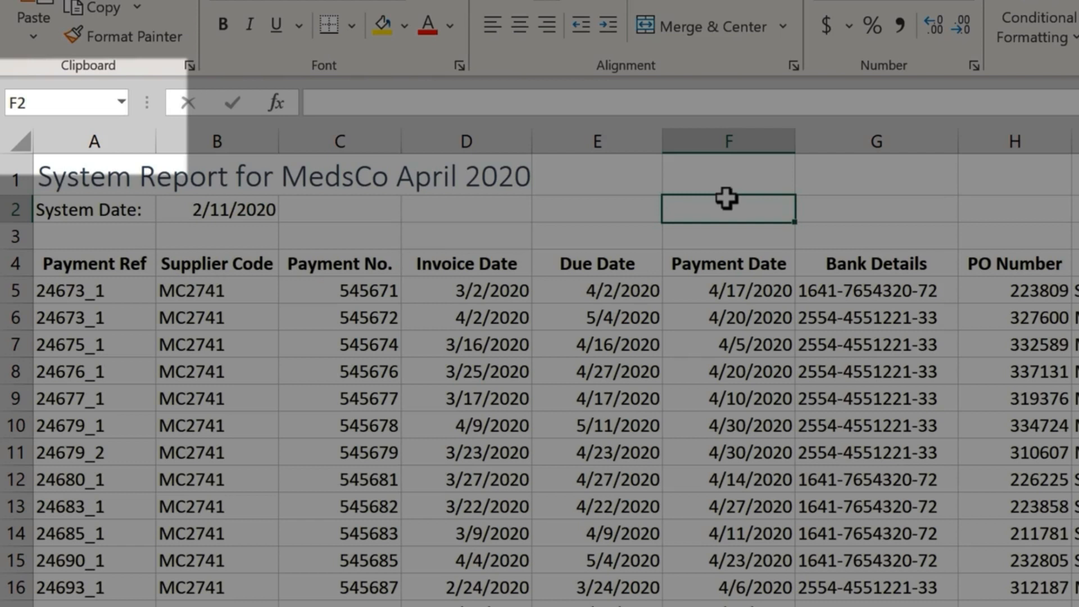
pyautogui.click(120, 104)
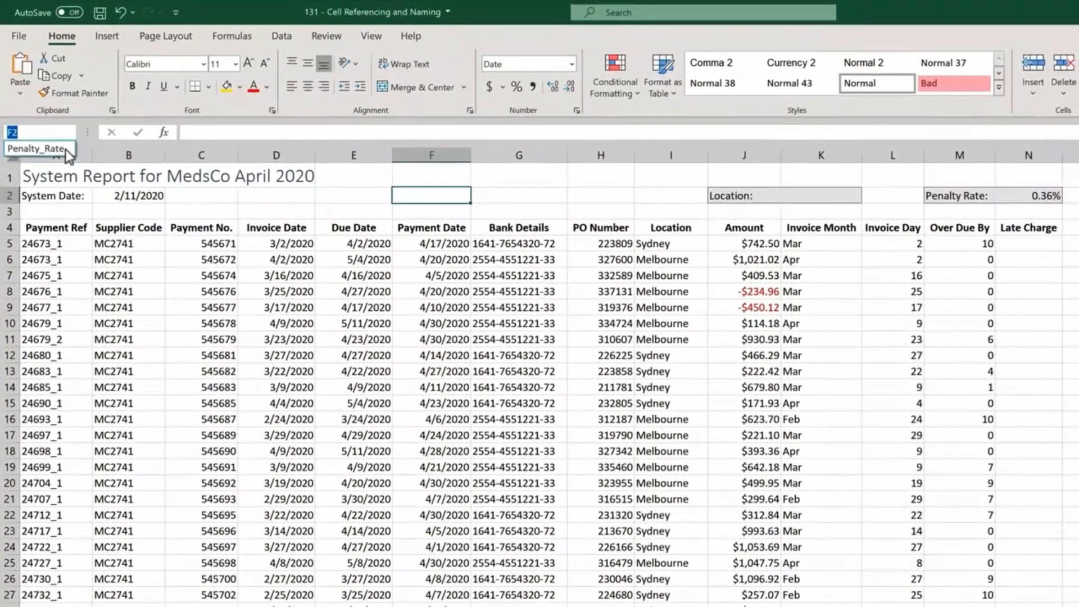
pyautogui.click(65, 150)
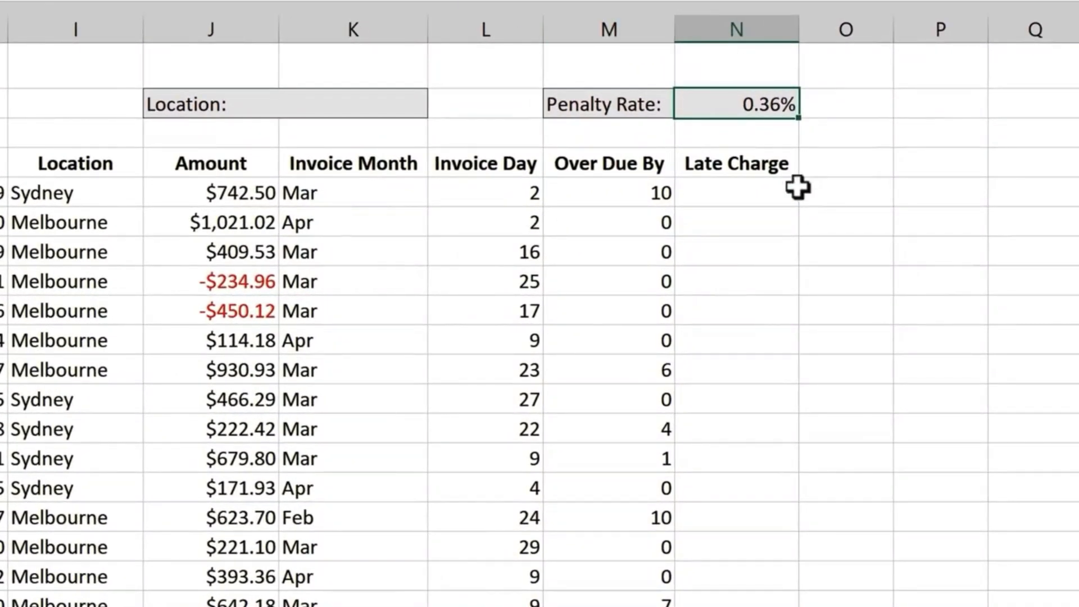
# Enter the Late Charge formula =J5*M5*Penalty_Rate in N5 and copy it down the column.
pyautogui.click(764, 194)
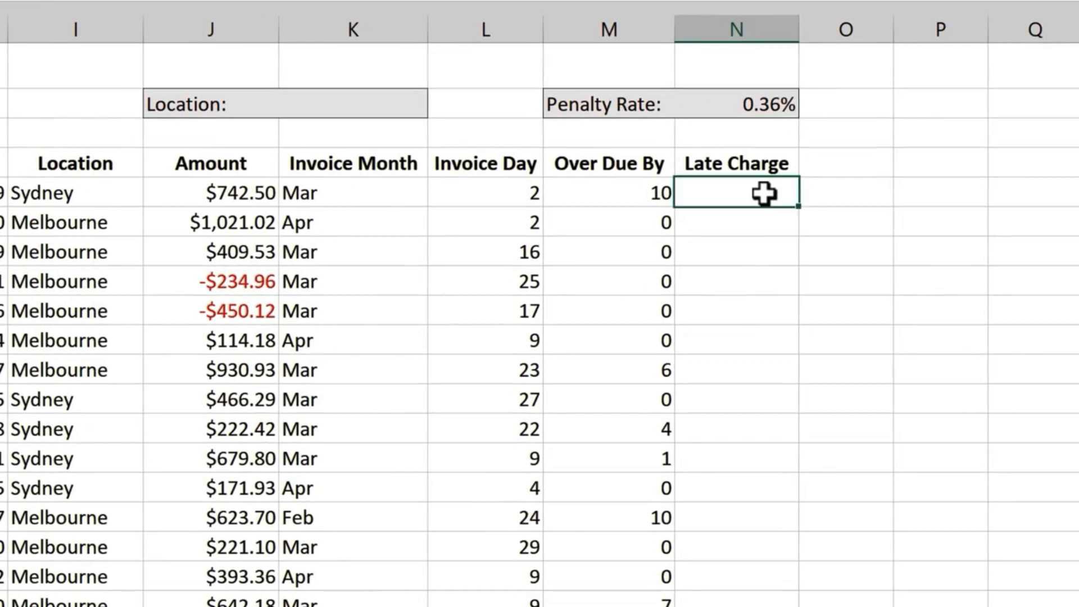
pyautogui.write('=')
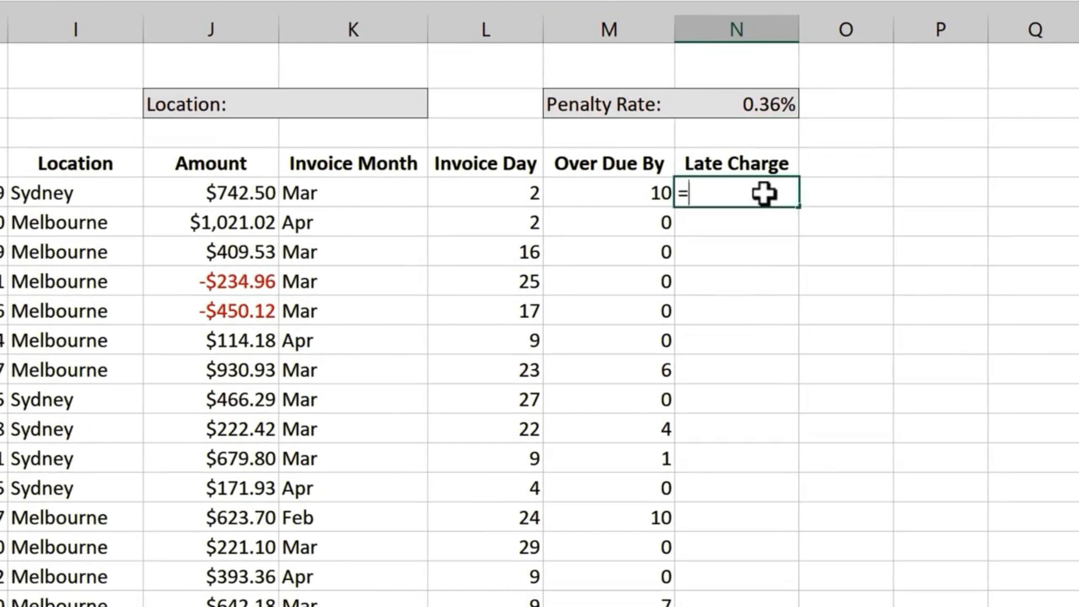
pyautogui.click(253, 193)
pyautogui.write('*')
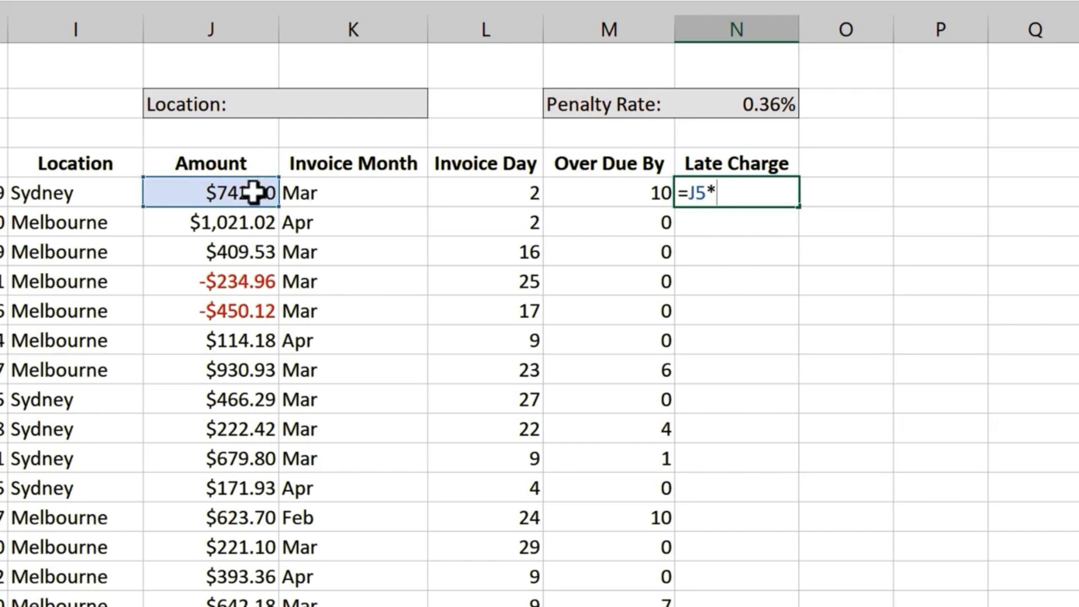
pyautogui.click(646, 195)
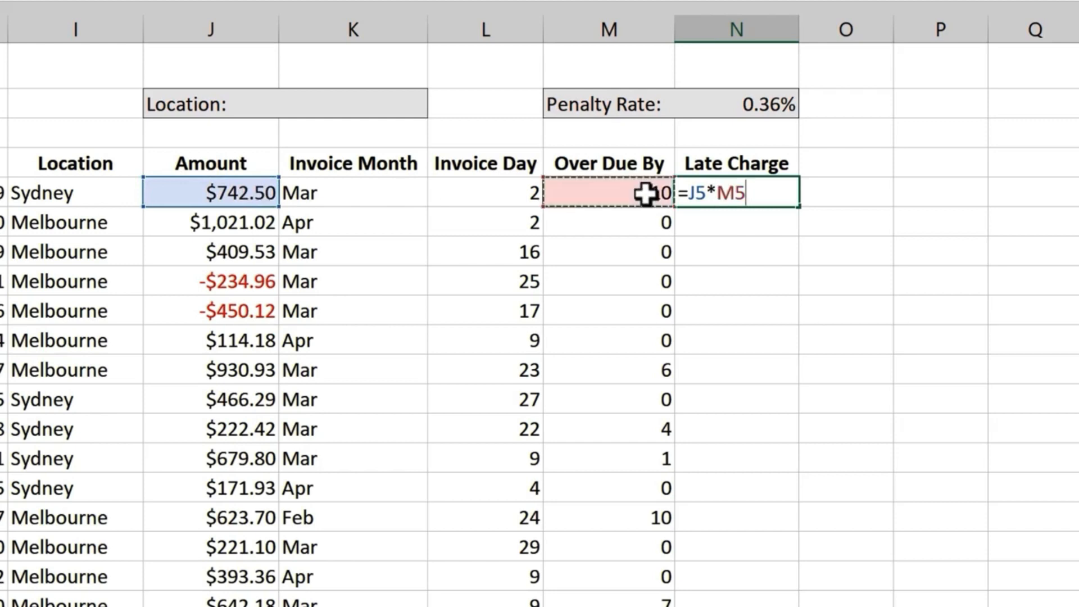
pyautogui.write('*')
pyautogui.click(774, 105)
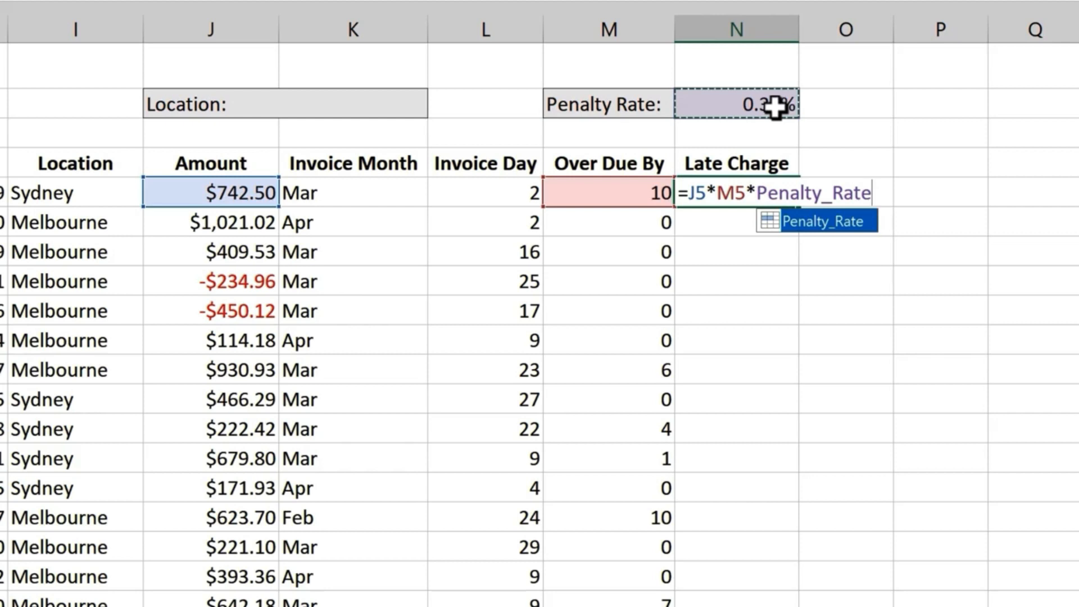
pyautogui.hotkey('ctrl', 'Return')
pyautogui.click(756, 193)
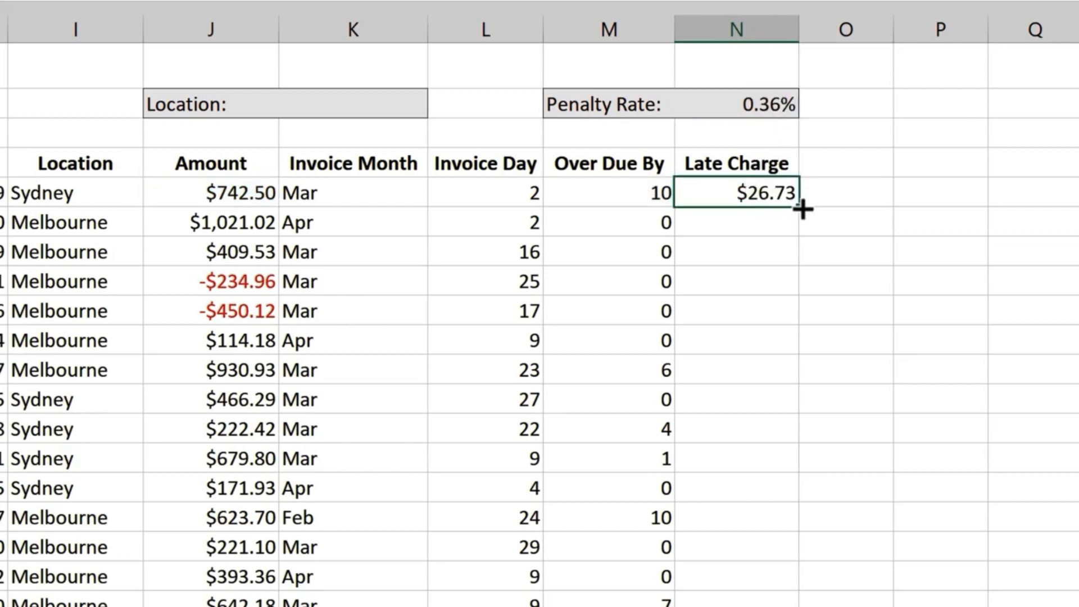
pyautogui.doubleClick(802, 208)
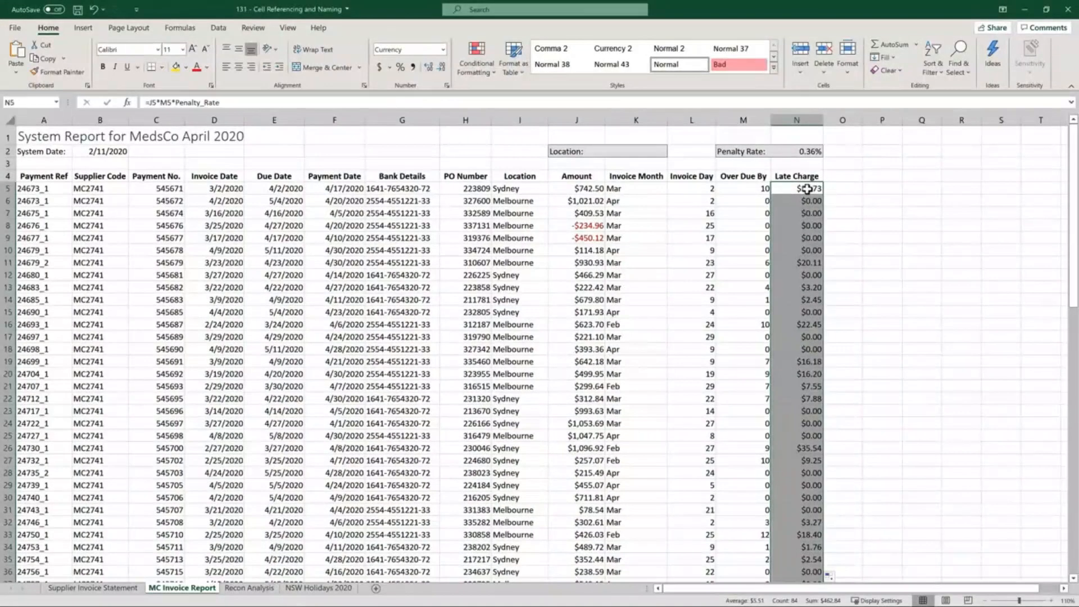
# Try to name the range N5:N14 Top10, and return to cell A1.
pyautogui.moveTo(807, 189); pyautogui.dragTo(814, 300)
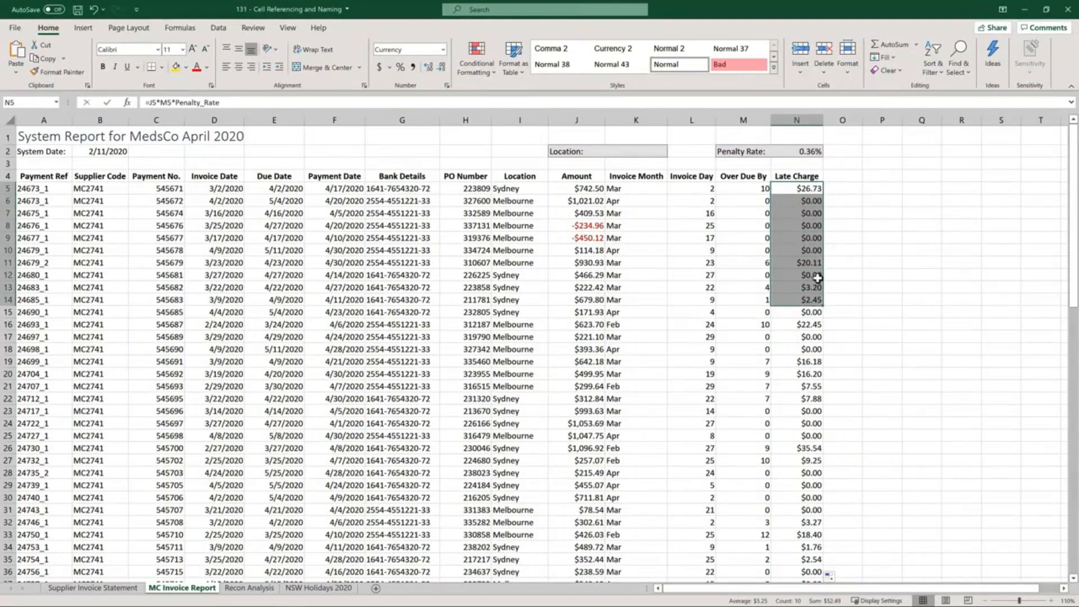
pyautogui.click(37, 102)
pyautogui.write('Top10')
pyautogui.press('Return')
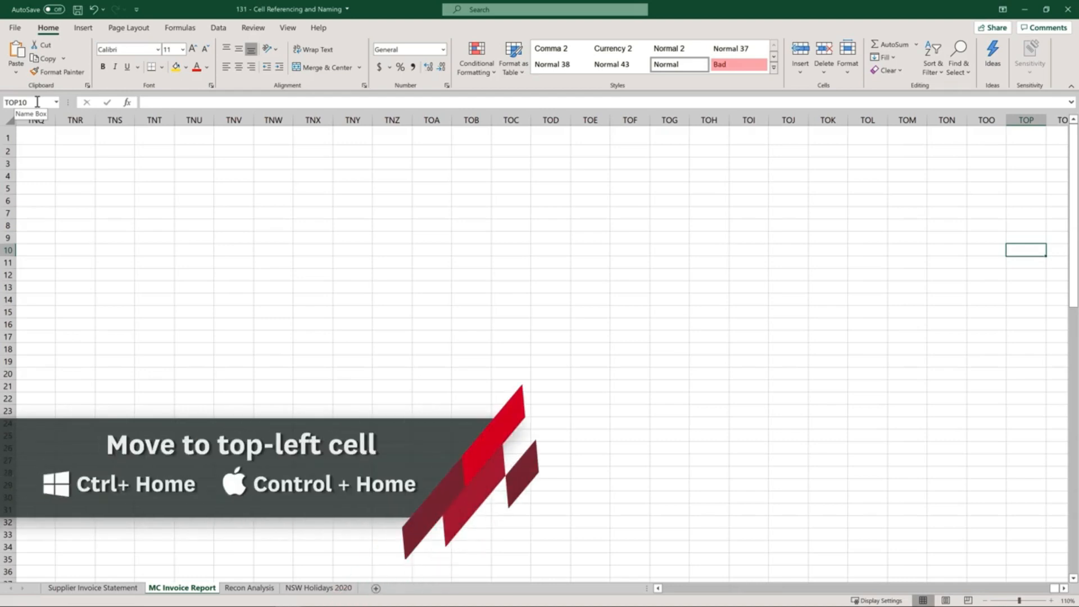
pyautogui.hotkey('ctrl', 'Home')
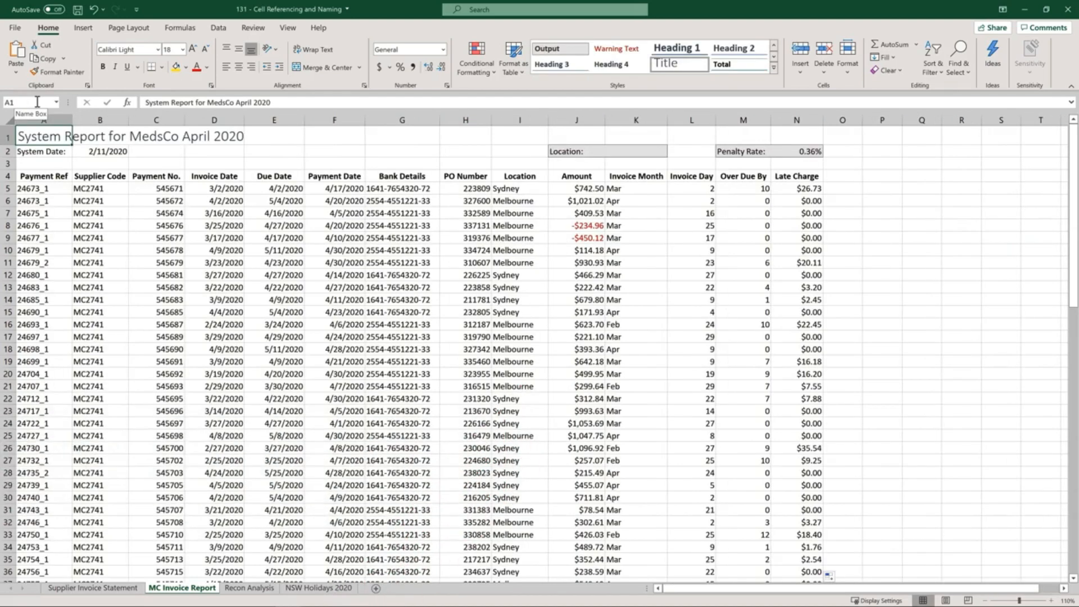
# Select the Late Charge values from N5 down to the last row and name the range Late_Charge.
pyautogui.click(814, 151)
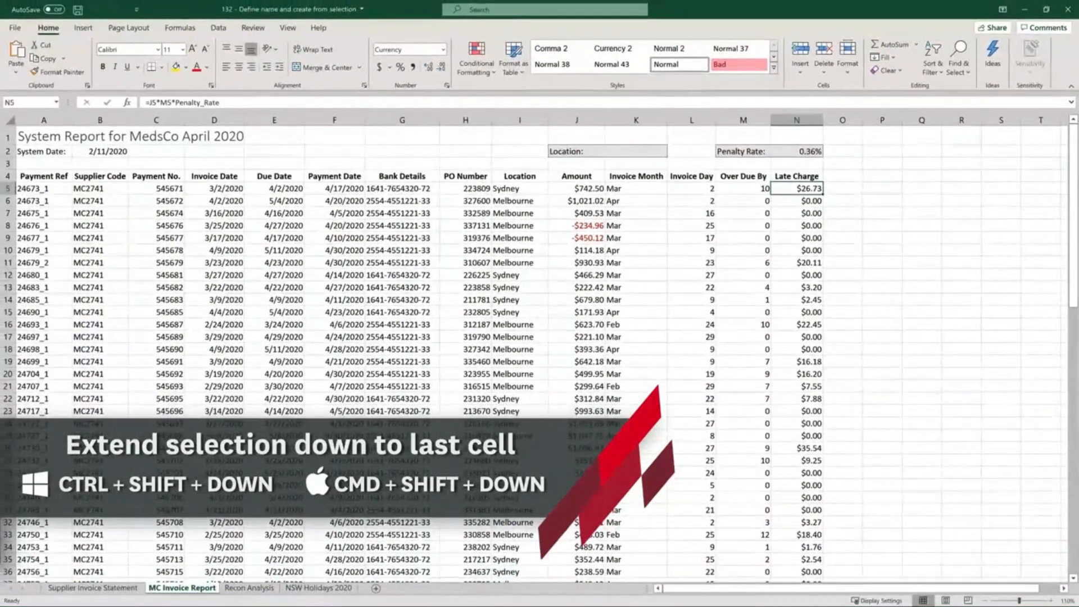
pyautogui.hotkey('ctrl', 'shift', 'Down')
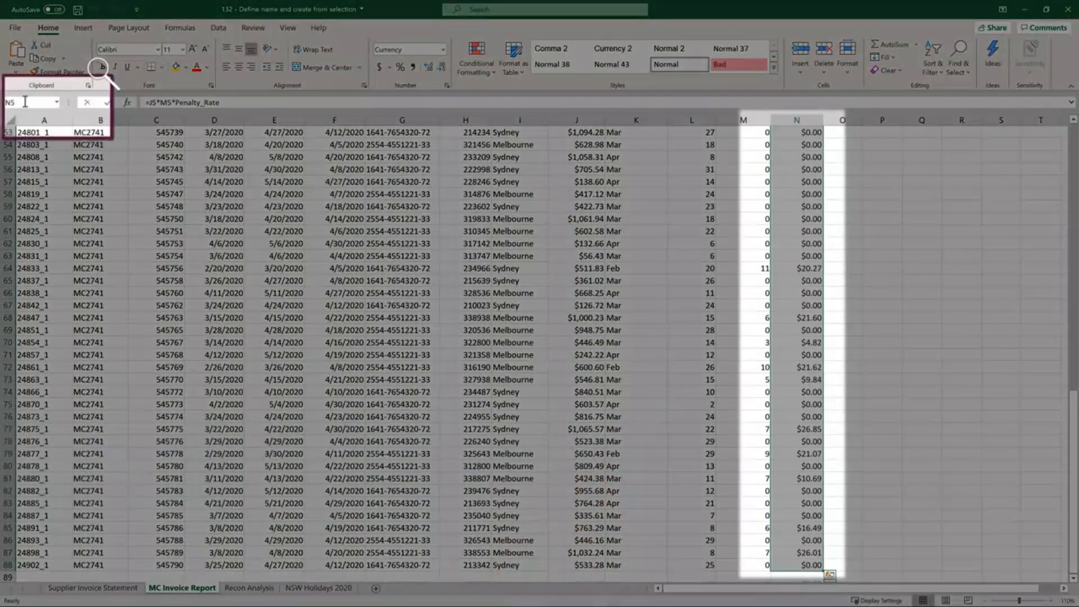
pyautogui.click(25, 102)
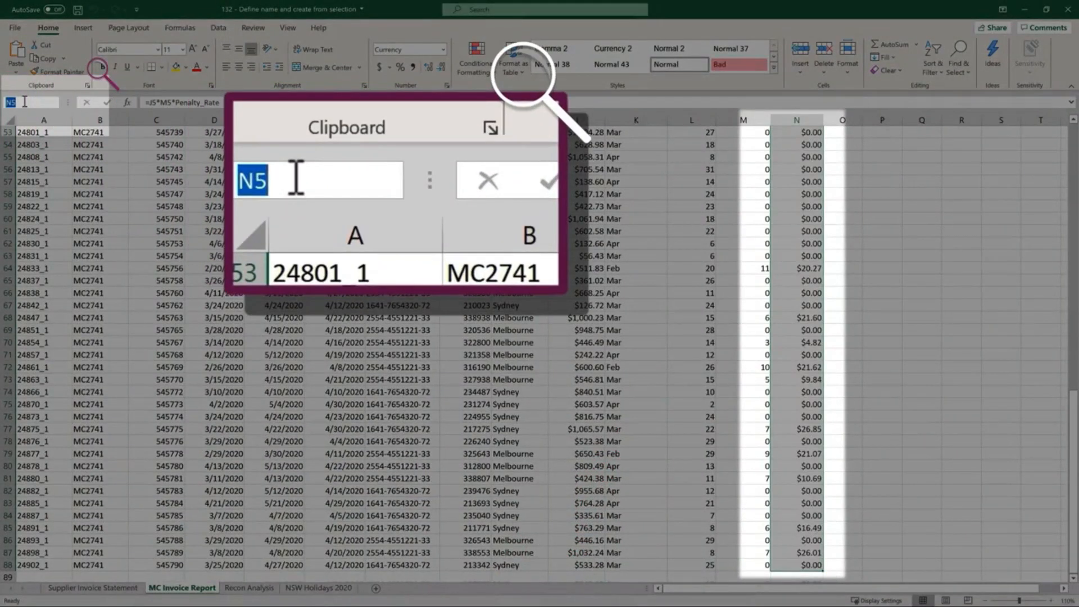
pyautogui.press('BackSpace')
pyautogui.write('Late')
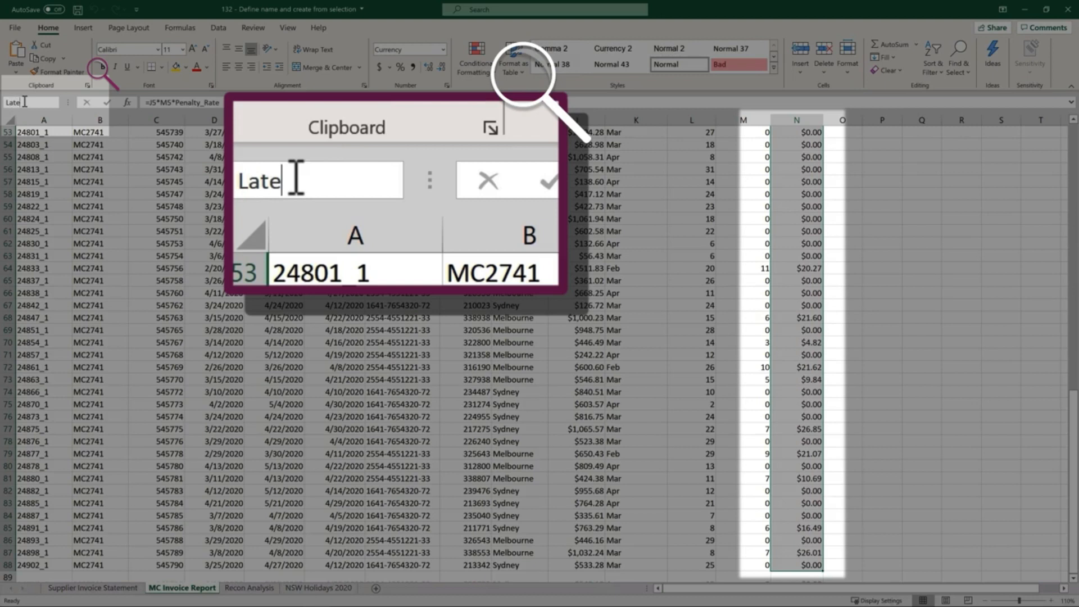
pyautogui.write('_Charge')
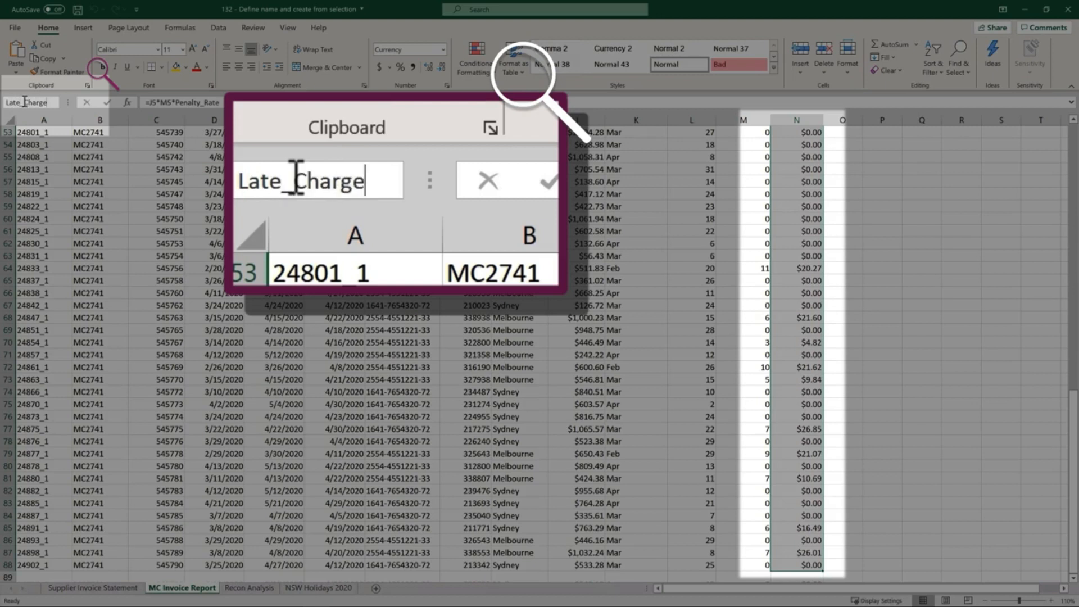
pyautogui.press('Return')
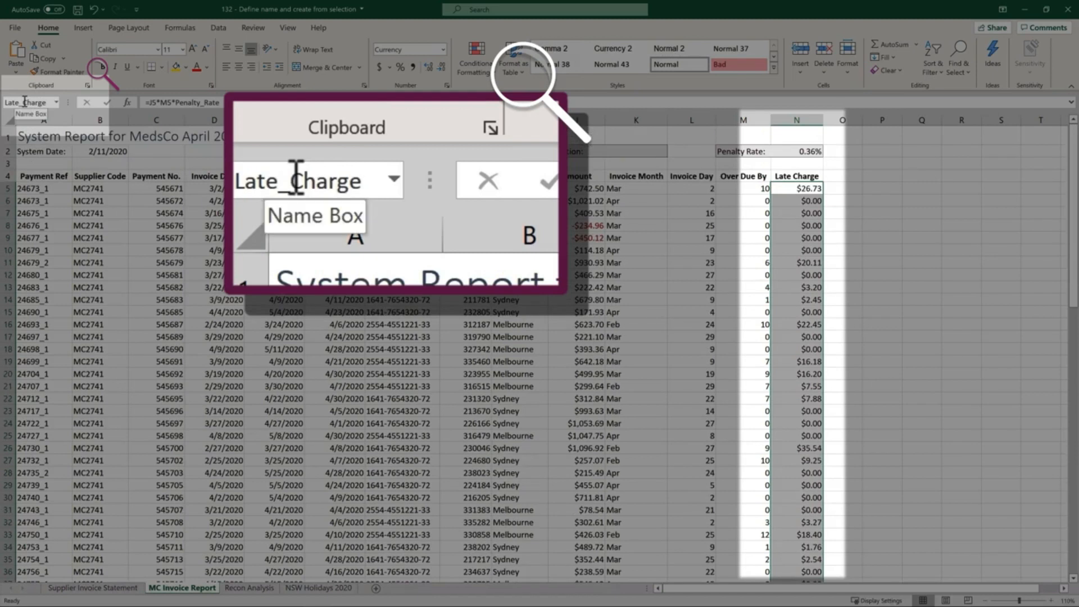
# Deselect the range, reselect it using the name Late_Charge, and check which cells it covers.
pyautogui.click(791, 188)
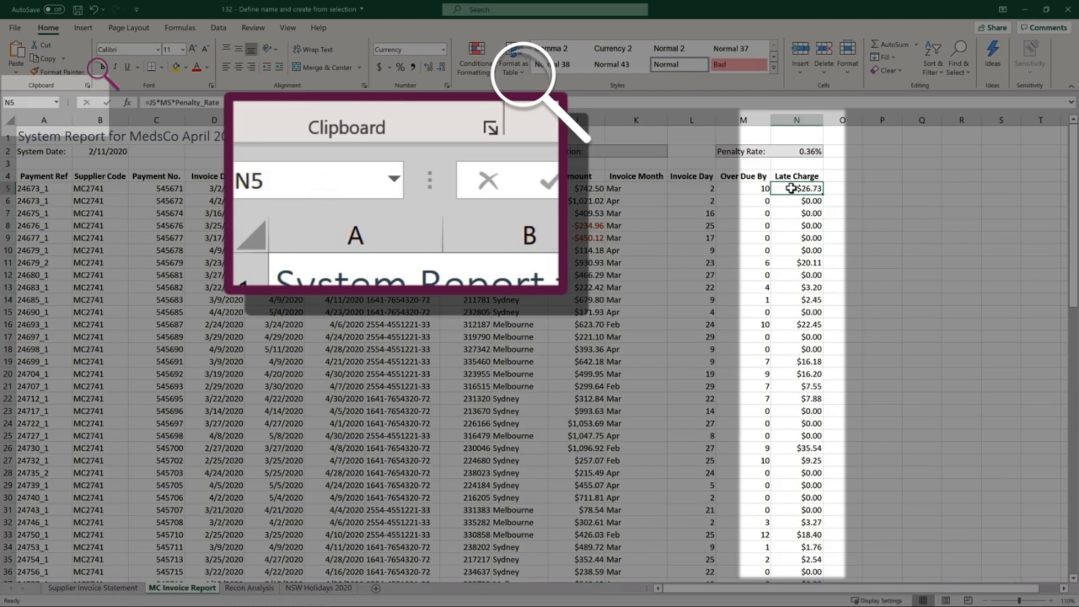
pyautogui.click(56, 102)
pyautogui.click(45, 115)
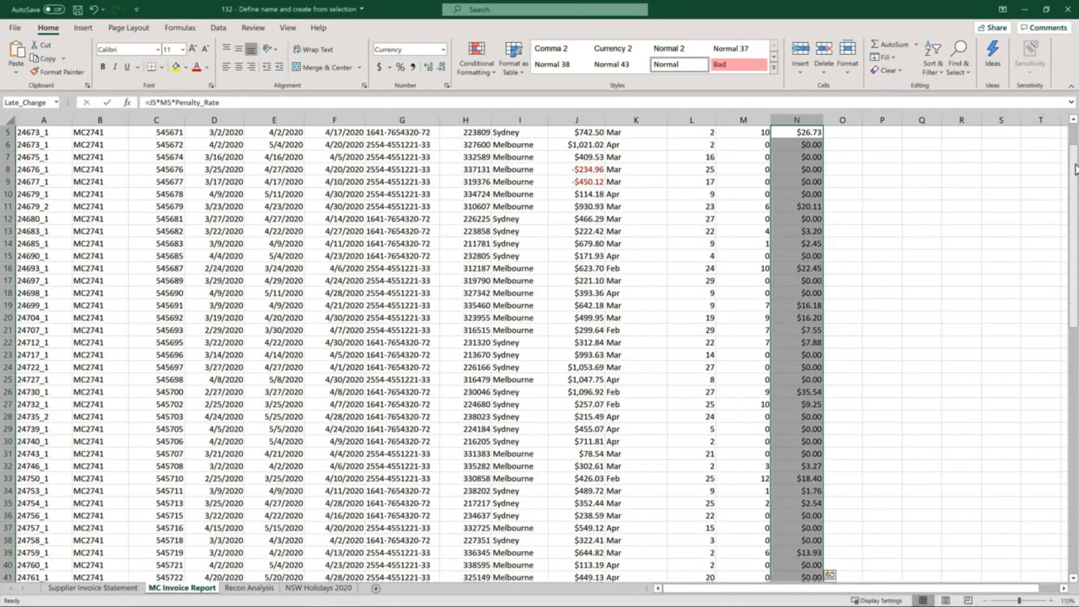
pyautogui.moveTo(1074, 177); pyautogui.dragTo(1074, 155)
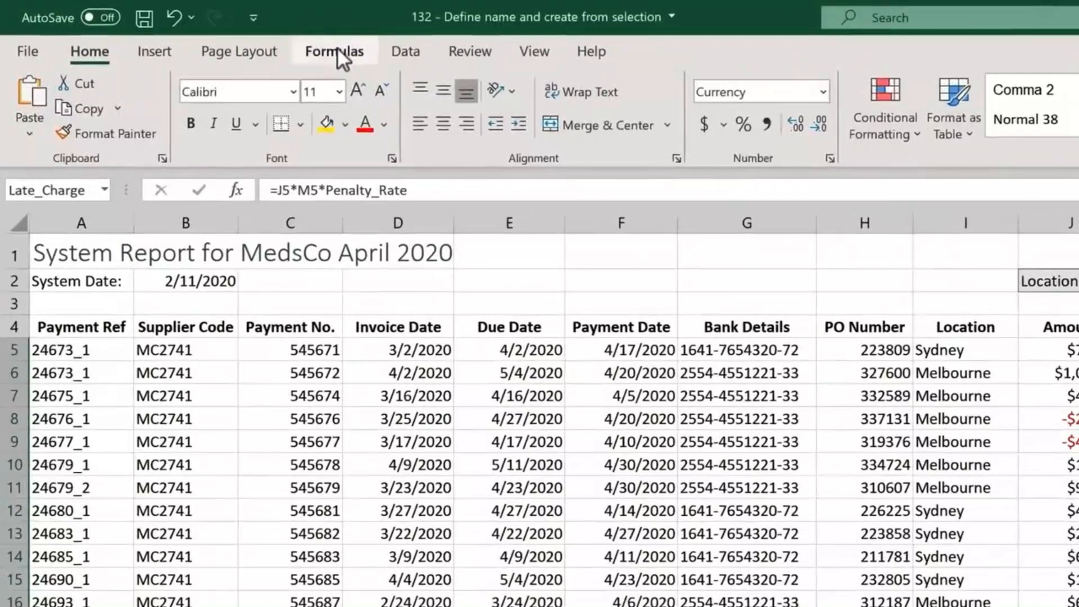
# Define the name Over_Due_By with Workbook scope for the Over Due By values M5:M88, and check the list of defined names.
pyautogui.click(337, 52)
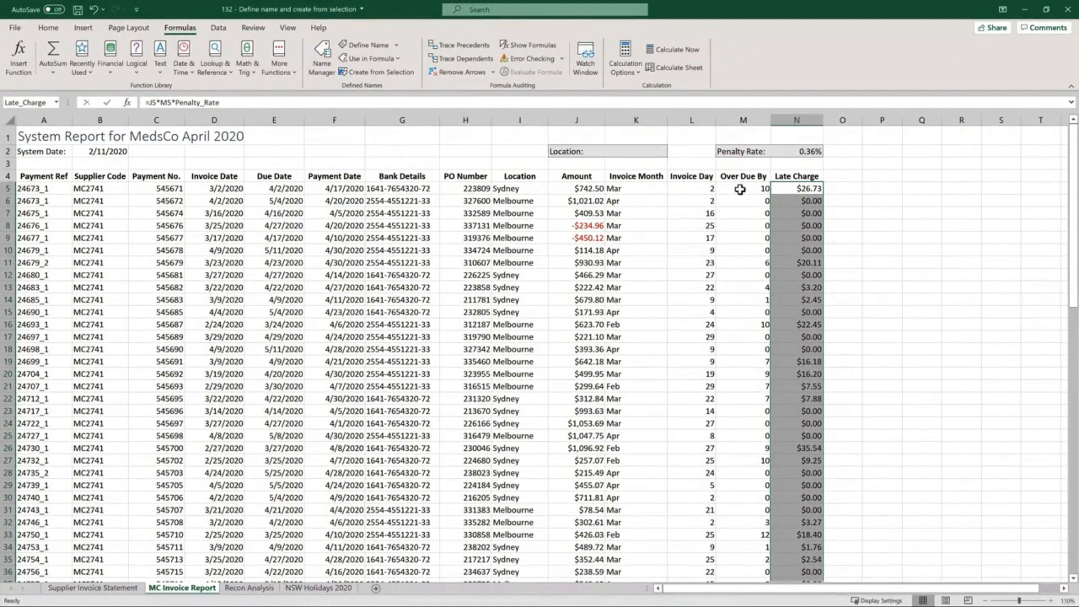
pyautogui.click(740, 189)
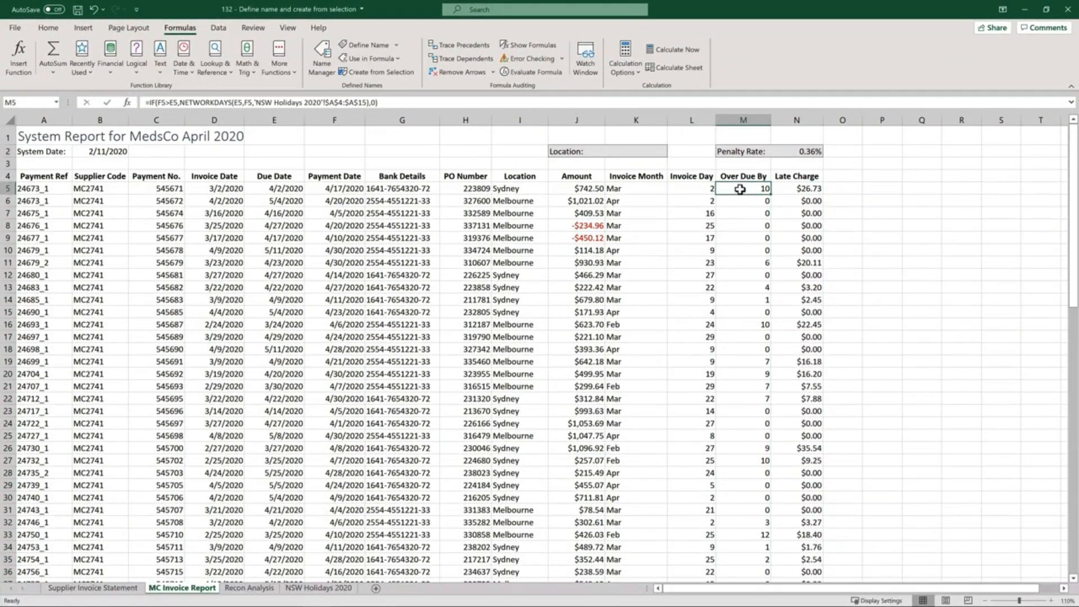
pyautogui.hotkey('ctrl', 'shift', 'Down')
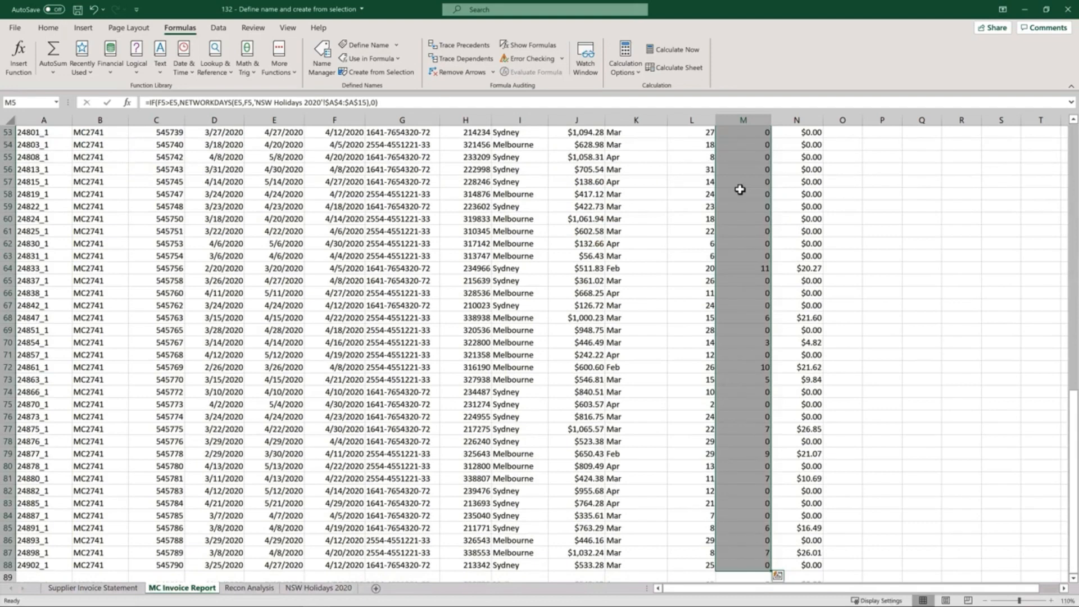
pyautogui.click(354, 48)
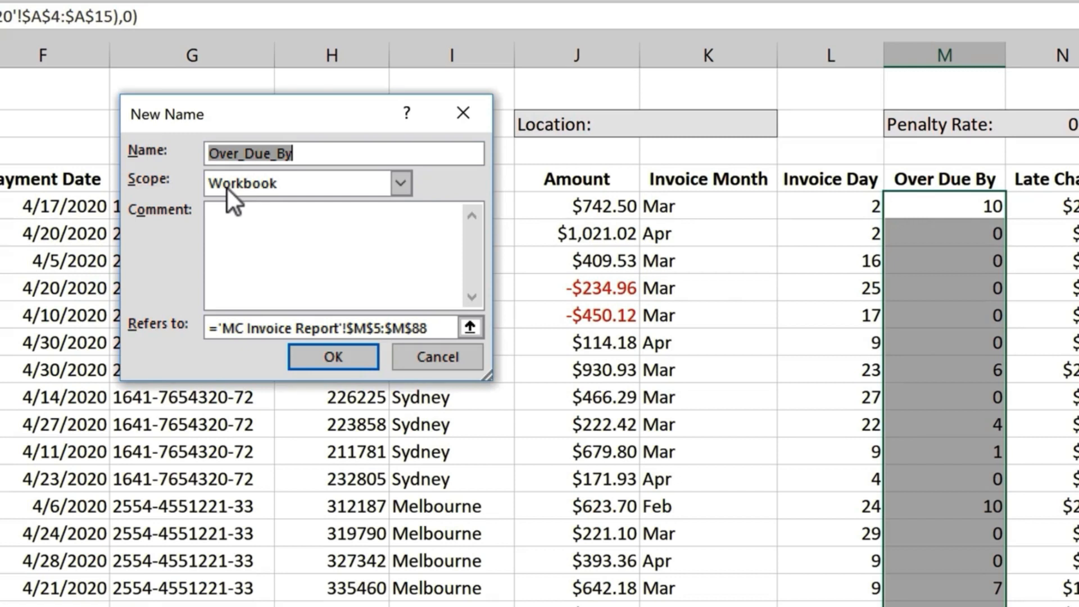
pyautogui.click(400, 182)
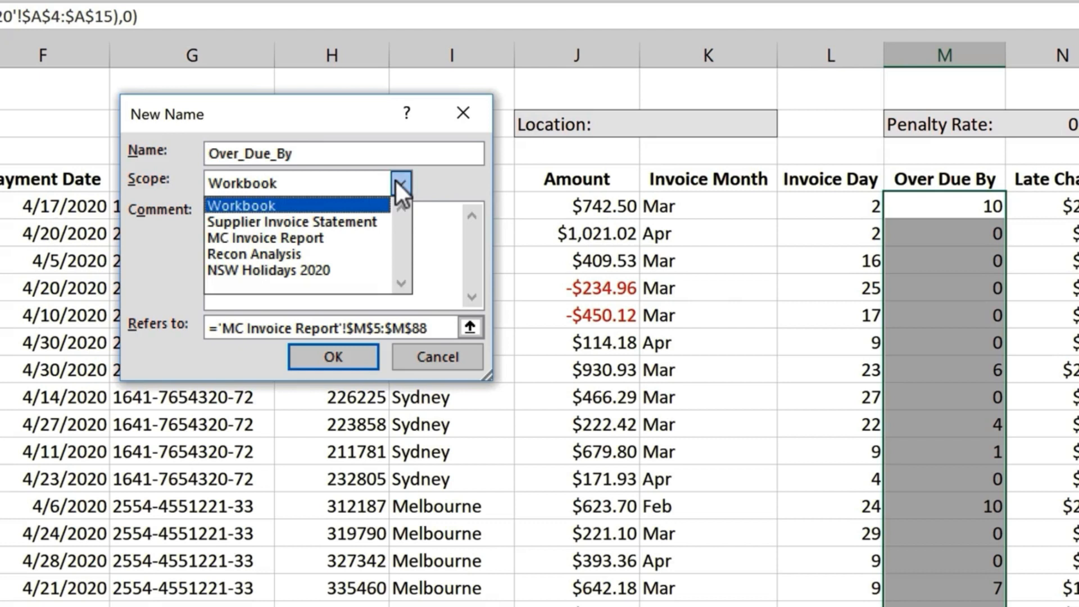
pyautogui.click(448, 181)
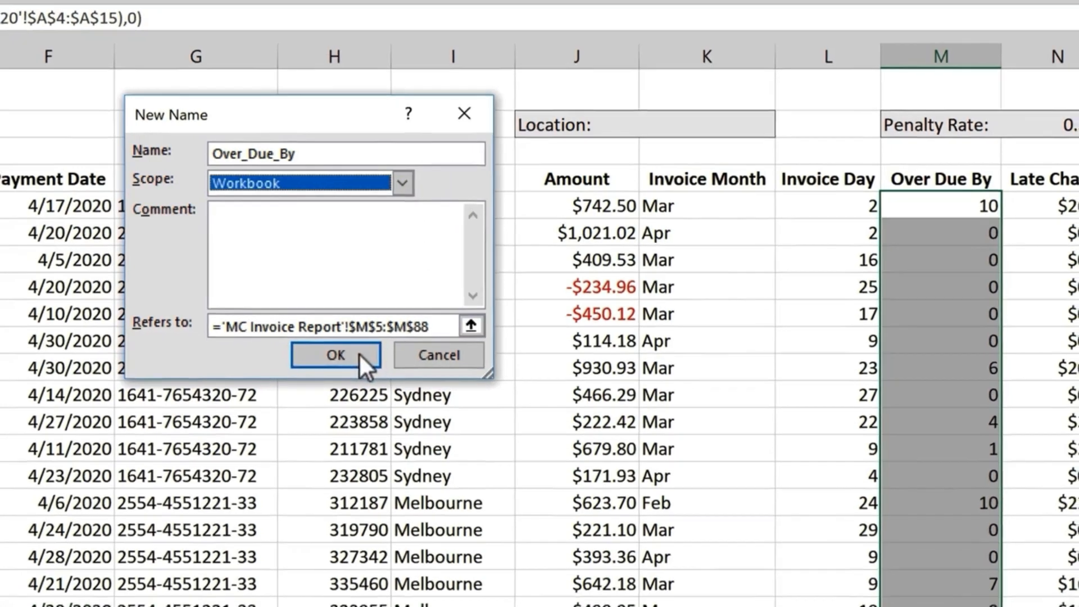
pyautogui.click(358, 352)
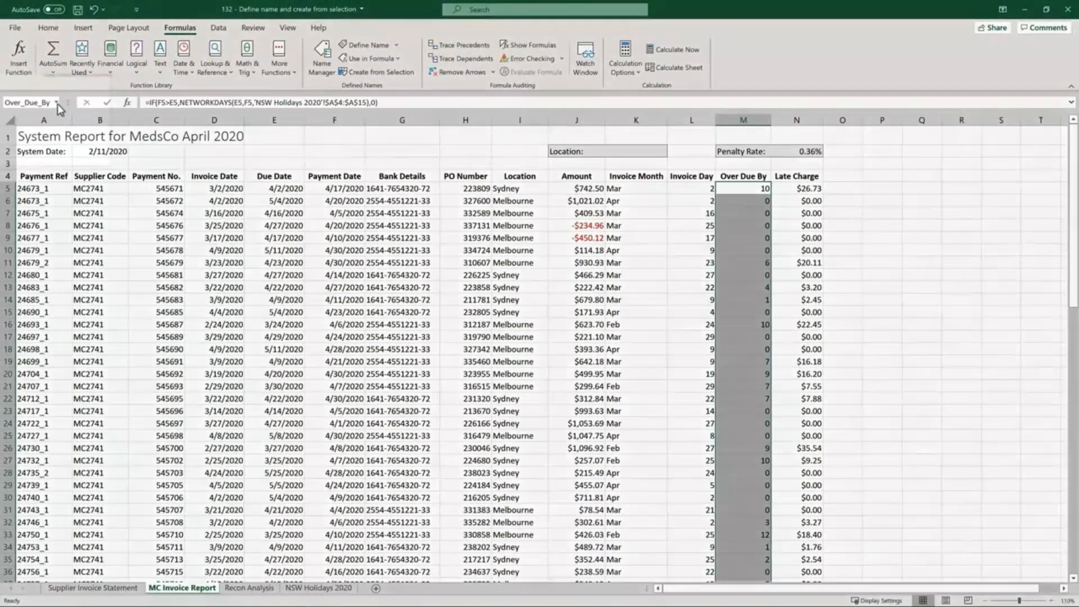
pyautogui.click(56, 103)
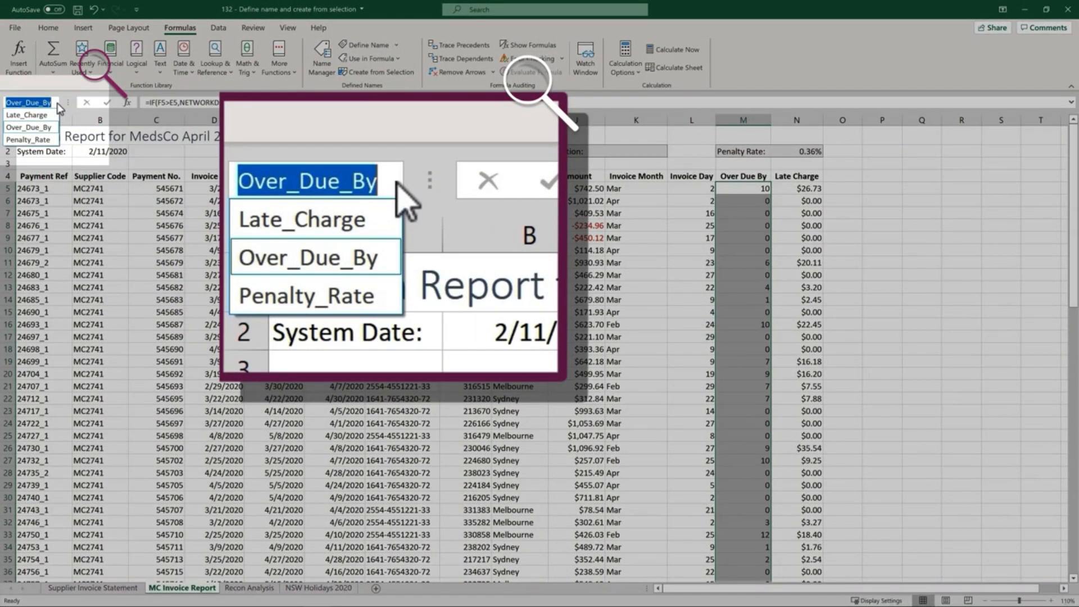
pyautogui.click(58, 105)
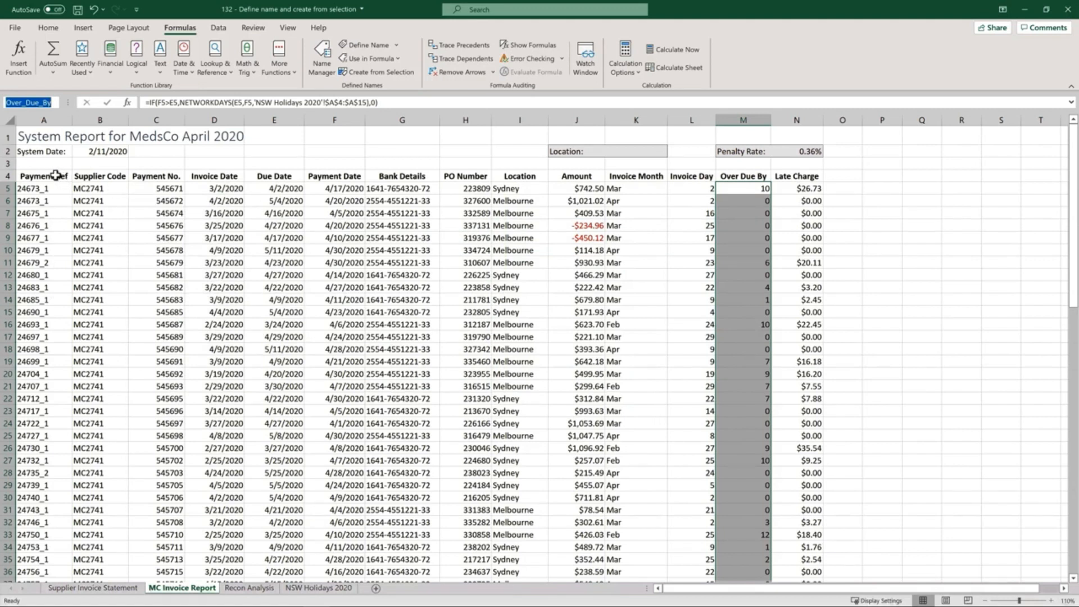
# Create named ranges for the Payment Ref to Invoice Day columns from row 4 down, using only the top row as names.
pyautogui.moveTo(56, 176); pyautogui.dragTo(690, 176)
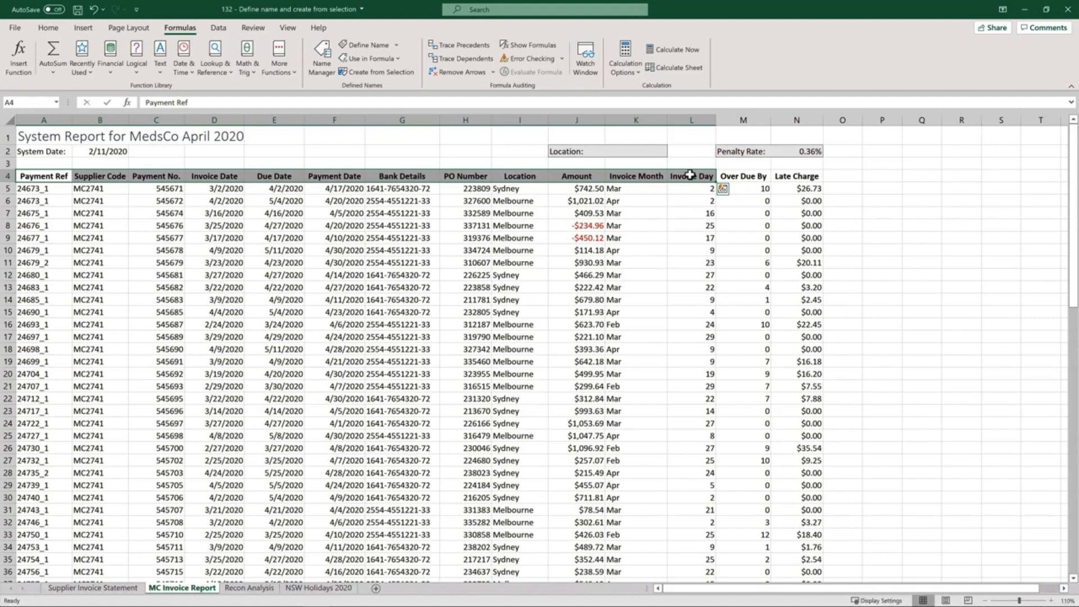
pyautogui.hotkey('ctrl', 'shift', 'Down')
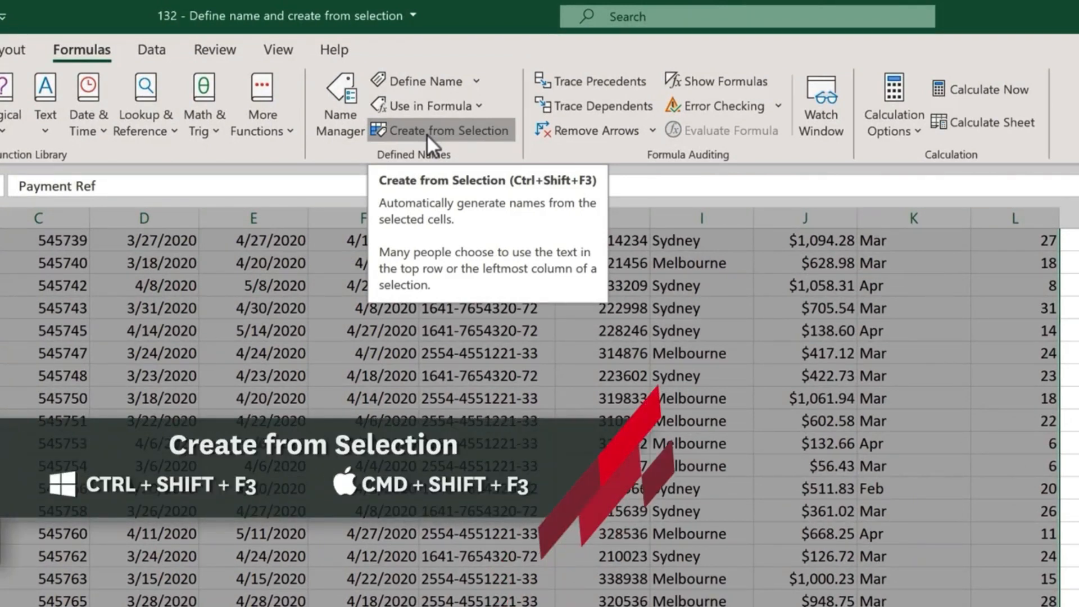
pyautogui.click(426, 134)
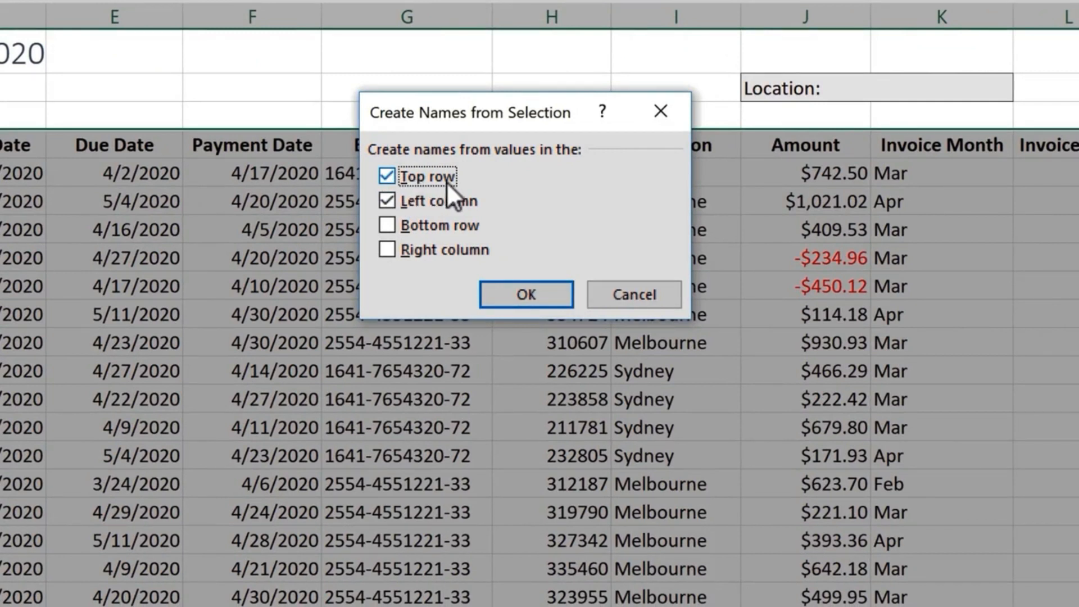
pyautogui.click(387, 201)
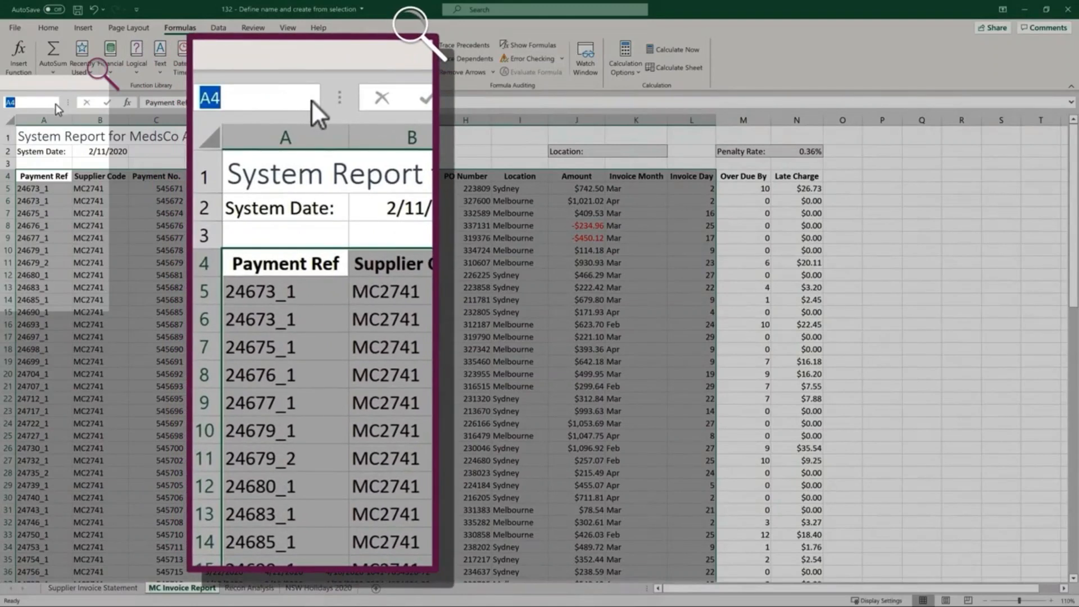
# Review the list of defined names and select the Amount range by its name.
pyautogui.click(56, 102)
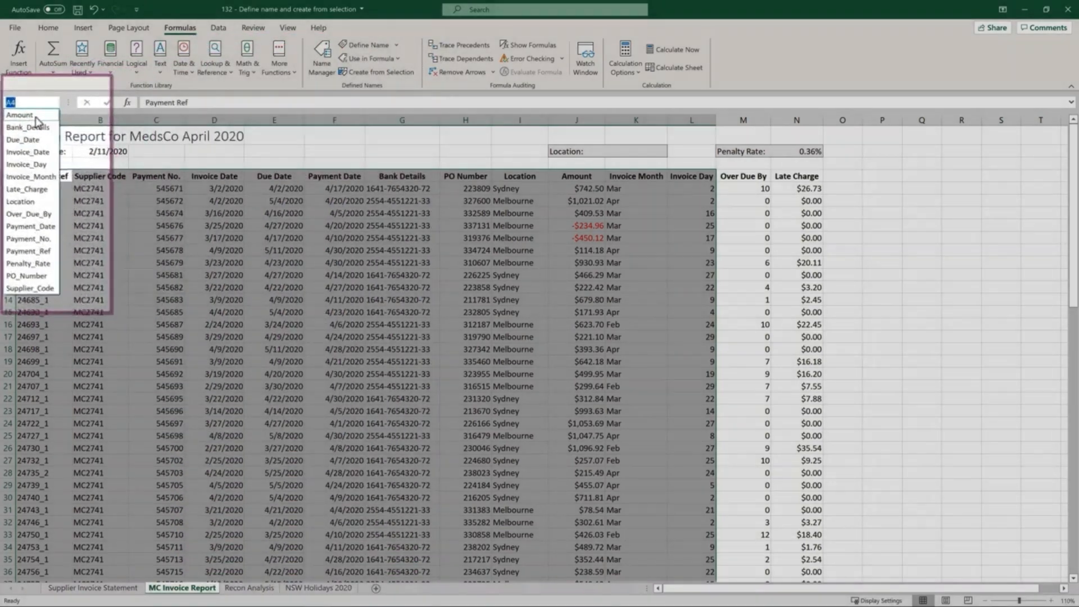
pyautogui.click(21, 114)
pyautogui.scroll(2, 464, 180)
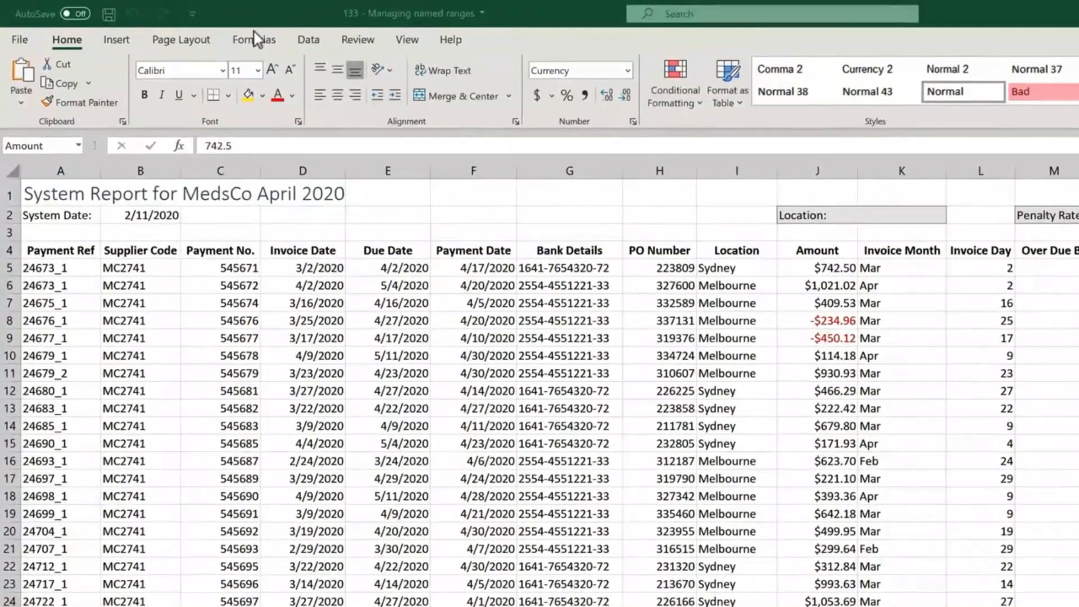
# Rename the defined name Amount as Amount_Paid.
pyautogui.click(255, 39)
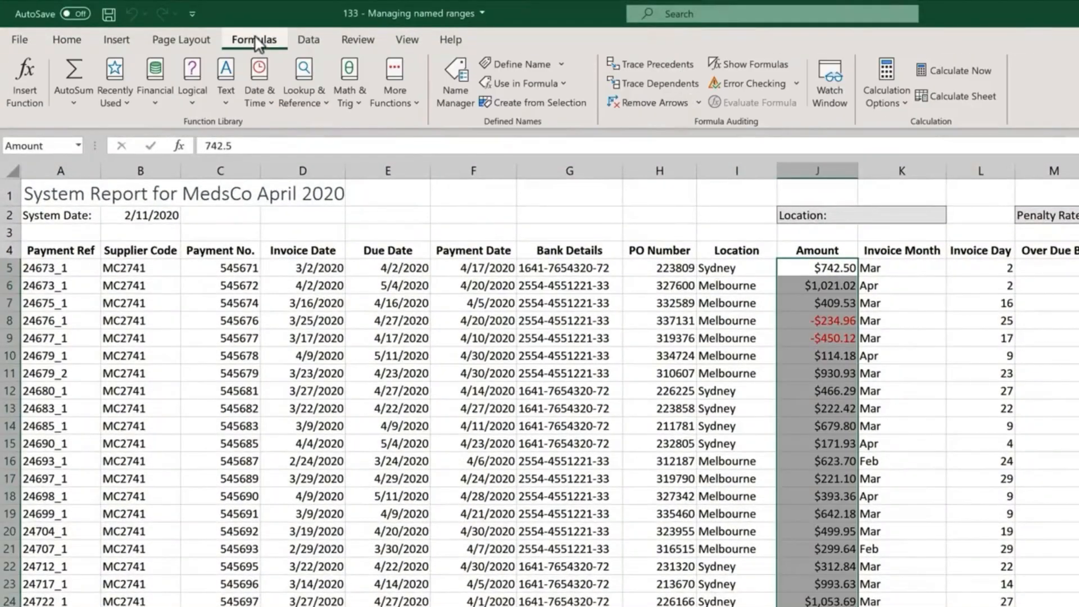
pyautogui.click(456, 76)
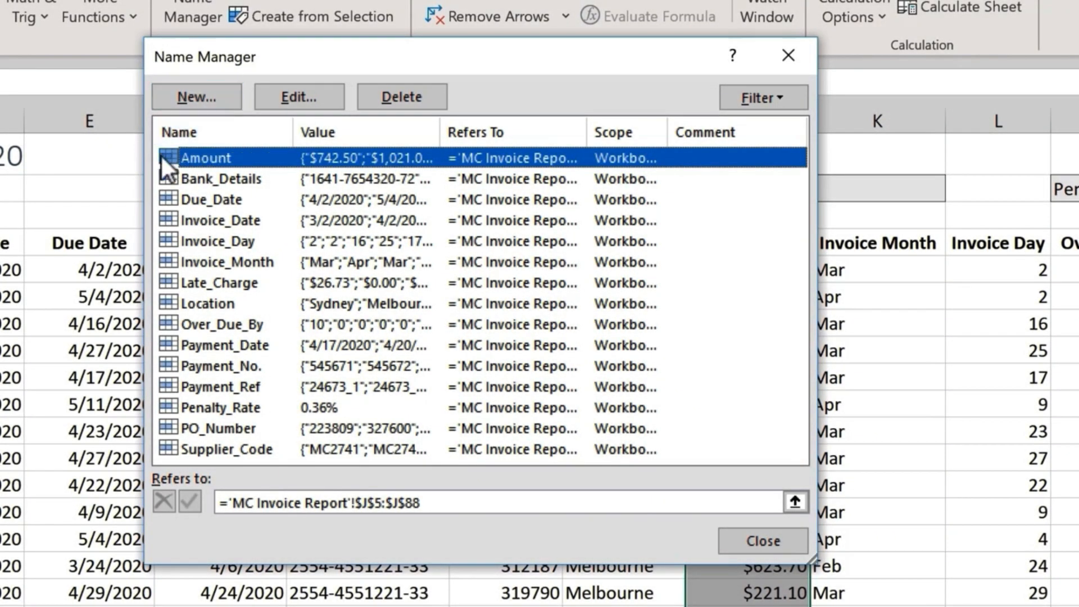
pyautogui.click(299, 97)
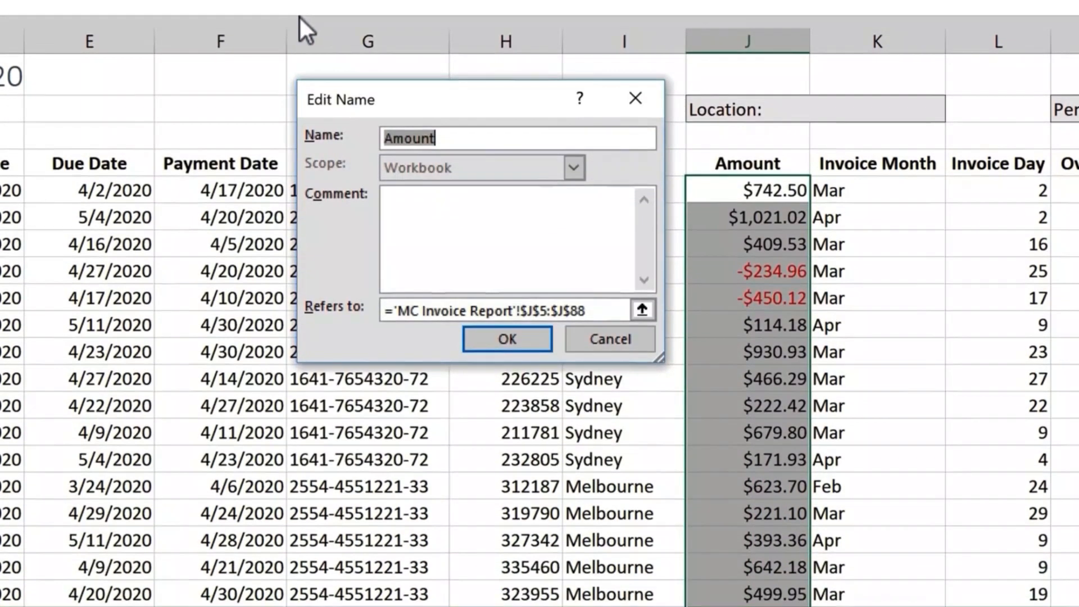
pyautogui.click(465, 138)
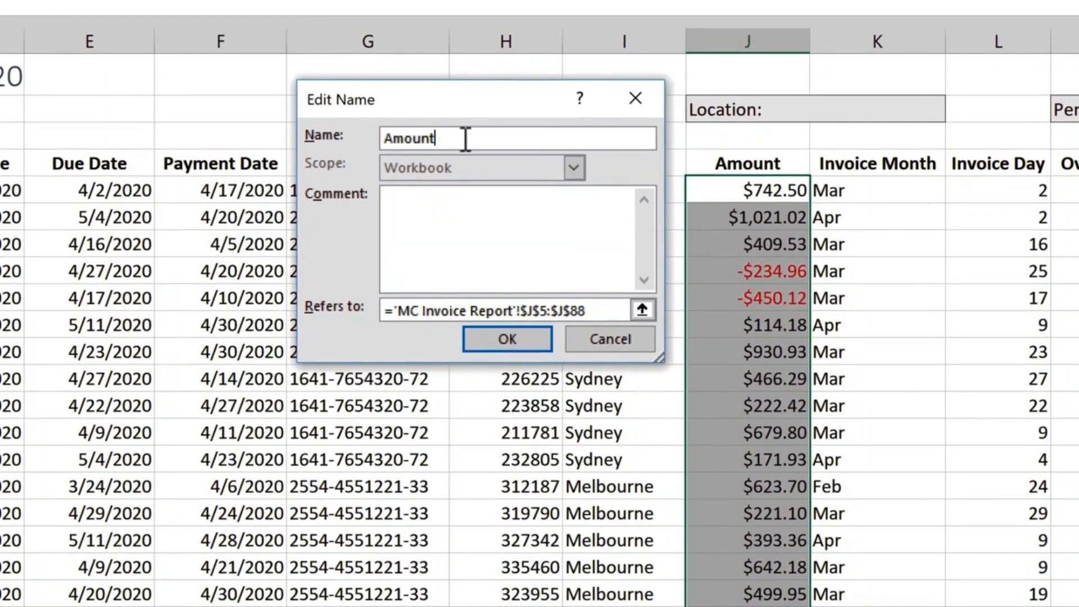
pyautogui.write('_Paid')
pyautogui.click(510, 334)
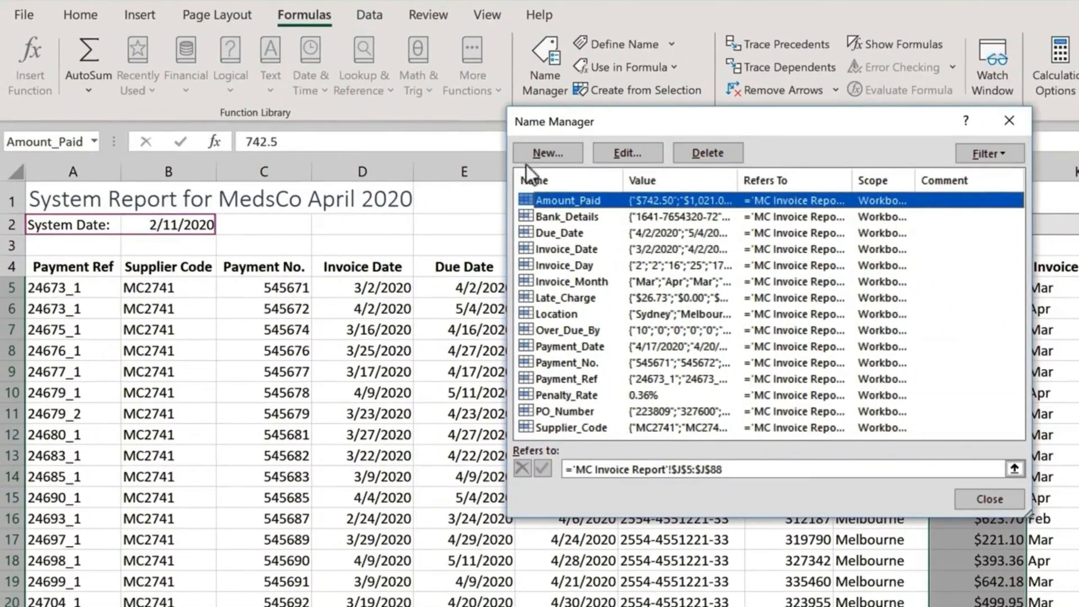
# Define a new name System_date that refers to cell B2, with its scope limited to the MC Invoice Report sheet.
pyautogui.click(553, 154)
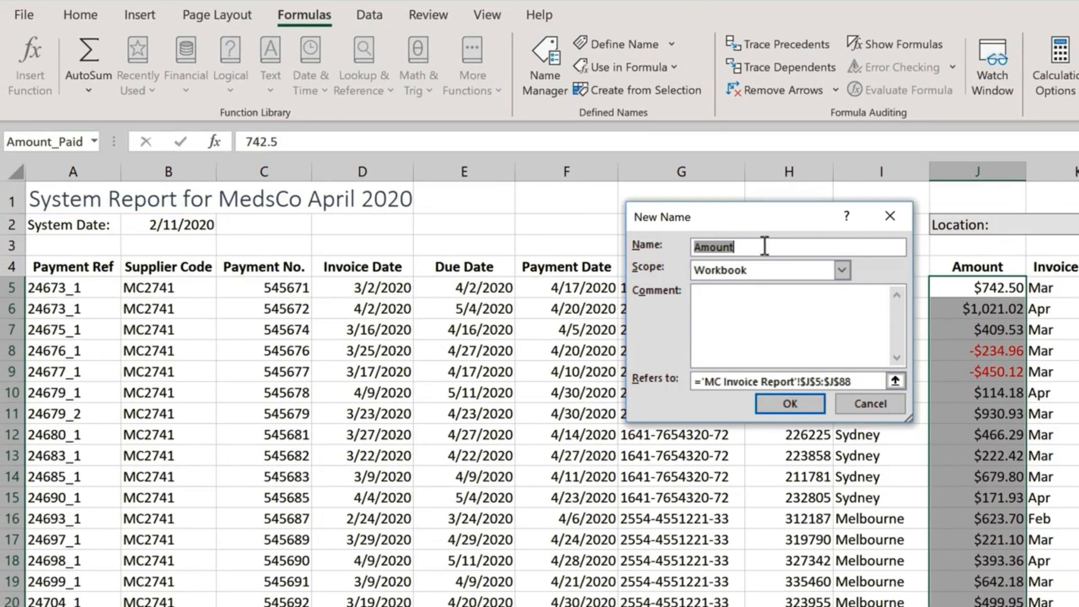
pyautogui.moveTo(753, 243); pyautogui.dragTo(679, 245)
pyautogui.write('System_date')
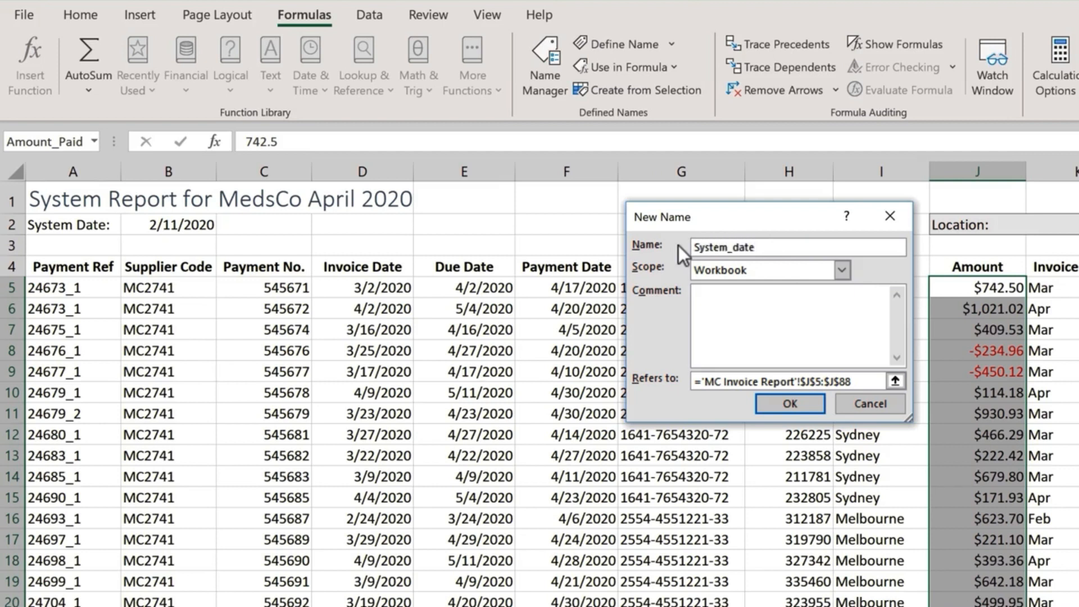
pyautogui.moveTo(859, 380); pyautogui.dragTo(680, 386)
pyautogui.press('Delete')
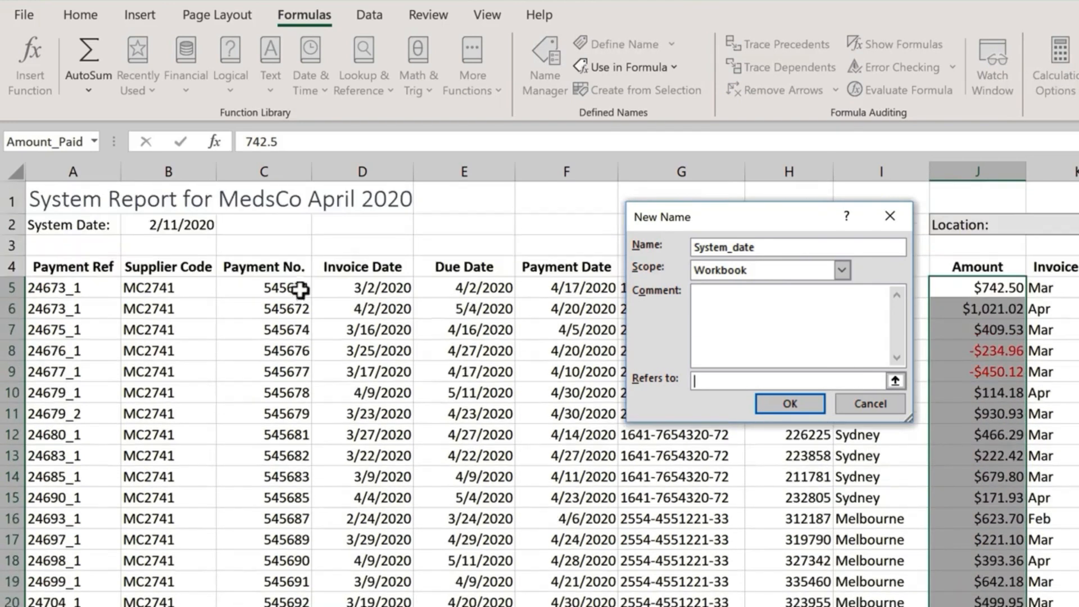
pyautogui.click(185, 225)
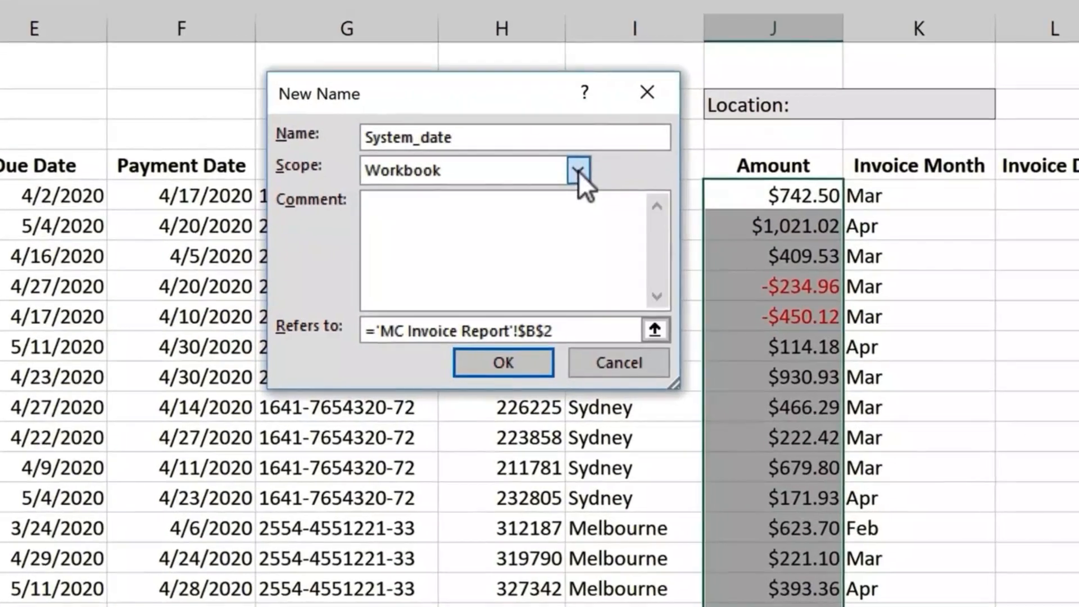
pyautogui.click(682, 210)
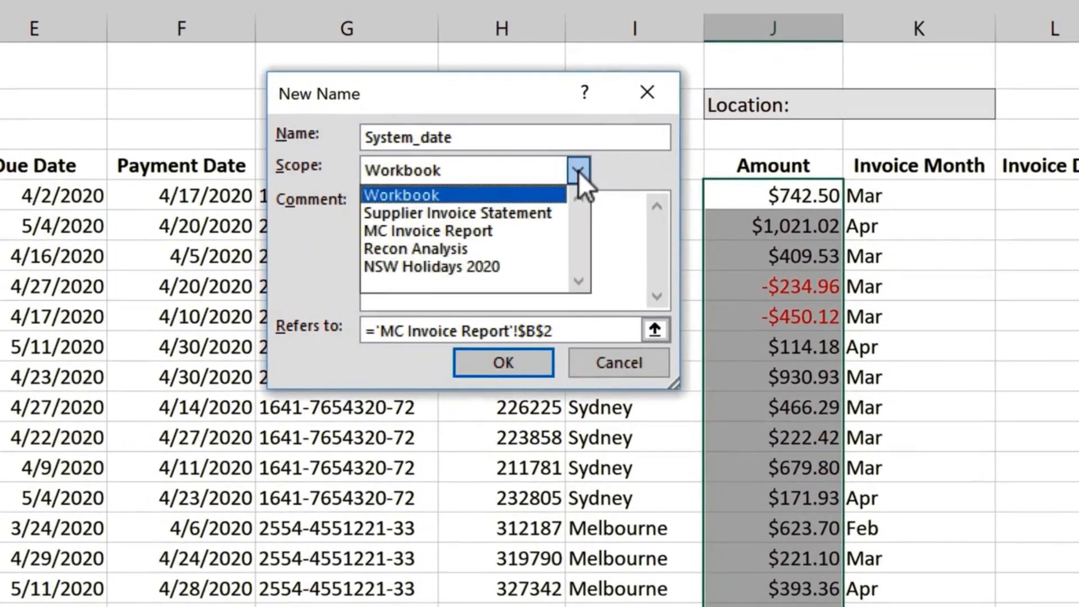
pyautogui.click(471, 232)
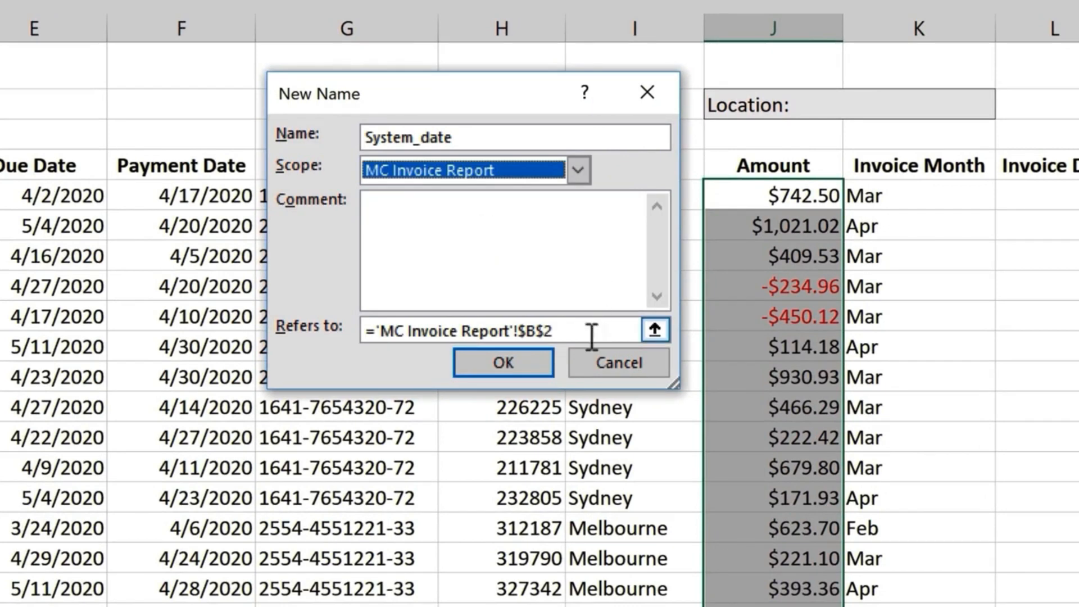
pyautogui.click(531, 361)
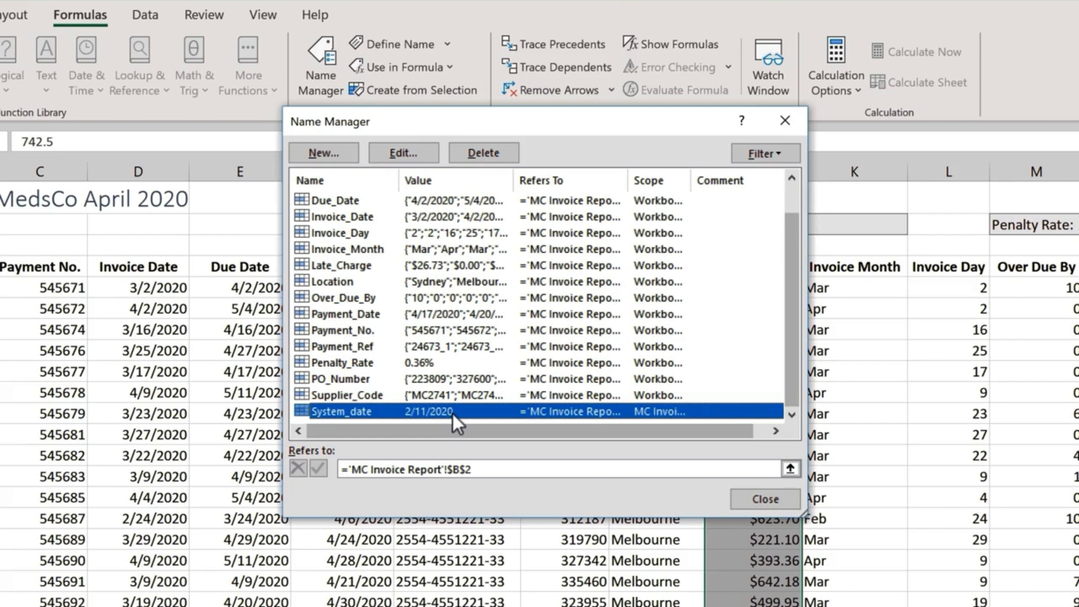
pyautogui.click(767, 496)
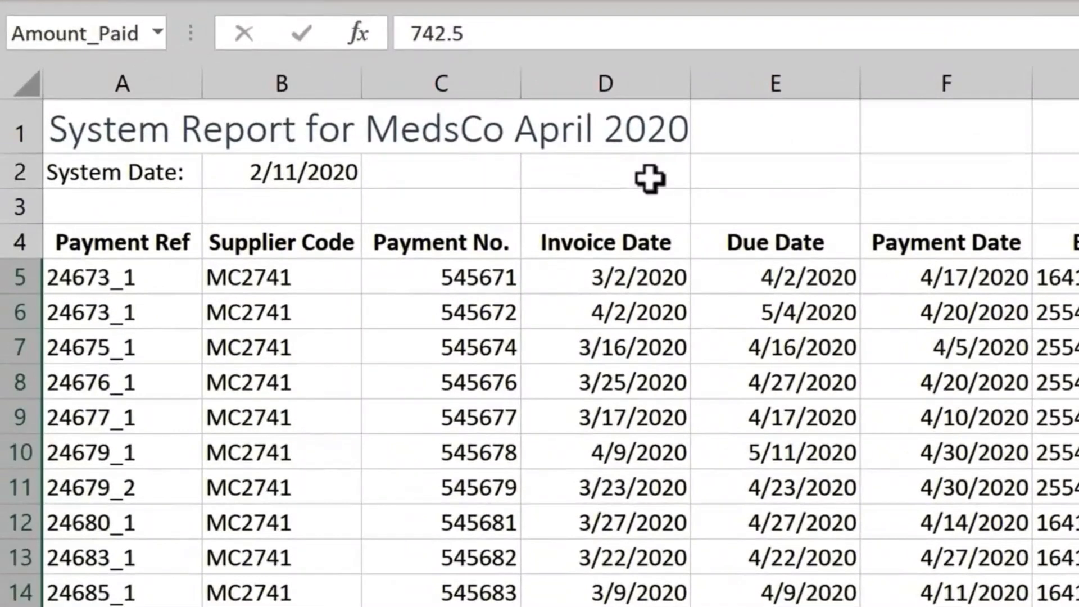
# Enter the label Tomorrow: in D2 and the formula =System_date+1 in E2.
pyautogui.click(594, 182)
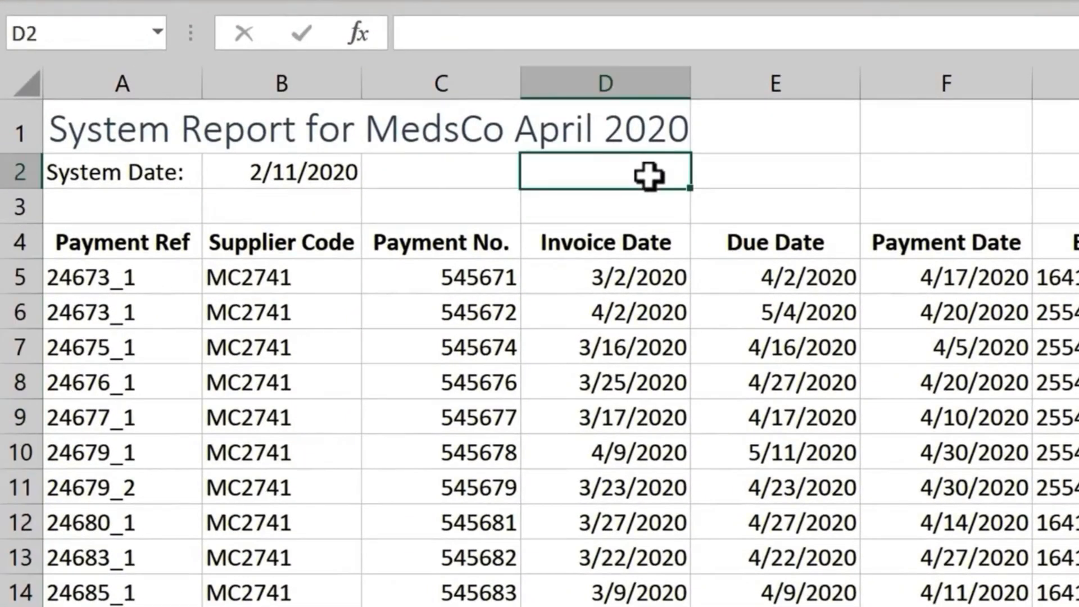
pyautogui.hotkey('ctrl', 'v')
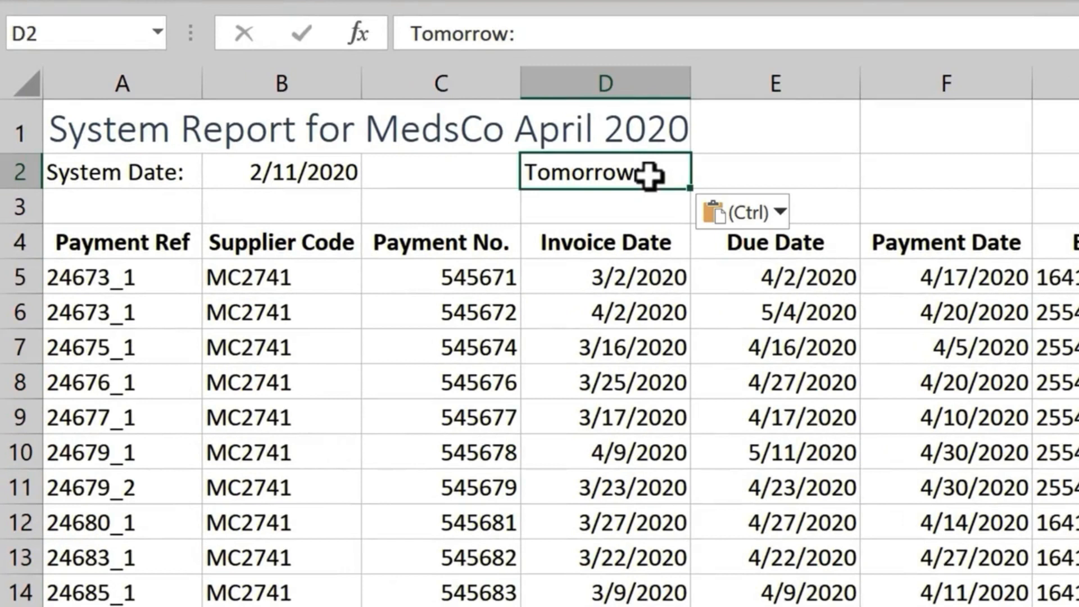
pyautogui.press('Tab')
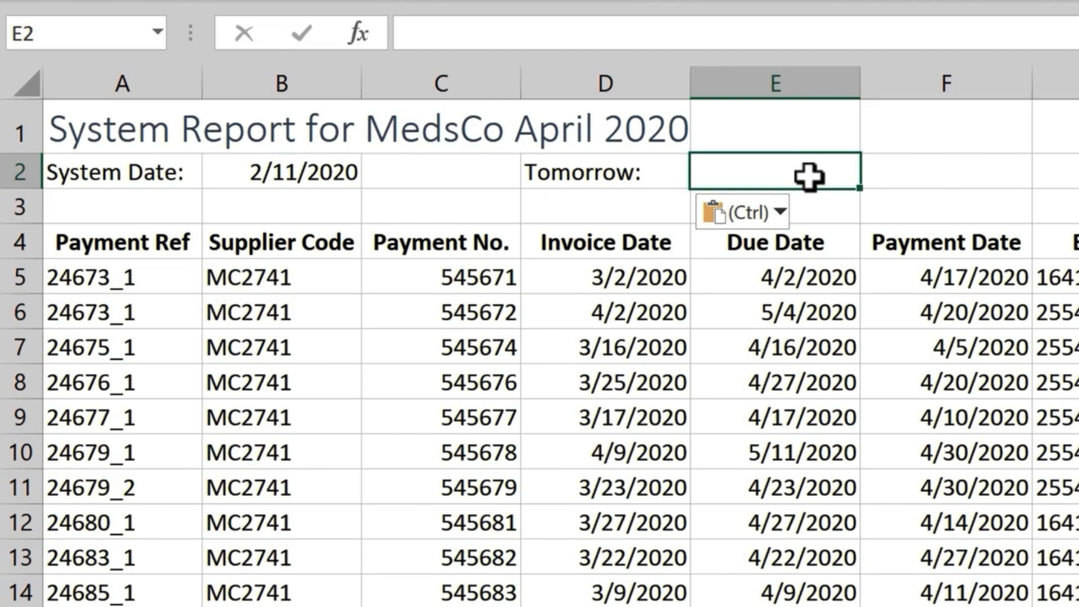
pyautogui.write('=')
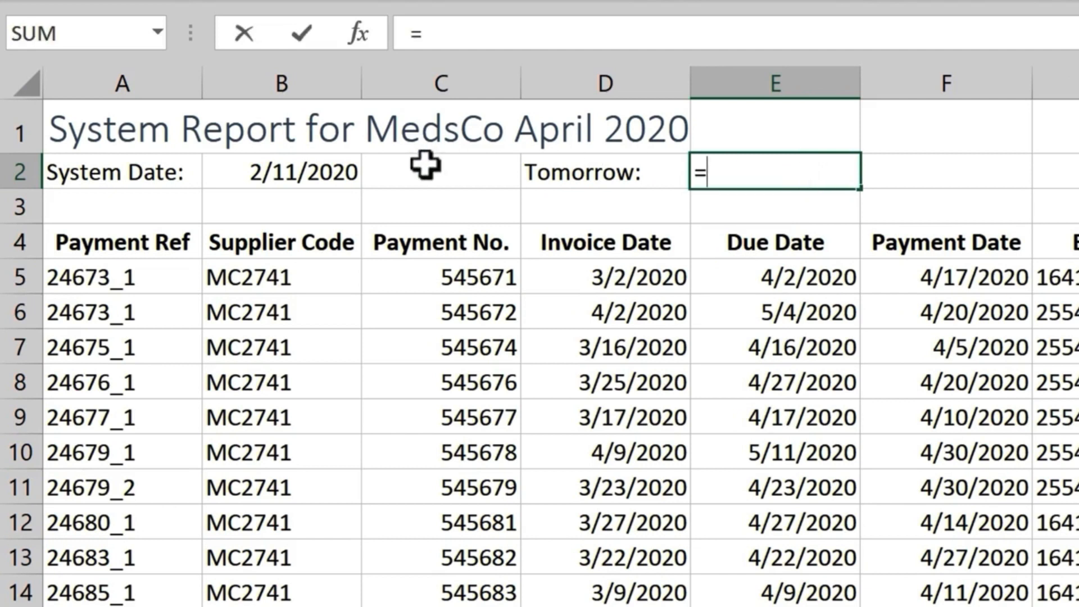
pyautogui.click(347, 172)
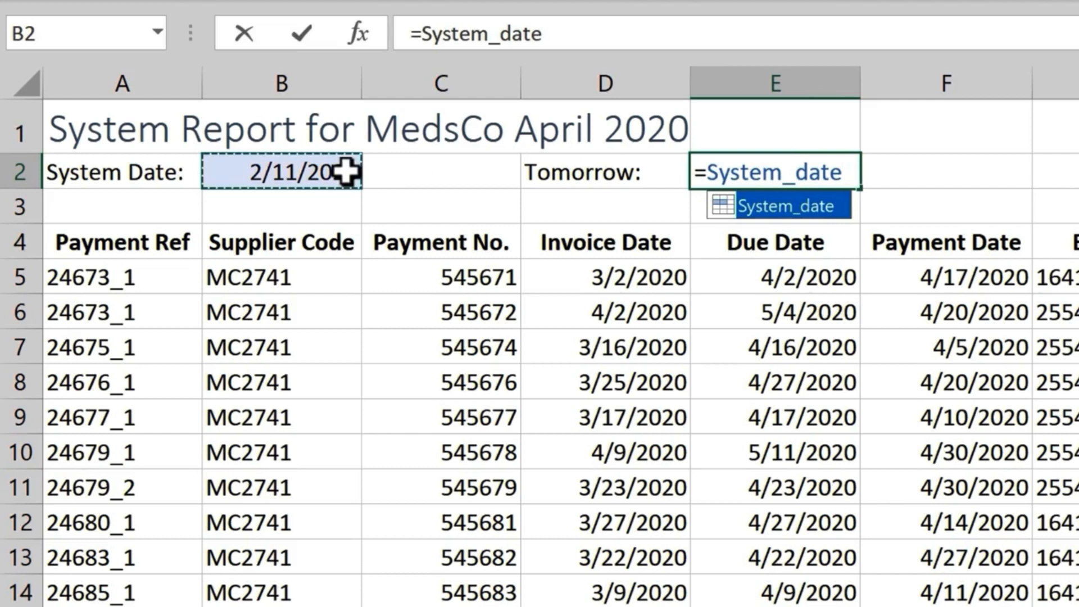
pyautogui.write('+')
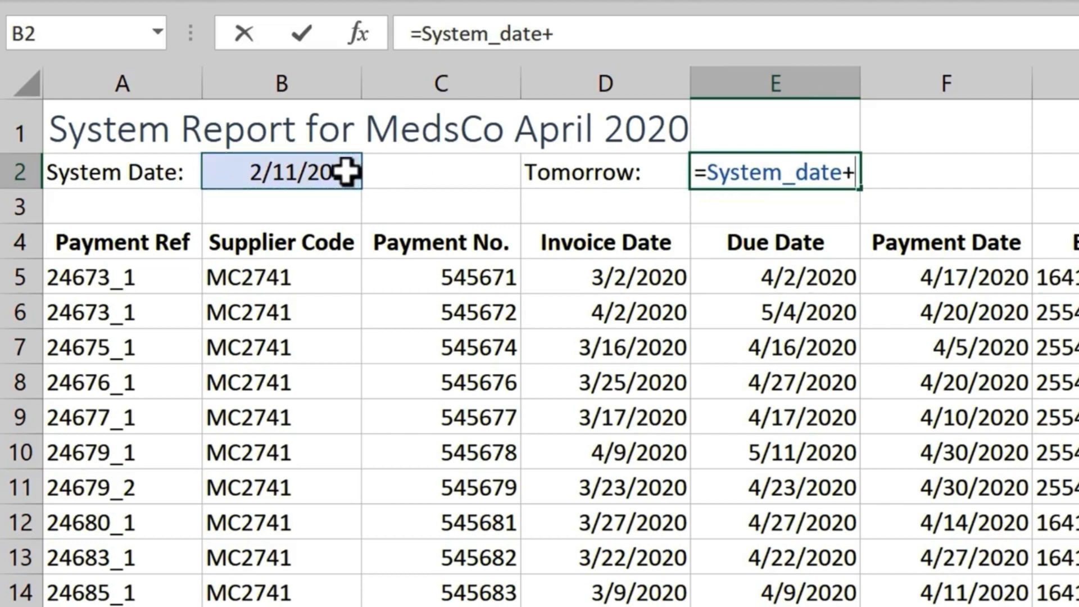
pyautogui.write('1')
pyautogui.press('Return')
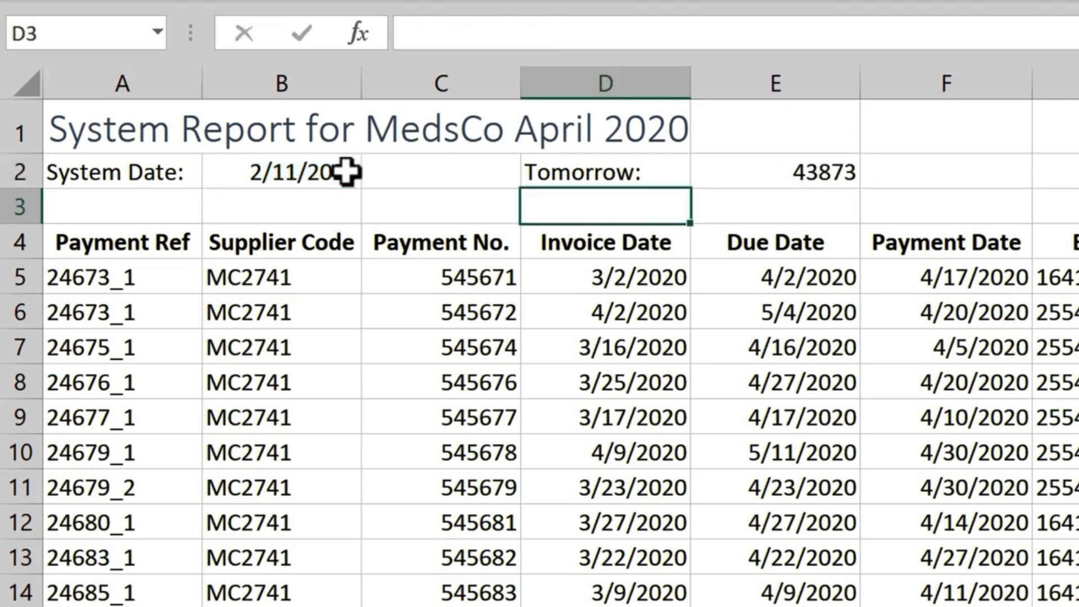
# Format the Tomorrow date in cell E2 with the Short Date number format.
pyautogui.click(801, 174)
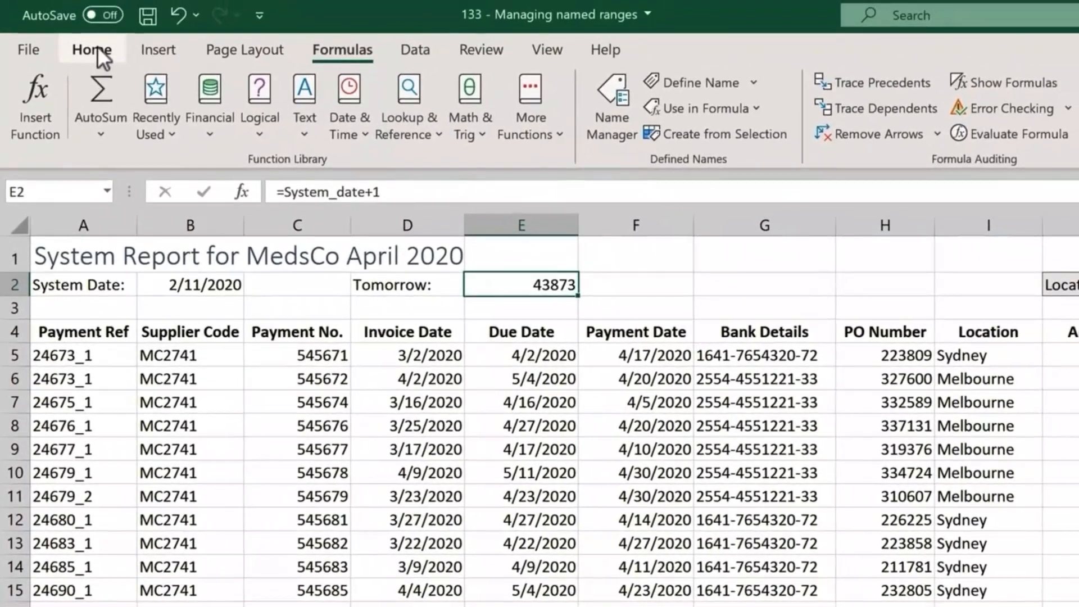
pyautogui.click(97, 50)
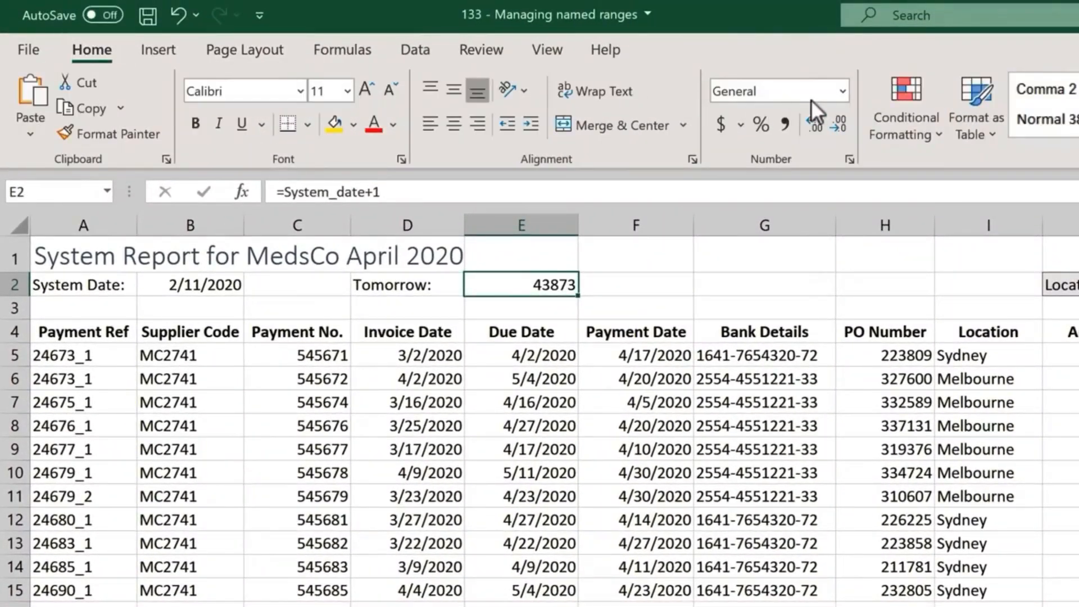
pyautogui.click(842, 91)
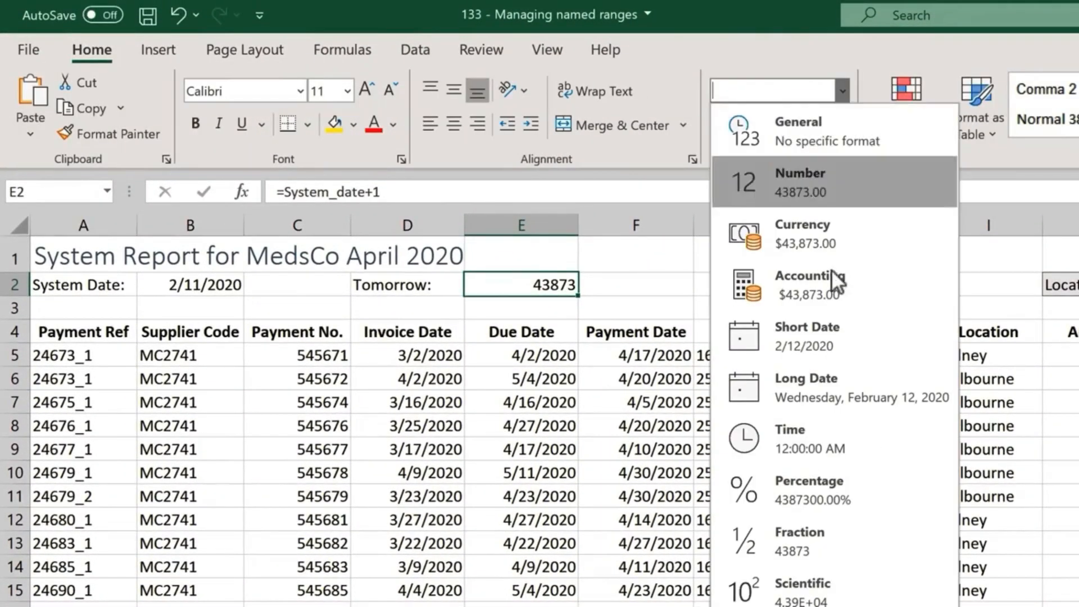
pyautogui.click(805, 329)
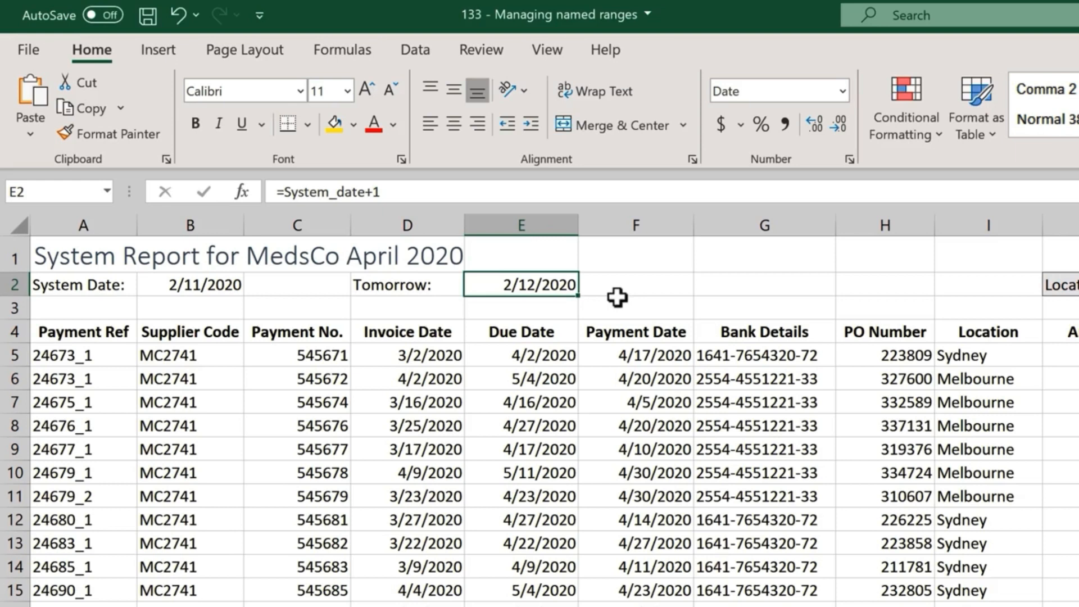
# Delete the defined name System_date and clear the Tomorrow label and its formula from D2:E2.
pyautogui.click(334, 51)
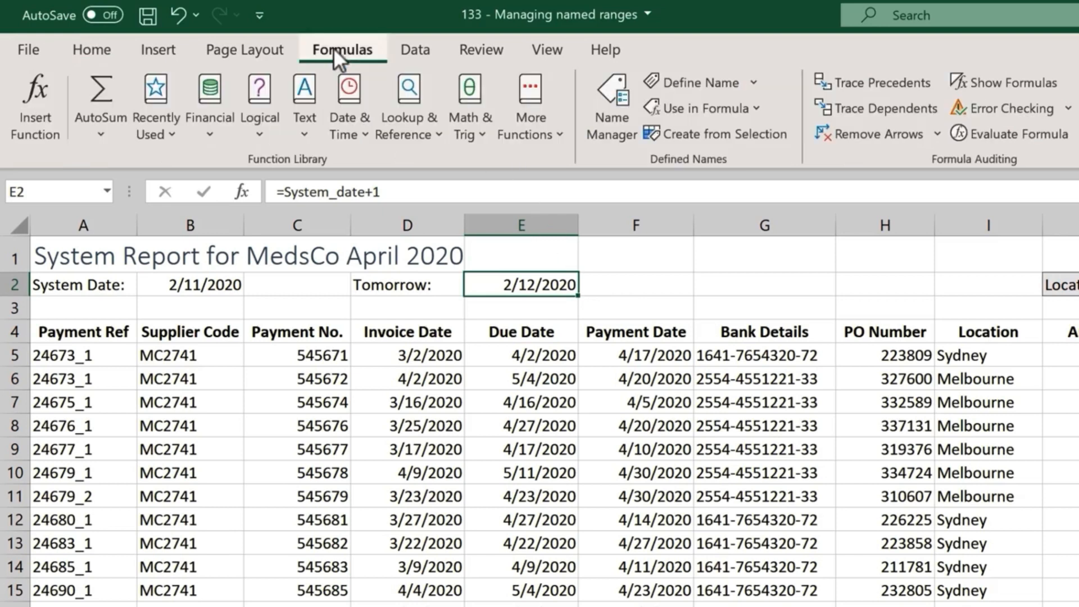
pyautogui.click(612, 107)
pyautogui.click(632, 495)
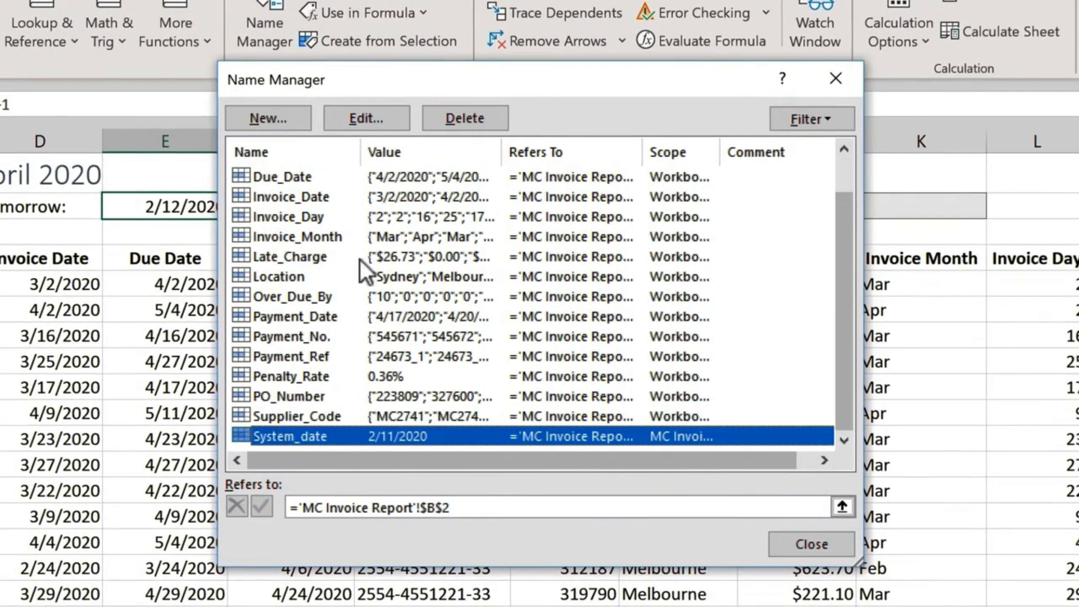
pyautogui.click(478, 121)
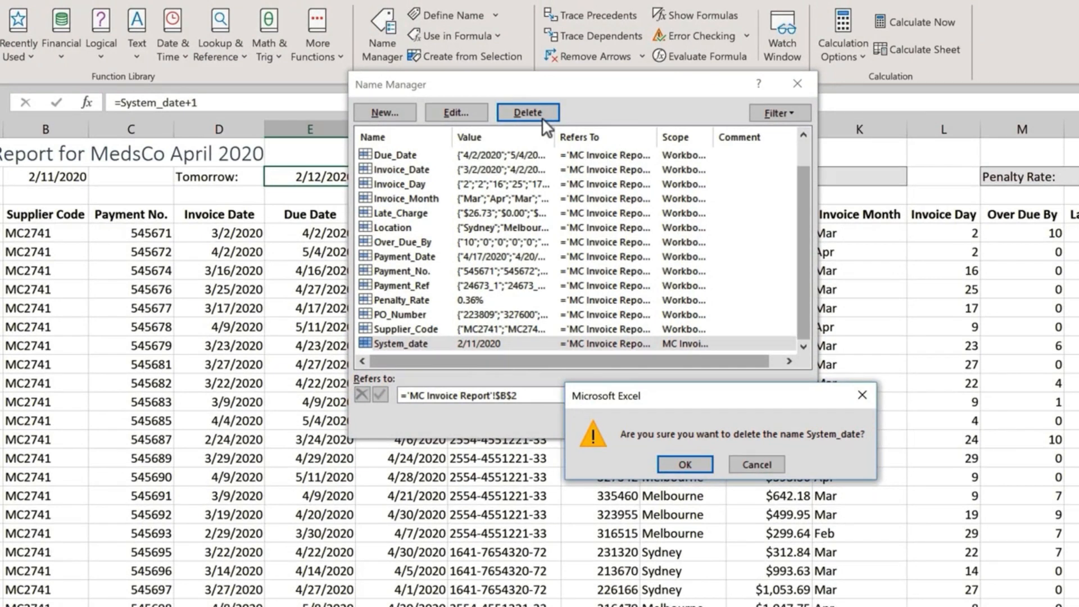
pyautogui.click(704, 460)
pyautogui.click(780, 422)
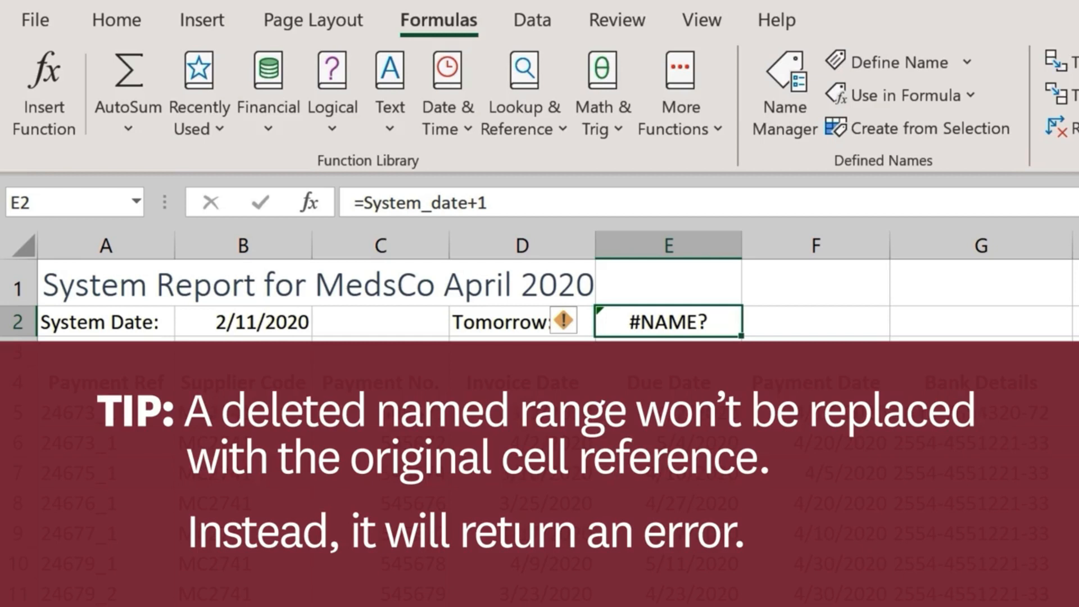
pyautogui.moveTo(509, 318); pyautogui.dragTo(654, 319)
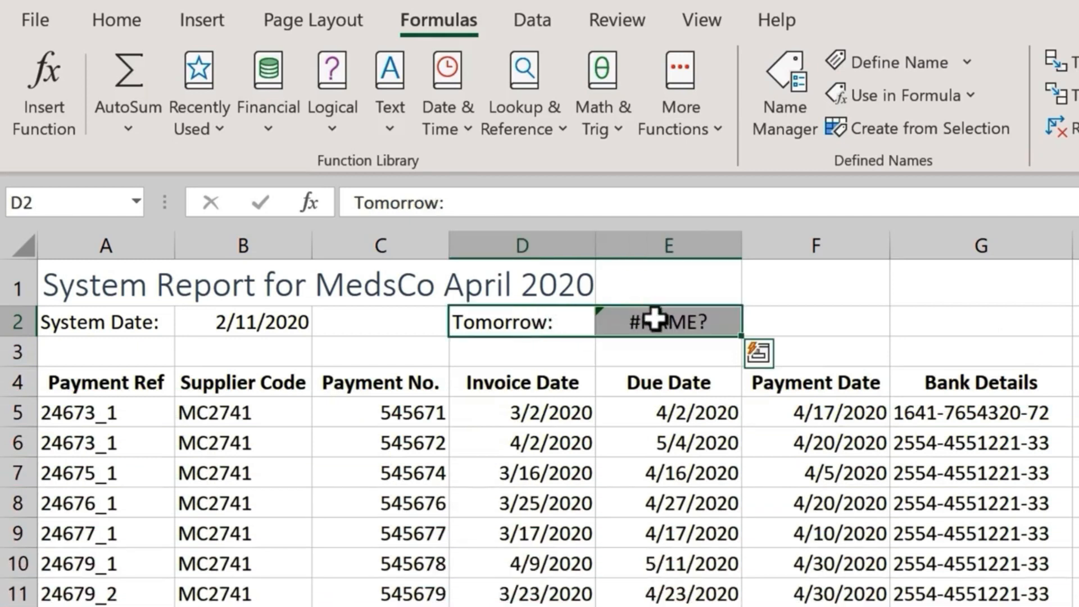
pyautogui.press('Delete')
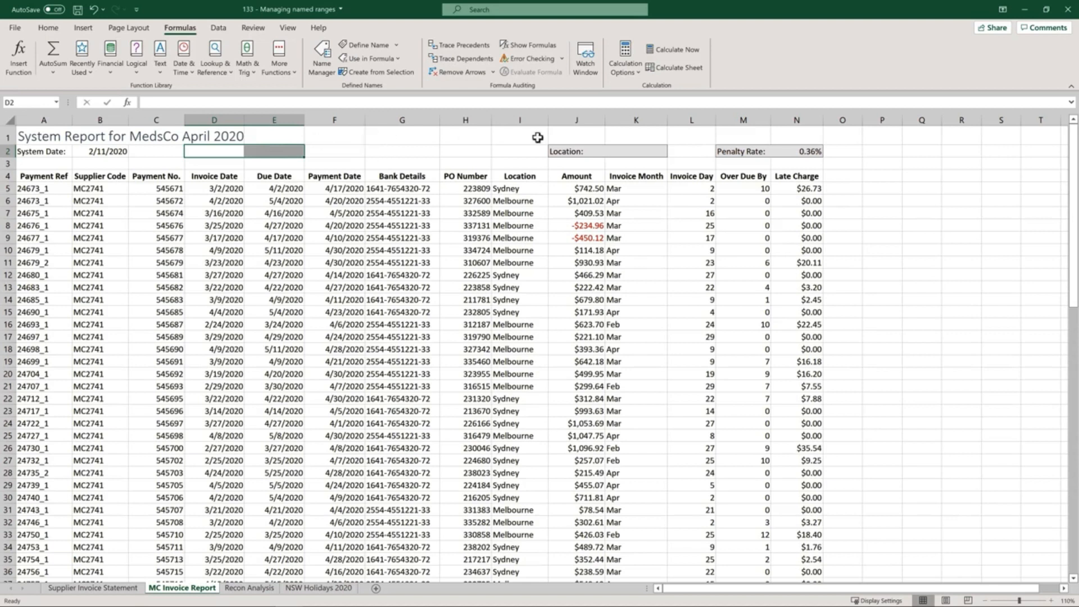
# Paste the list of all defined names and their references starting in cell Q5, and autofit column Q.
pyautogui.click(920, 190)
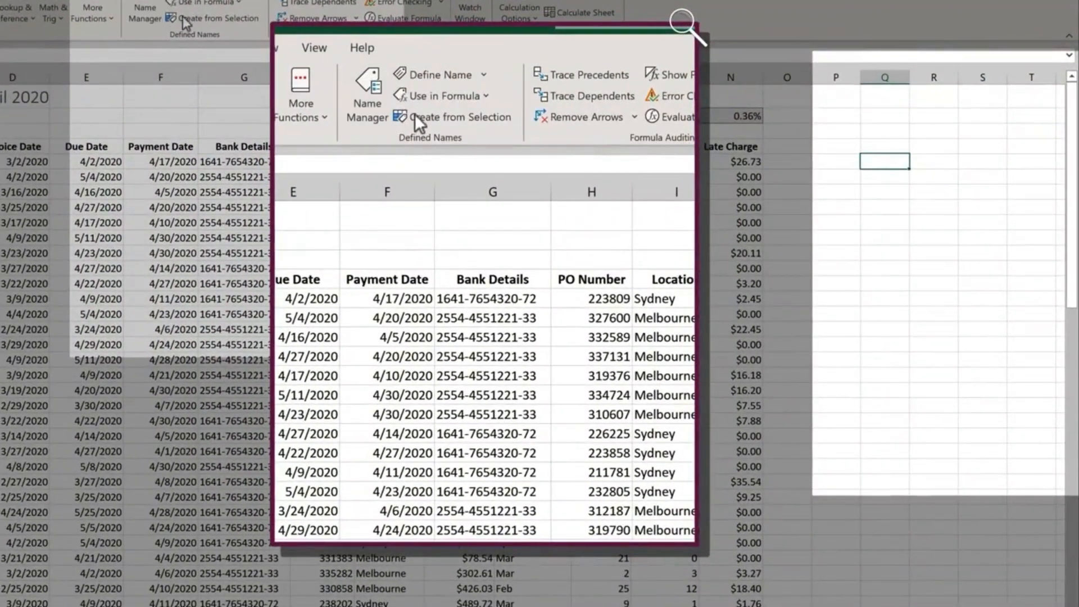
pyautogui.click(485, 95)
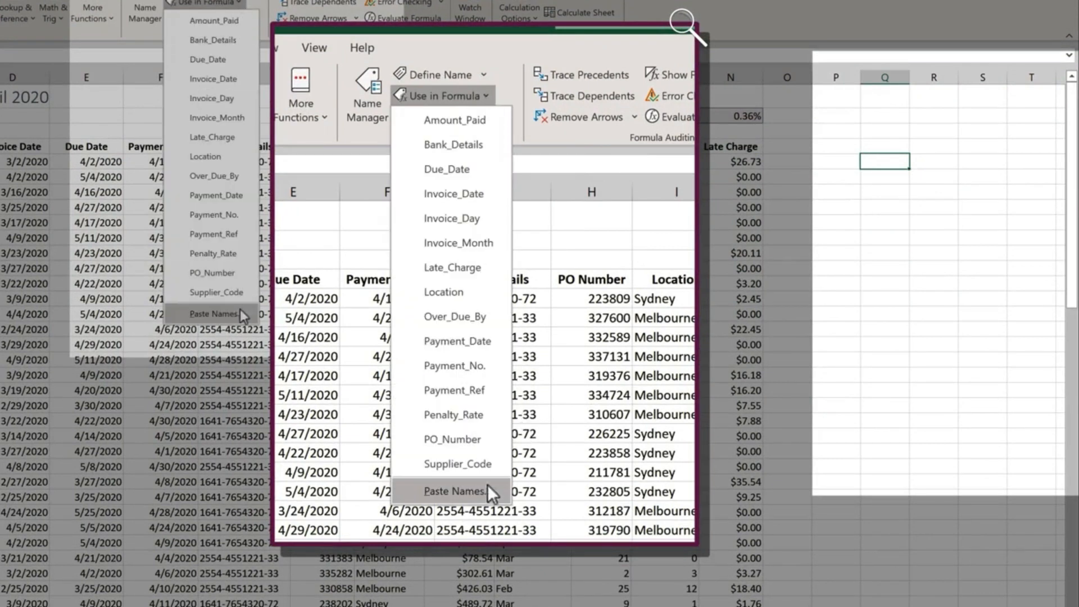
pyautogui.click(471, 490)
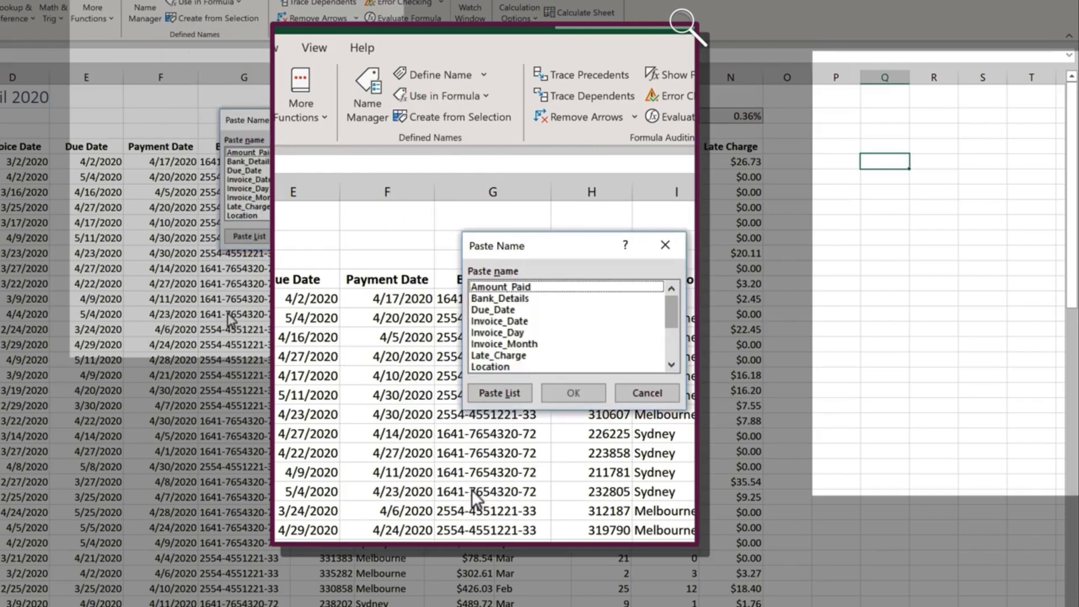
pyautogui.click(500, 392)
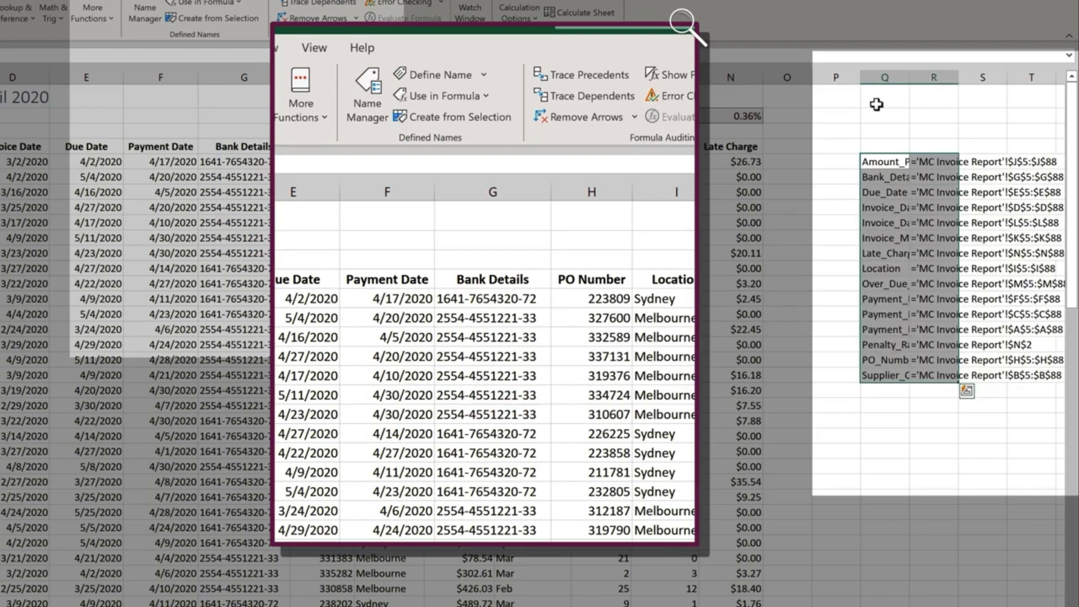
pyautogui.doubleClick(909, 79)
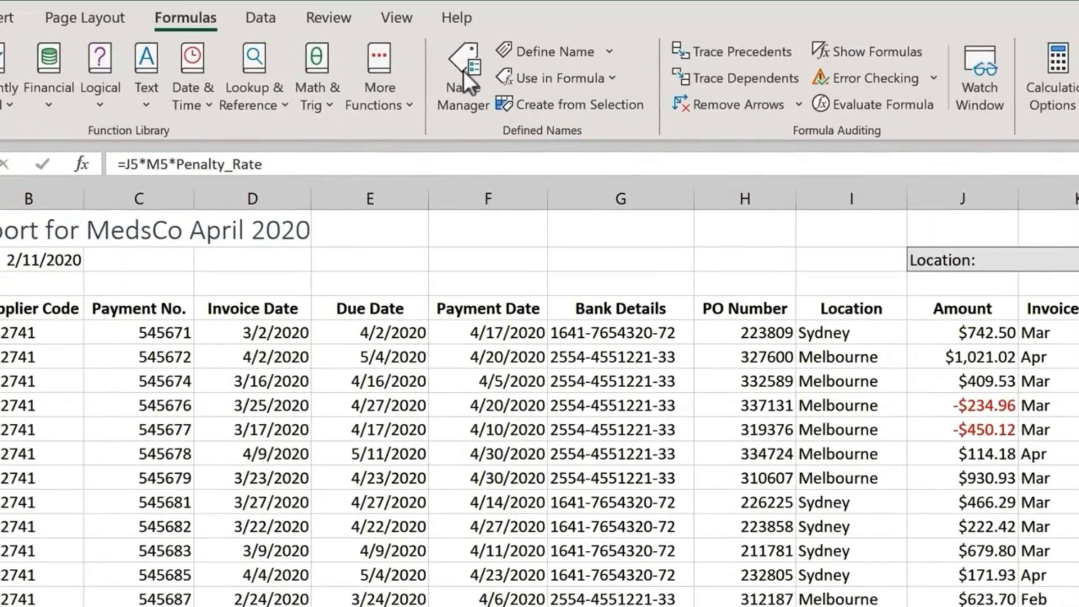
# Define a workbook-scoped name flat_rate that refers to the constant value =2.
pyautogui.click(464, 70)
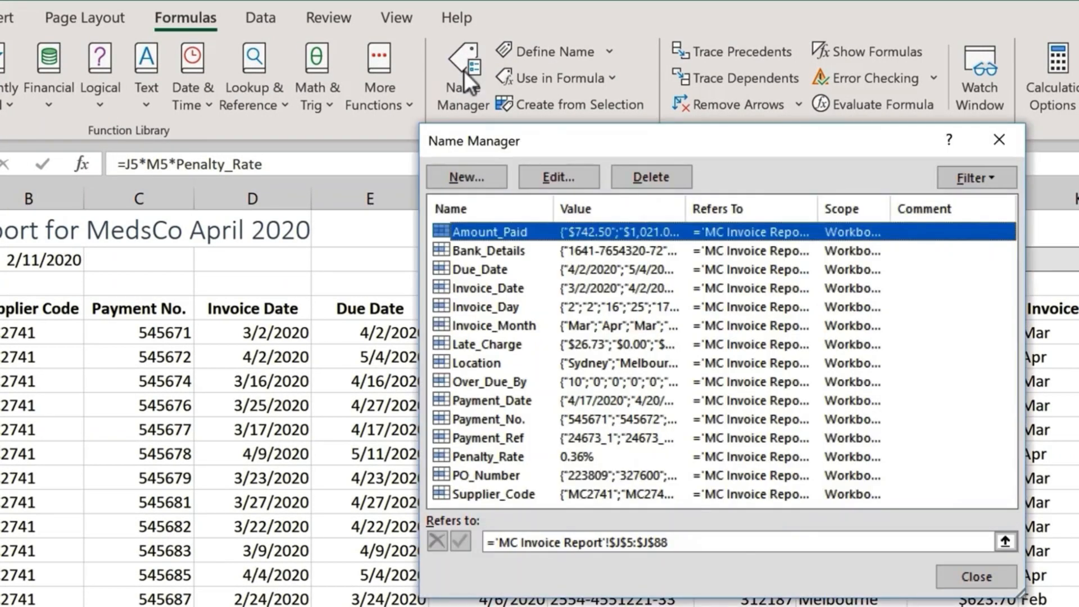
pyautogui.click(480, 176)
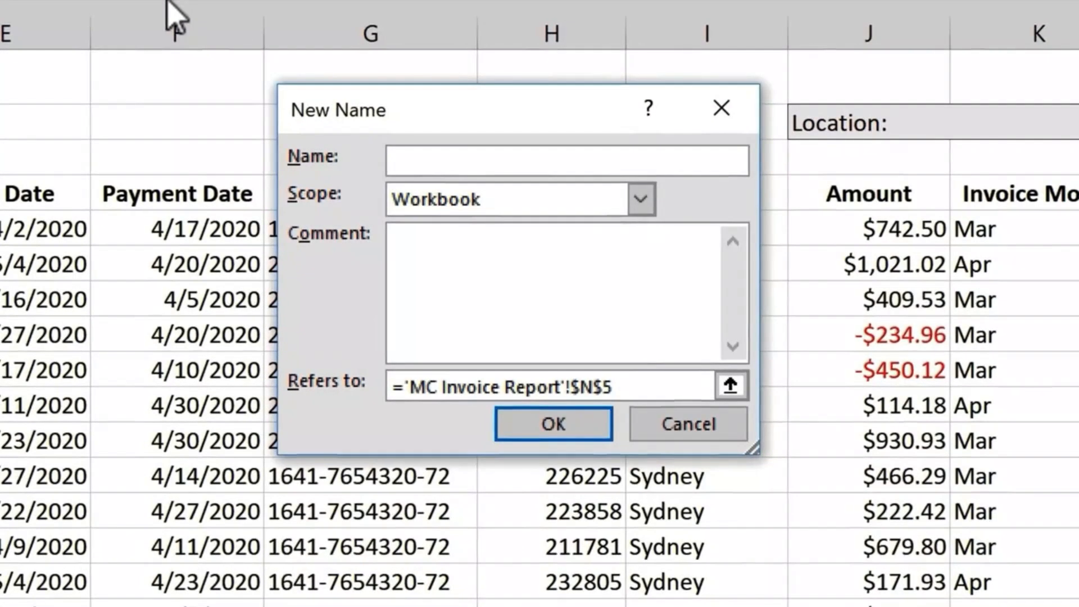
pyautogui.write('flat_rate')
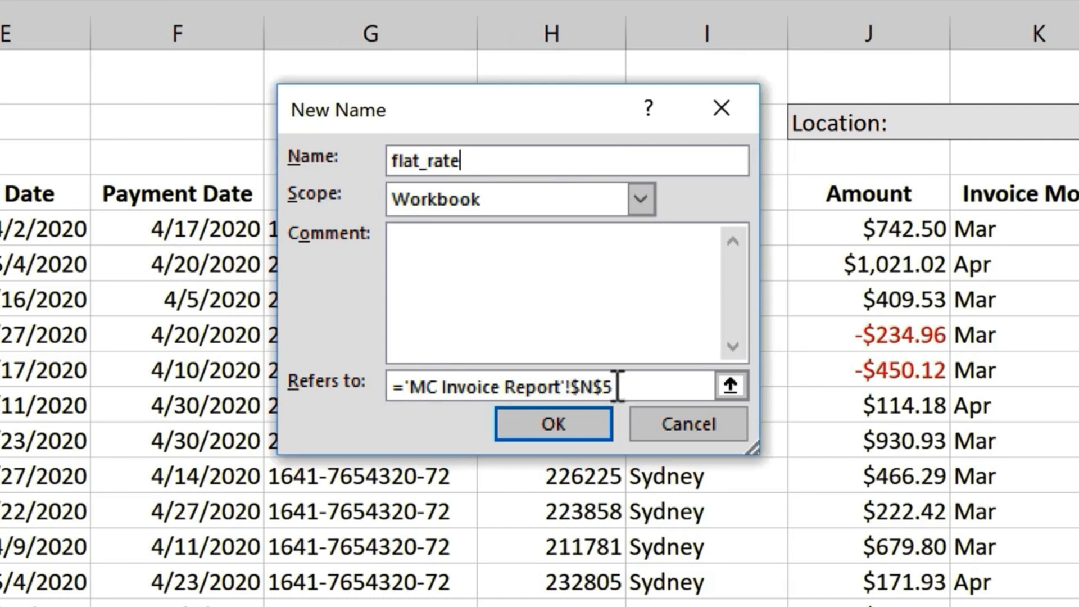
pyautogui.moveTo(642, 385); pyautogui.dragTo(404, 386)
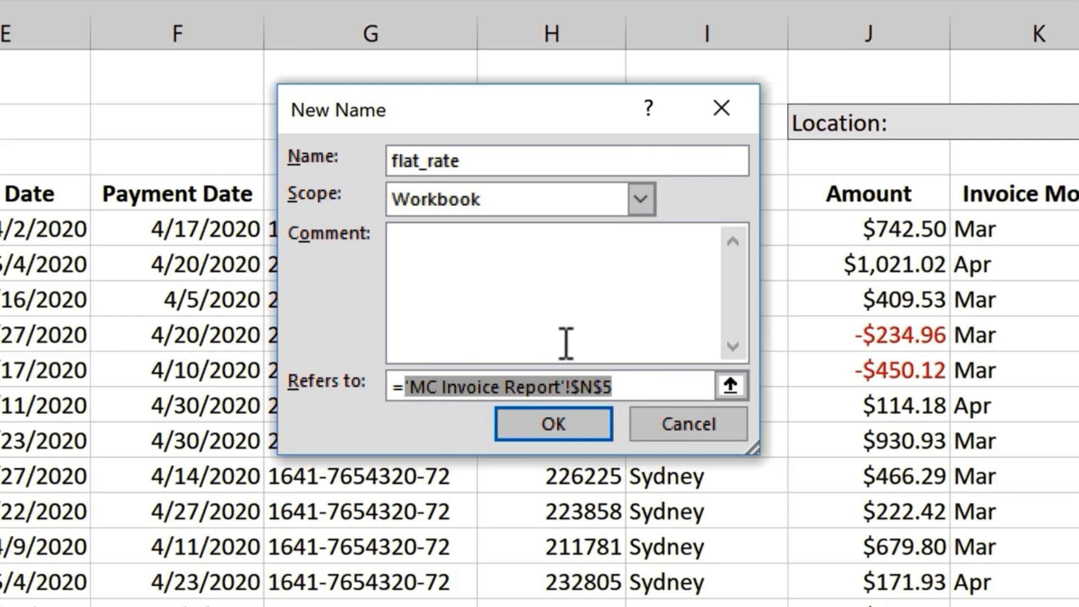
pyautogui.write('2')
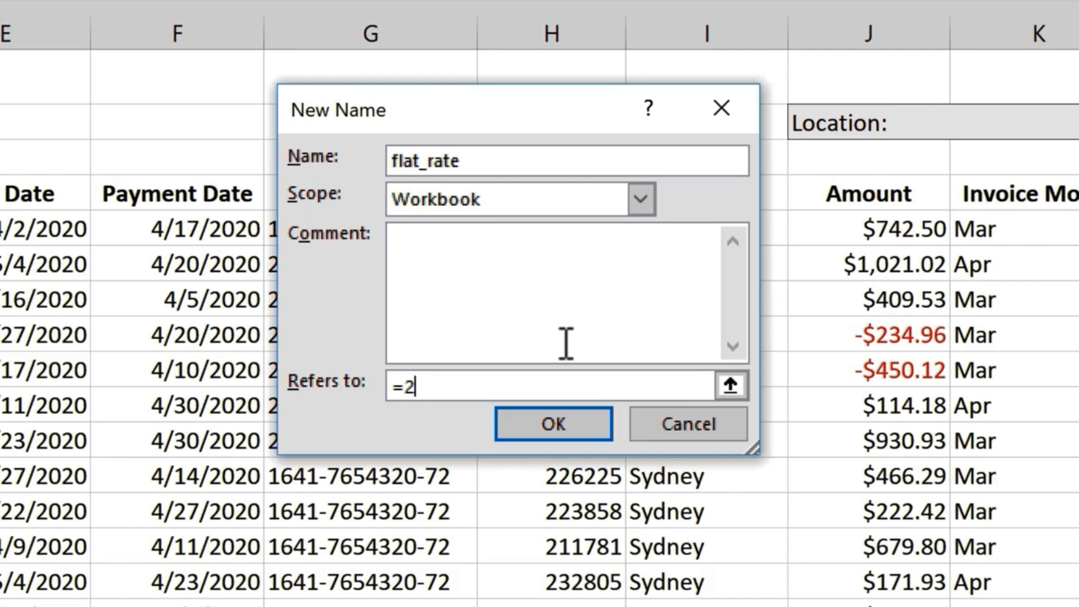
pyautogui.click(548, 425)
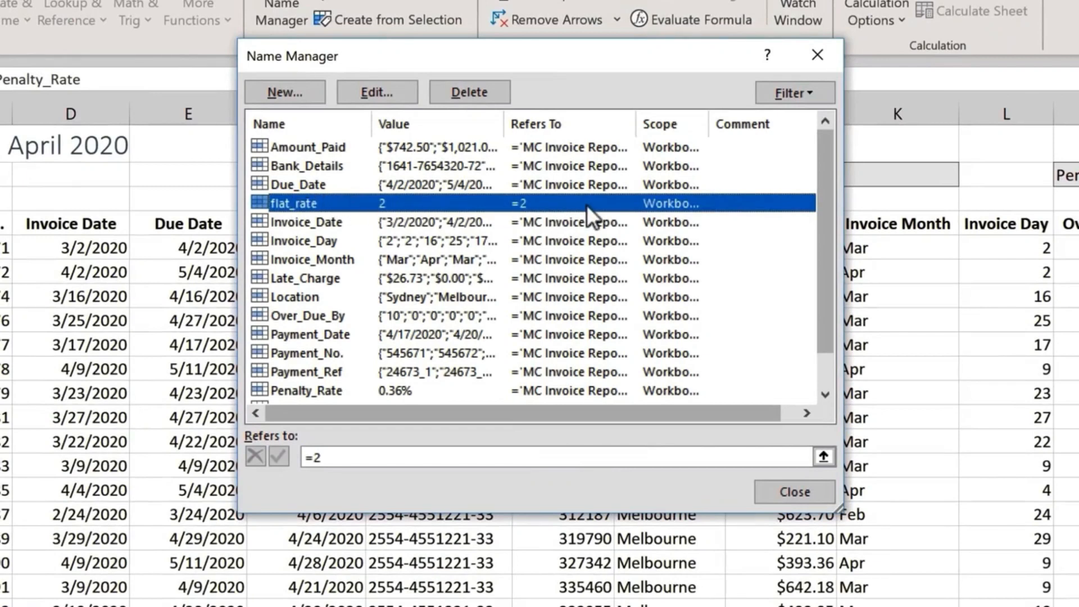
pyautogui.click(786, 488)
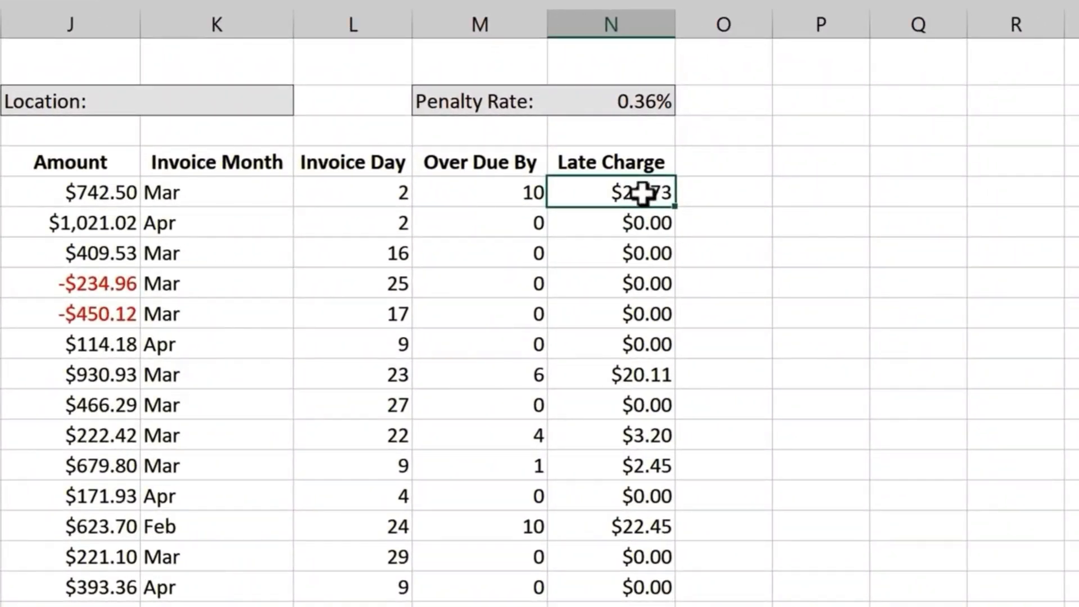
# Extend the Late Charge formula in N5 to =J5*M5*Penalty_Rate+M5*flat_rate and fill it down the column.
pyautogui.doubleClick(642, 193)
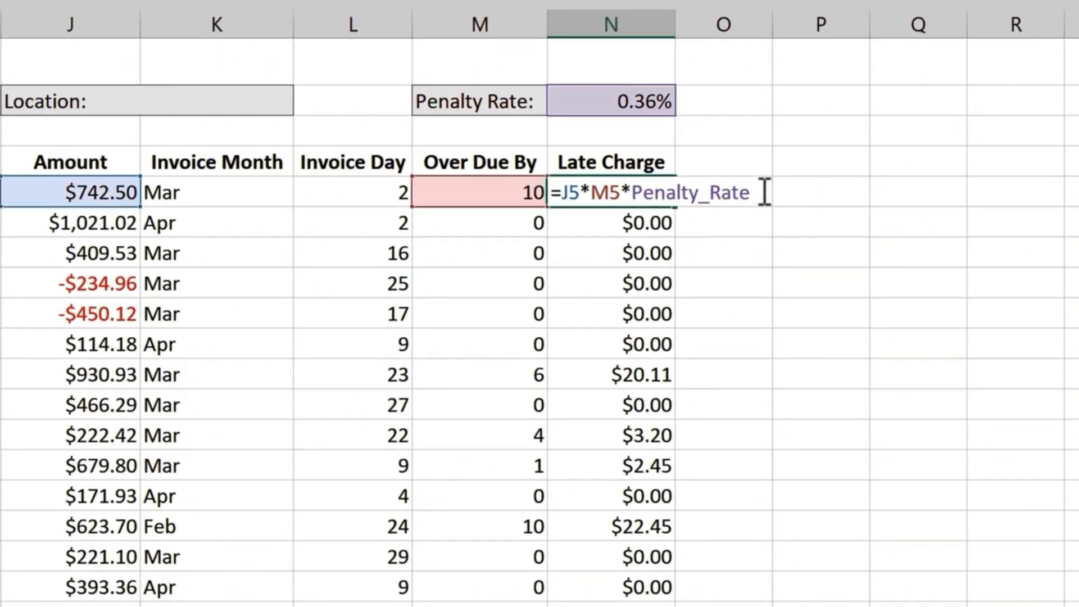
pyautogui.write('+')
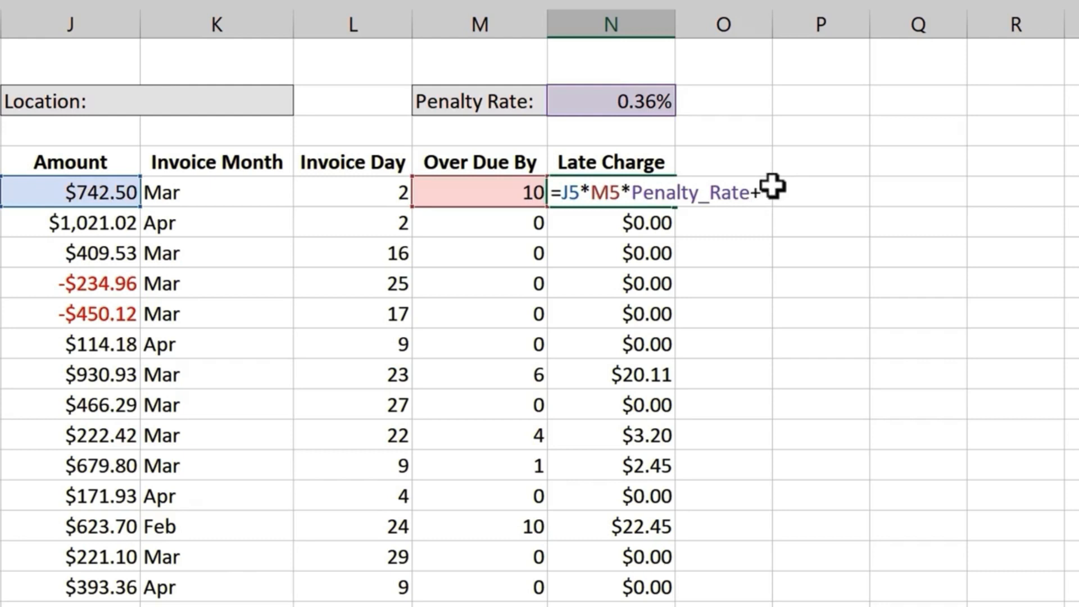
pyautogui.click(503, 192)
pyautogui.write('*')
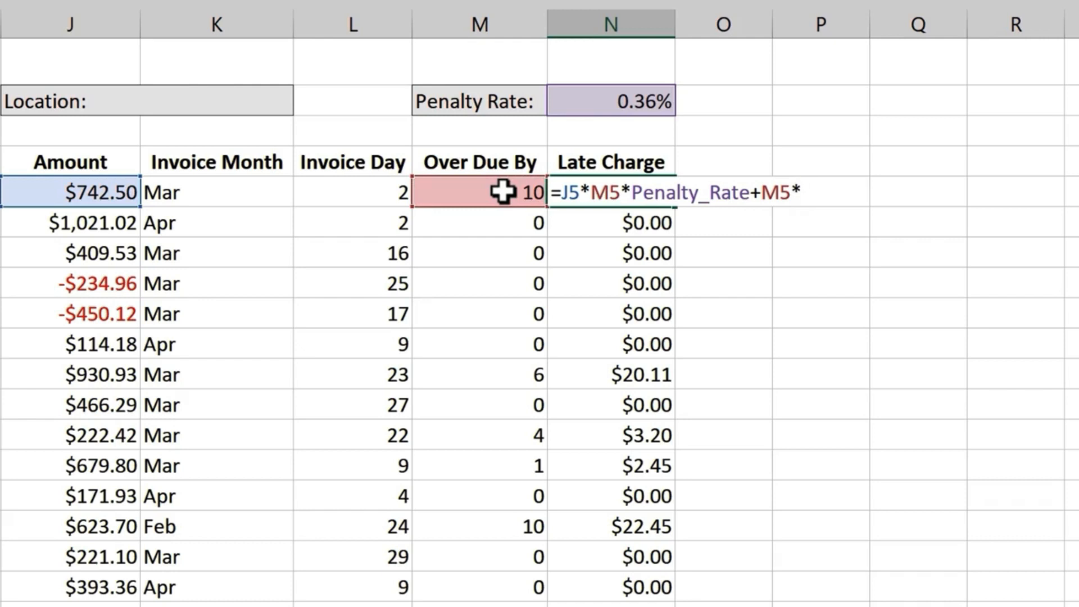
pyautogui.write('f')
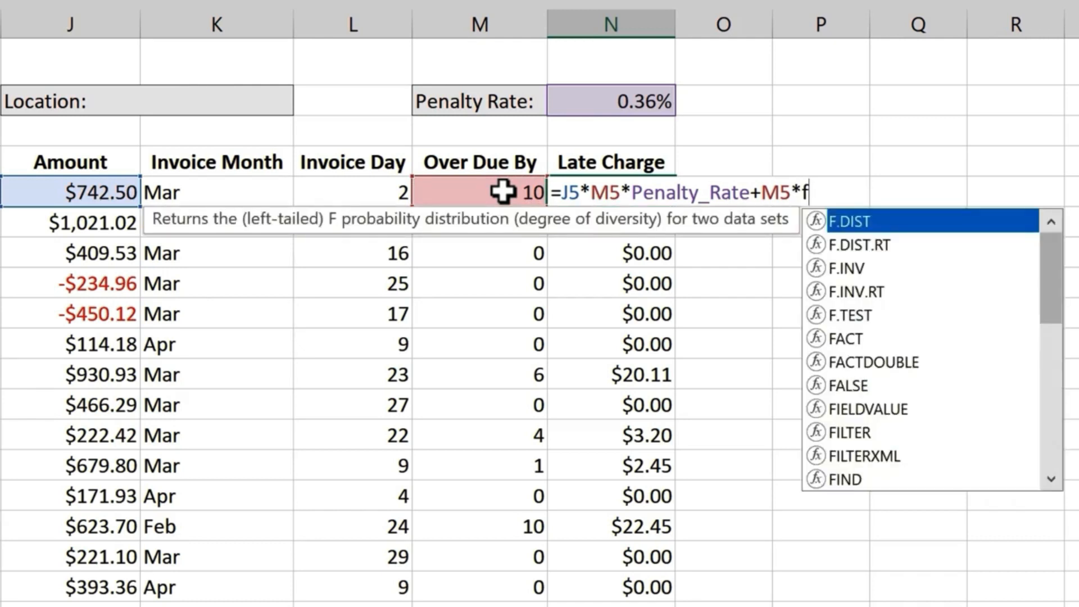
pyautogui.write('l')
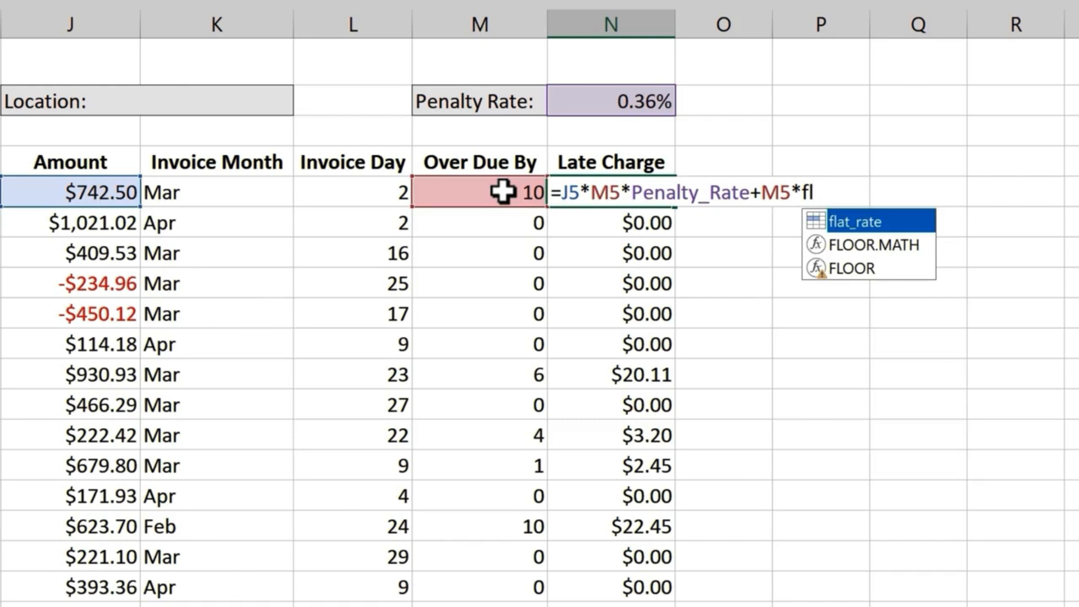
pyautogui.press('Tab')
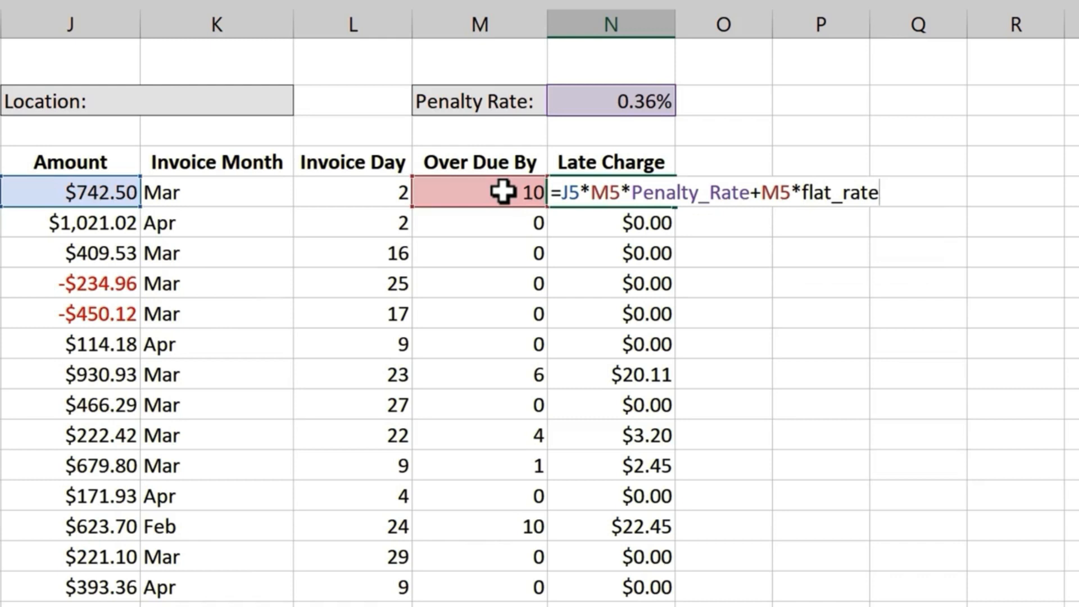
pyautogui.press('Return')
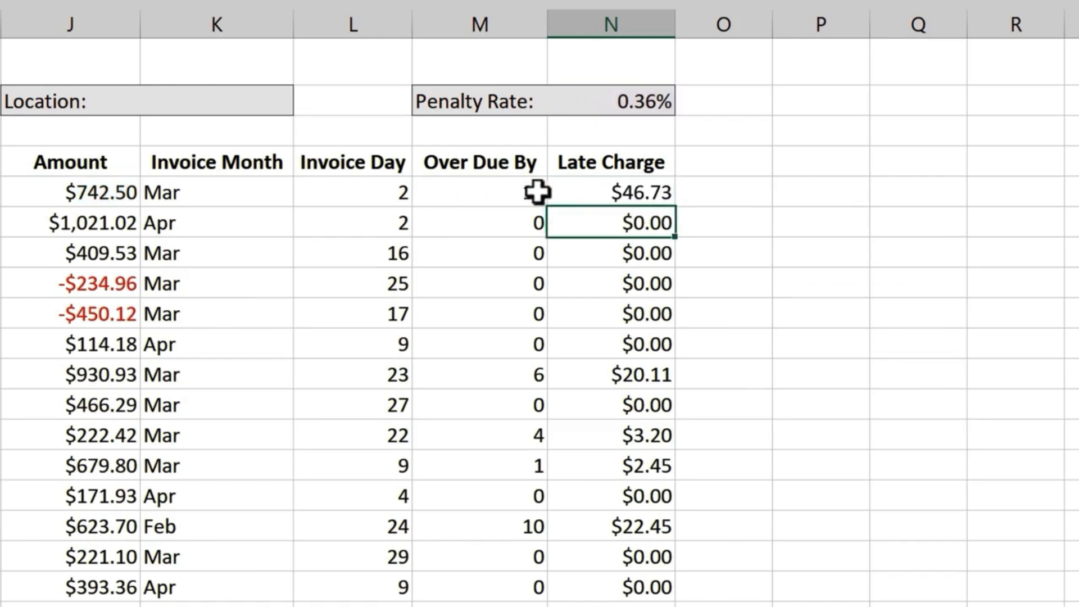
pyautogui.click(623, 193)
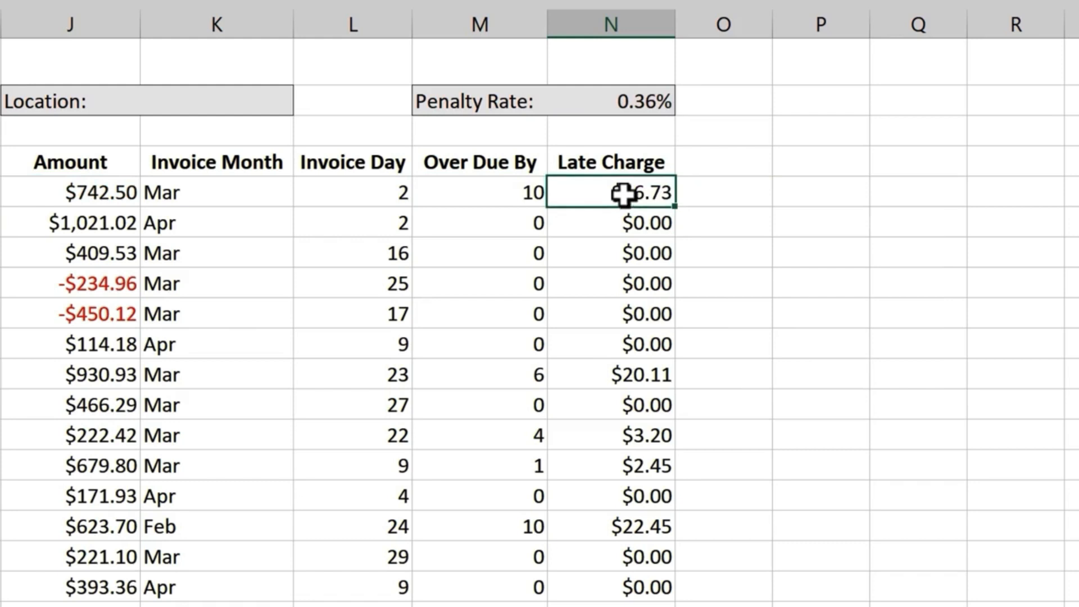
pyautogui.doubleClick(678, 209)
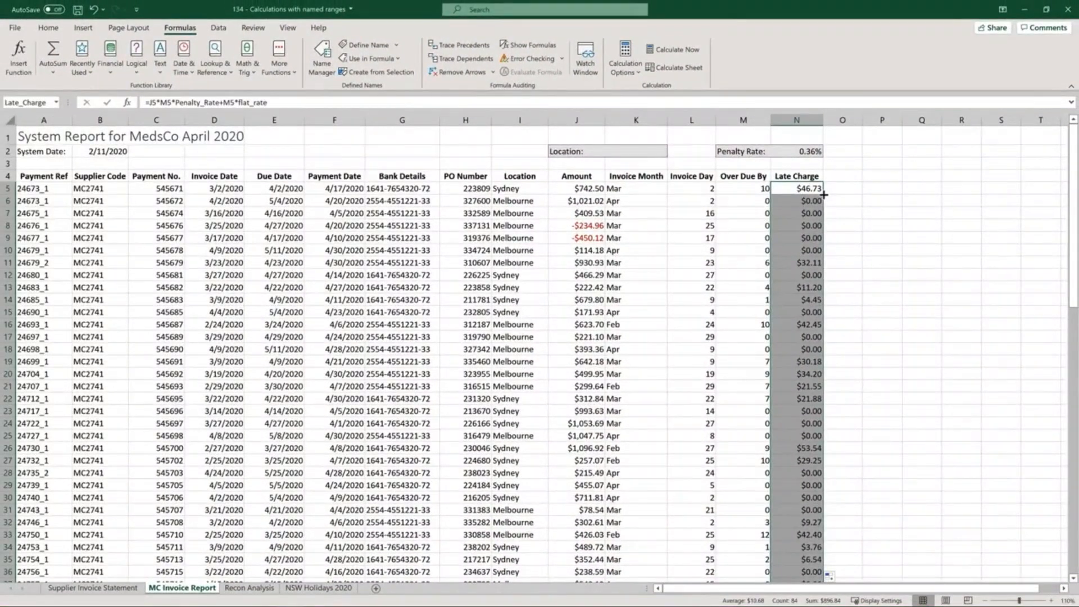
# On the Recon Analysis sheet, calculate the Supplier Statement Total in B3 with =SUM('Supplier Invoice Statement'!Q2:Q85) and review the formula.
pyautogui.click(264, 588)
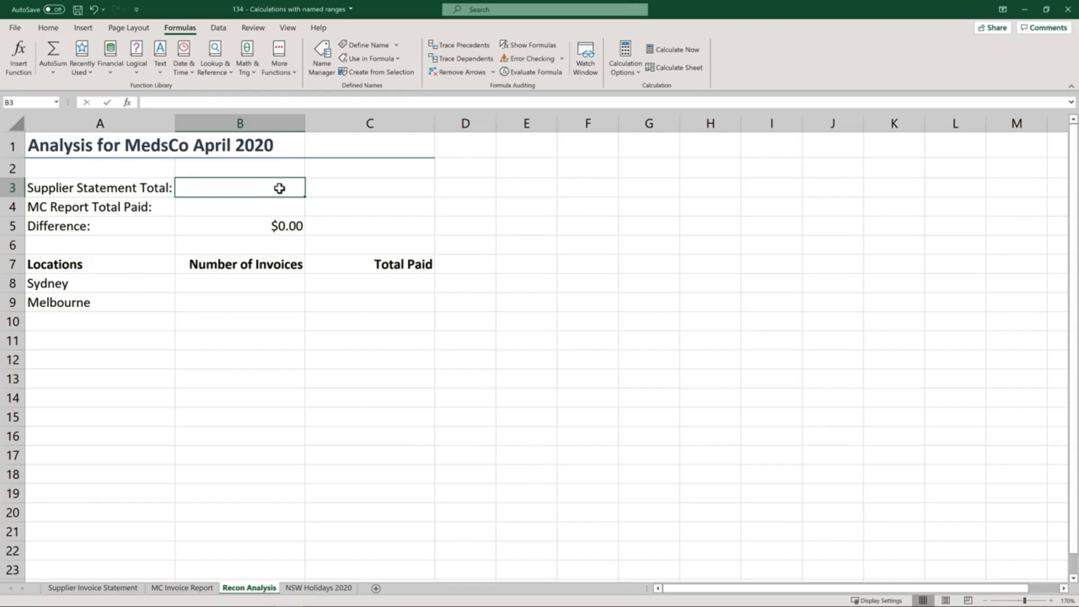
pyautogui.write('=sum')
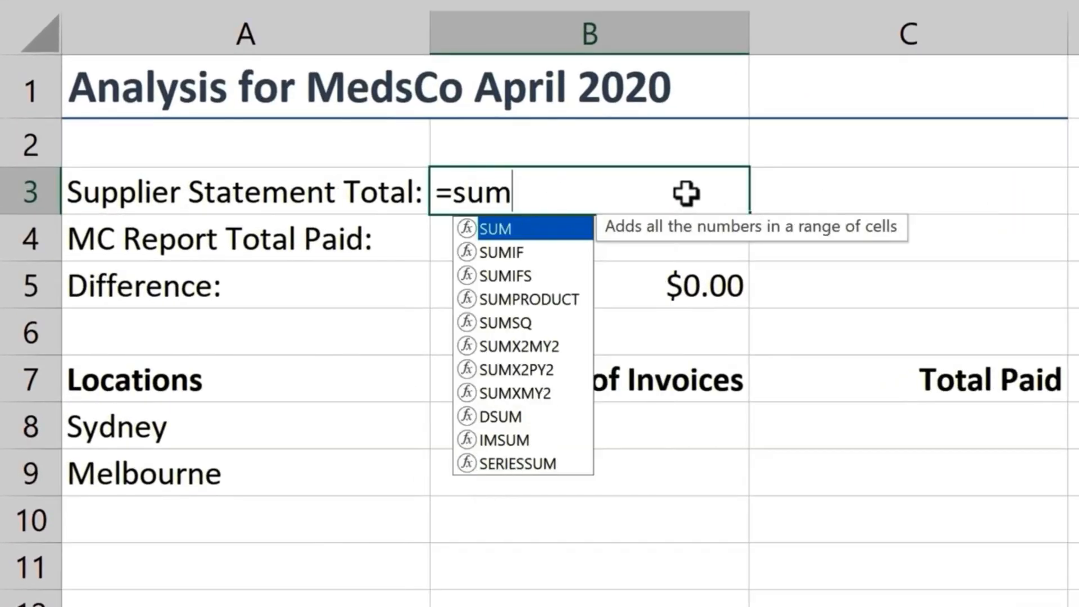
pyautogui.press('Tab')
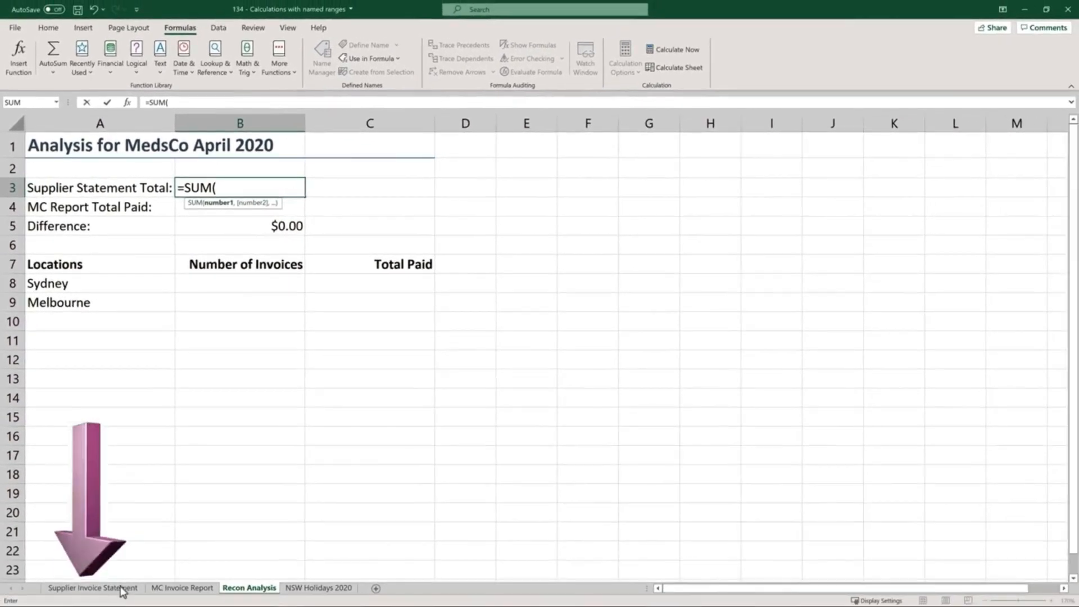
pyautogui.click(118, 588)
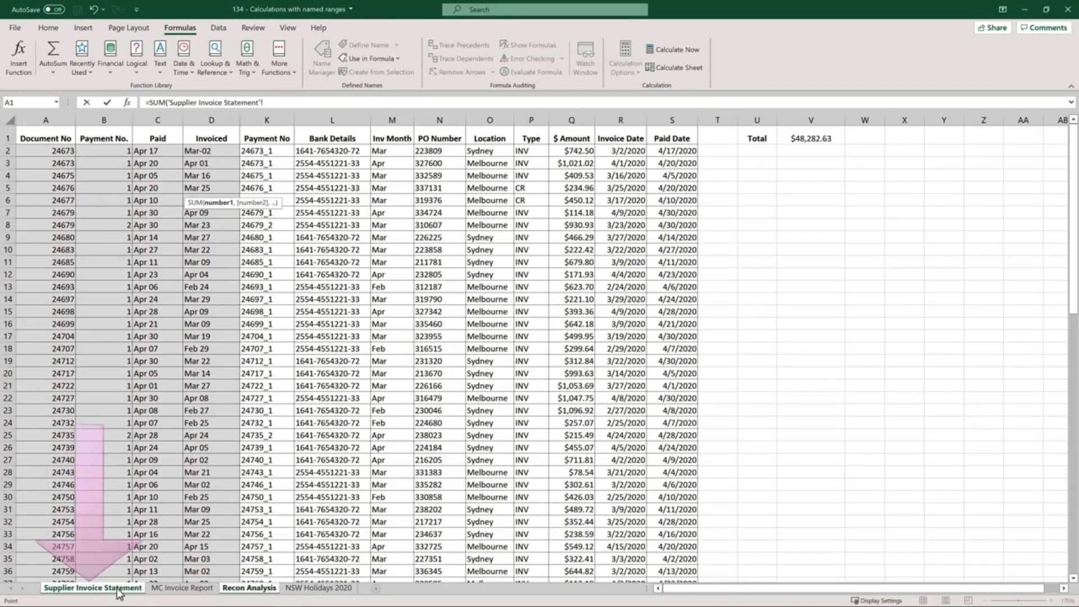
pyautogui.click(589, 151)
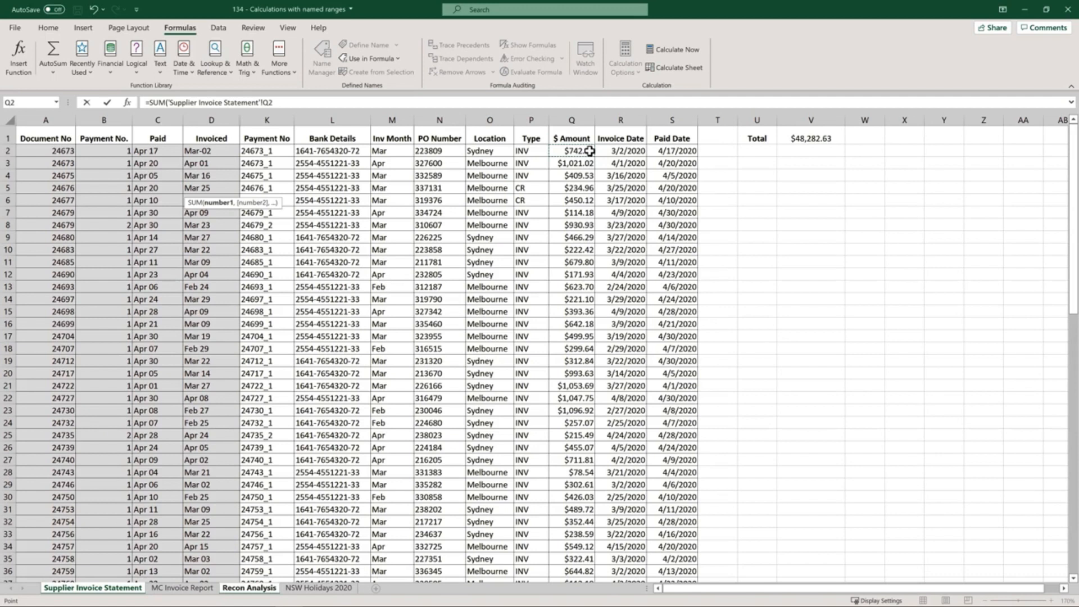
pyautogui.hotkey('ctrl', 'shift', 'Down')
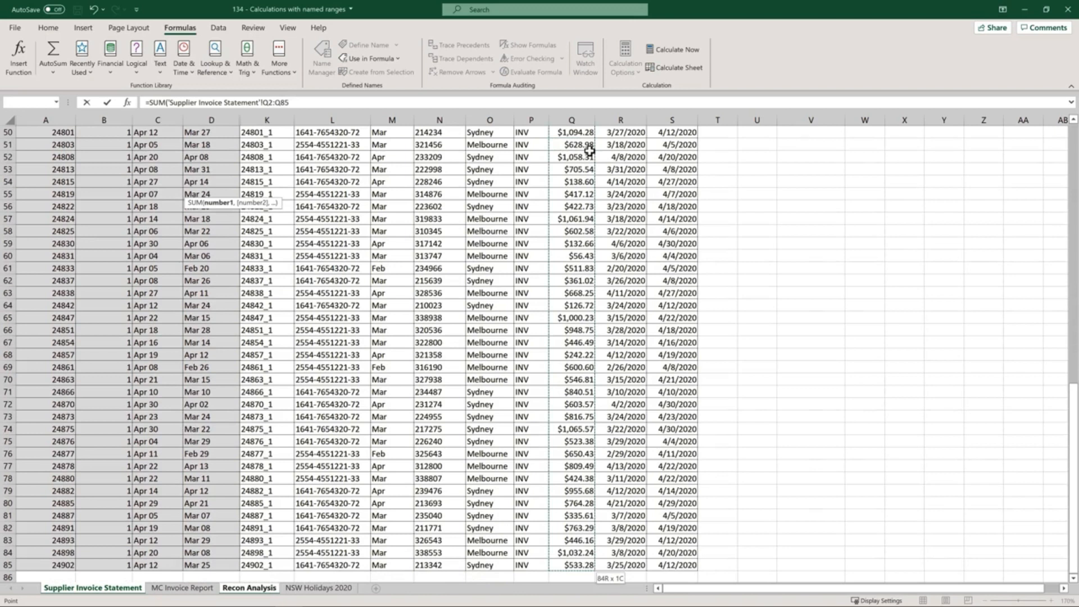
pyautogui.press('Return')
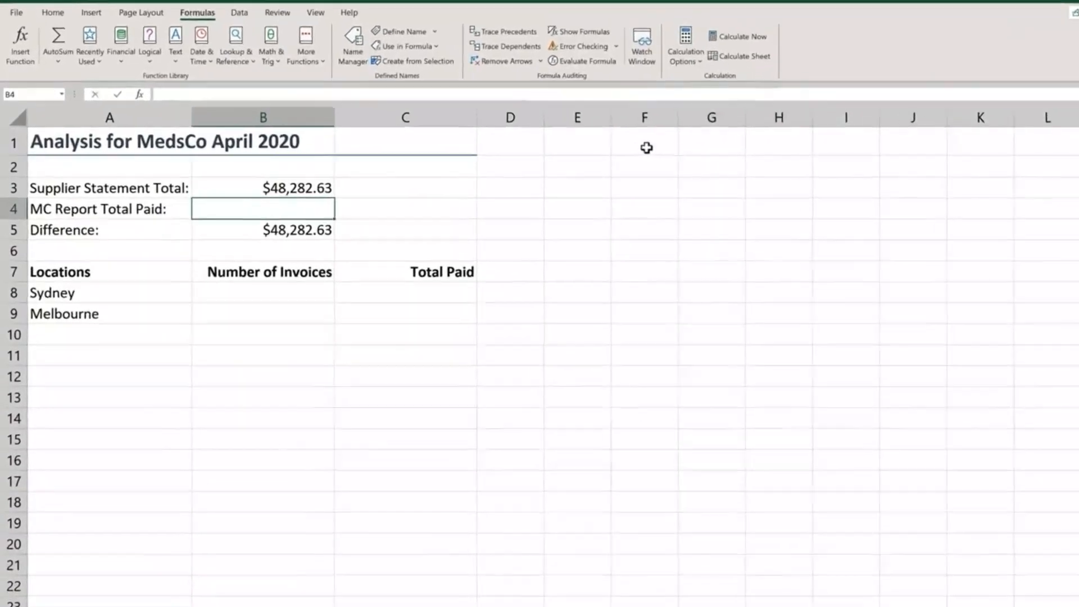
pyautogui.doubleClick(450, 187)
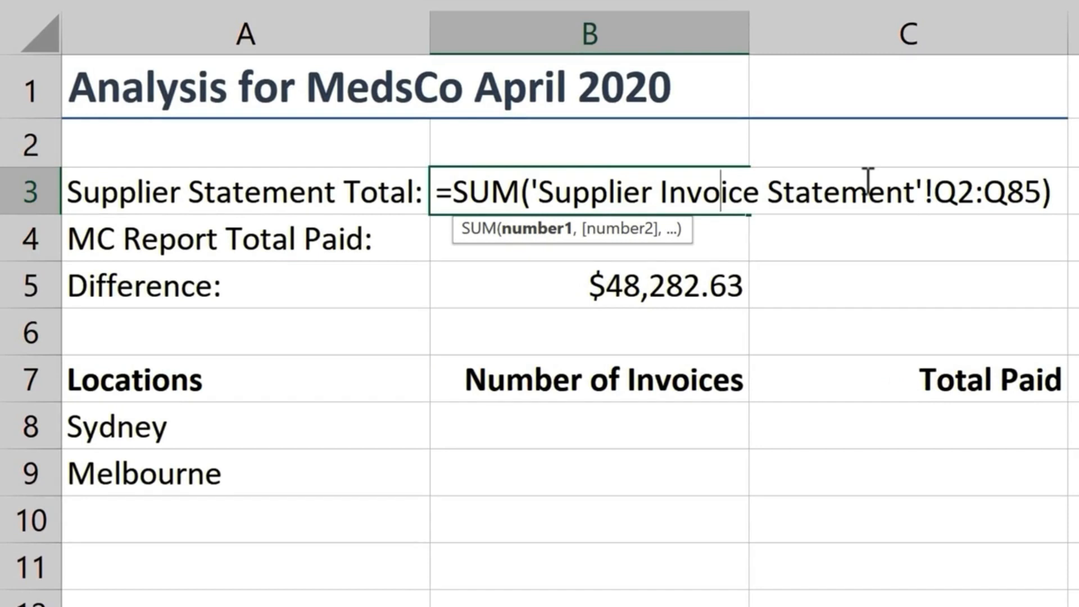
pyautogui.press('Return')
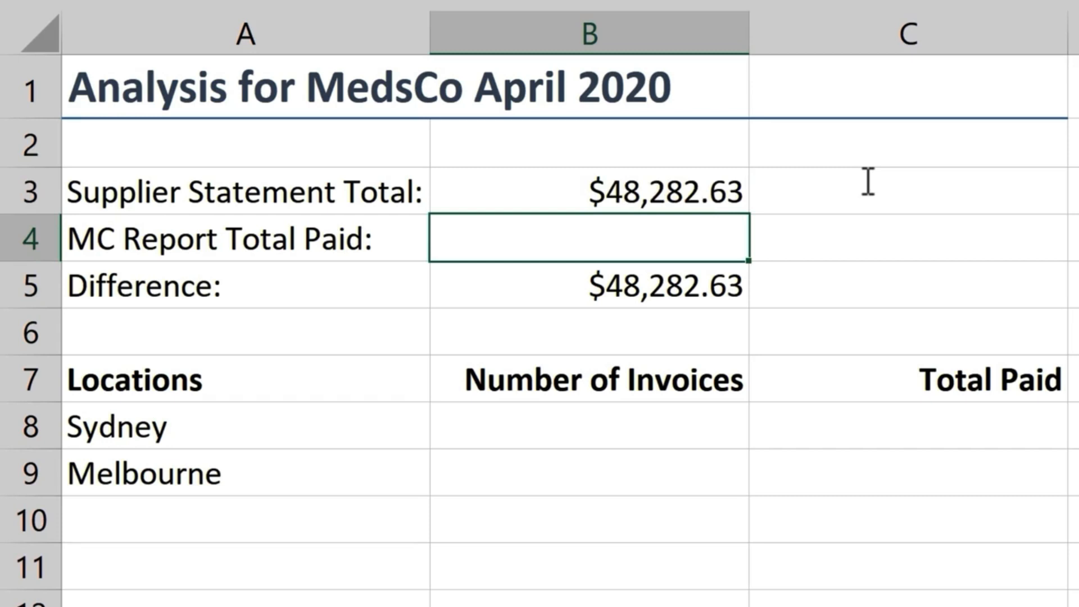
# Calculate the MC Report Total Paid in B4 with =SUM(Amount_Paid), using the defined name.
pyautogui.write('=sum')
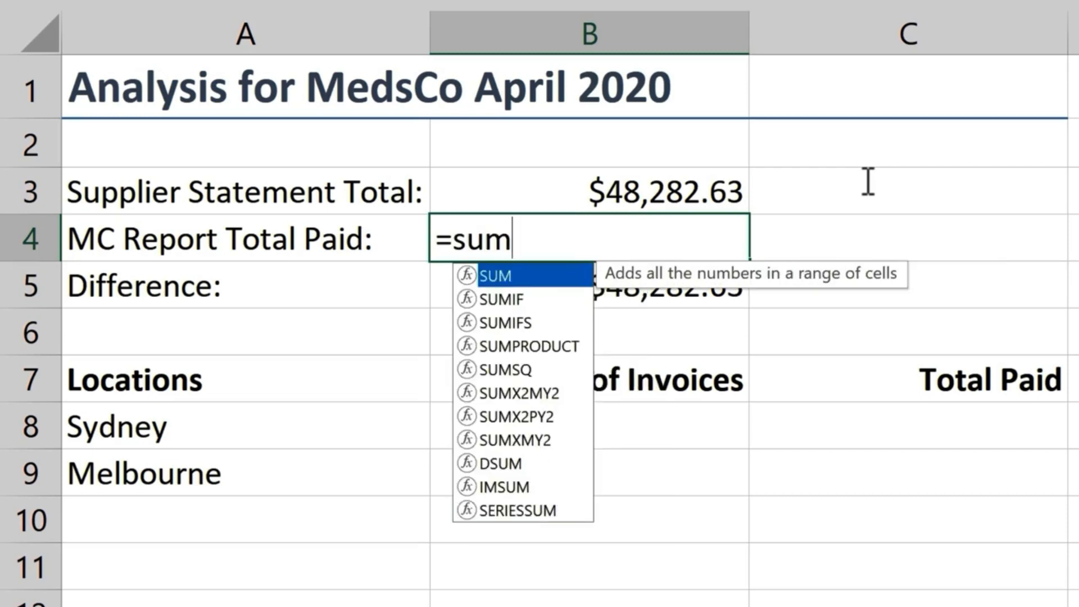
pyautogui.press('Tab')
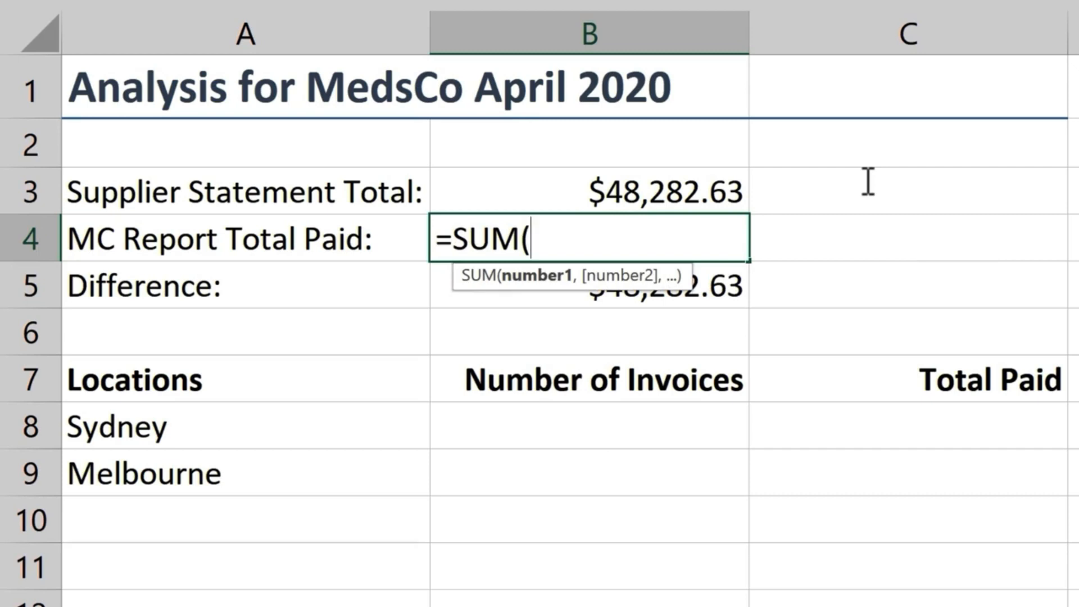
pyautogui.write('am')
pyautogui.press('Down')
pyautogui.press('Down')
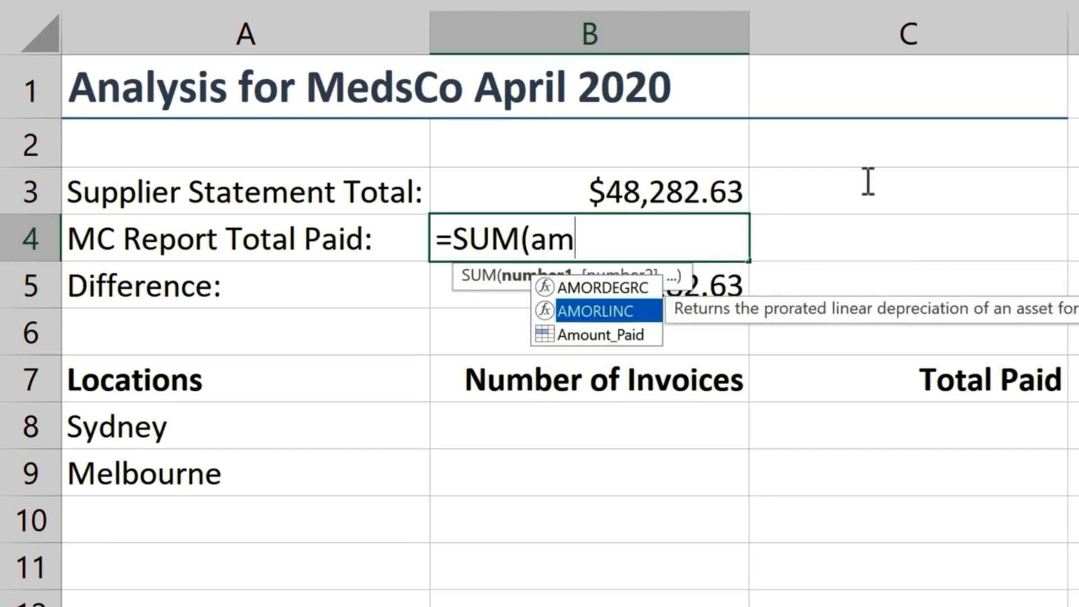
pyautogui.press('Tab')
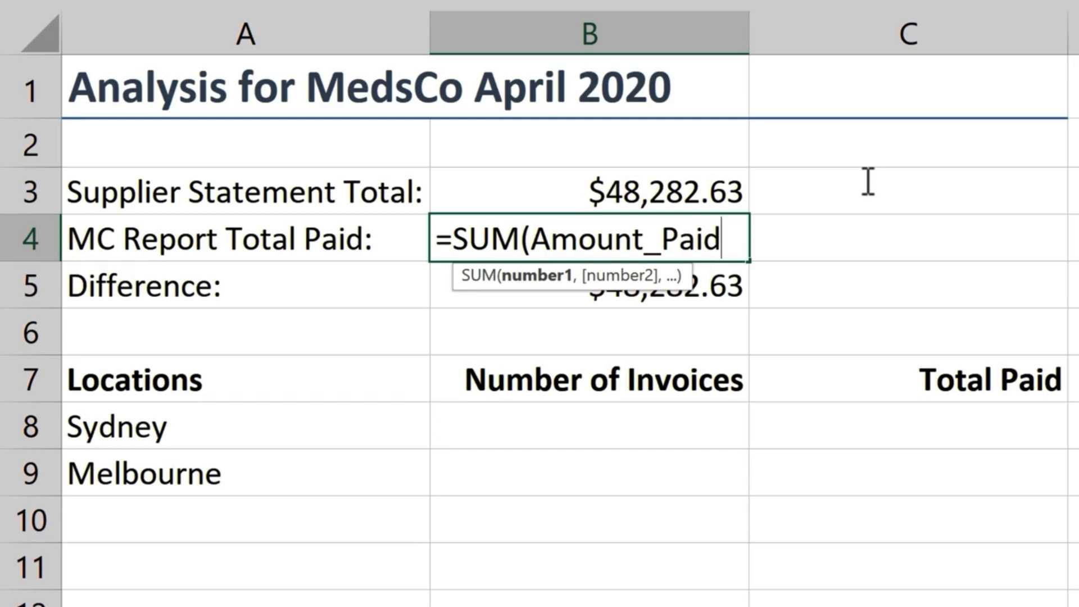
pyautogui.press('Return')
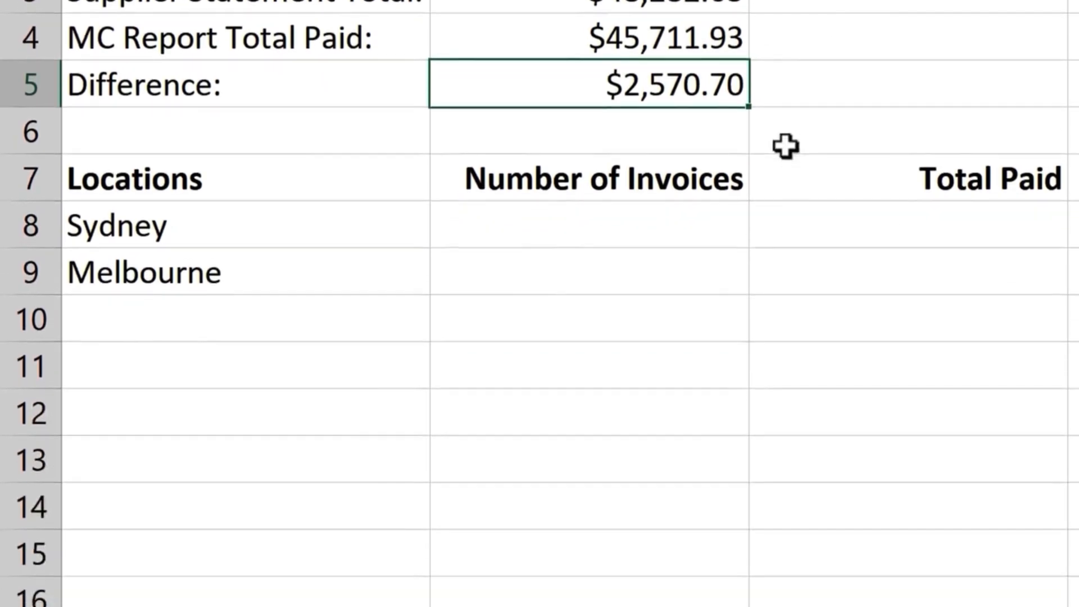
# Count the invoices for Sydney in B8 with =COUNTIFS(Location,A8) and fill the formula down to Melbourne in B9.
pyautogui.click(683, 155)
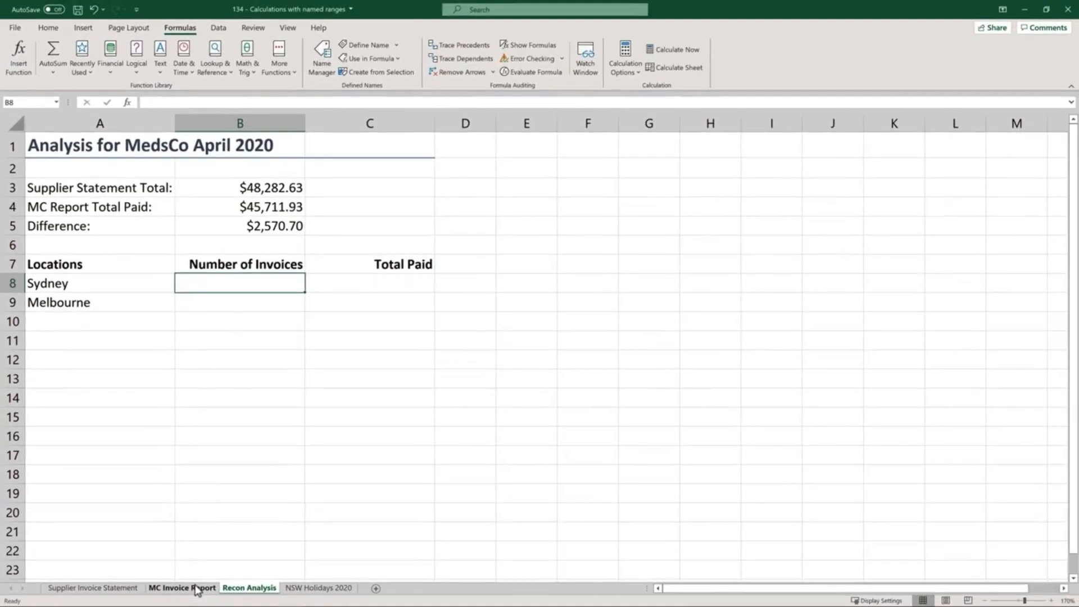
pyautogui.click(196, 588)
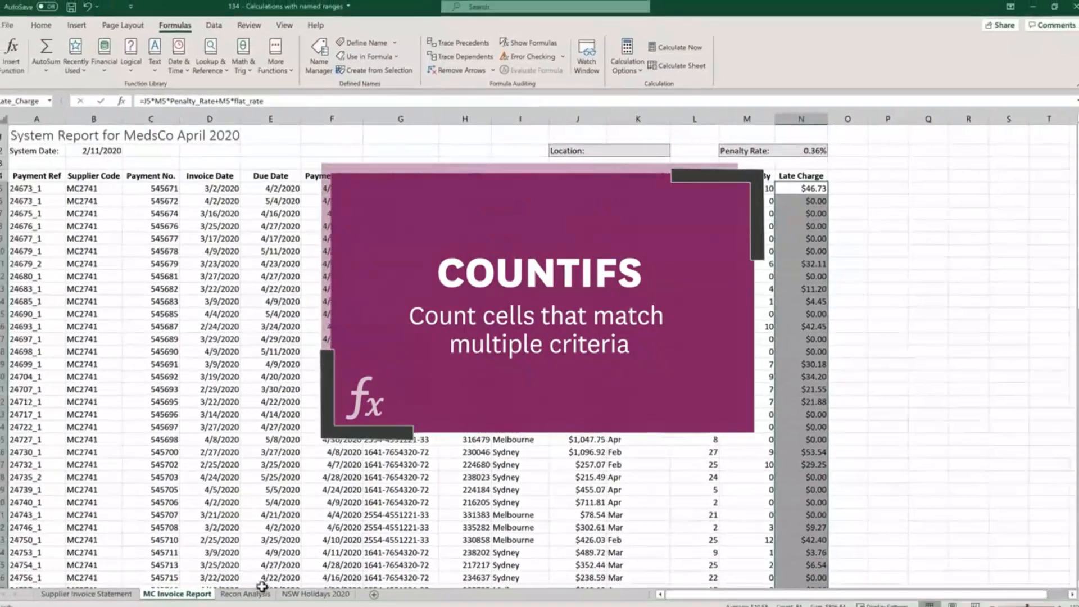
pyautogui.click(259, 589)
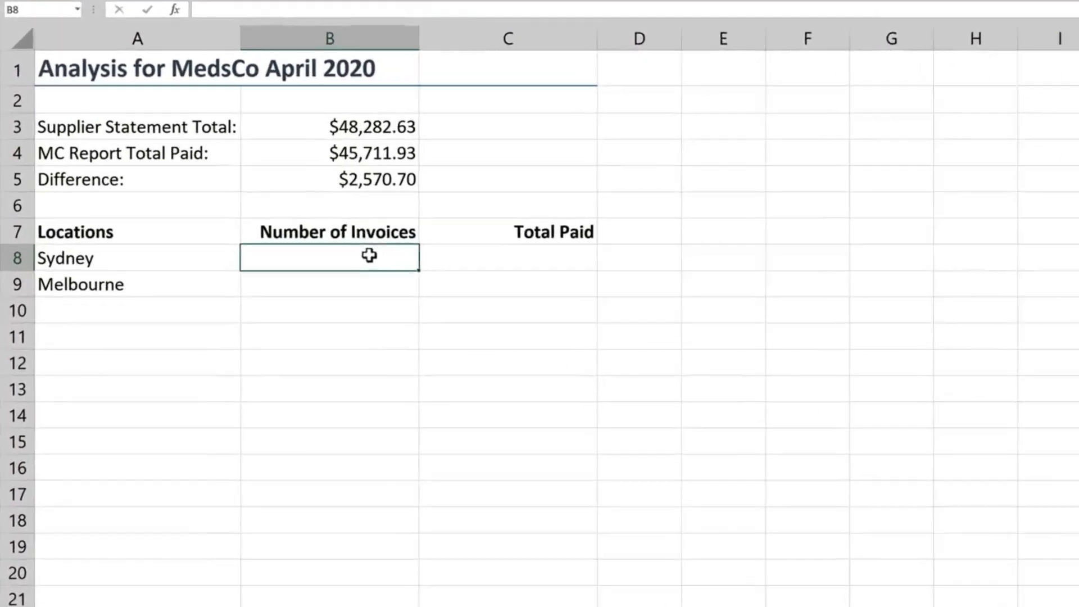
pyautogui.write('=cou')
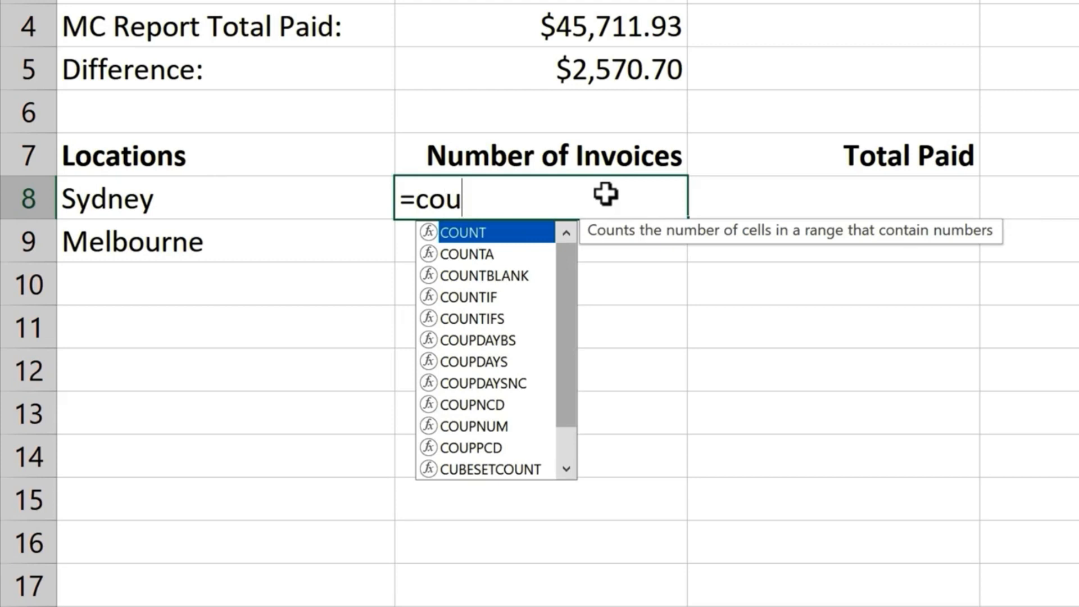
pyautogui.doubleClick(453, 320)
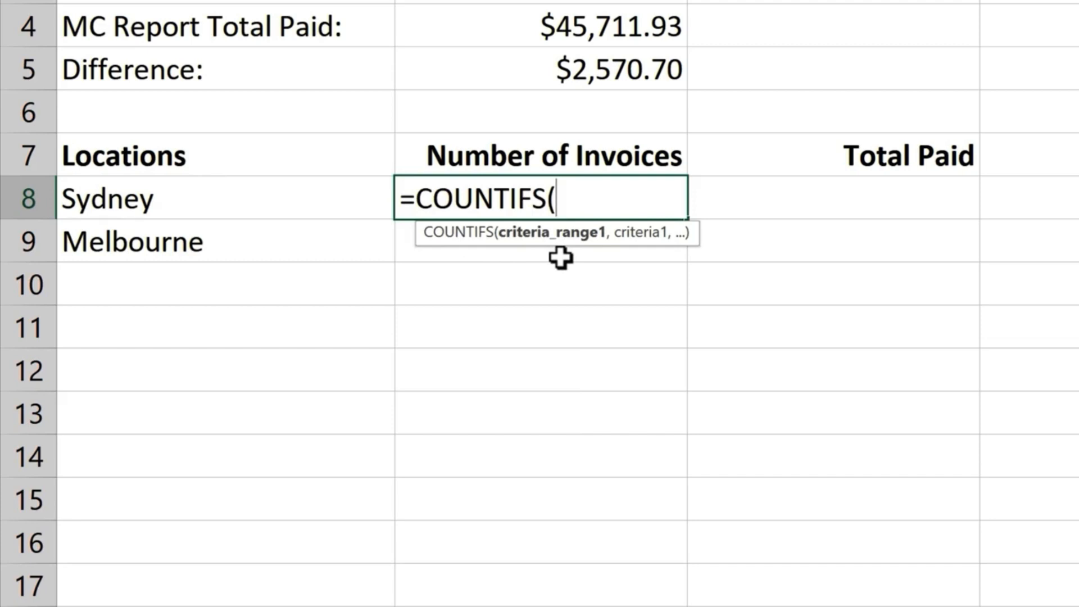
pyautogui.write('loc')
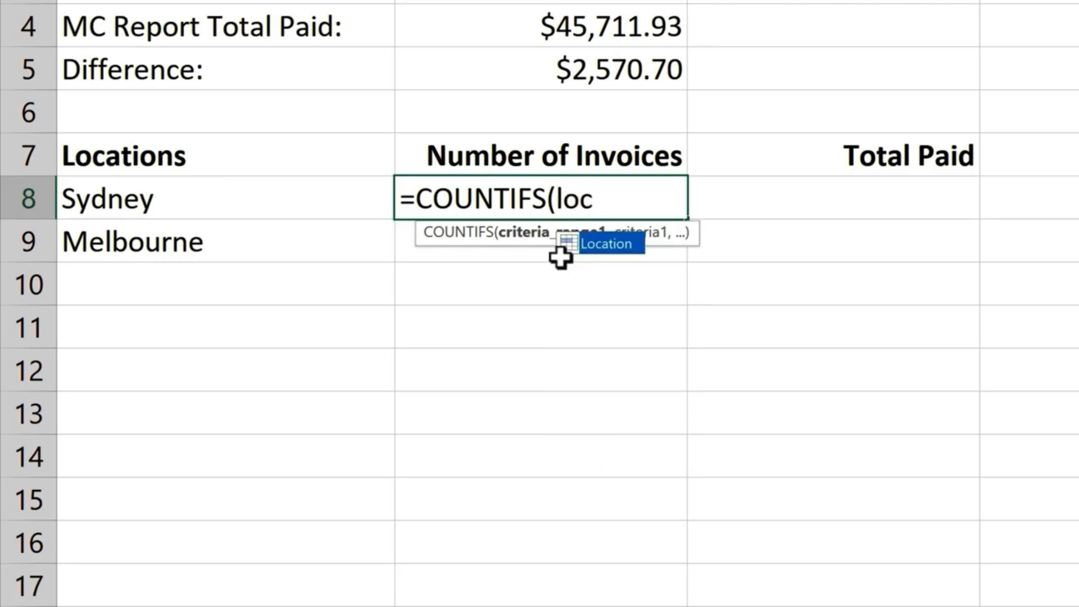
pyautogui.press('Tab')
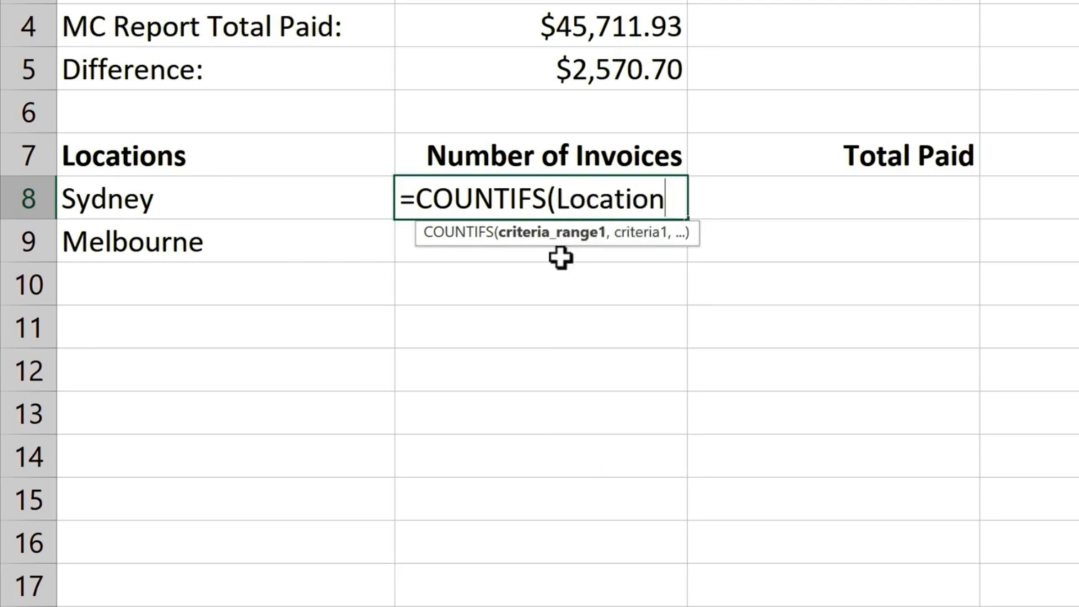
pyautogui.write(',')
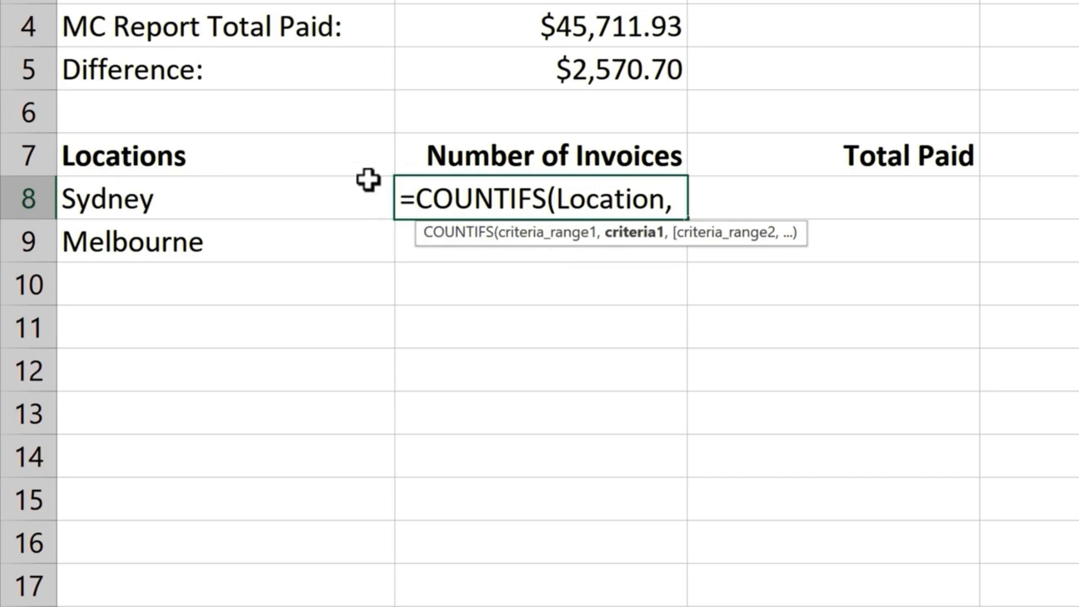
pyautogui.click(230, 193)
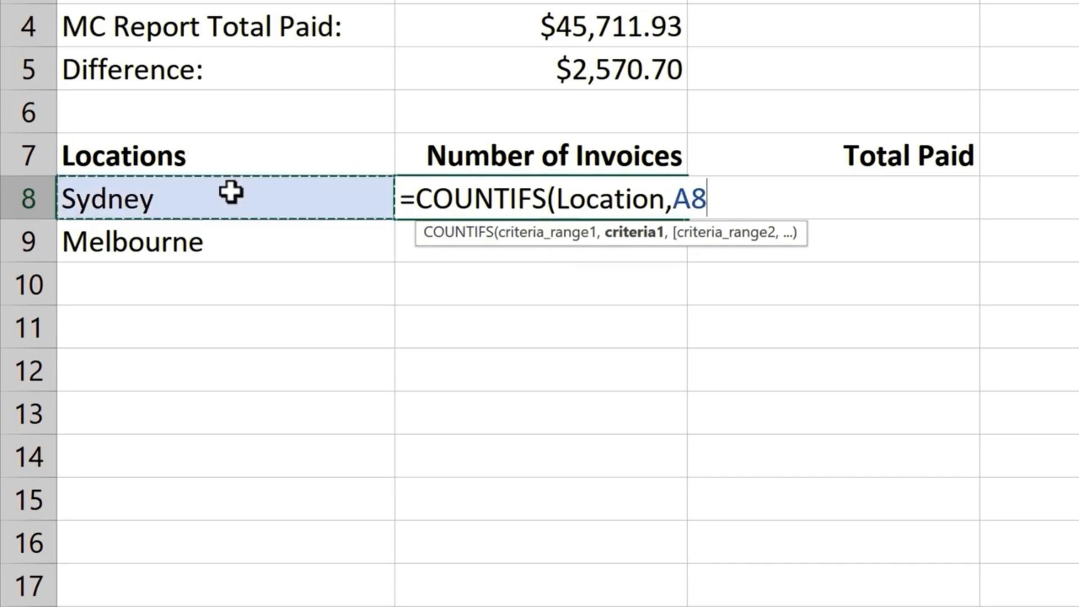
pyautogui.press('Return')
pyautogui.click(523, 199)
pyautogui.moveTo(689, 220); pyautogui.dragTo(761, 239)
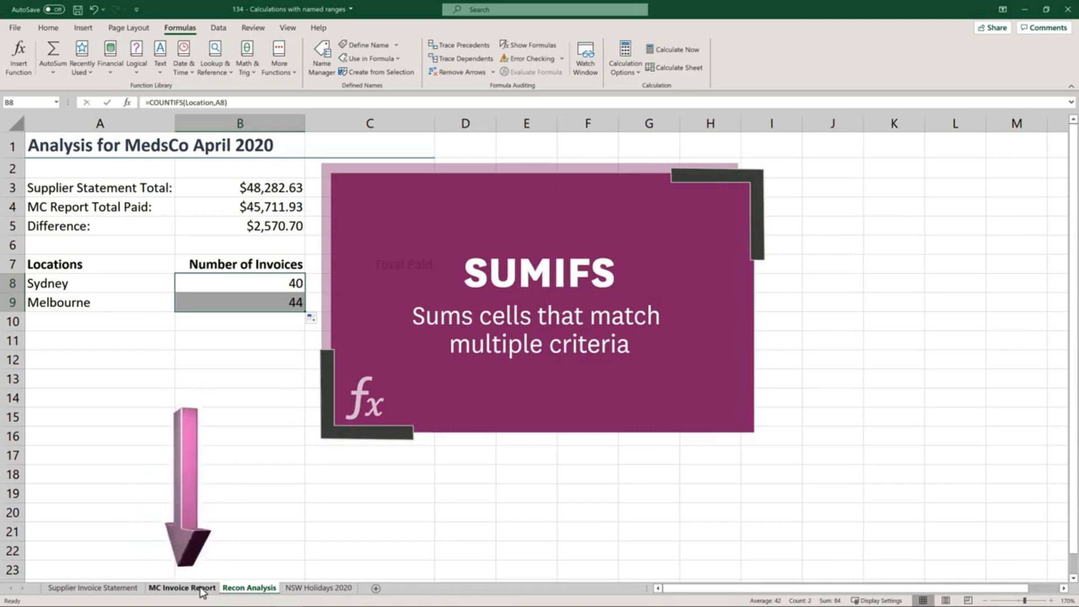
# Start a SUMIFS formula for Sydney's Total Paid in C8 of the Recon Analysis sheet, with Amount_Paid as the sum range.
pyautogui.click(202, 588)
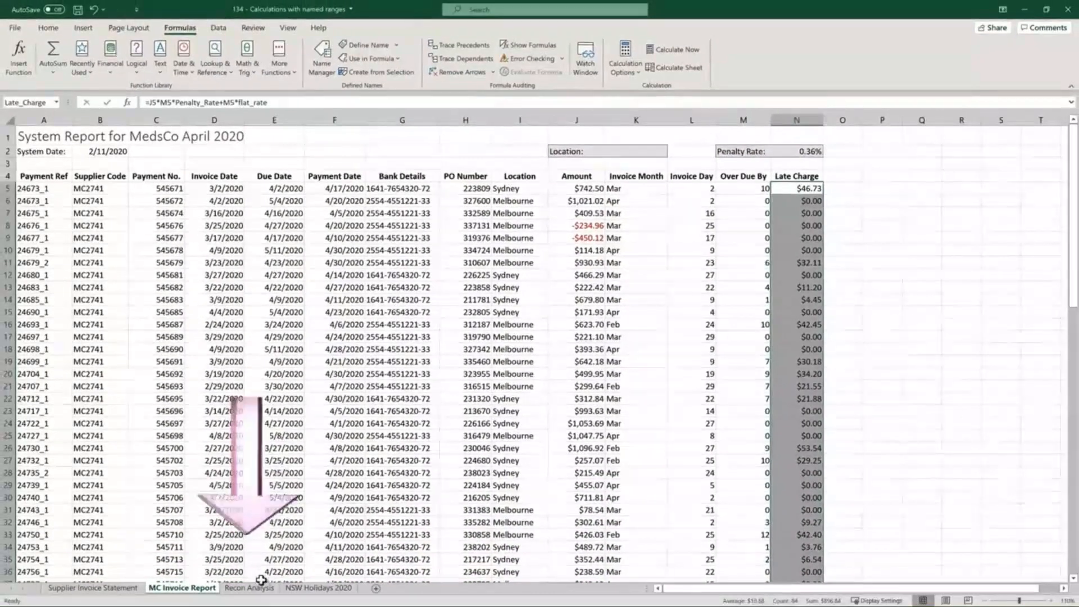
pyautogui.click(250, 588)
pyautogui.click(391, 284)
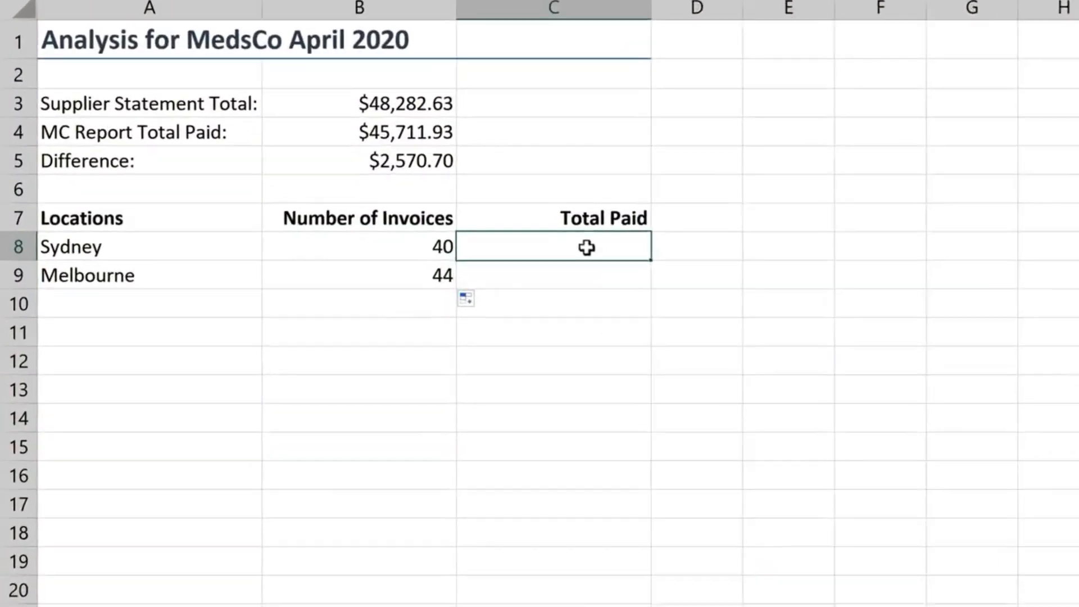
pyautogui.write('=')
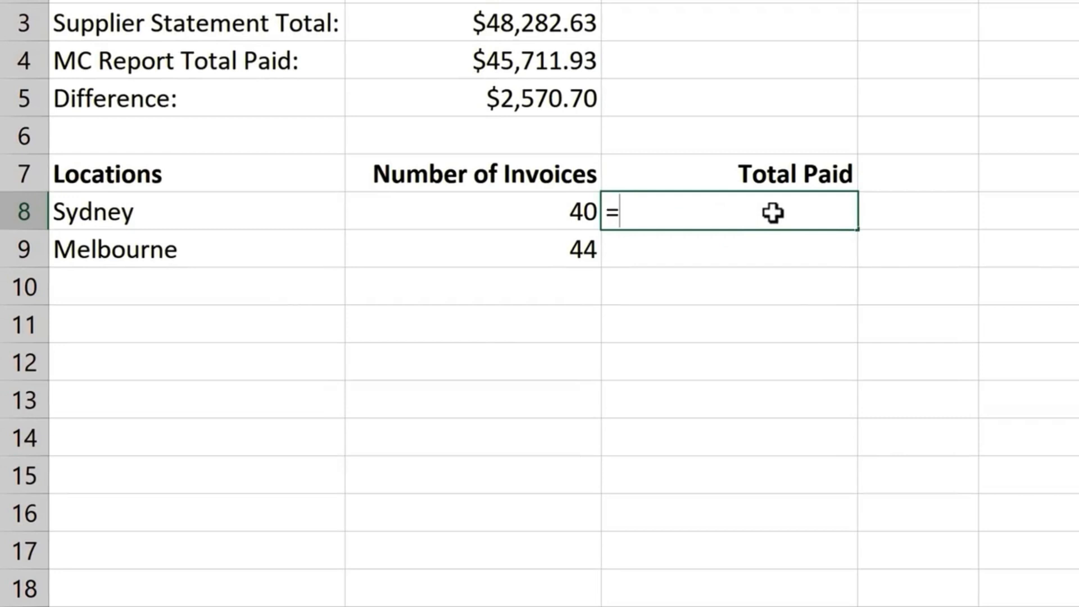
pyautogui.write('sum')
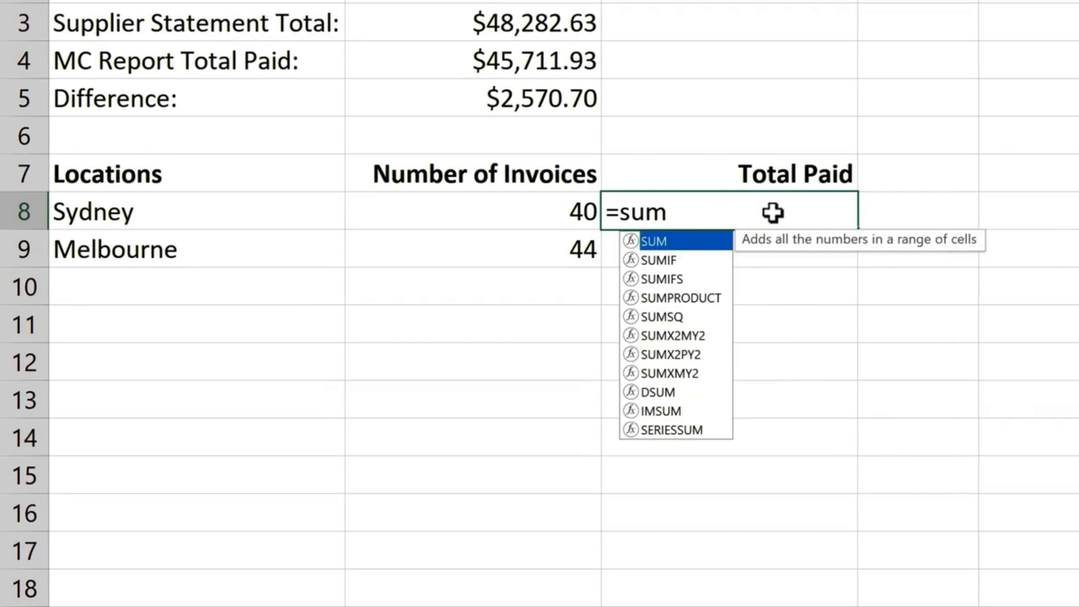
pyautogui.press('Down')
pyautogui.press('Down')
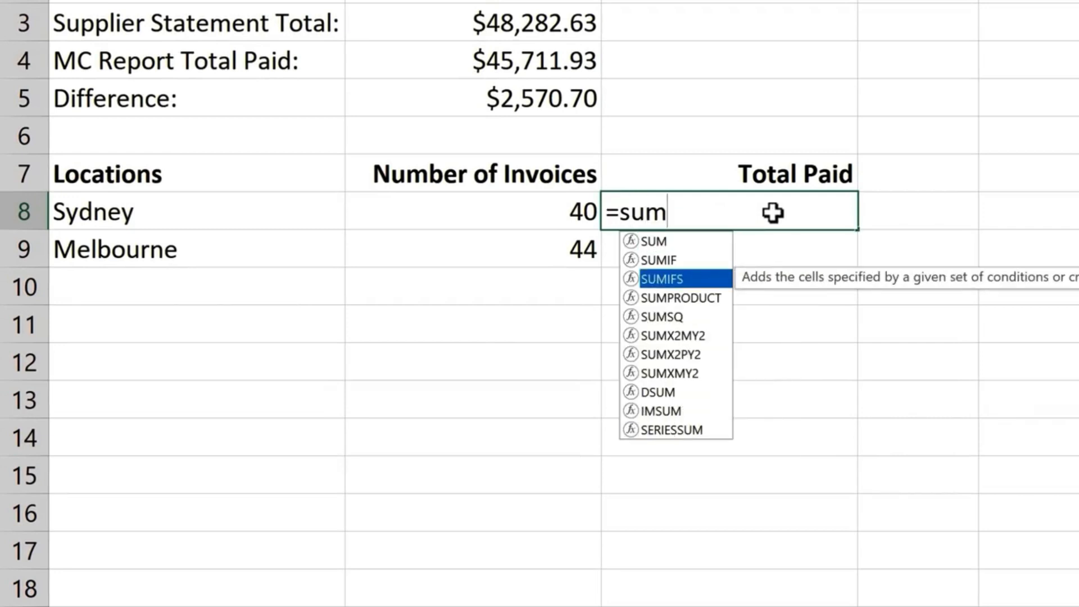
pyautogui.press('Tab')
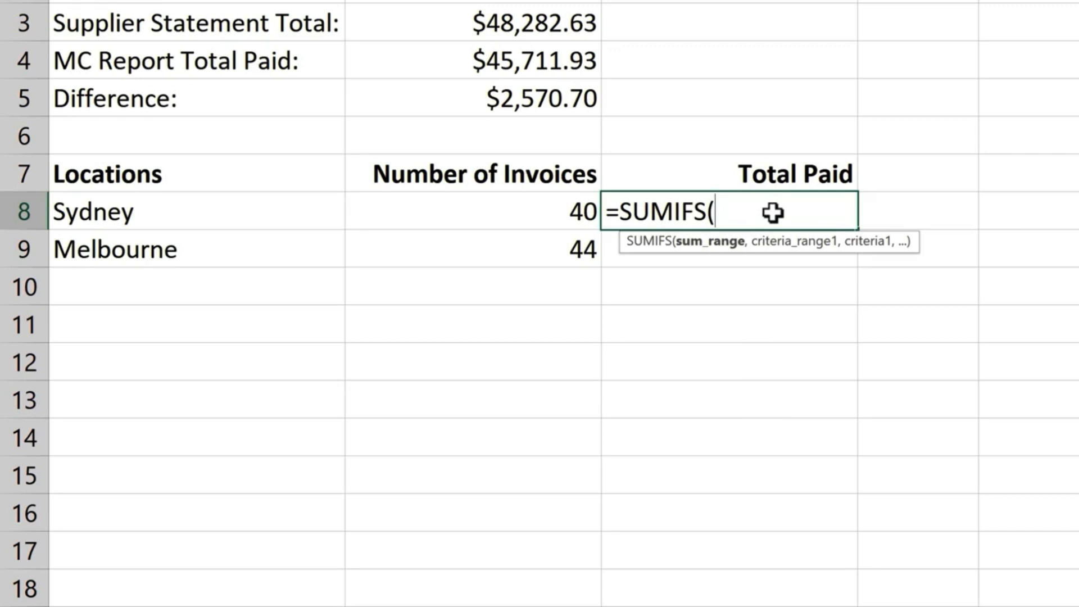
pyautogui.write('am')
pyautogui.press('Down')
pyautogui.press('Down')
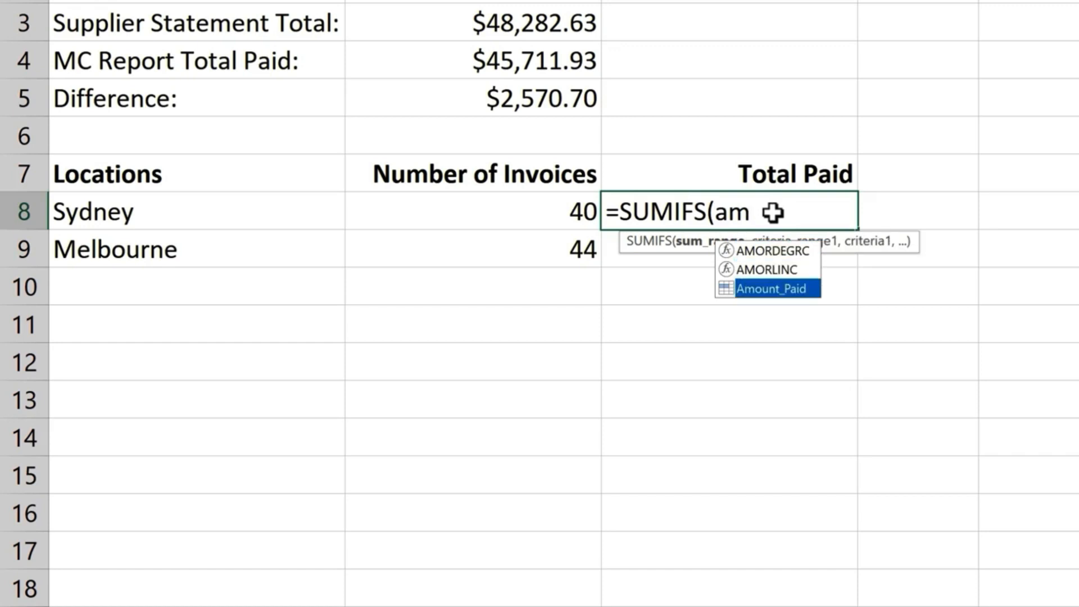
pyautogui.press('Tab')
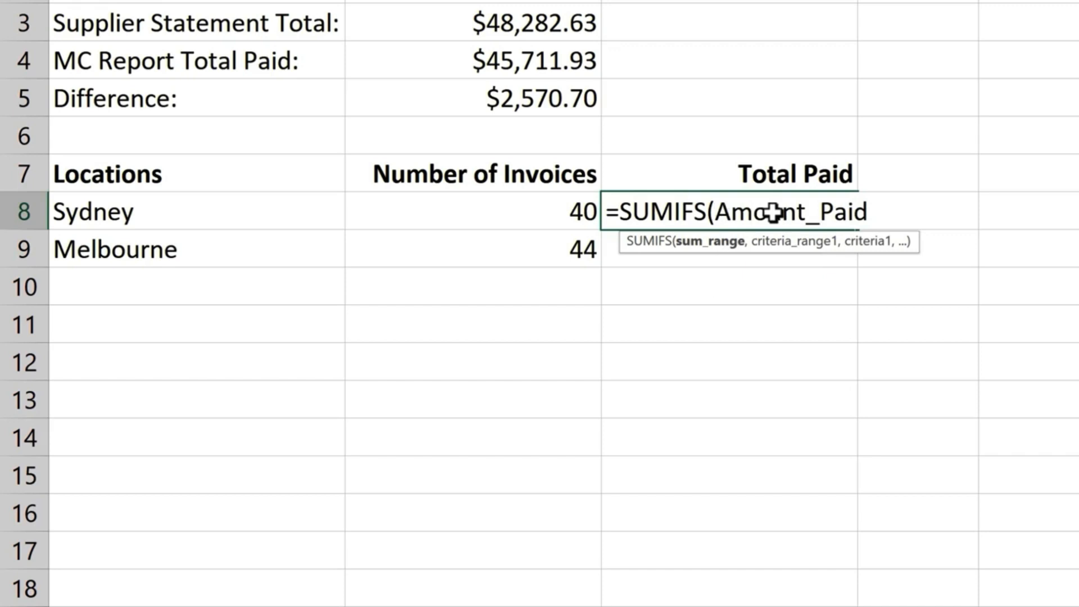
# Complete the C8 formula with the named range Location as the criteria range and A8 as the criterion.
pyautogui.write(',')
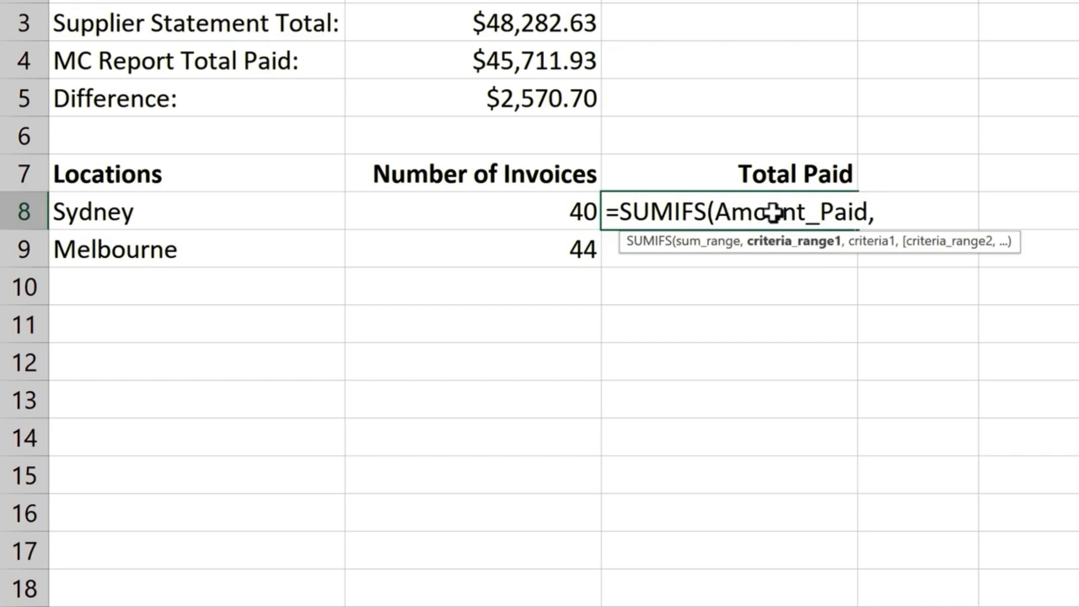
pyautogui.write('loc')
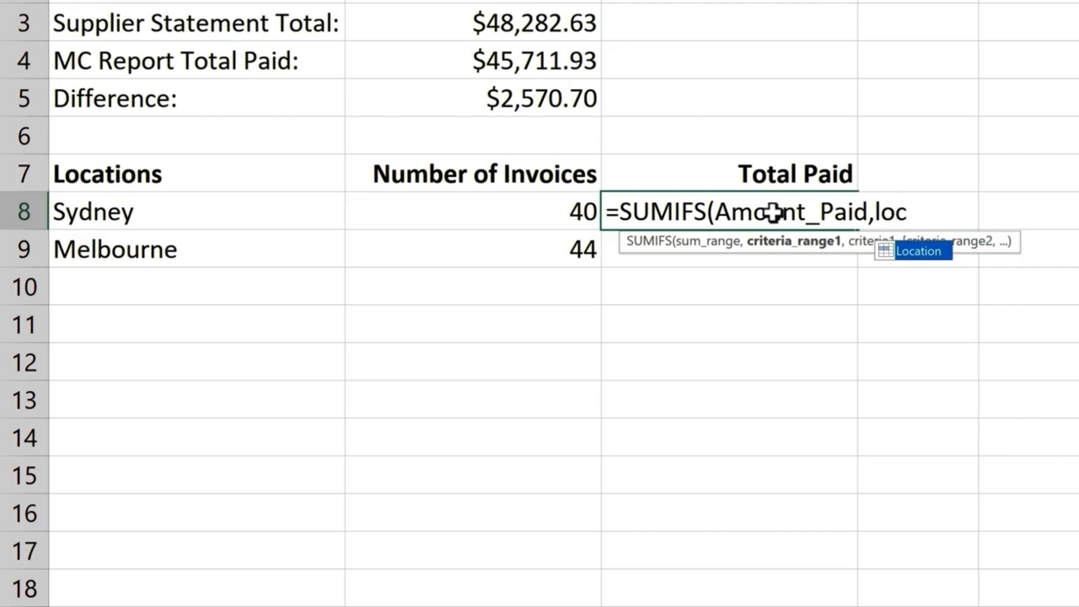
pyautogui.press('Tab')
pyautogui.write(',')
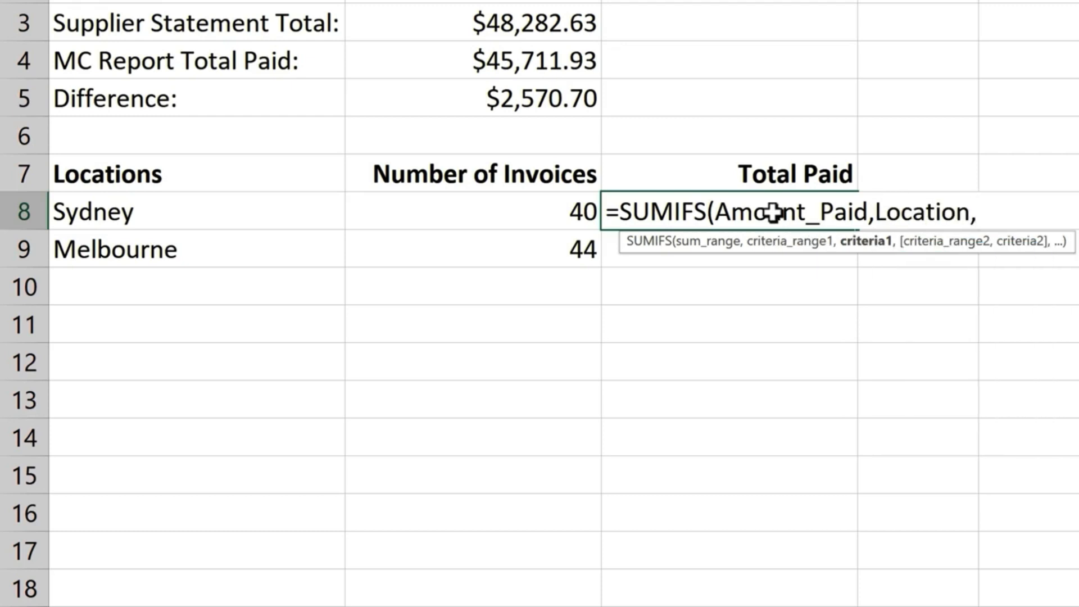
pyautogui.click(220, 217)
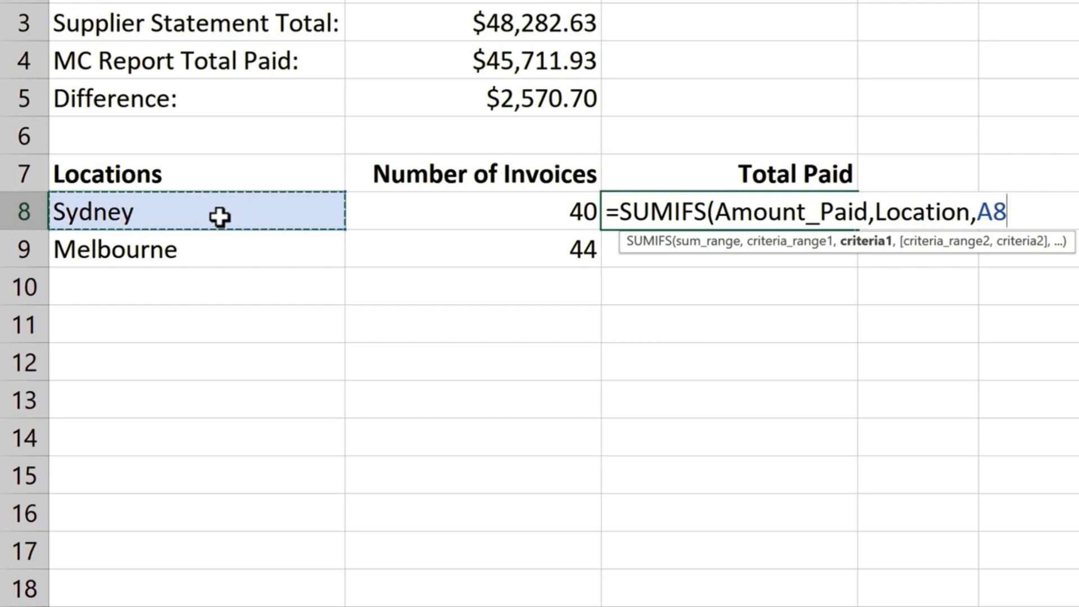
pyautogui.press('Return')
# Fill the Total Paid formula down to Melbourne in C9 and review the formula in C8.
pyautogui.click(802, 219)
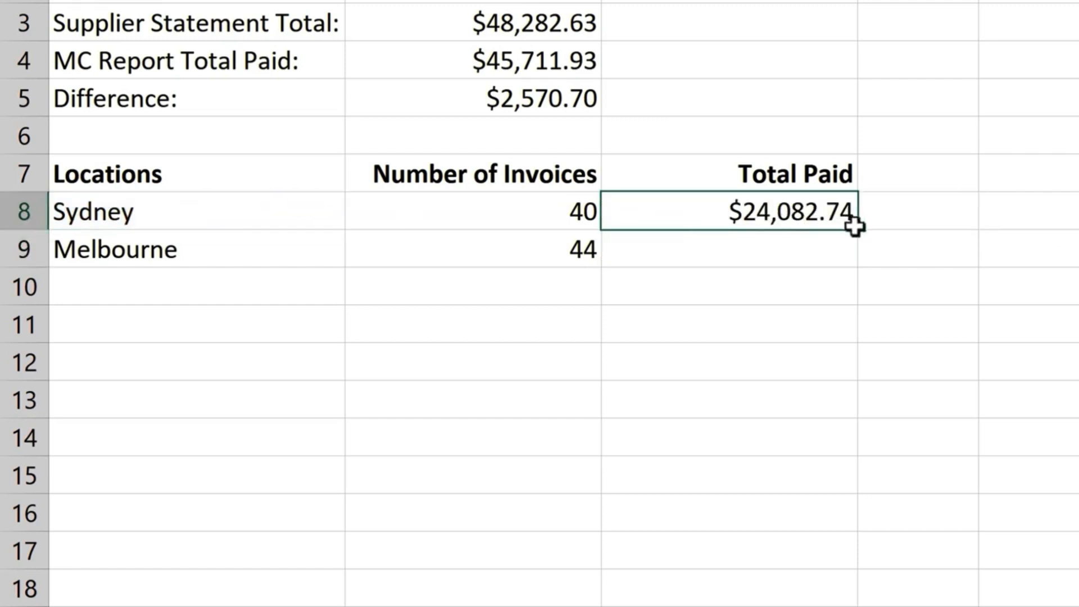
pyautogui.doubleClick(858, 229)
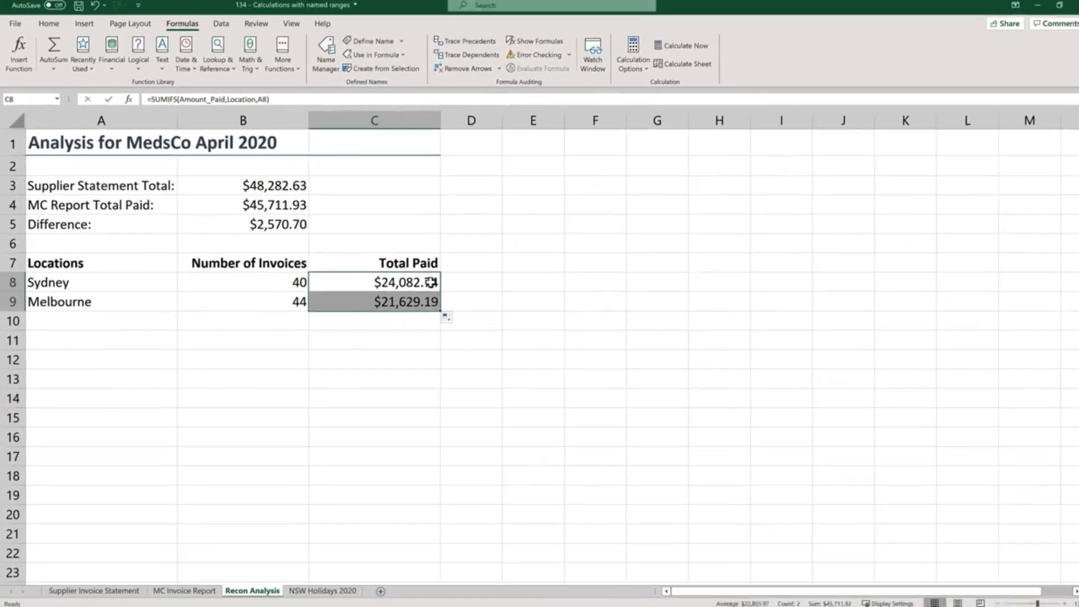
pyautogui.doubleClick(601, 253)
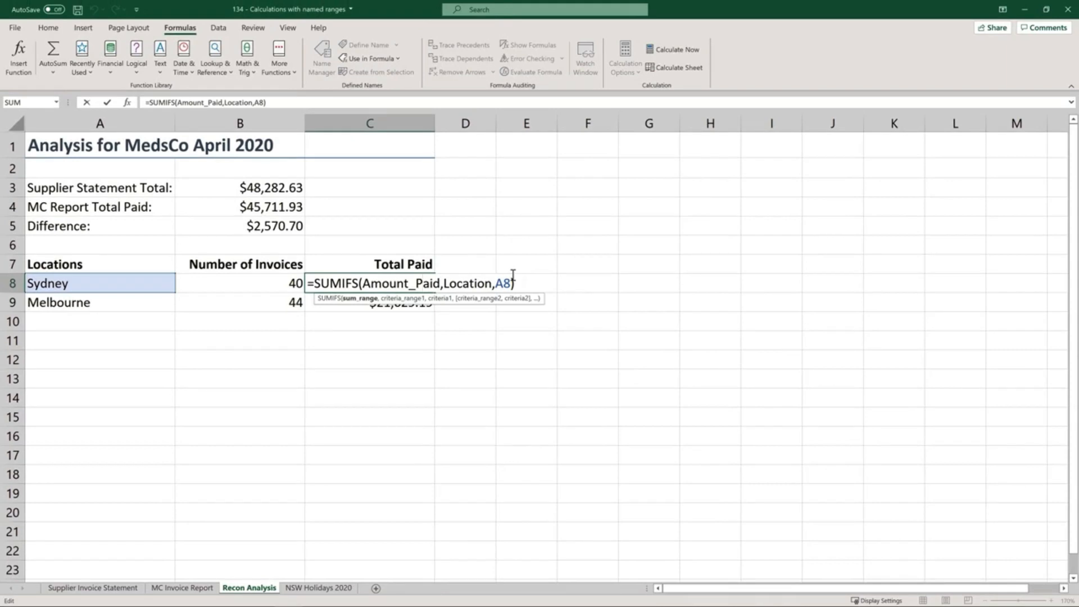
pyautogui.press('Return')
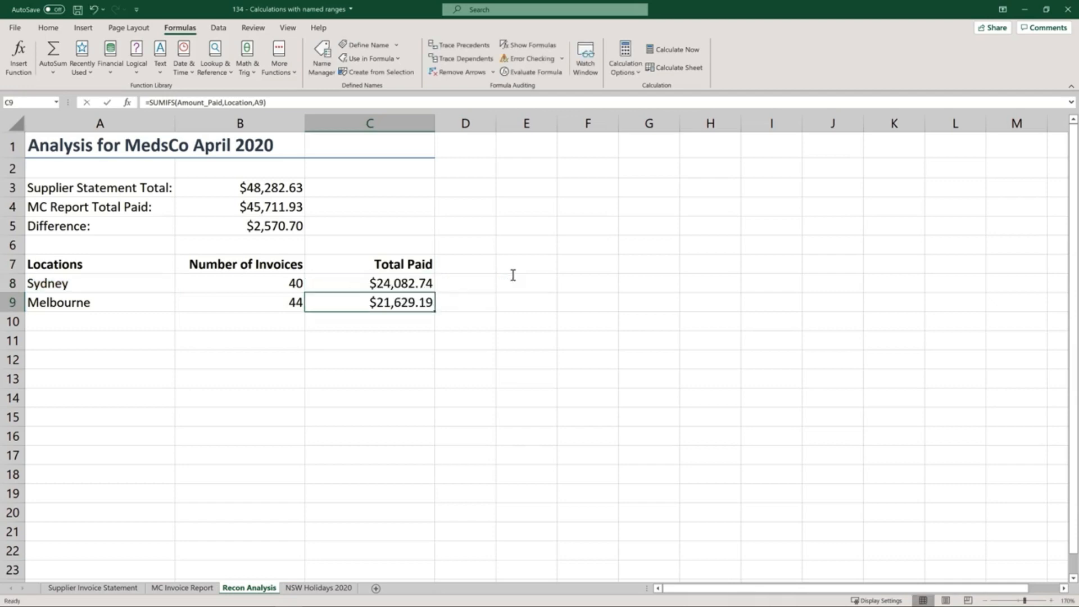
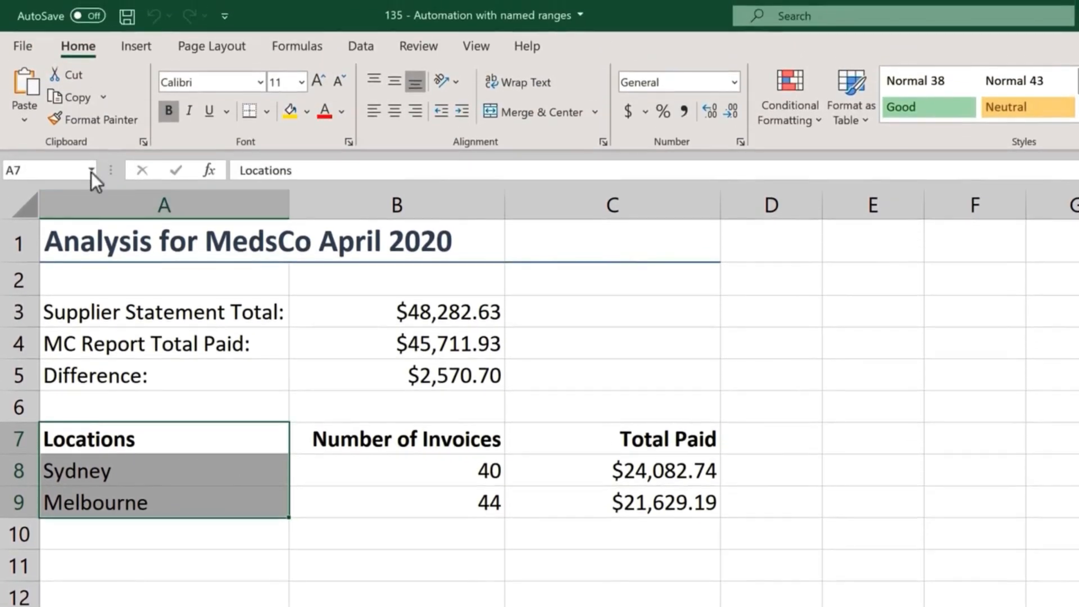
# Go to the named range Locations to check which cells it covers.
pyautogui.click(91, 169)
pyautogui.click(68, 354)
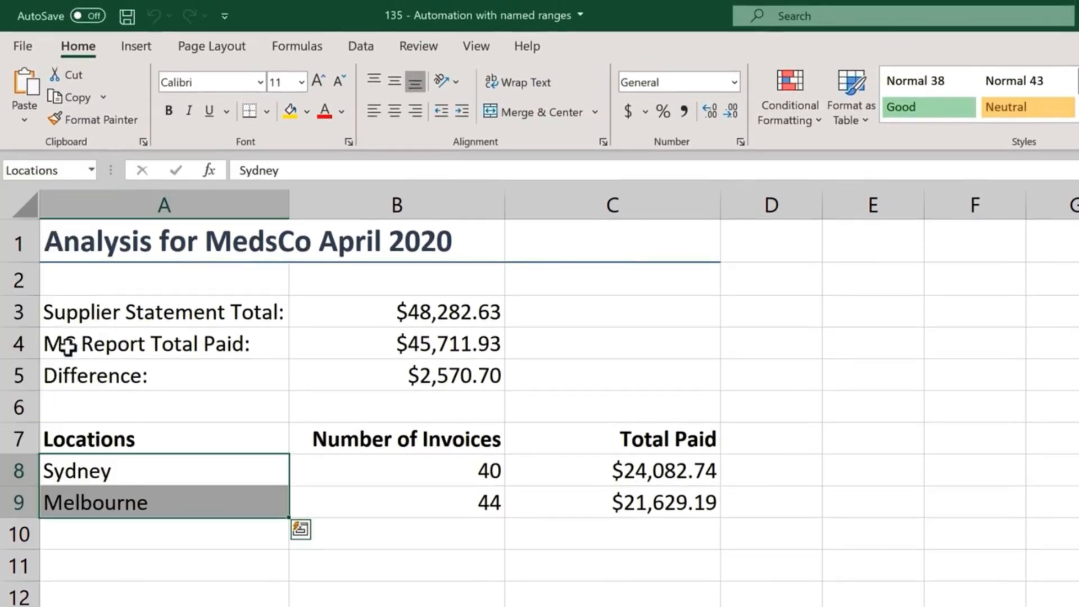
# On the MC Invoice Report sheet, test the row highlighting by entering Sydney as the location in K2, and clear the cell.
pyautogui.click(184, 588)
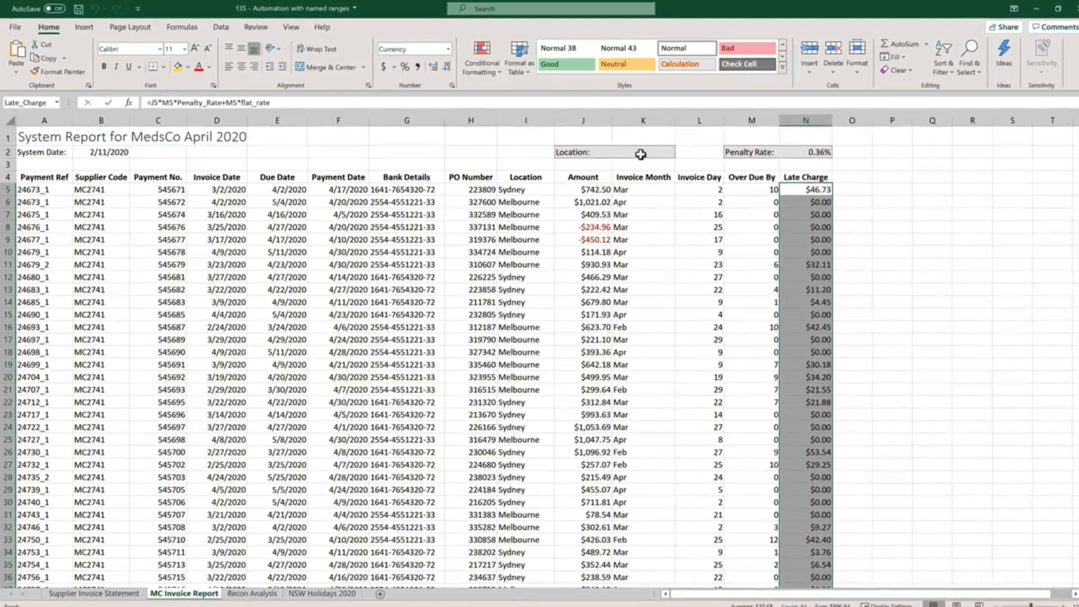
pyautogui.click(641, 154)
pyautogui.write('Sydney')
pyautogui.press('Return')
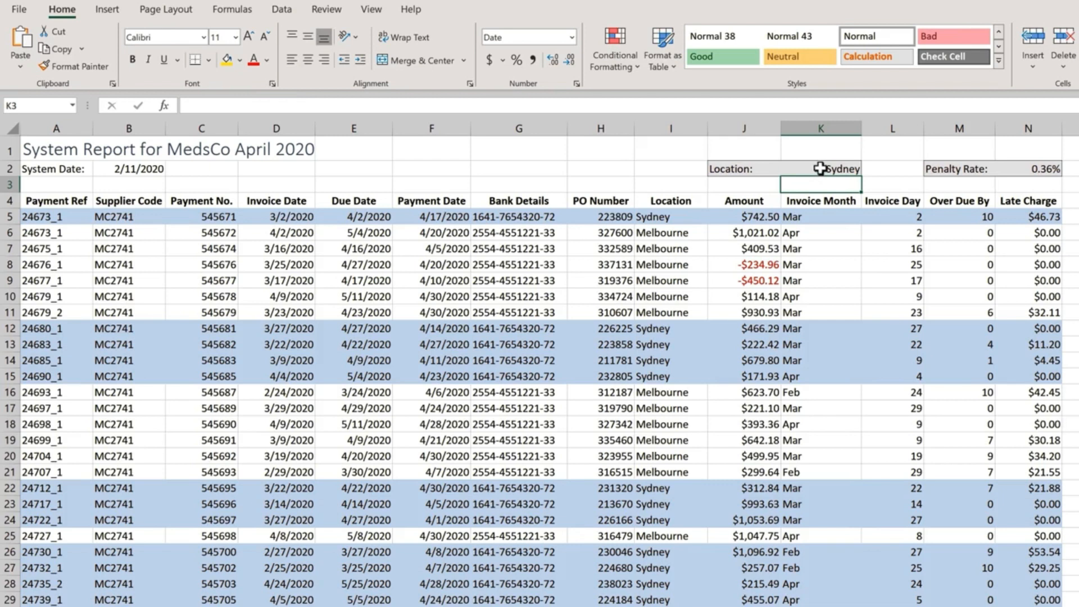
pyautogui.click(819, 168)
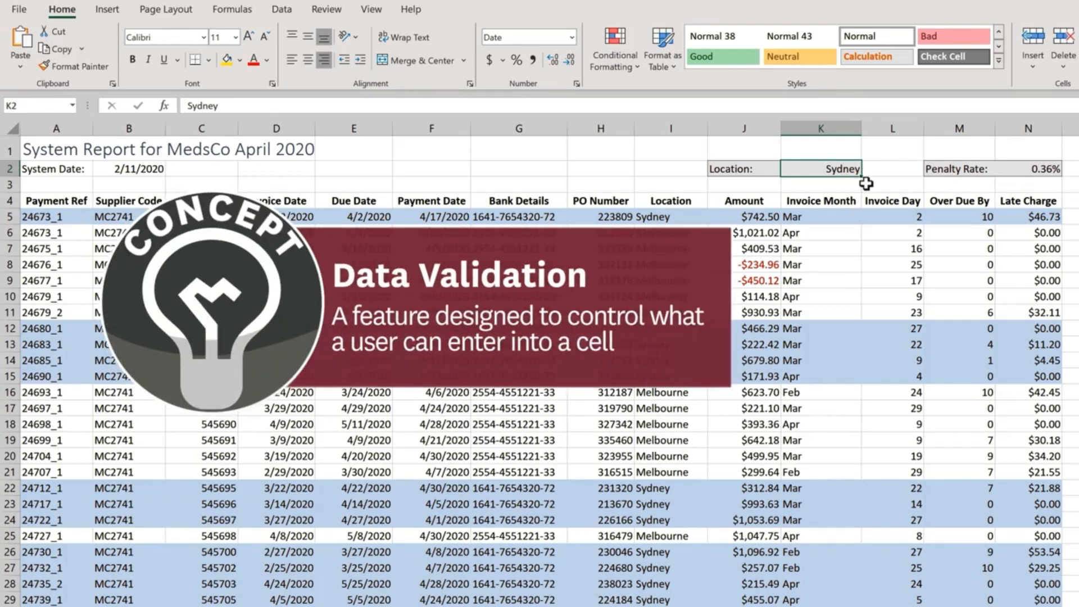
pyautogui.press('Delete')
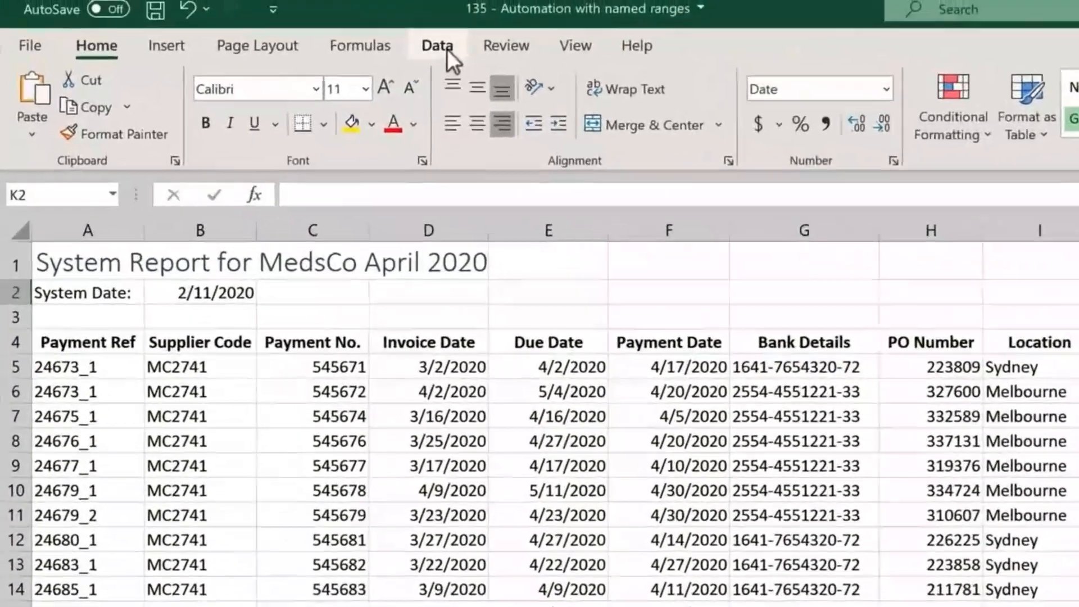
# Add List data validation to K2 with =Locations as the source, and choose Sydney from its list.
pyautogui.click(447, 48)
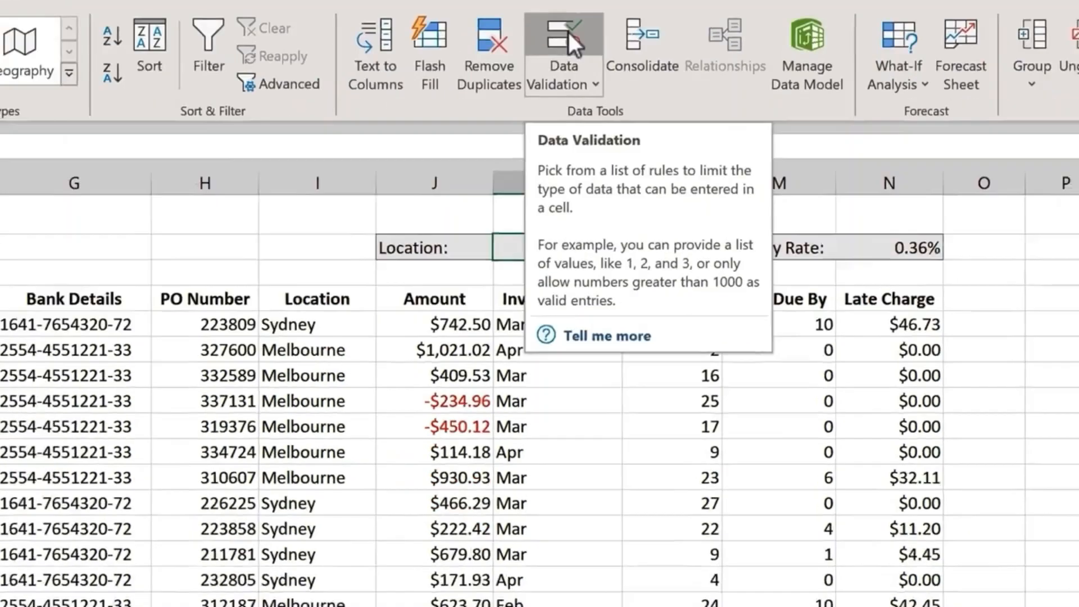
pyautogui.click(527, 104)
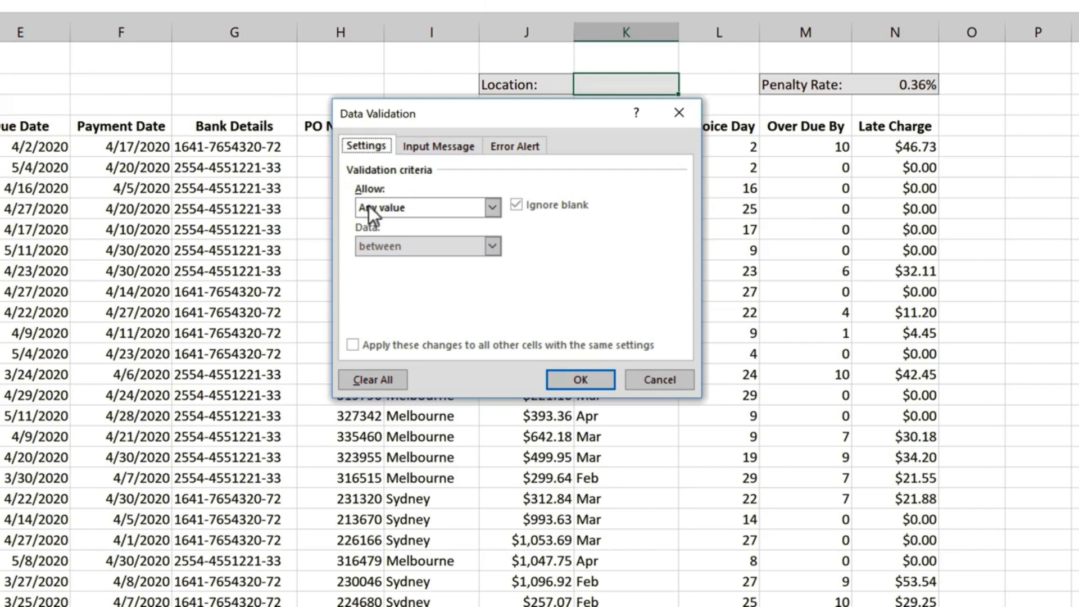
pyautogui.click(493, 206)
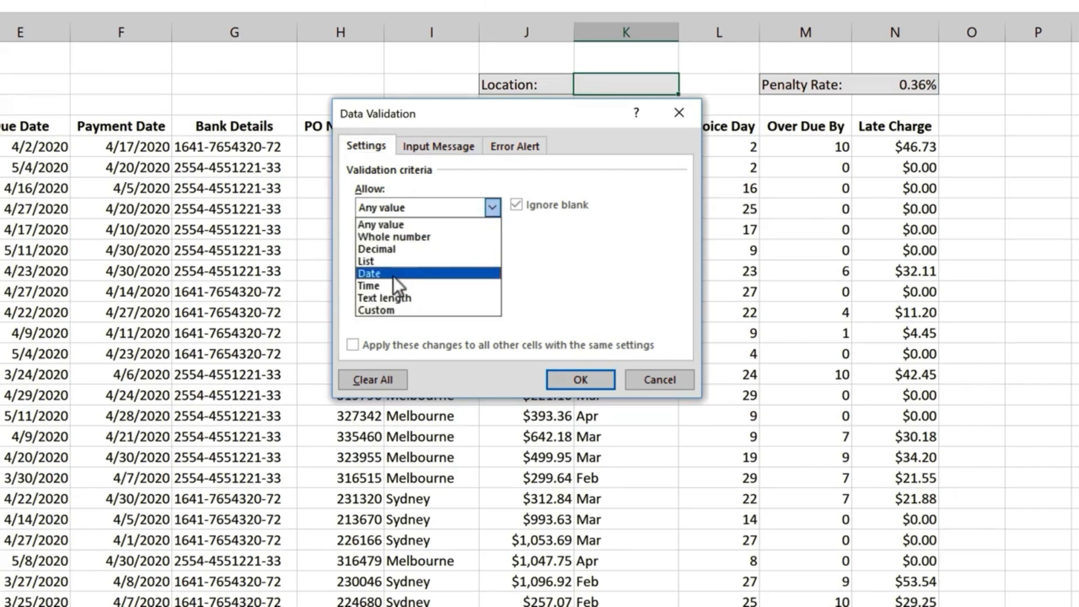
pyautogui.click(369, 262)
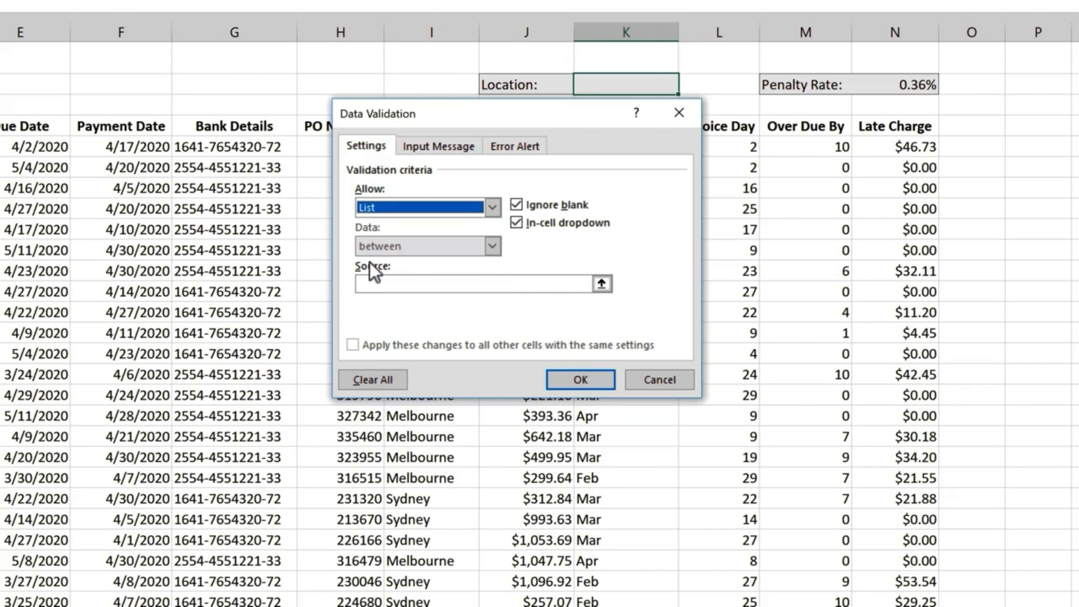
pyautogui.click(374, 281)
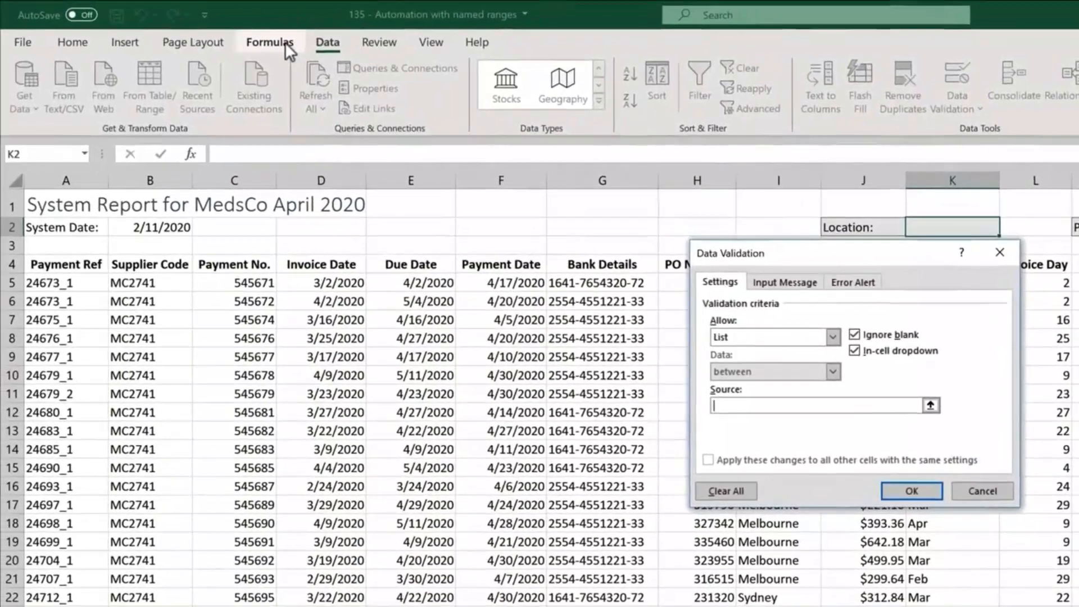
pyautogui.click(269, 42)
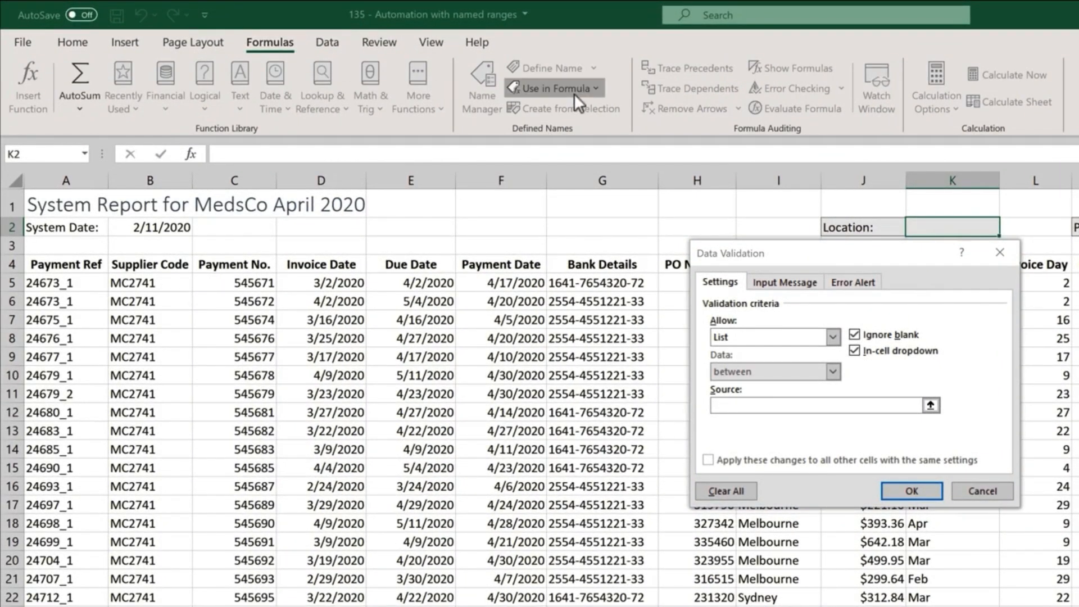
pyautogui.click(592, 89)
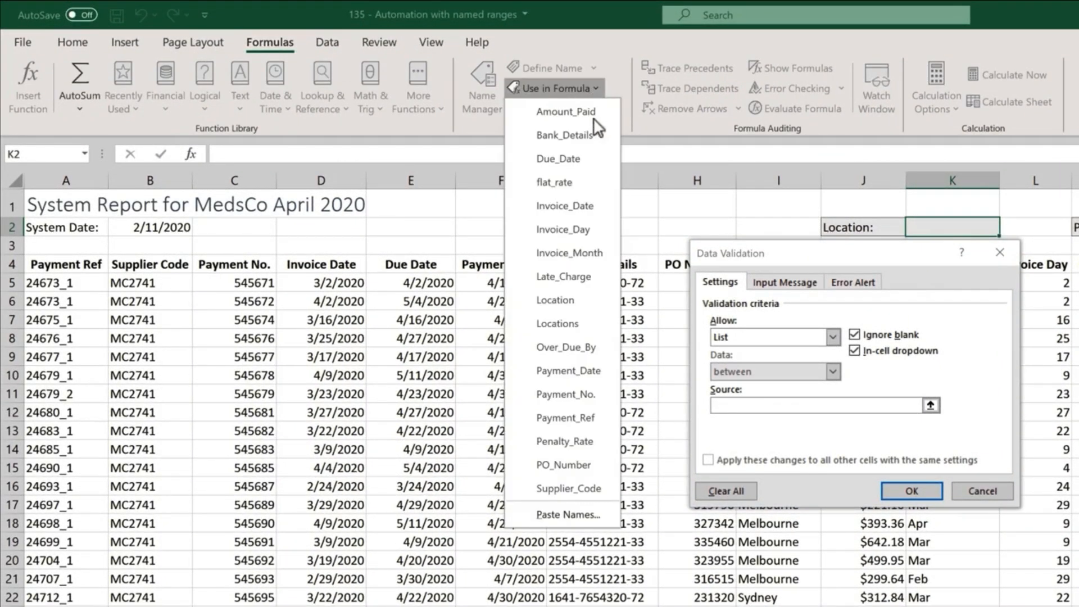
pyautogui.click(594, 319)
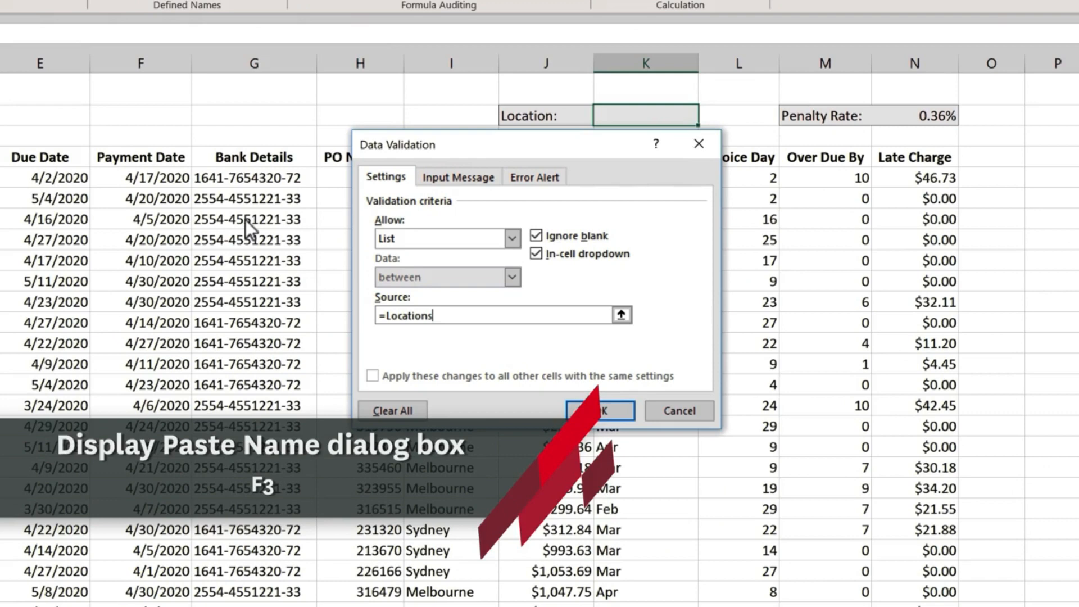
pyautogui.click(623, 409)
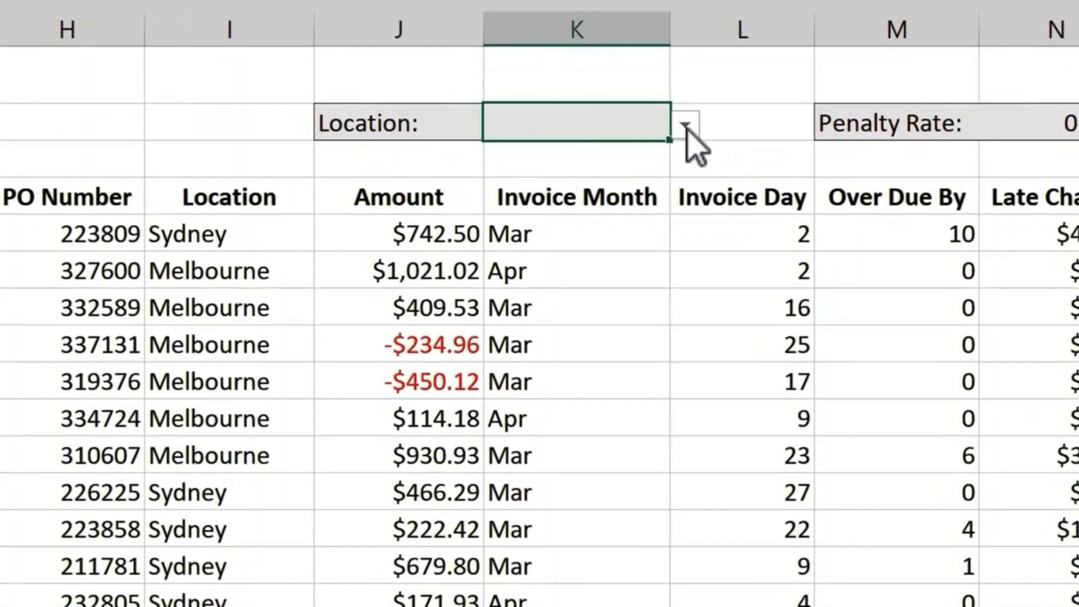
pyautogui.click(706, 117)
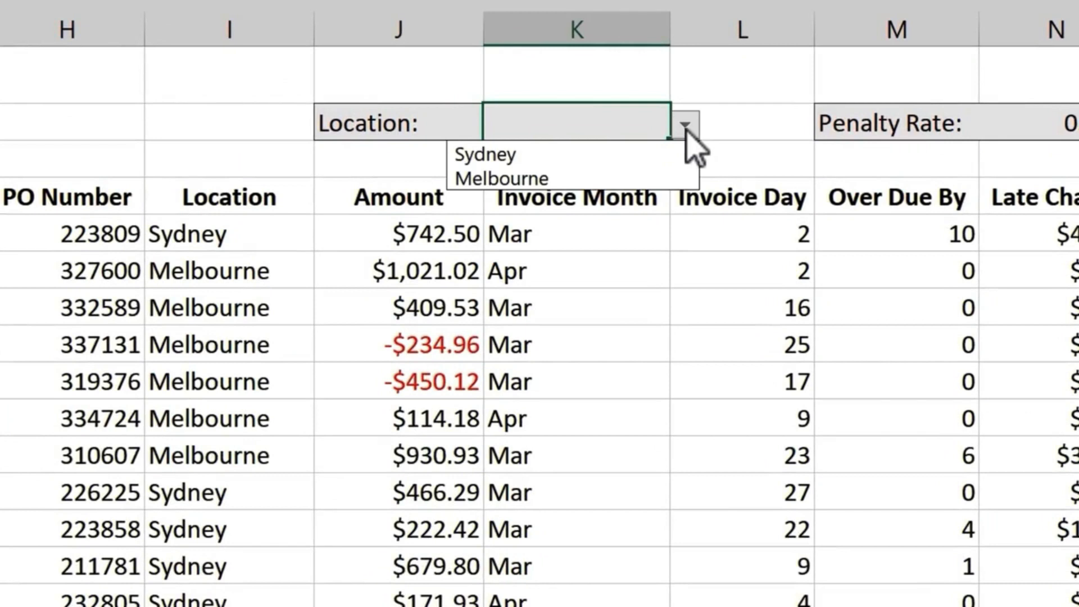
pyautogui.click(606, 153)
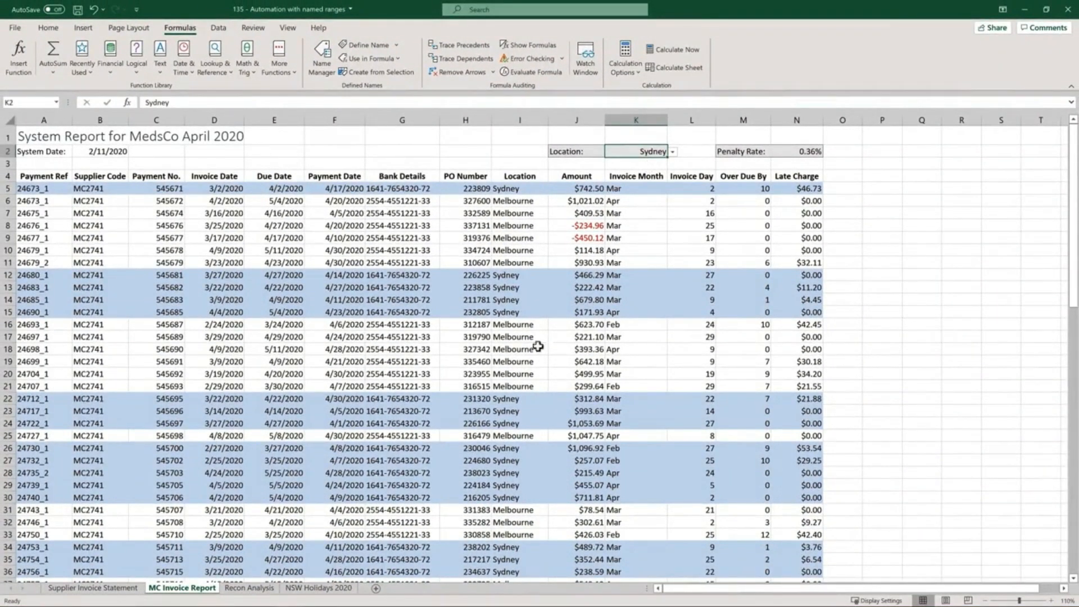
# On the Recon Analysis sheet, enter a COUNTA formula in F8 that counts the locations in A8:A18.
pyautogui.click(248, 588)
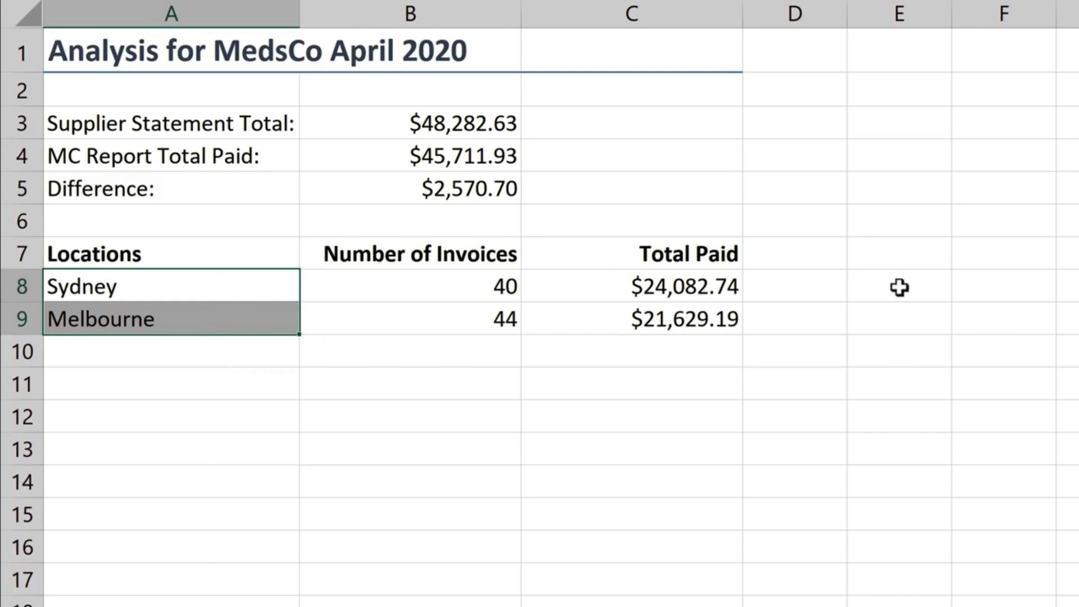
pyautogui.click(998, 286)
pyautogui.write('=cou')
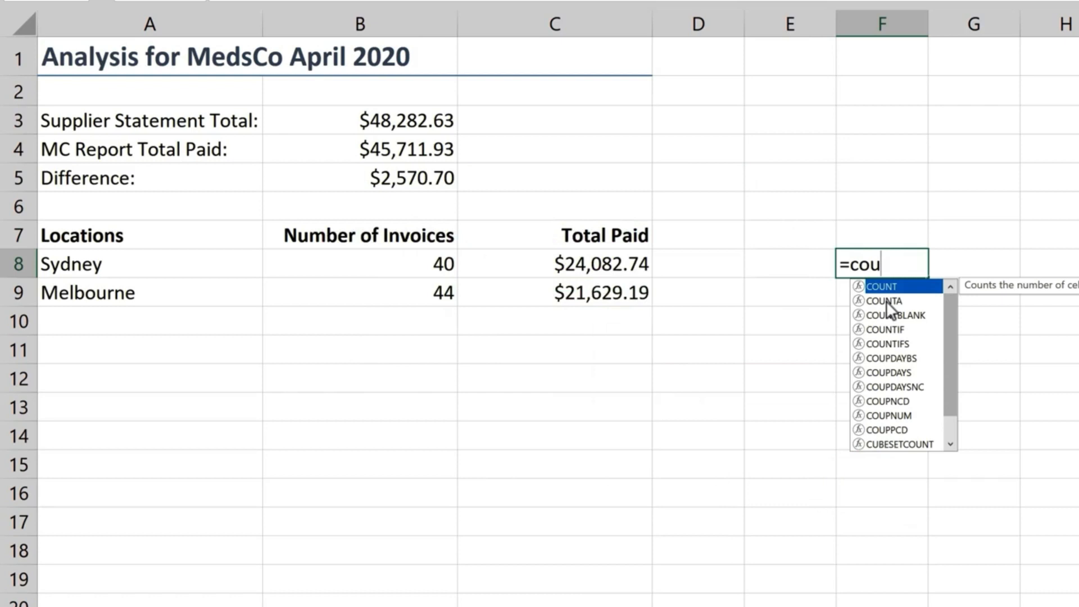
pyautogui.doubleClick(886, 301)
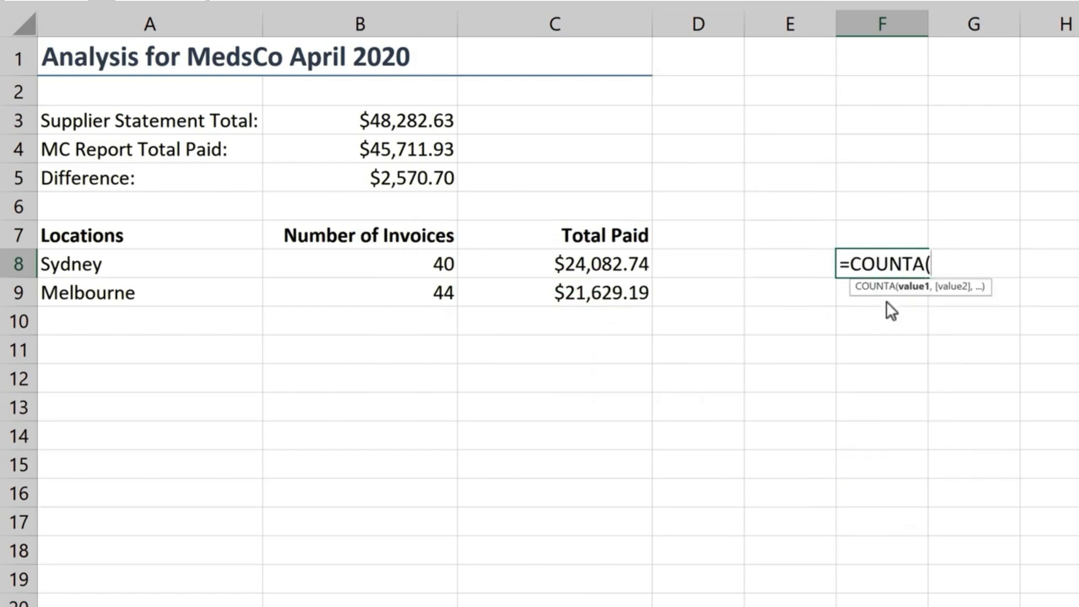
pyautogui.click(184, 264)
pyautogui.moveTo(190, 304); pyautogui.dragTo(184, 548)
pyautogui.press('Return')
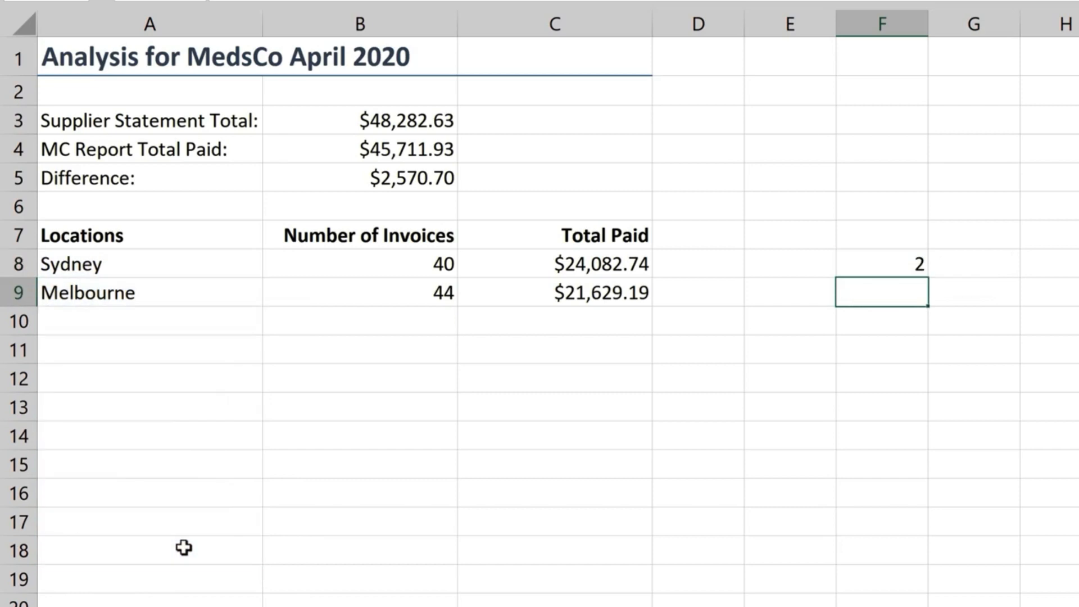
# Test the location count by entering p in A10, and clear the cell again.
pyautogui.click(201, 319)
pyautogui.write('p')
pyautogui.press('Return')
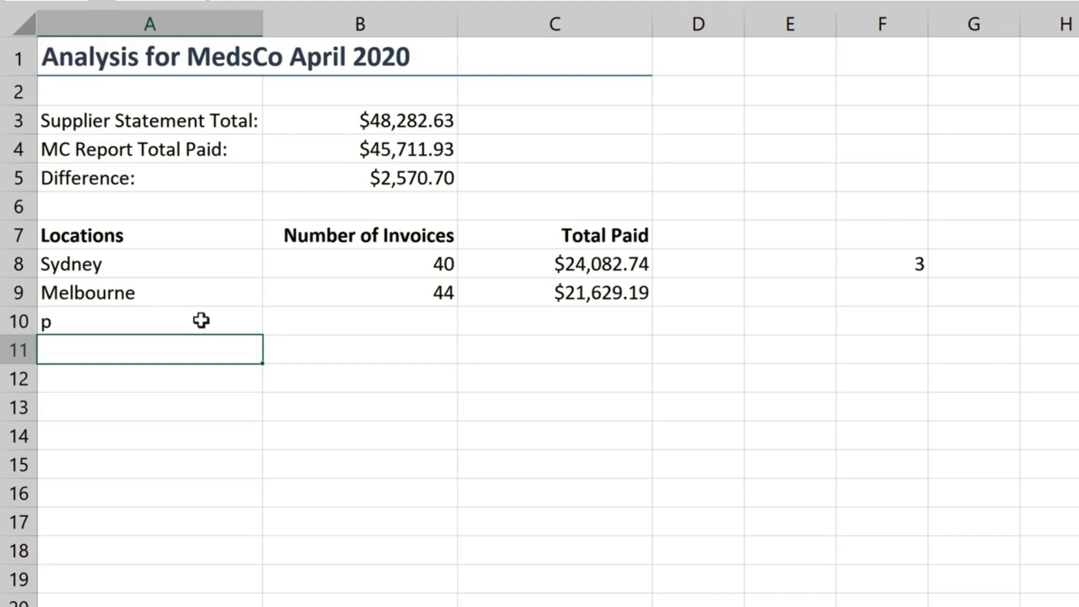
pyautogui.click(201, 320)
pyautogui.press('Delete')
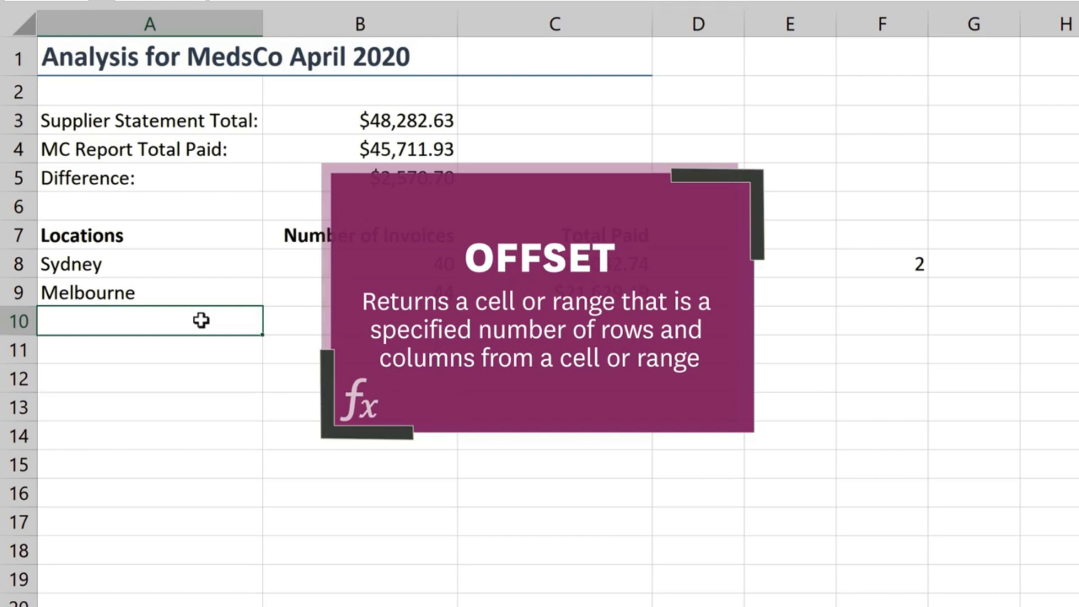
# Edit the named range Locations, replacing its reference with an OFFSET formula starting at 'Recon Analysis'!$A$8 with 0 rows and 0 columns.
pyautogui.click(189, 268)
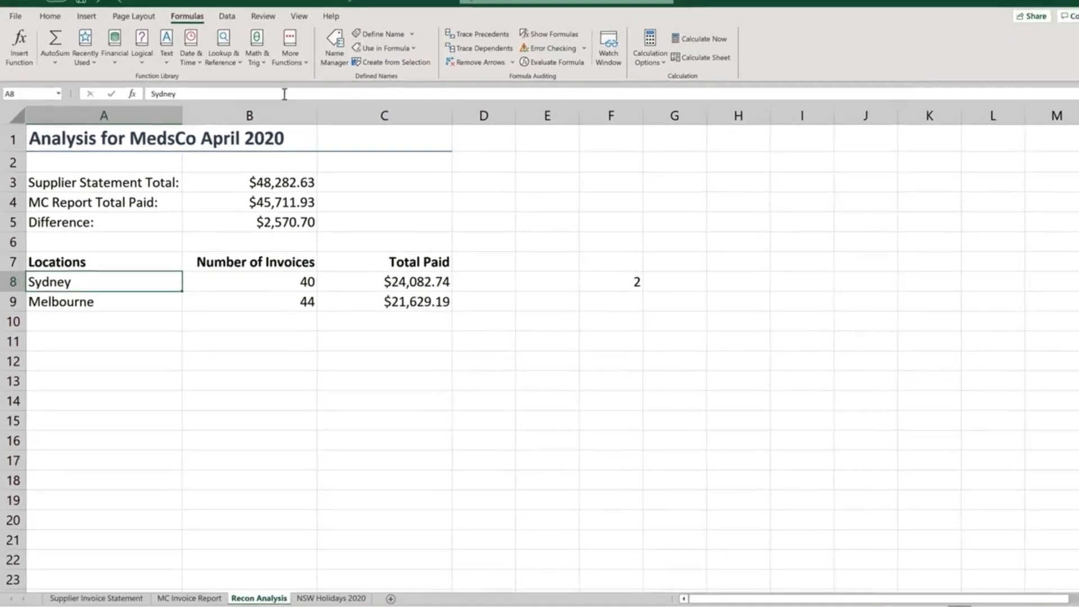
pyautogui.click(318, 56)
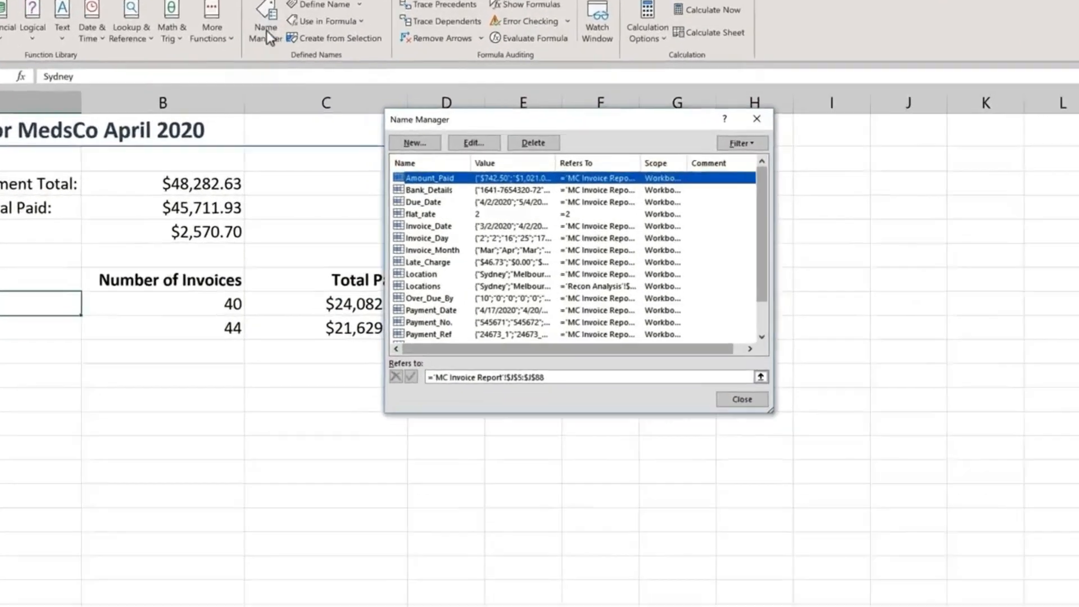
pyautogui.click(352, 324)
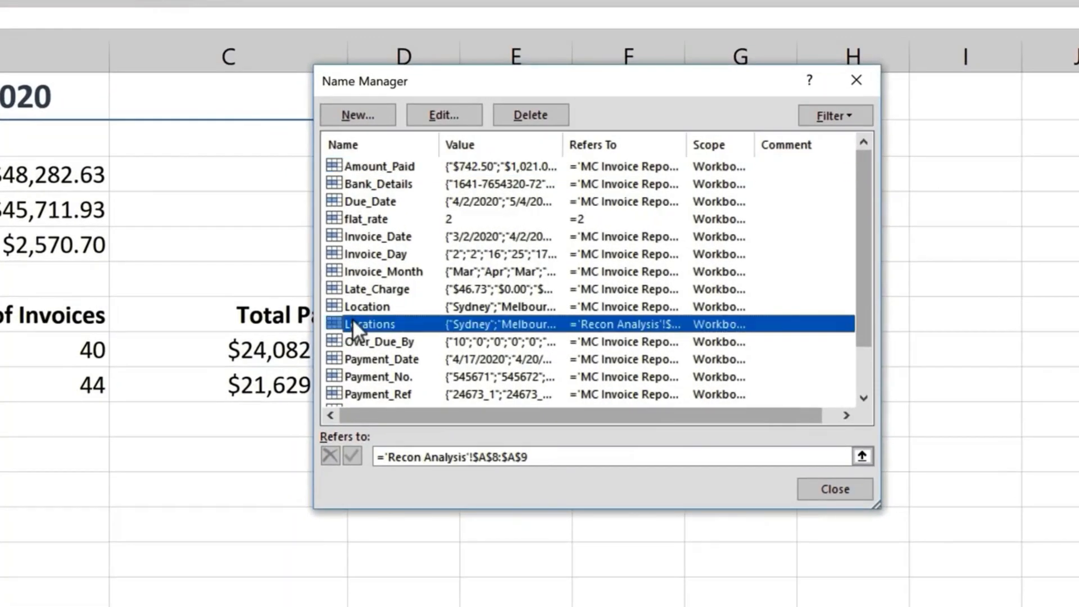
pyautogui.click(456, 121)
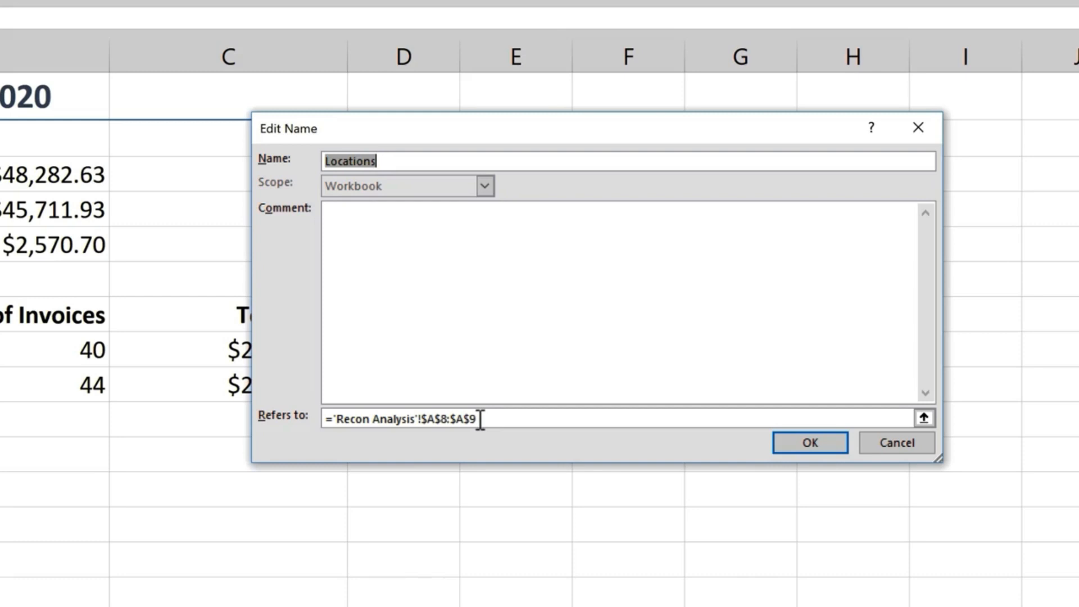
pyautogui.moveTo(489, 419); pyautogui.dragTo(333, 418)
pyautogui.write('offset(')
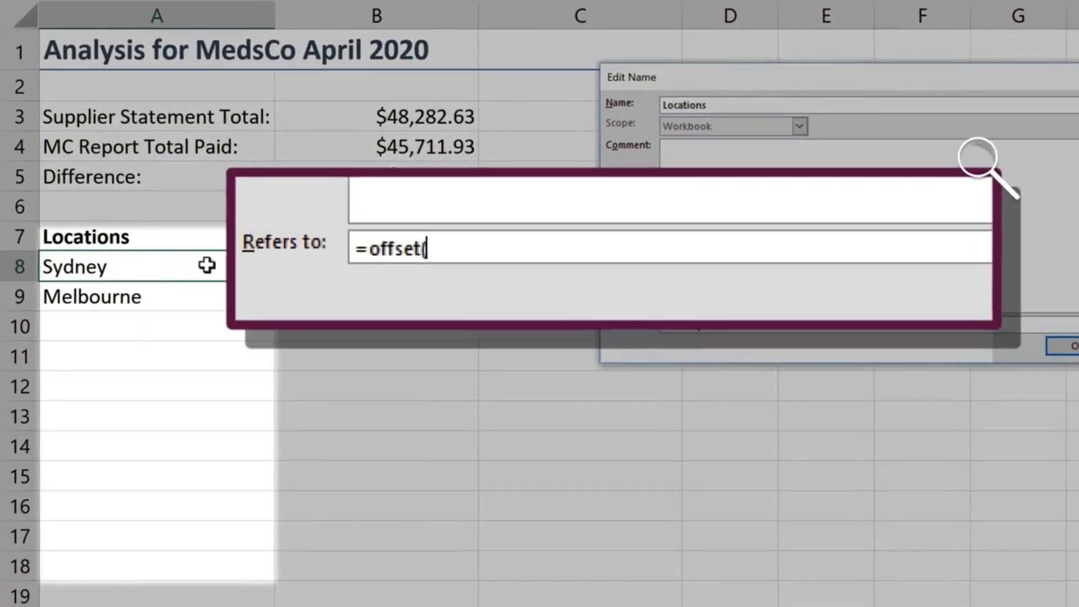
pyautogui.click(173, 264)
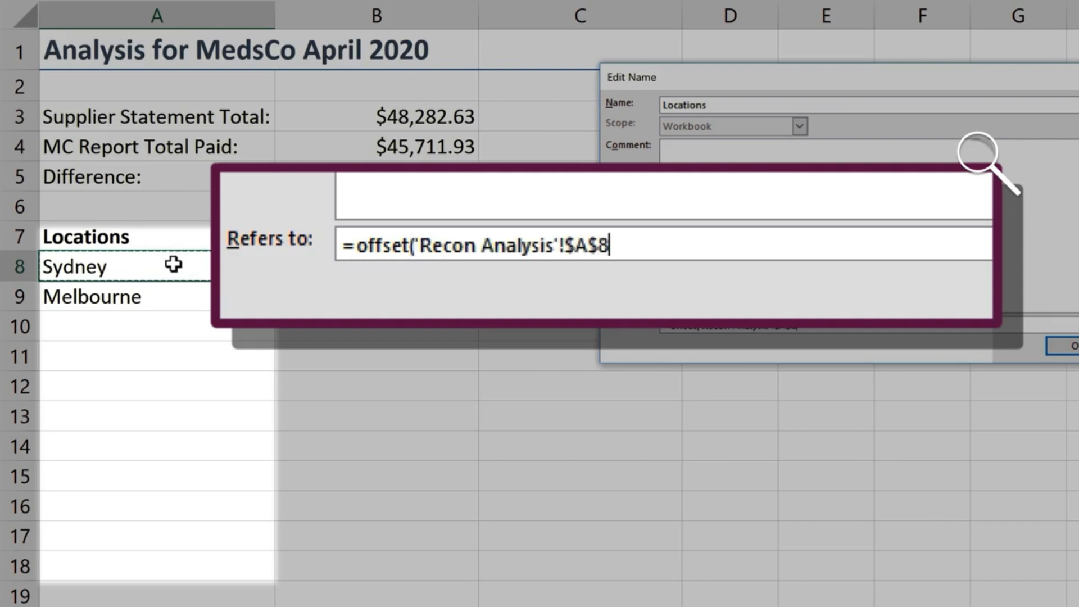
pyautogui.write(',')
pyautogui.write('0')
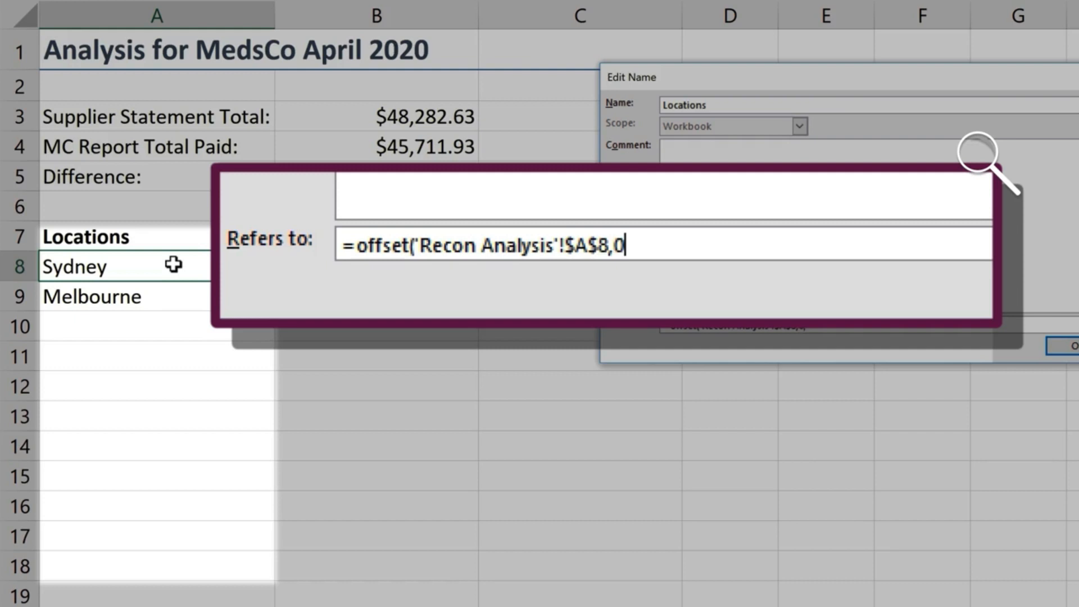
pyautogui.write(',0,')
# Complete the OFFSET height argument with COUNTA('Recon Analysis'!$A$8:$A$18) and save the Locations definition.
pyautogui.write('counta')
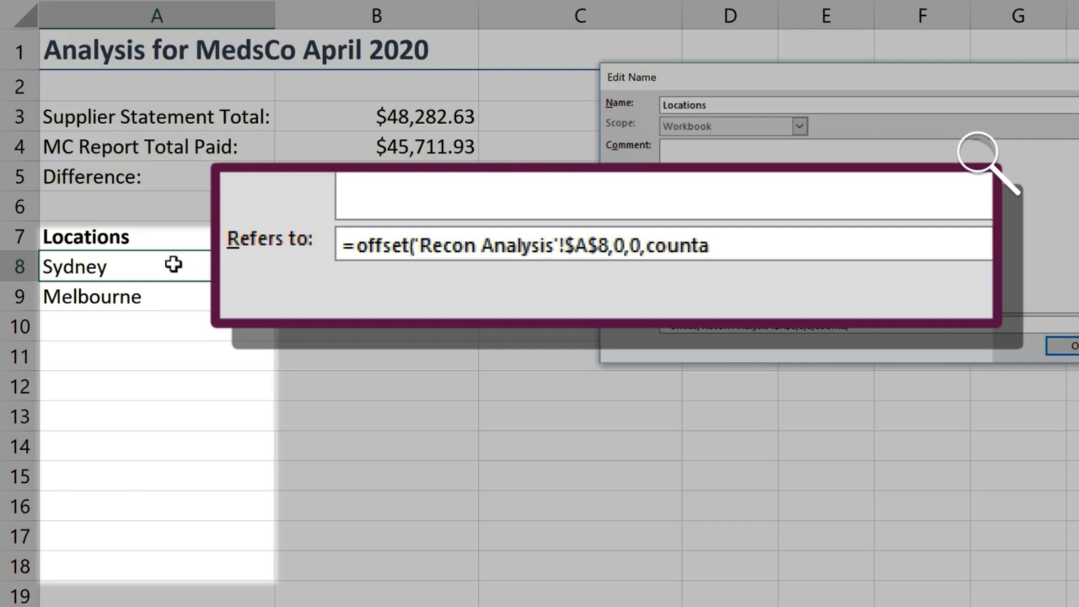
pyautogui.write('(')
pyautogui.moveTo(144, 267); pyautogui.dragTo(123, 564)
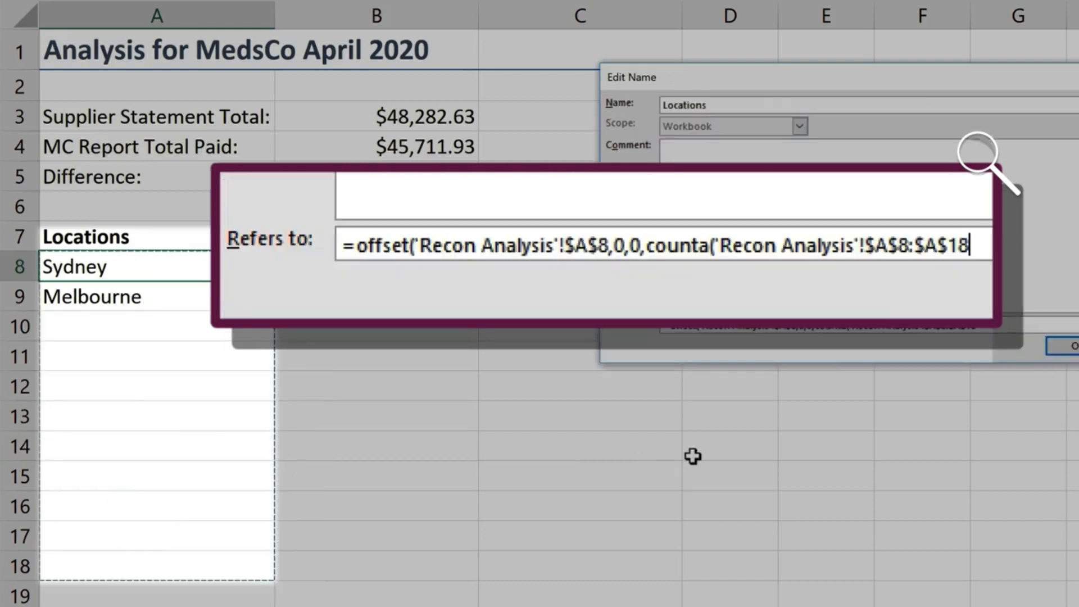
pyautogui.write('))')
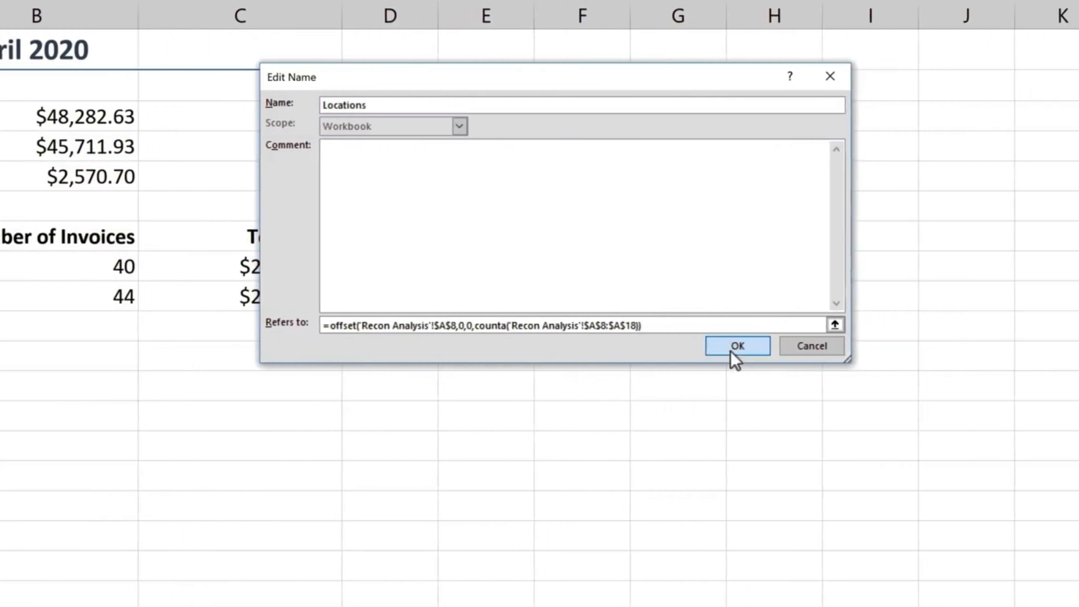
pyautogui.click(843, 347)
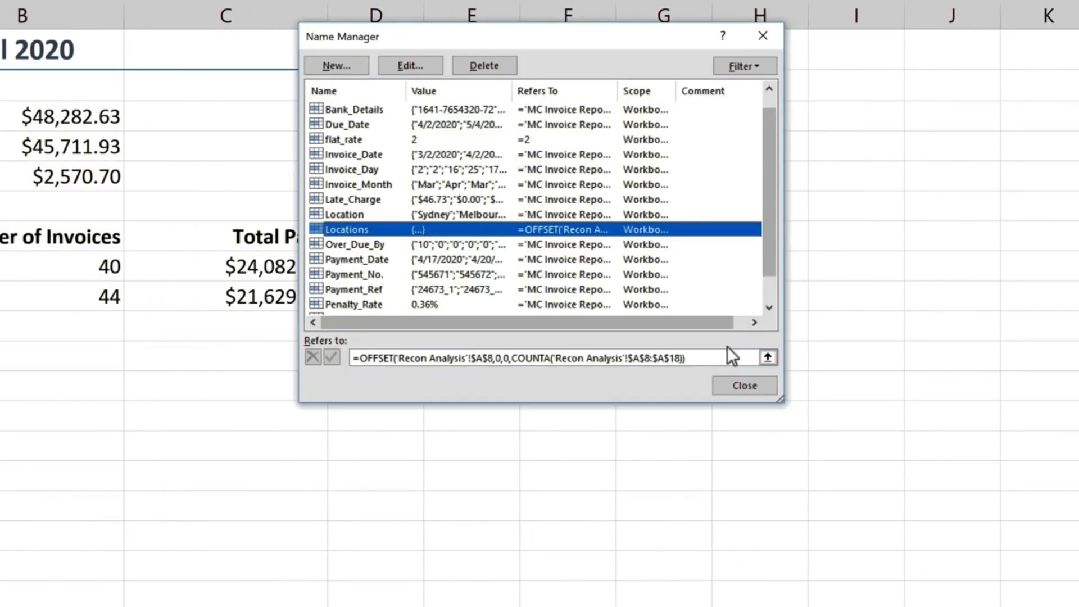
pyautogui.click(745, 386)
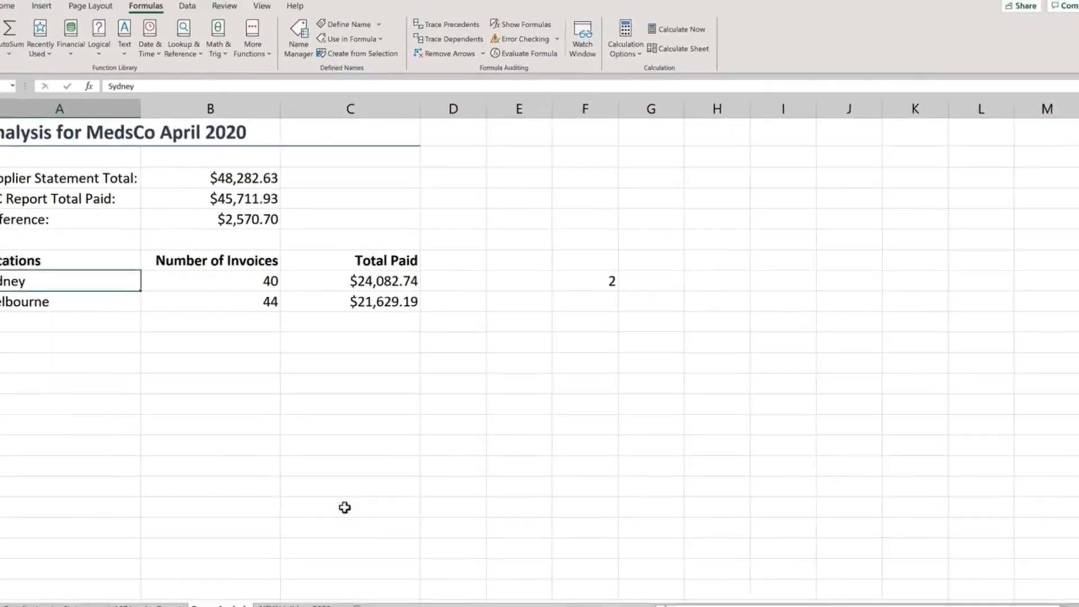
# Check which locations the K2 drop-down list offers on the MC Invoice Report sheet.
pyautogui.click(175, 606)
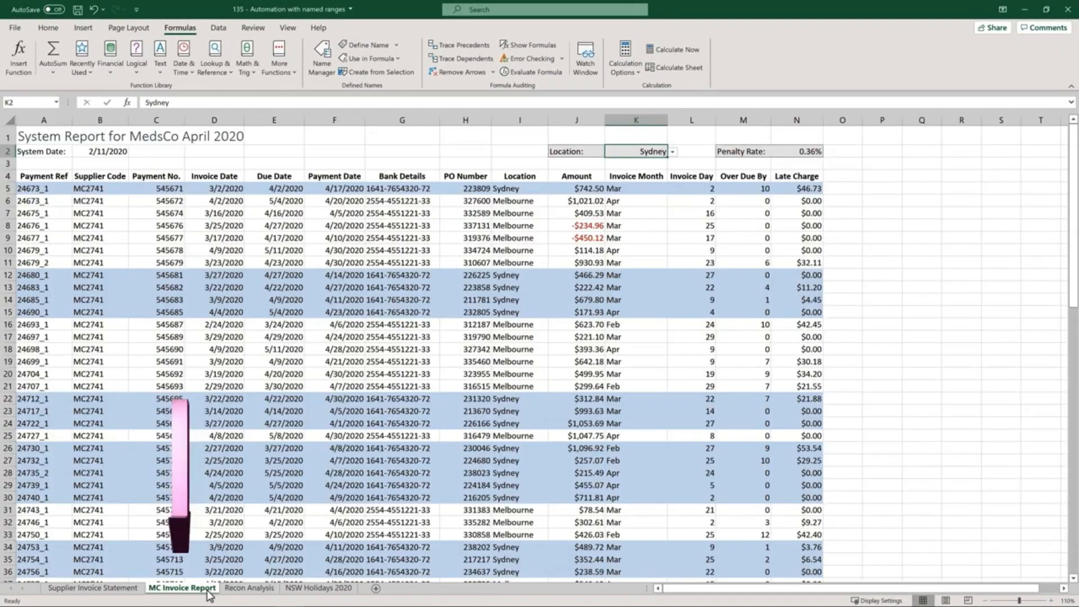
pyautogui.click(673, 152)
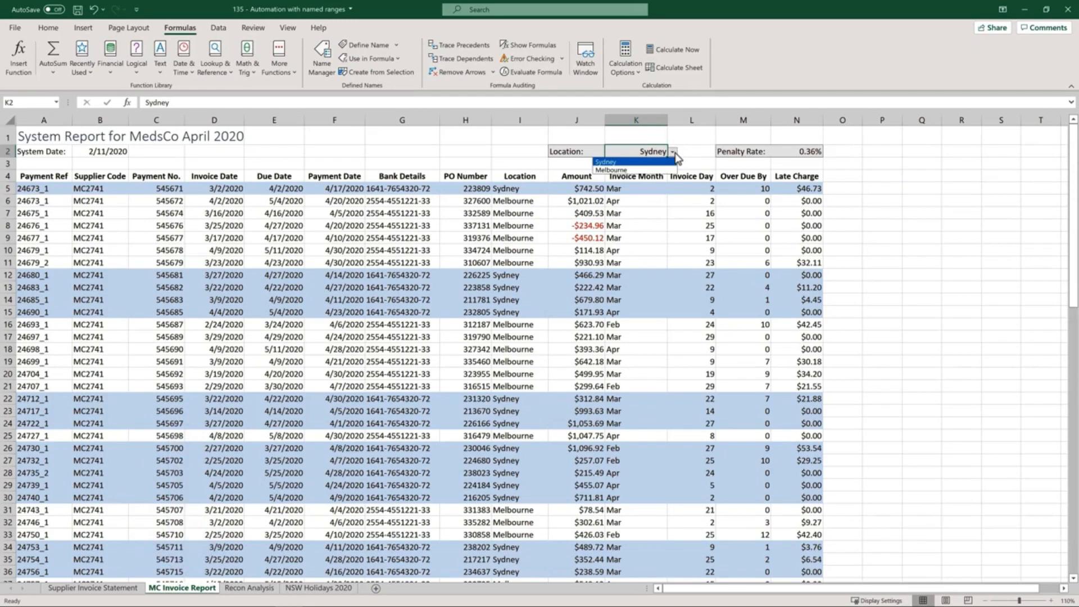
pyautogui.click(674, 153)
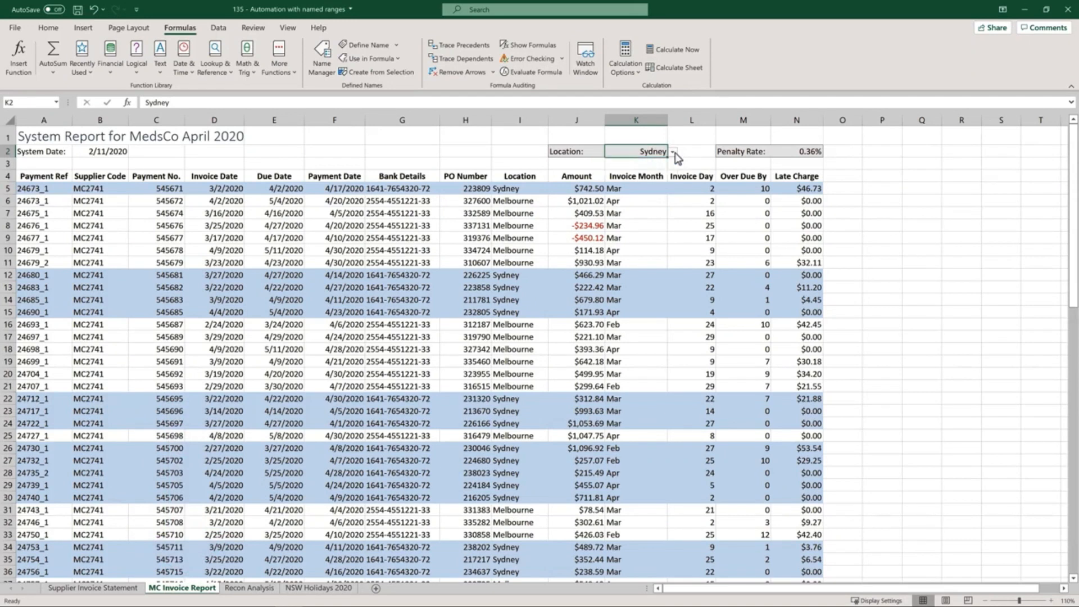
# Add Perth in A10 of Recon Analysis, and check the K2 location list on MC Invoice Report for it.
pyautogui.click(265, 588)
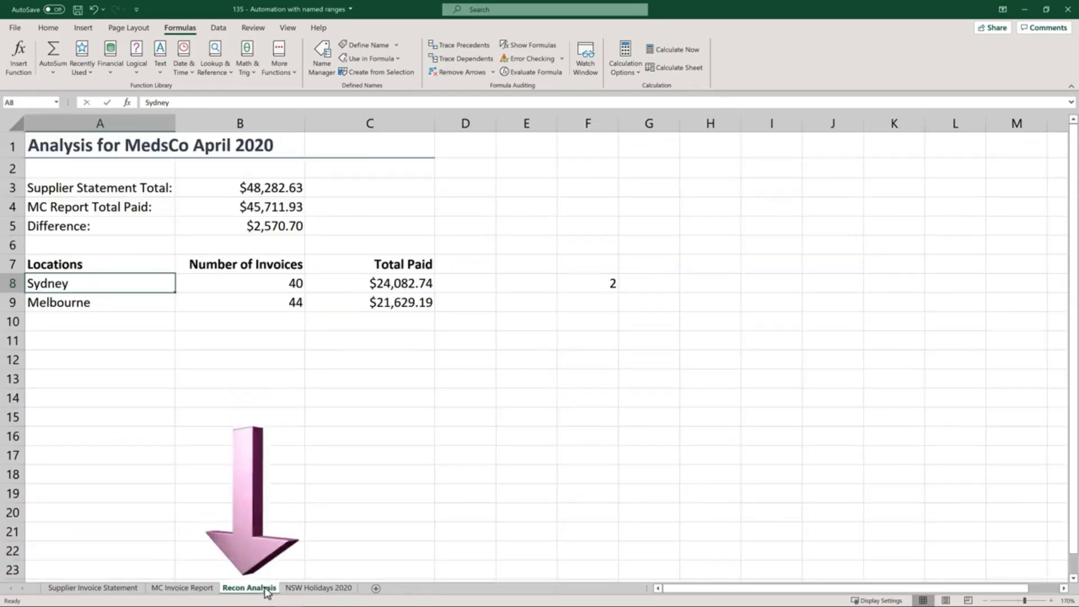
pyautogui.click(112, 320)
pyautogui.write('Pe')
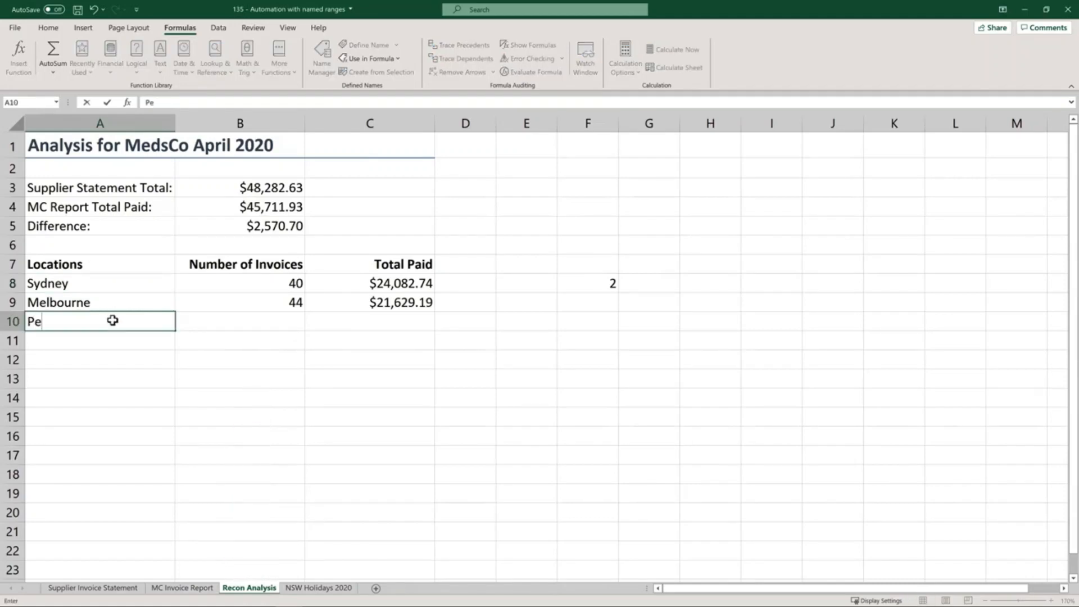
pyautogui.write('rth')
pyautogui.press('Return')
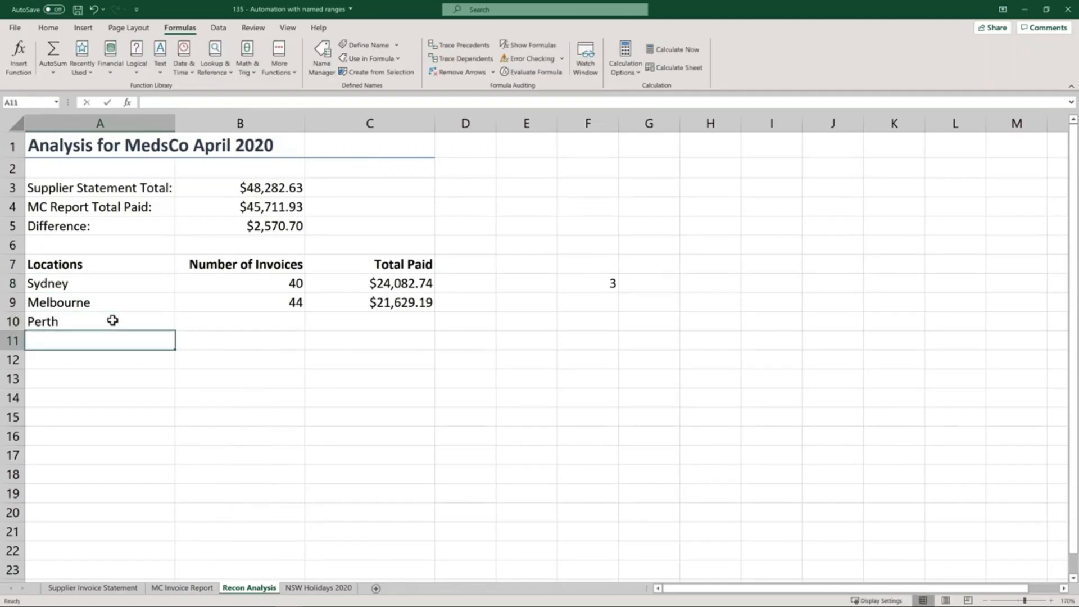
pyautogui.click(207, 588)
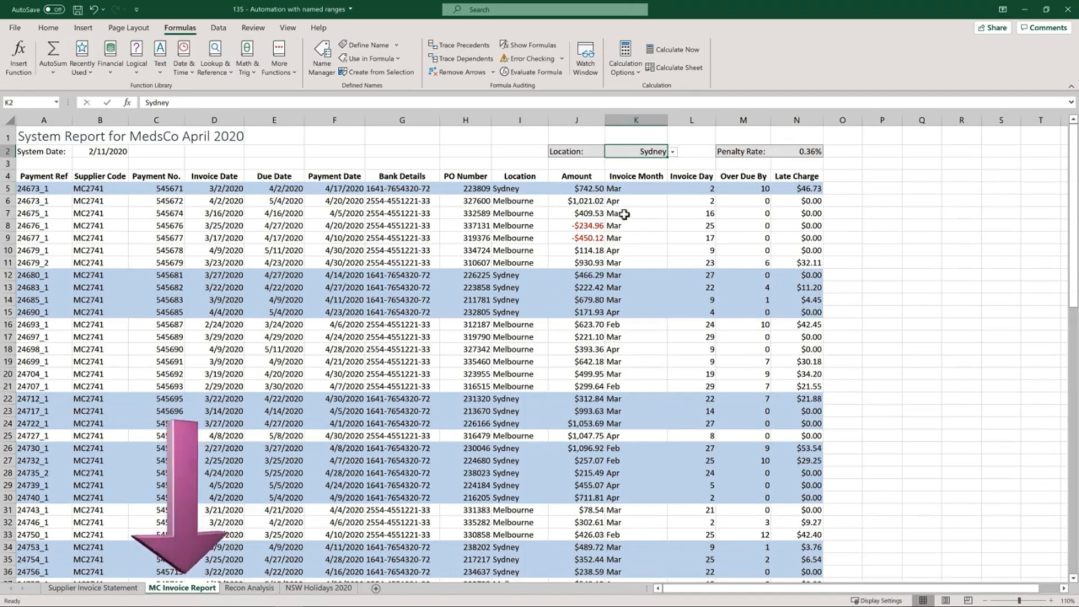
pyautogui.click(673, 152)
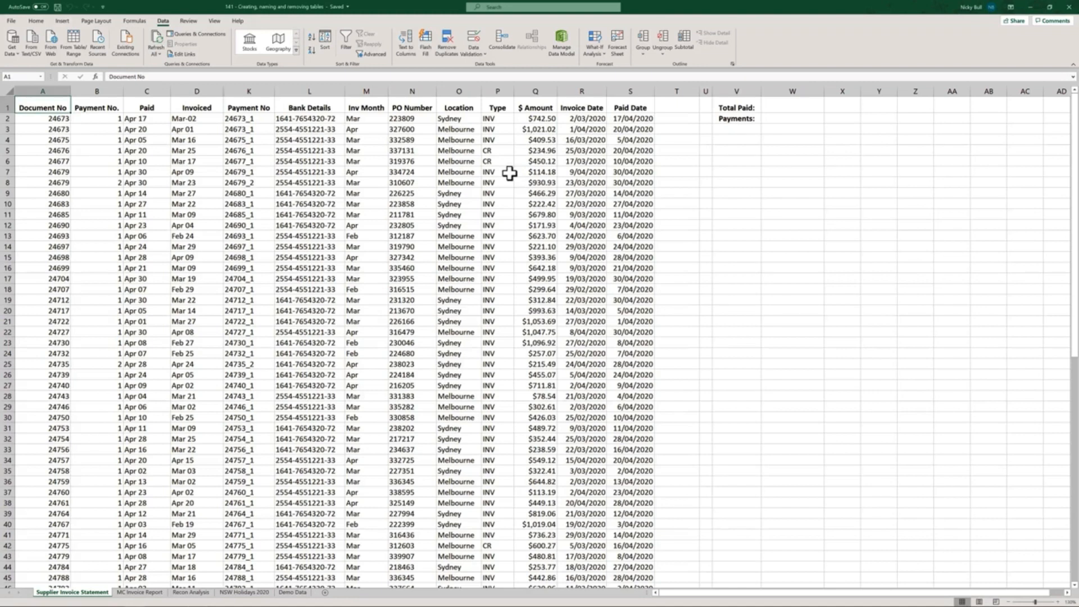
# Examine the Supplier Invoice Statement data through its last row and the list of defined names, and return to A1.
pyautogui.press('pagedown')
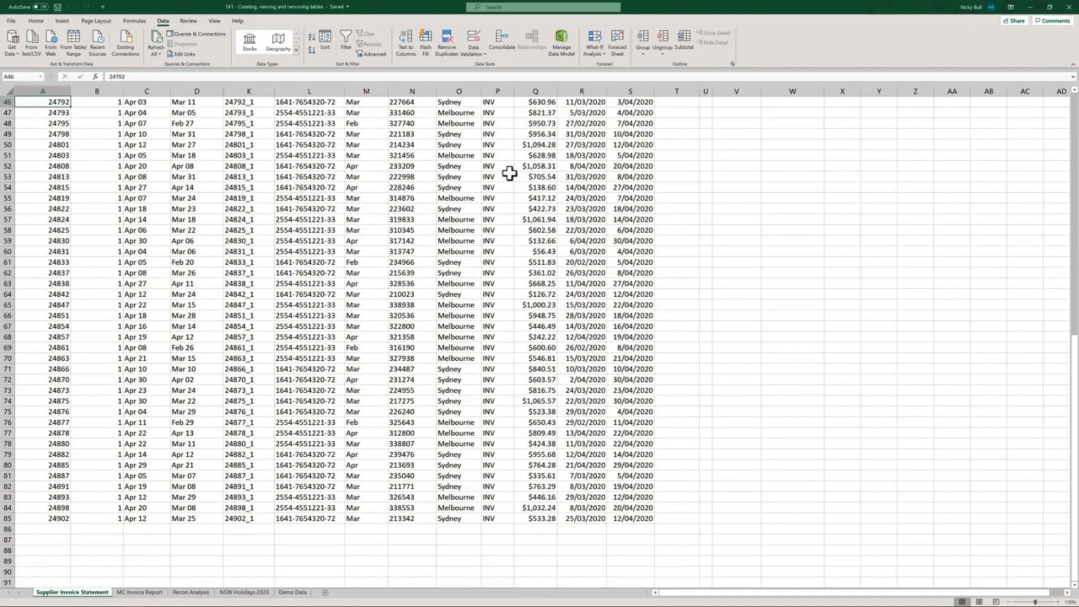
pyautogui.scroll(-8, 509, 174)
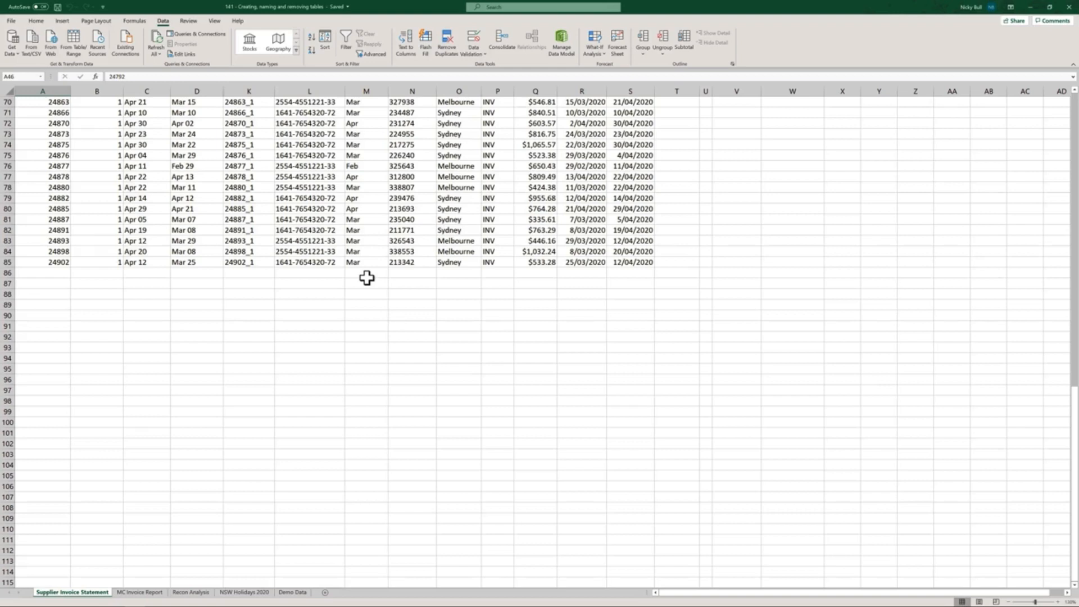
pyautogui.click(40, 76)
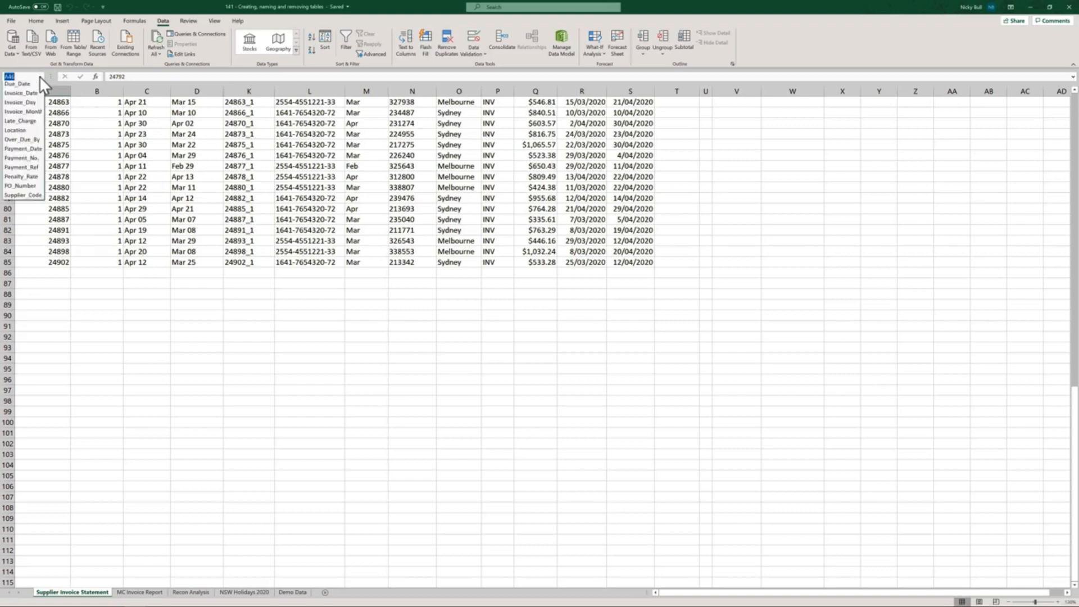
pyautogui.click(39, 75)
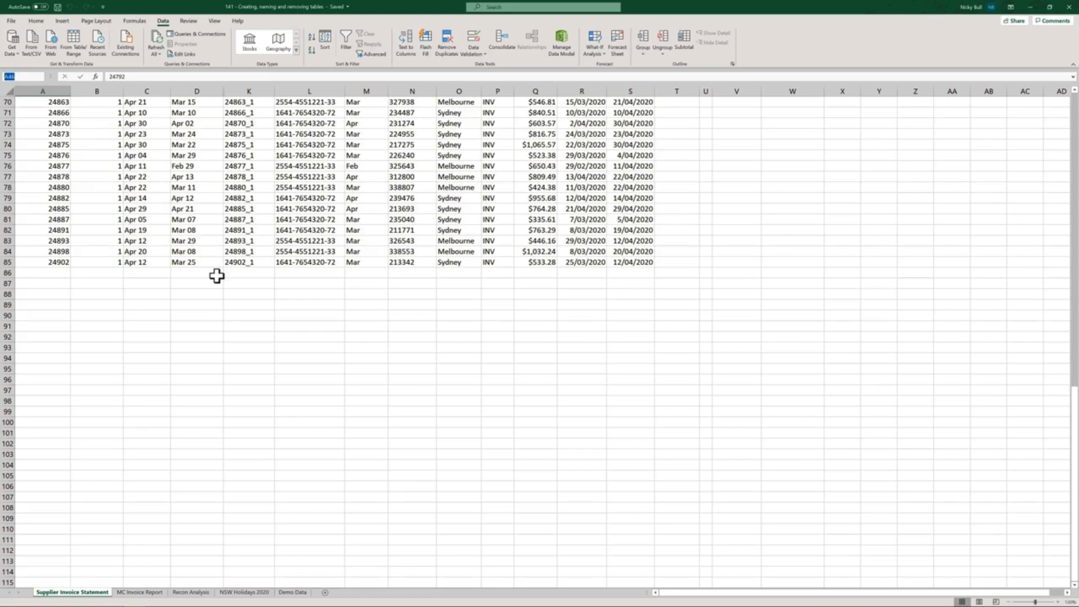
pyautogui.hotkey('ctrl', 'Home')
pyautogui.click(214, 275)
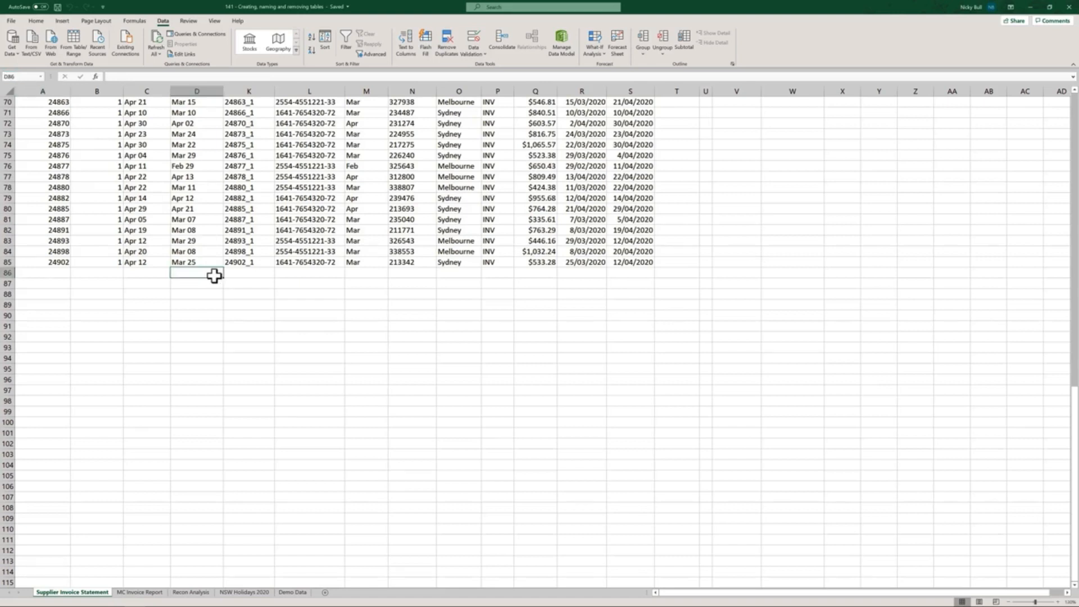
pyautogui.hotkey('ctrl', 'Home')
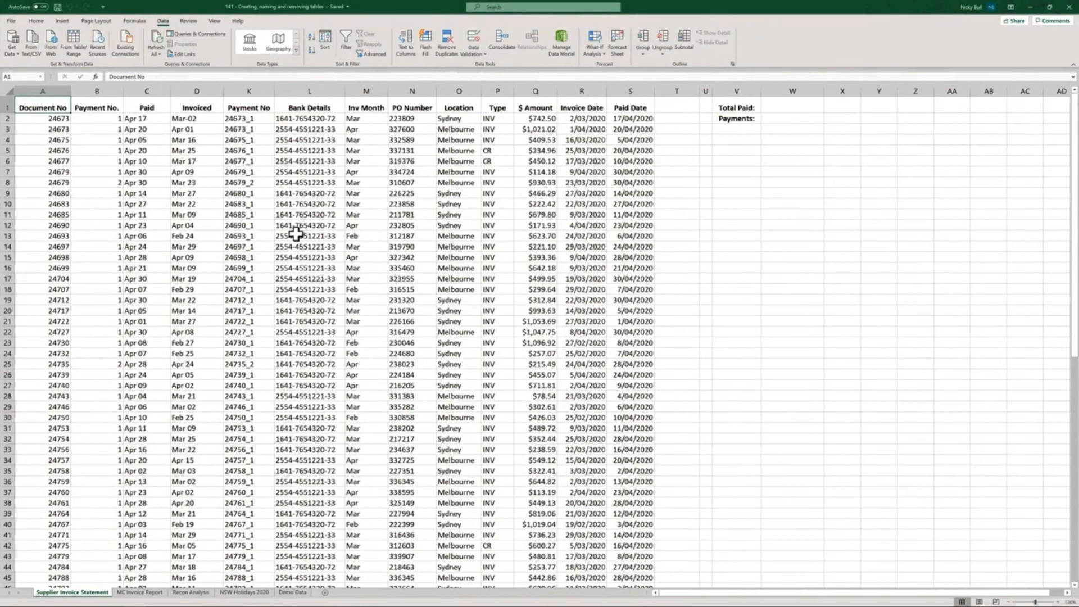
# Convert the supplier invoice data in A1:S85 into a table with headers.
pyautogui.click(366, 173)
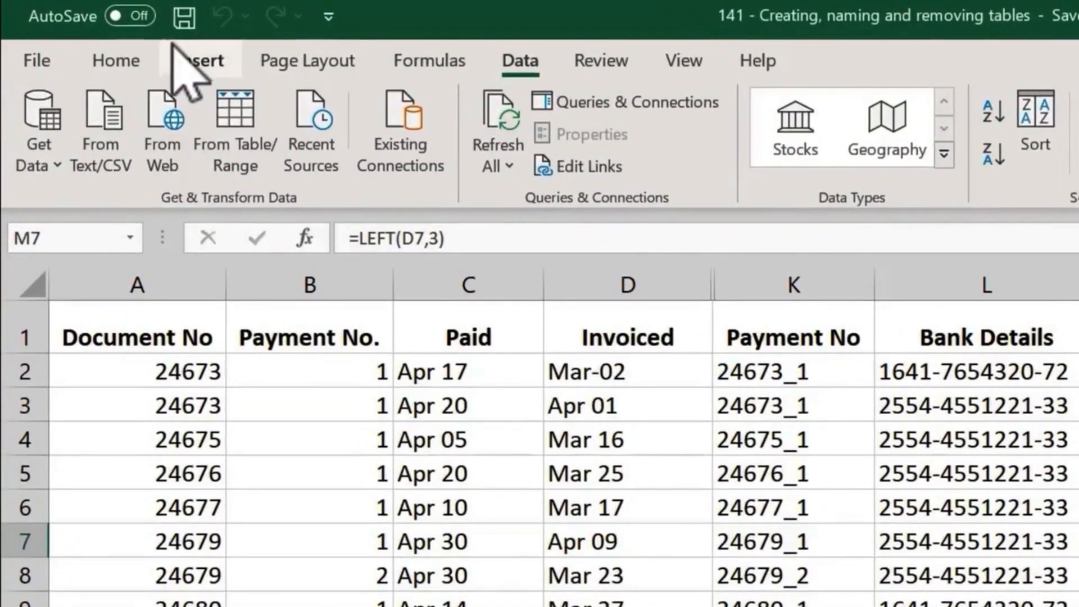
pyautogui.click(194, 60)
pyautogui.click(227, 119)
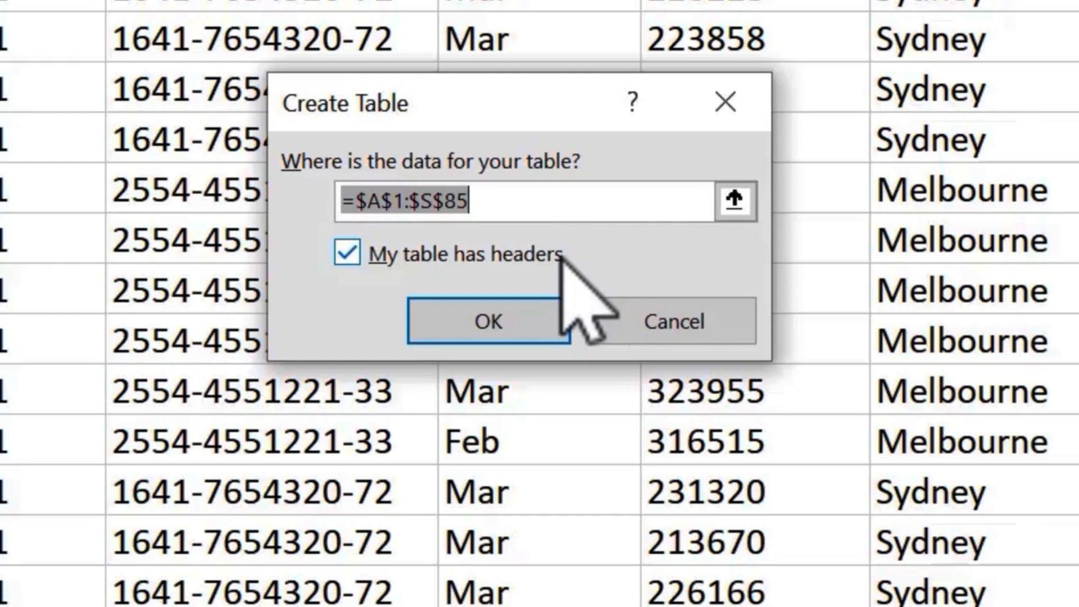
pyautogui.click(552, 319)
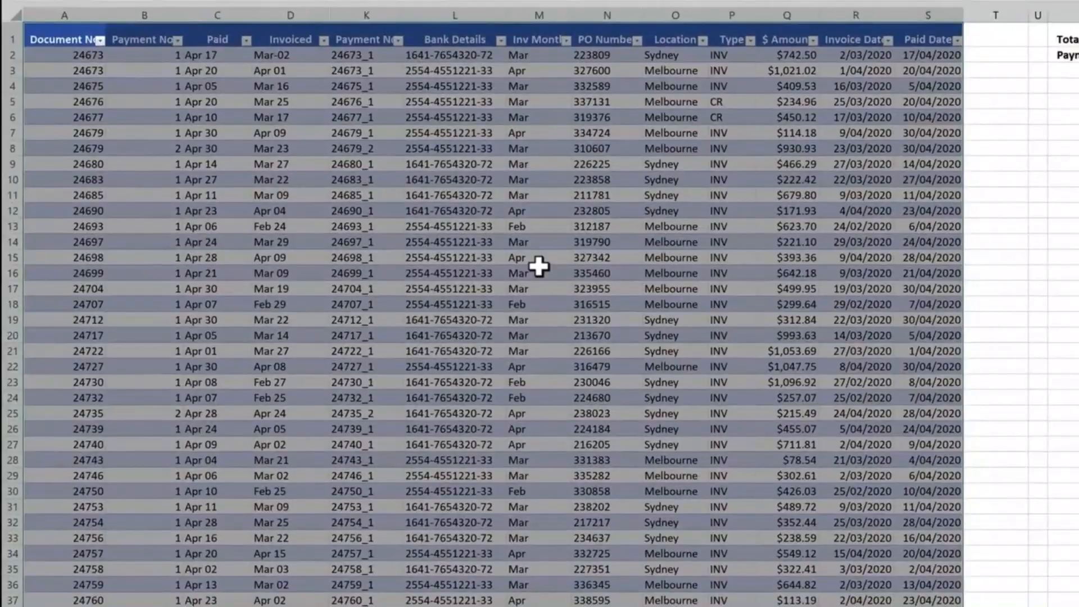
# Name the supplier invoice table tbl_Supplier.
pyautogui.click(540, 278)
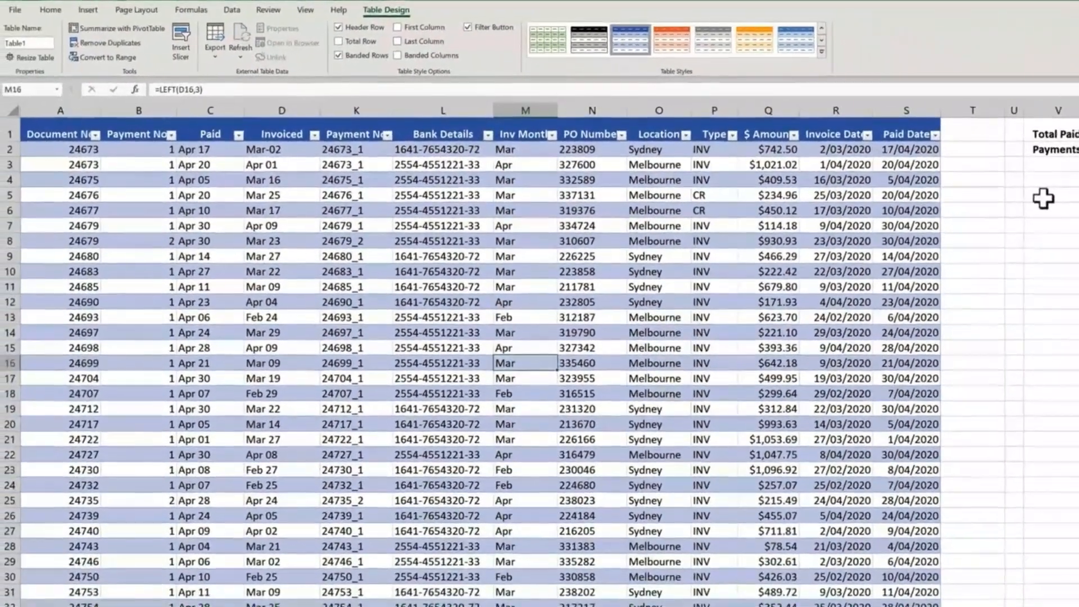
pyautogui.click(1043, 198)
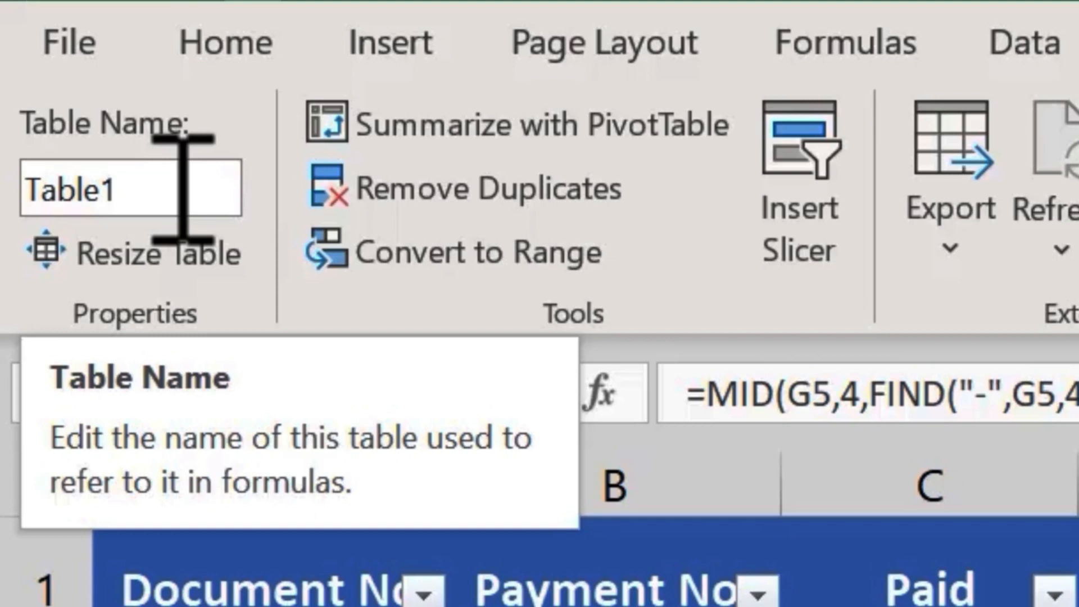
pyautogui.click(183, 188)
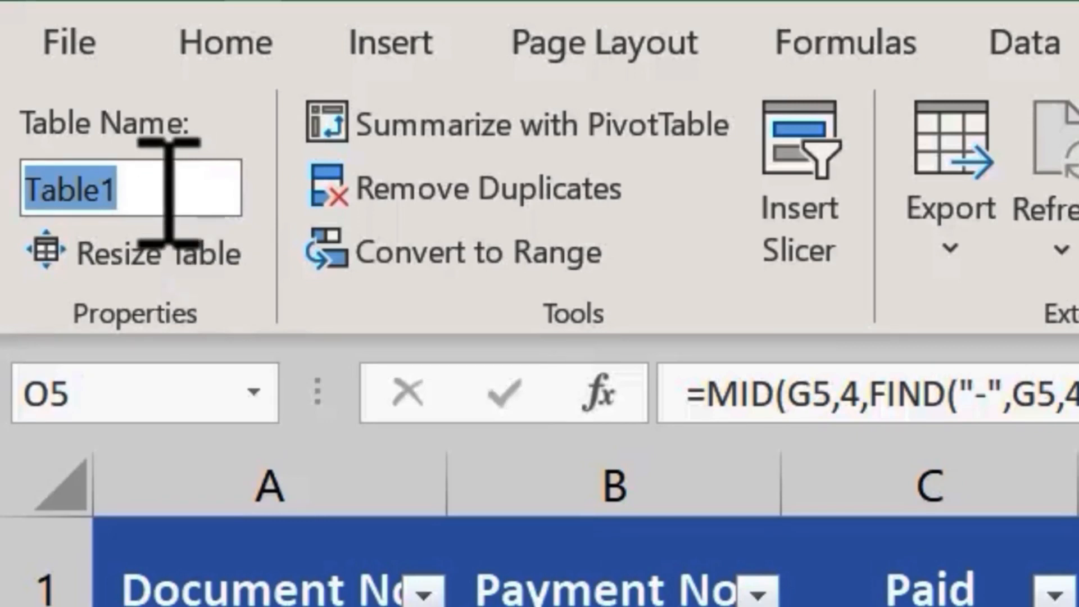
pyautogui.write('tbl')
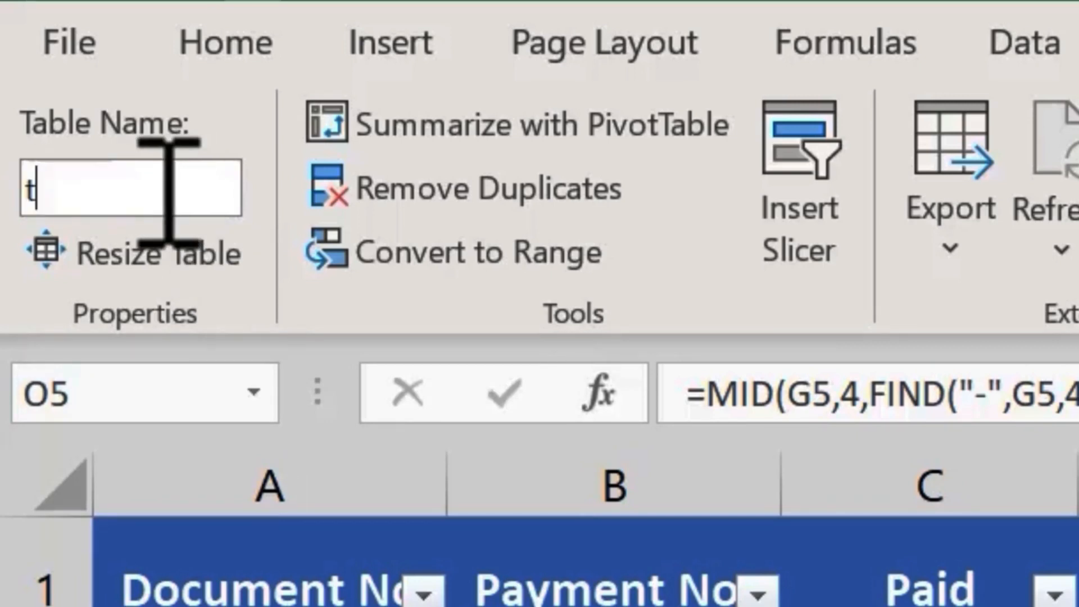
pyautogui.write('_Supplier')
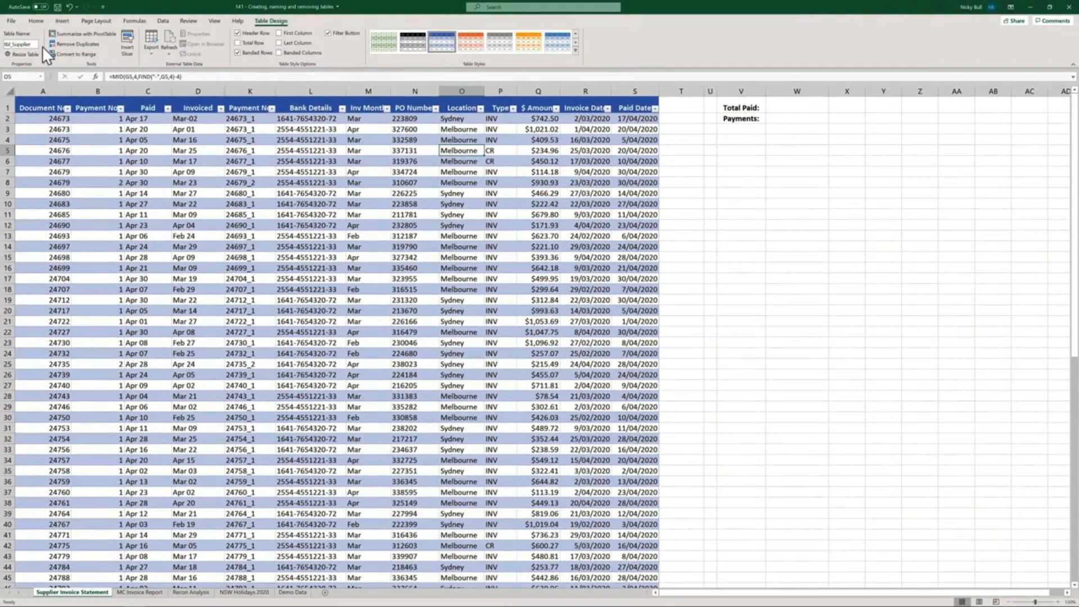
# Convert the MC Invoice Report data, with headers in row 4, into a table and name it tbl_MC.
pyautogui.click(139, 592)
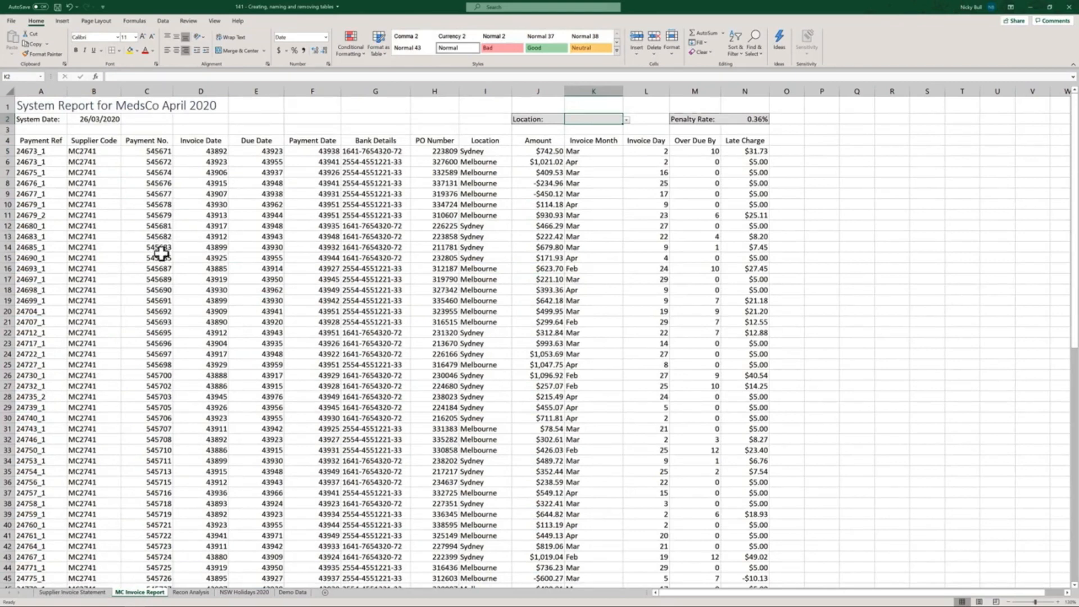
pyautogui.press('Return')
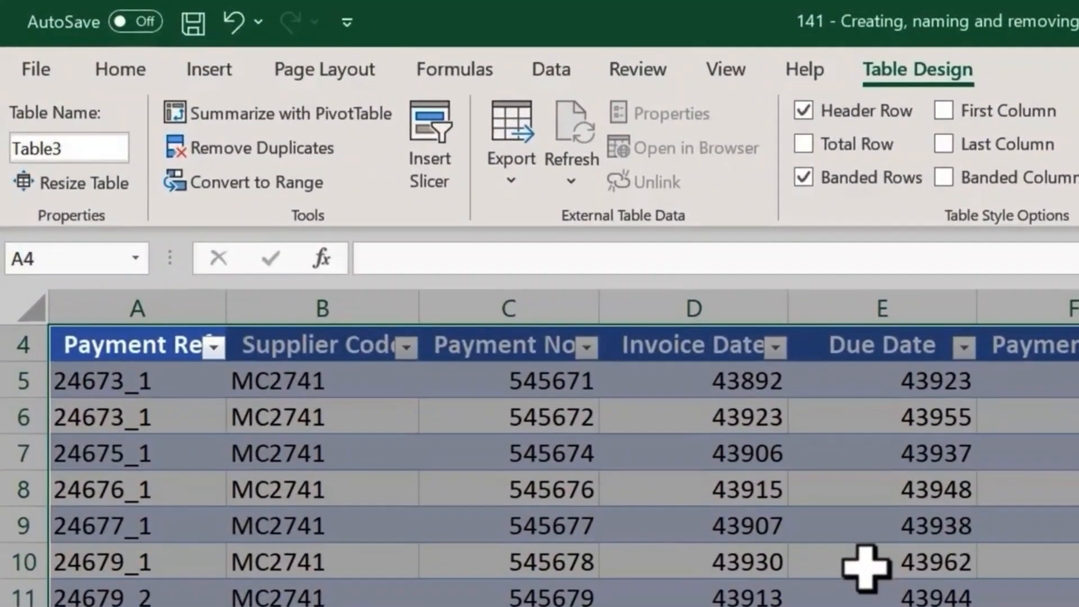
pyautogui.click(81, 150)
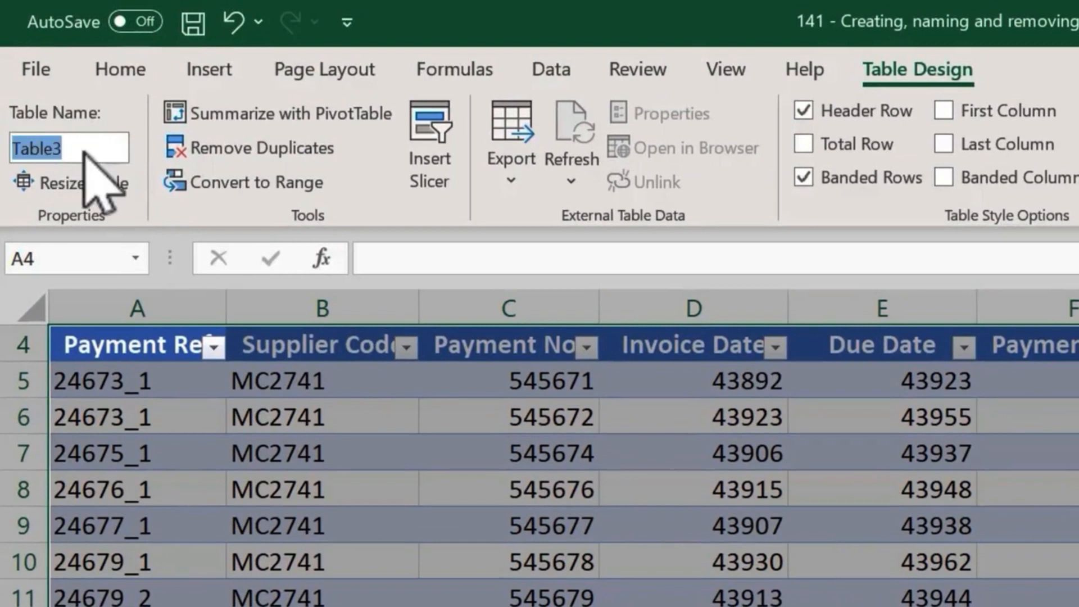
pyautogui.write('tbl')
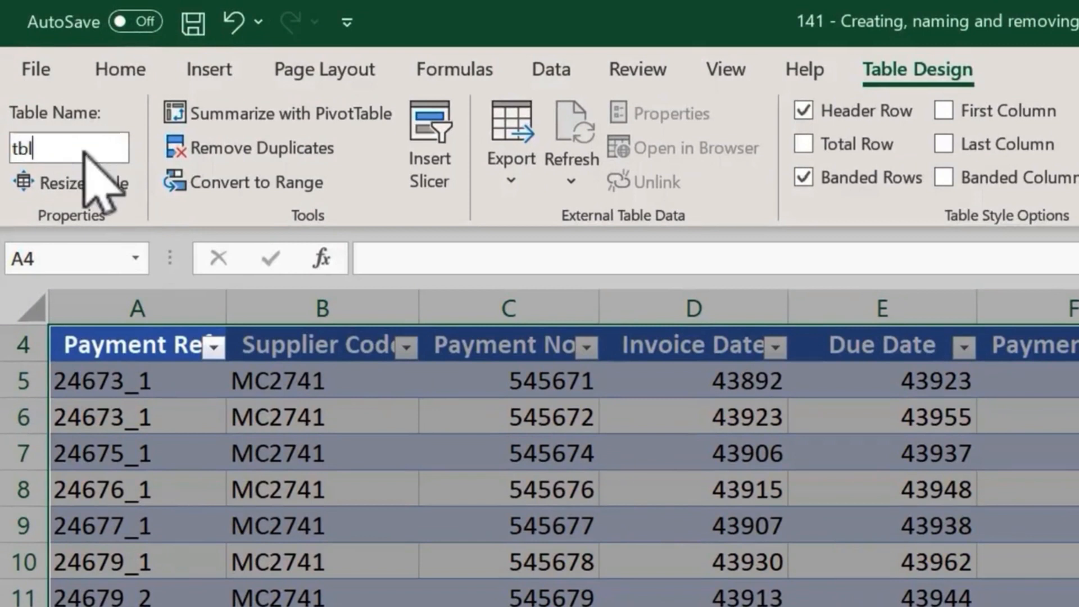
pyautogui.write('_MC')
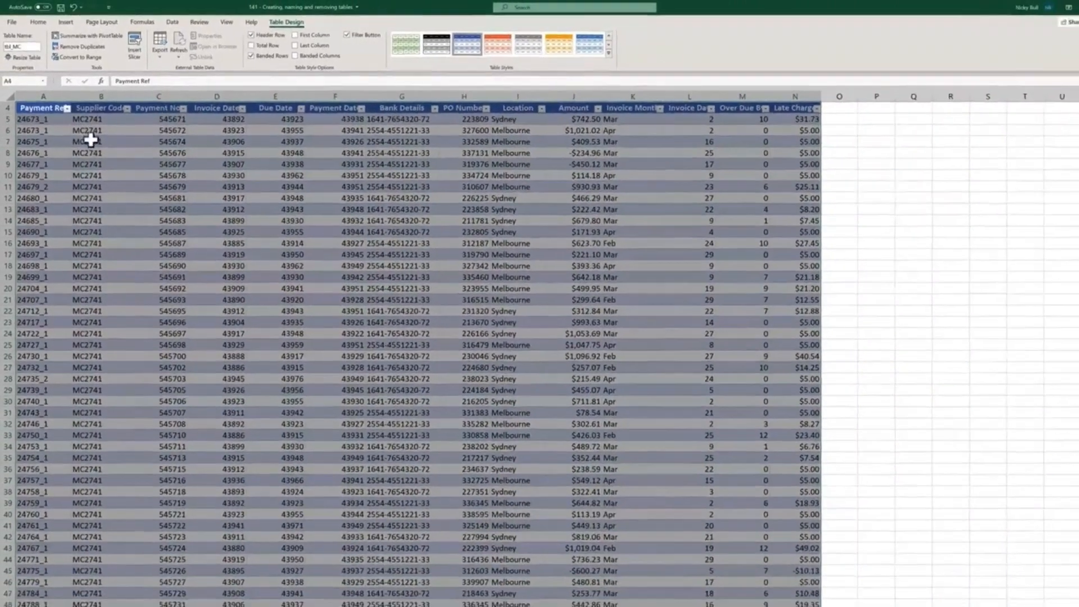
pyautogui.click(334, 495)
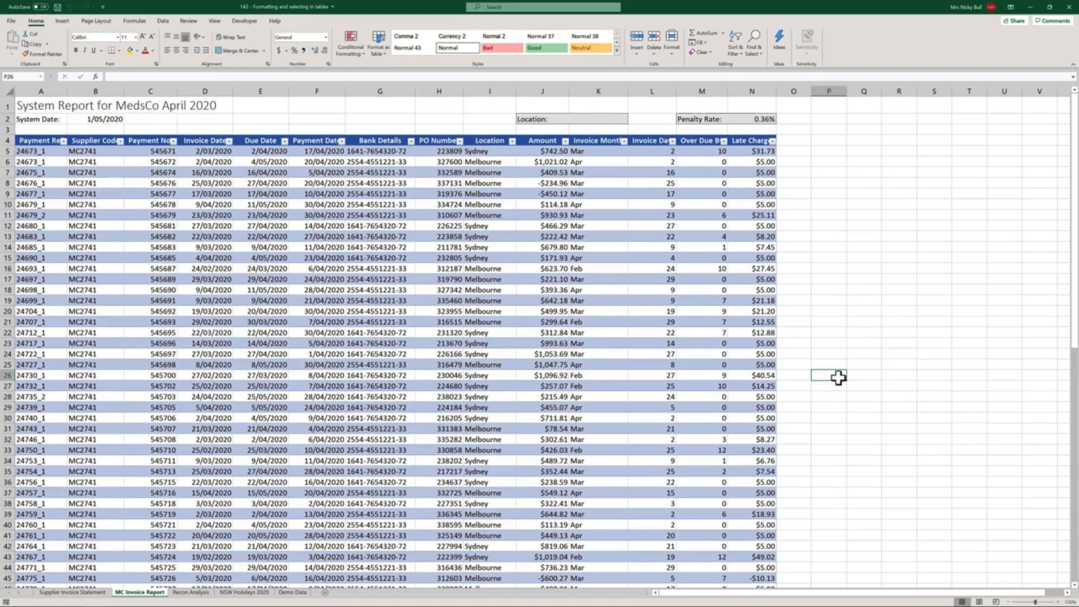
# Apply the medium table style with a blue header and grey banding to tbl_MC.
pyautogui.click(372, 226)
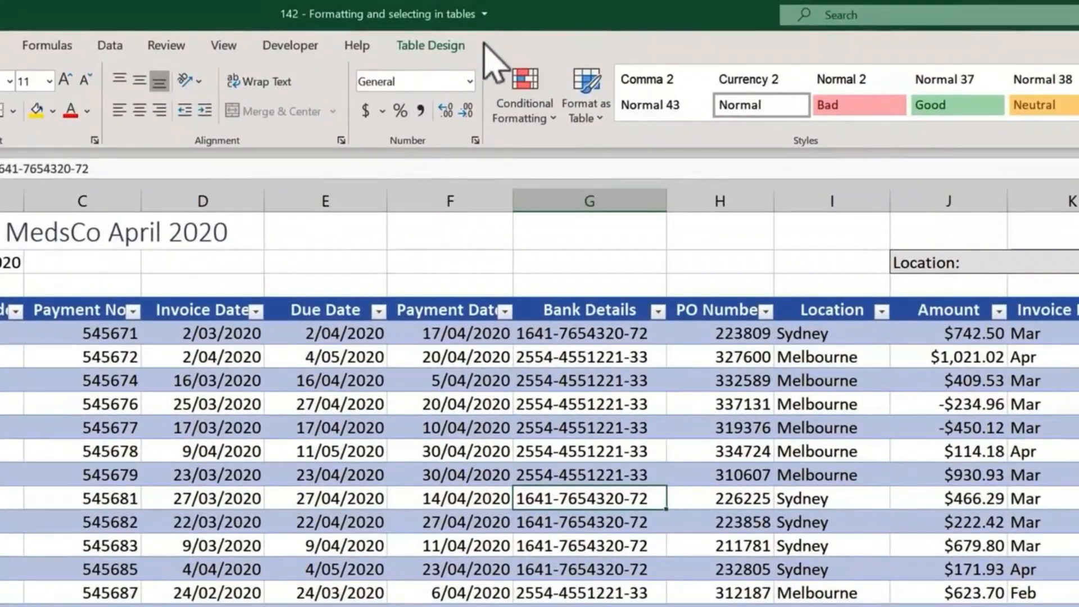
pyautogui.click(451, 47)
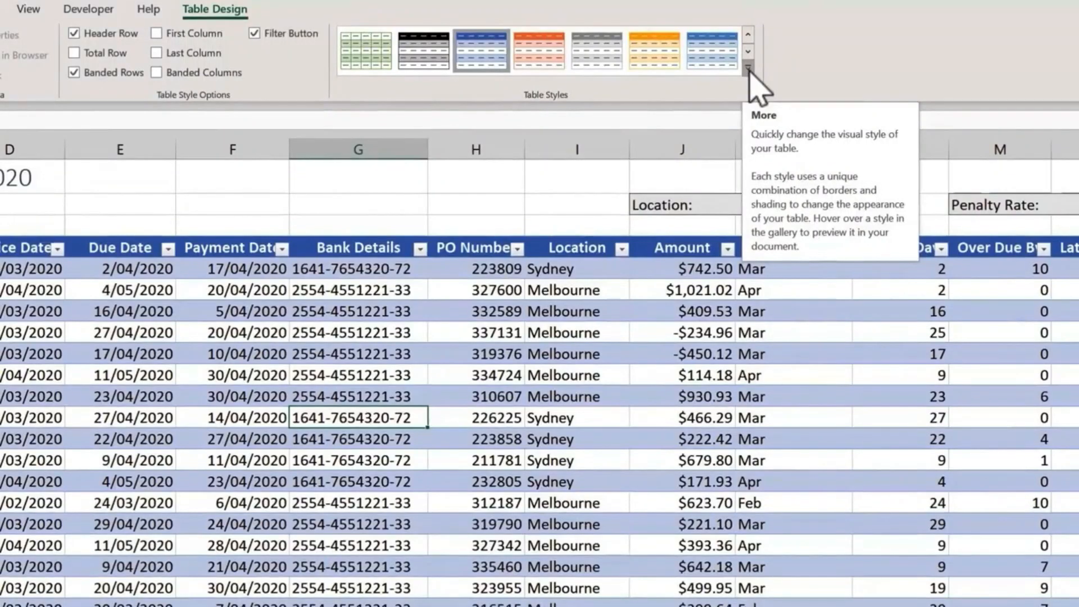
pyautogui.click(748, 69)
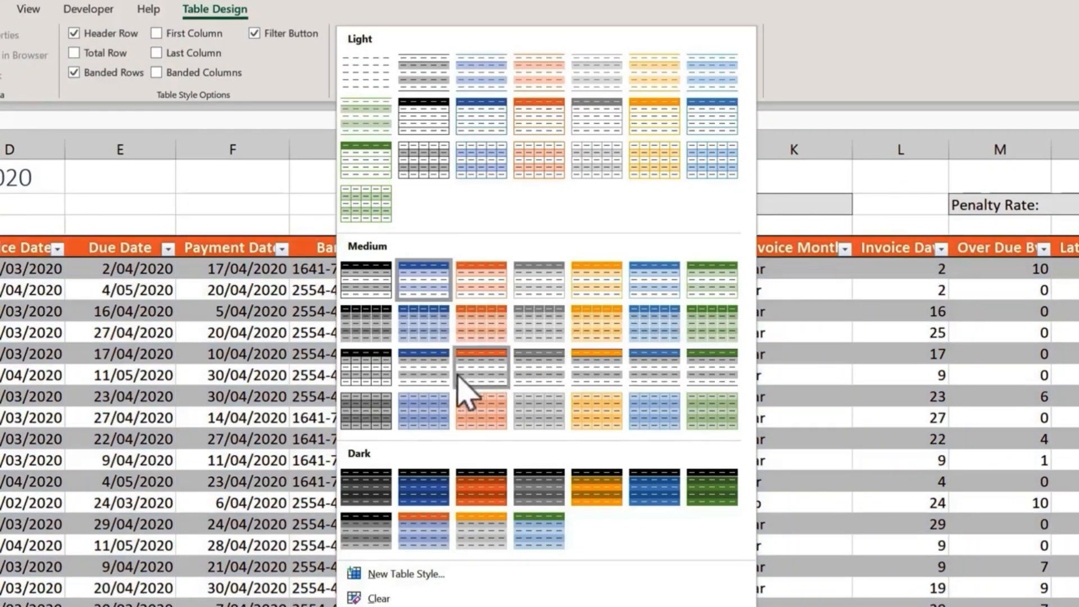
pyautogui.click(423, 371)
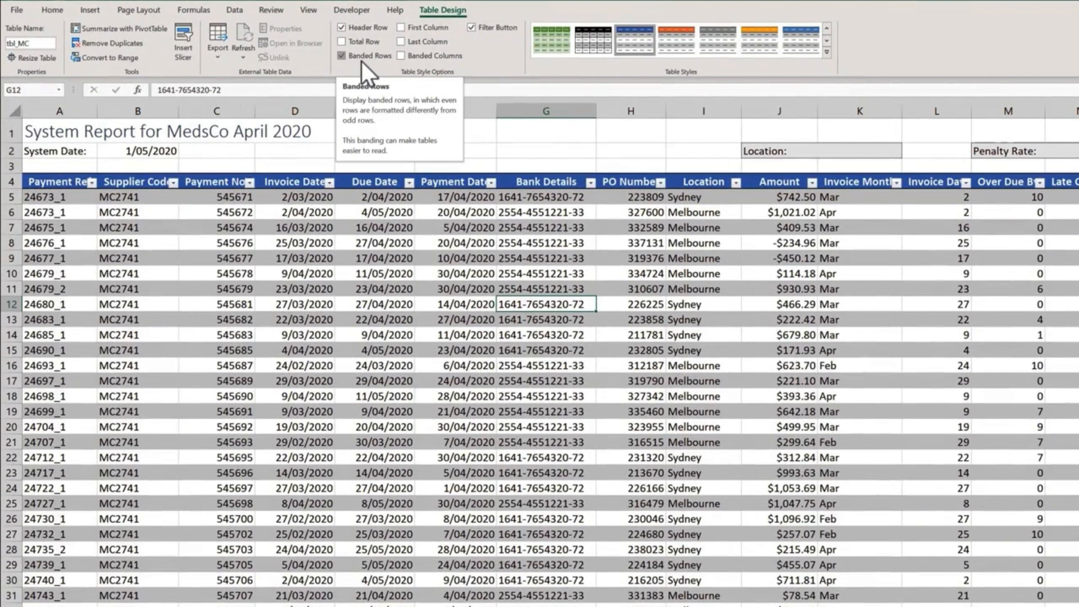
# Switch tbl_MC from banded rows to banded columns, with special formatting on the first column but not the last.
pyautogui.click(341, 55)
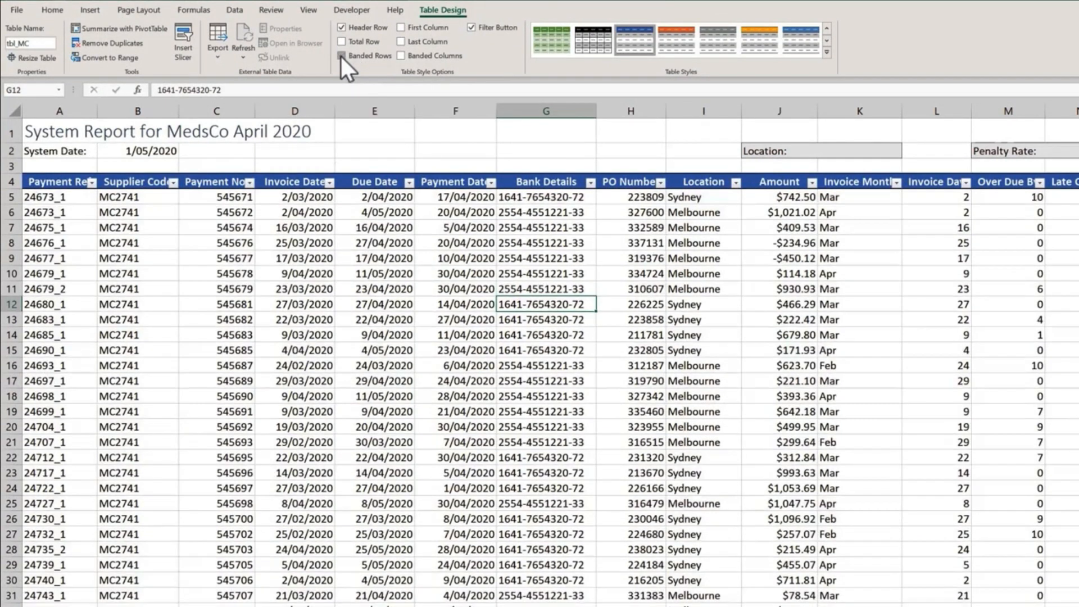
pyautogui.click(400, 58)
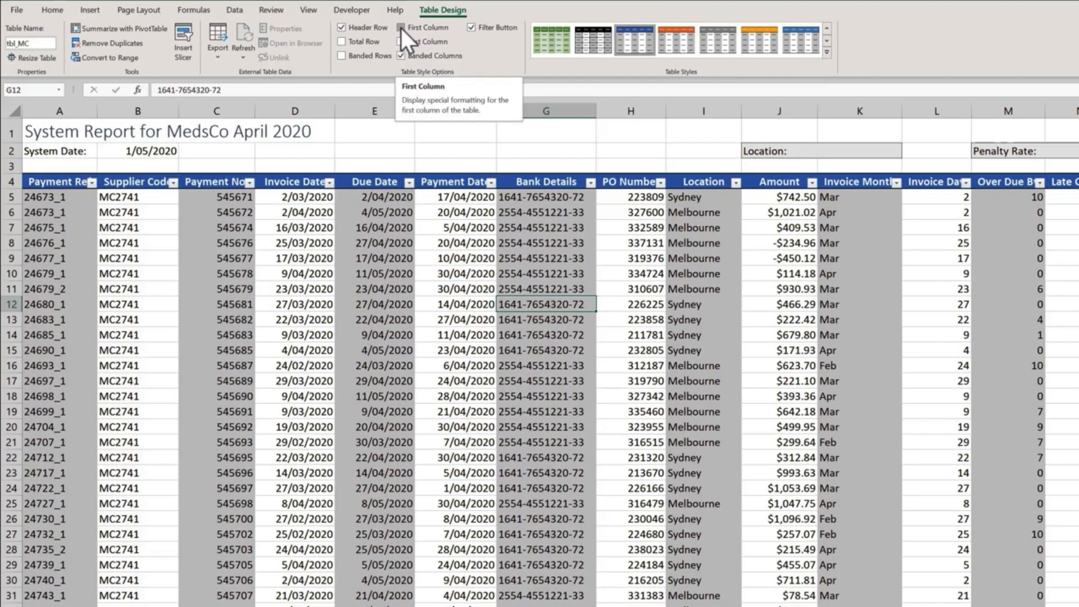
pyautogui.click(400, 28)
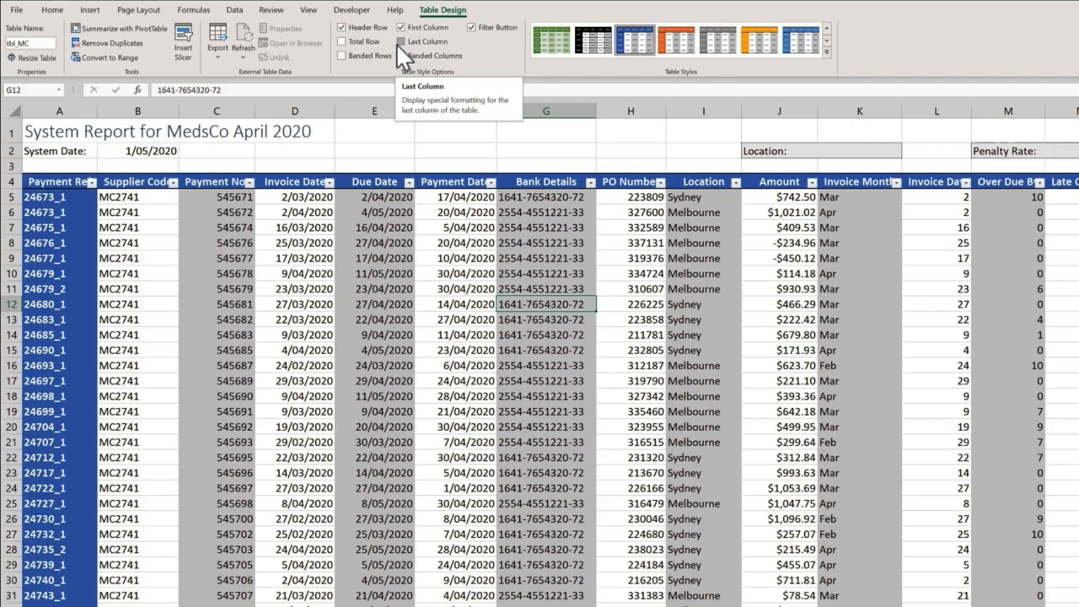
pyautogui.click(398, 43)
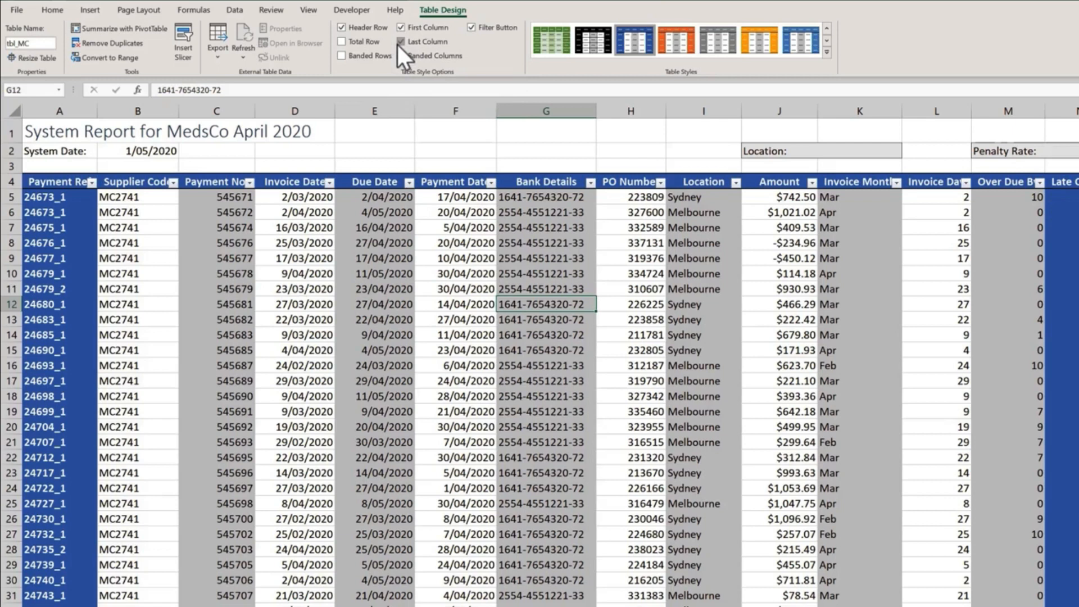
pyautogui.click(400, 42)
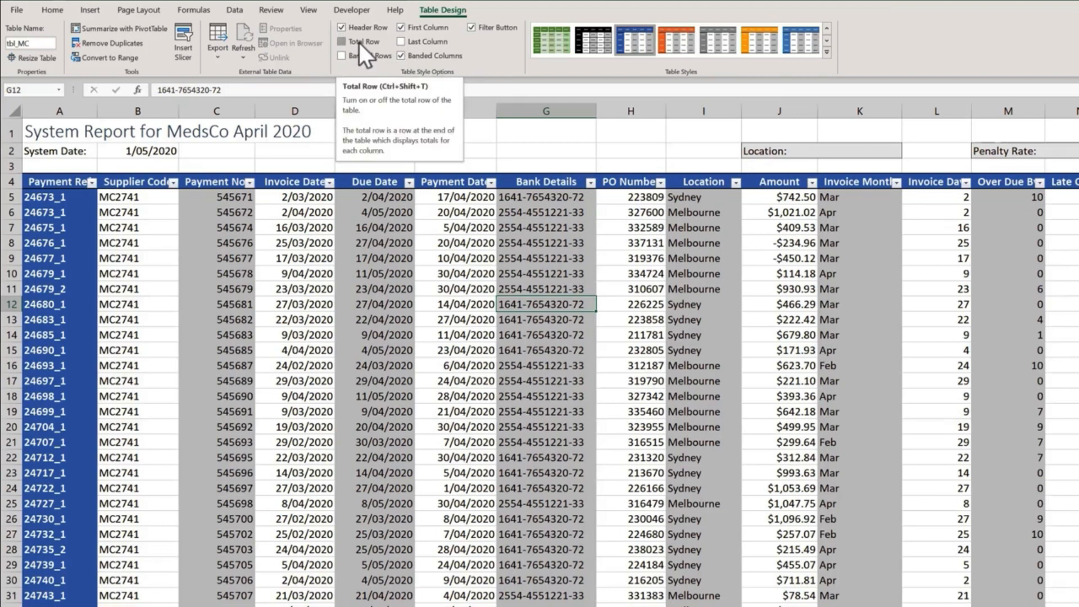
# Add a total row to tbl_MC and have it sum the Amount column.
pyautogui.click(343, 43)
pyautogui.scroll(-20, 619, 337)
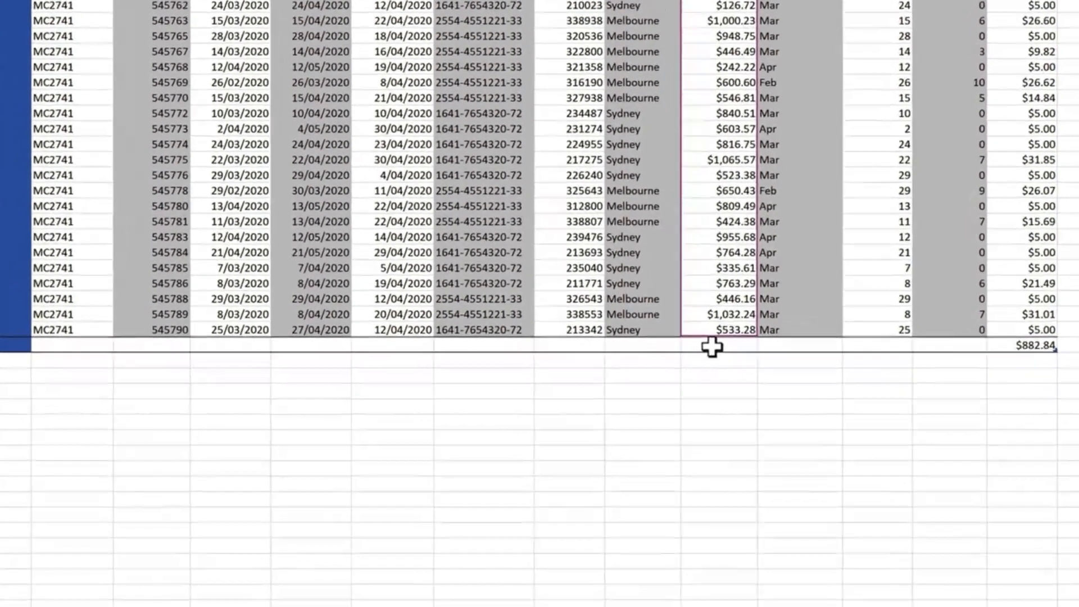
pyautogui.click(718, 351)
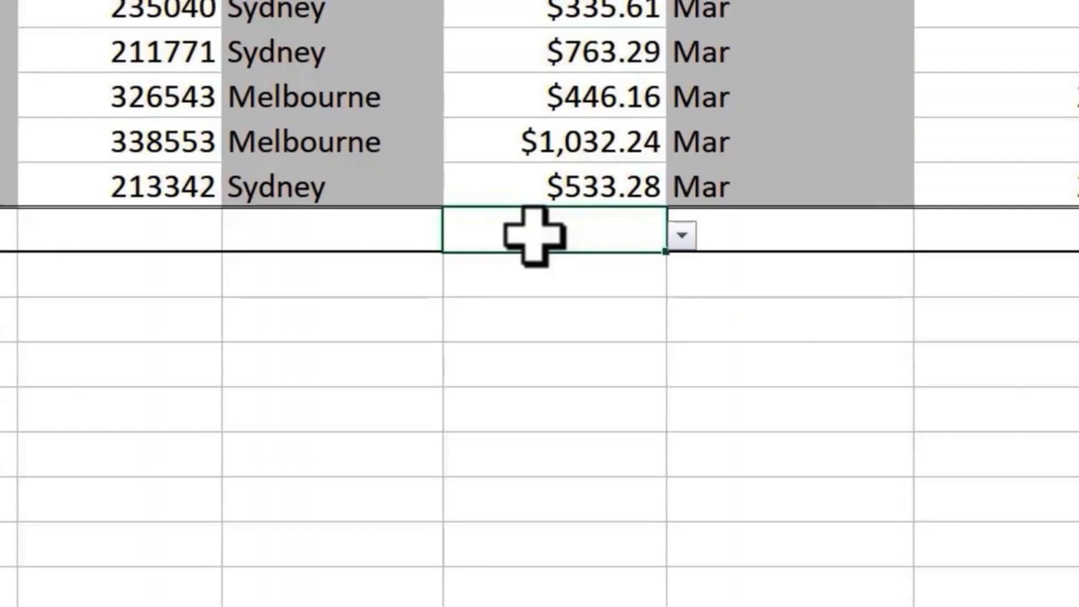
pyautogui.click(683, 237)
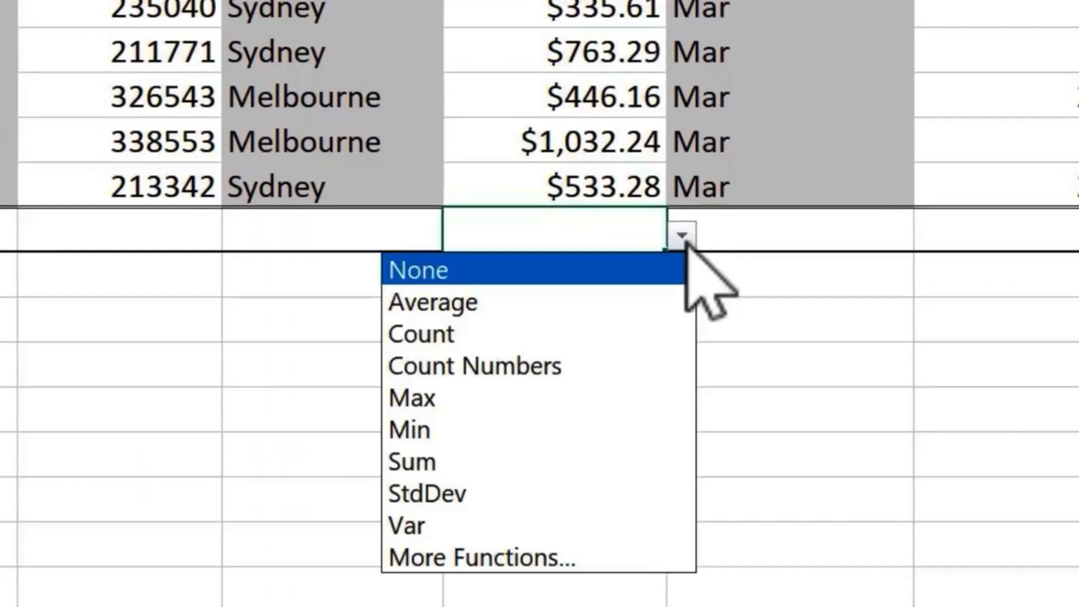
pyautogui.click(515, 461)
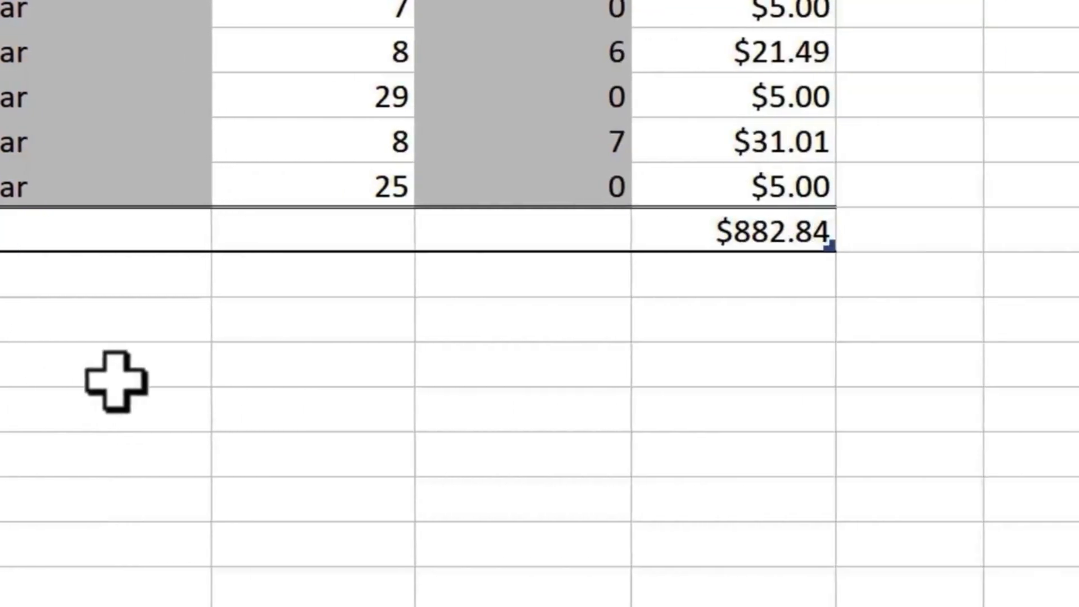
# Set the total row to Average for the Late Charge column and Count for the Payment No. column.
pyautogui.click(699, 230)
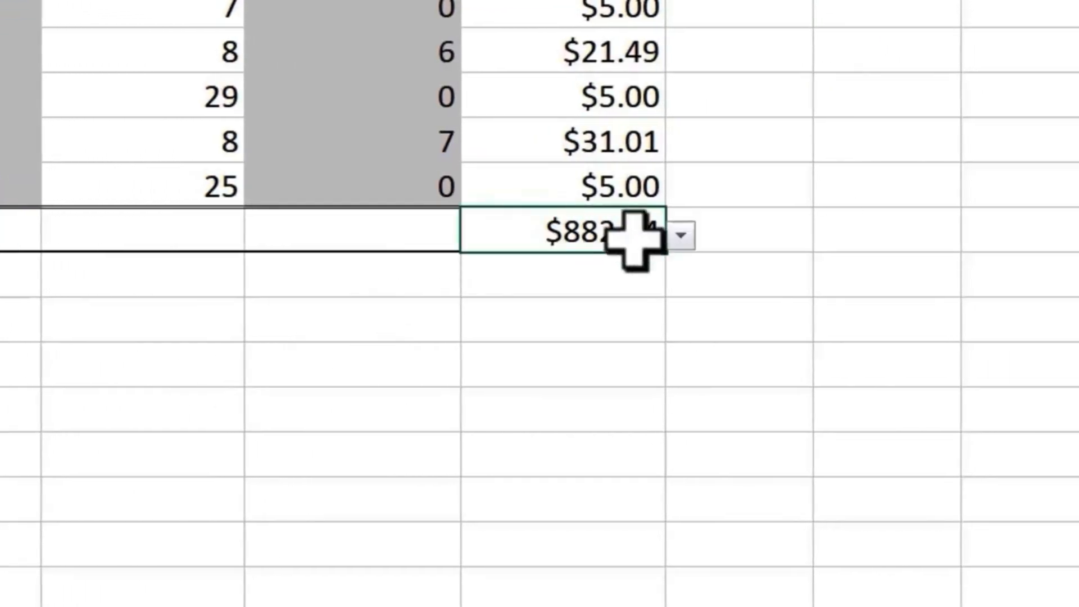
pyautogui.click(680, 235)
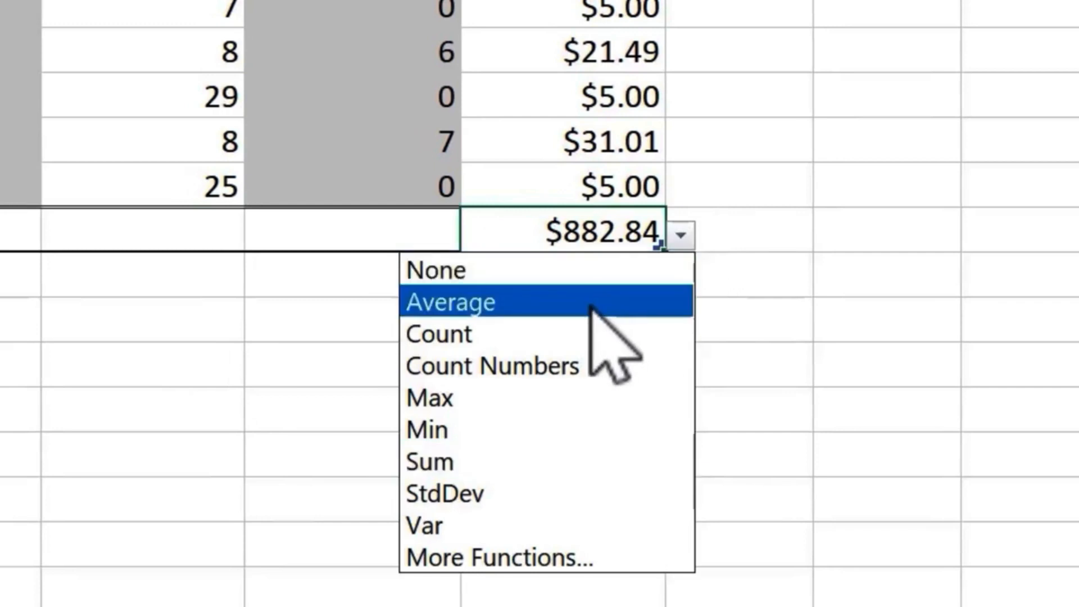
pyautogui.click(592, 306)
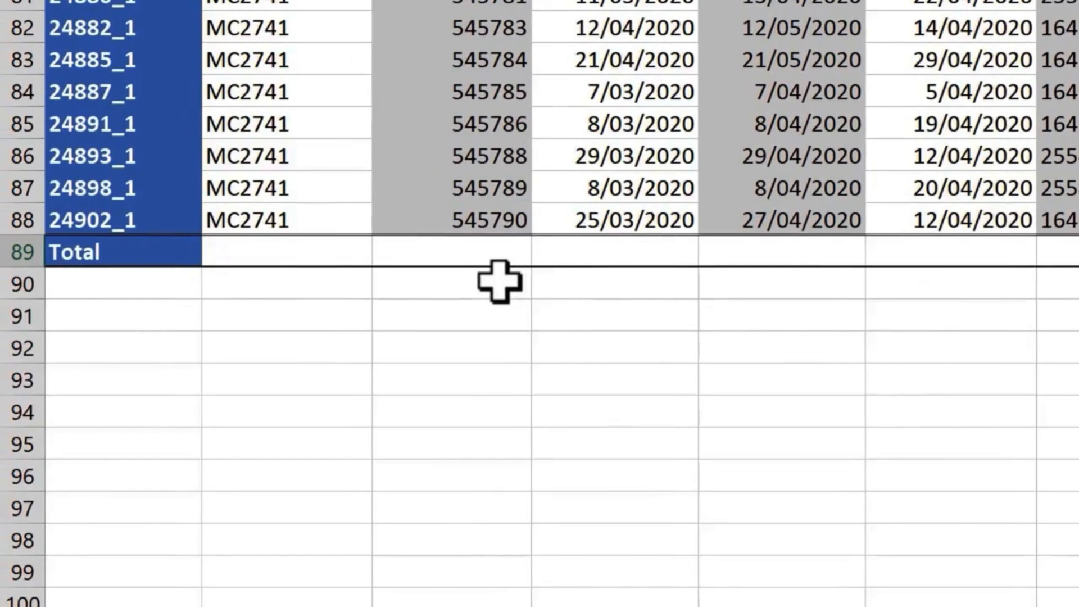
pyautogui.click(498, 254)
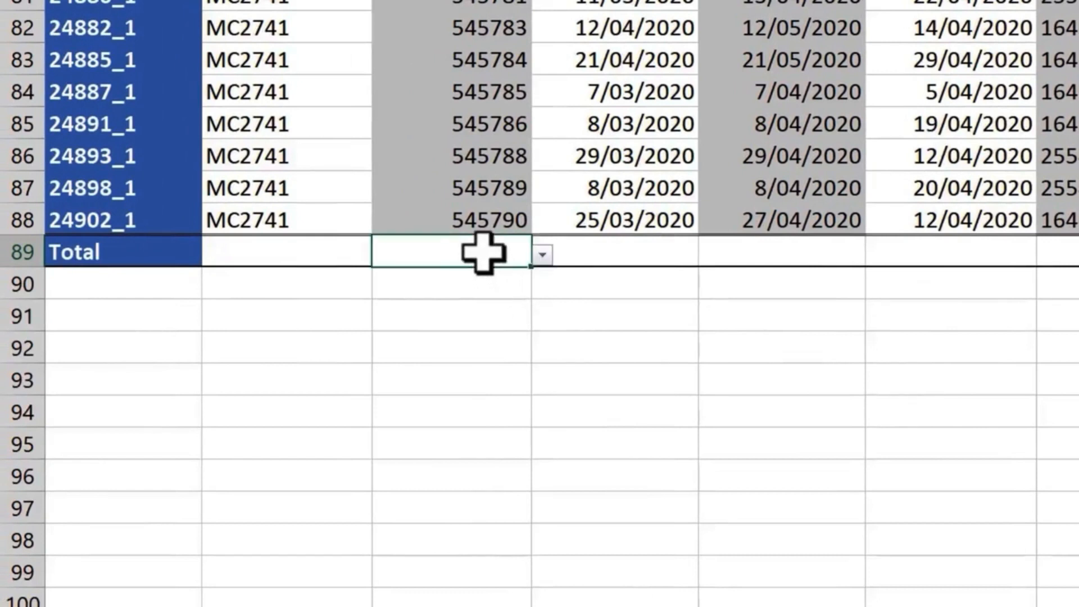
pyautogui.click(542, 256)
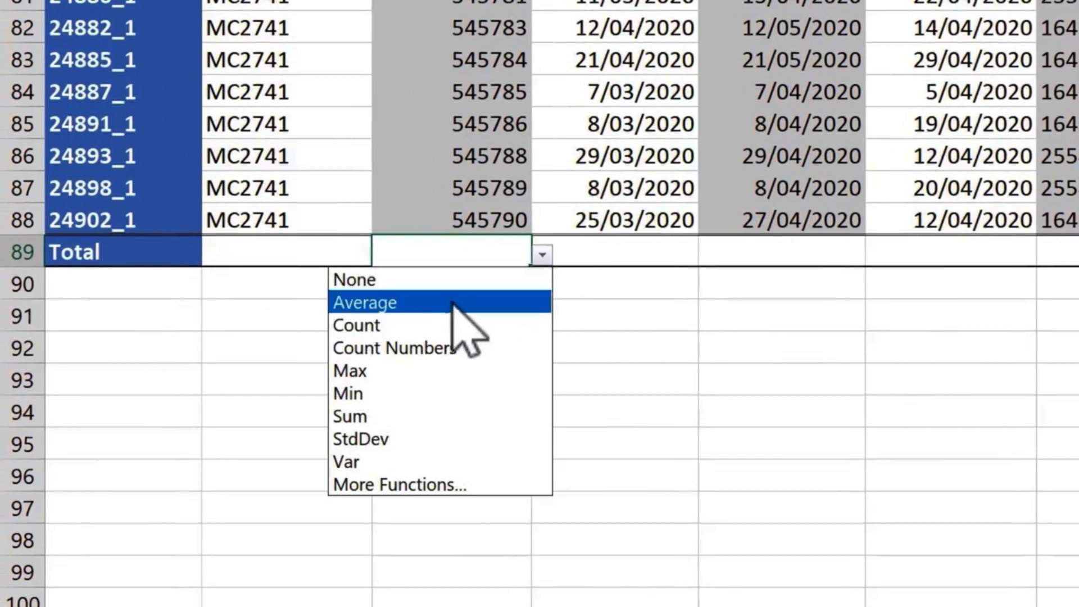
pyautogui.click(436, 326)
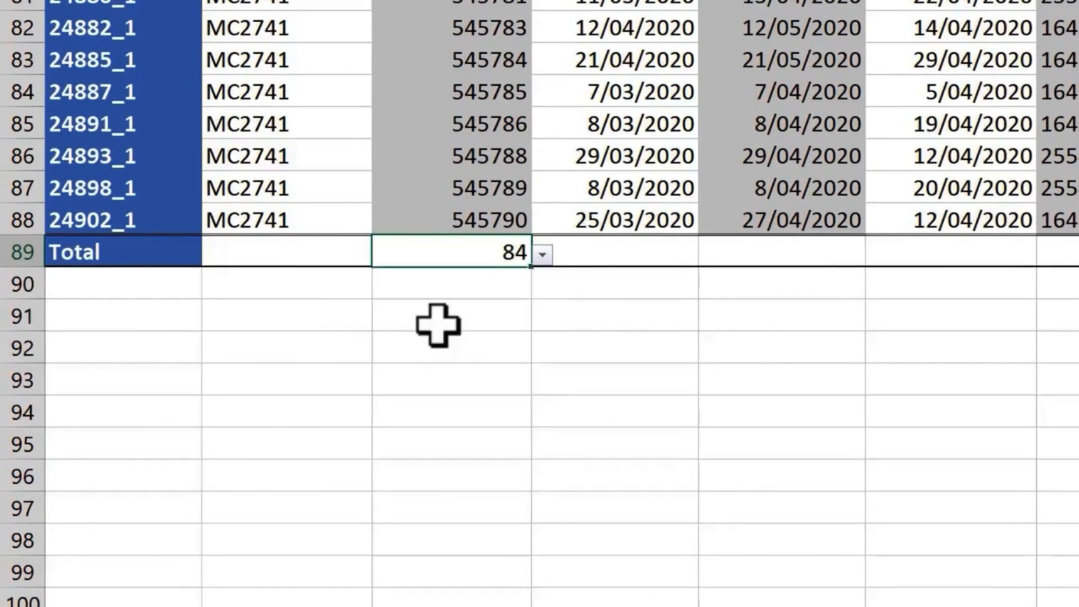
# Hide the total row of tbl_MC and show it again.
pyautogui.click(408, 50)
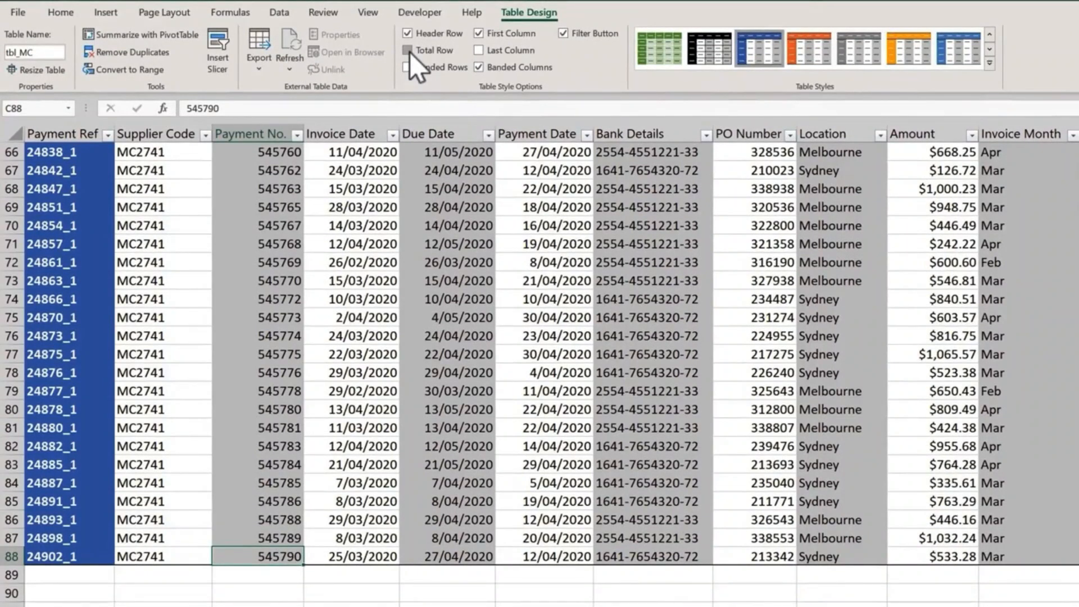
pyautogui.click(407, 50)
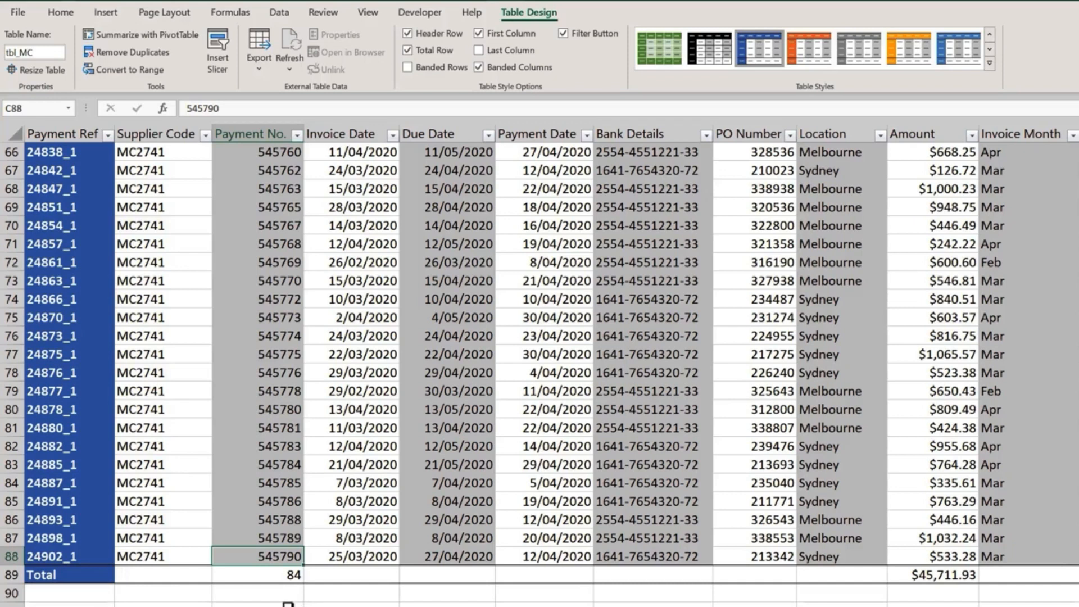
# Compare the column headings with a cell outside and inside tbl_MC selected, and return to the top of the sheet.
pyautogui.click(288, 604)
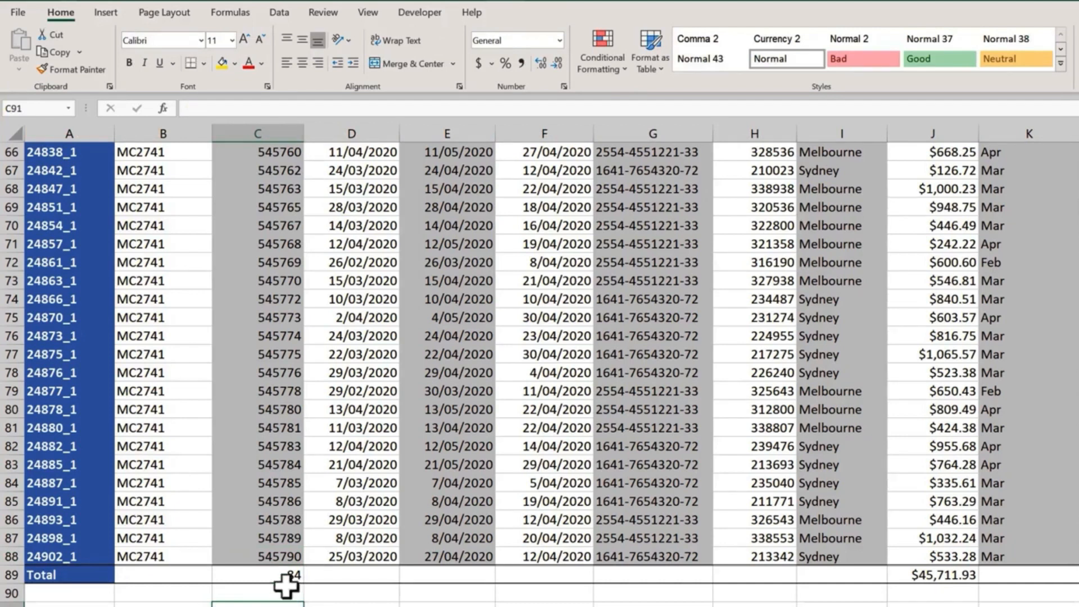
pyautogui.click(284, 519)
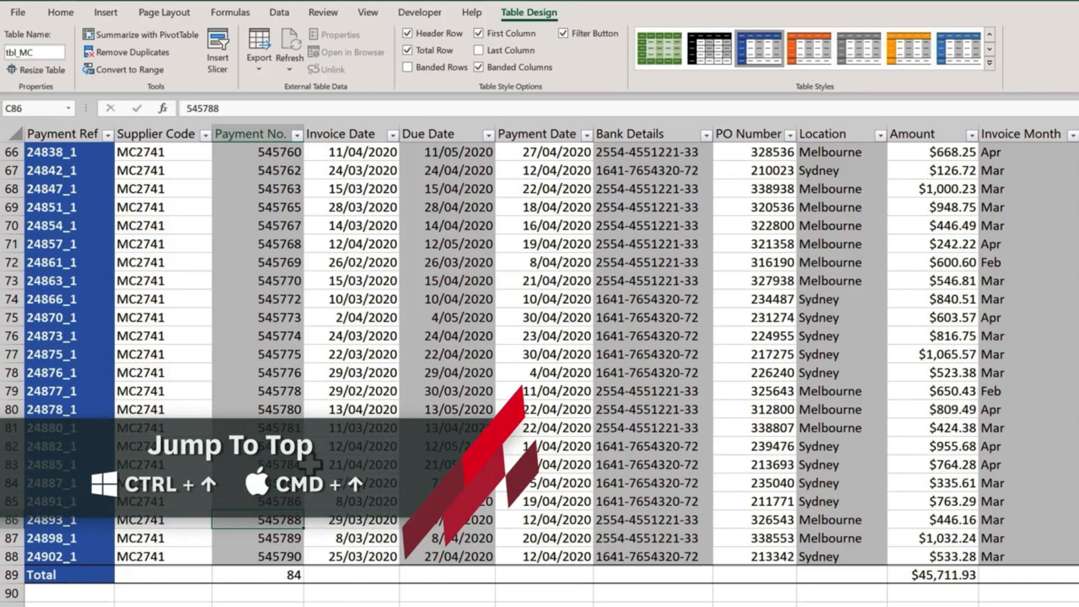
pyautogui.hotkey('ctrl', 'Up')
pyautogui.press('Up')
pyautogui.press('Up')
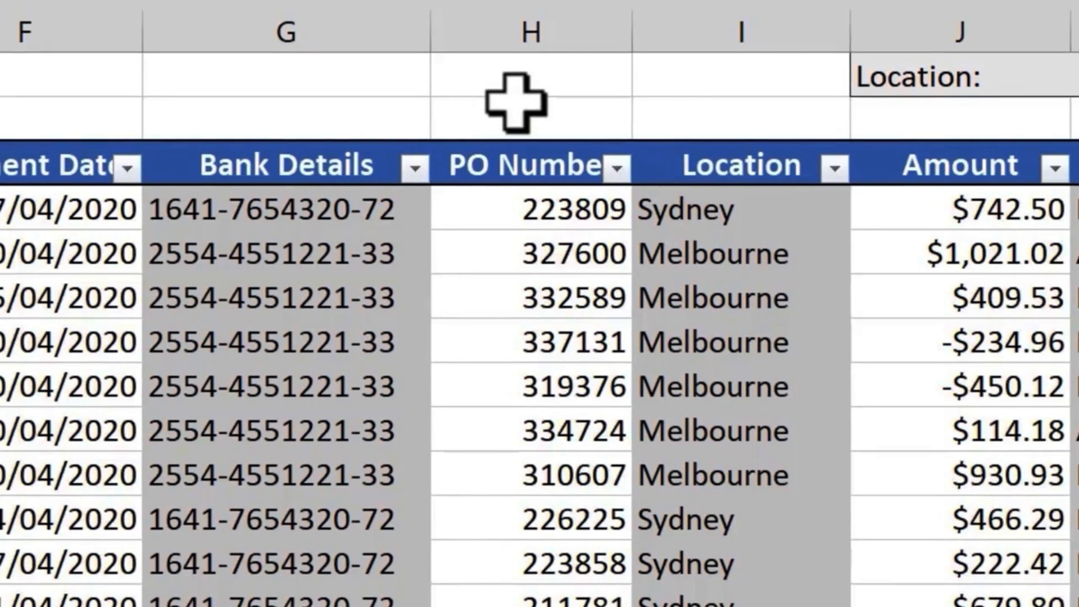
# Select the entire PO Number column of the table including its header and move it before the Bank Details column.
pyautogui.click(524, 149)
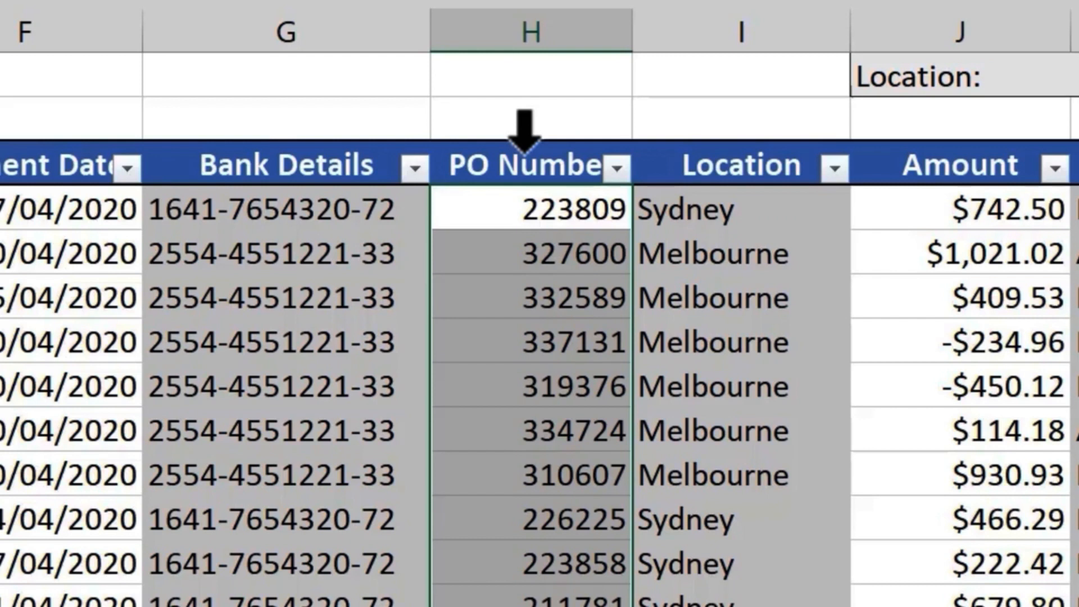
pyautogui.click(523, 148)
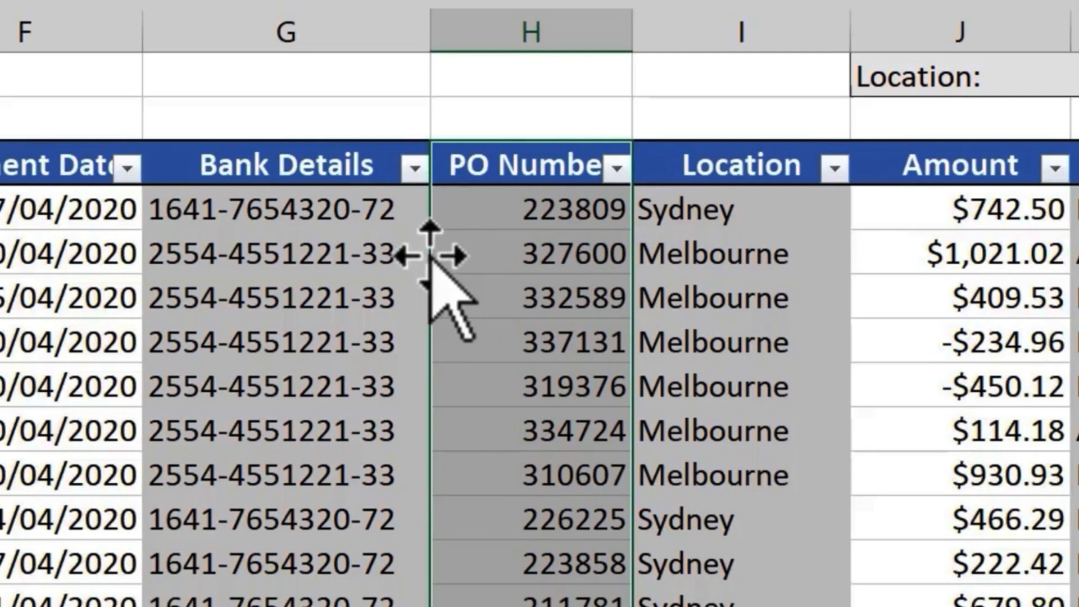
pyautogui.moveTo(430, 255); pyautogui.dragTo(177, 251)
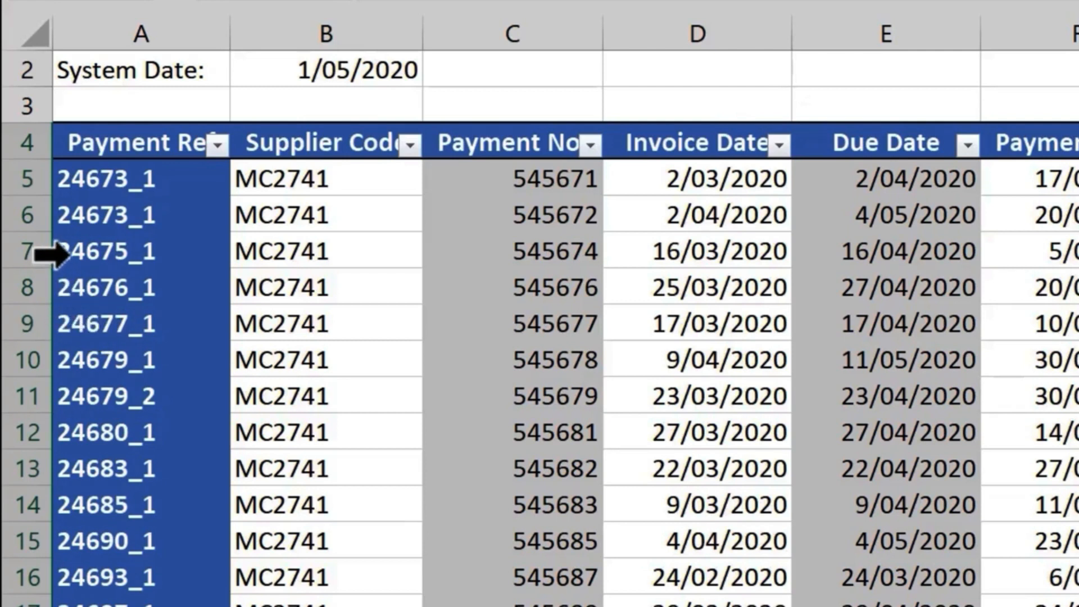
# Select the table row at sheet row 7, extend the selection through row 15, and clear it by selecting cell B18.
pyautogui.click(50, 253)
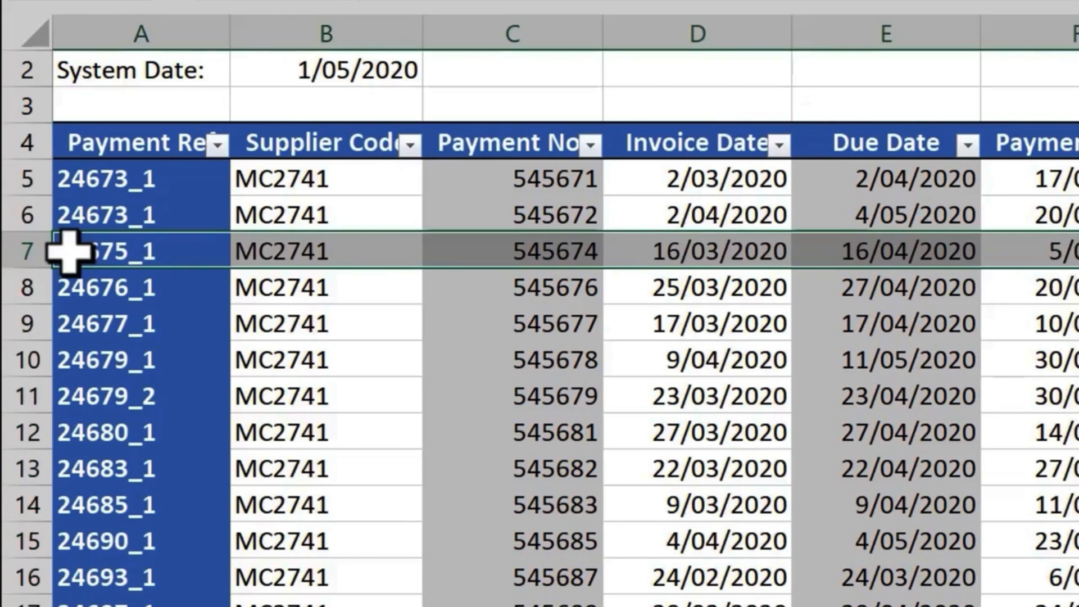
pyautogui.moveTo(67, 247); pyautogui.dragTo(81, 554)
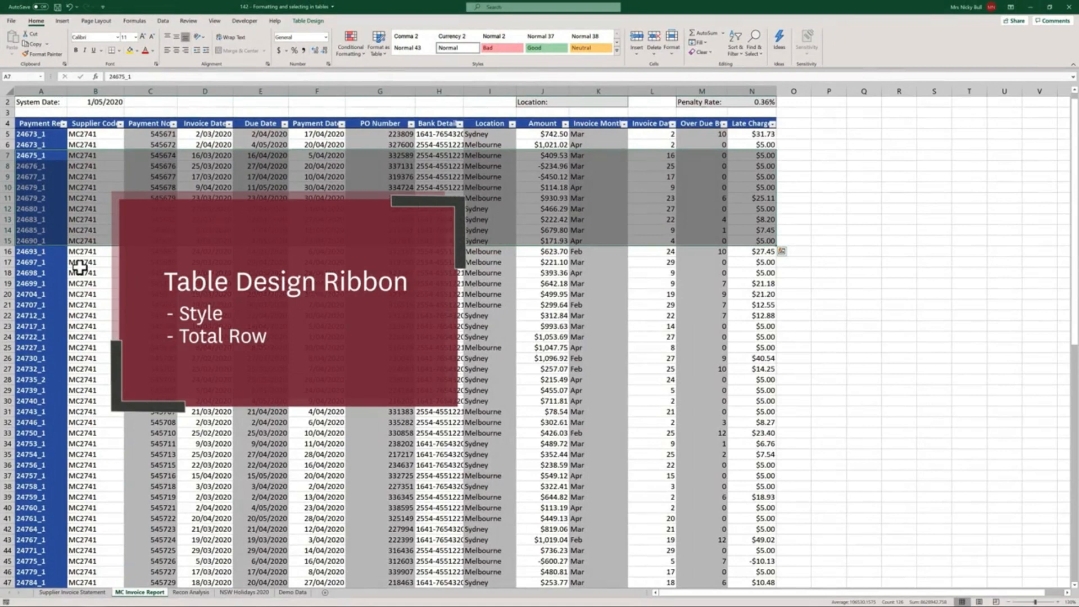
pyautogui.click(80, 268)
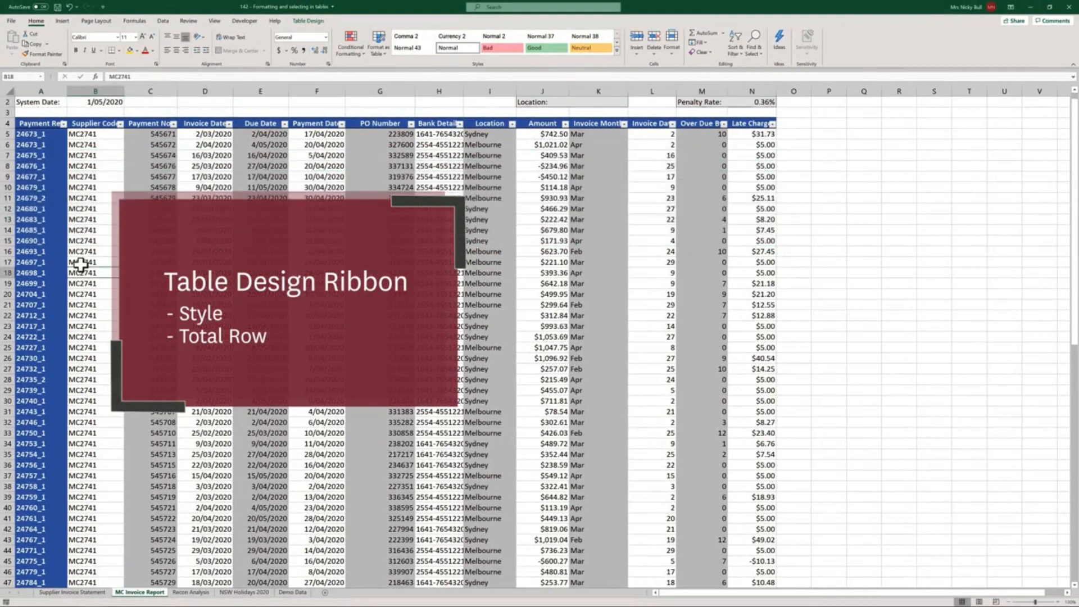
pyautogui.click(318, 19)
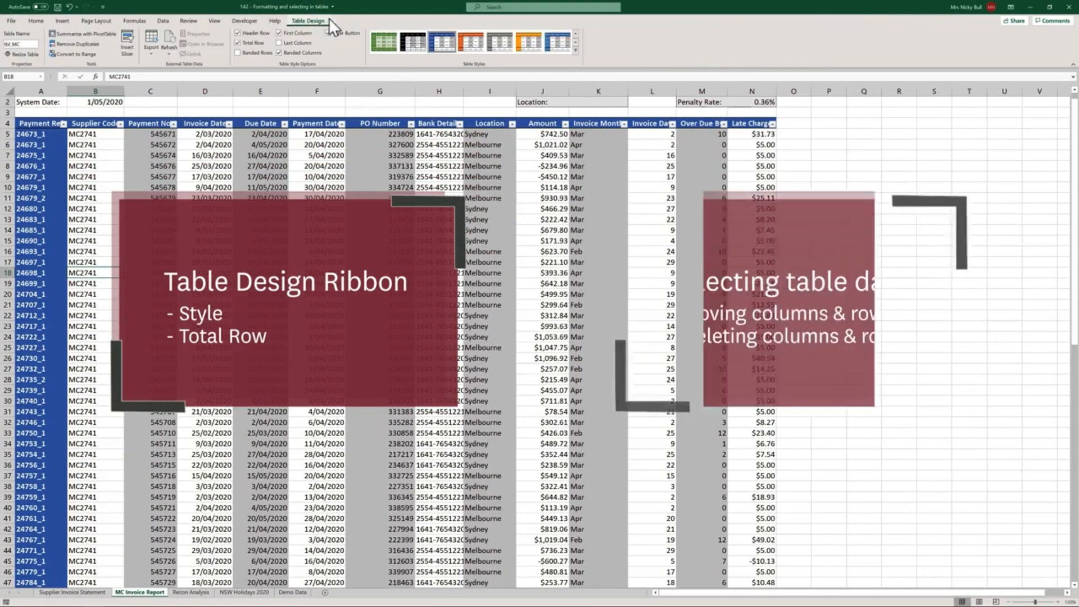
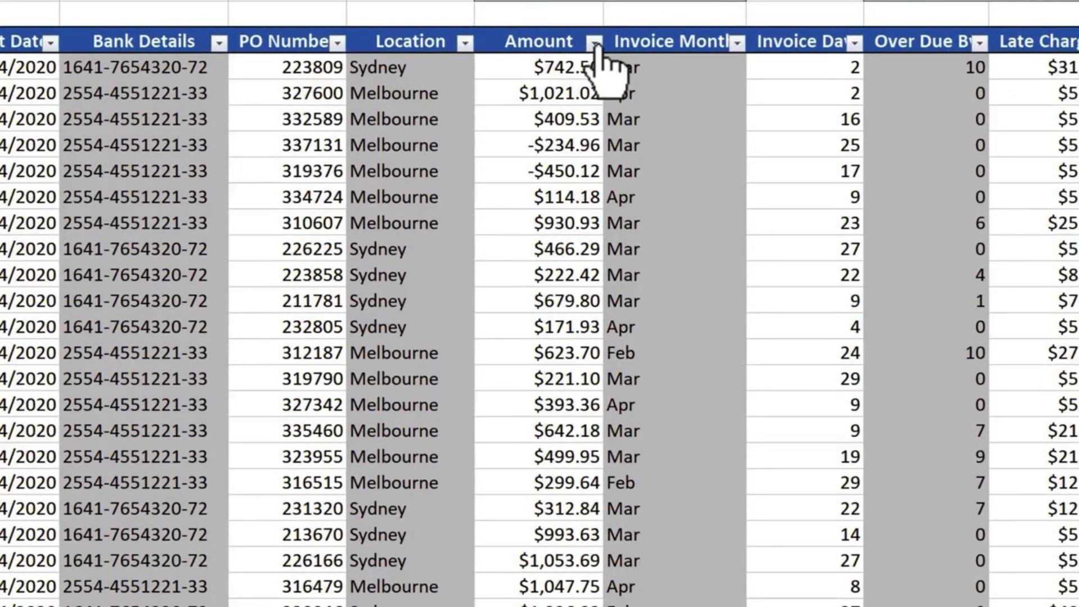
# Sort the table by Amount from largest to smallest, followed by Location from A to Z.
pyautogui.click(595, 43)
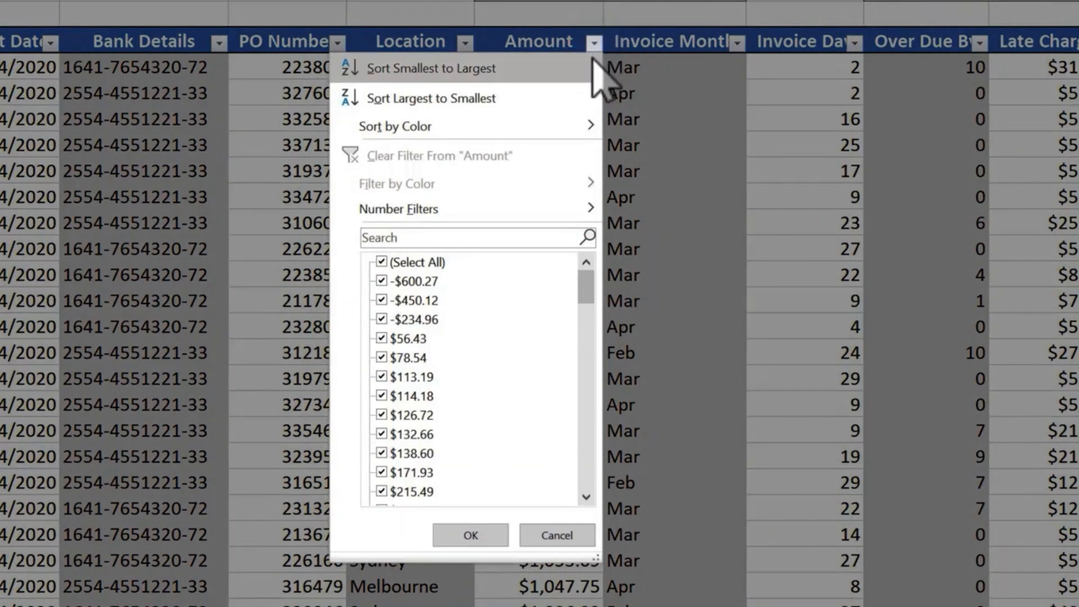
pyautogui.click(554, 100)
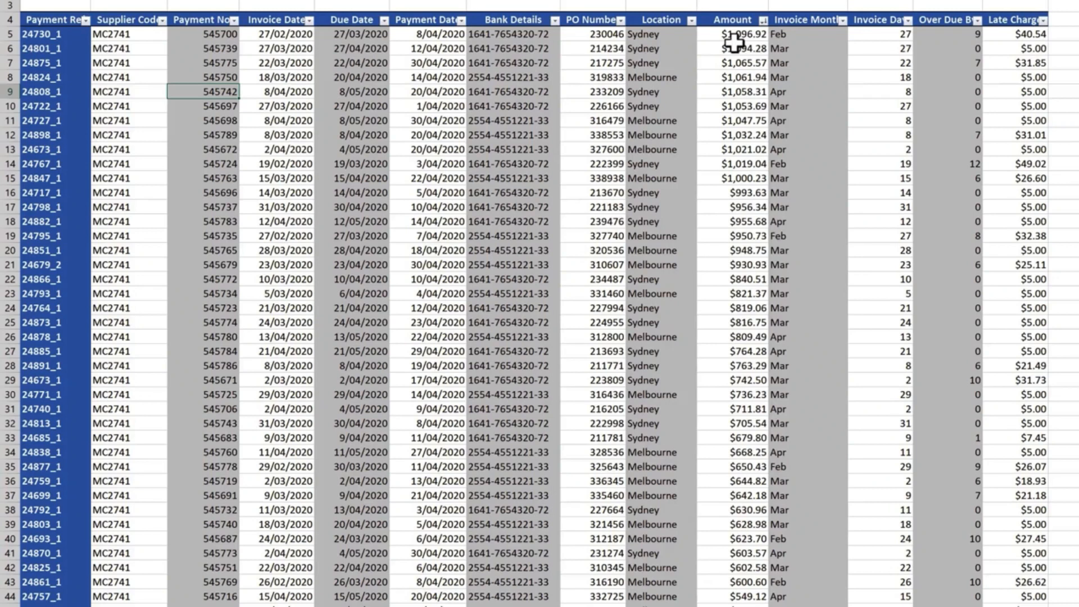
pyautogui.click(692, 21)
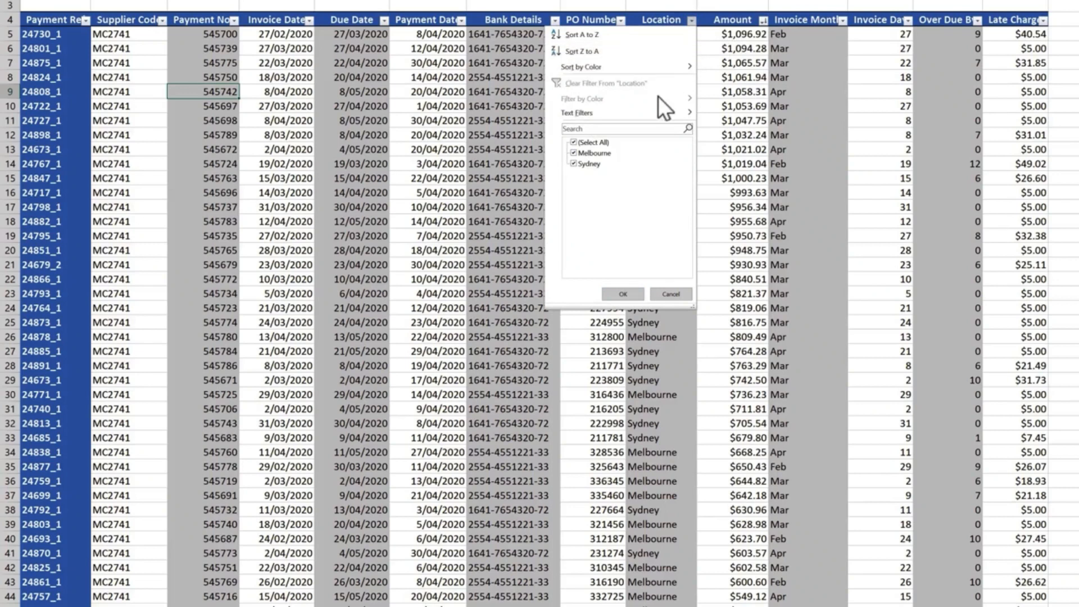
pyautogui.click(595, 32)
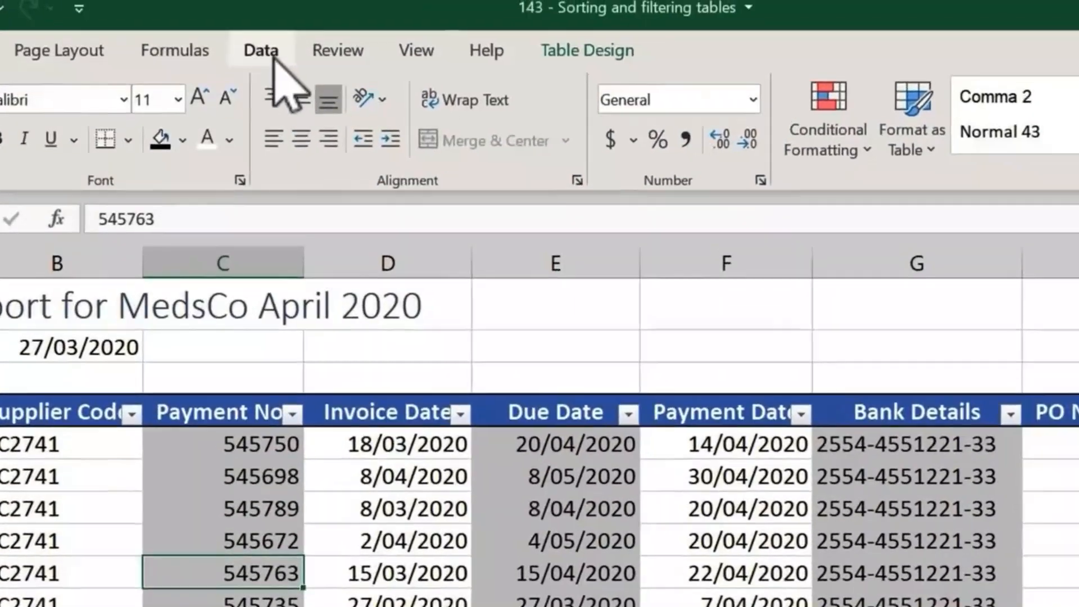
# Add a second sort level for Invoice Date, Oldest to Newest, beneath the Location A to Z level, and apply the sort.
pyautogui.click(250, 1)
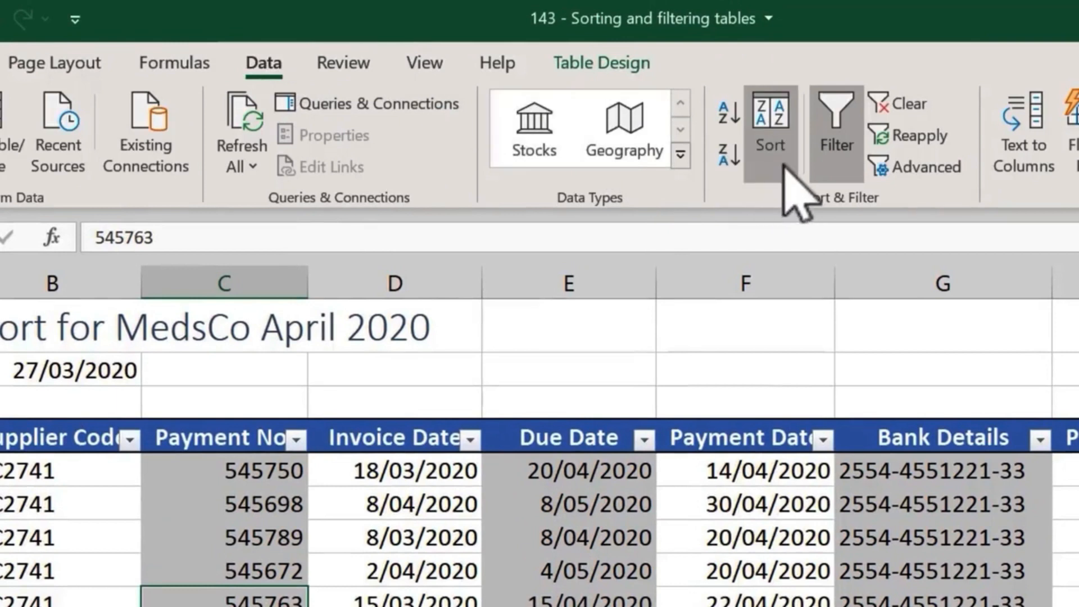
pyautogui.click(769, 133)
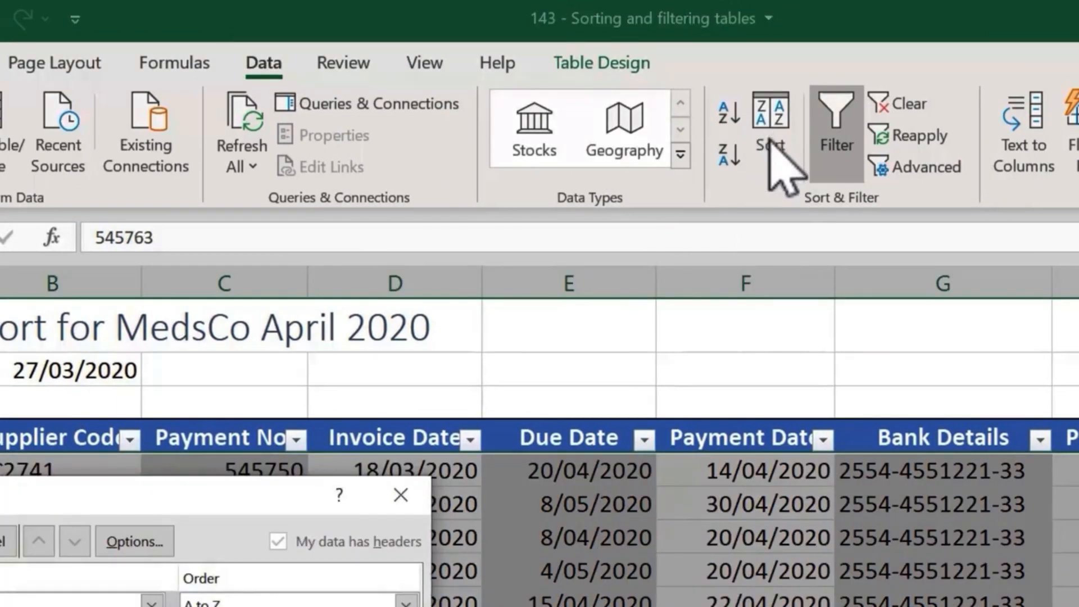
pyautogui.moveTo(221, 497); pyautogui.dragTo(1078, 535)
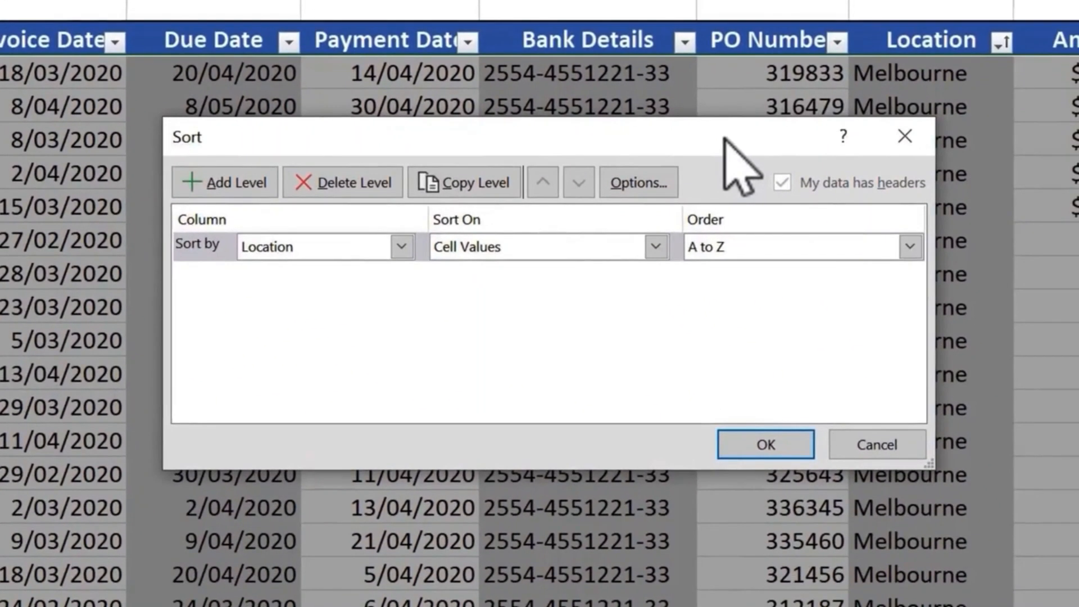
pyautogui.click(236, 183)
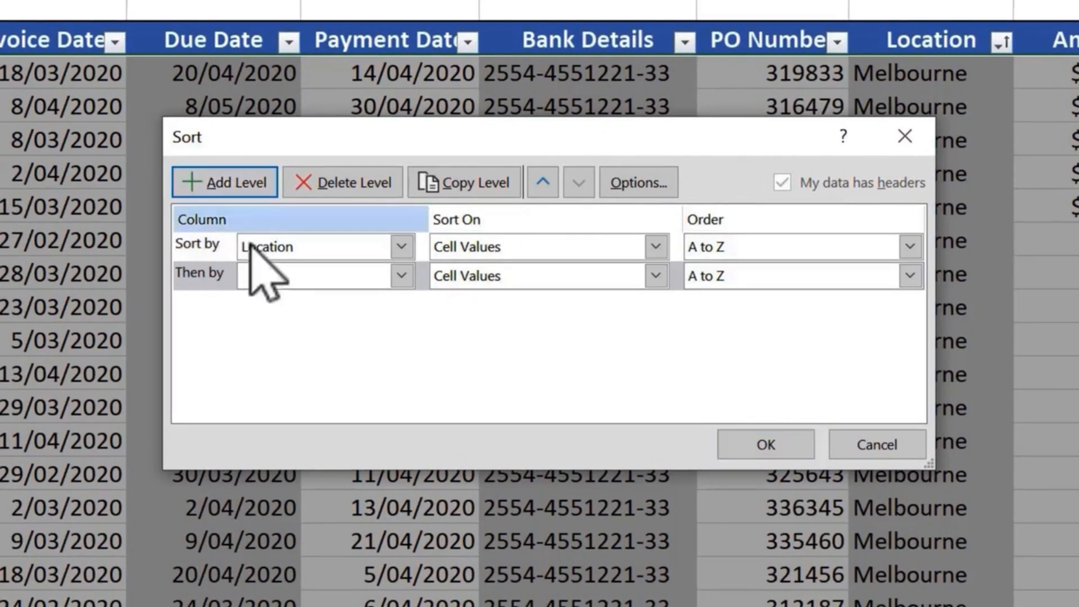
pyautogui.click(404, 280)
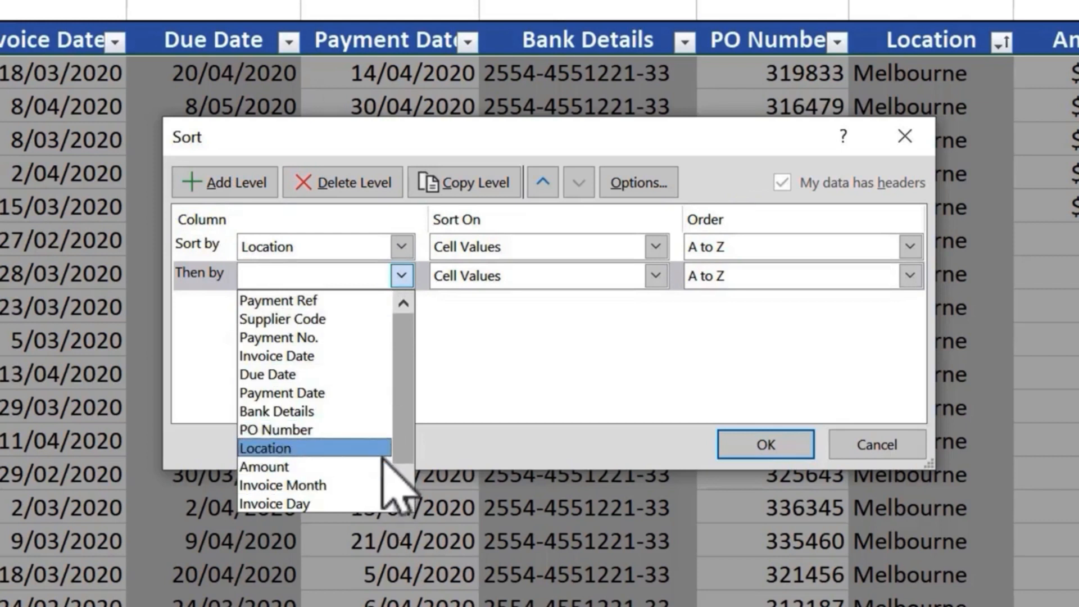
pyautogui.click(308, 355)
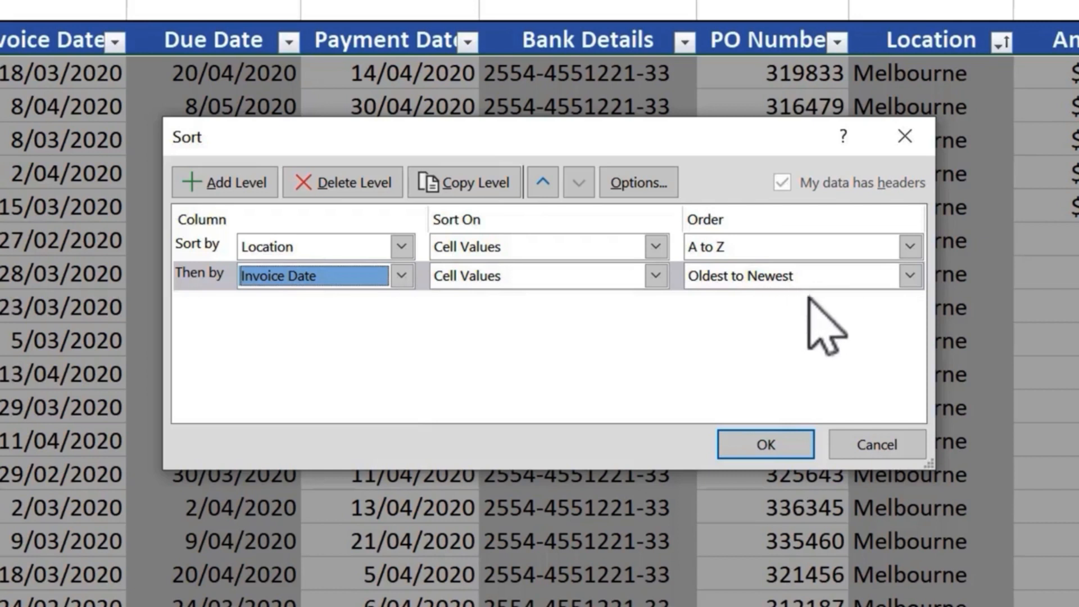
pyautogui.click(782, 448)
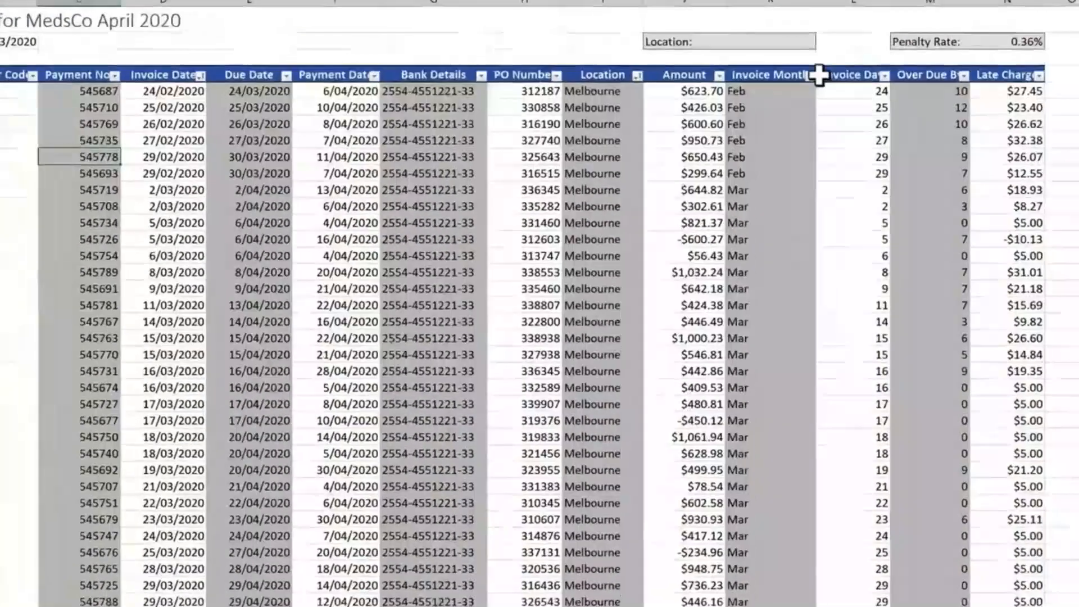
# Filter the Invoice Month column to show only Feb, and clear that filter again.
pyautogui.click(811, 75)
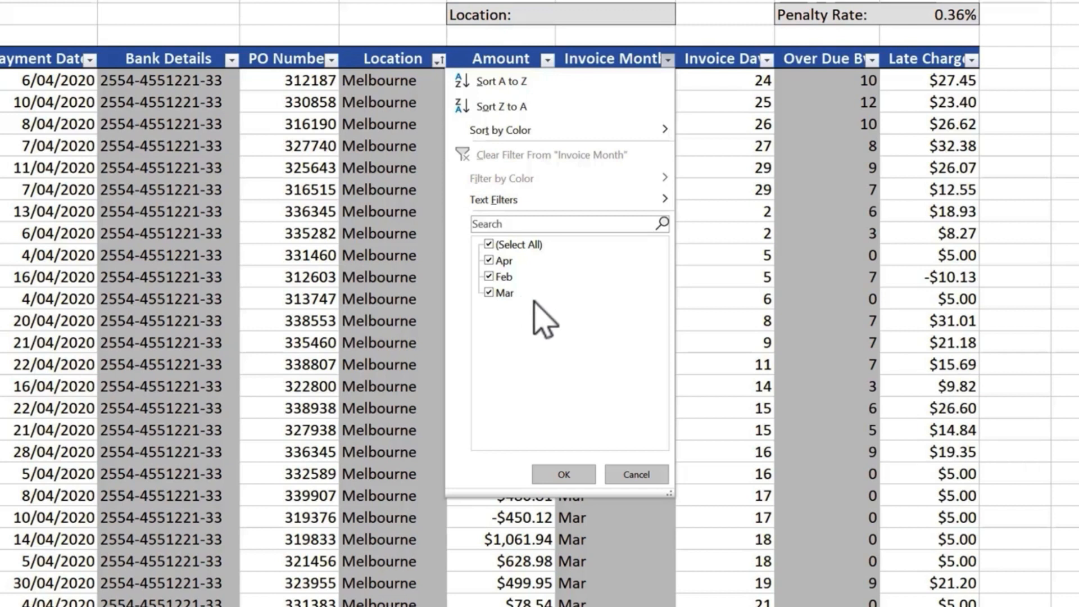
pyautogui.click(489, 244)
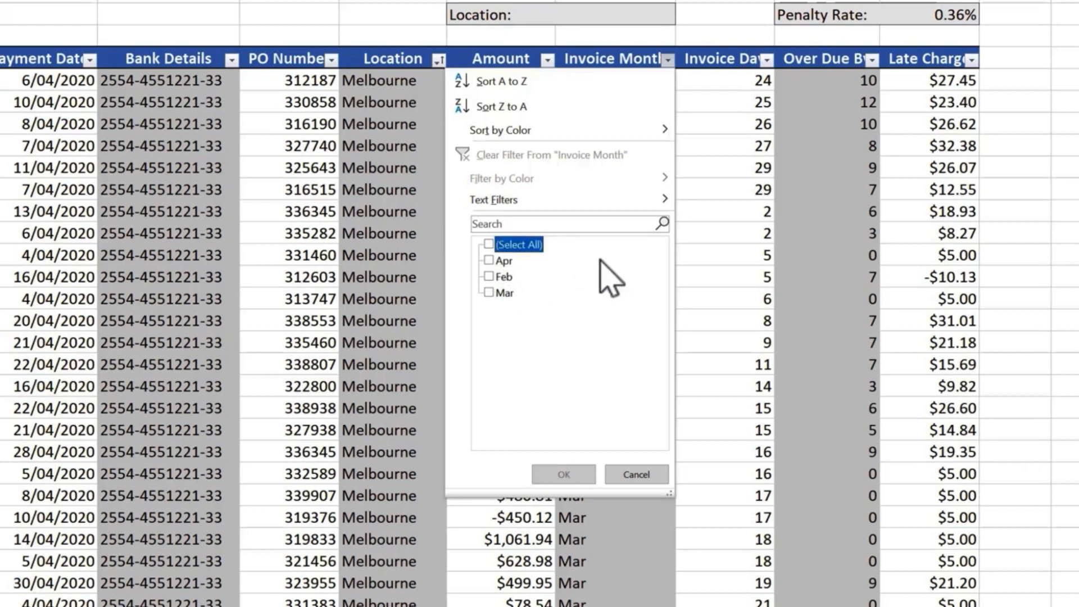
pyautogui.click(490, 277)
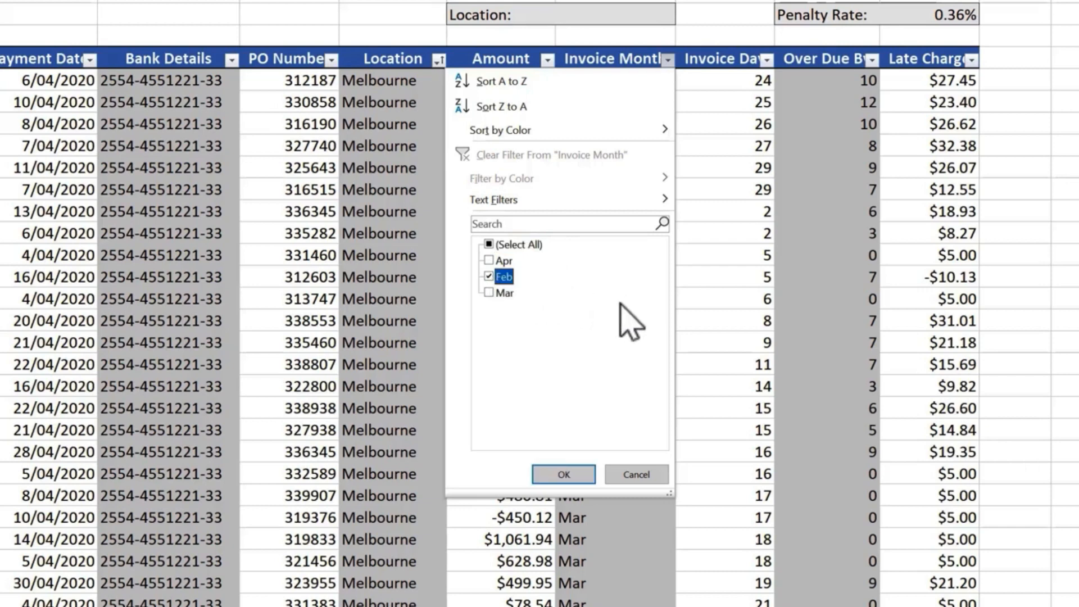
pyautogui.click(566, 475)
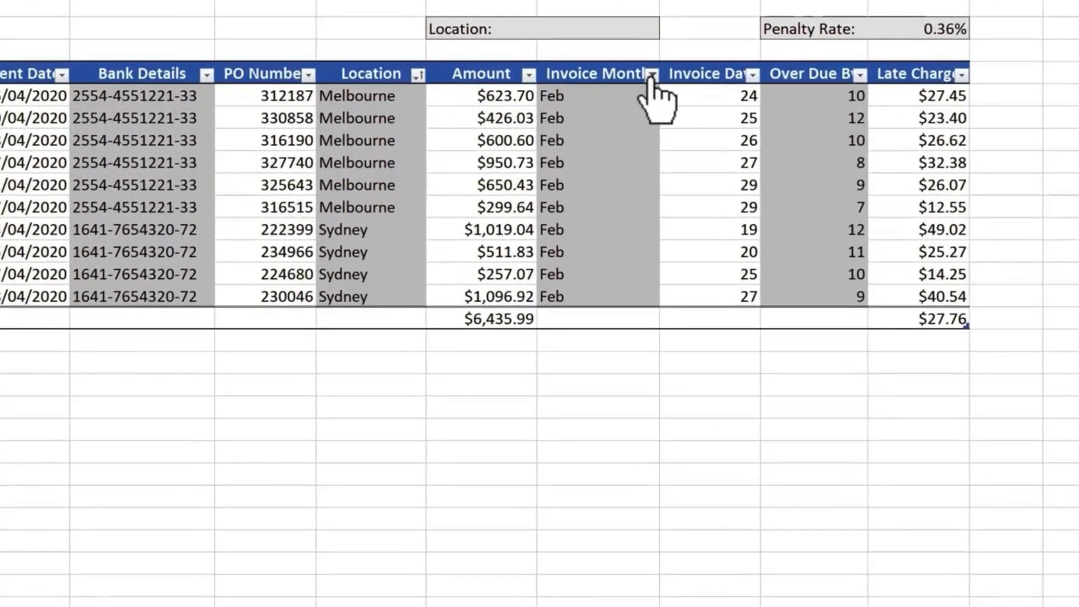
pyautogui.click(651, 76)
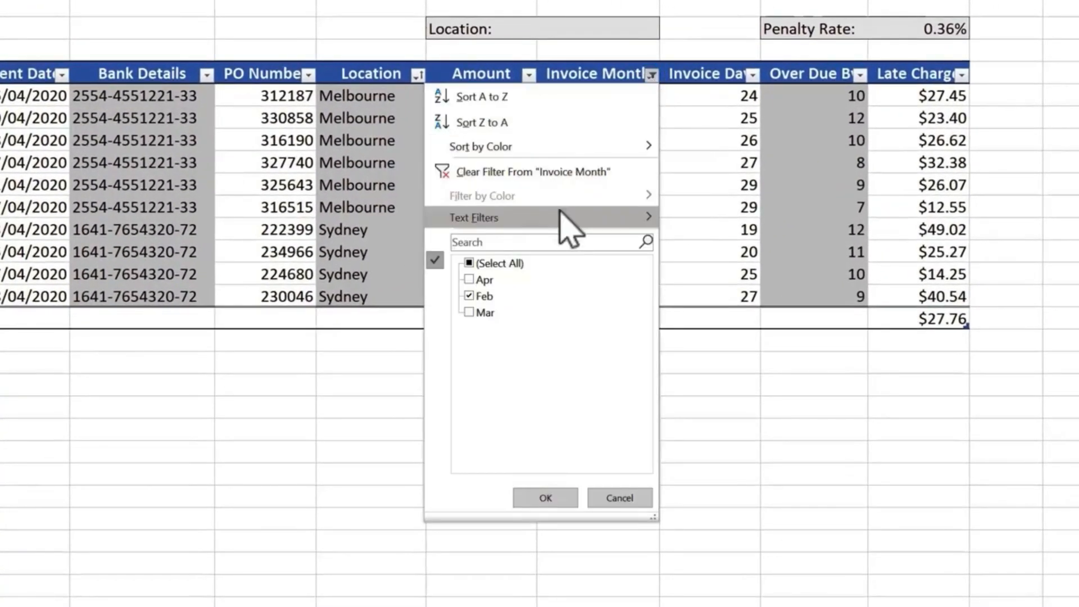
pyautogui.click(523, 172)
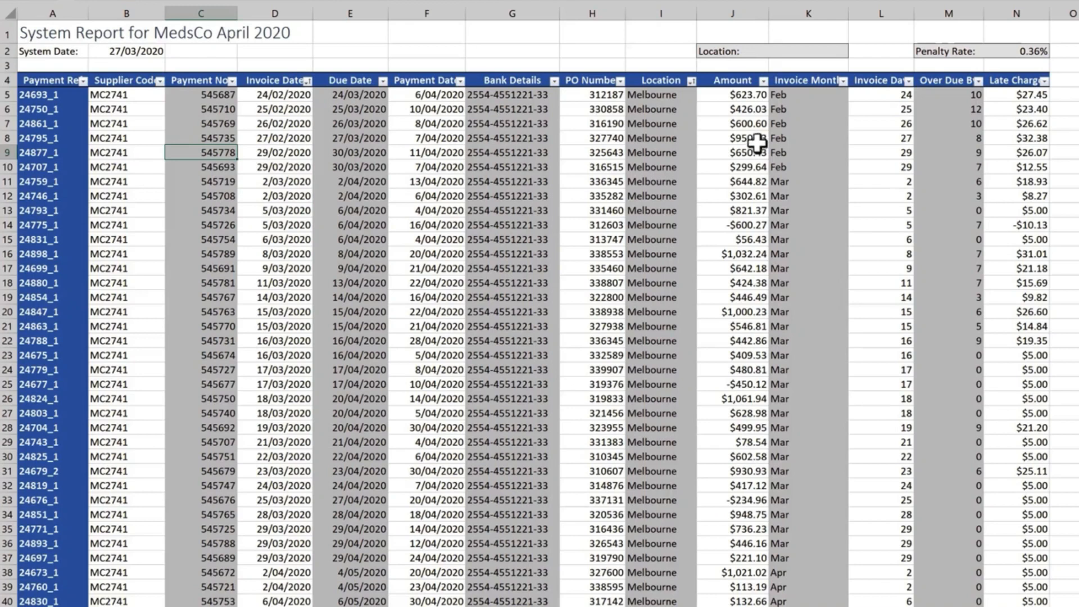
# Filter the Invoice Month column to show only Mar.
pyautogui.click(844, 81)
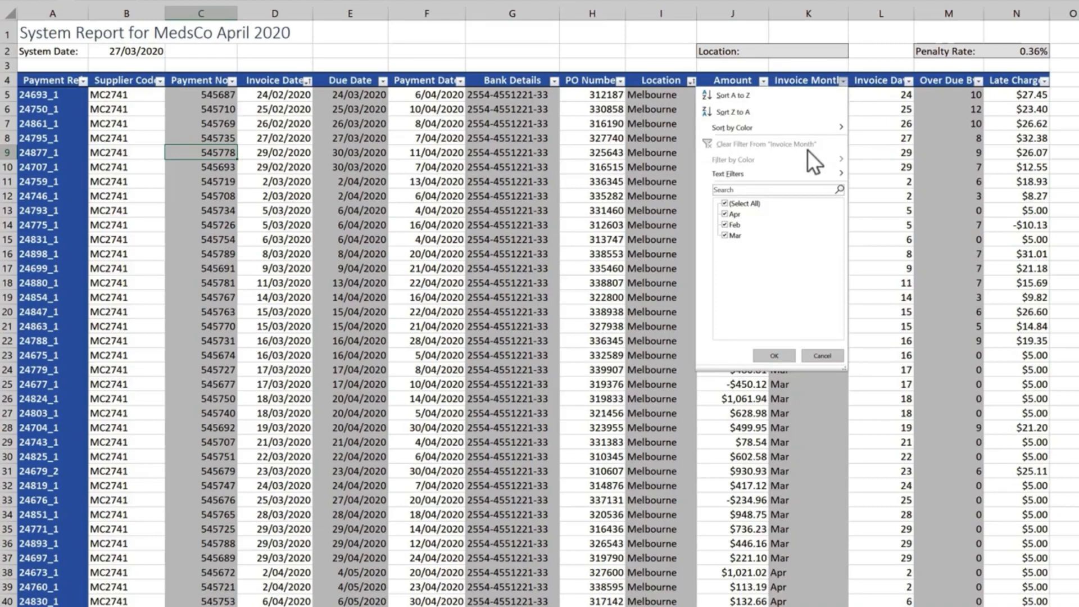
pyautogui.click(725, 203)
pyautogui.click(724, 235)
pyautogui.click(774, 351)
pyautogui.scroll(-2, 773, 357)
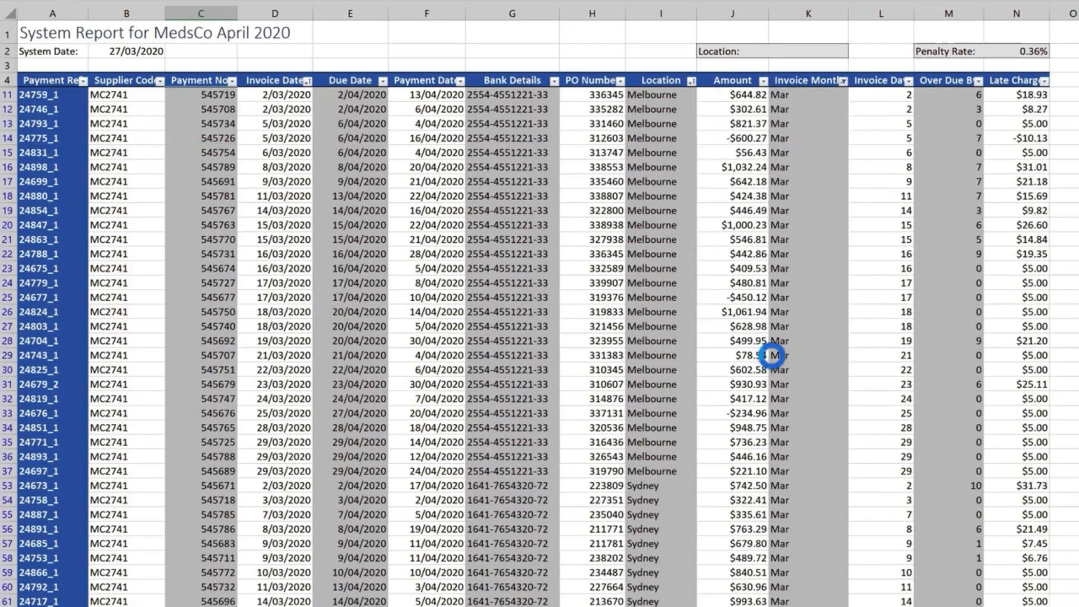
# Filter the Amount column to show only values greater than 1000.
pyautogui.click(763, 81)
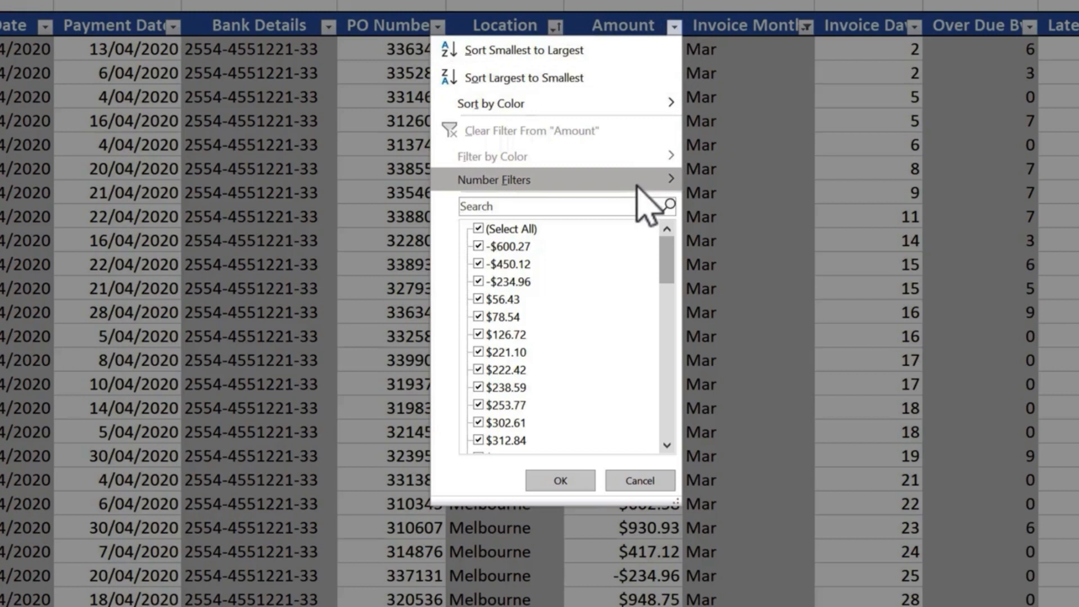
pyautogui.moveTo(638, 188)
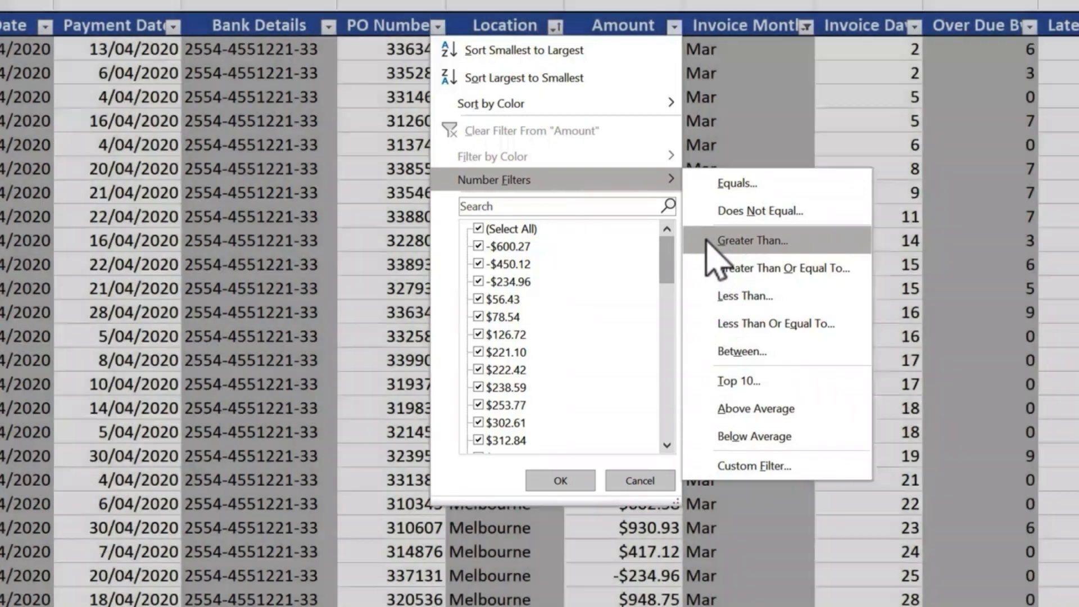
pyautogui.click(707, 240)
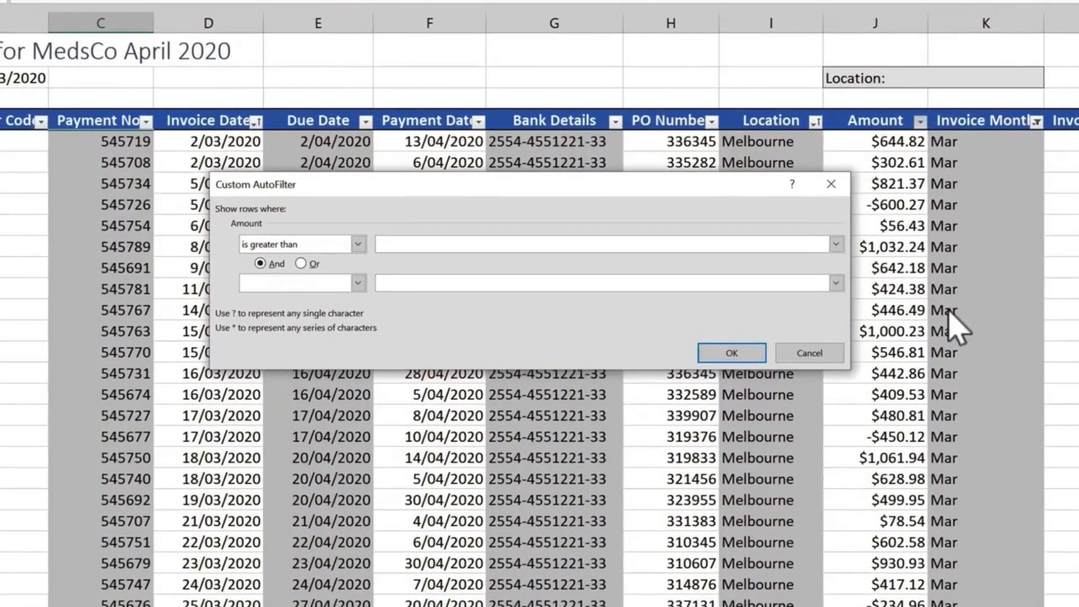
pyautogui.write('1000')
pyautogui.click(756, 353)
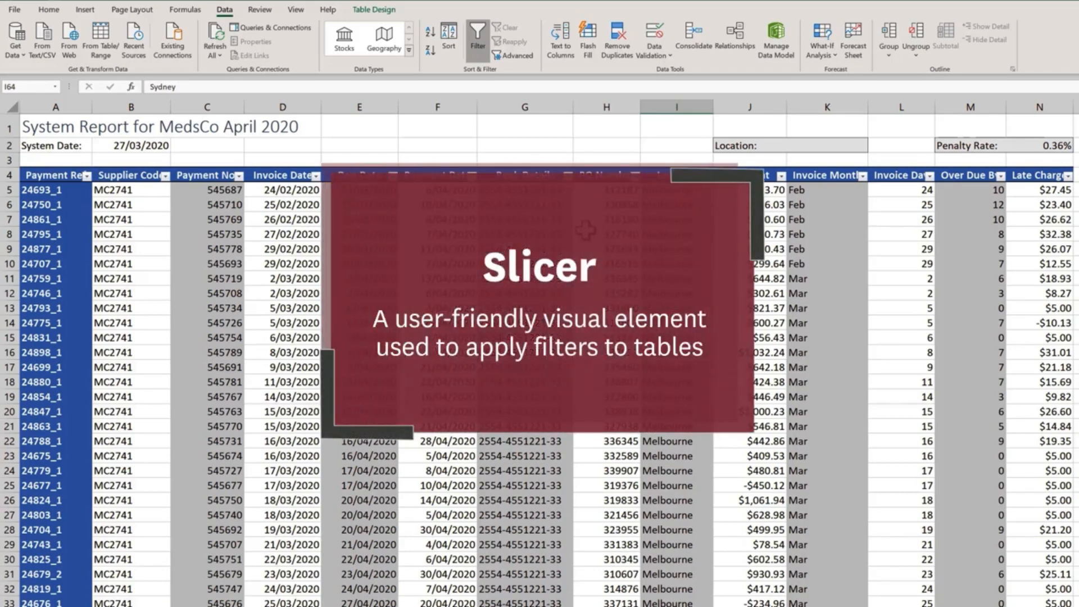
# Insert slicers for the Location and Invoice Month fields of the invoice table.
pyautogui.click(585, 229)
pyautogui.click(389, 9)
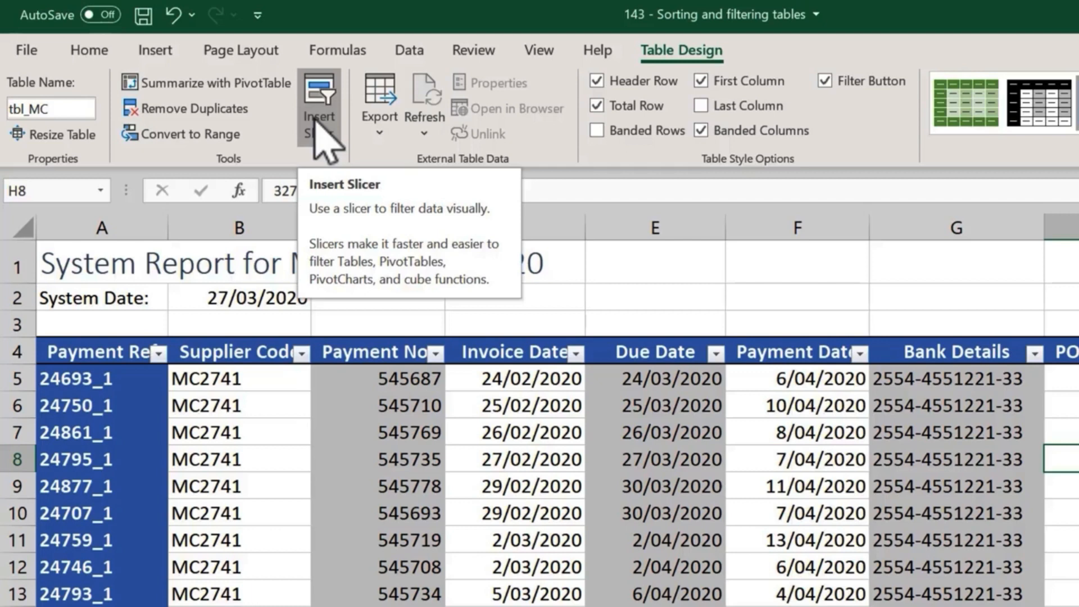
pyautogui.click(315, 118)
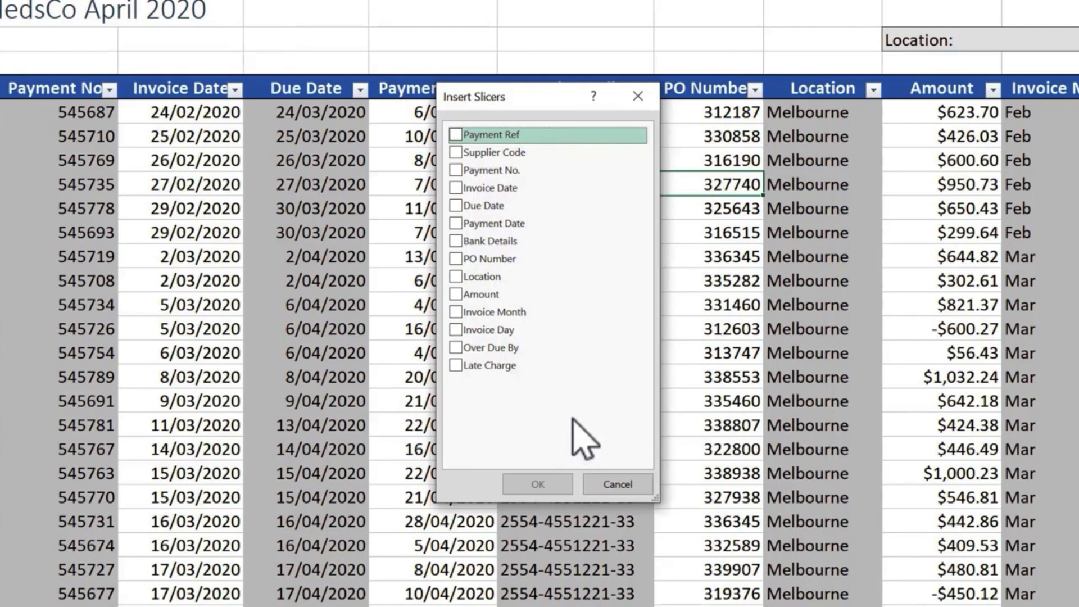
pyautogui.click(455, 277)
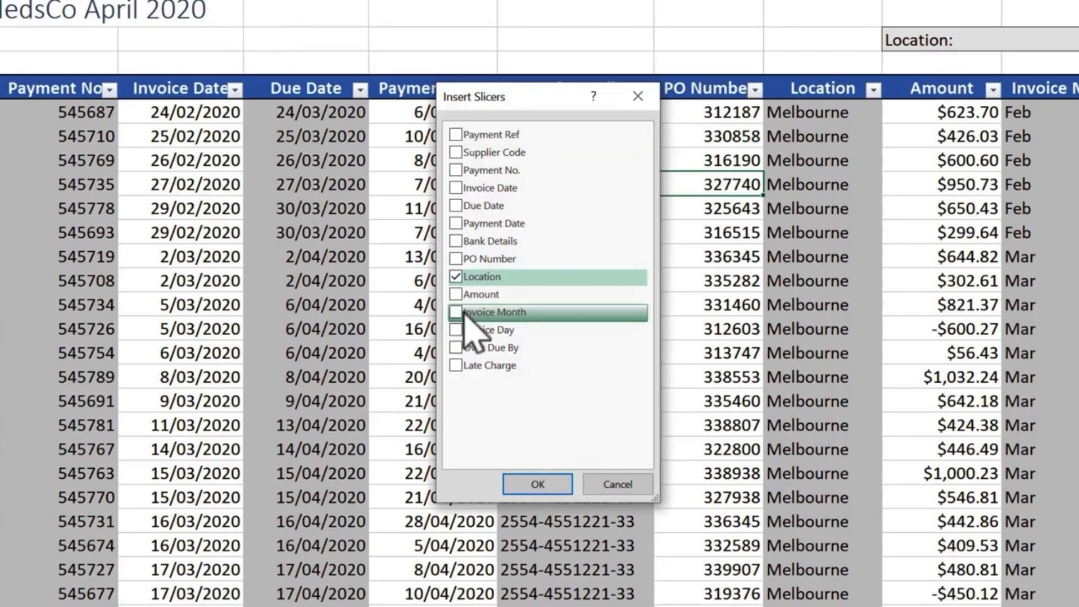
pyautogui.click(464, 315)
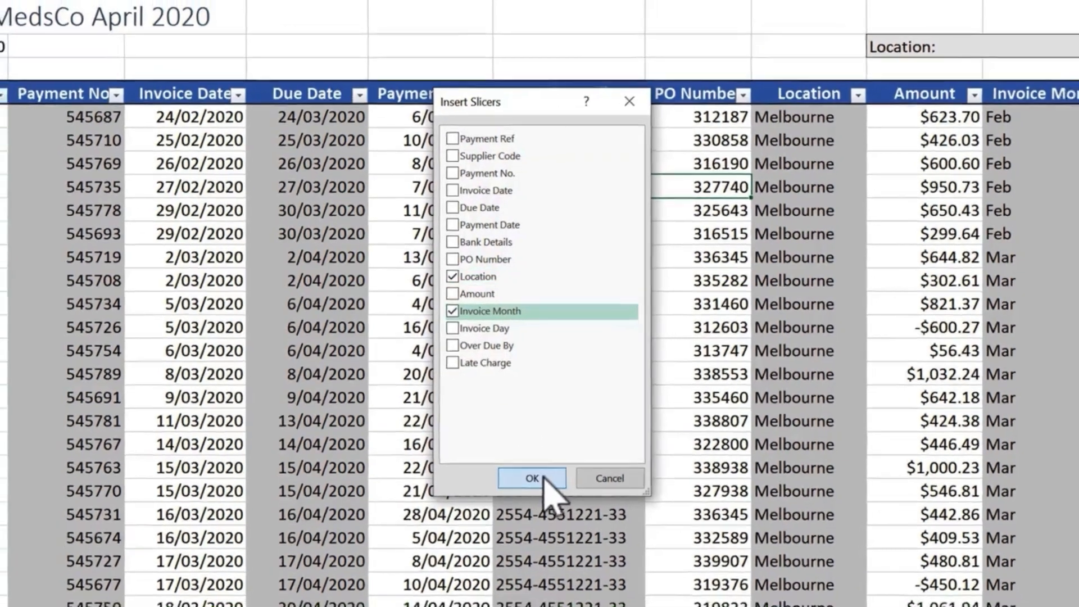
pyautogui.click(532, 478)
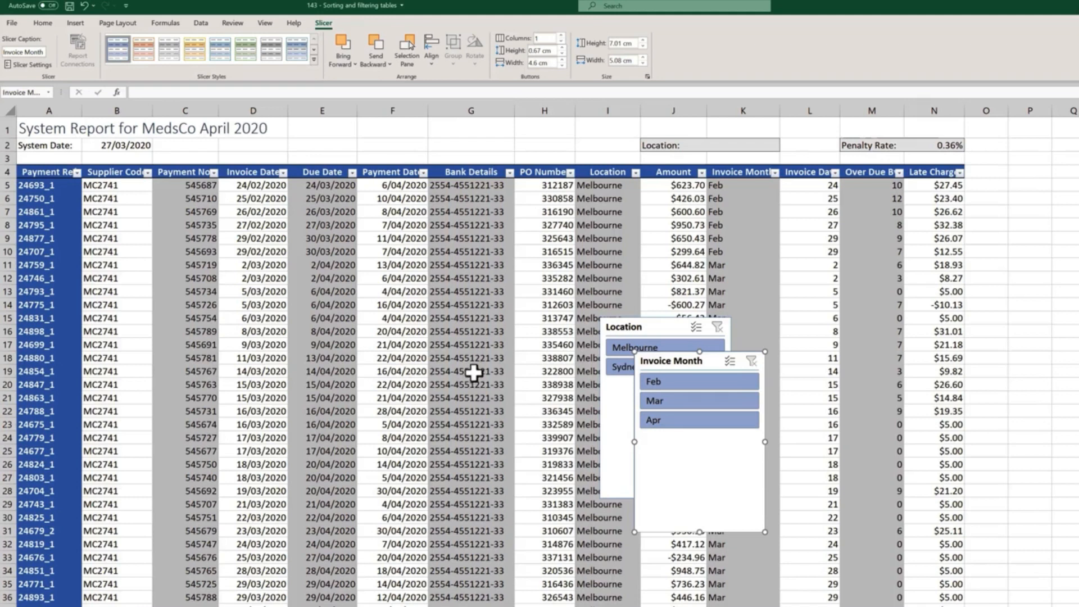
# Resize the Location and Invoice Month slicers together to 5 cm high and slightly more than 3.55 cm wide.
pyautogui.keyDown('ctrl'); pyautogui.click(653, 331); pyautogui.keyUp('ctrl')
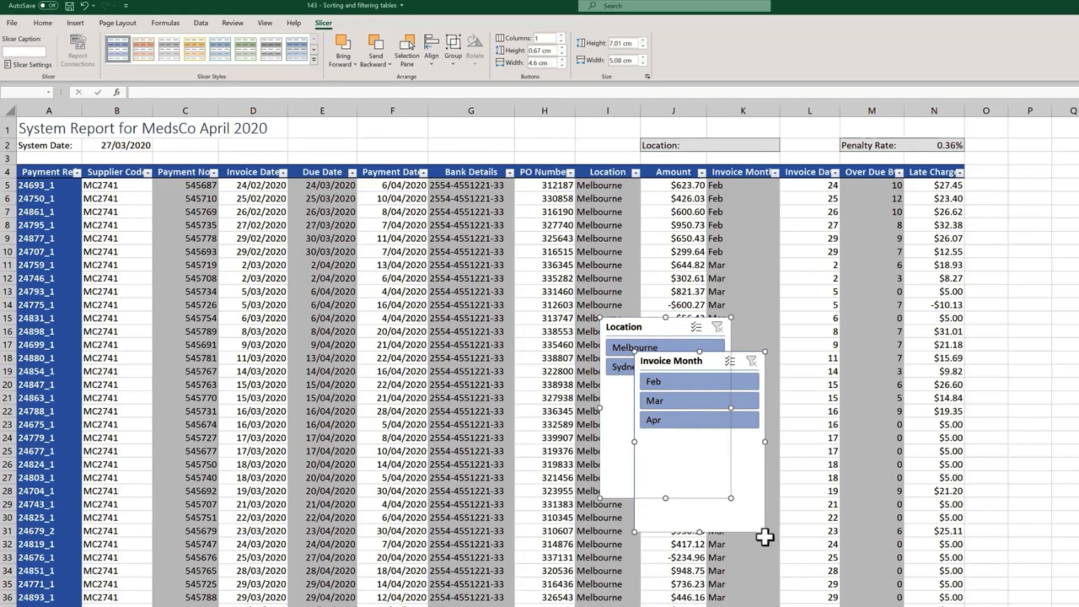
pyautogui.moveTo(765, 537); pyautogui.dragTo(725, 478)
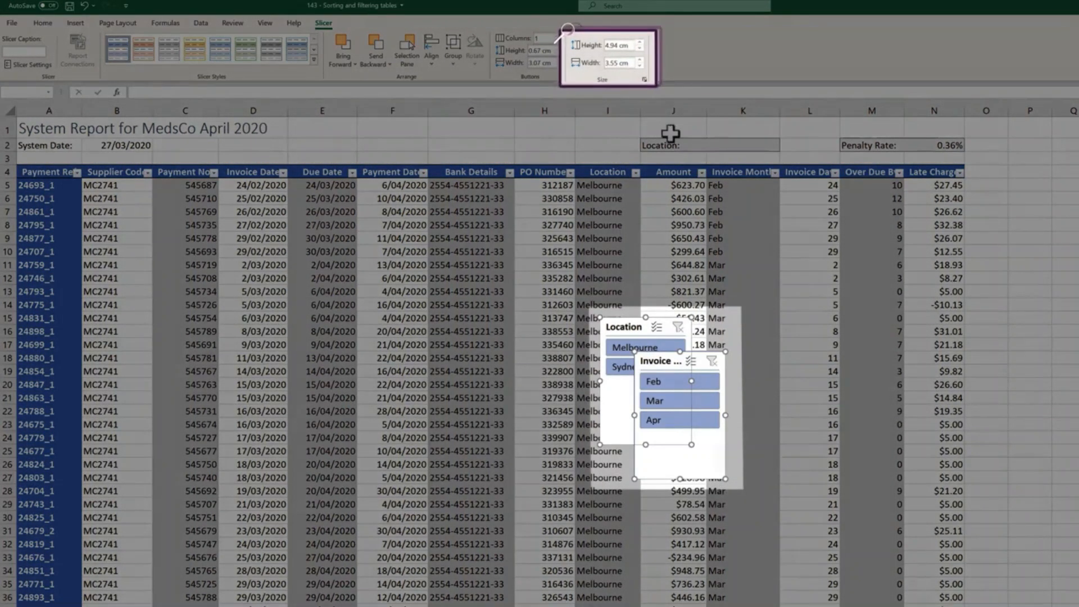
pyautogui.click(643, 46)
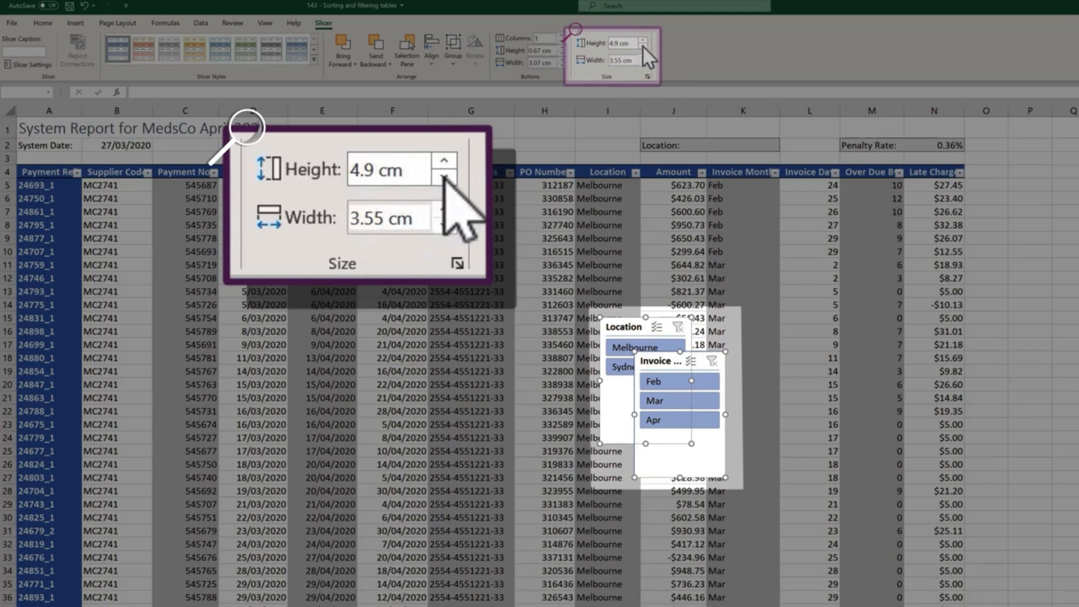
pyautogui.click(642, 40)
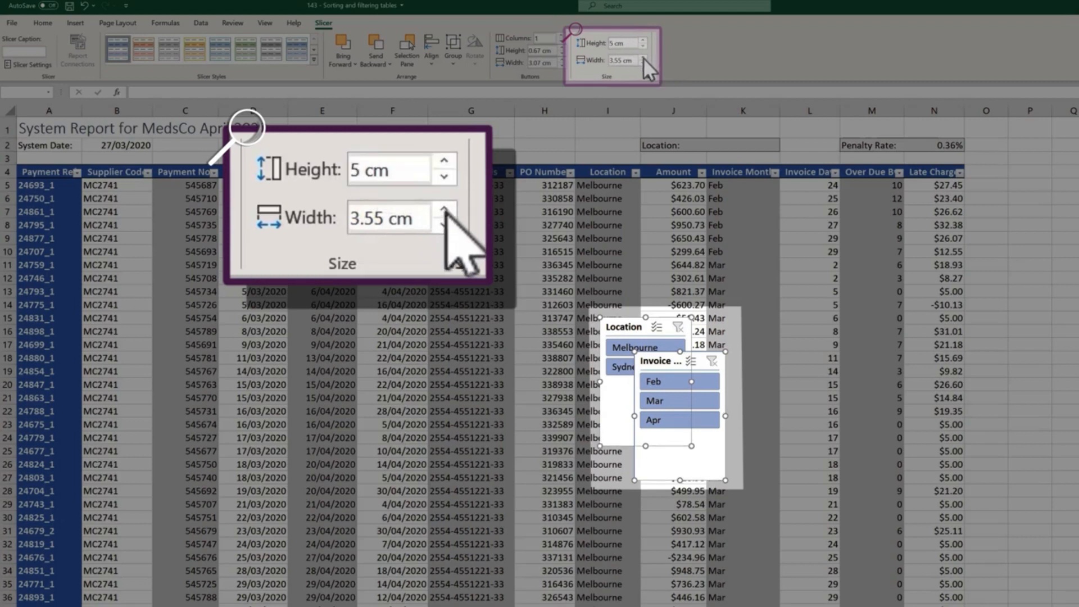
pyautogui.click(642, 57)
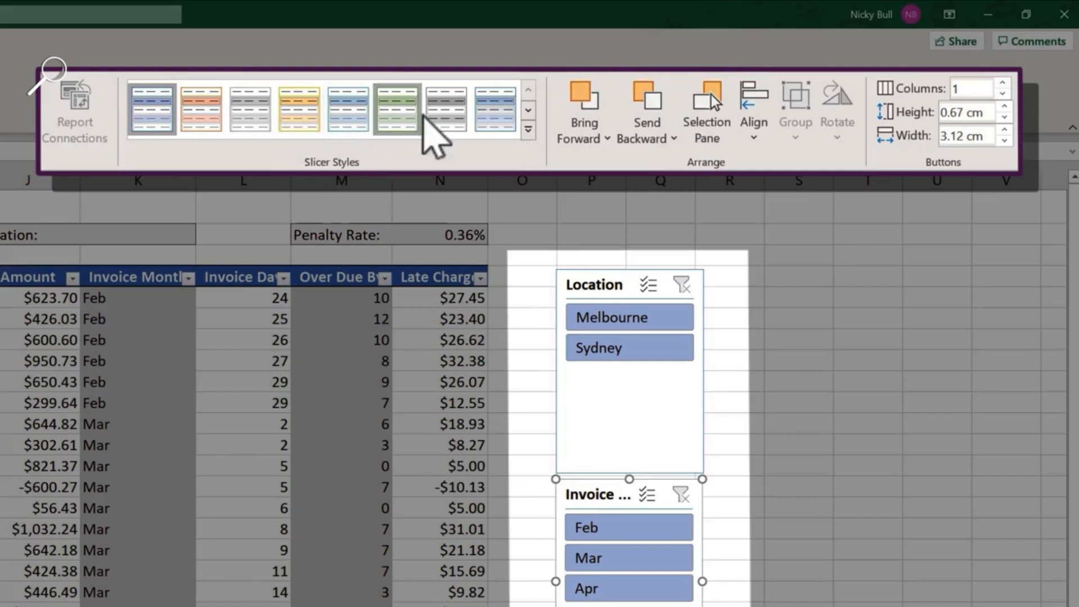
# Apply a dark blue style to the Invoice Month slicer and a dark green style to the Location slicer.
pyautogui.click(529, 130)
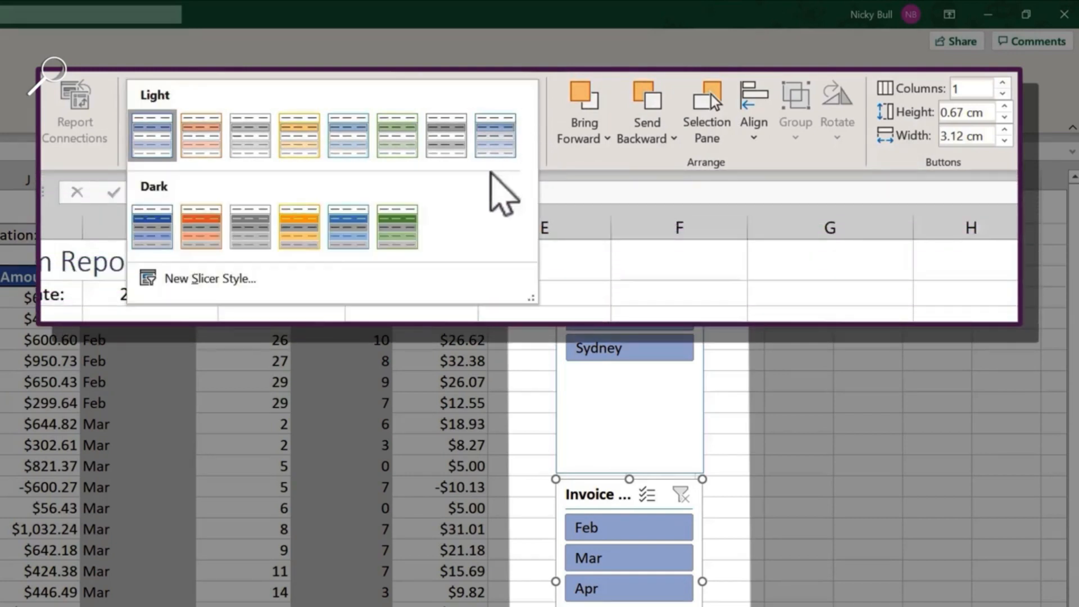
pyautogui.click(153, 228)
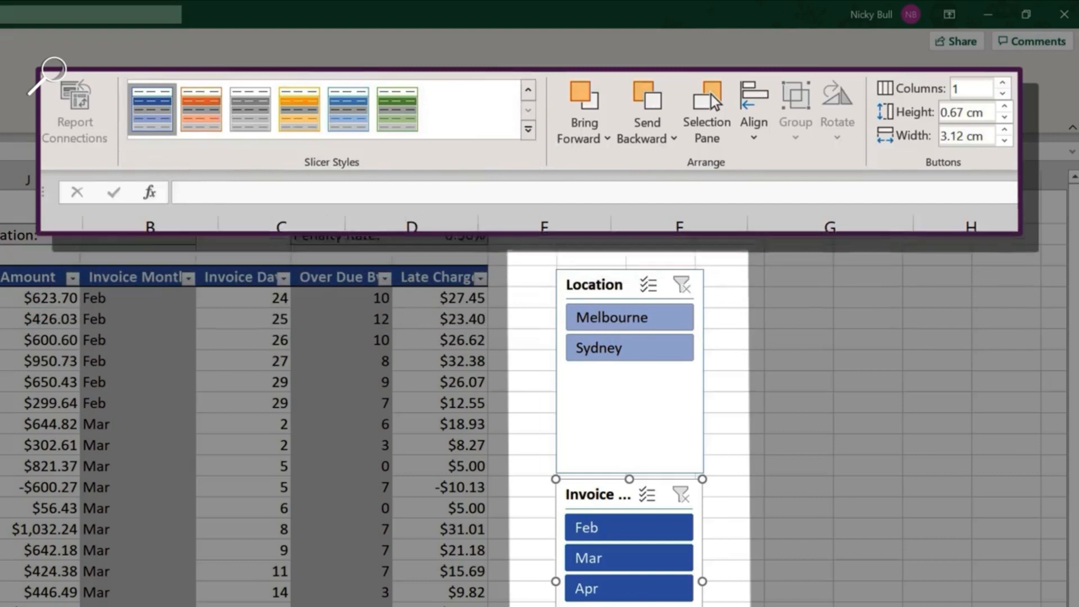
pyautogui.click(579, 280)
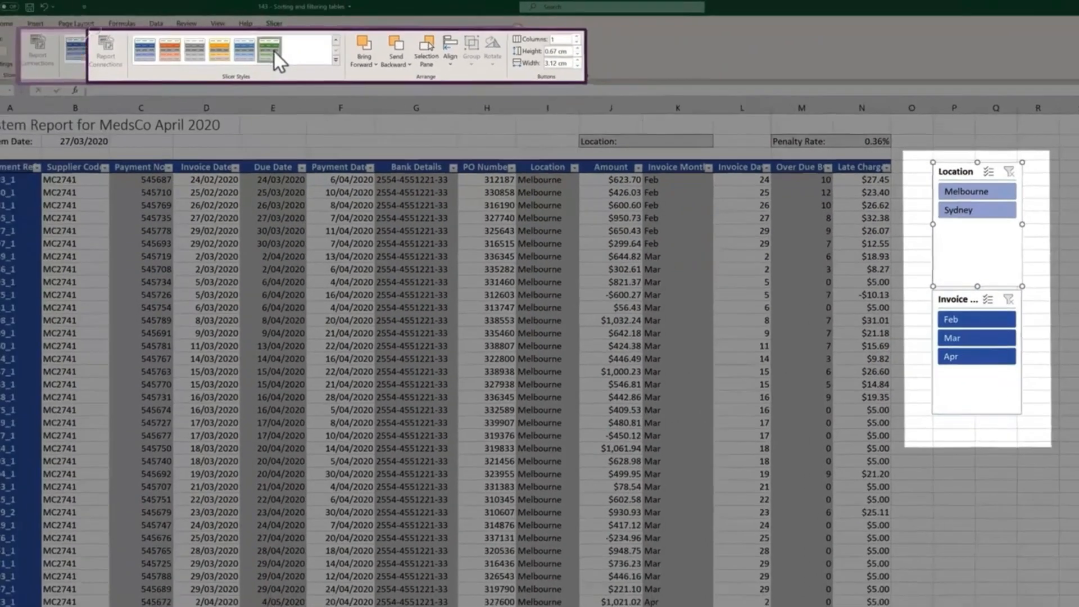
pyautogui.click(388, 109)
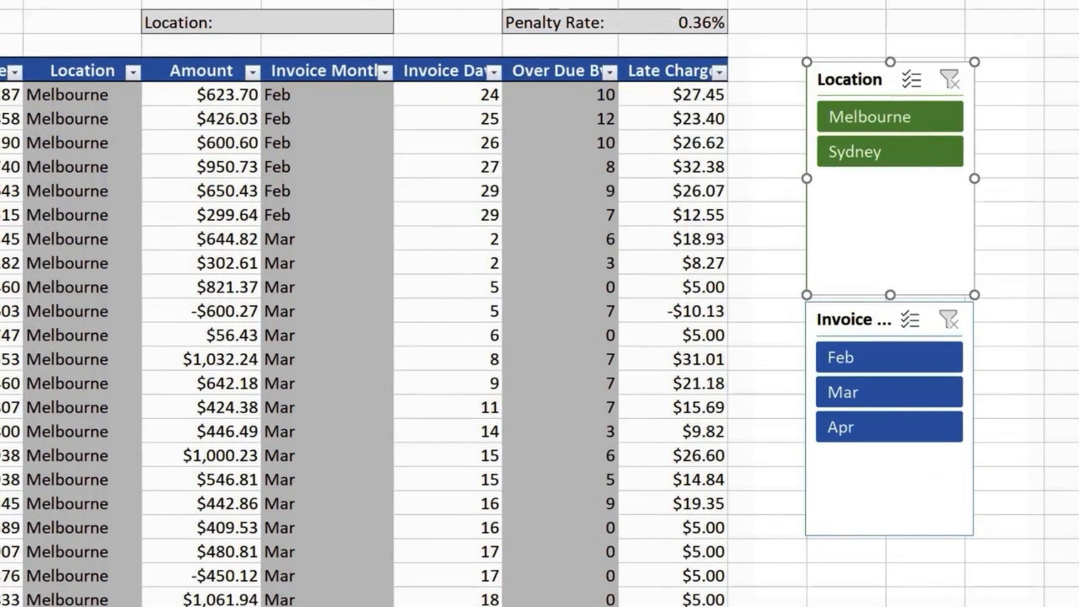
# Filter the table to Sydney invoices for Apr using the slicers, and clear both slicer filters.
pyautogui.click(861, 440)
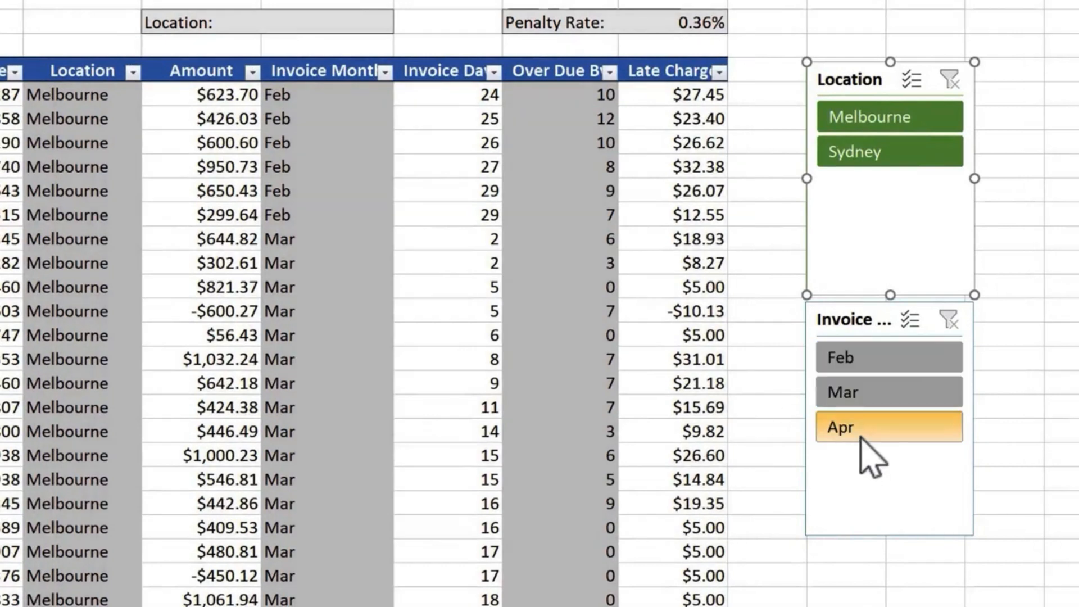
pyautogui.click(842, 158)
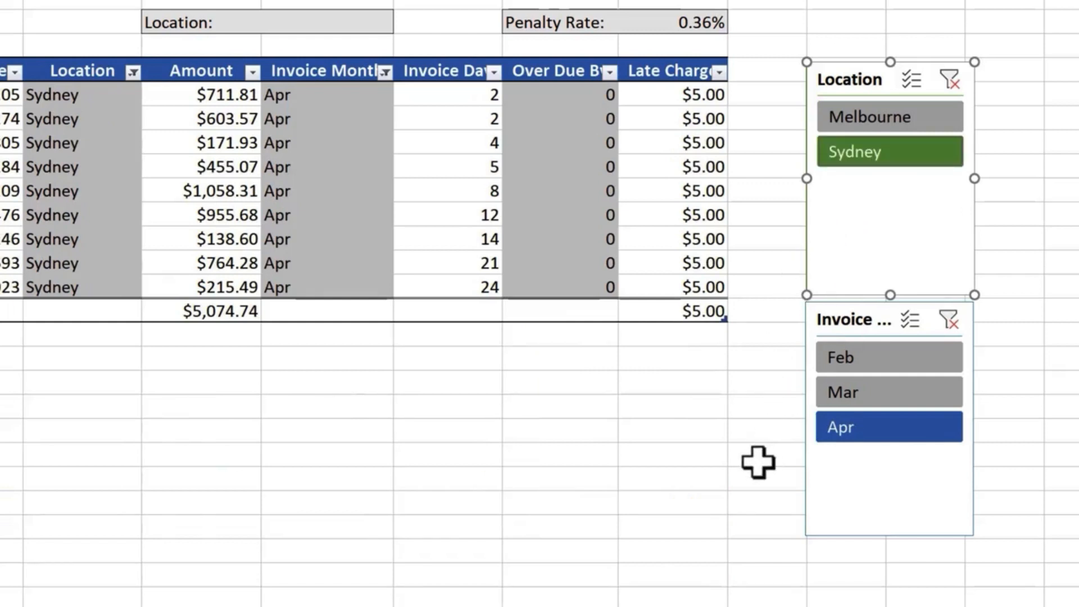
pyautogui.click(949, 320)
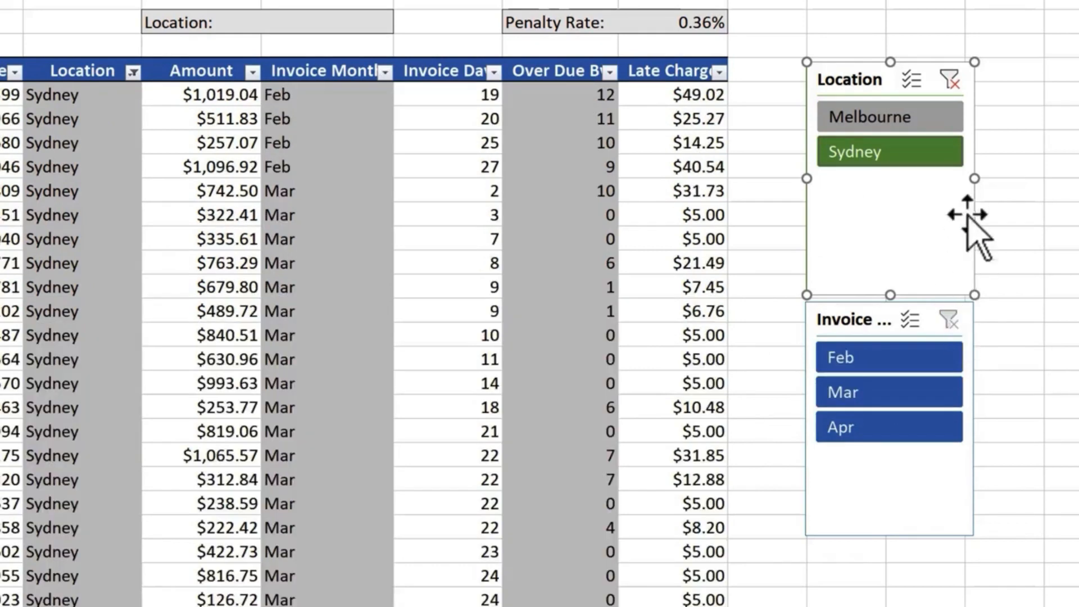
pyautogui.click(950, 78)
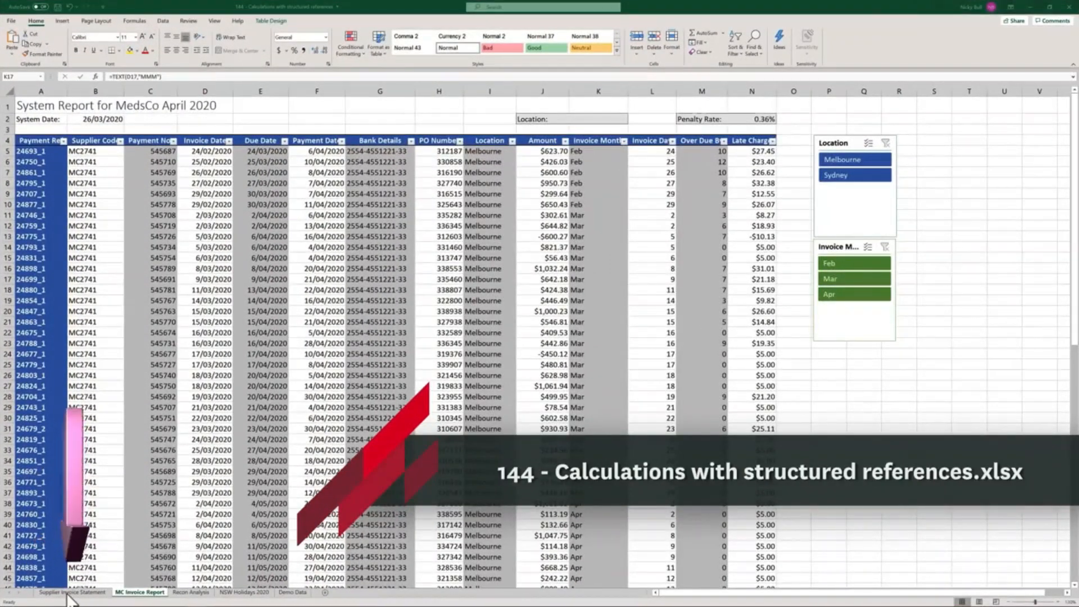
# On the Supplier Invoice Statement sheet, calculate Total Paid in column W with =SUM(tbl_Supplier[$ Amount]).
pyautogui.click(67, 596)
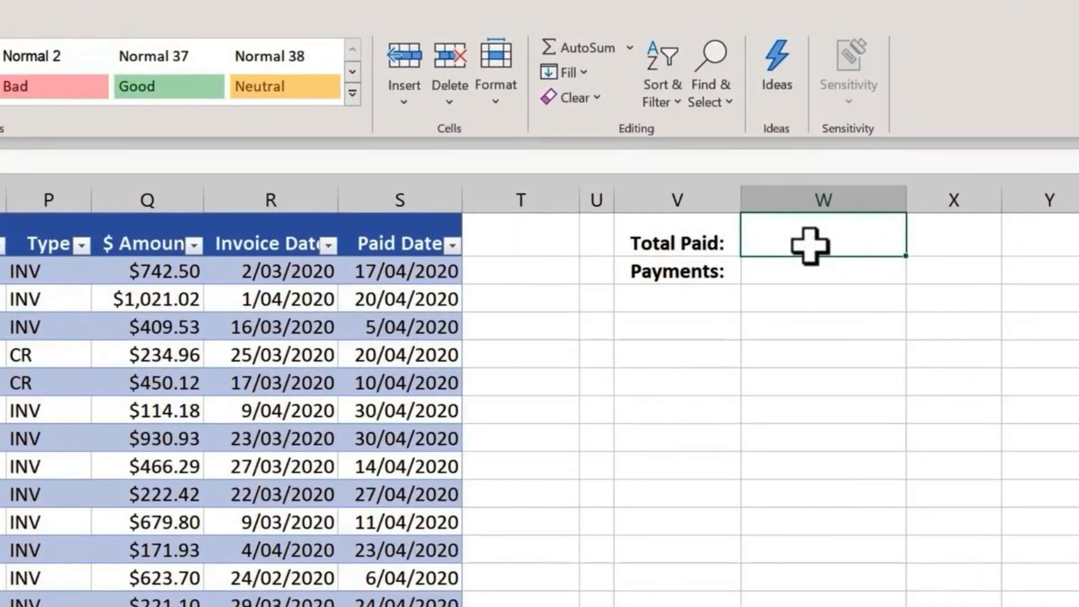
pyautogui.write('=sum')
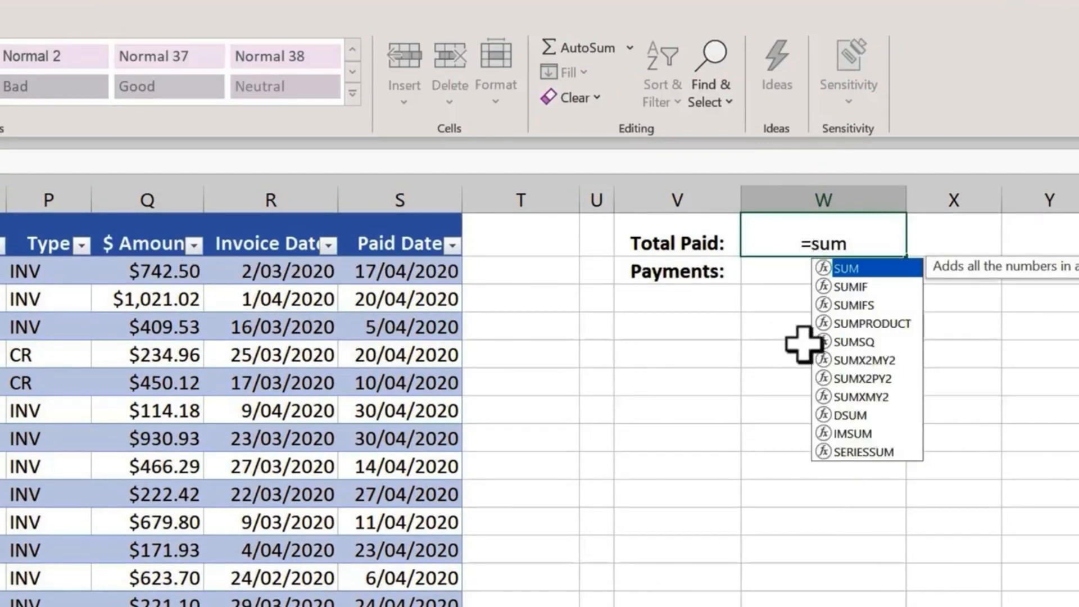
pyautogui.press('Tab')
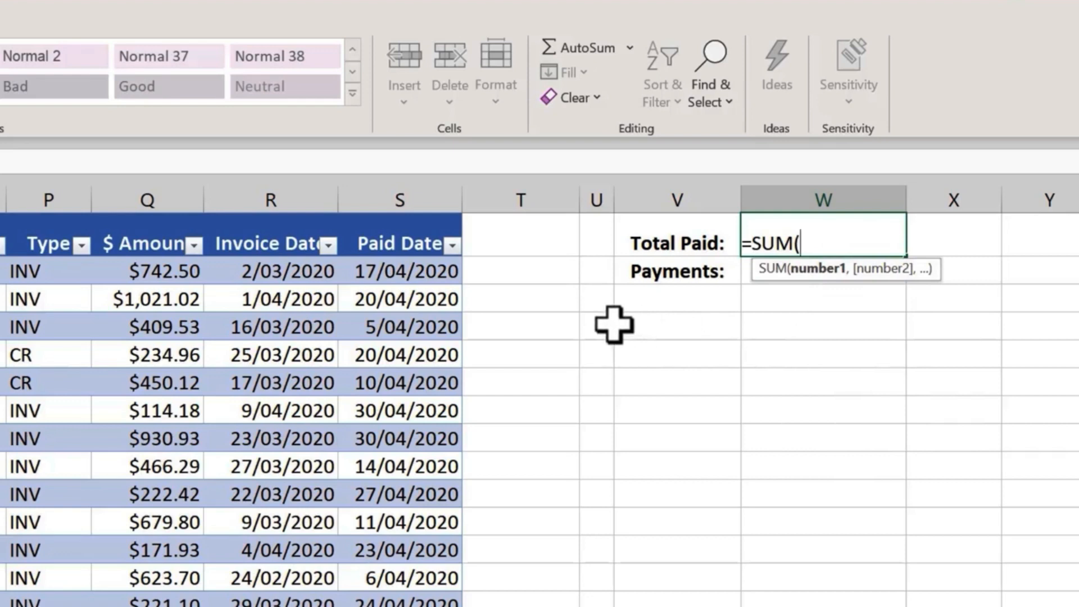
pyautogui.click(141, 221)
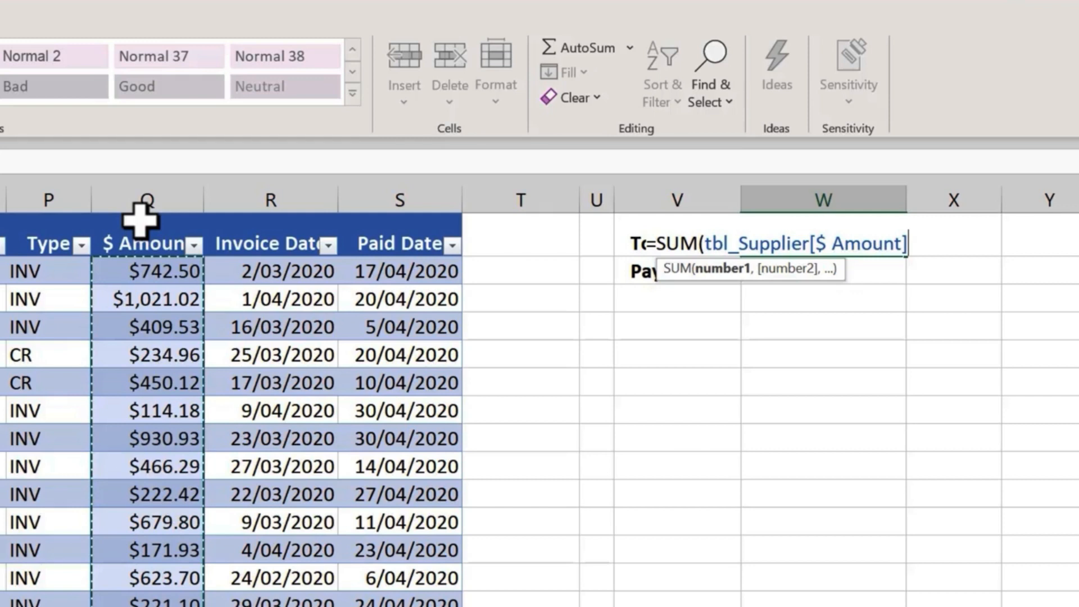
pyautogui.press('Return')
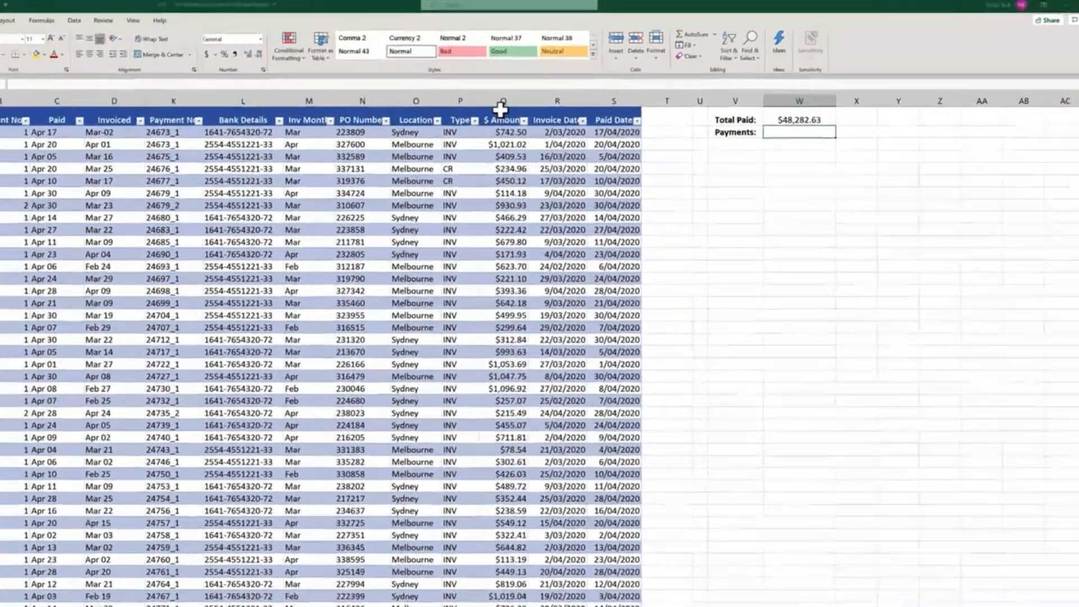
# Count the payments in the column W cell beside the Payments label with =ROWS(tbl_Supplier).
pyautogui.write('=row')
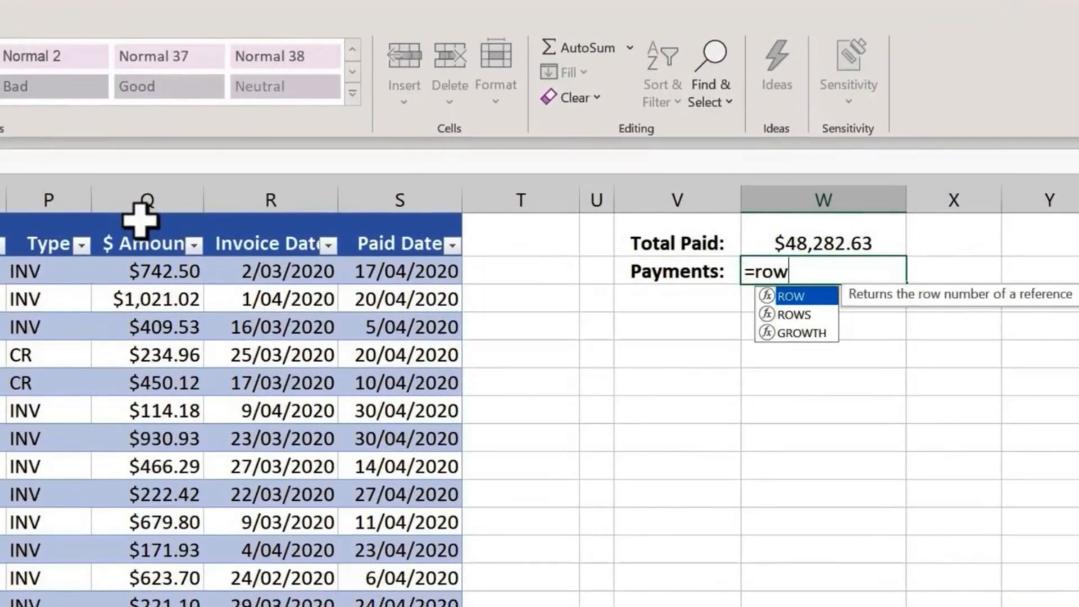
pyautogui.press('Down')
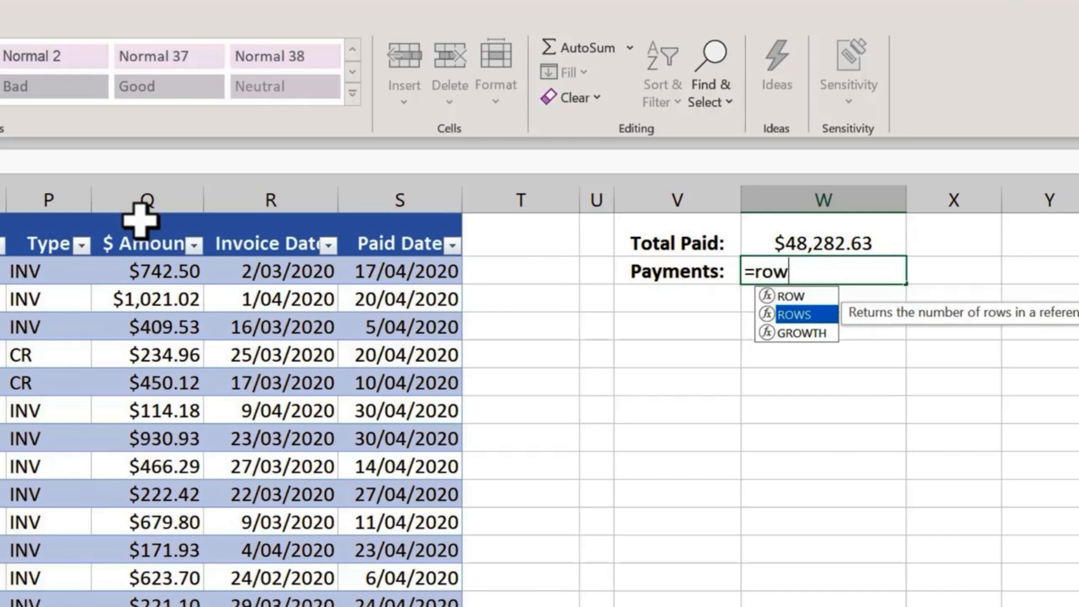
pyautogui.press('Tab')
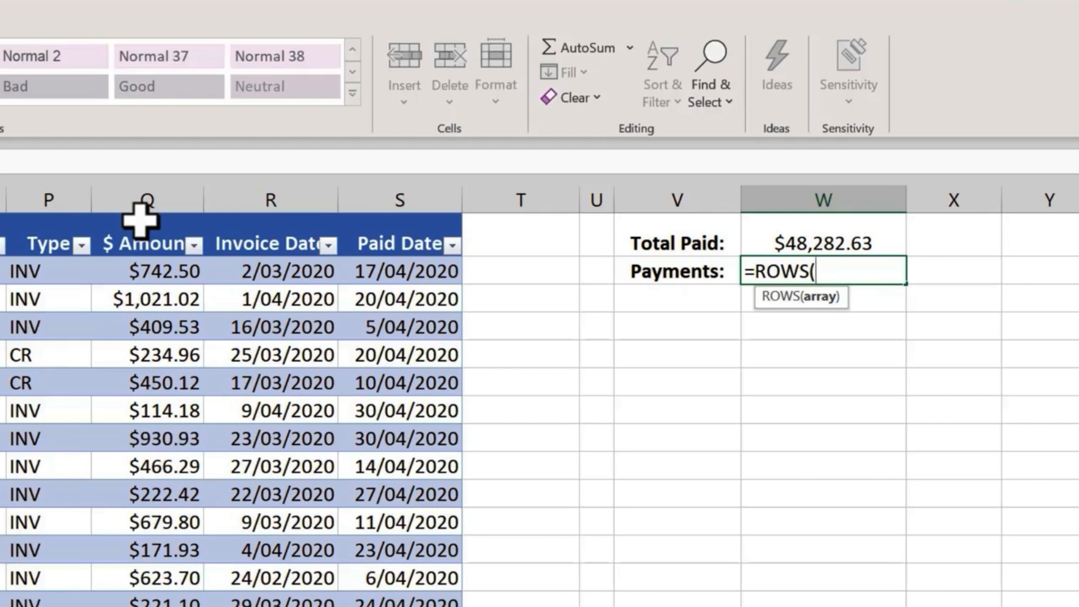
pyautogui.write('tb')
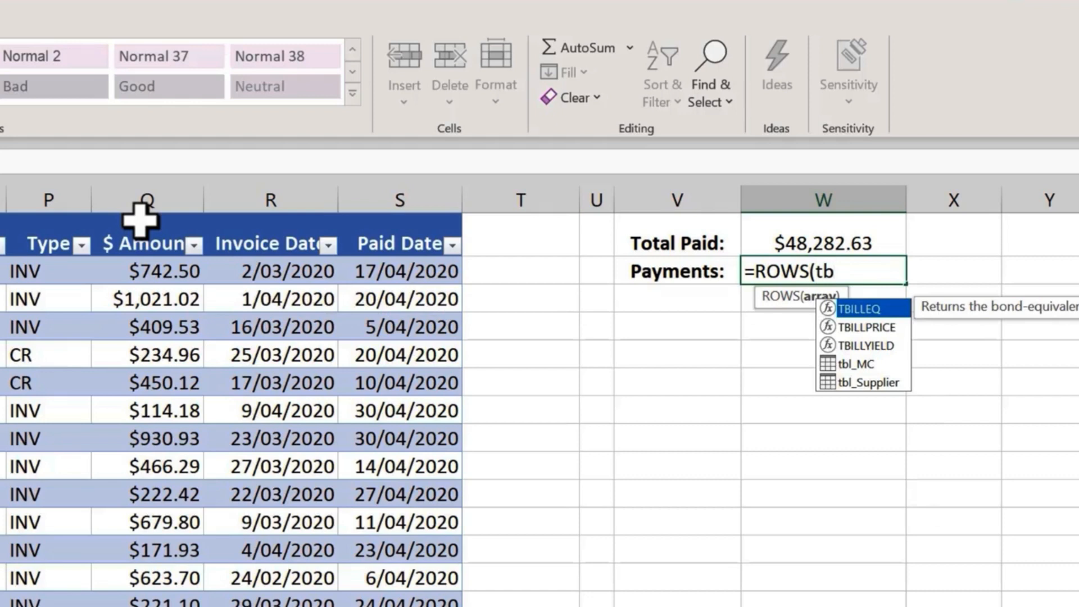
pyautogui.press('Down')
pyautogui.press('Down')
pyautogui.press('Down')
pyautogui.press('Down')
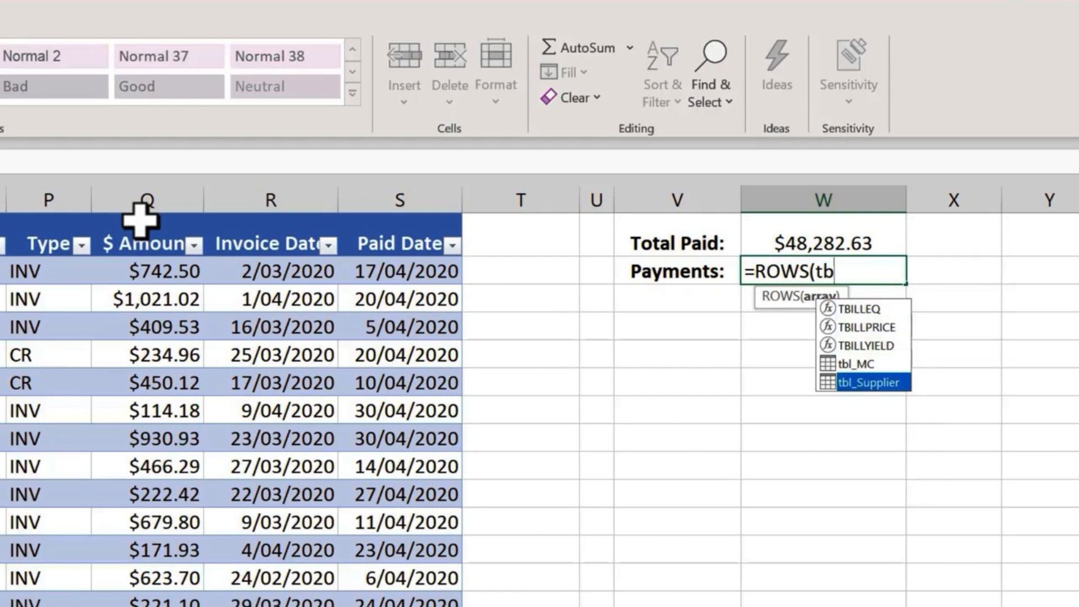
pyautogui.press('Tab')
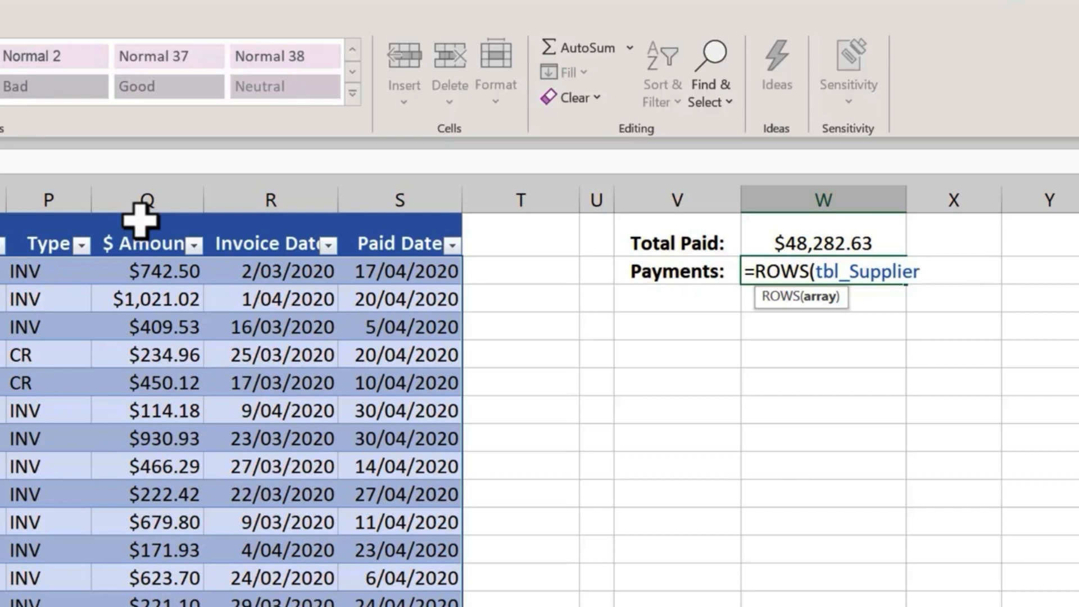
pyautogui.press('Return')
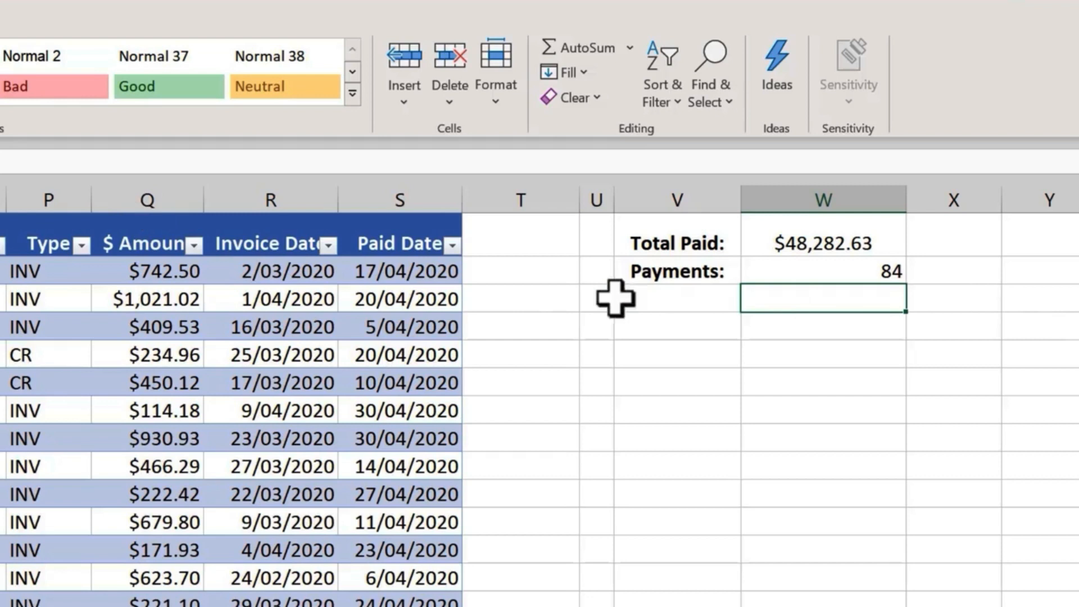
# Add a calculated column in column T, beside Paid Date, with the formula =[@[Paid Date]]-[@[Invoice Date]].
pyautogui.click(515, 275)
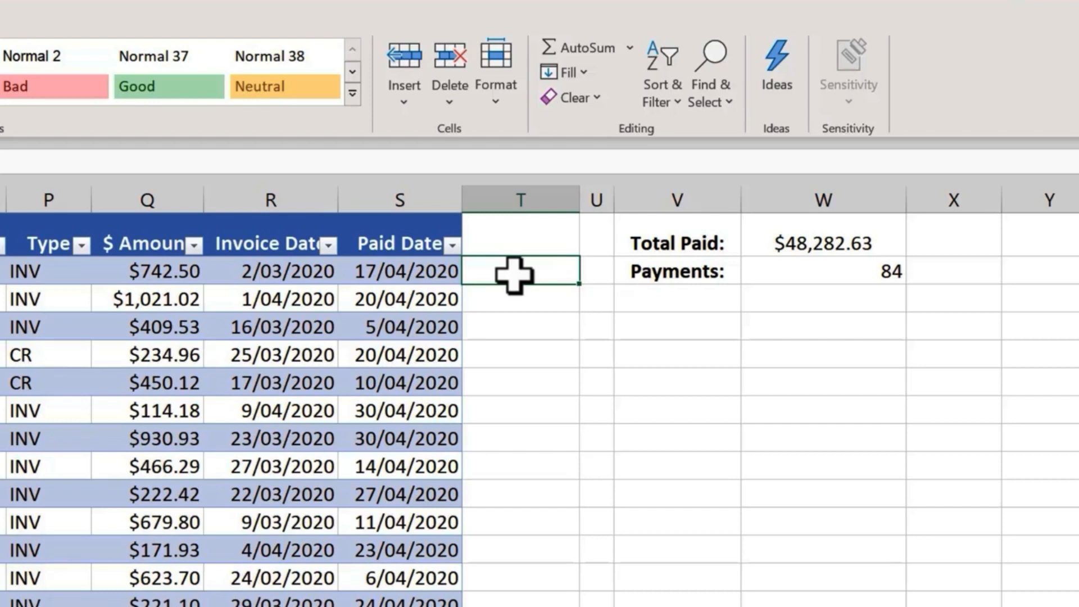
pyautogui.write('=')
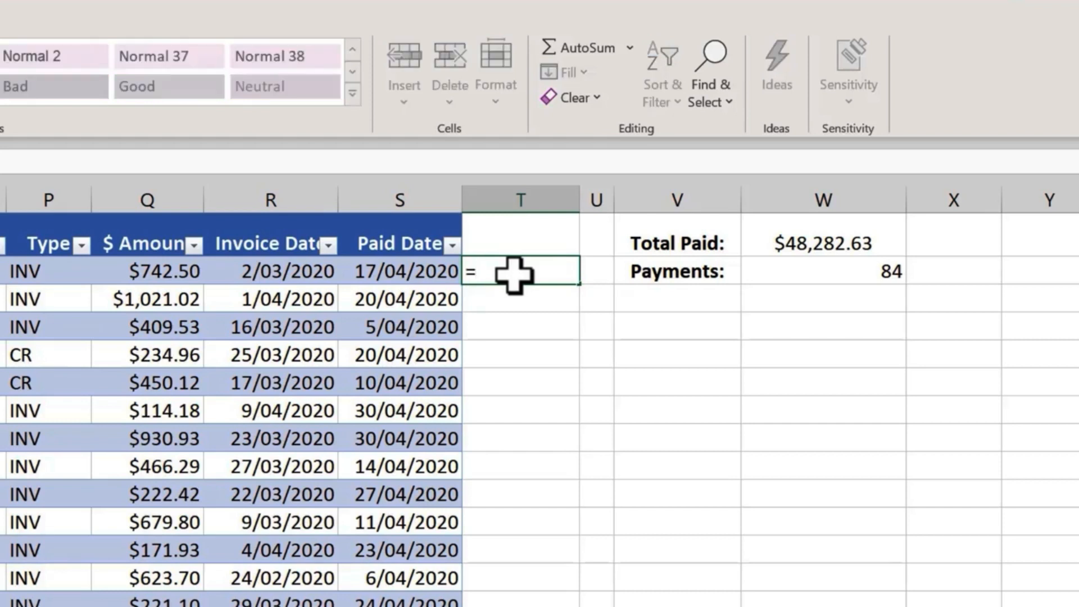
pyautogui.click(429, 271)
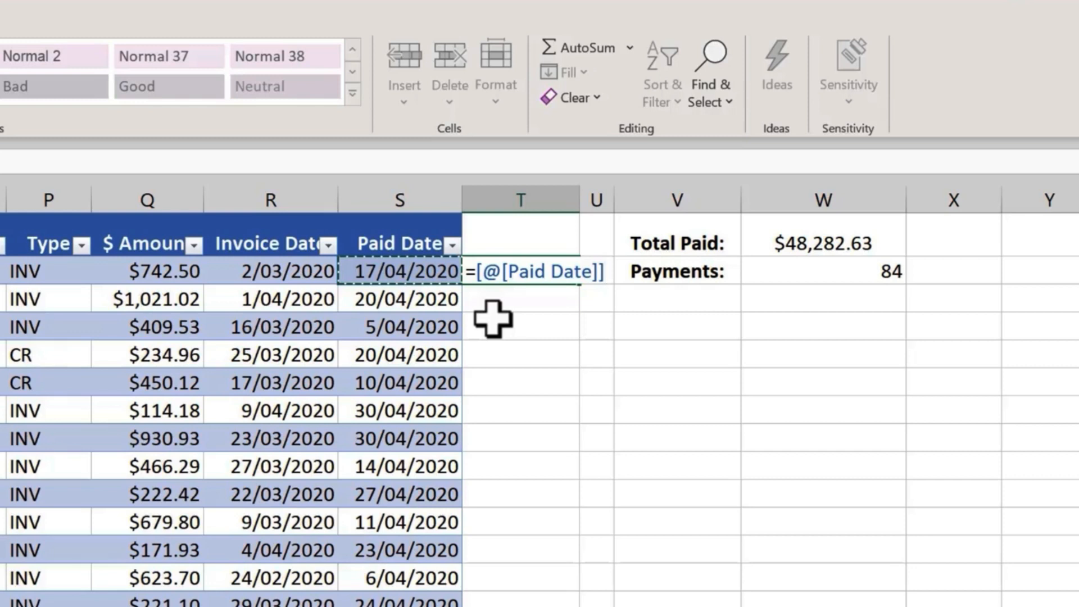
pyautogui.write('-')
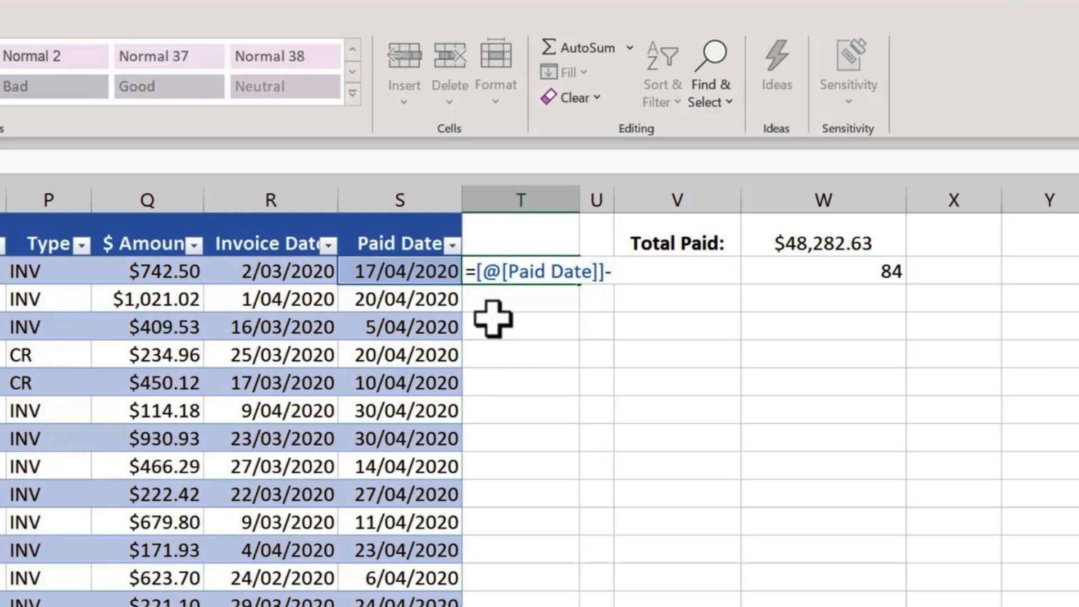
pyautogui.click(312, 273)
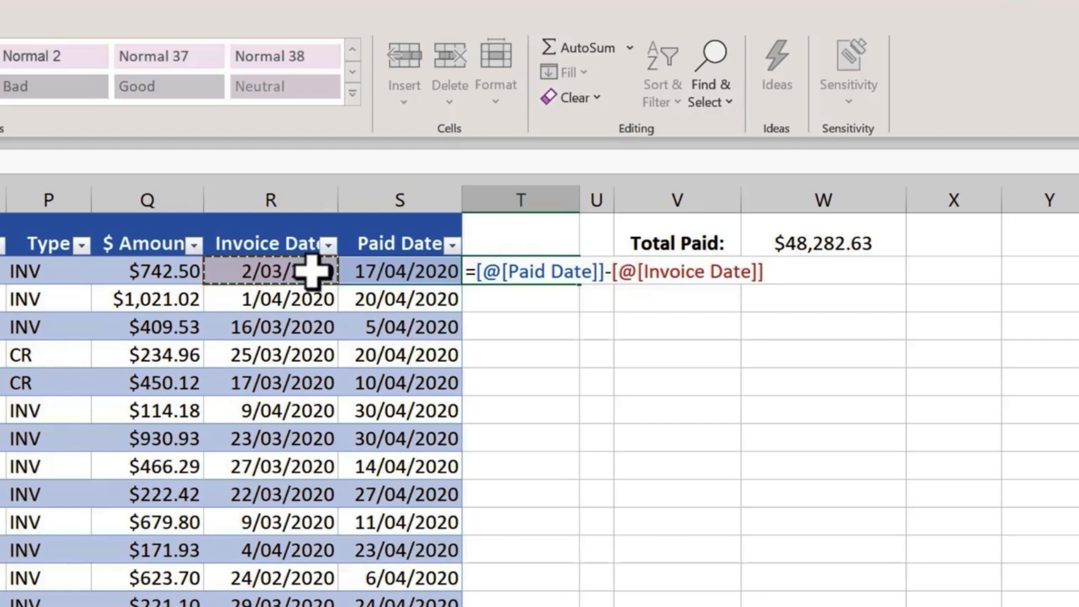
pyautogui.press('Return')
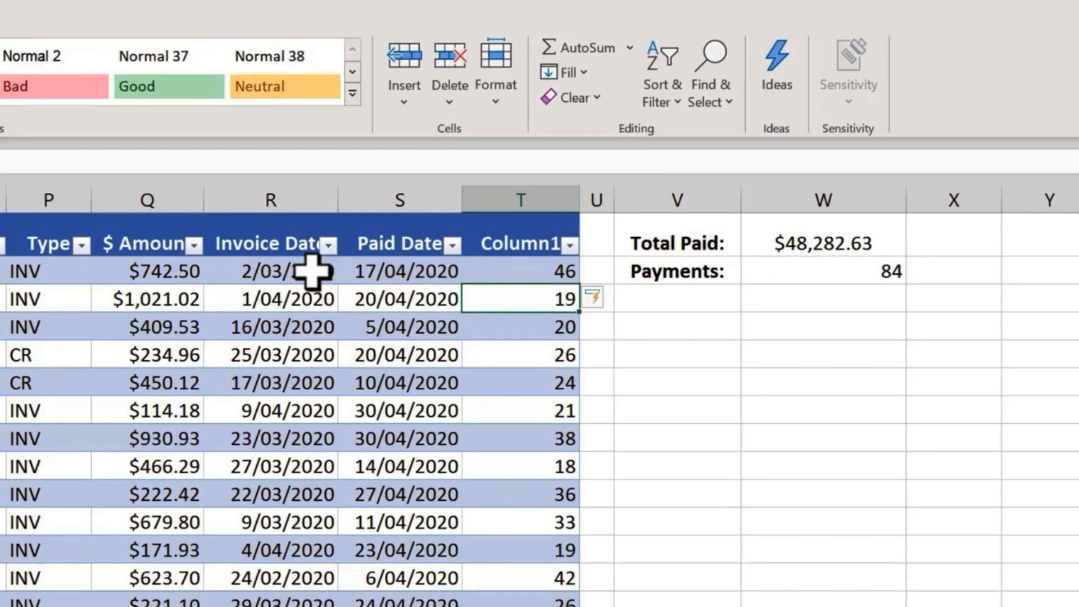
# Rename the header of the new column T as Days to Pay.
pyautogui.click(521, 241)
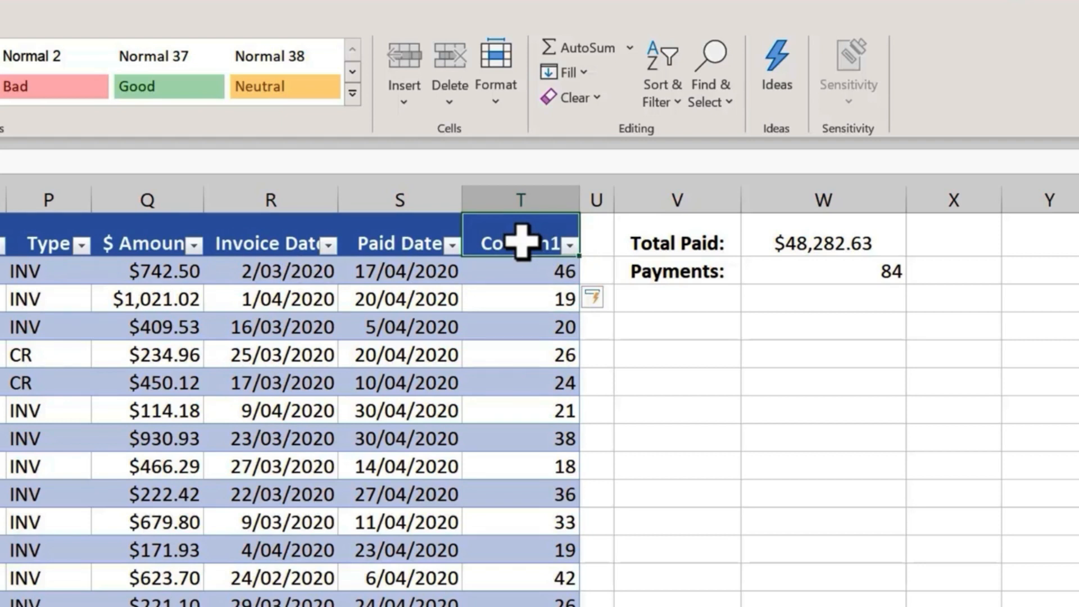
pyautogui.write('Days to Pay')
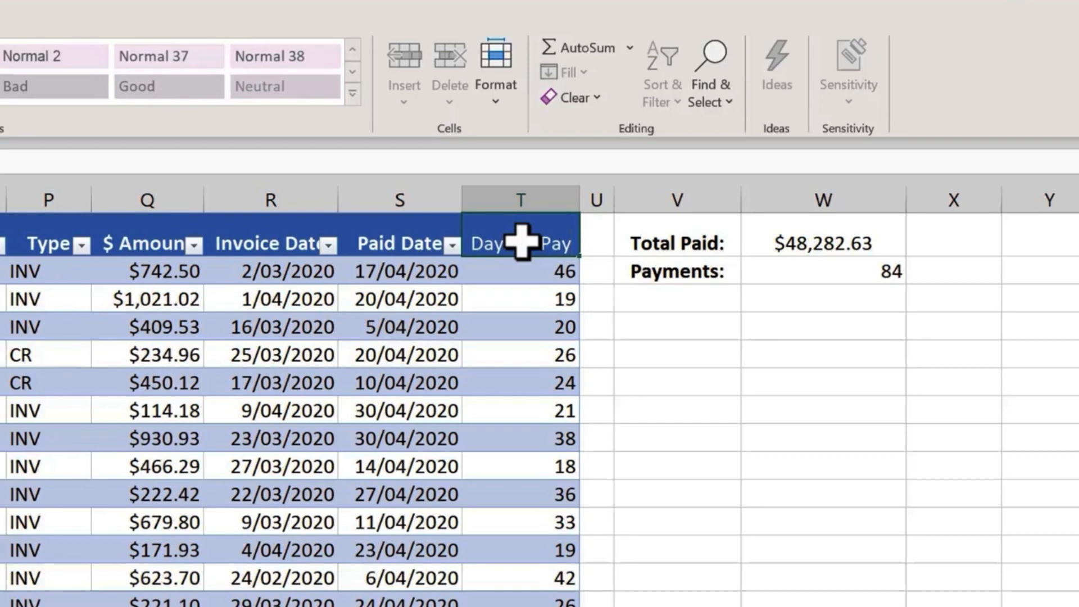
pyautogui.press('Return')
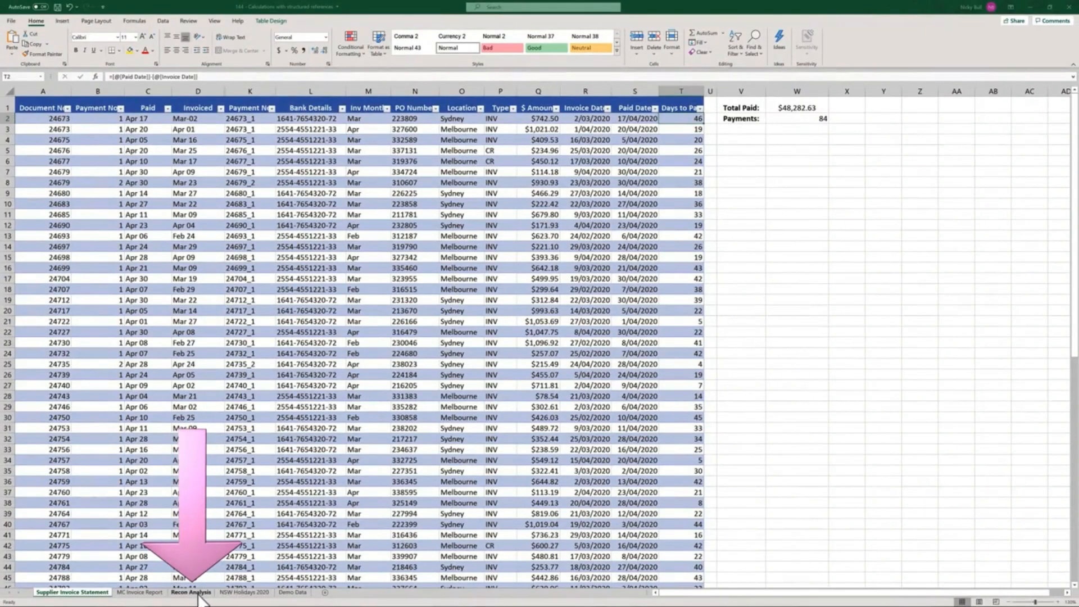
# On the Recon Analysis sheet, start a SUMIFS formula in Sydney's Days Overdue cell with tbl_MC[Over Due By] as the sum range.
pyautogui.click(140, 592)
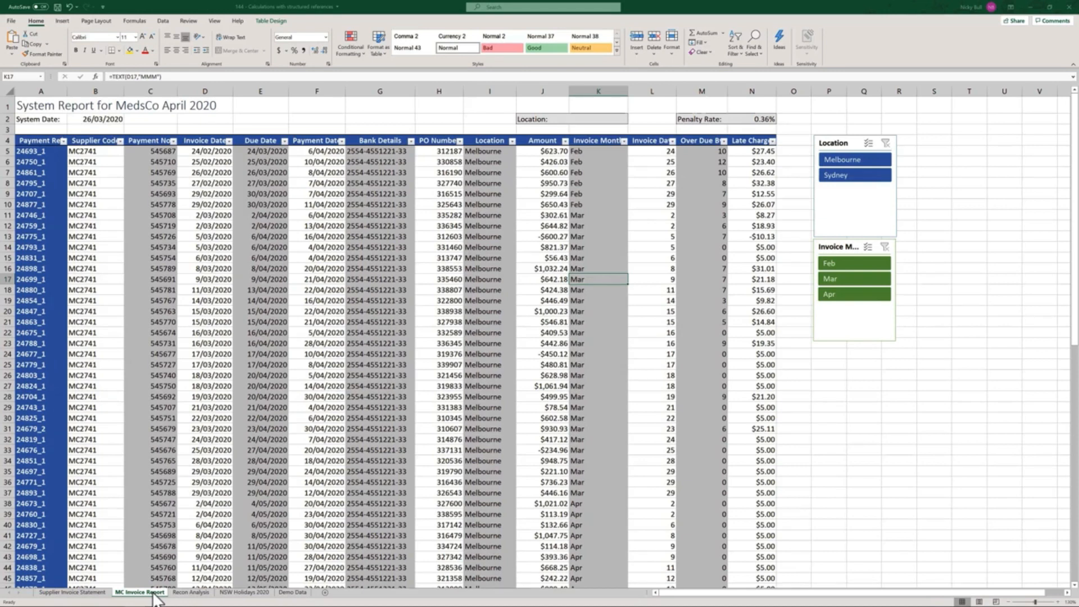
pyautogui.click(185, 593)
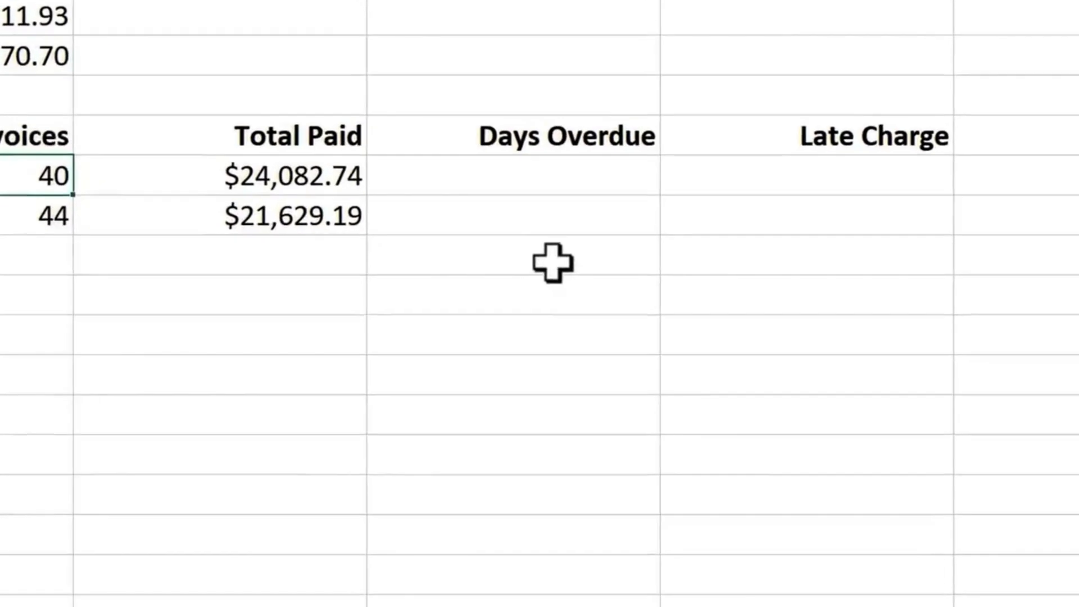
pyautogui.click(558, 182)
pyautogui.write('=')
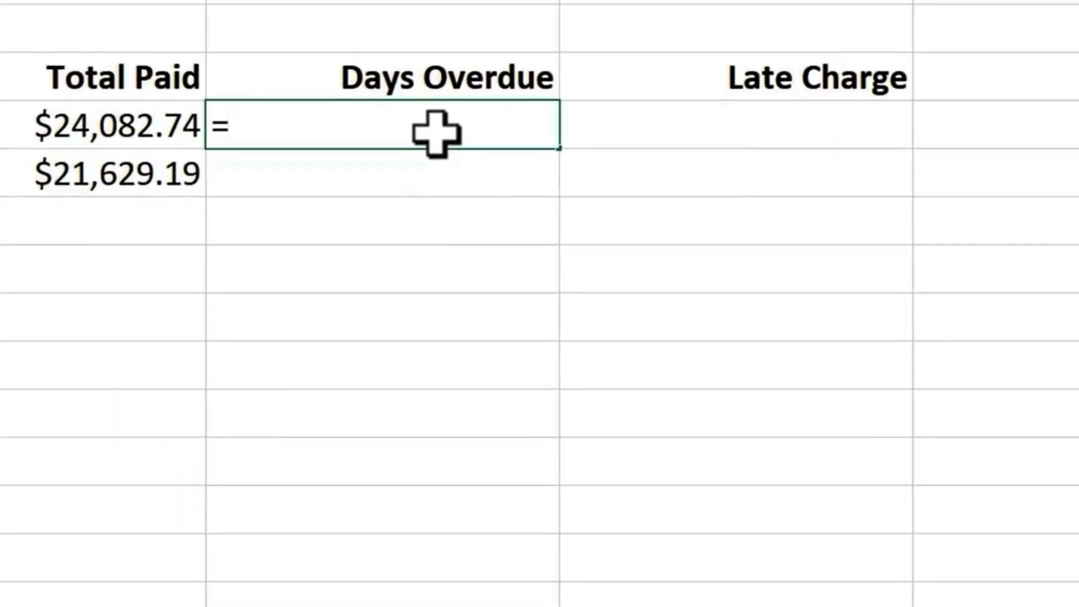
pyautogui.write('sumi')
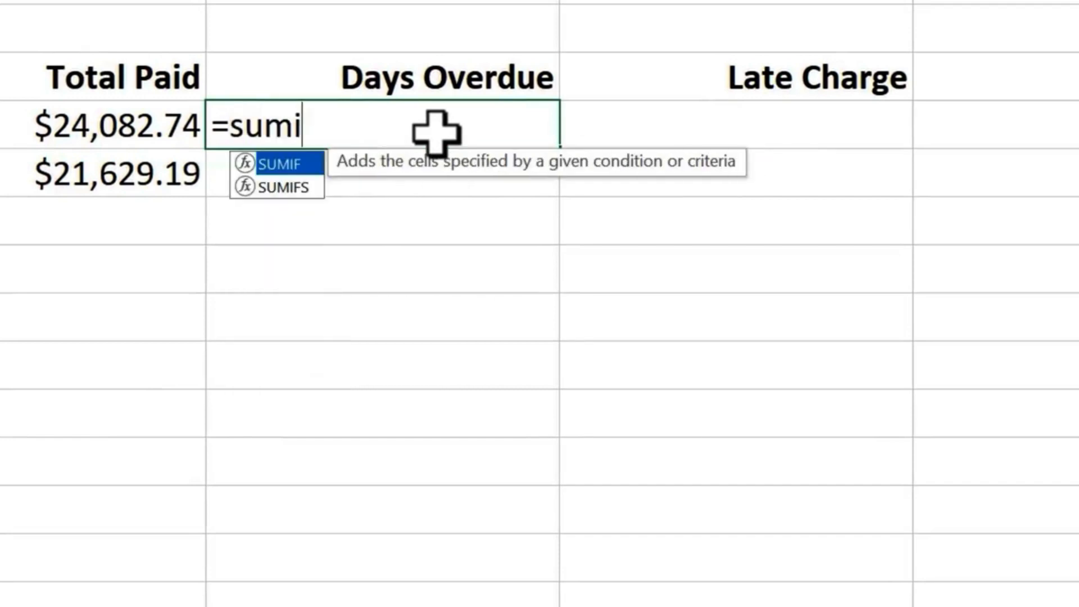
pyautogui.press('Down')
pyautogui.press('Tab')
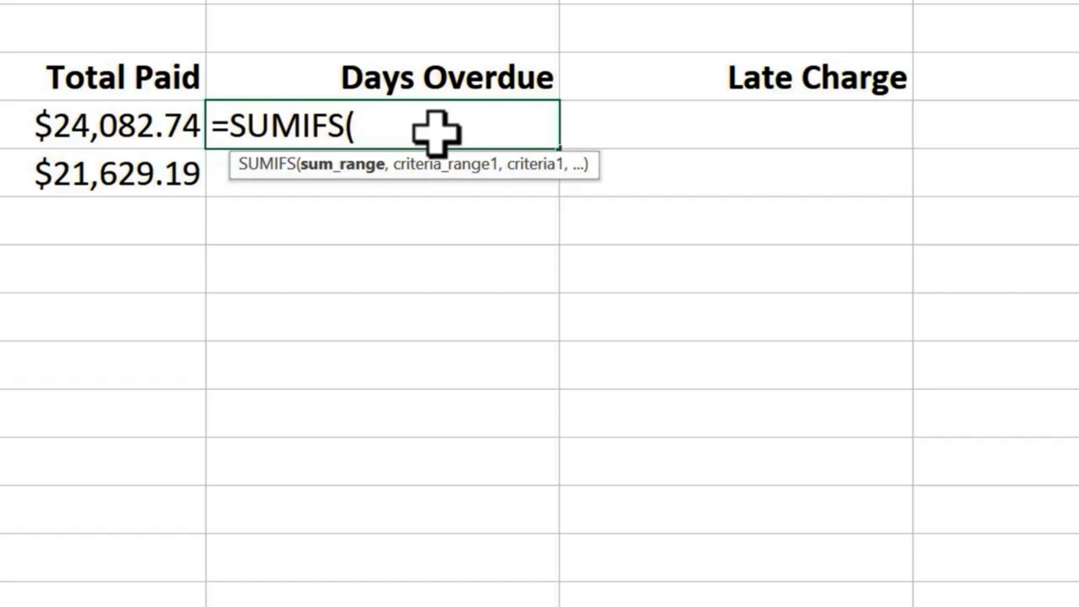
pyautogui.write('tbl')
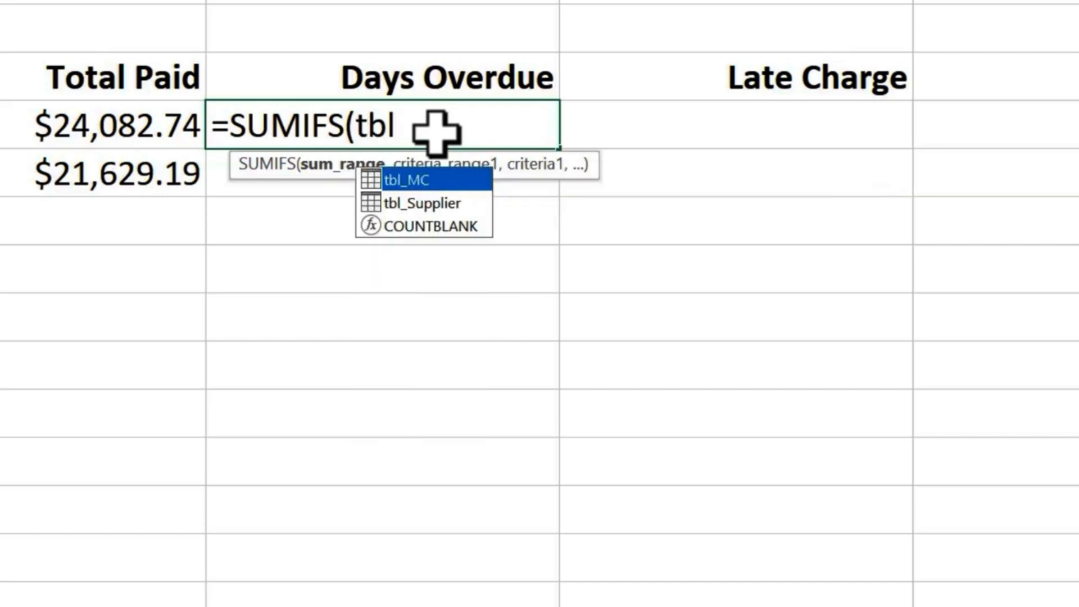
pyautogui.press('Tab')
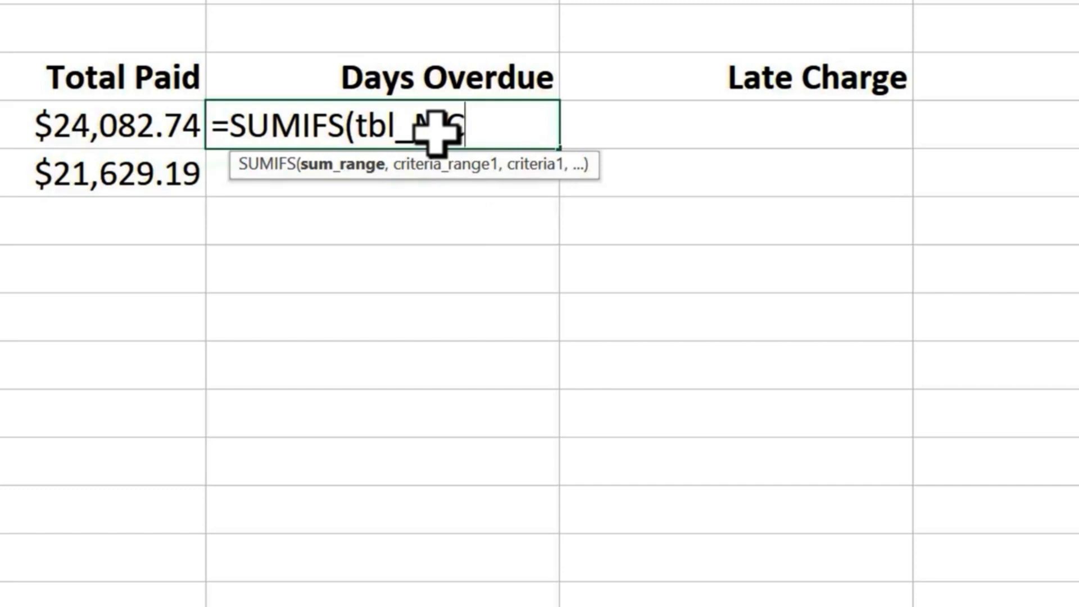
pyautogui.write('[')
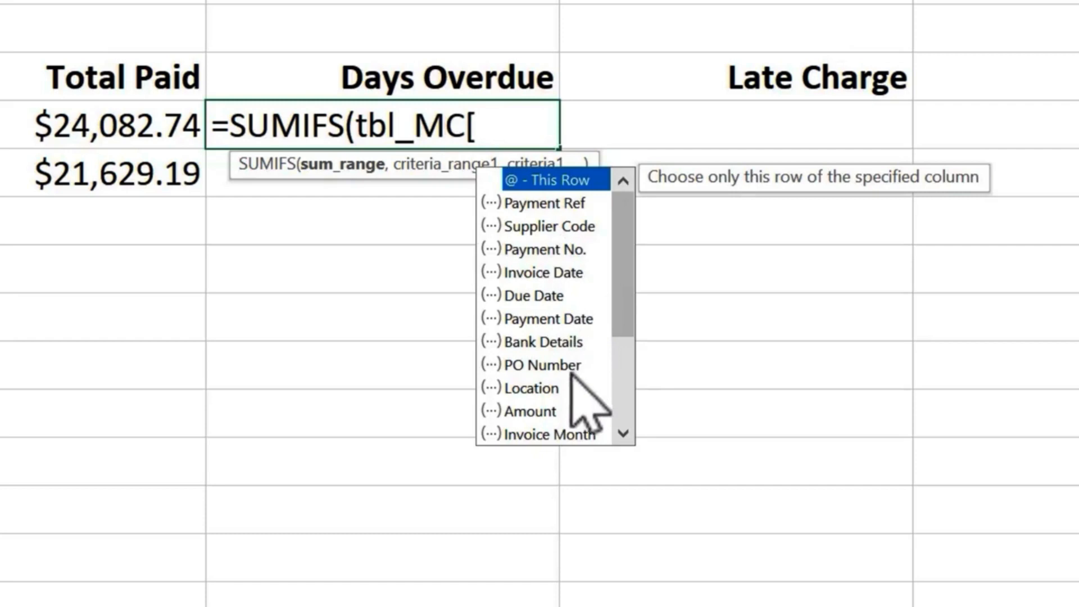
pyautogui.moveTo(623, 295); pyautogui.dragTo(634, 398)
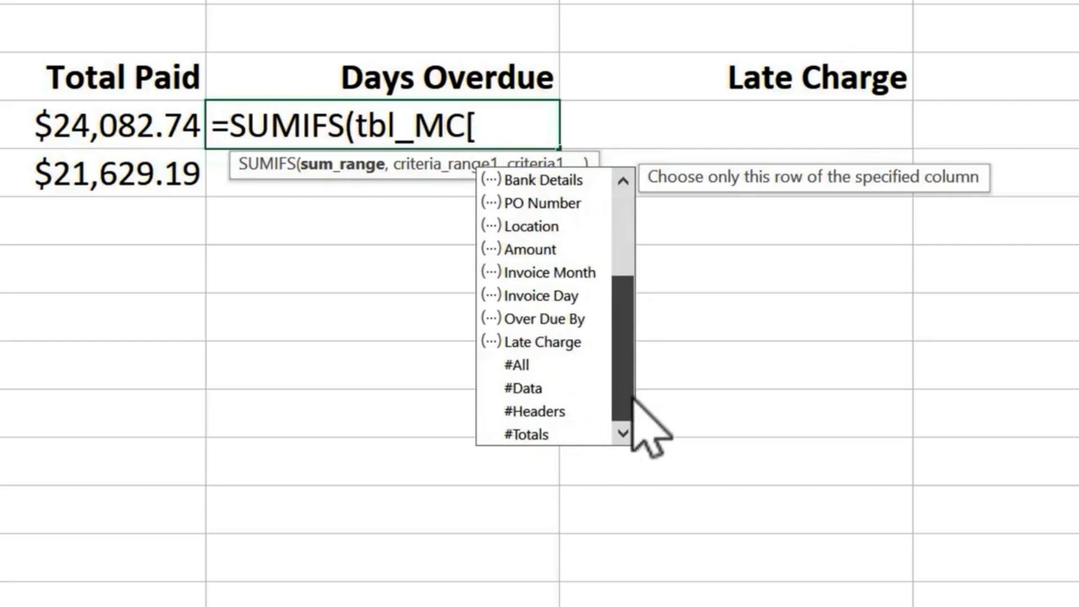
pyautogui.click(558, 319)
pyautogui.doubleClick(558, 319)
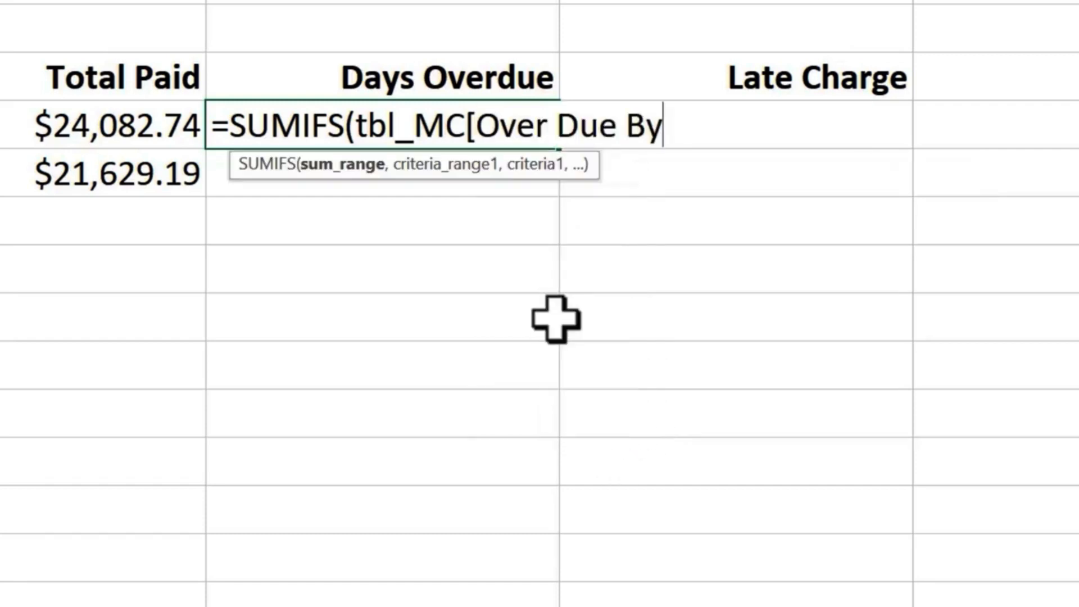
pyautogui.write(']')
pyautogui.write(',')
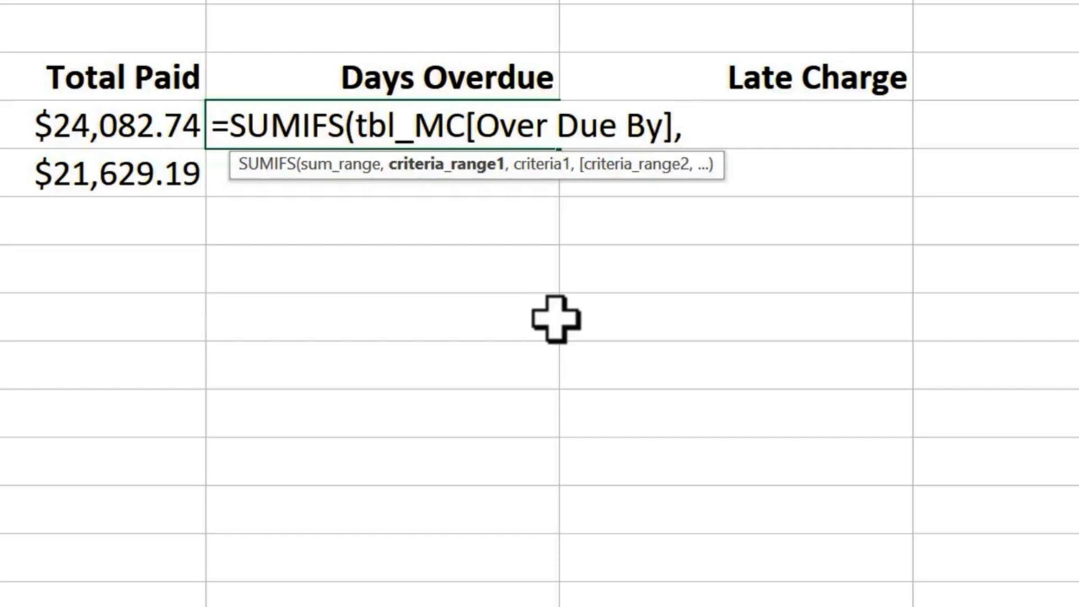
# Complete Sydney's Days Overdue SUMIFS formula with Location as the criteria range and the column-locked reference $A8 as the criterion.
pyautogui.write('lo')
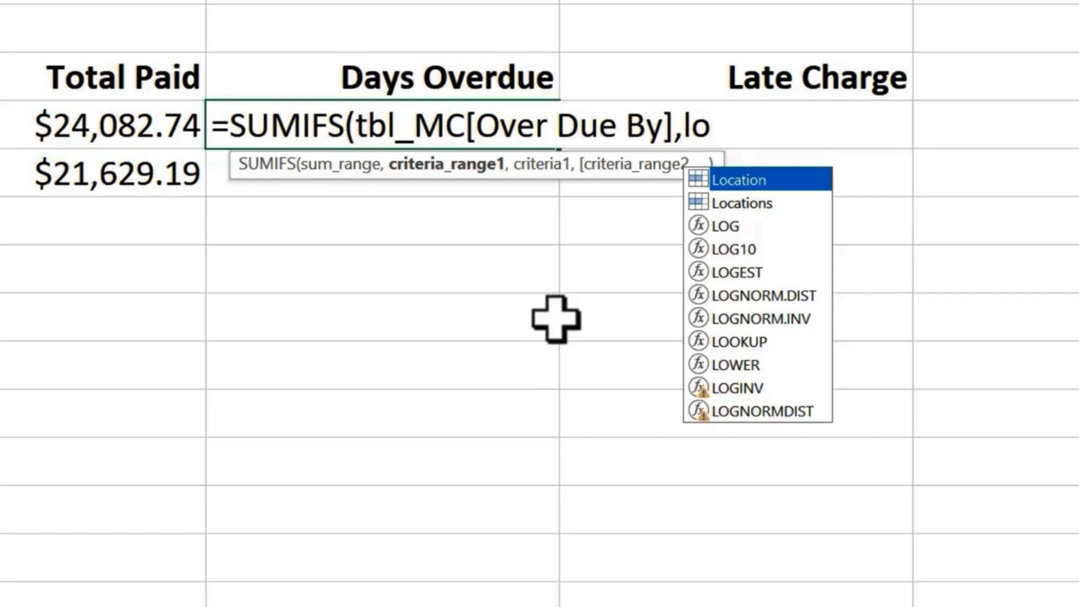
pyautogui.press('Tab')
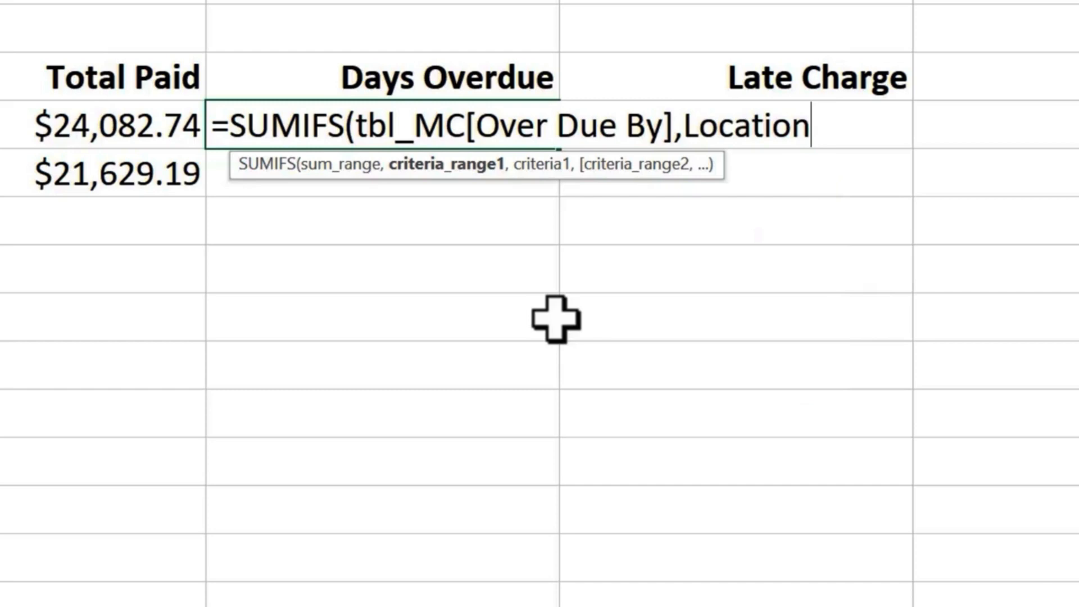
pyautogui.write(',')
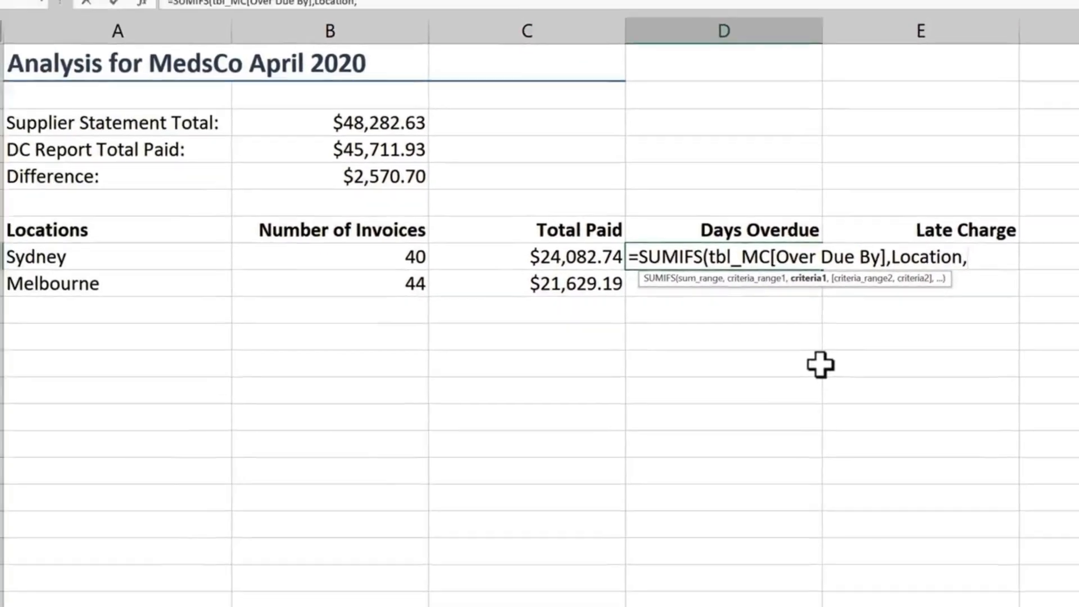
pyautogui.click(157, 260)
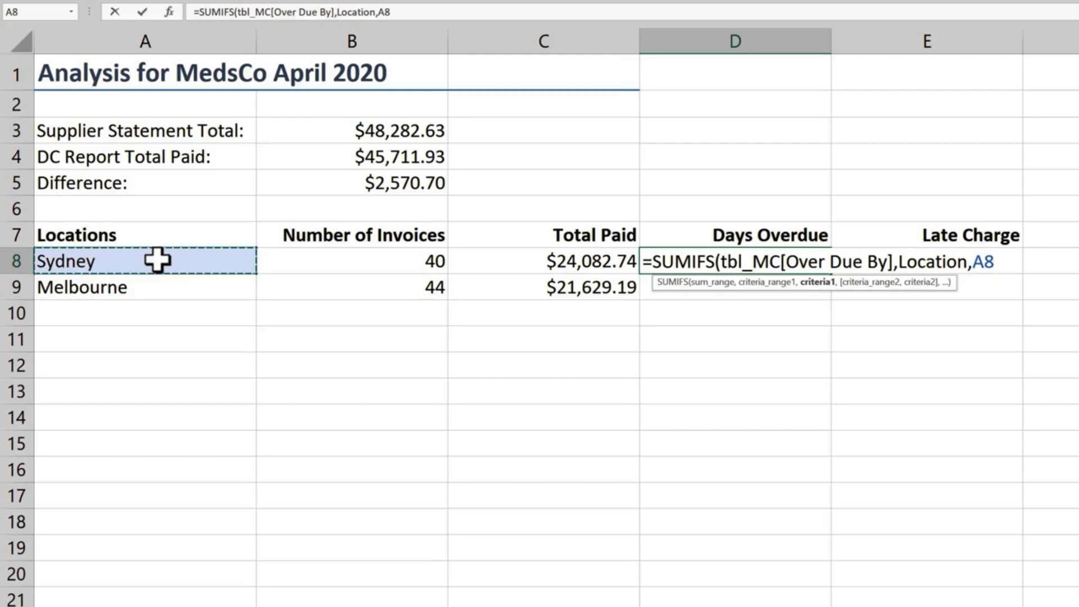
pyautogui.press('F4')
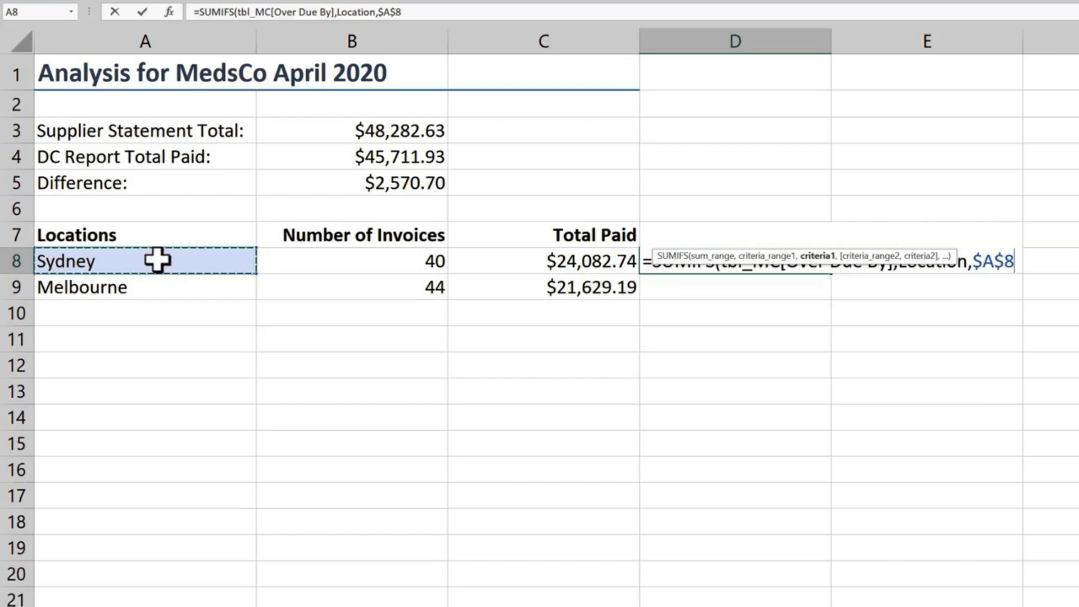
pyautogui.press('F4')
pyautogui.press('F4')
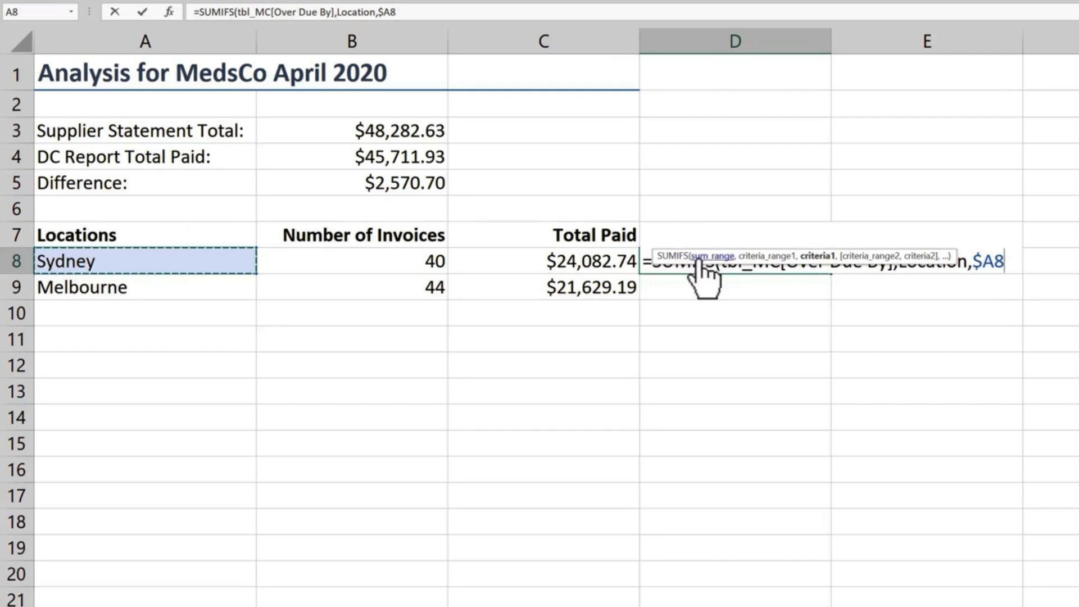
pyautogui.moveTo(651, 248); pyautogui.dragTo(652, 223)
pyautogui.write(')')
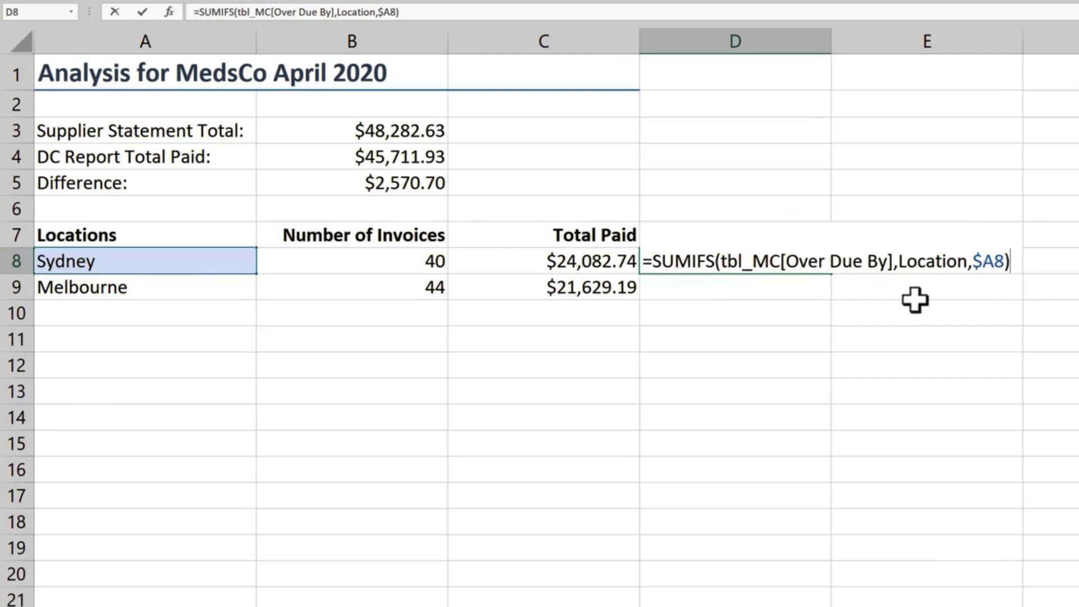
pyautogui.press('Return')
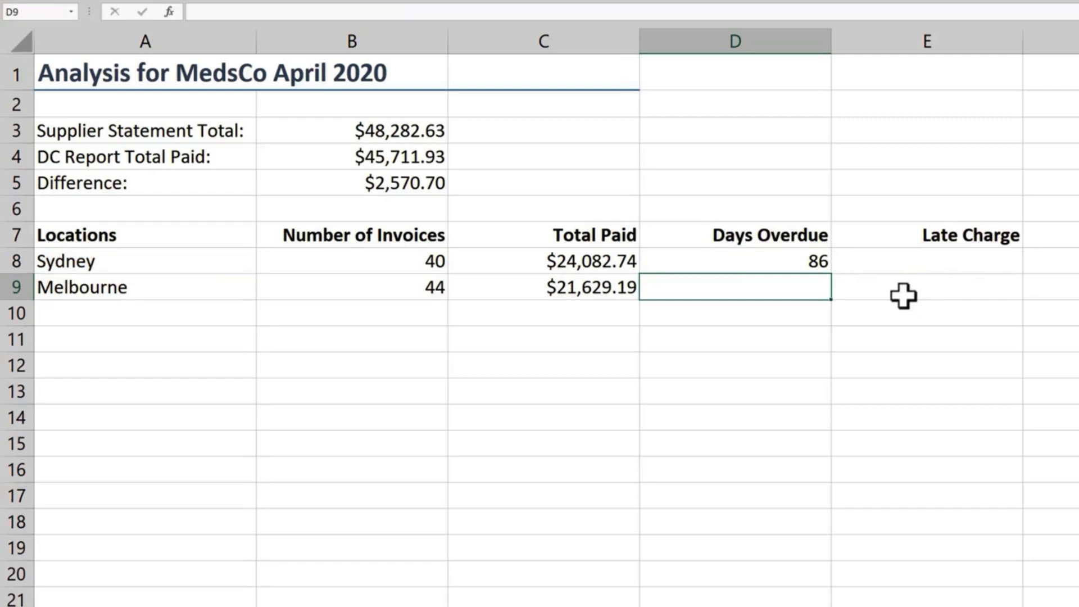
# Fill the Days Overdue formula down to Melbourne and across to Late Charge without formatting, and inspect Melbourne's Late Charge formula.
pyautogui.click(824, 261)
pyautogui.moveTo(829, 274); pyautogui.dragTo(831, 294)
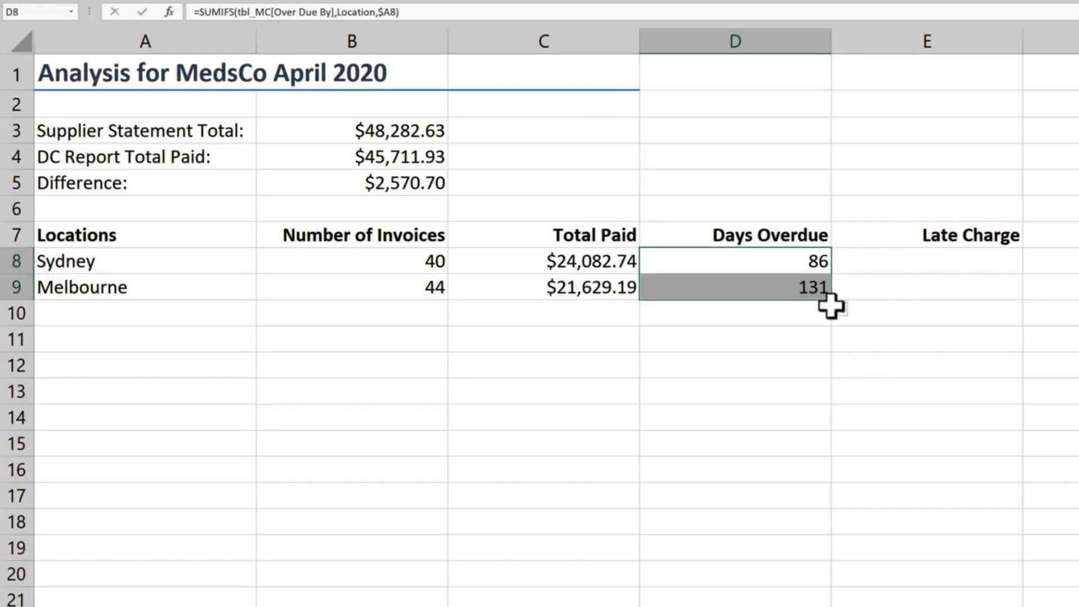
pyautogui.moveTo(836, 301); pyautogui.dragTo(983, 303)
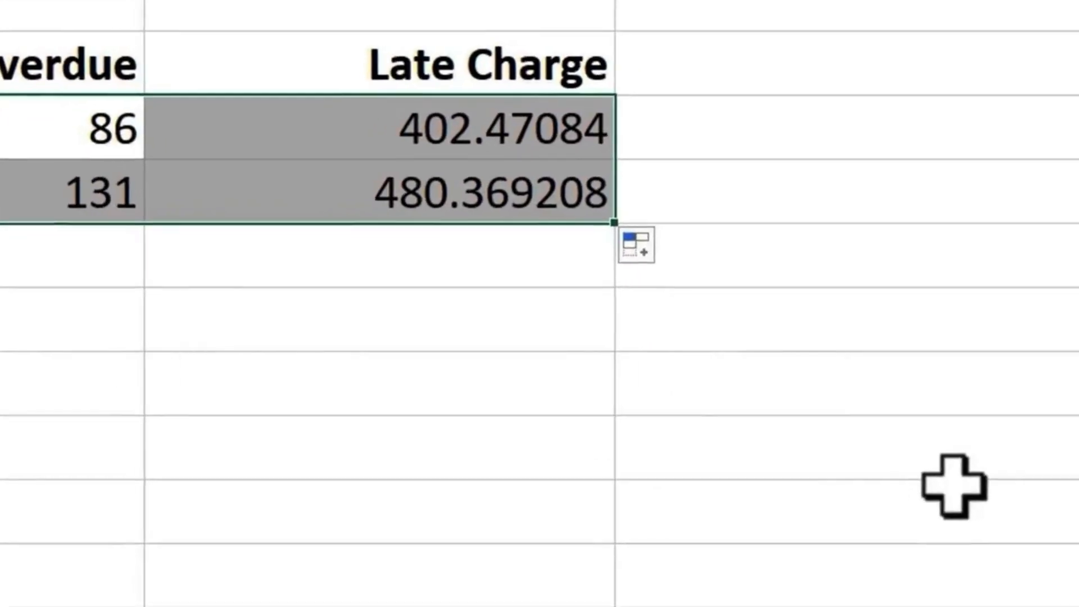
pyautogui.click(652, 250)
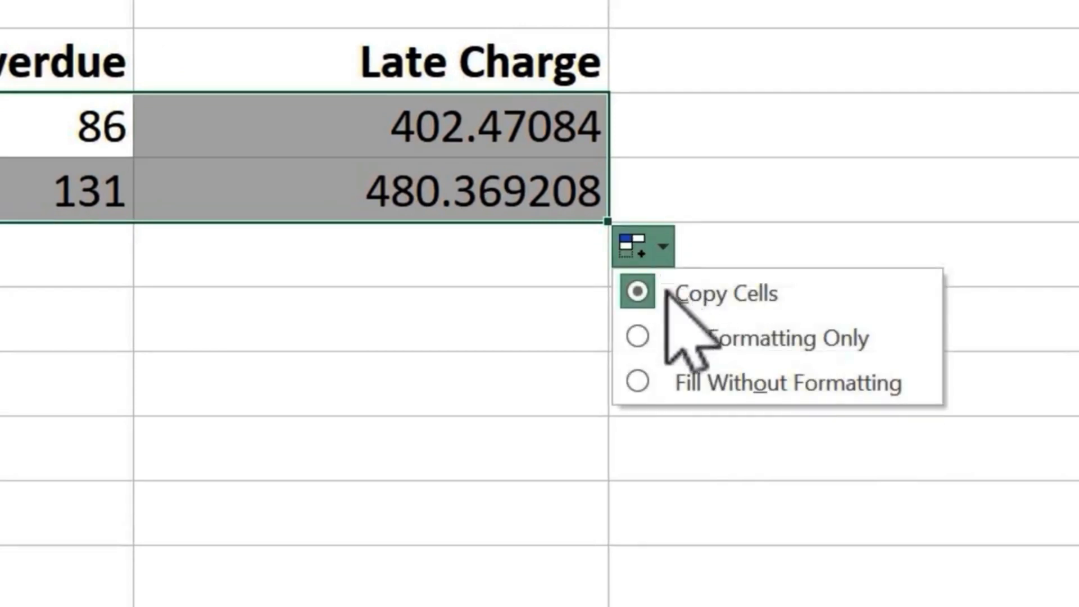
pyautogui.click(687, 379)
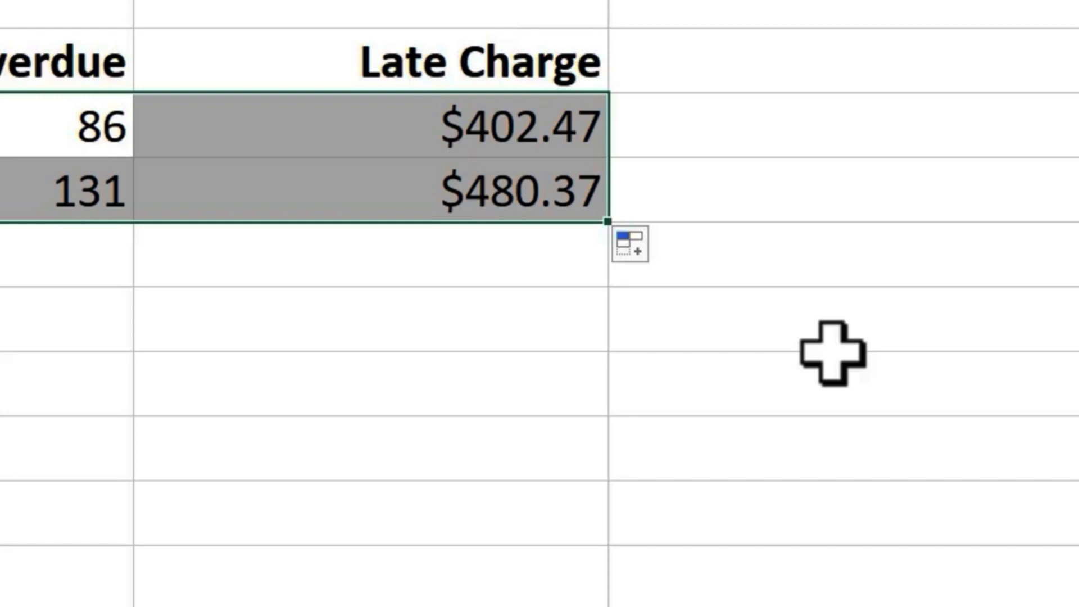
pyautogui.doubleClick(518, 205)
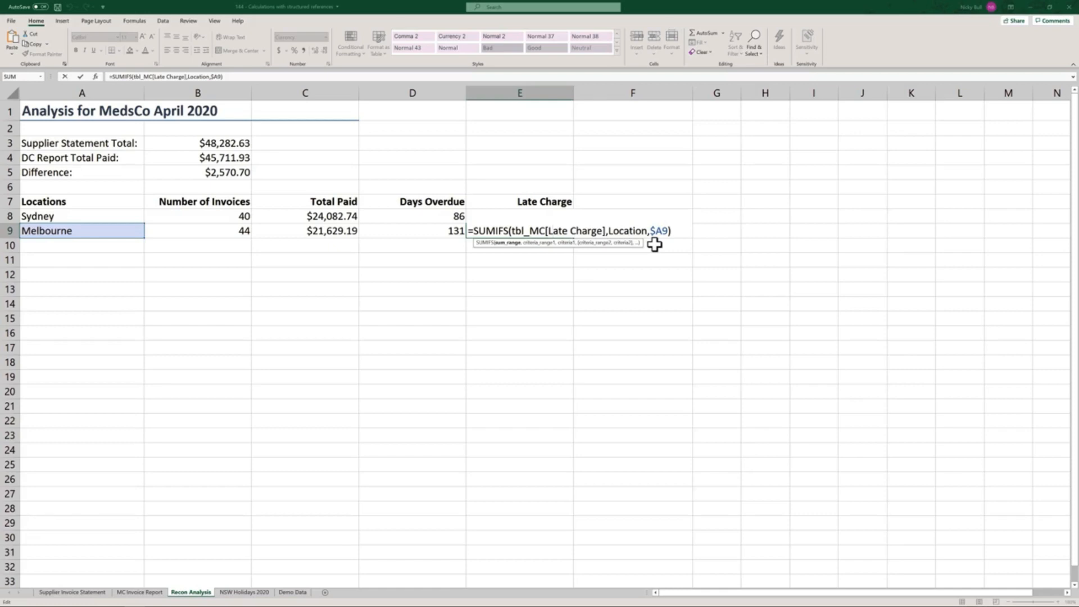
pyautogui.press('Return')
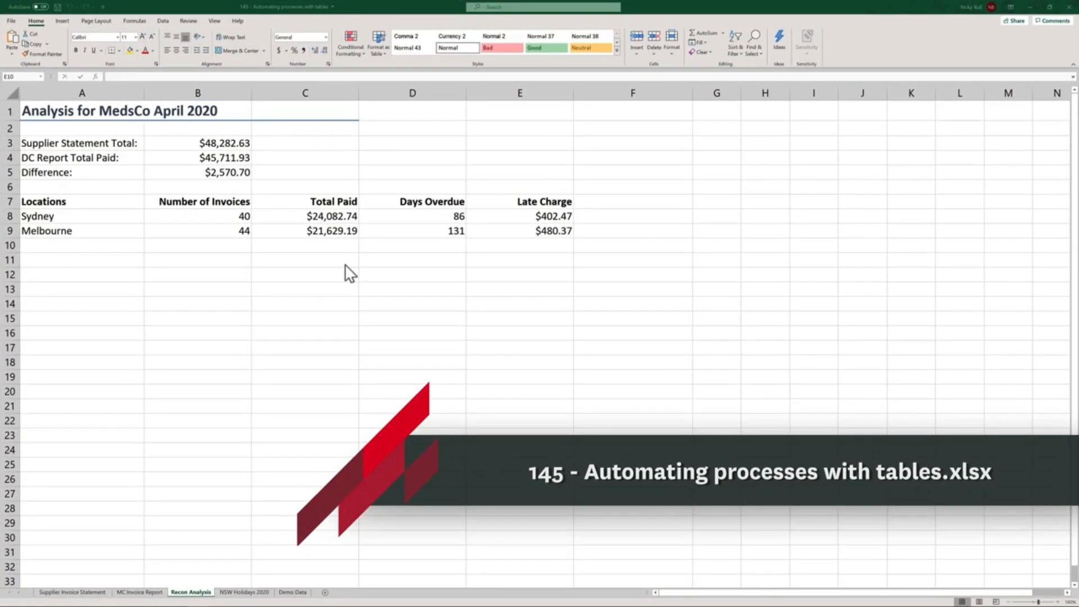
# On the Recon Analysis sheet, create a named range from A7:A9 using the top row Locations as the name.
pyautogui.click(150, 593)
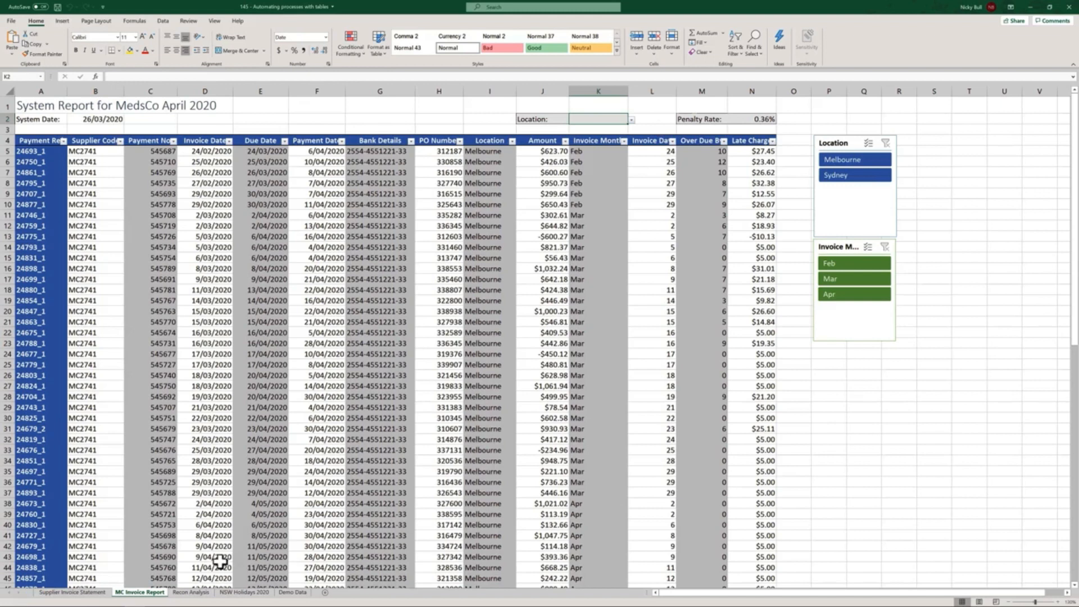
pyautogui.click(203, 593)
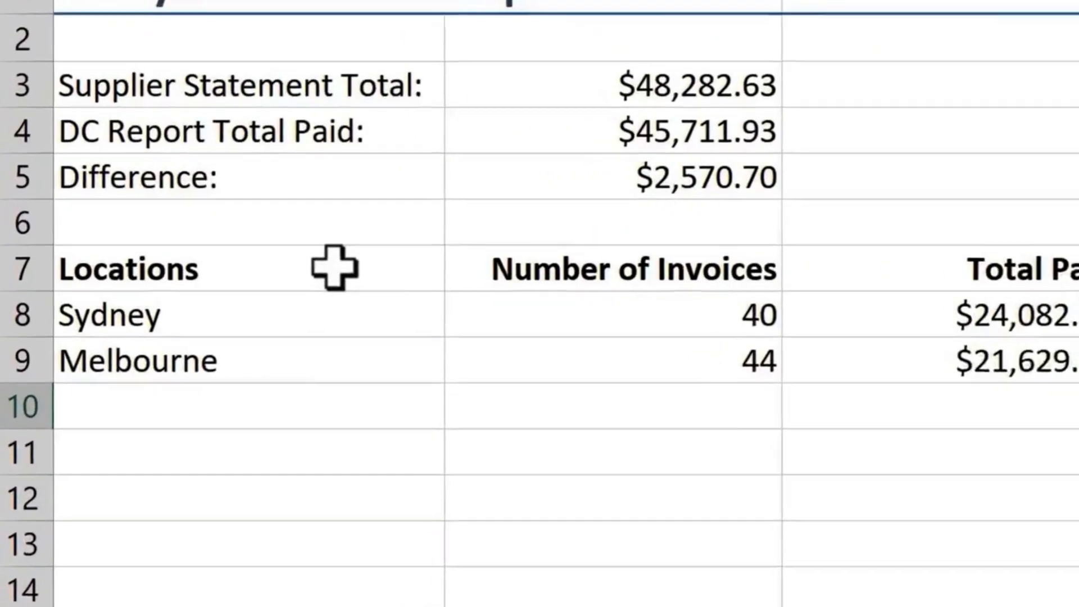
pyautogui.moveTo(381, 281); pyautogui.dragTo(378, 386)
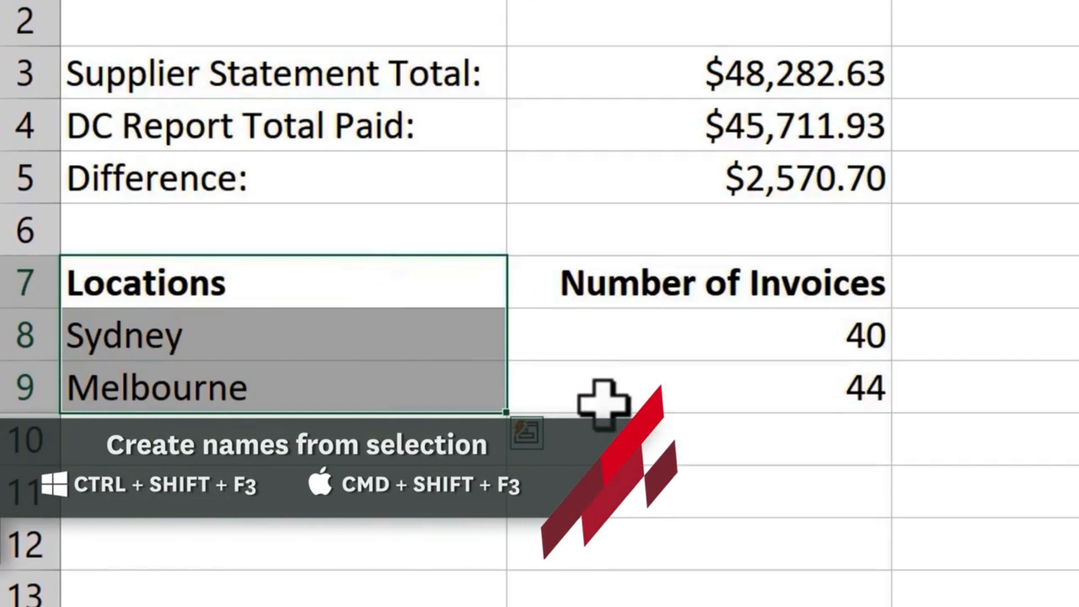
pyautogui.hotkey('ctrl', 'shift', 'F3')
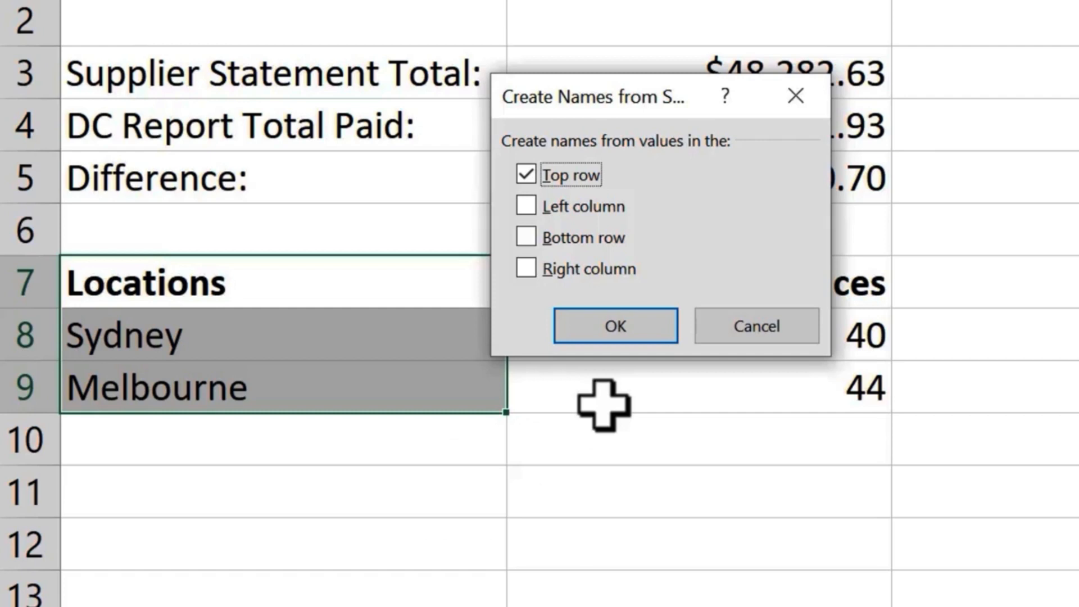
pyautogui.press('Return')
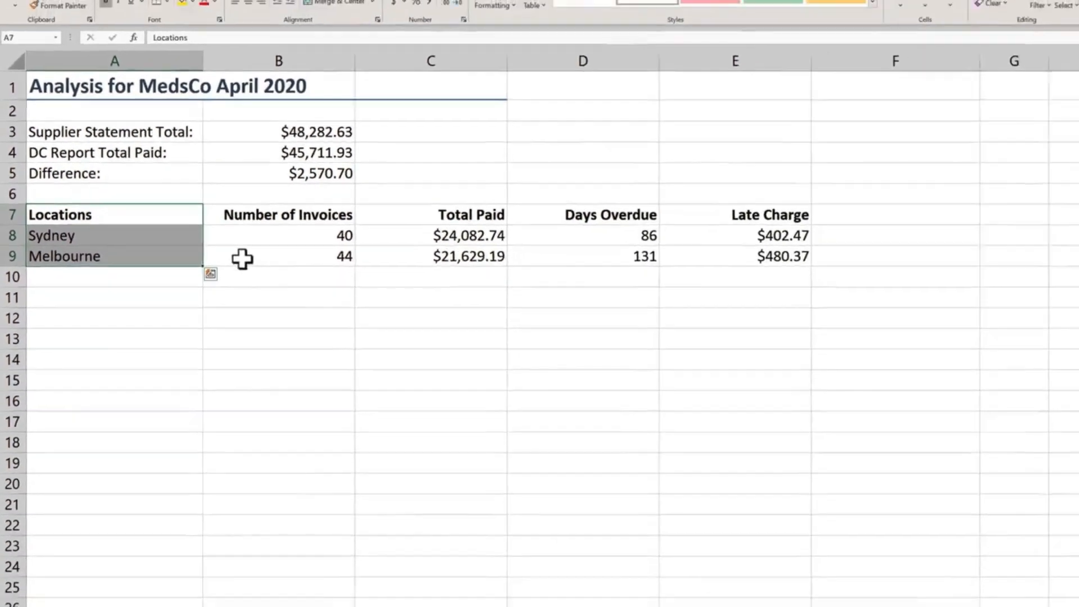
# Check which cells the Locations name covers by selecting that named range.
pyautogui.click(243, 258)
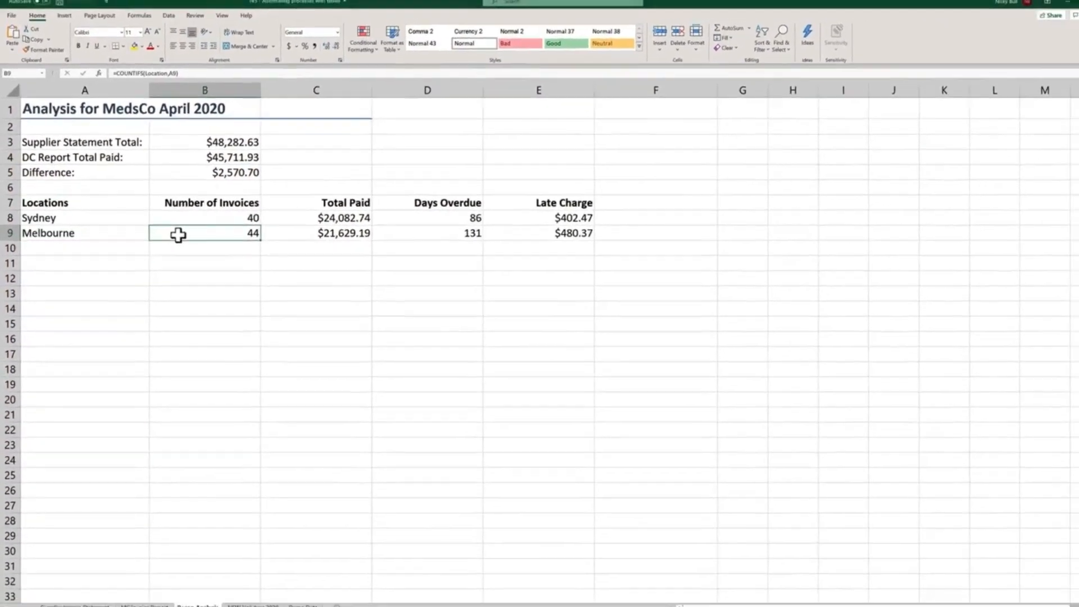
pyautogui.click(40, 75)
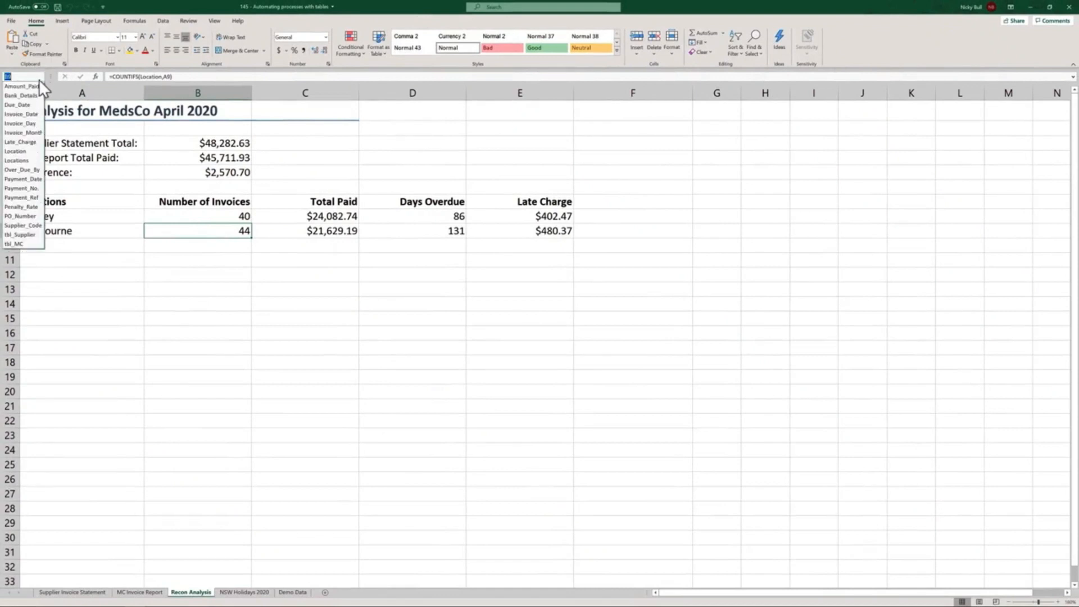
pyautogui.click(16, 161)
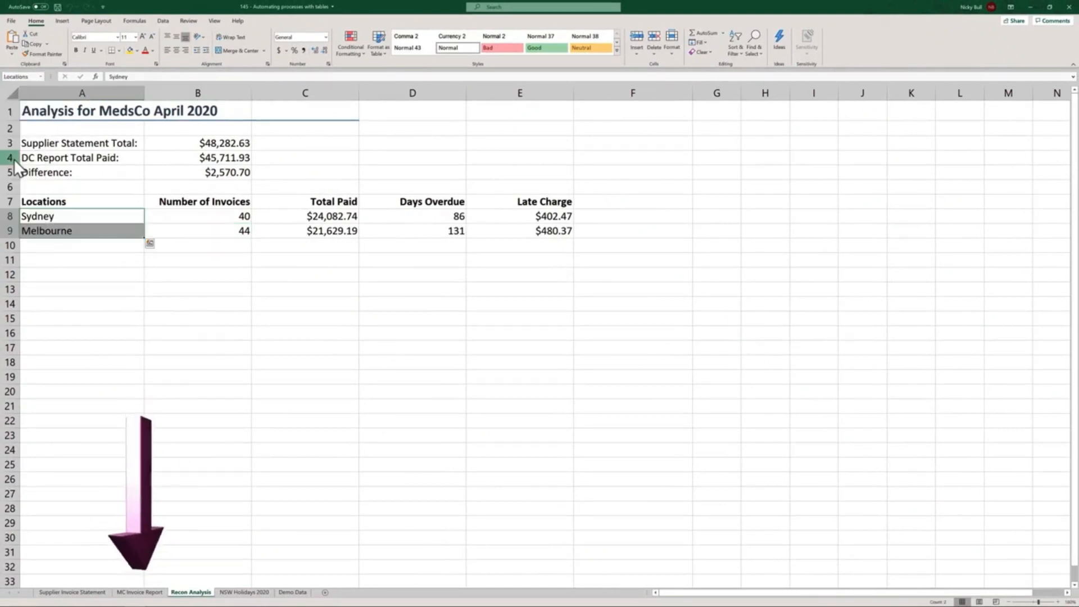
# On the MC Invoice Report sheet, view the choices in the Location drop-down list in K2.
pyautogui.click(139, 593)
pyautogui.click(725, 130)
pyautogui.click(767, 133)
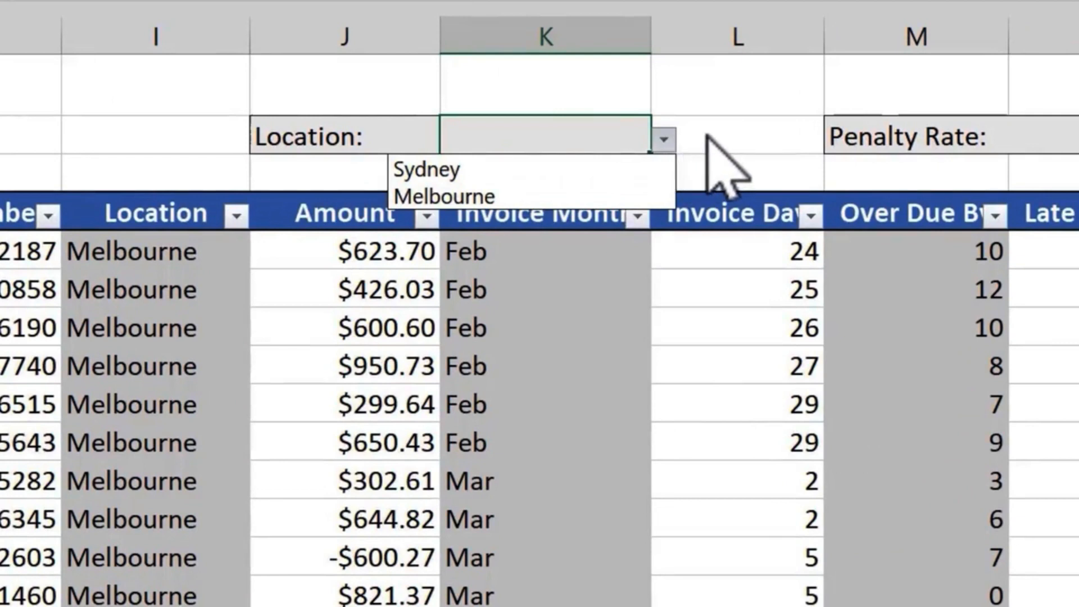
pyautogui.click(598, 78)
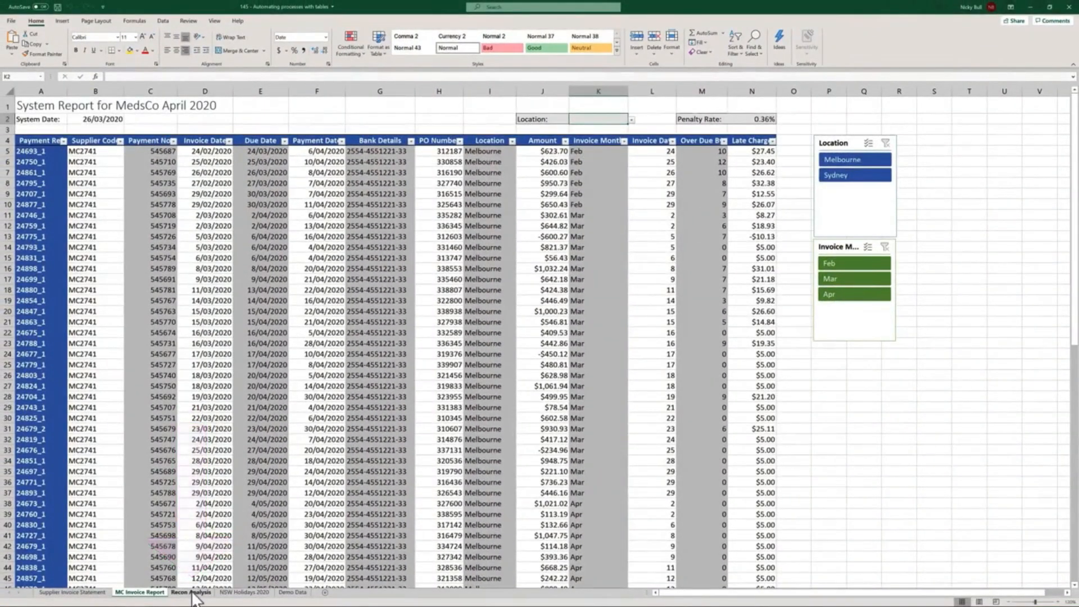
# Convert the Recon Analysis range A7:E9 into a table with headers and turn off its banded rows.
pyautogui.click(192, 593)
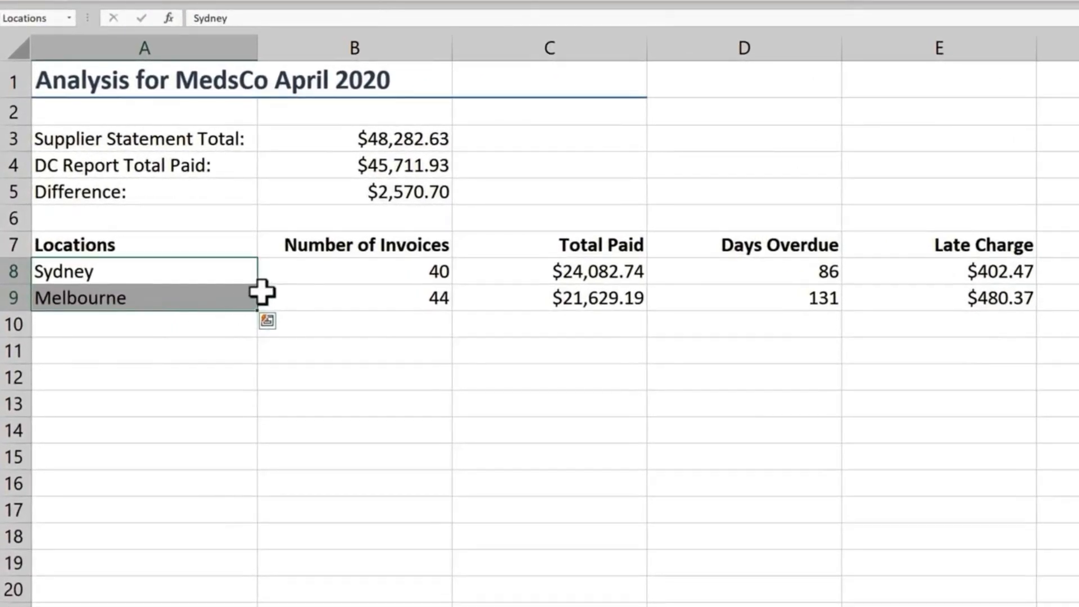
pyautogui.click(271, 293)
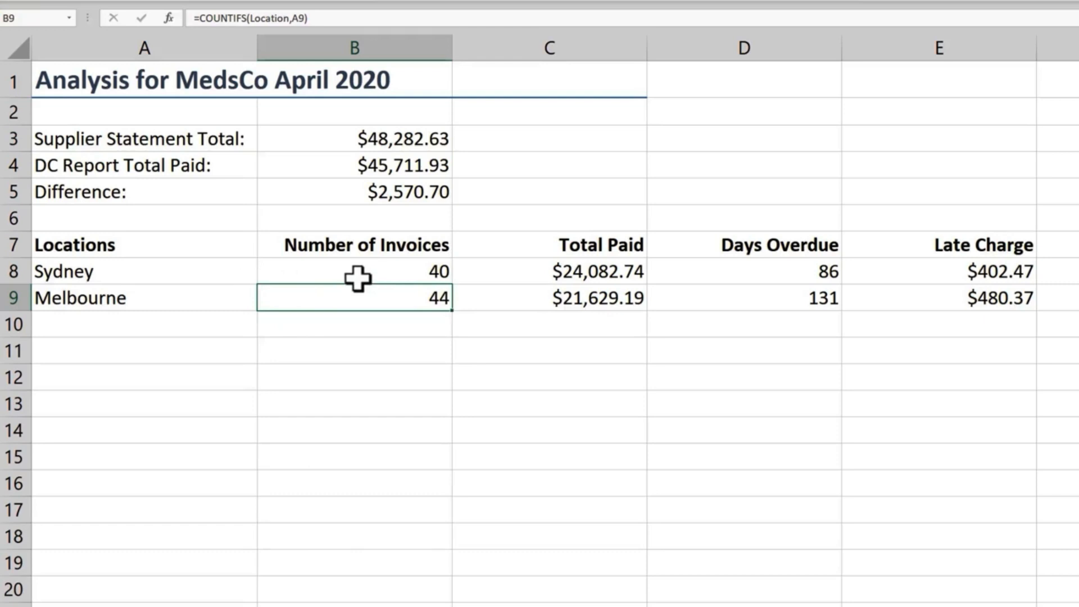
pyautogui.hotkey('ctrl', 't')
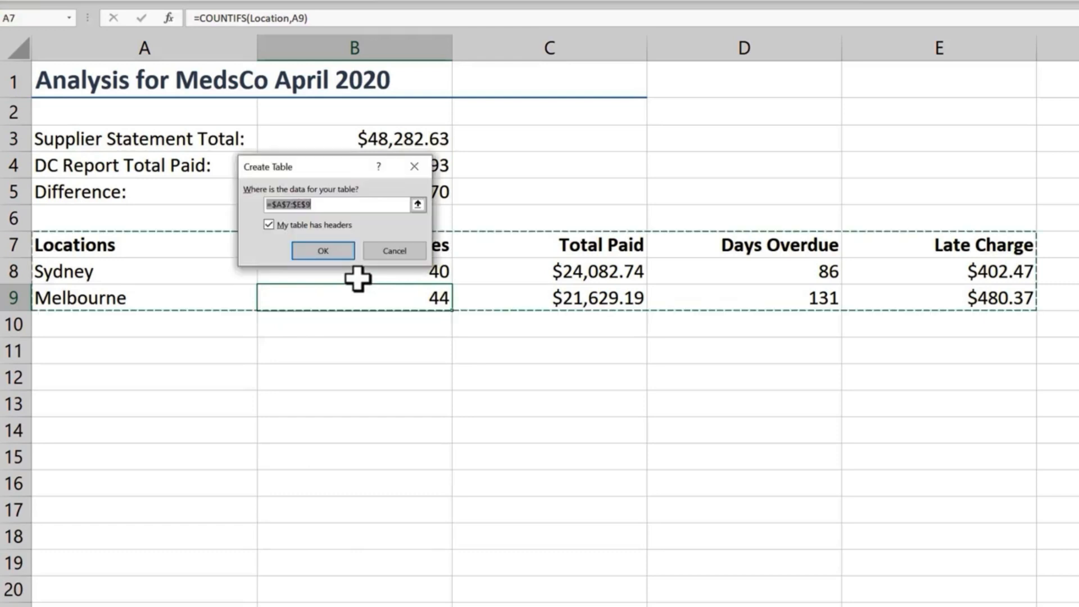
pyautogui.press('Return')
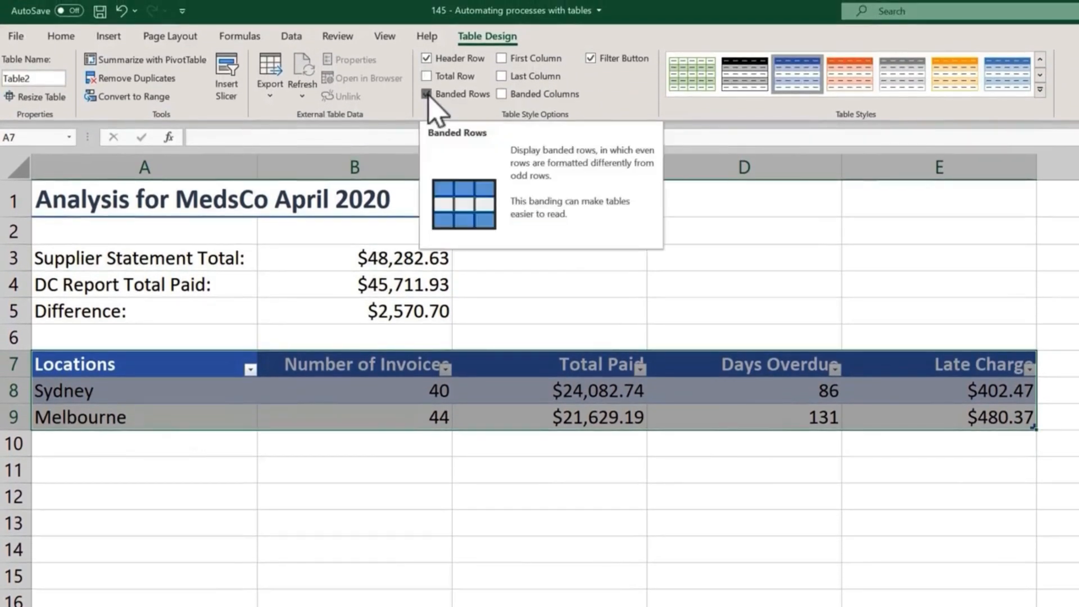
pyautogui.click(427, 95)
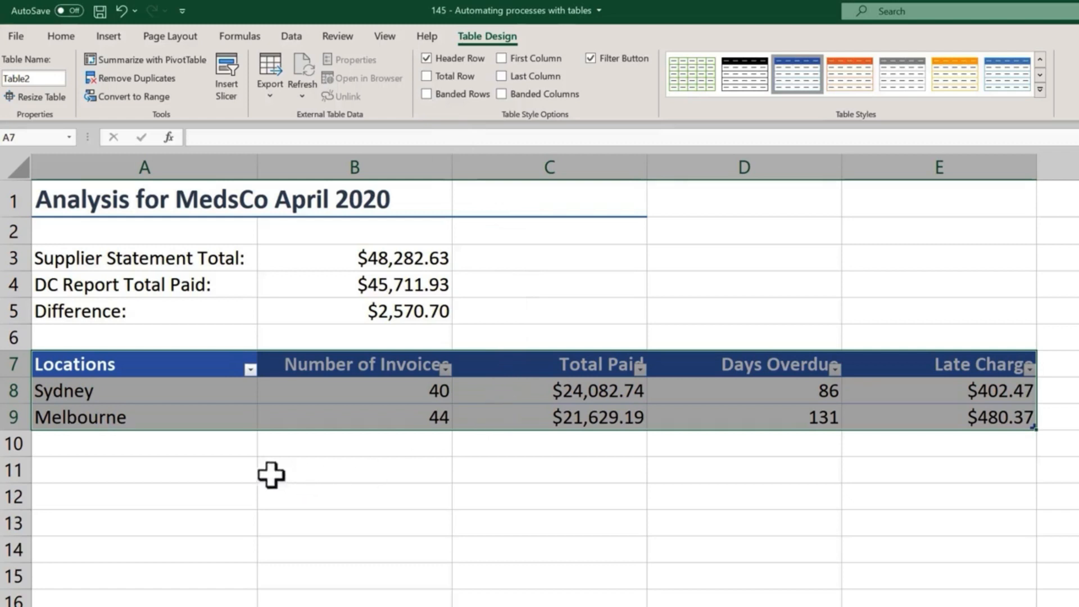
# Add Perth as a new location in A10, directly below Melbourne in the analysis table.
pyautogui.click(212, 444)
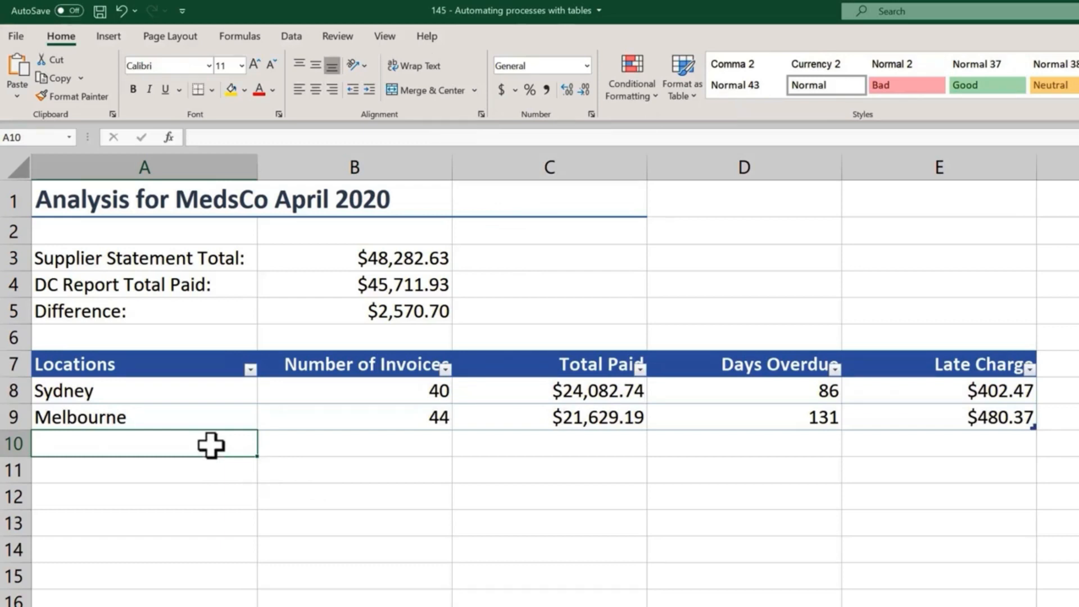
pyautogui.write('Perth')
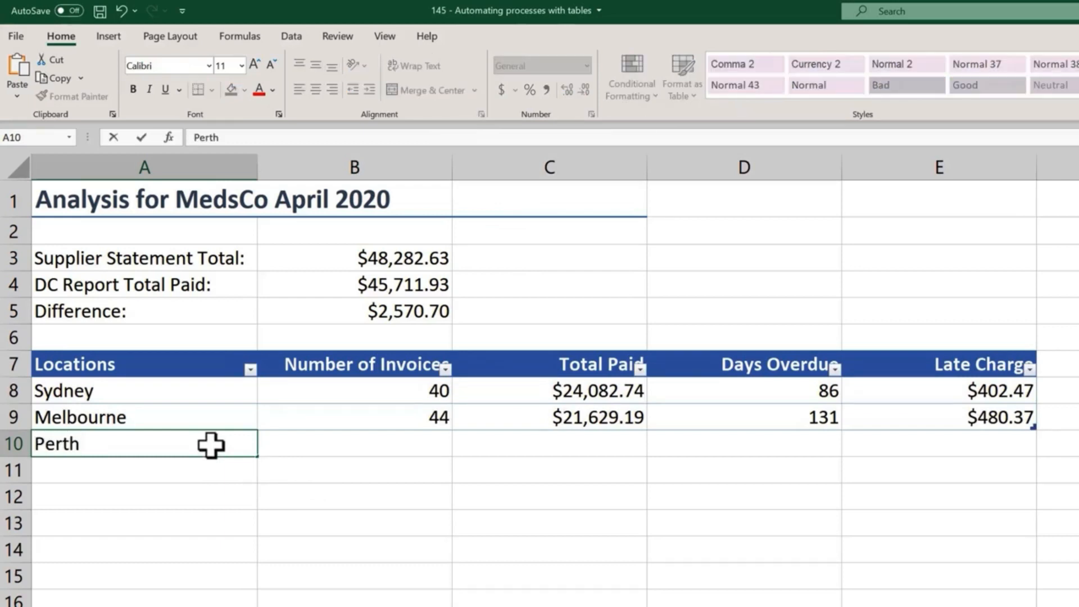
pyautogui.press('Return')
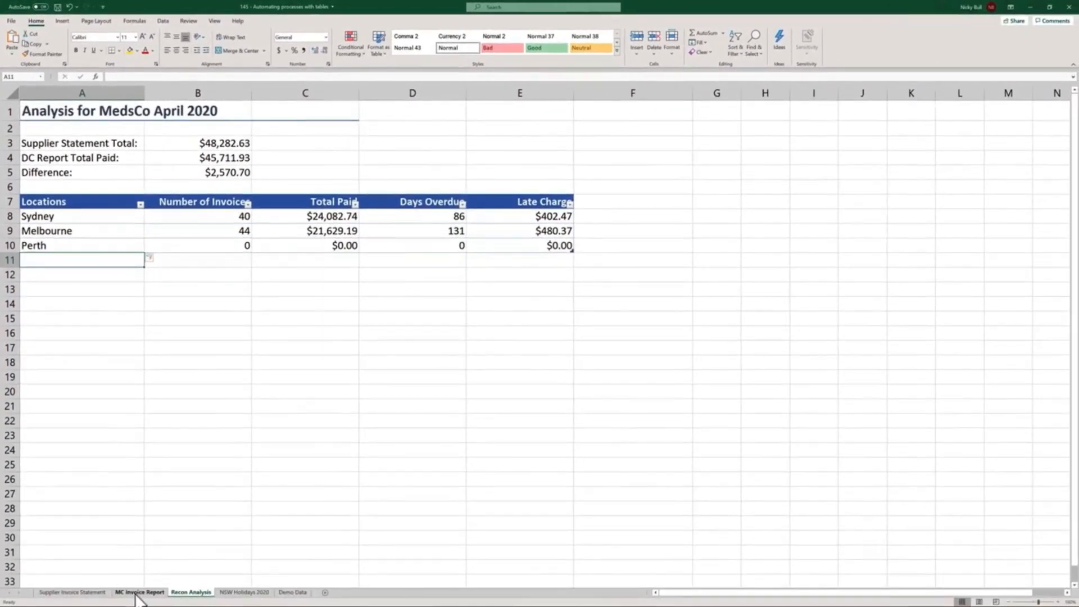
# On the MC Invoice Report sheet, choose Perth from the Location drop-down list in K2.
pyautogui.click(141, 598)
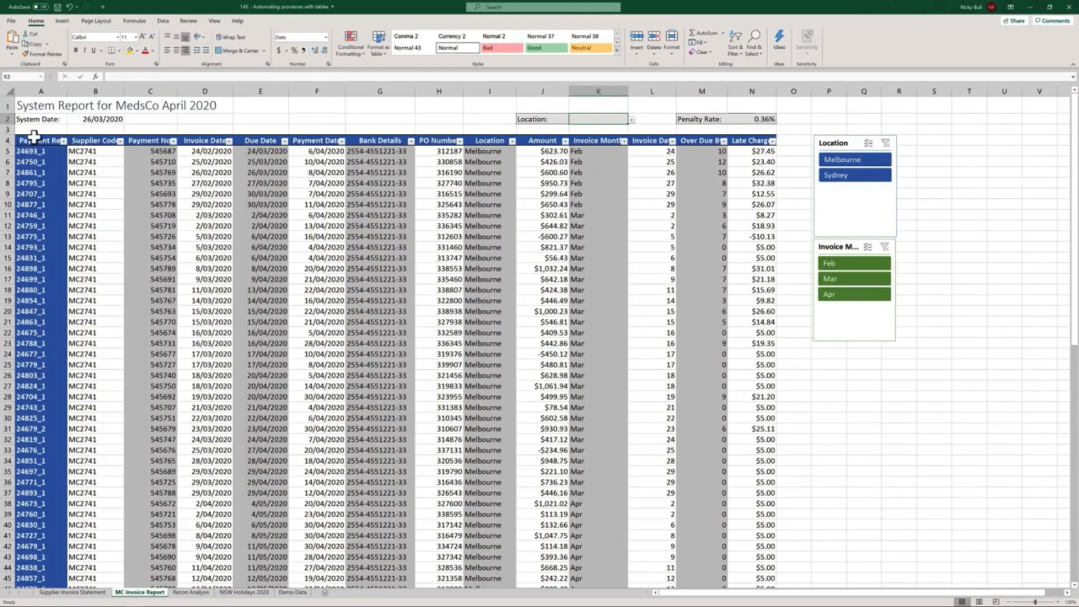
pyautogui.click(631, 118)
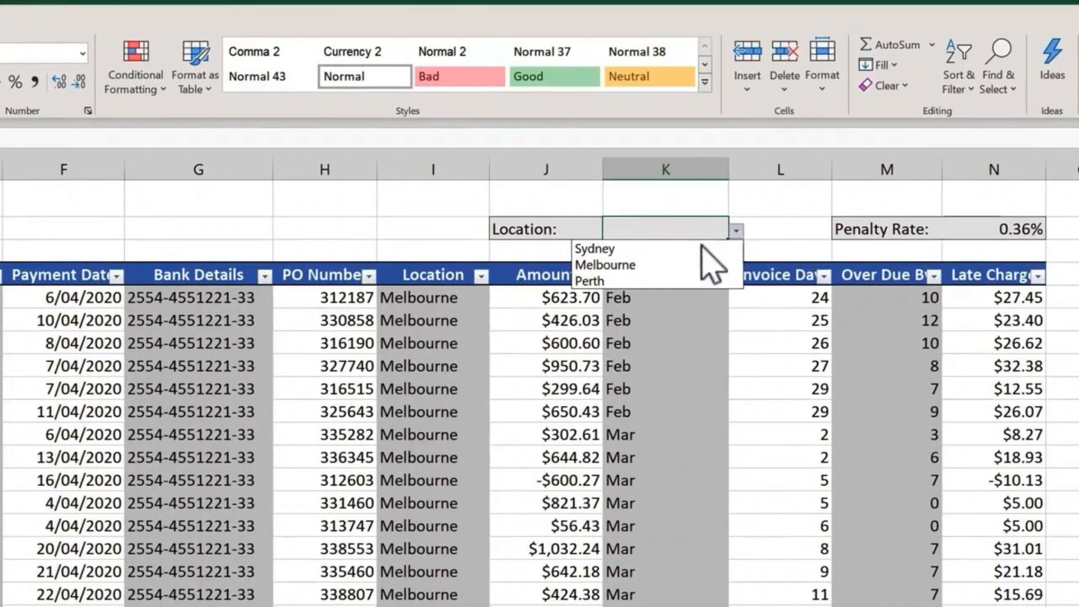
pyautogui.click(636, 280)
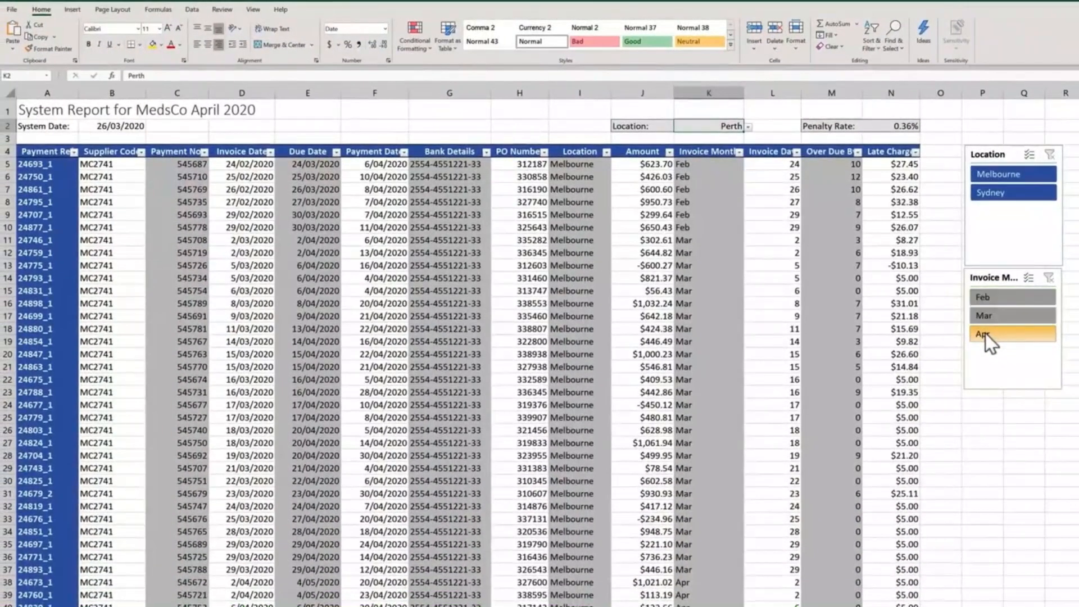
# Filter the invoice table to Apr with the Invoice Month slicer and remove the table's total row.
pyautogui.click(986, 333)
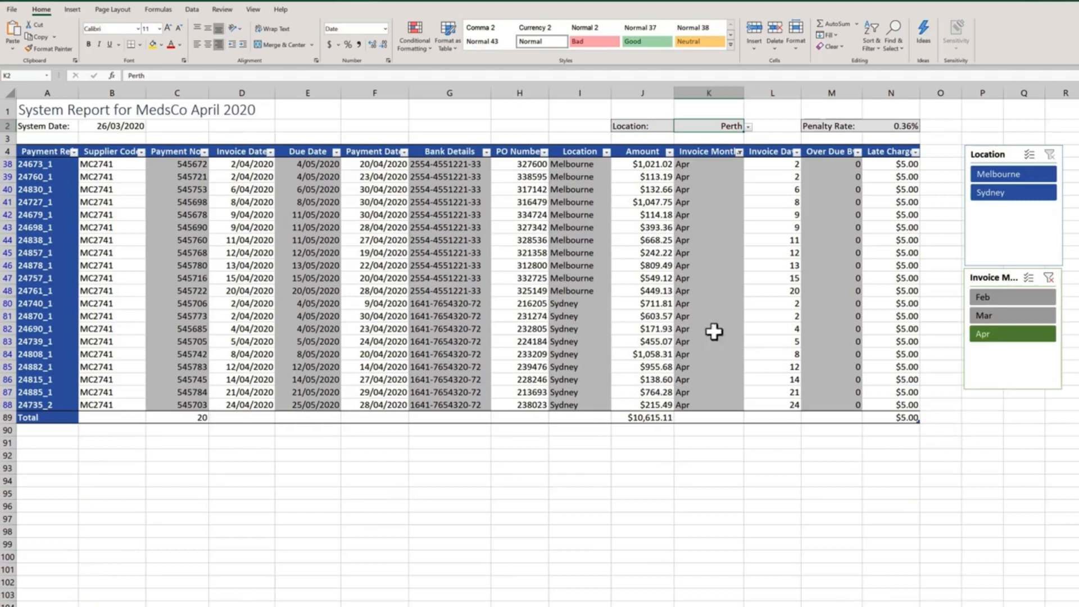
pyautogui.click(261, 213)
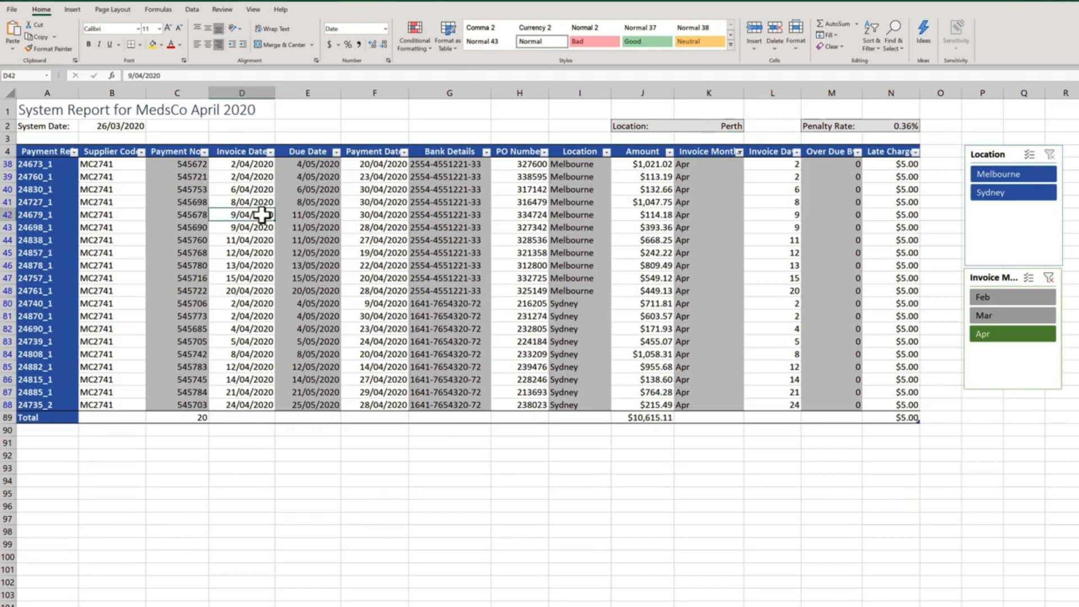
pyautogui.click(321, 10)
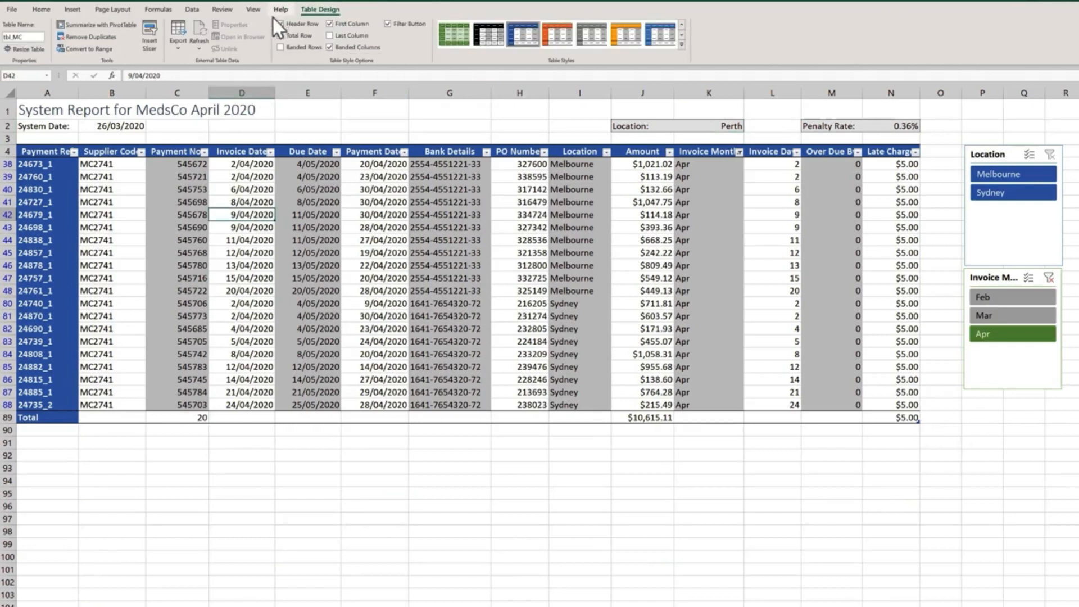
pyautogui.click(280, 37)
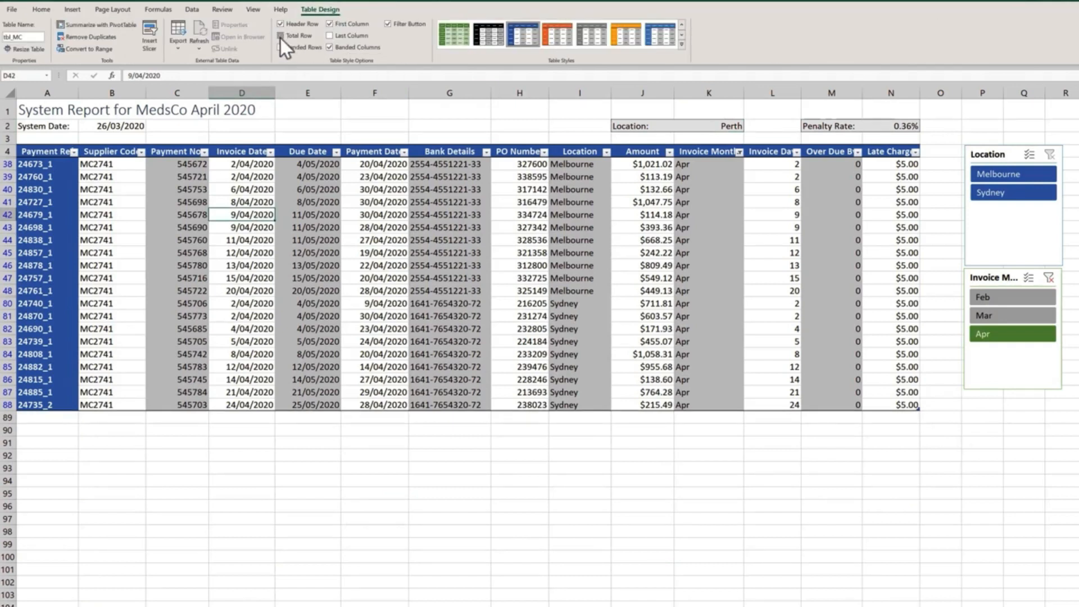
# Start a new invoice record in A89 with the payment reference 24888_1.
pyautogui.click(69, 418)
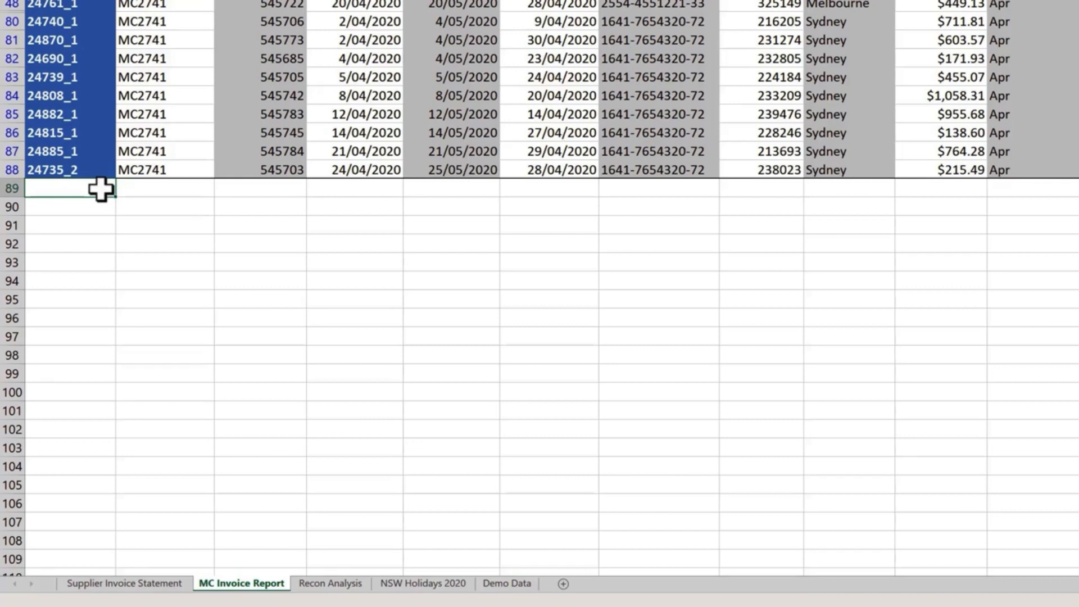
pyautogui.write('24888_1')
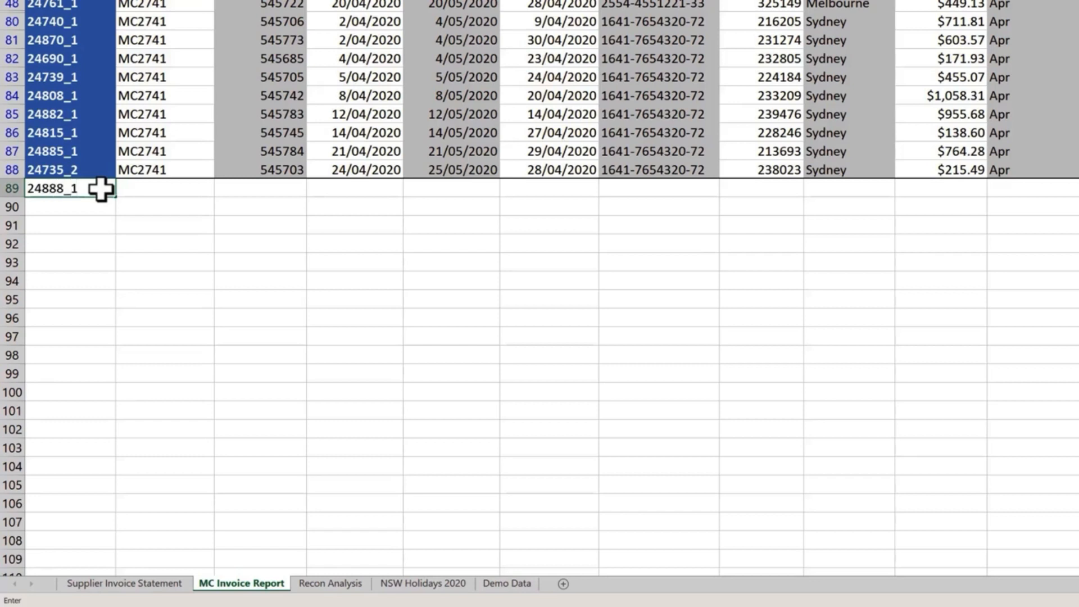
pyautogui.press('Tab')
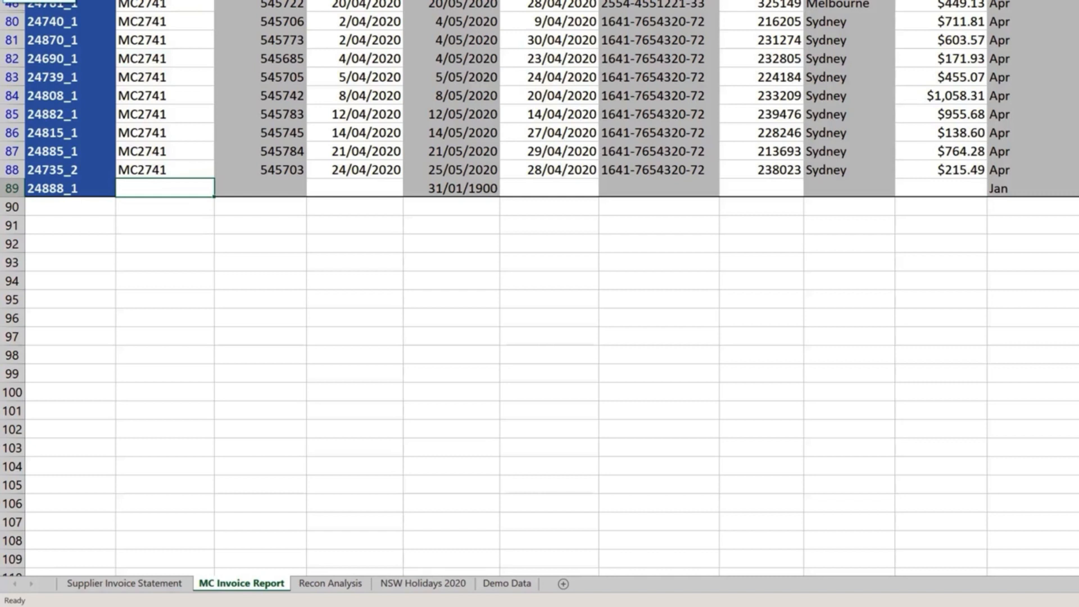
# Copy the supplier code through PO number cells B88:H88 into the new record in row 89.
pyautogui.click(38, 1)
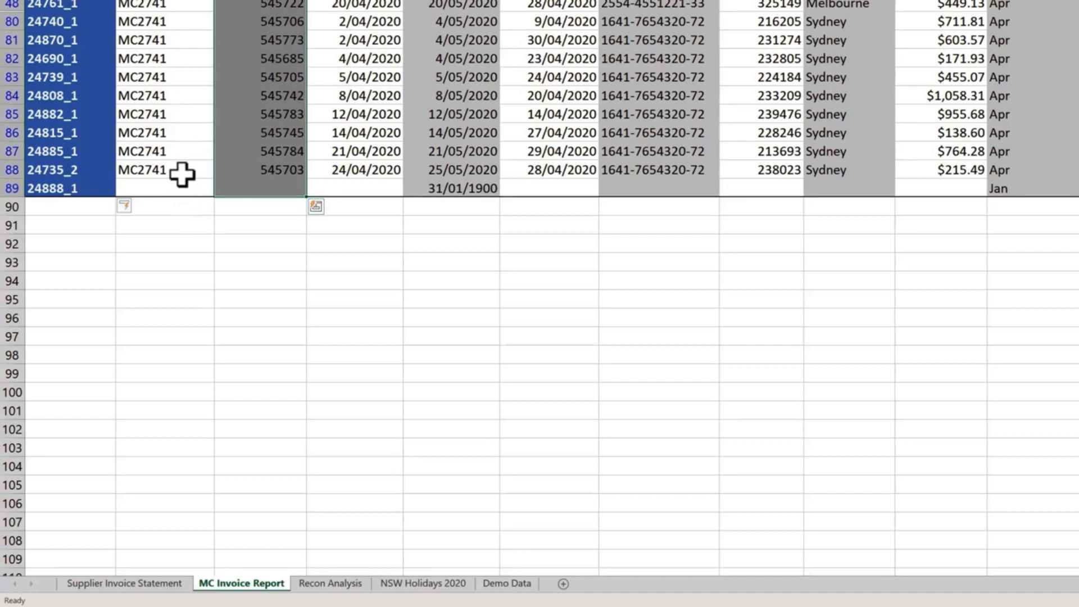
pyautogui.moveTo(181, 170); pyautogui.dragTo(767, 169)
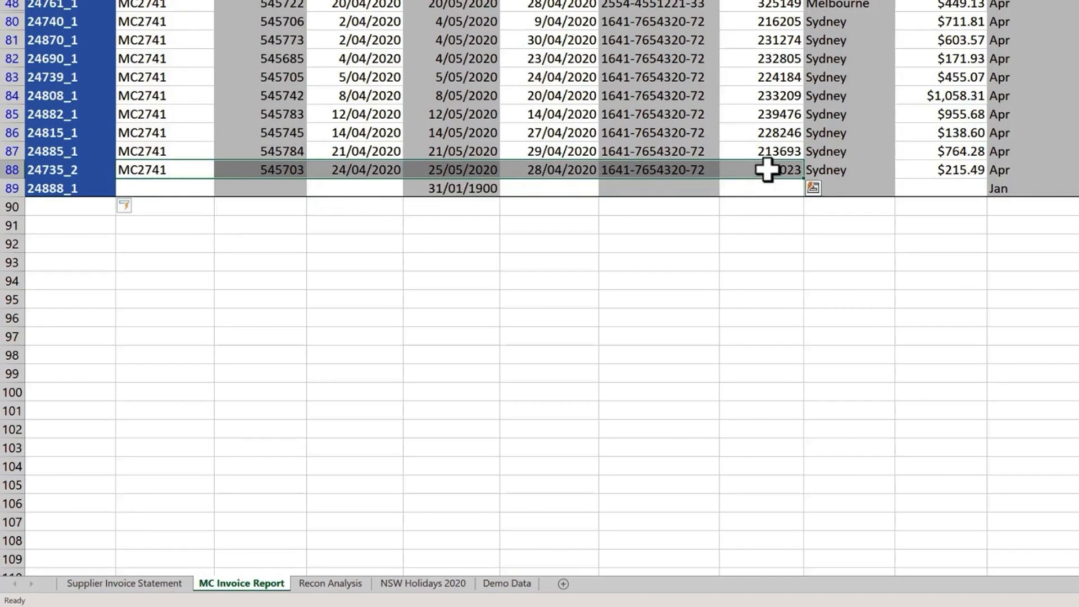
pyautogui.hotkey('ctrl', 'c')
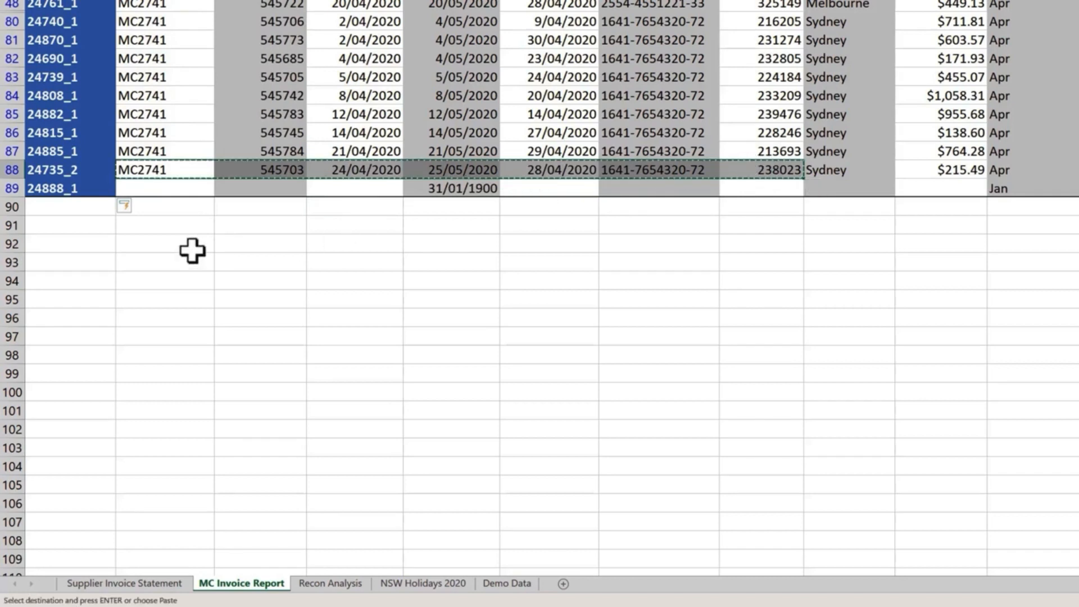
pyautogui.click(146, 188)
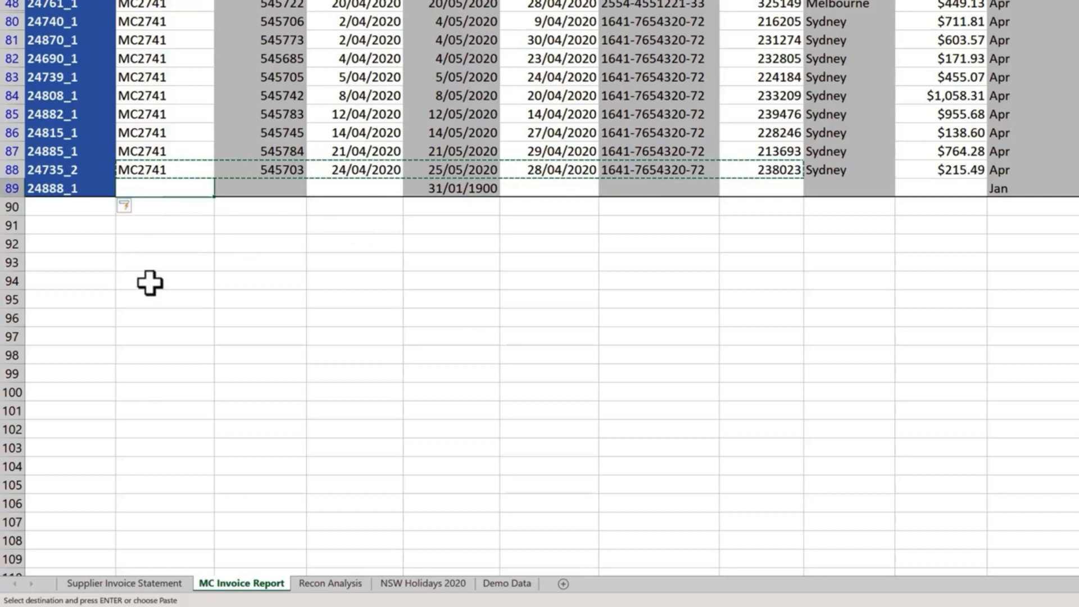
pyautogui.hotkey('ctrl', 'v')
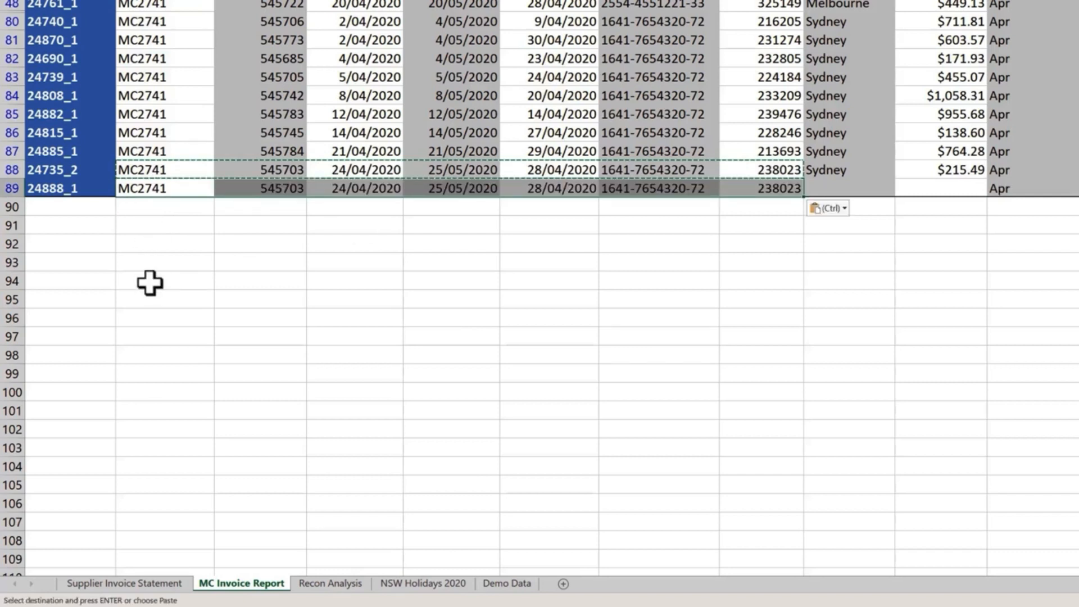
# Complete the row 89 invoice record with location Perth and amount 800, and check the location summary on the Recon Analysis sheet.
pyautogui.click(837, 183)
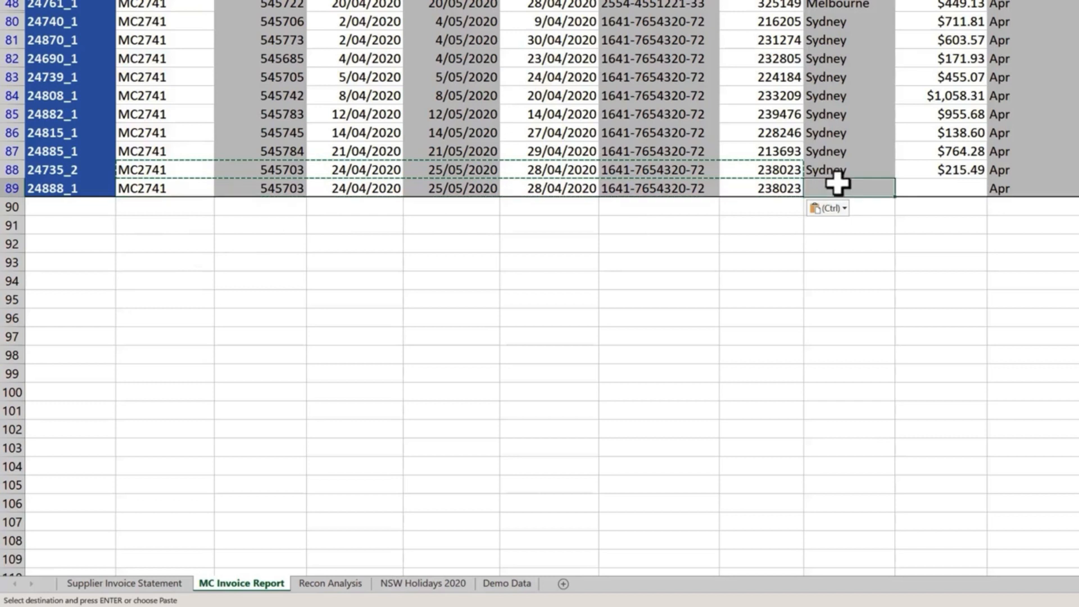
pyautogui.write('Pe')
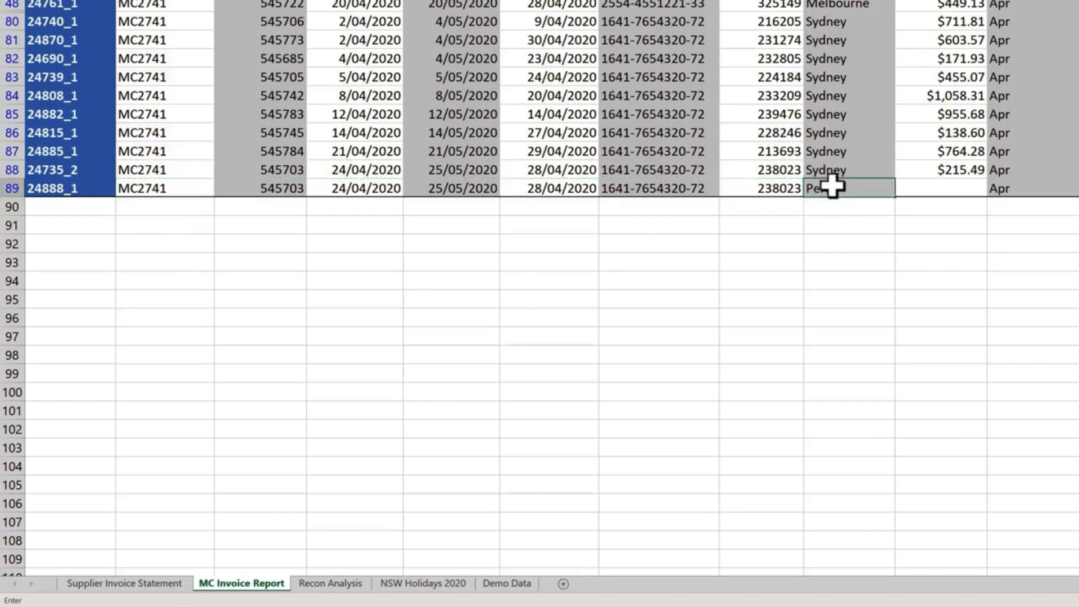
pyautogui.press('Tab')
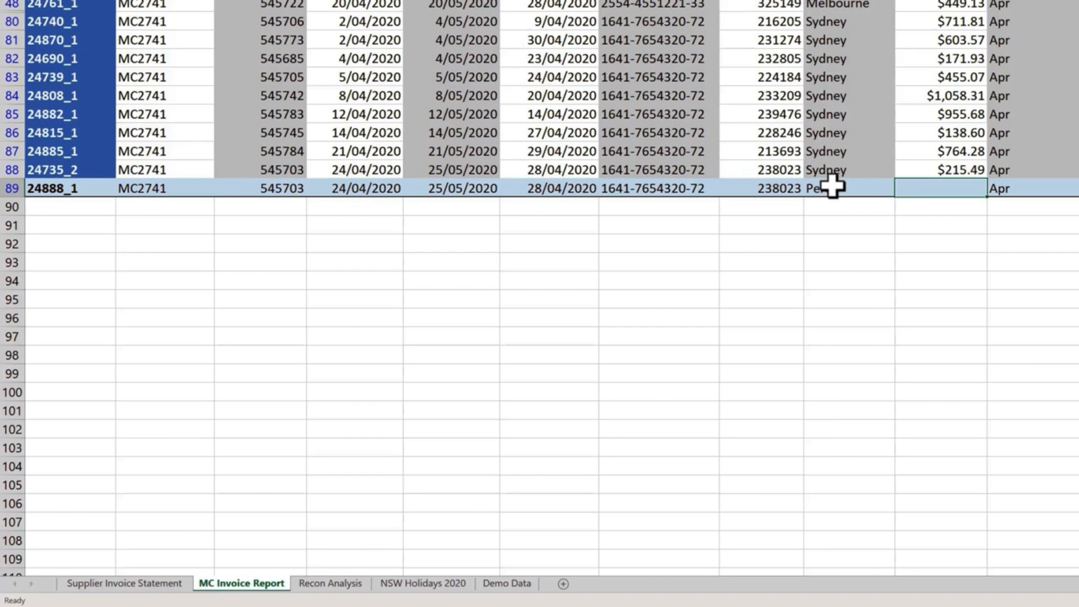
pyautogui.write('800')
pyautogui.press('Return')
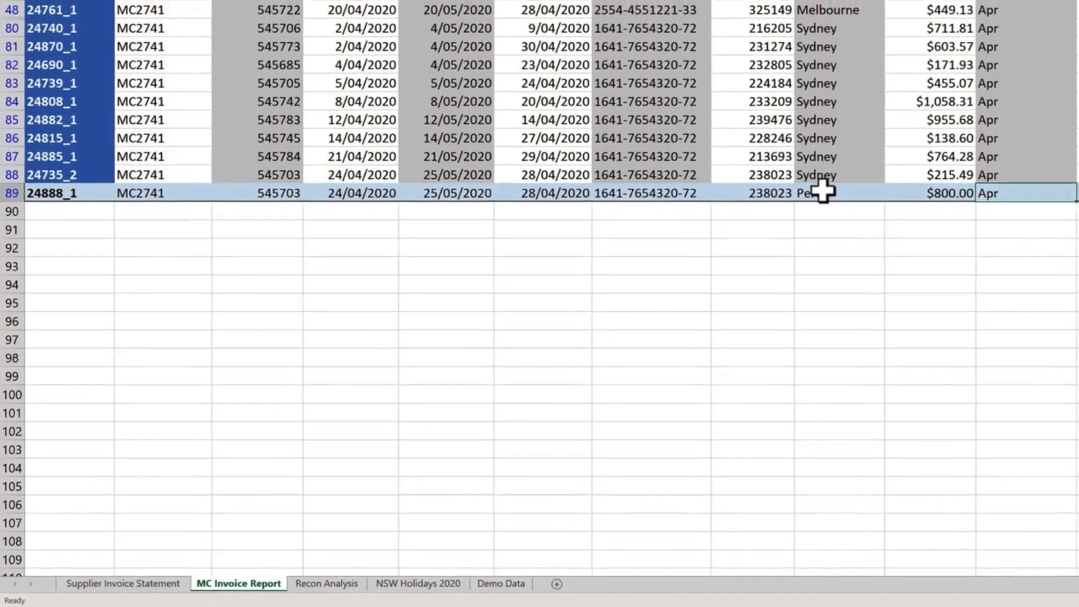
pyautogui.click(327, 583)
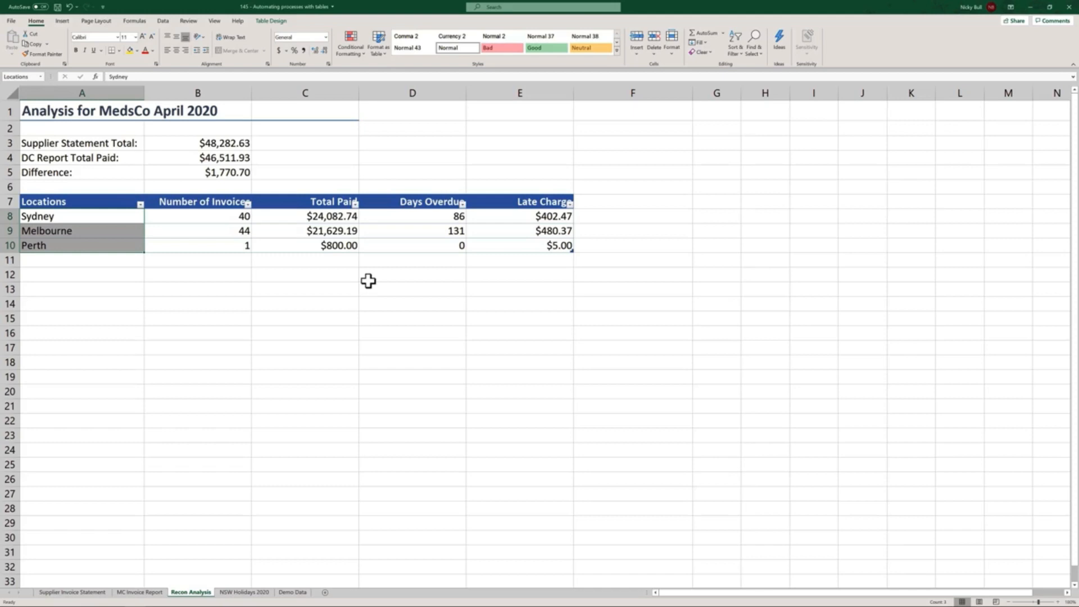
pyautogui.click(368, 280)
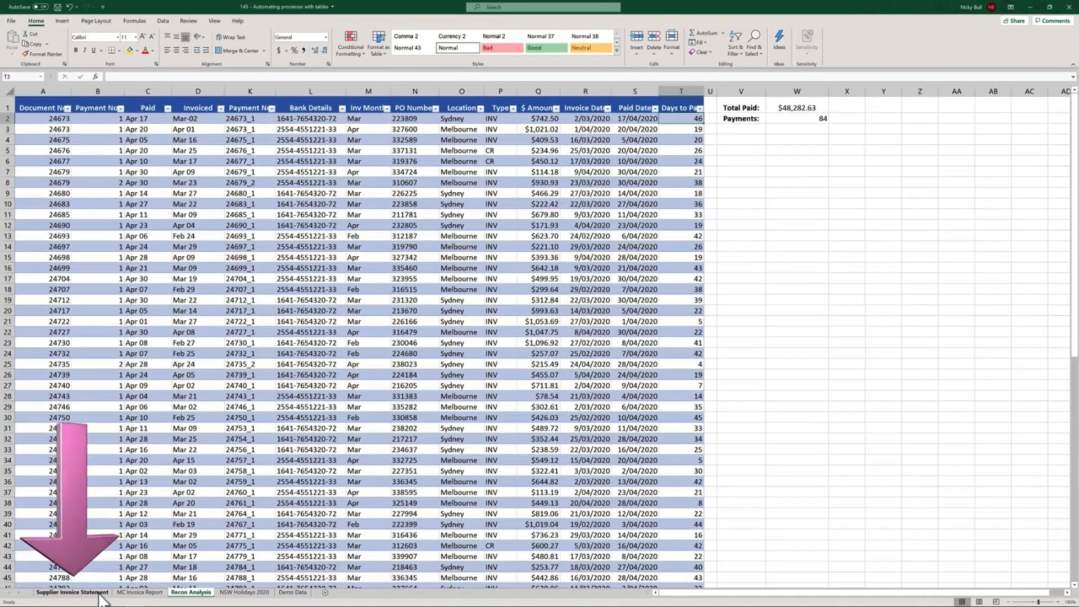
# Unhide the raw data columns between D and K on the Supplier Invoice Statement sheet.
pyautogui.click(99, 594)
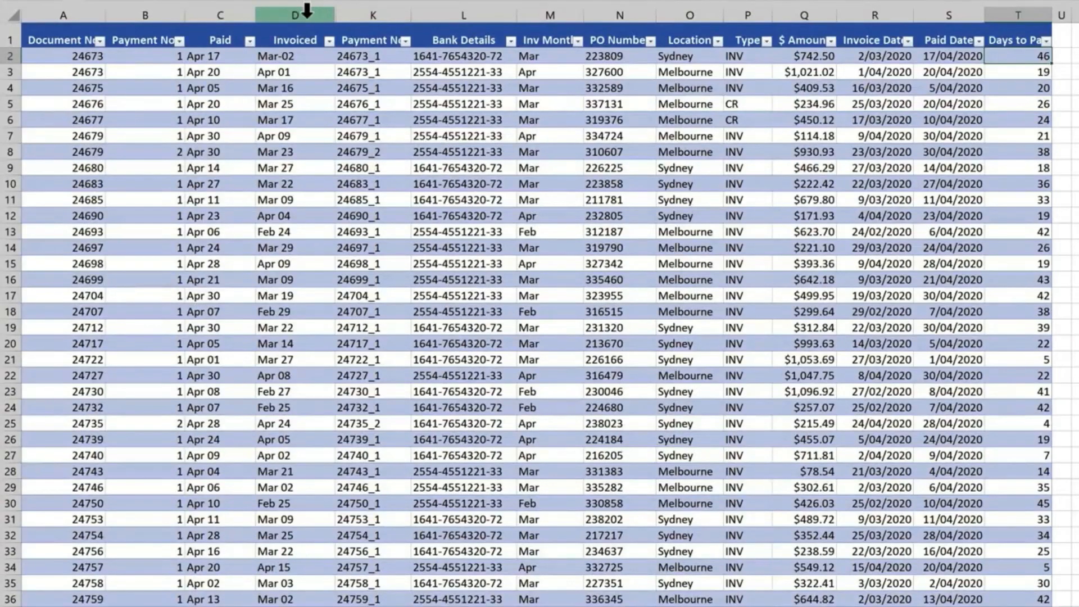
pyautogui.moveTo(305, 10); pyautogui.dragTo(376, 11)
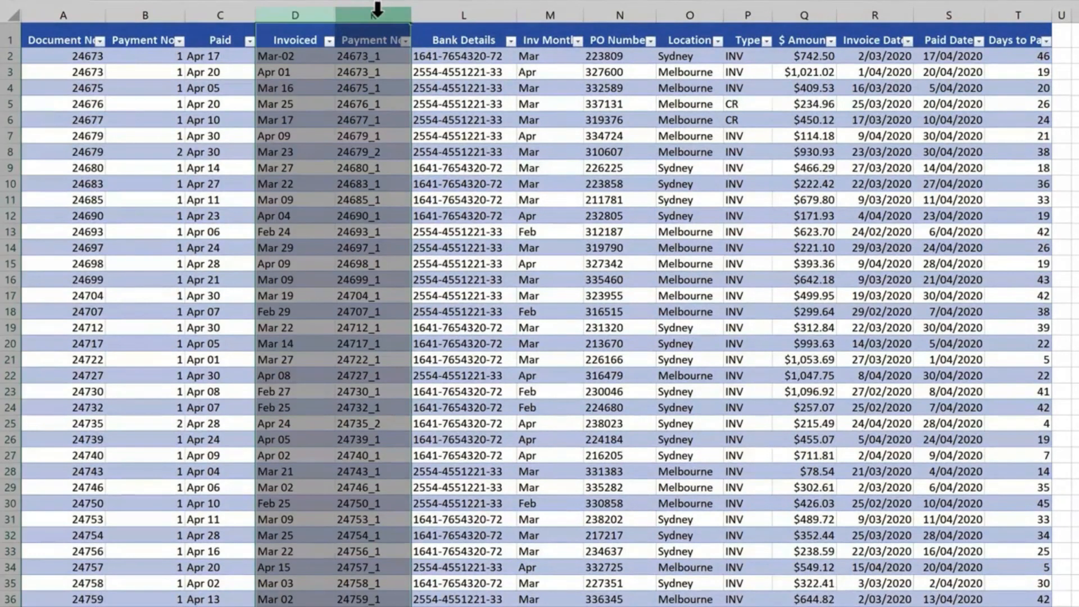
pyautogui.rightClick(377, 13)
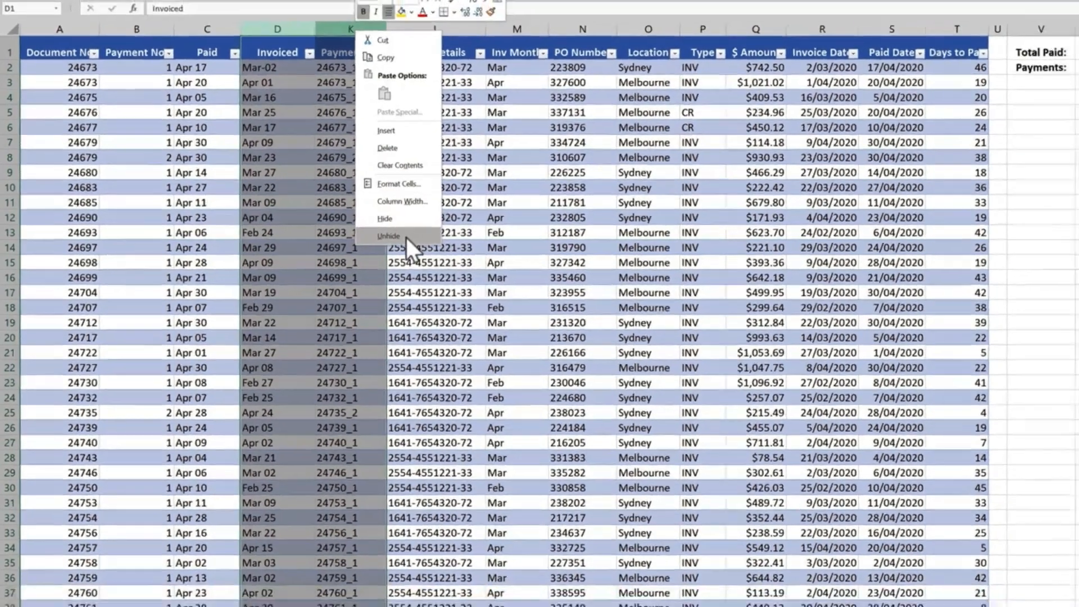
pyautogui.click(431, 236)
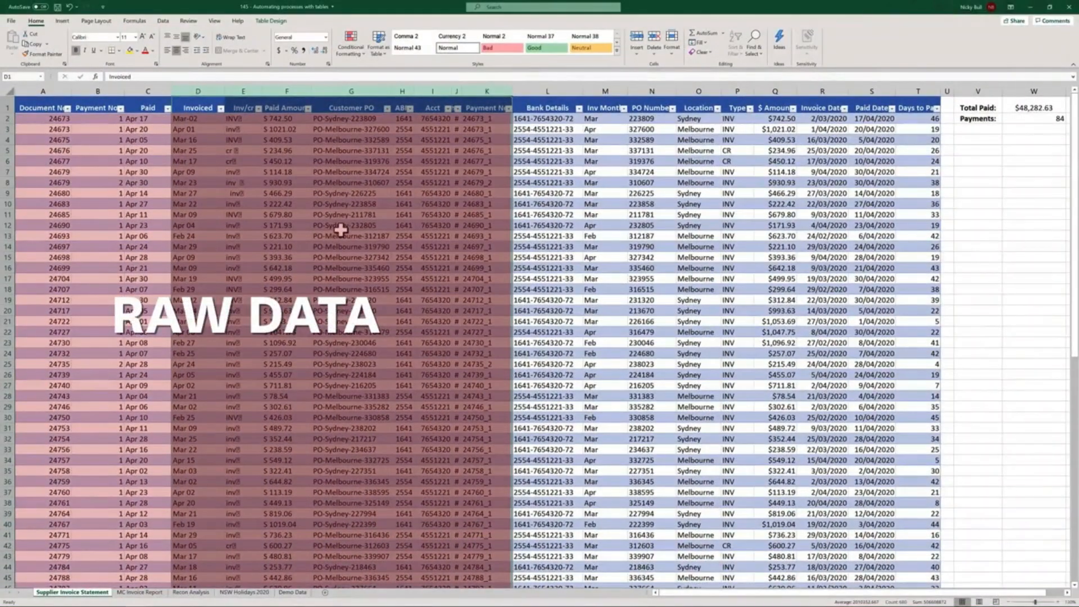
pyautogui.click(341, 228)
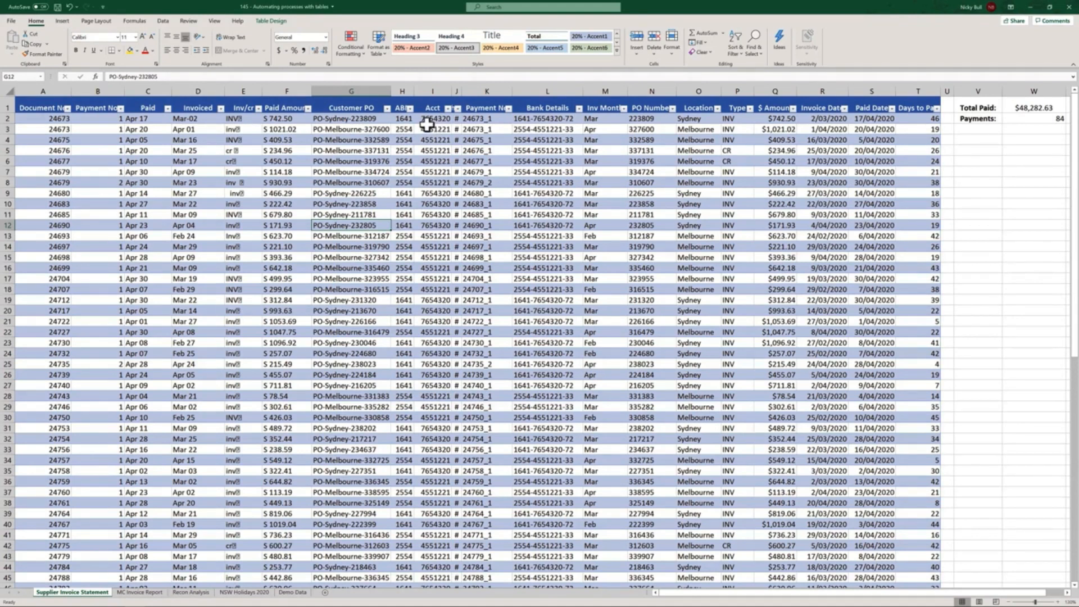
# Delete all existing data rows from the supplier invoice table, from row 2 down, keeping its headers.
pyautogui.click(13, 121)
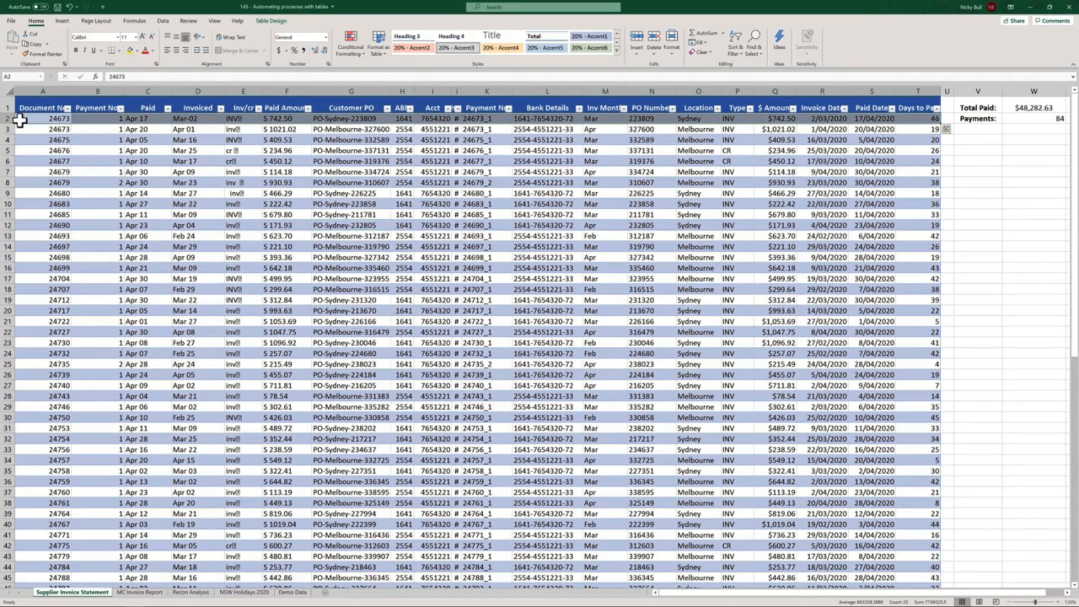
pyautogui.hotkey('ctrl', 'shift', 'Down')
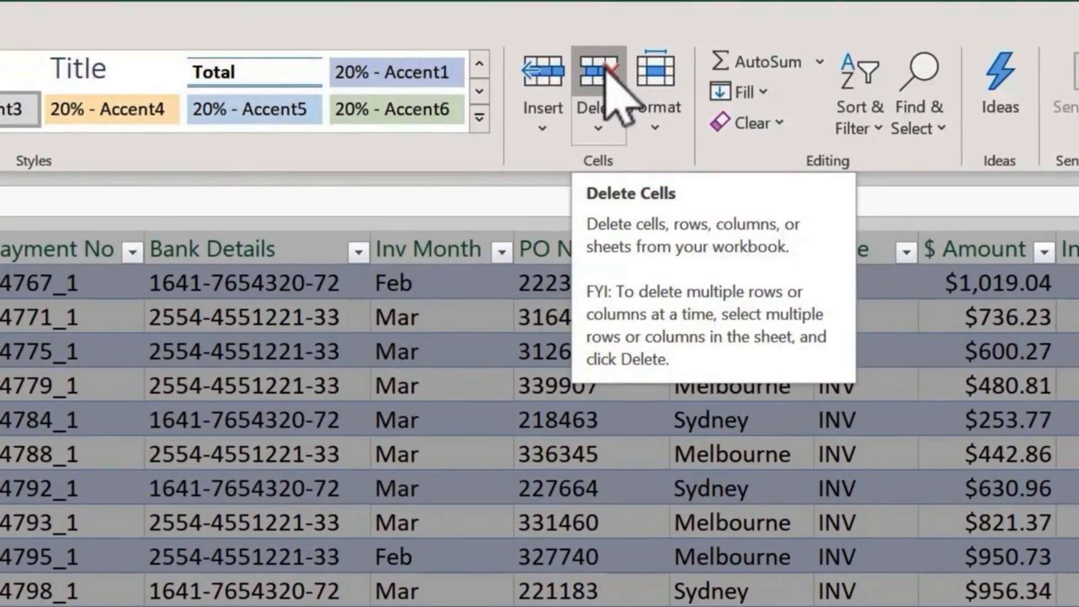
pyautogui.click(605, 67)
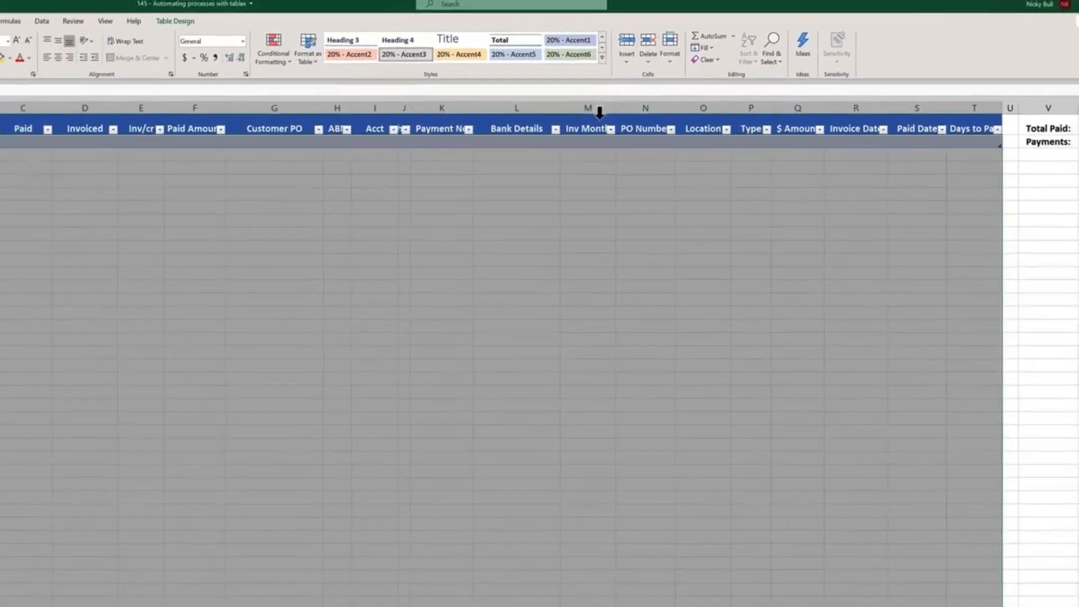
pyautogui.click(469, 153)
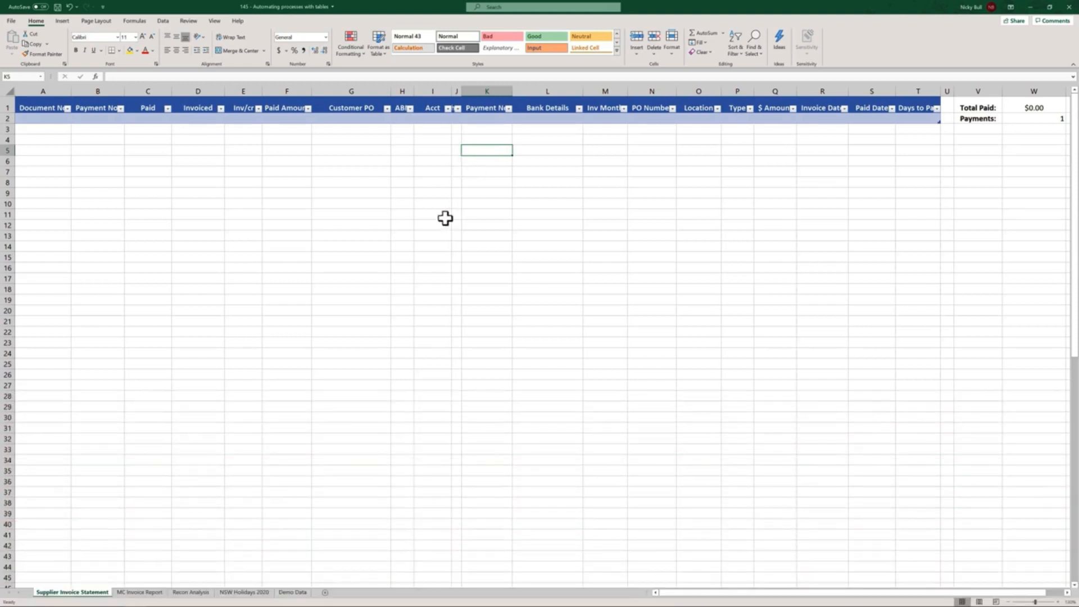
# Copy all the records on the Demo Data sheet into the Supplier Invoice Statement table, starting at A2.
pyautogui.click(294, 592)
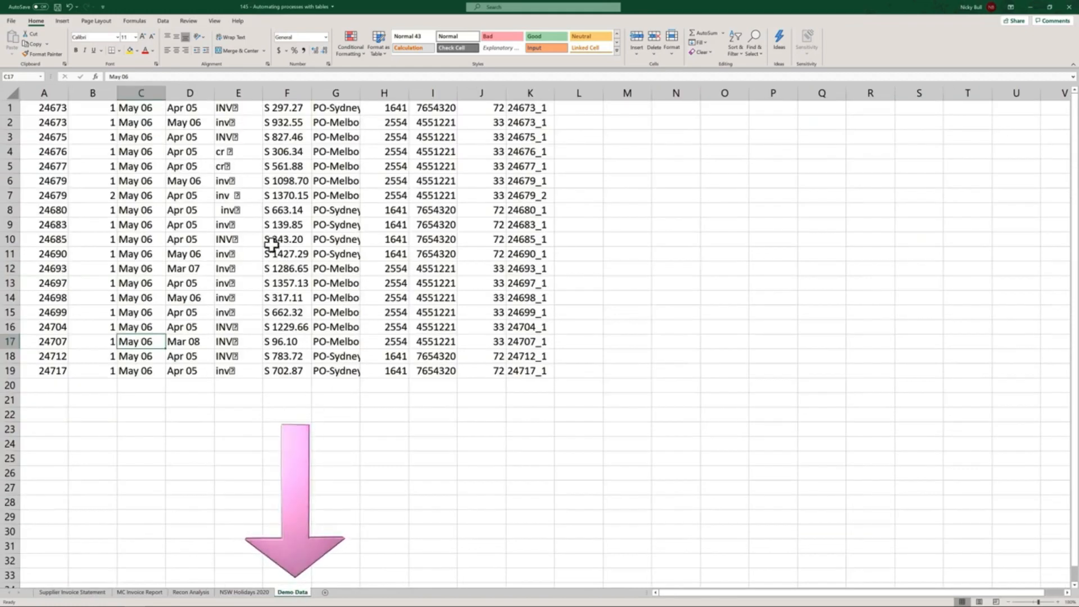
pyautogui.click(194, 224)
pyautogui.hotkey('ctrl', 'a')
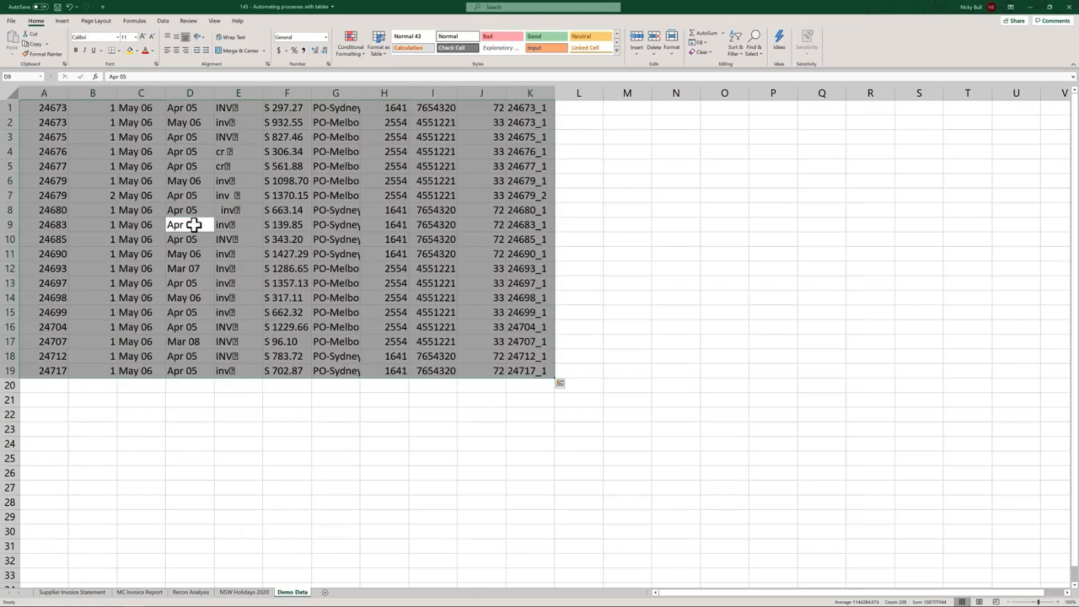
pyautogui.hotkey('ctrl', 'c')
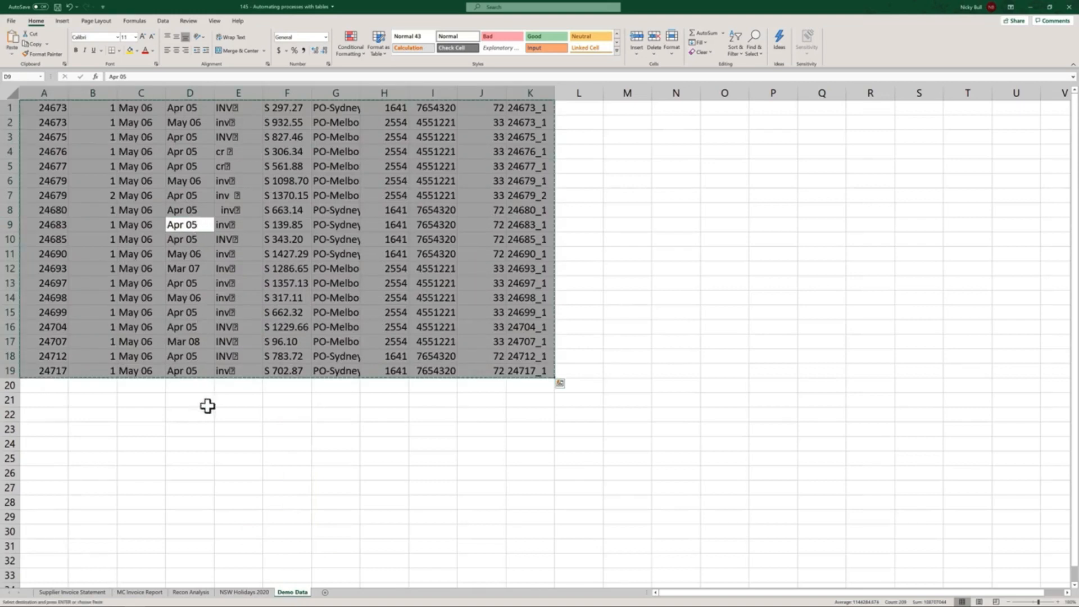
pyautogui.click(67, 592)
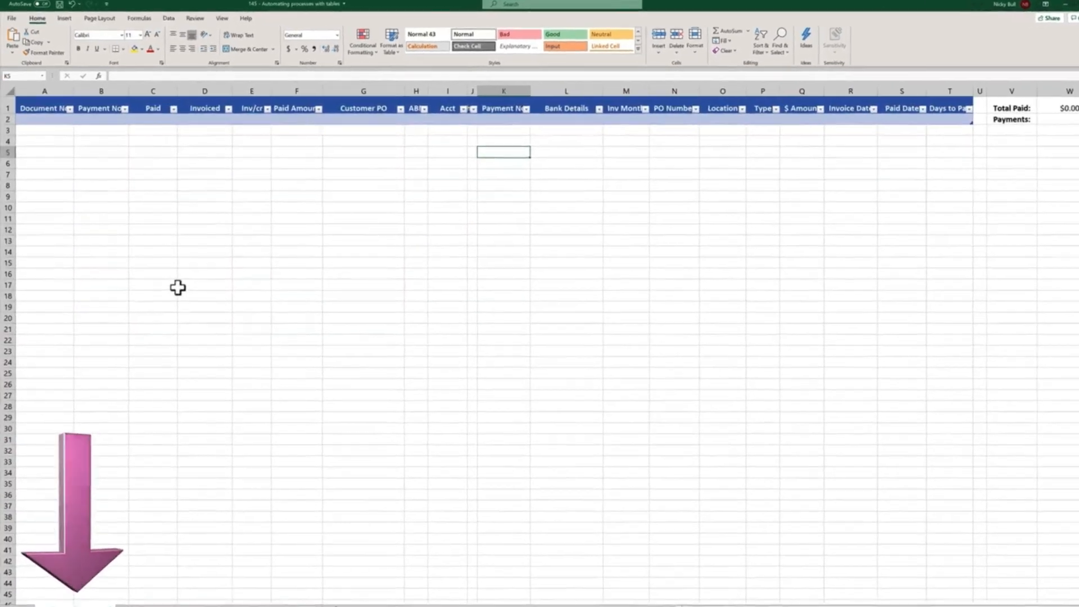
pyautogui.click(55, 119)
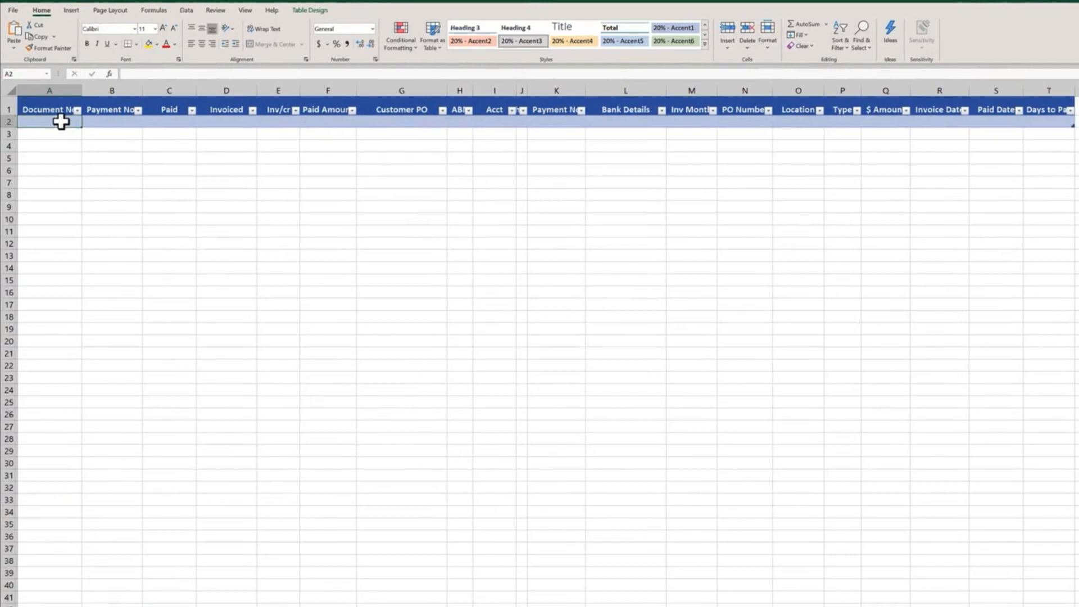
pyautogui.hotkey('ctrl', 'v')
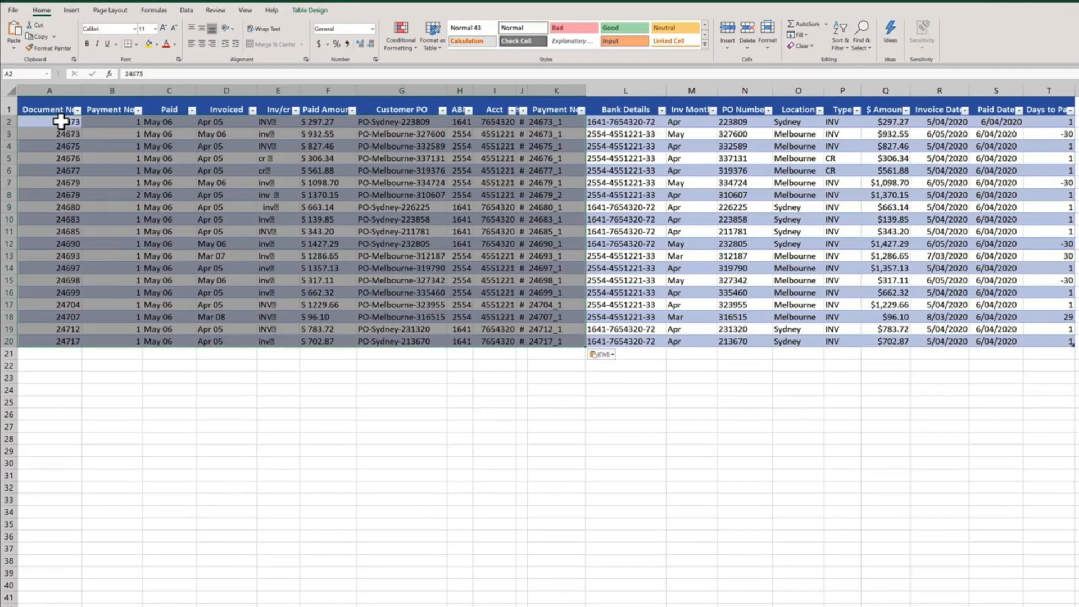
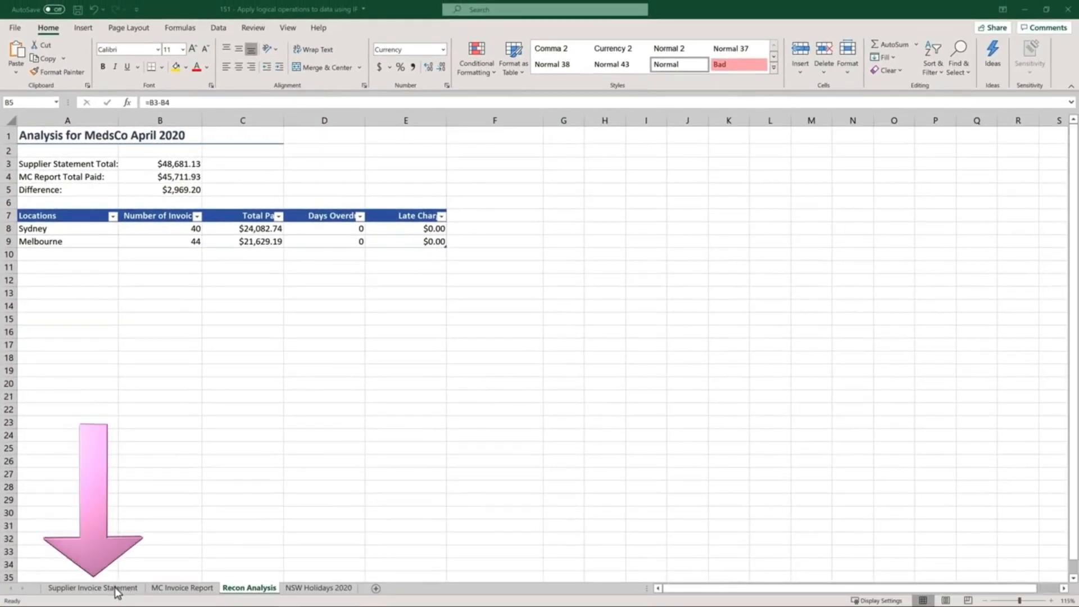
# On the MC Invoice Report sheet, start an IF formula in M5 testing whether Payment Date is greater than Due Date.
pyautogui.click(110, 593)
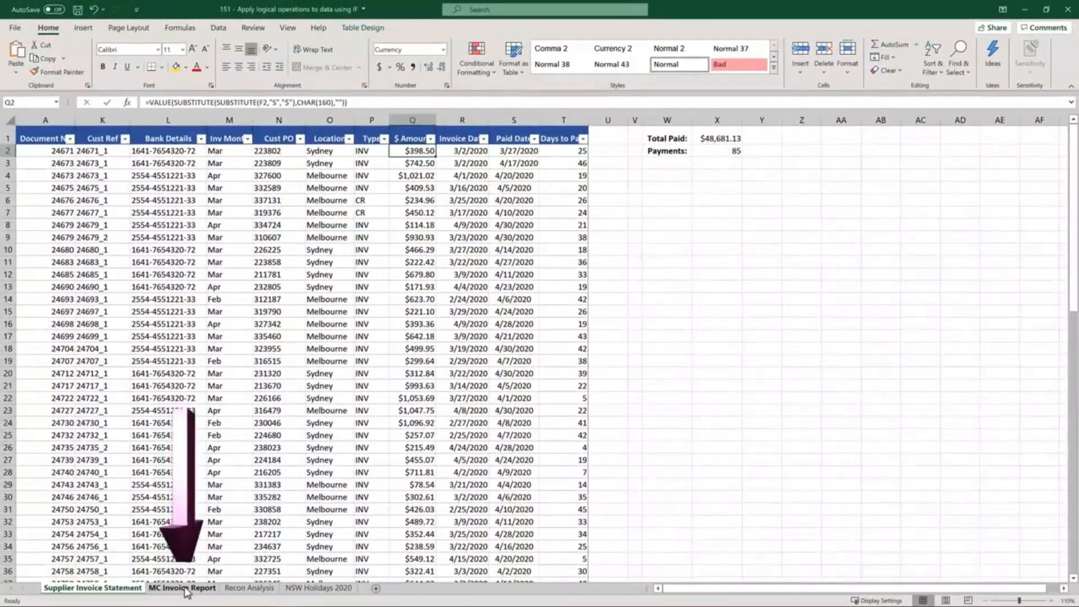
pyautogui.click(186, 589)
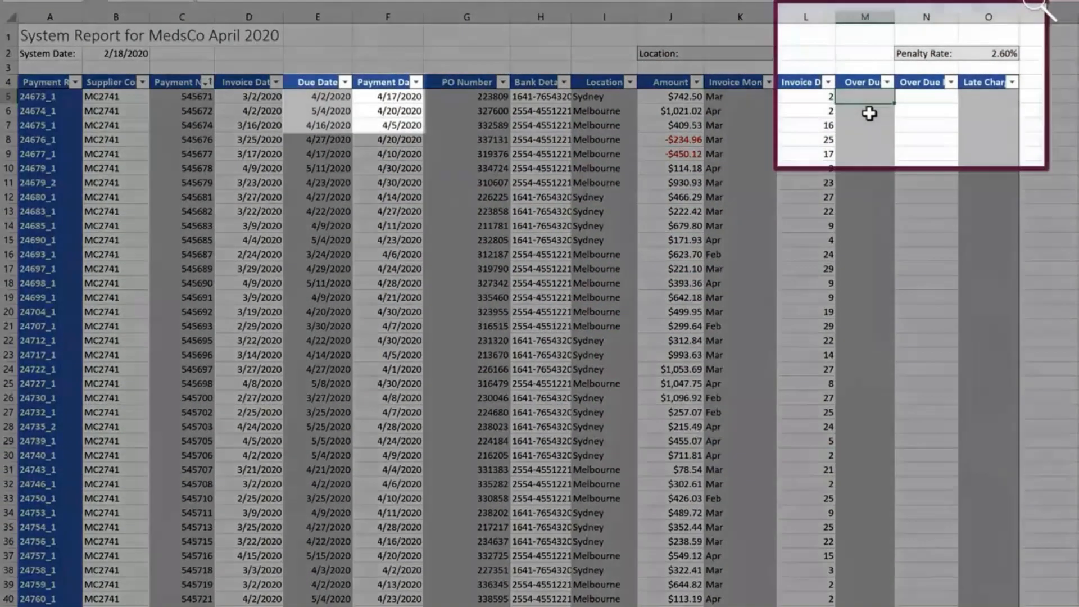
pyautogui.write('=i')
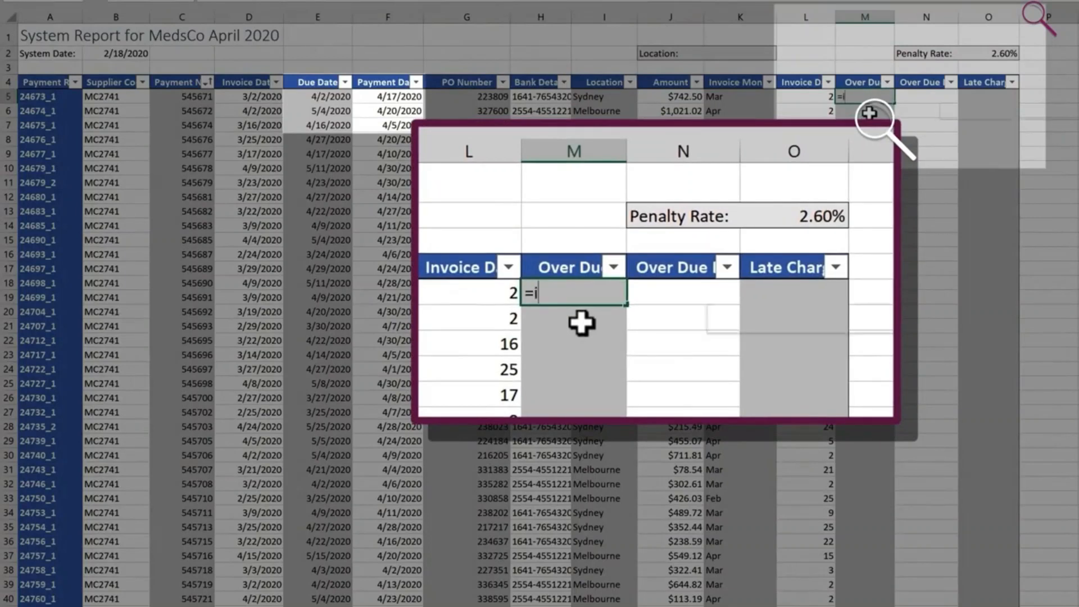
pyautogui.write('f')
pyautogui.press('Tab')
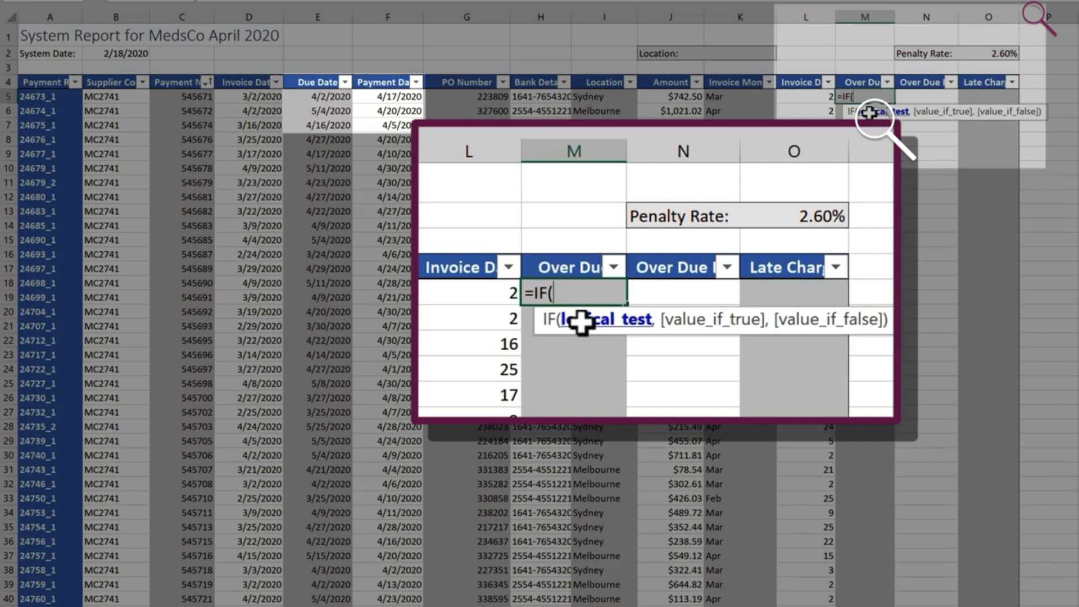
pyautogui.click(395, 99)
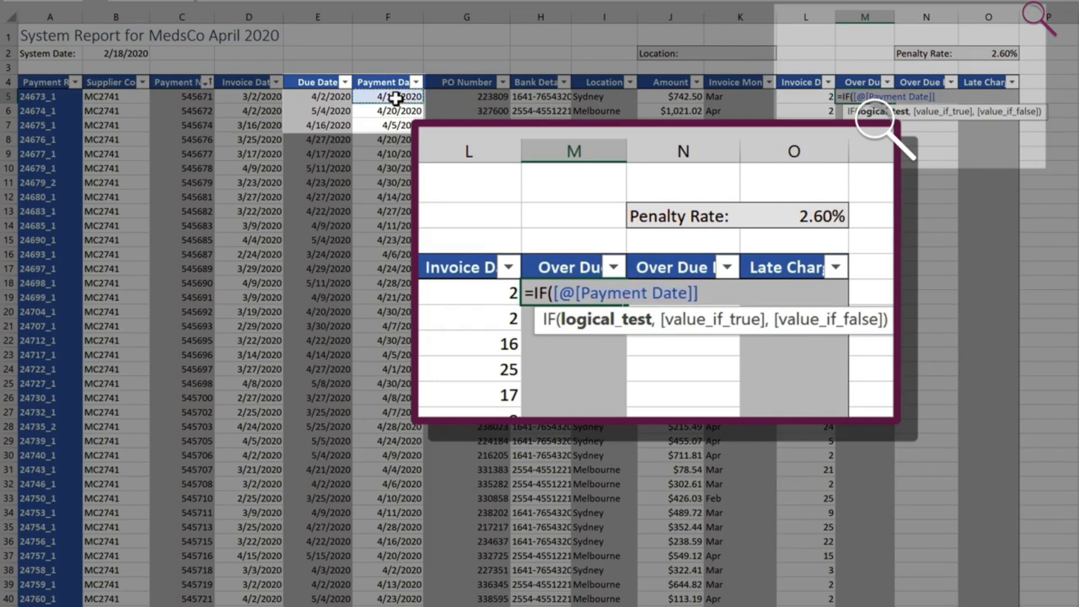
pyautogui.write('>')
pyautogui.click(339, 97)
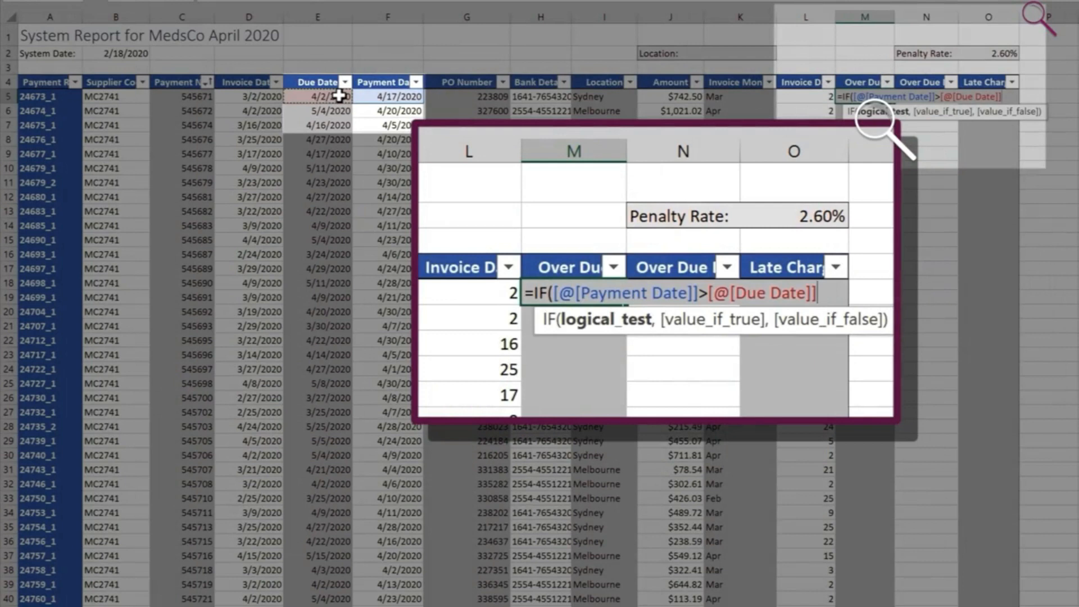
# Finish the IF formula in M5 to return "Yes" when true and empty text "" when false.
pyautogui.write(',')
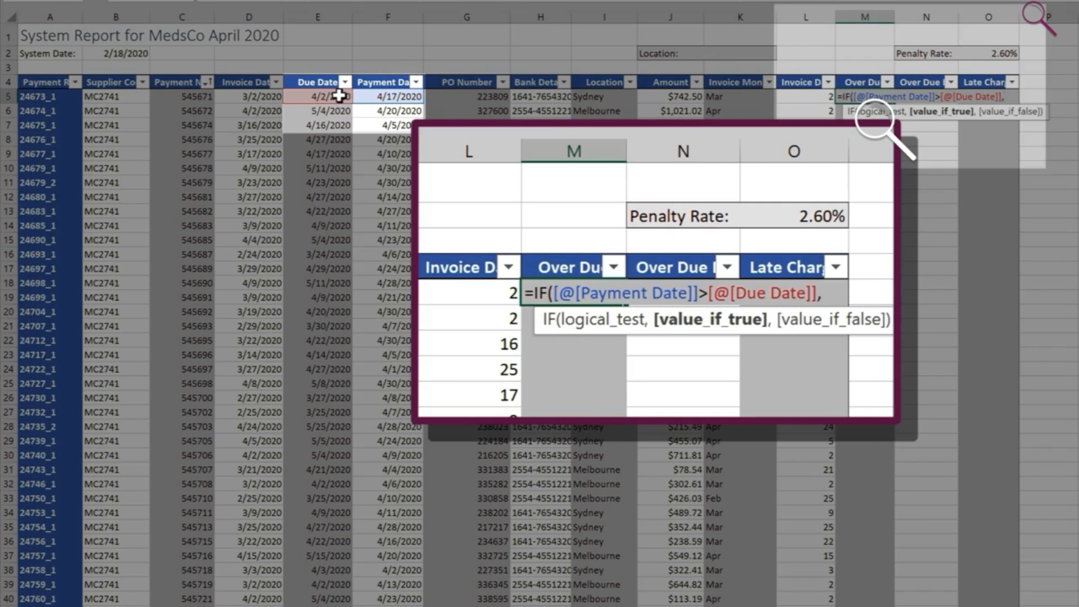
pyautogui.write('"Yes"')
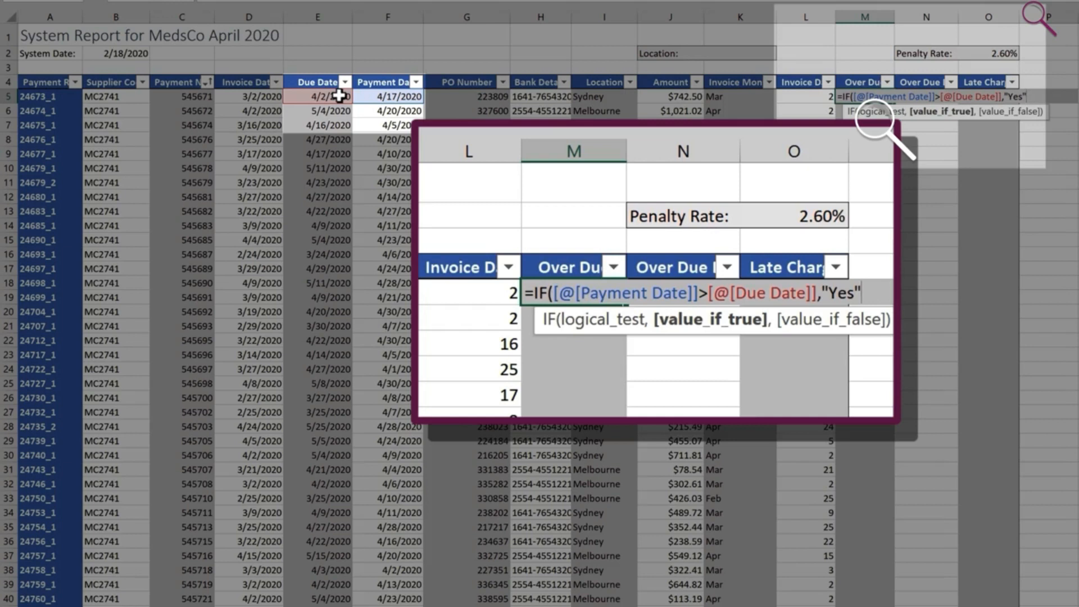
pyautogui.write(',')
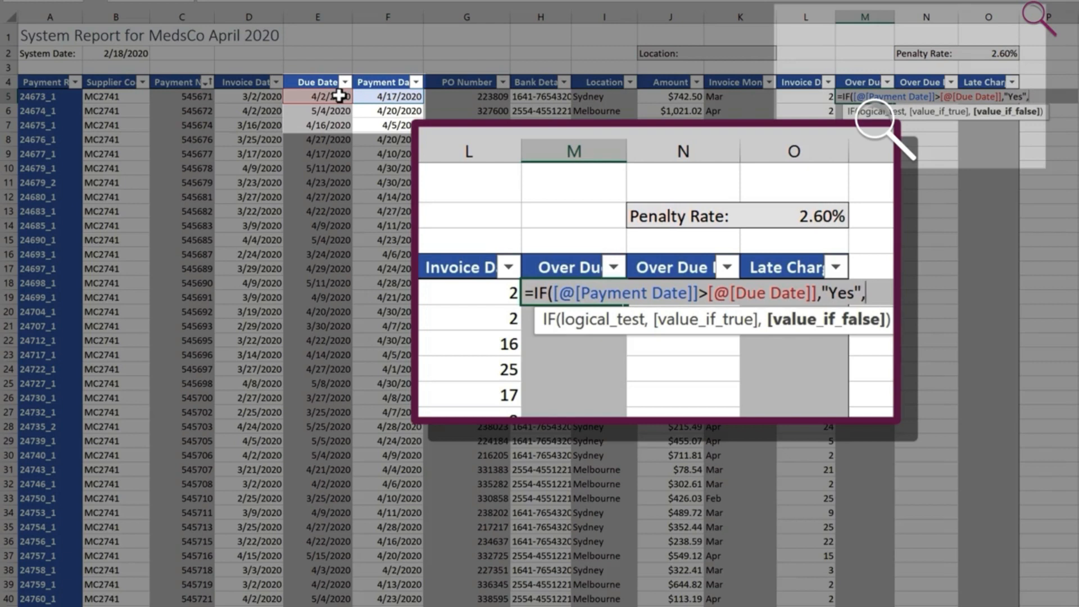
pyautogui.write('")')
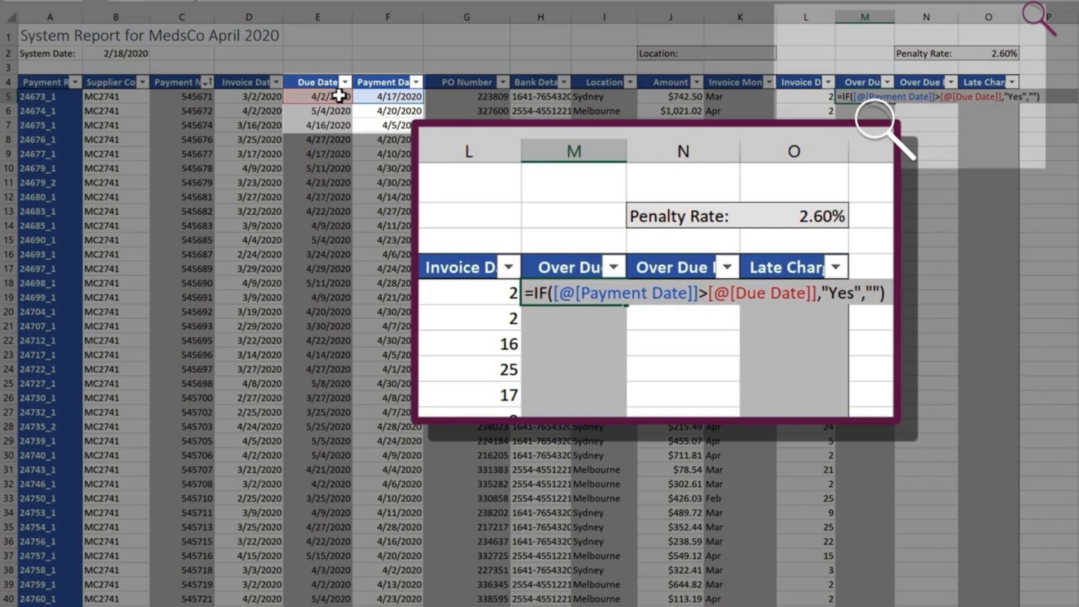
pyautogui.press('Return')
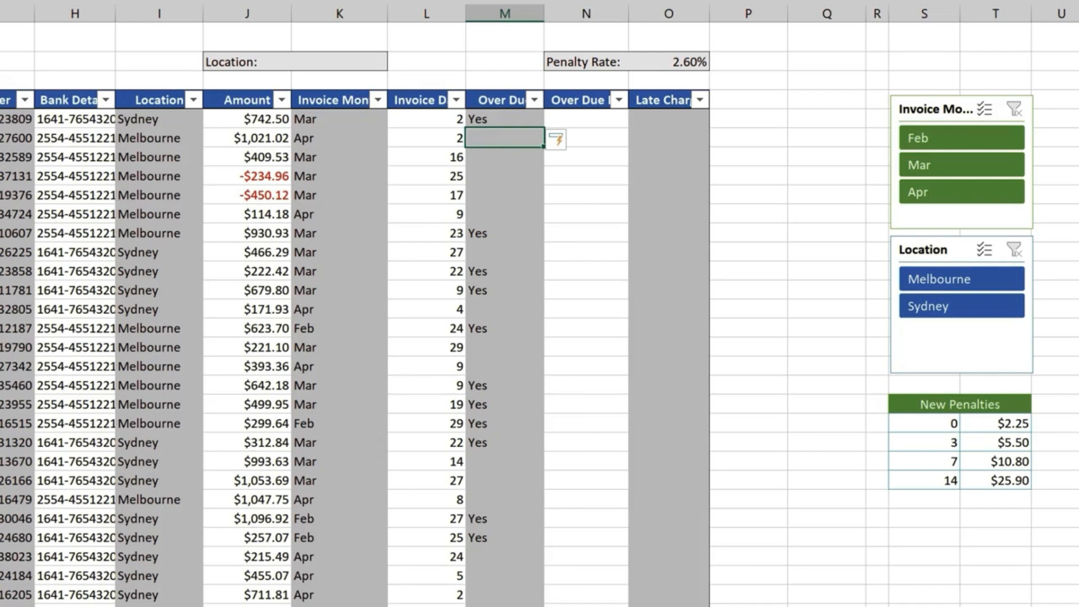
# In N5 of the Over Due By column, start an IF formula returning 0 when Over Due equals empty text "".
pyautogui.click(604, 116)
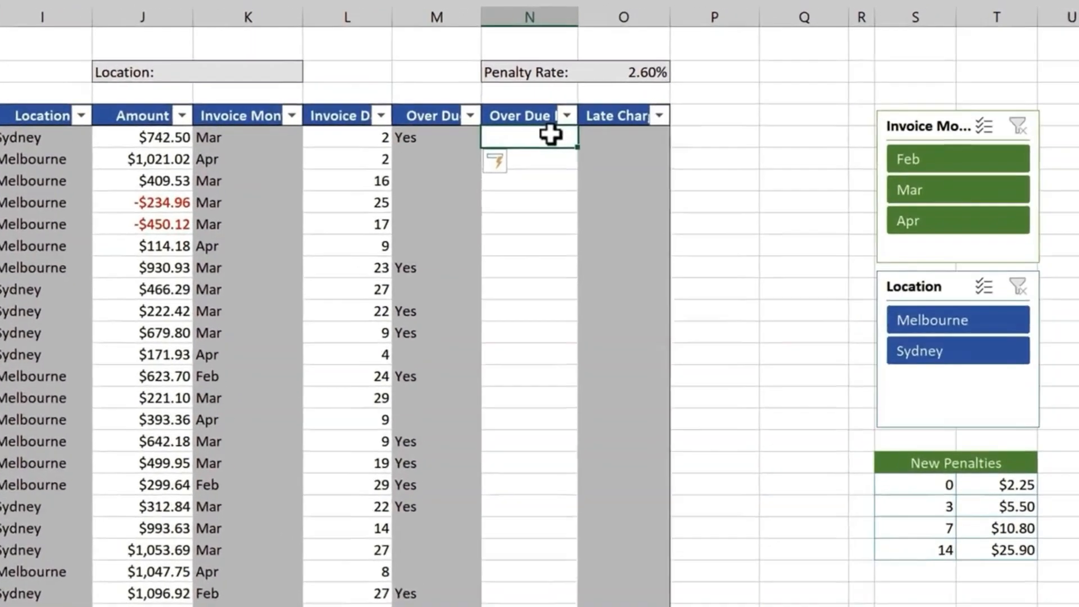
pyautogui.write('=if')
pyautogui.press('Tab')
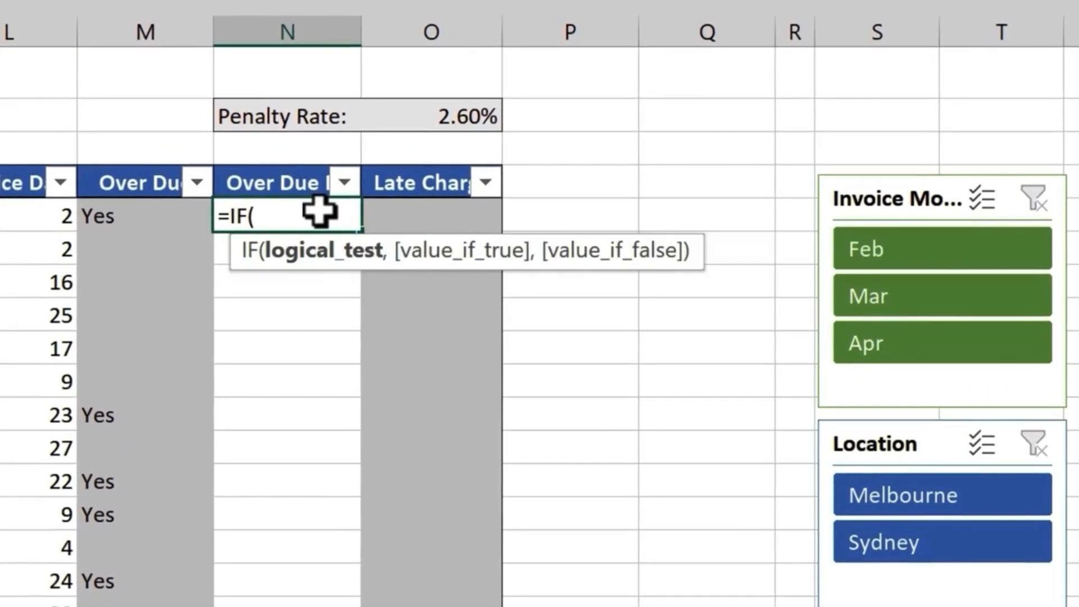
pyautogui.click(123, 218)
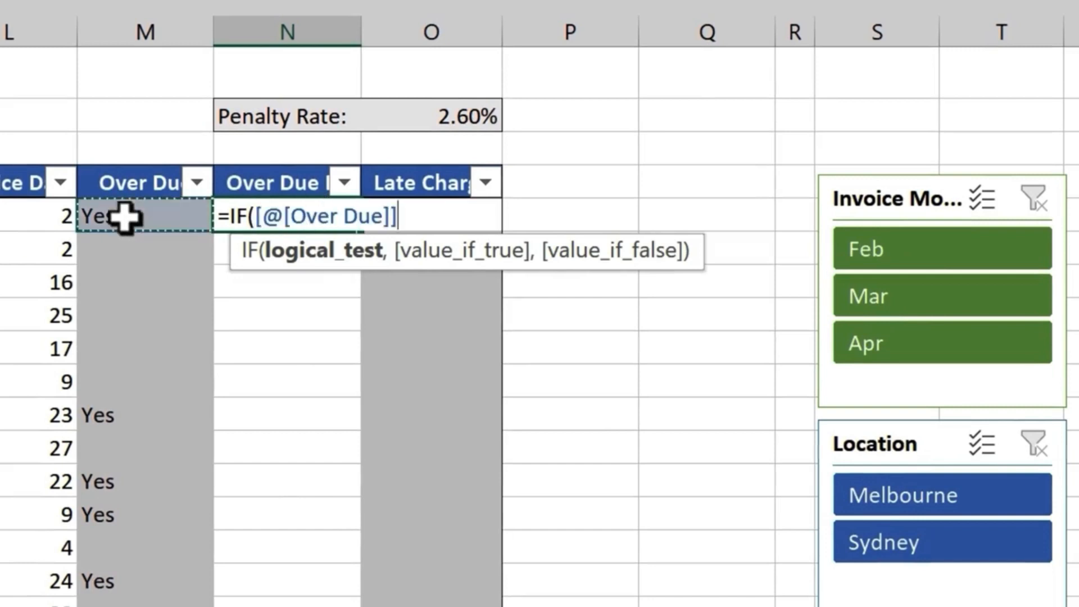
pyautogui.write('=""')
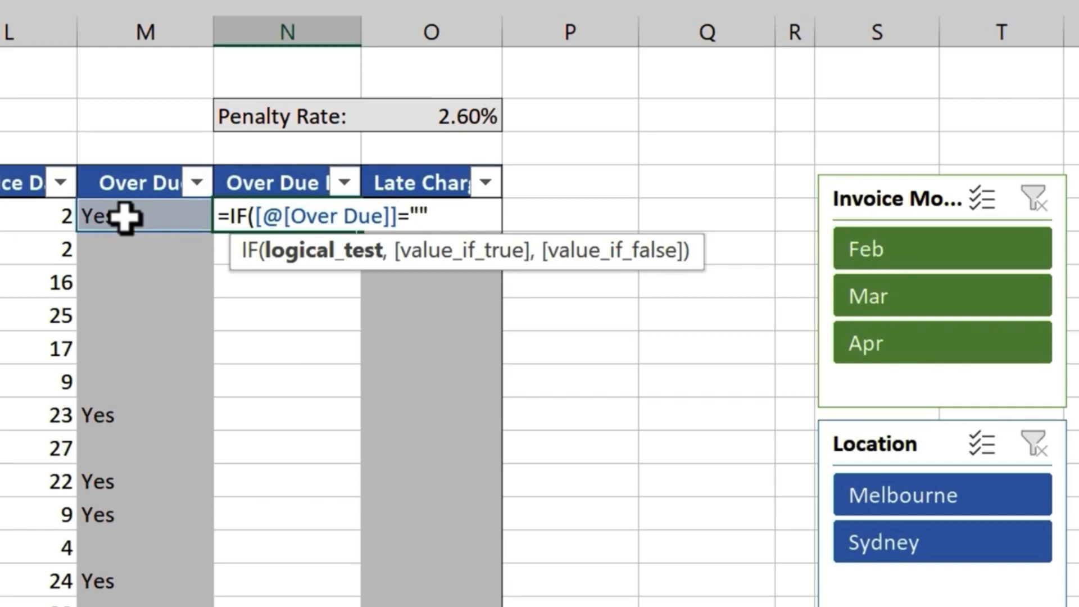
pyautogui.write(',')
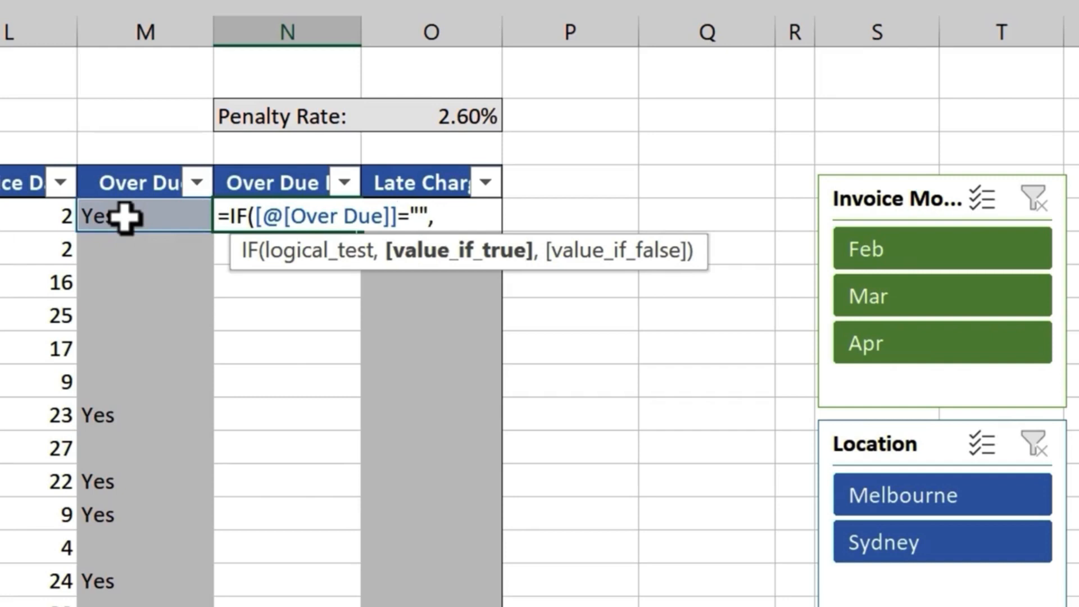
pyautogui.write('0,')
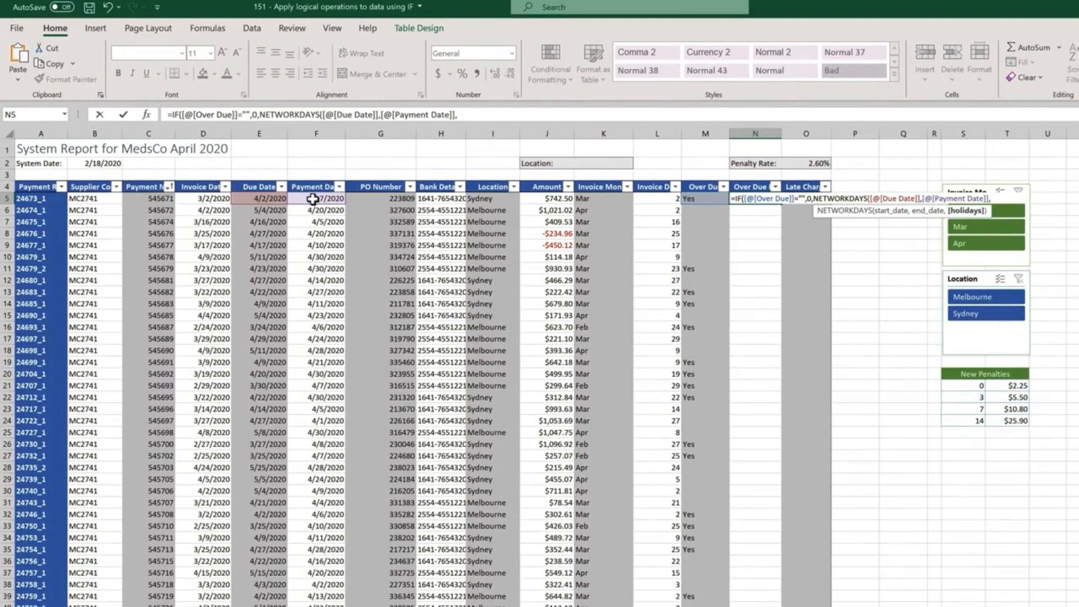
# Finish the N5 formula with NETWORKDAYS from Due Date to Payment Date, excluding Holidays, as the value if false.
pyautogui.write(',hol')
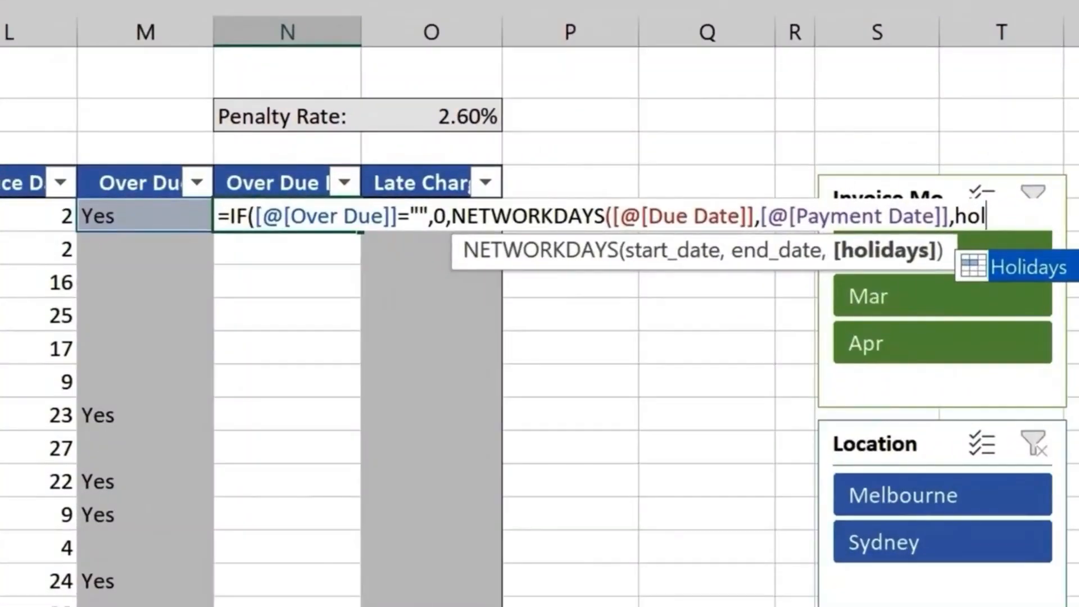
pyautogui.press('Tab')
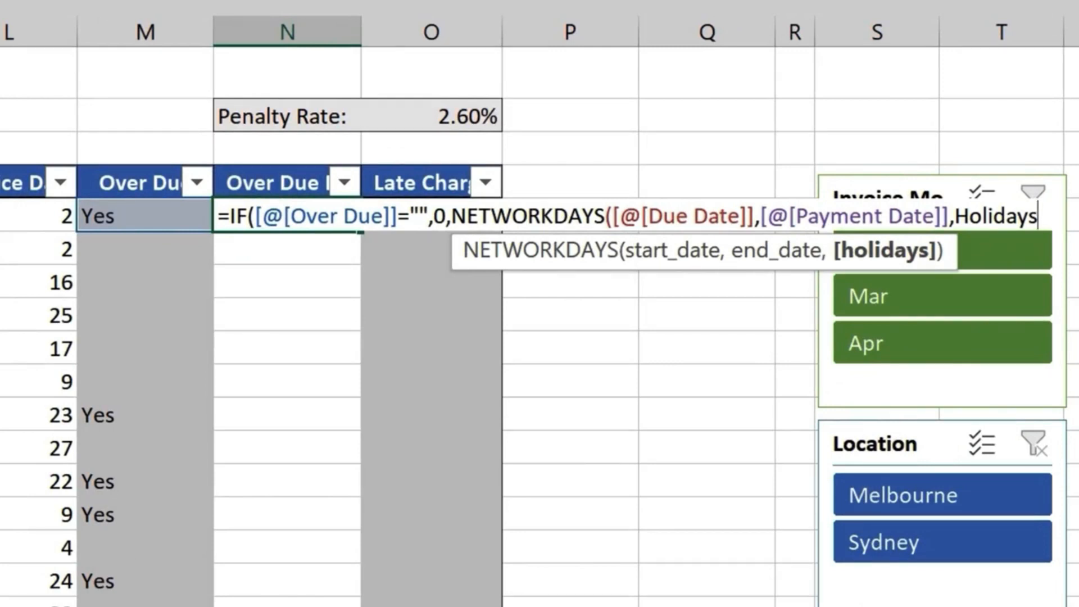
pyautogui.write(')')
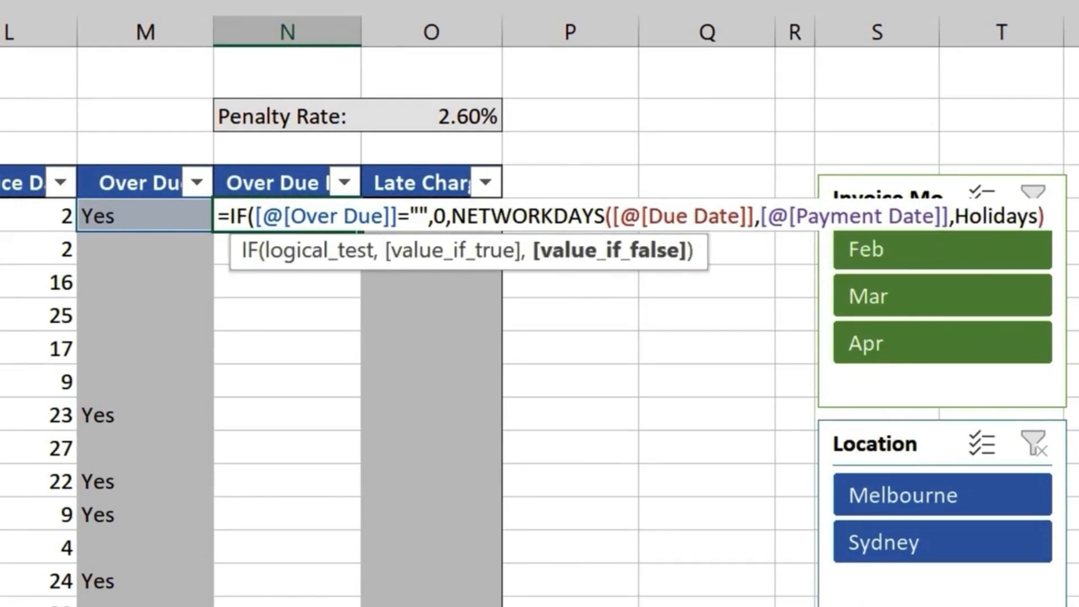
pyautogui.write(')')
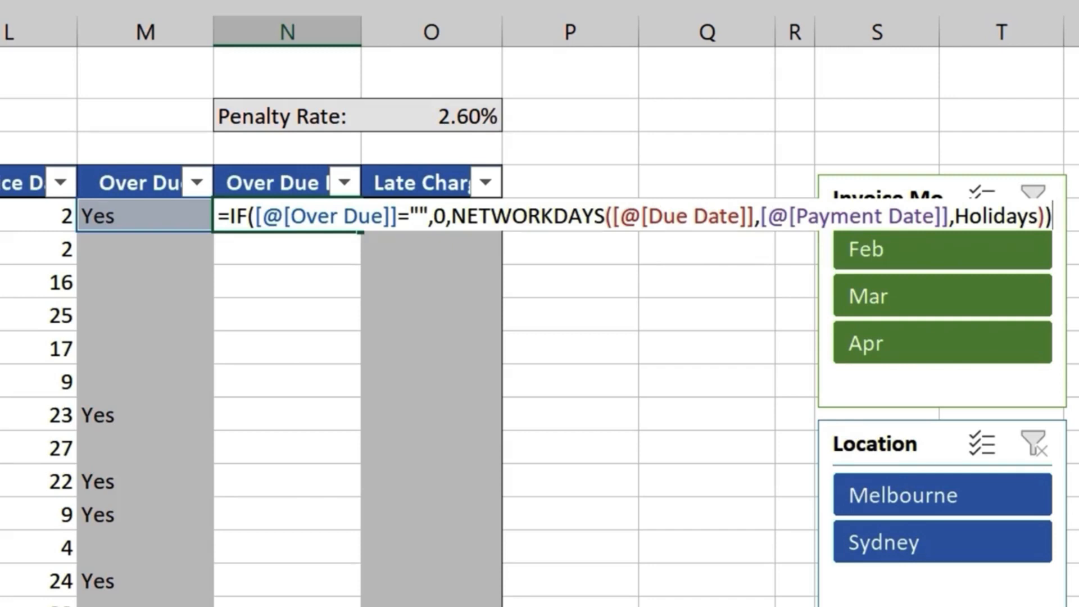
pyautogui.press('Return')
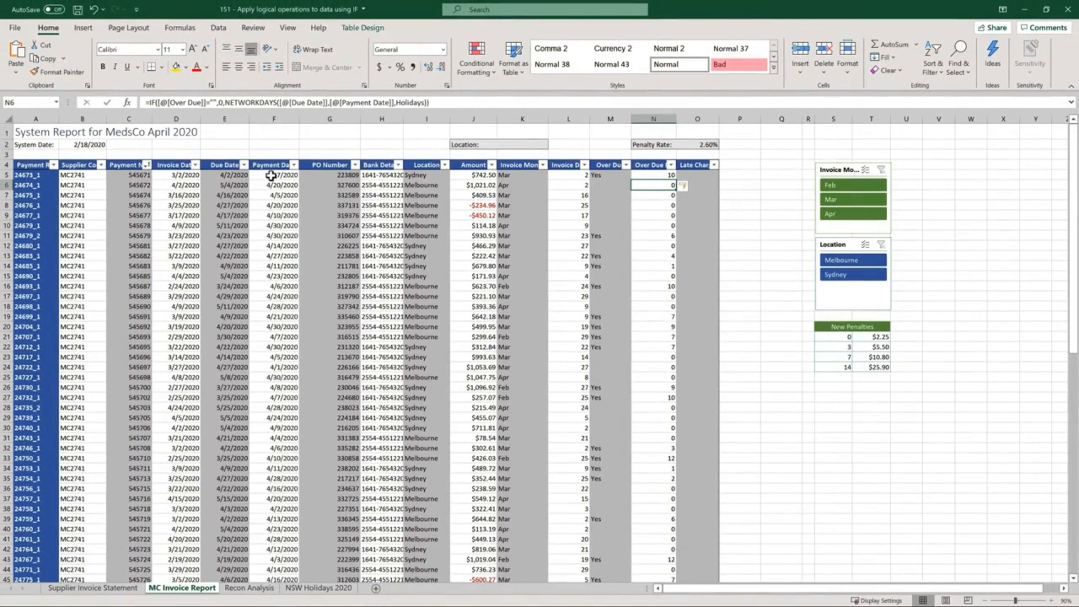
# On the Supplier Invoice Statement sheet, extend the Q2 amount formula by multiplying it by an IF testing whether Type equals "CR".
pyautogui.click(120, 589)
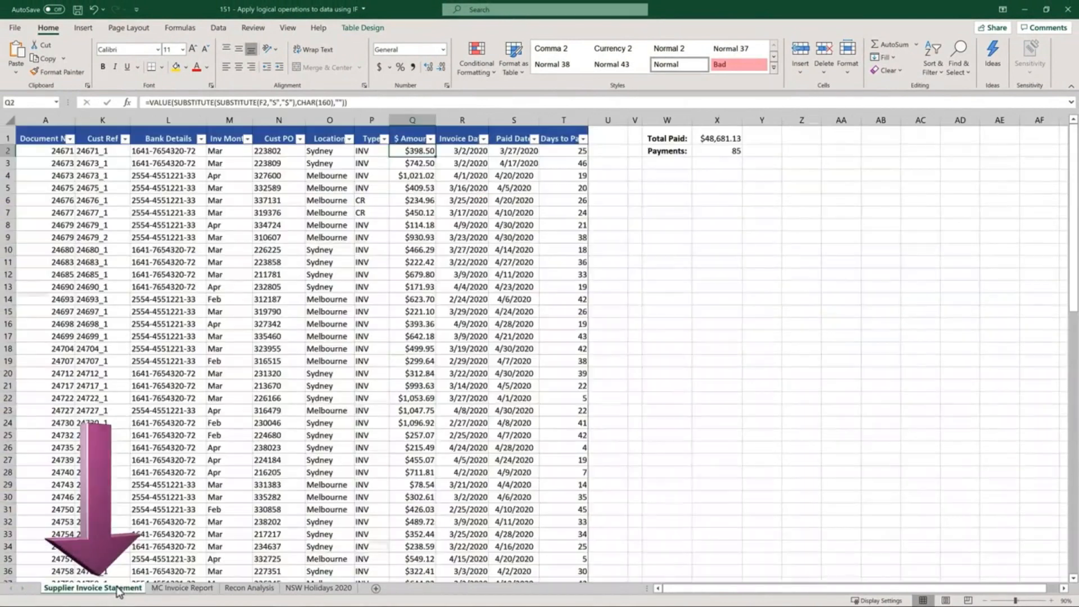
pyautogui.doubleClick(412, 150)
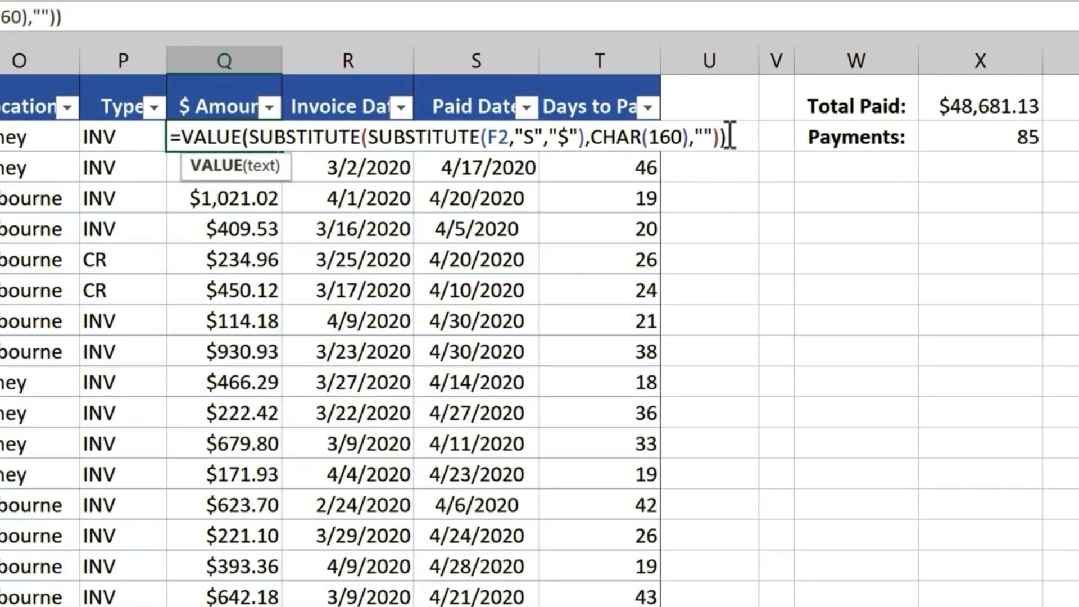
pyautogui.click(760, 132)
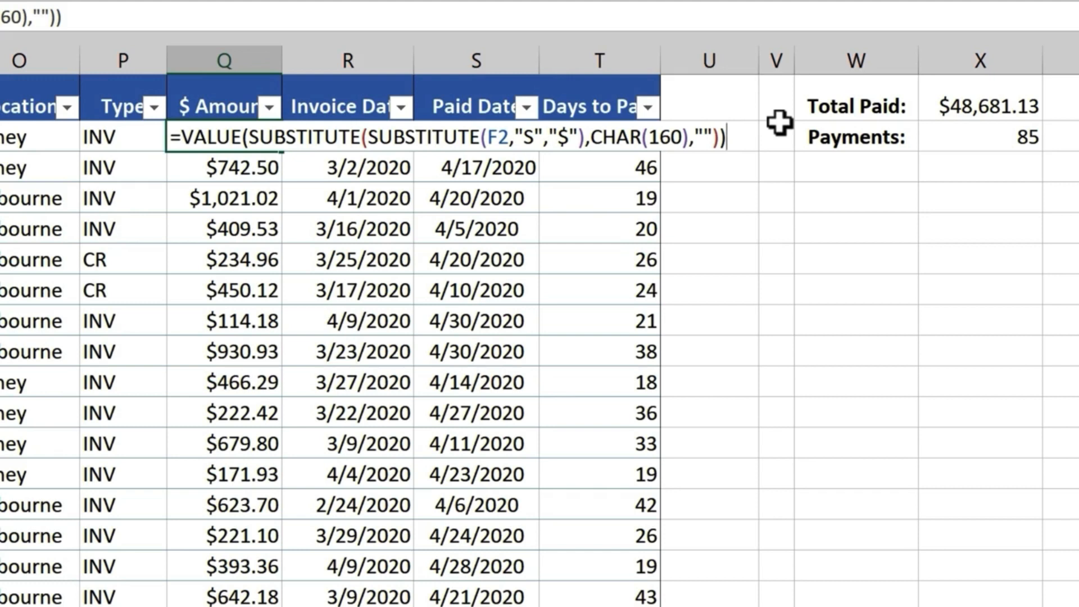
pyautogui.write('*if')
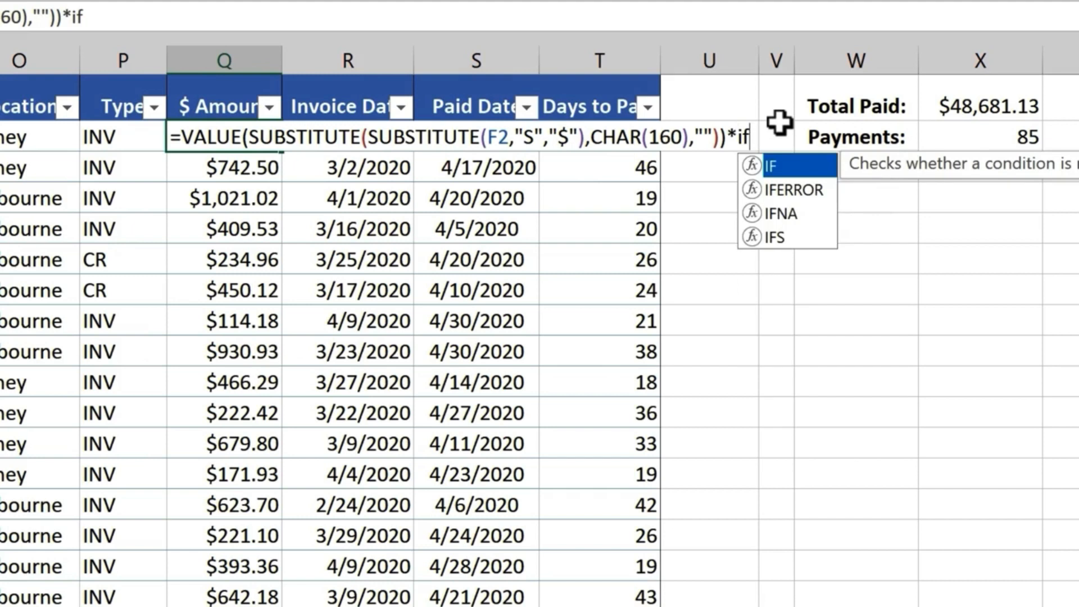
pyautogui.press('Tab')
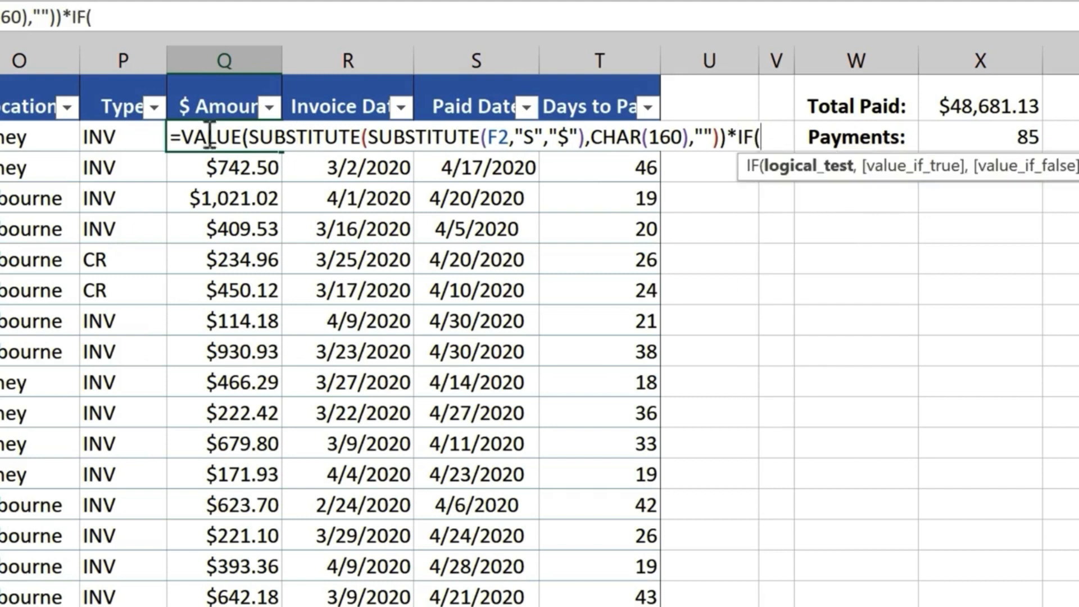
pyautogui.click(128, 137)
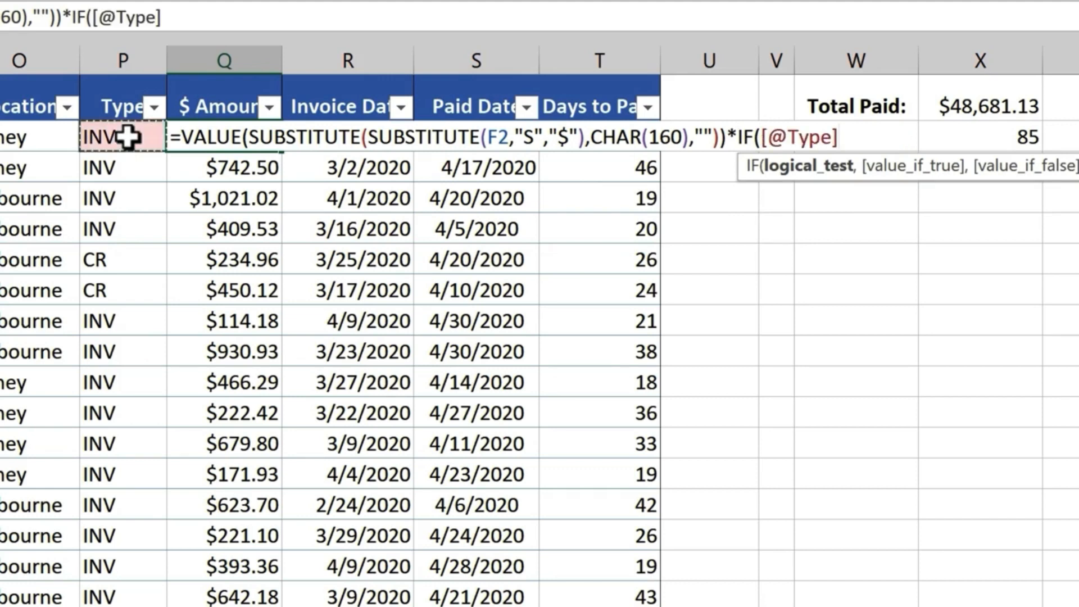
pyautogui.write('="CR')
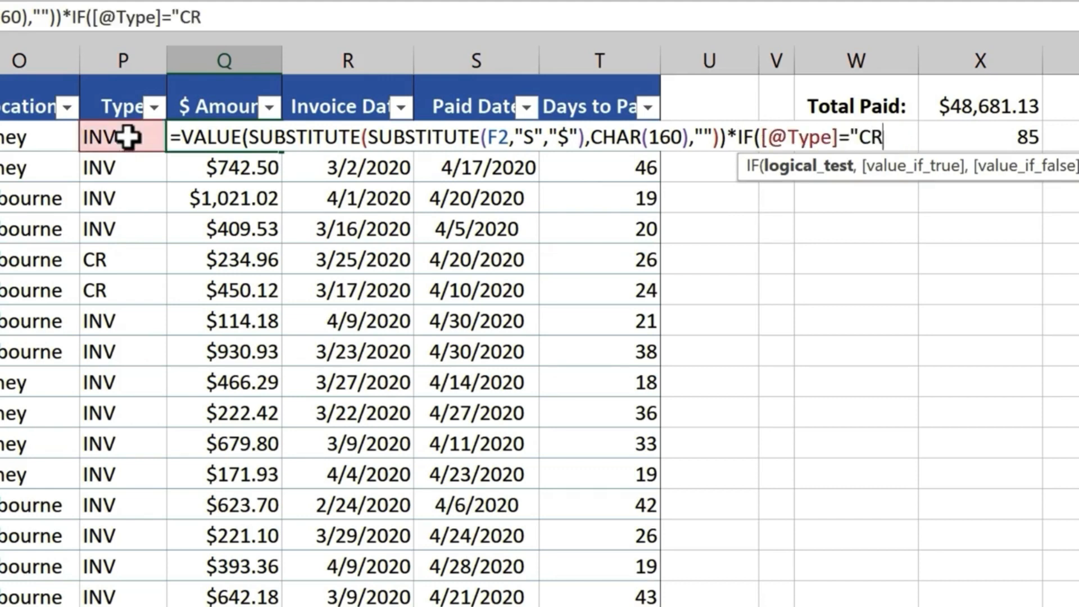
pyautogui.write('",')
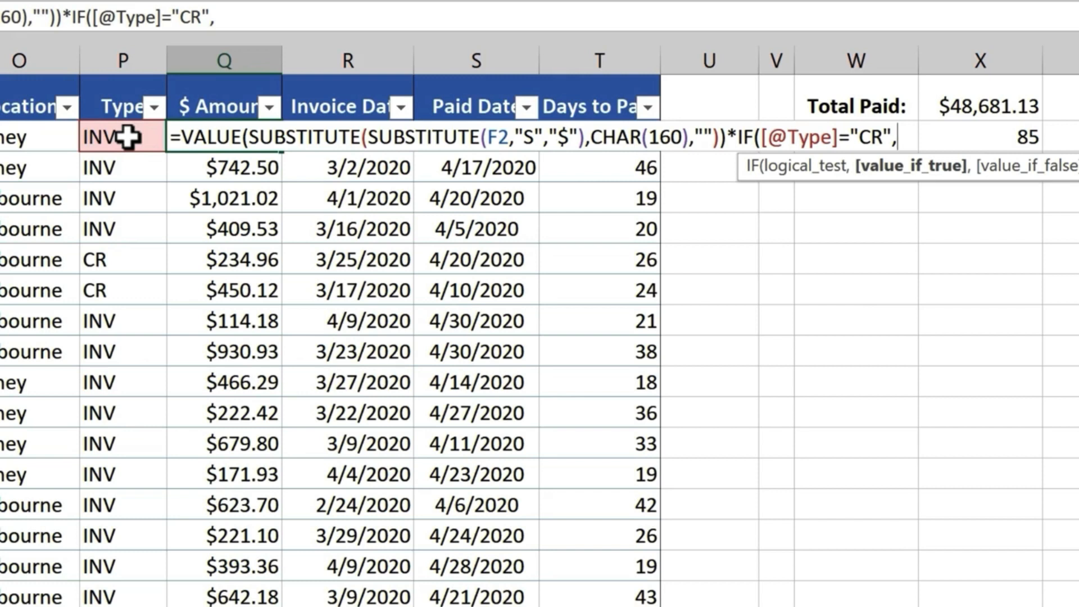
# Complete the IF multiplier in Q2 with -1 when true and 1 when false, and commit the formula.
pyautogui.write('*')
pyautogui.press('BackSpace')
pyautogui.write('-1')
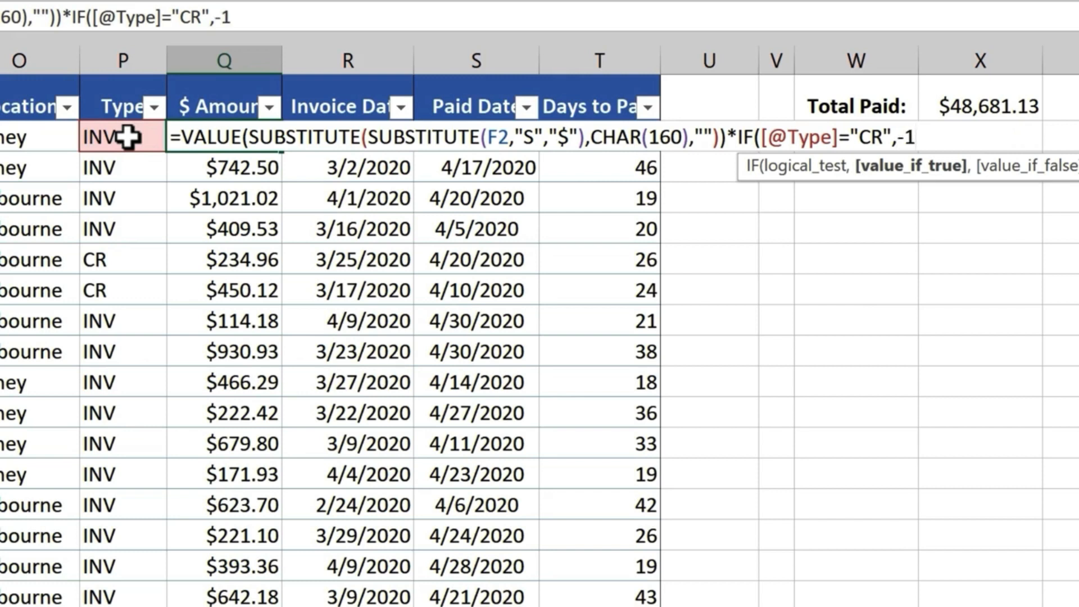
pyautogui.write(',')
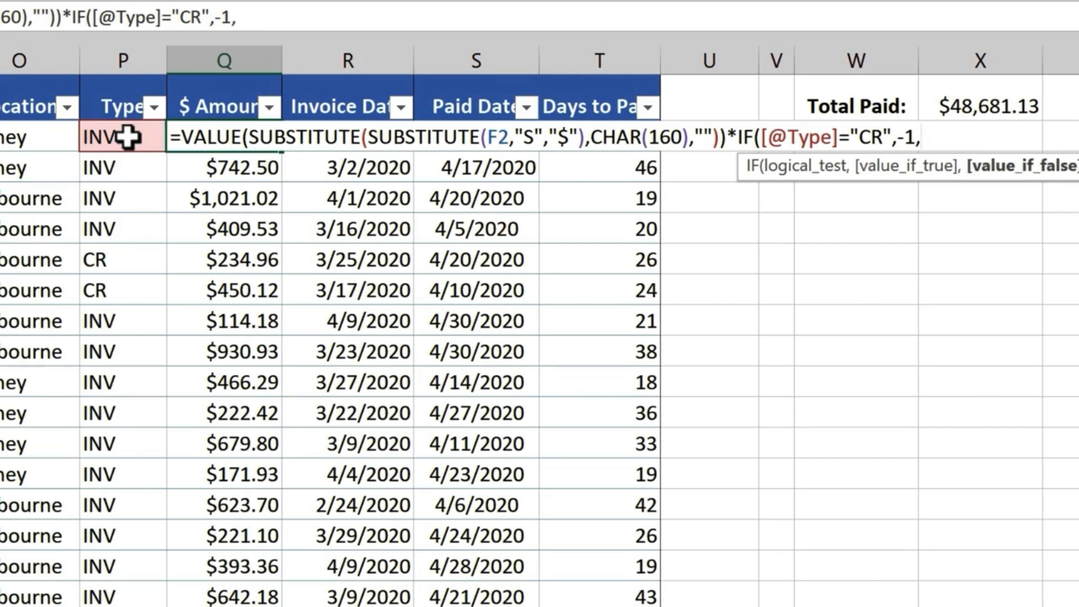
pyautogui.write('1)')
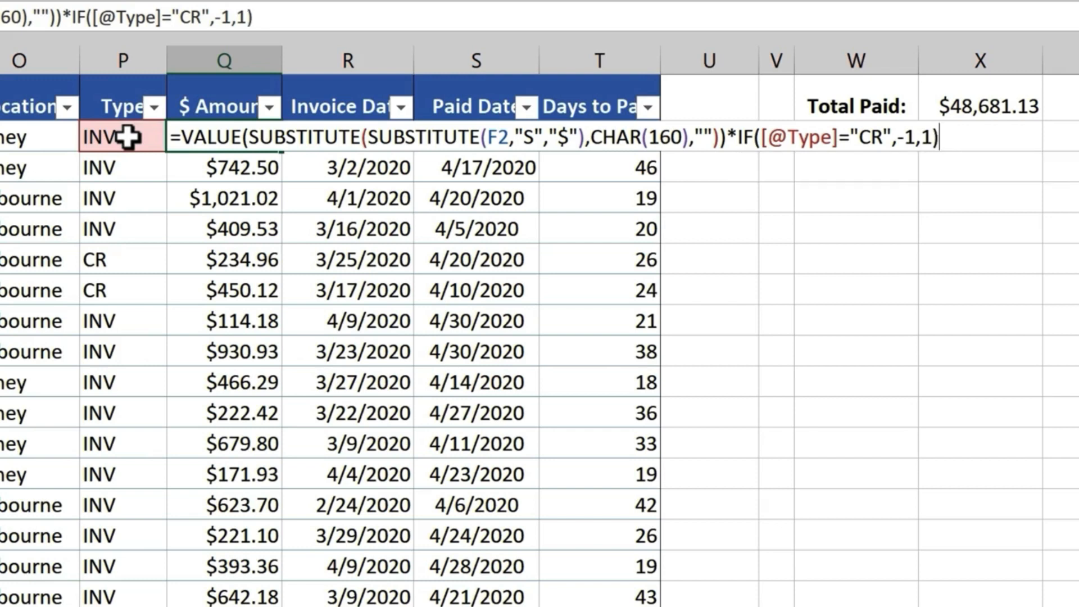
pyautogui.hotkey('ctrl', 'Return')
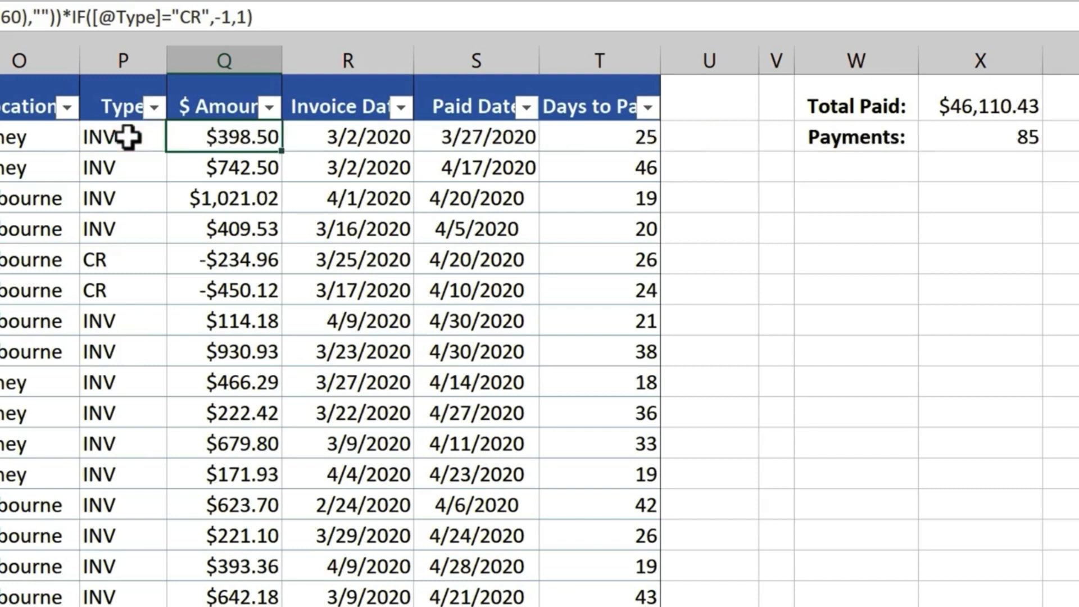
pyautogui.press('Down')
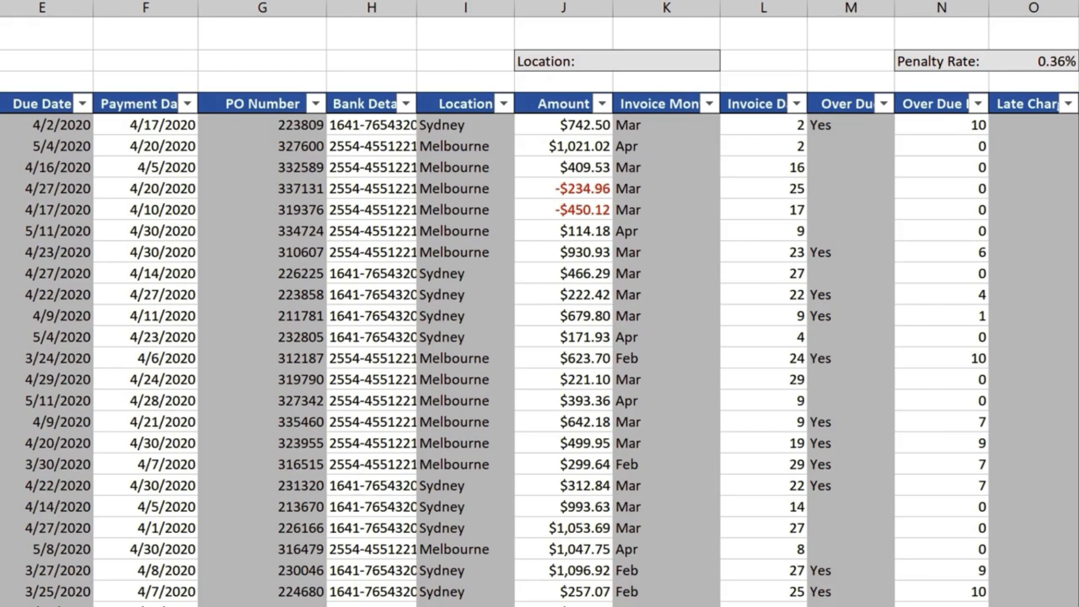
# On the MC Invoice Report sheet, start an IF formula in O5 returning 0 when Over Due equals empty text "".
pyautogui.write('=IF(')
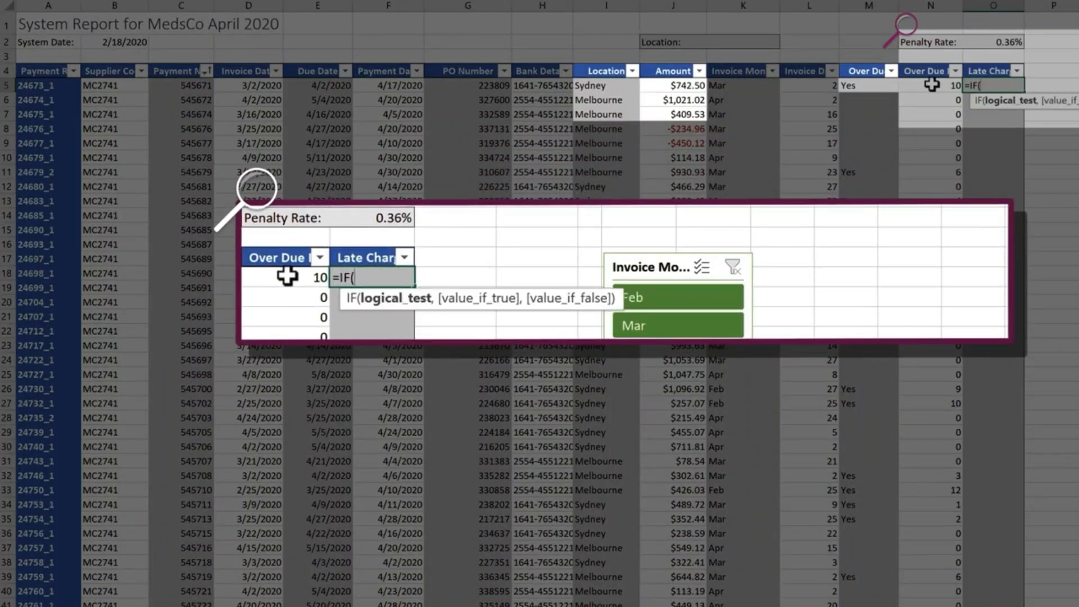
pyautogui.click(876, 86)
pyautogui.write('=""')
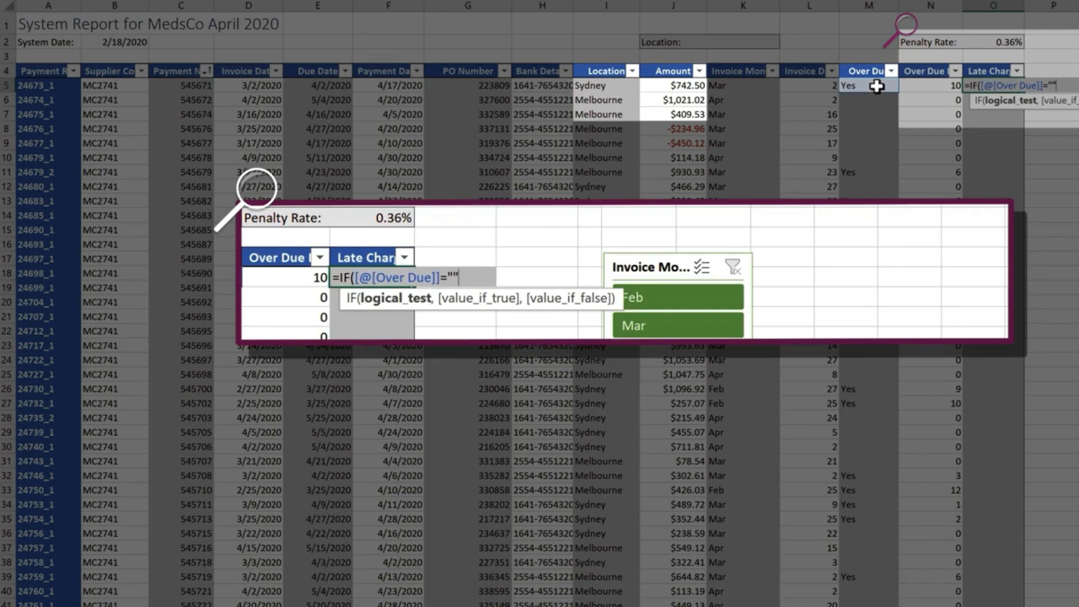
pyautogui.write(',0')
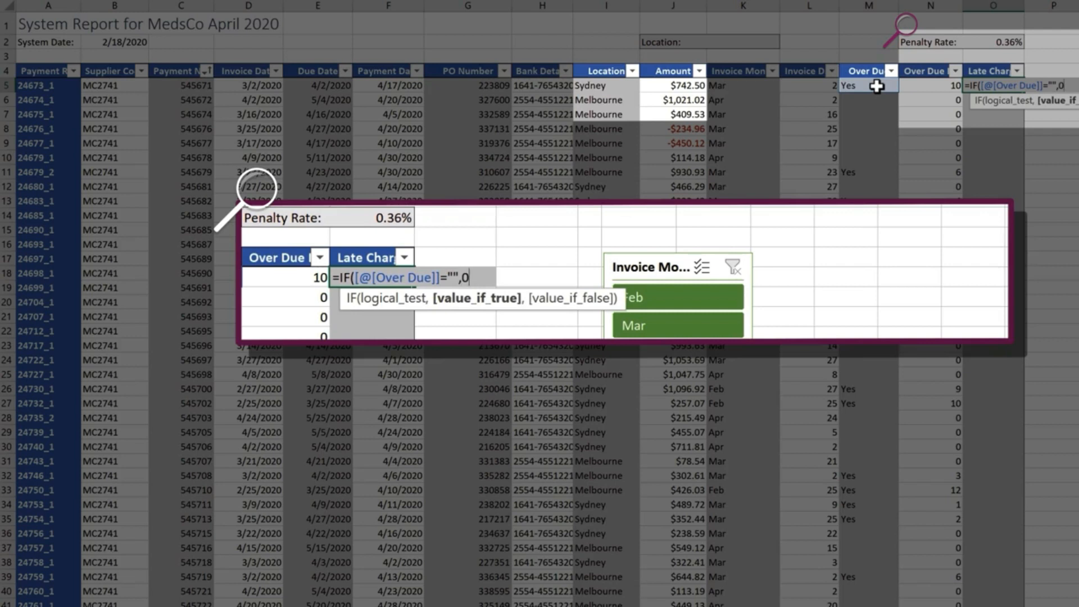
pyautogui.write(',')
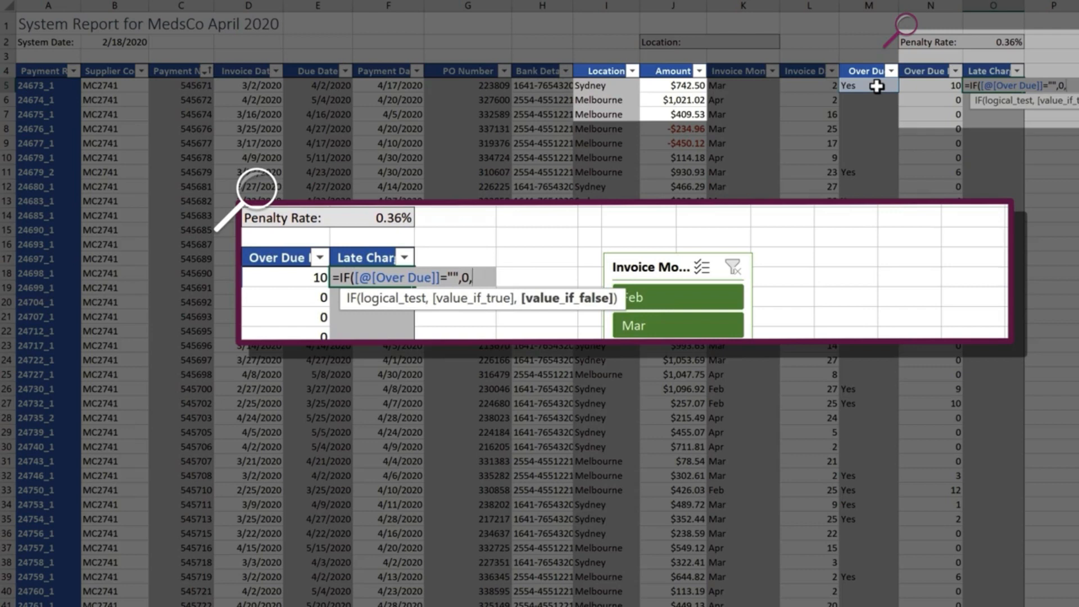
# Nest a second IF in the O5 formula as the value if false, testing whether Location equals "Sydney".
pyautogui.write('if')
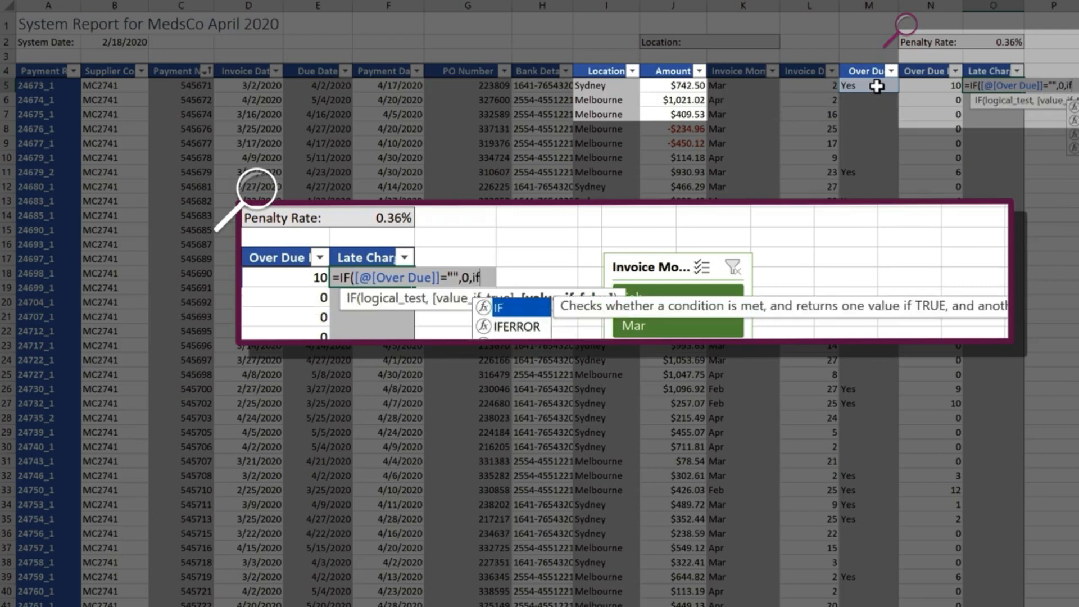
pyautogui.press('Tab')
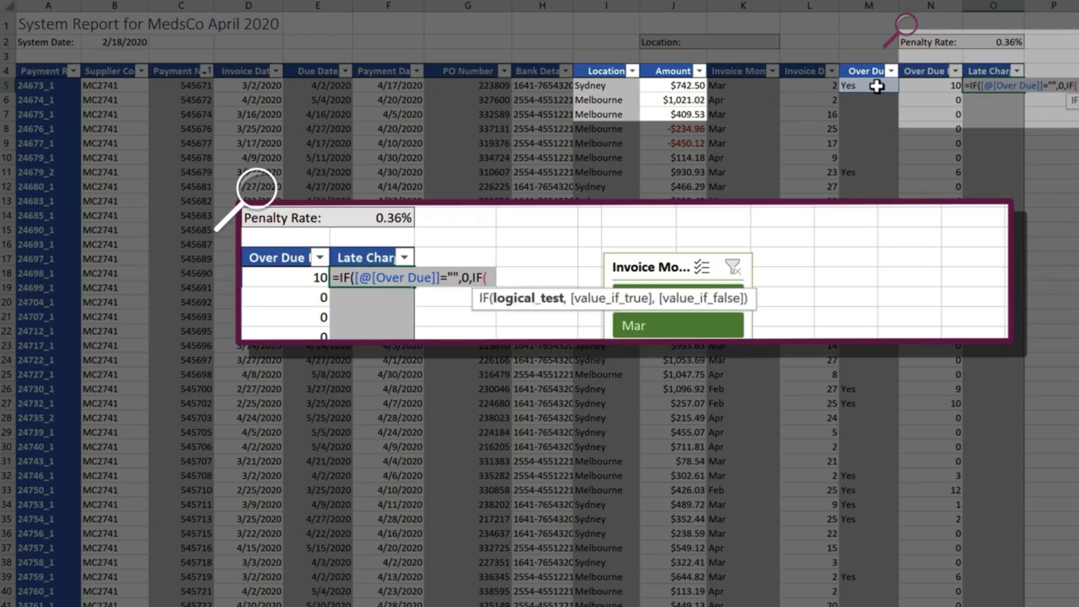
pyautogui.click(624, 87)
pyautogui.write('="Sydney"')
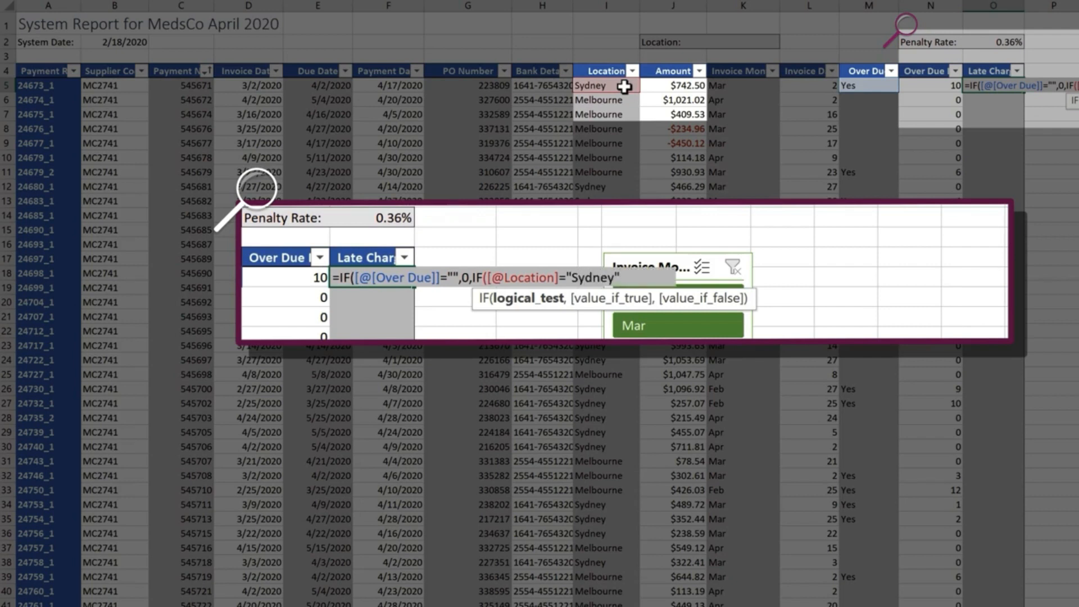
pyautogui.write(',')
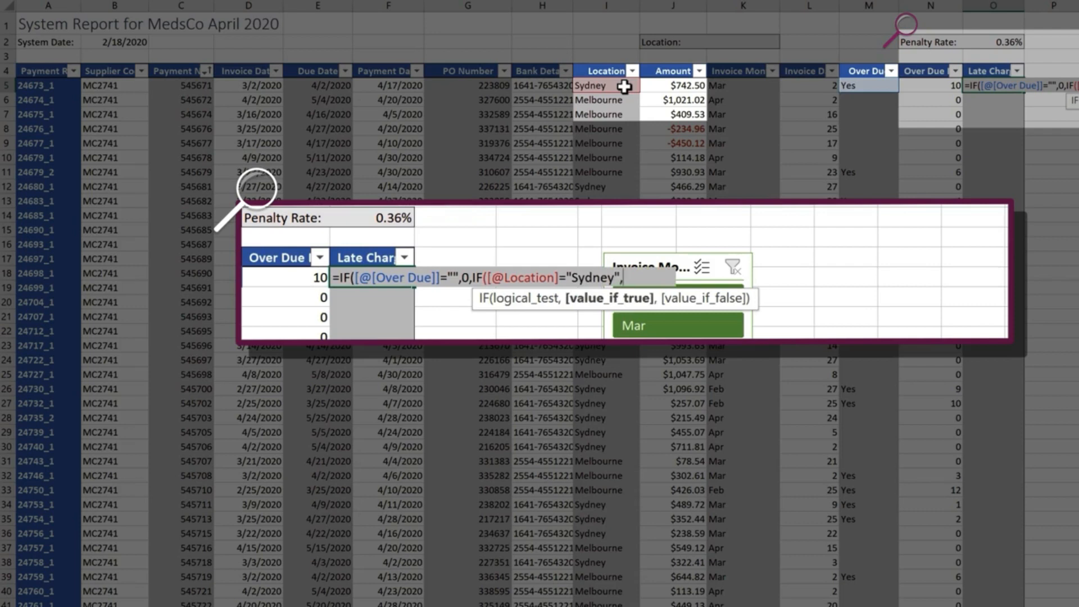
# Set the nested Sydney IF's value if true to Amount multiplied by Over Due By and Penalty_Rate.
pyautogui.click(669, 86)
pyautogui.write('*')
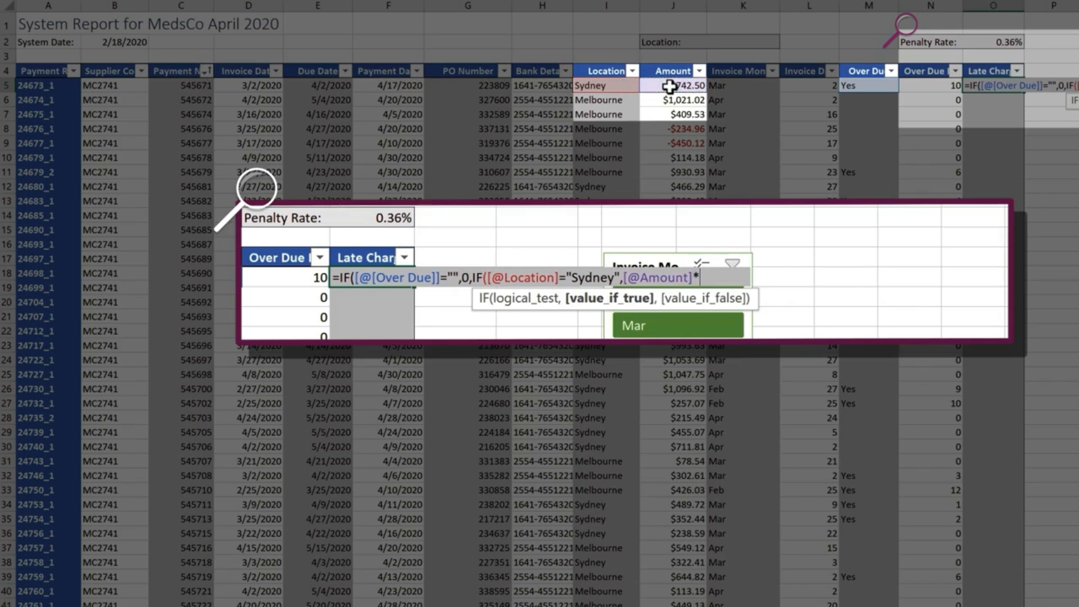
pyautogui.click(940, 86)
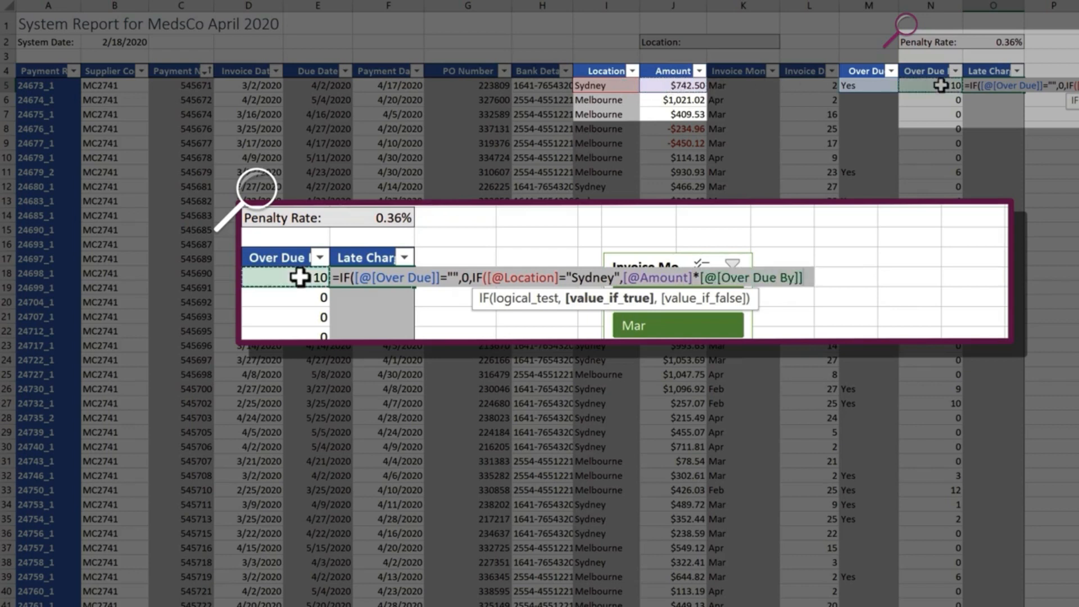
pyautogui.write('*')
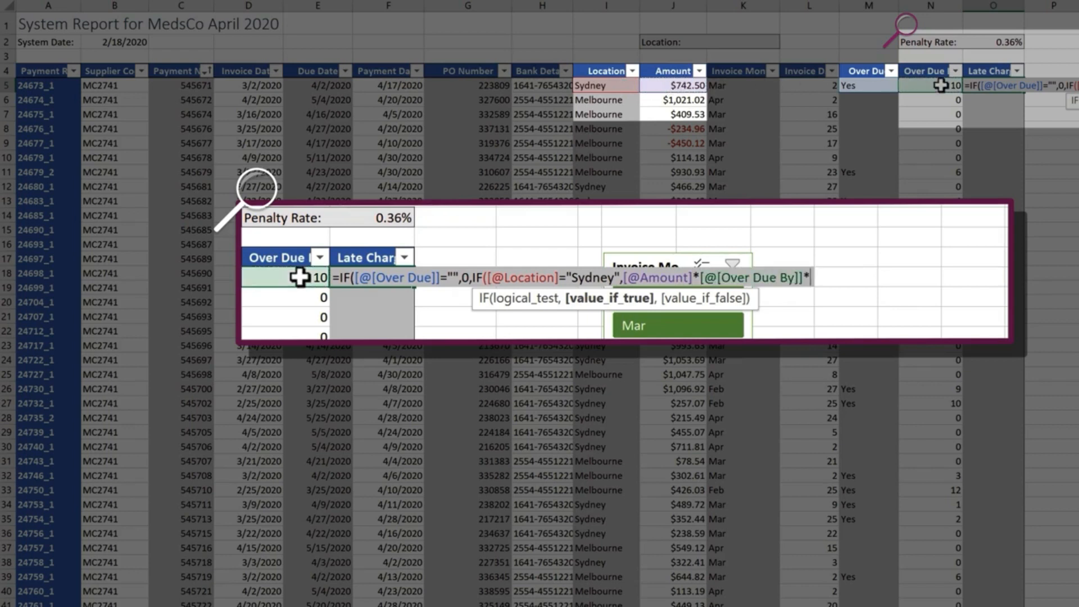
pyautogui.click(1002, 42)
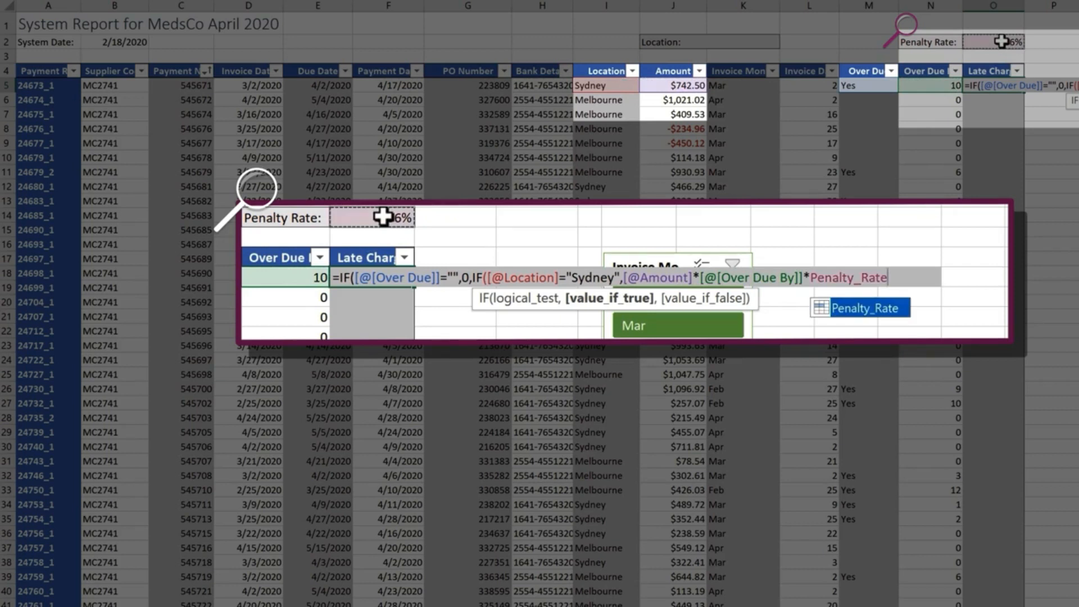
# Use the named range Flat_Rate as the nested IF's value if false, close both IF functions and commit the formula.
pyautogui.write(',')
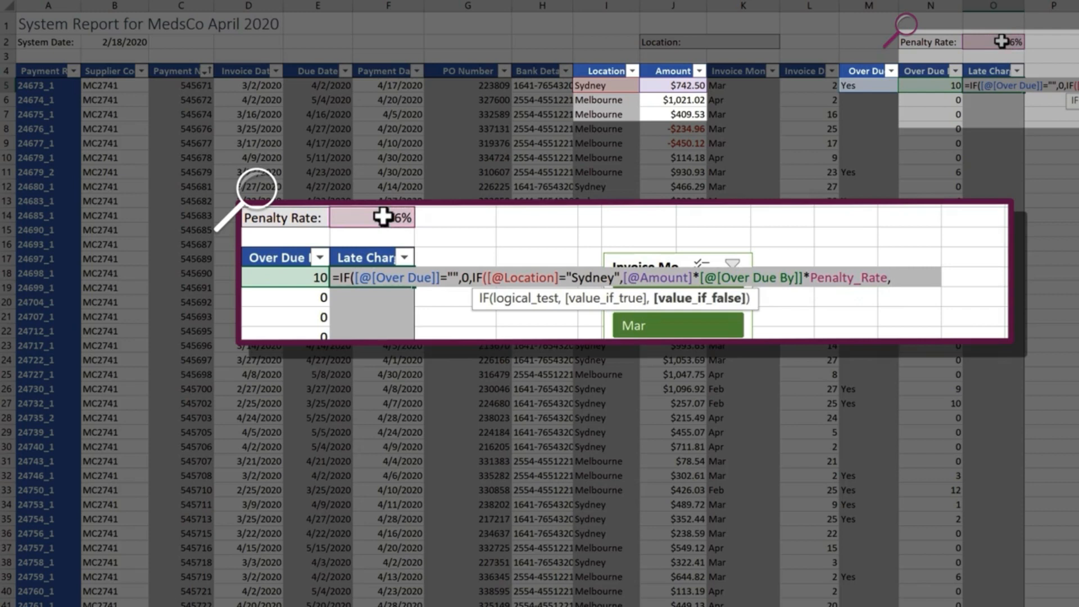
pyautogui.write('fl')
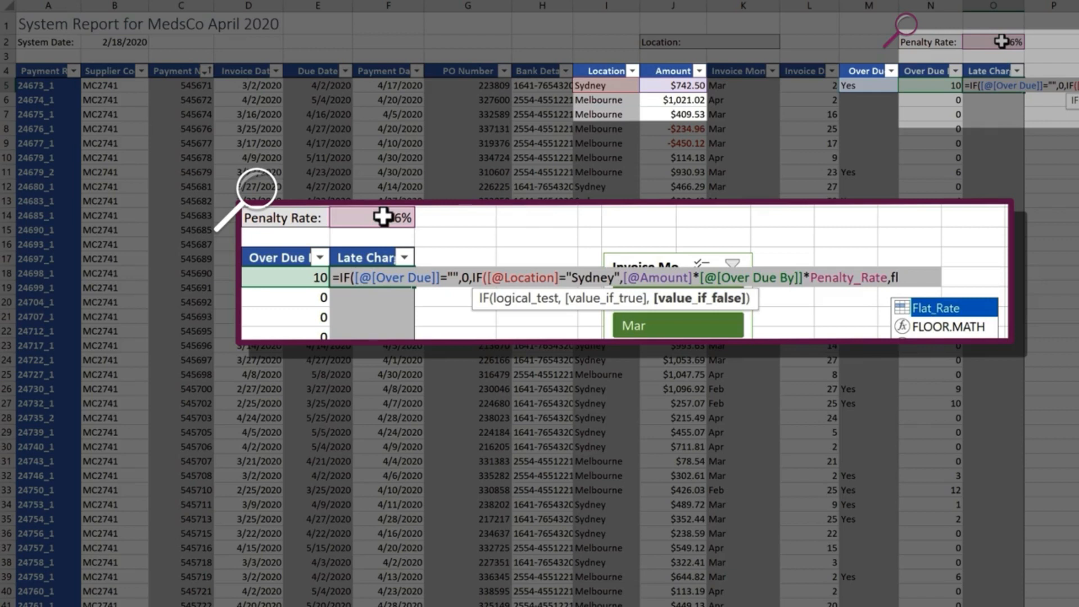
pyautogui.press('Tab')
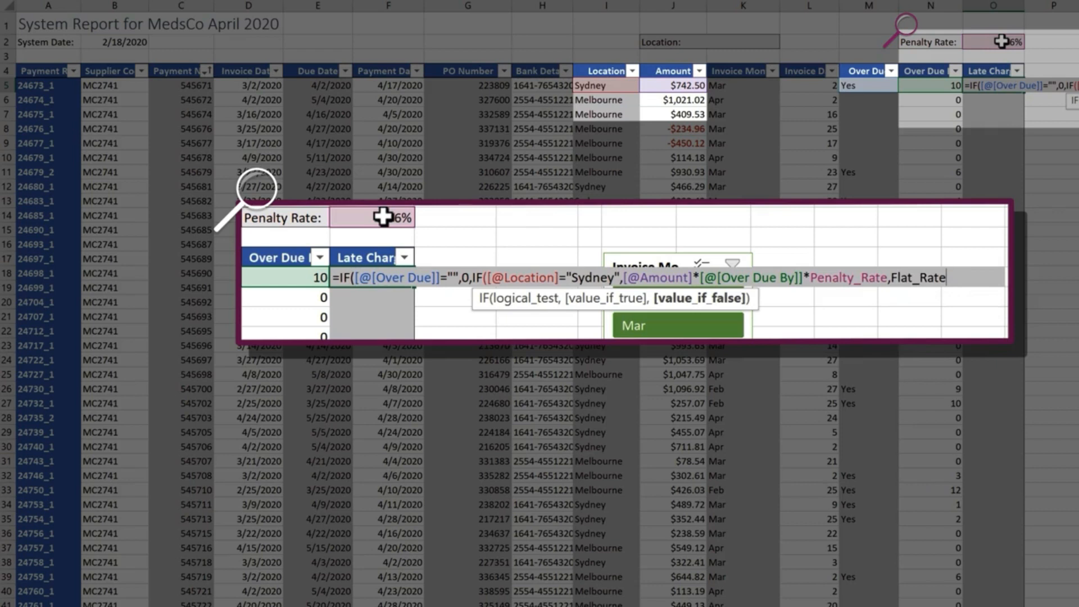
pyautogui.write(')')
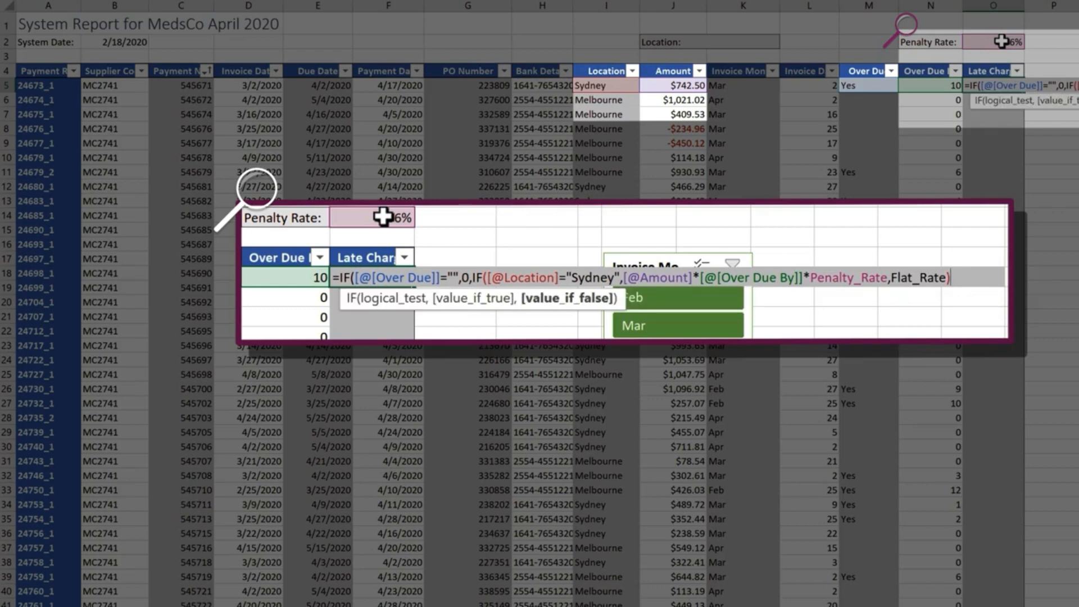
pyautogui.write(')')
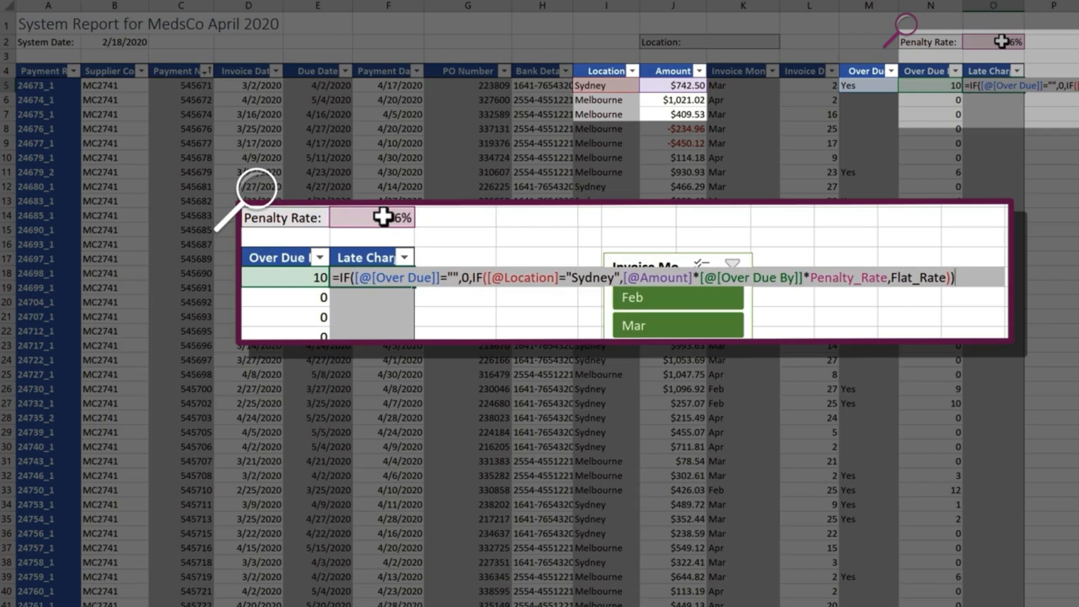
pyautogui.press('Return')
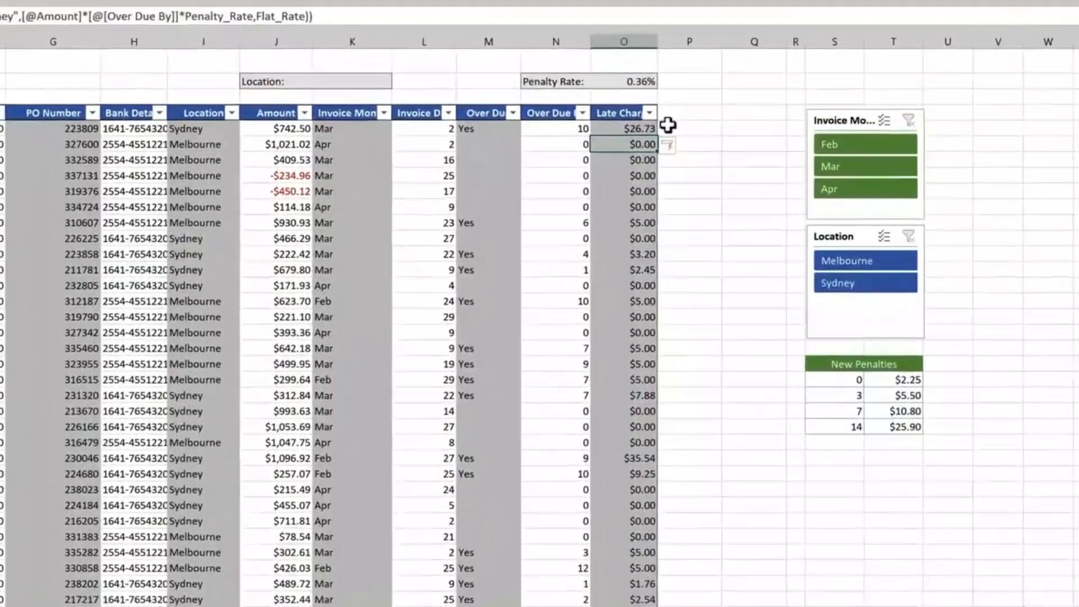
# In P5, beside the late charges, enter an AND formula testing whether Over Due By is >0 and Amount is >=500.
pyautogui.click(668, 126)
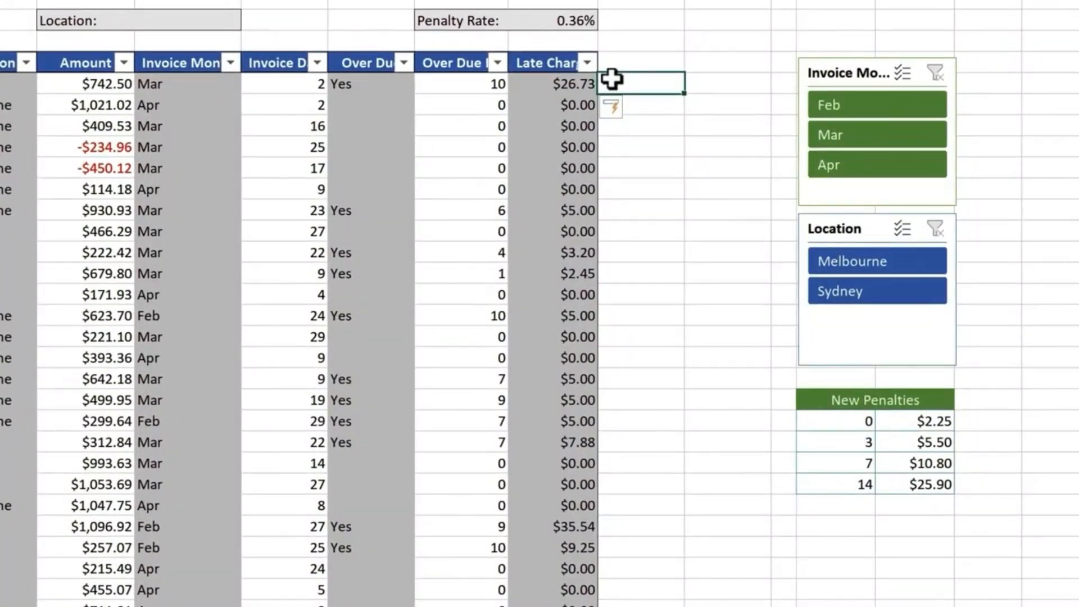
pyautogui.write('=and')
pyautogui.press('Tab')
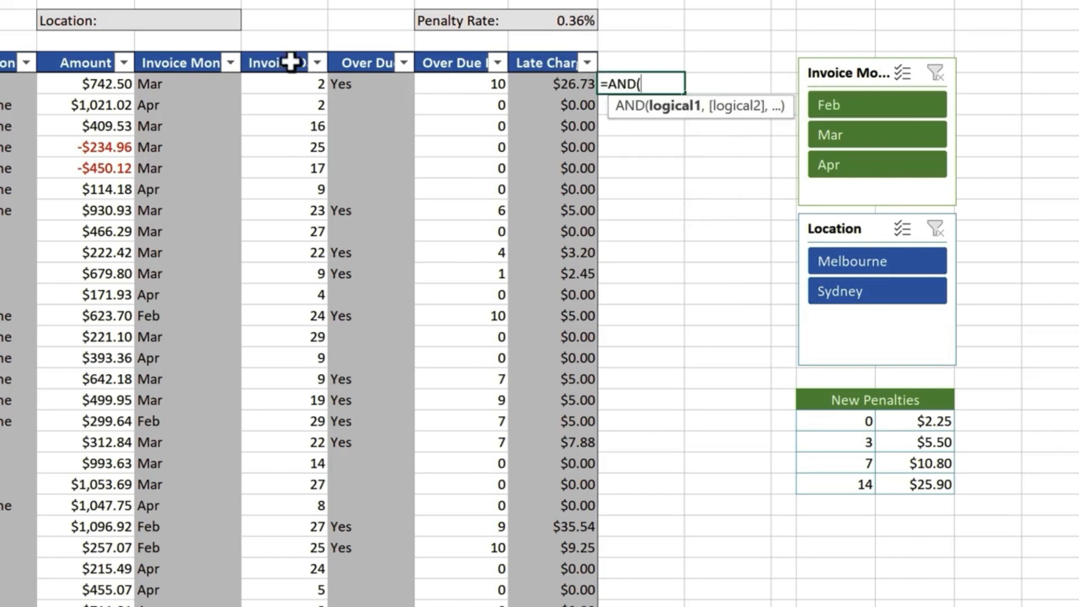
pyautogui.click(448, 83)
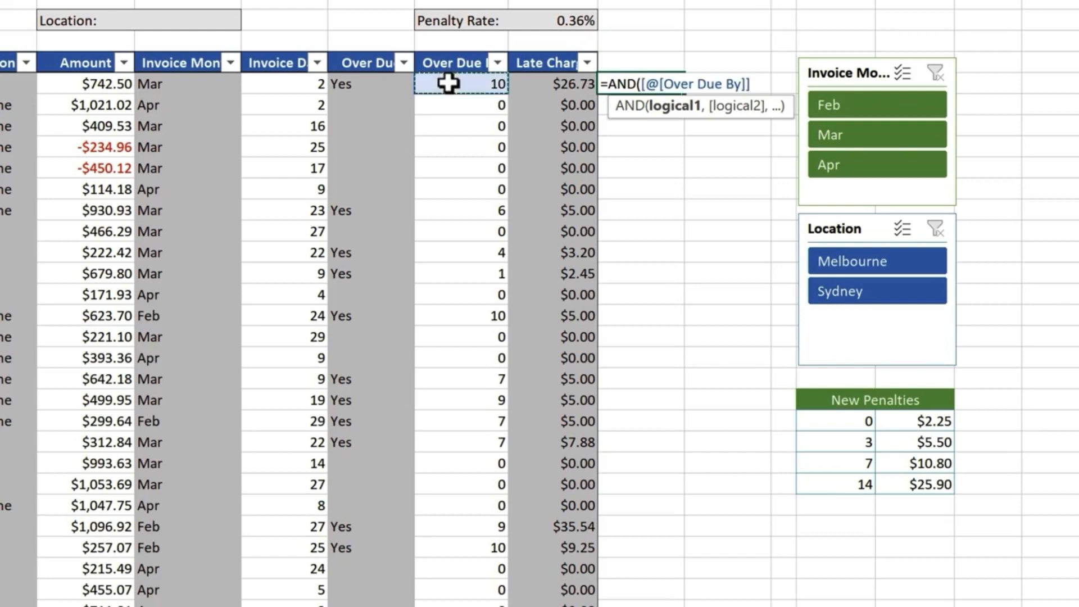
pyautogui.write('>0,')
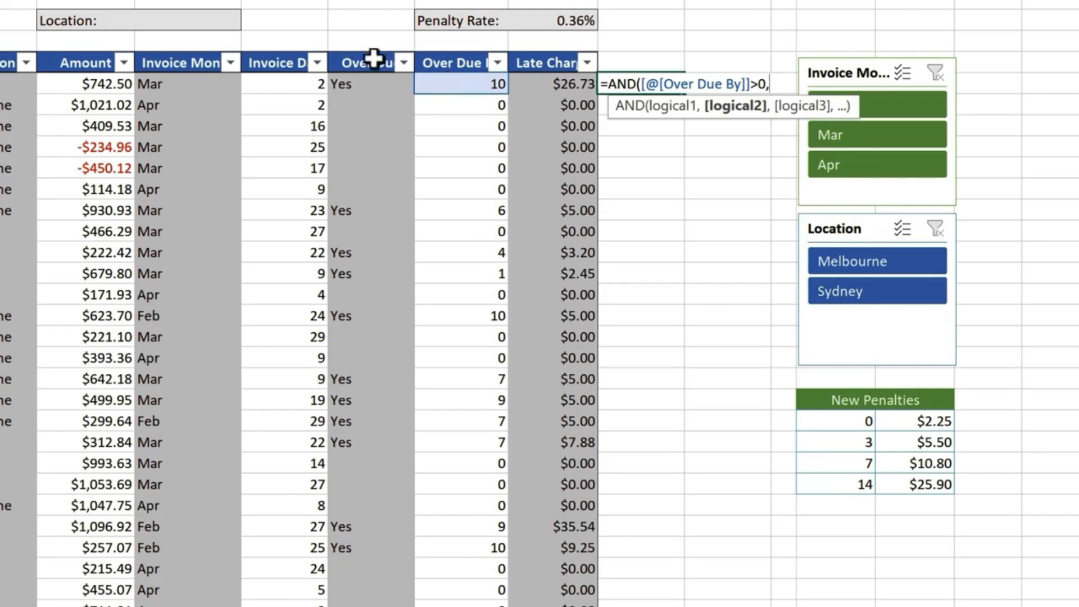
pyautogui.click(111, 83)
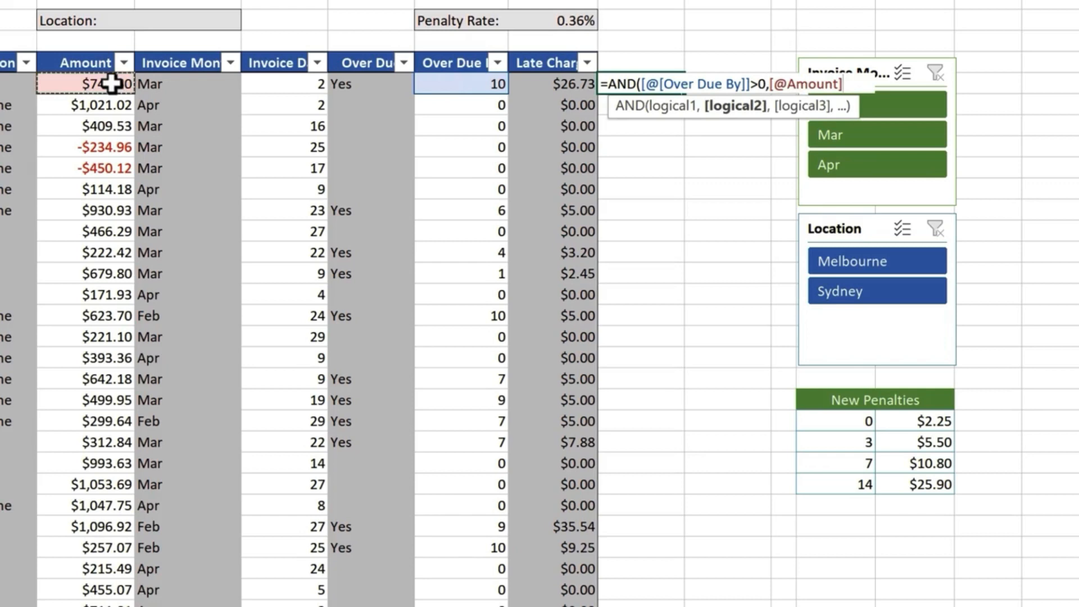
pyautogui.write('>=500')
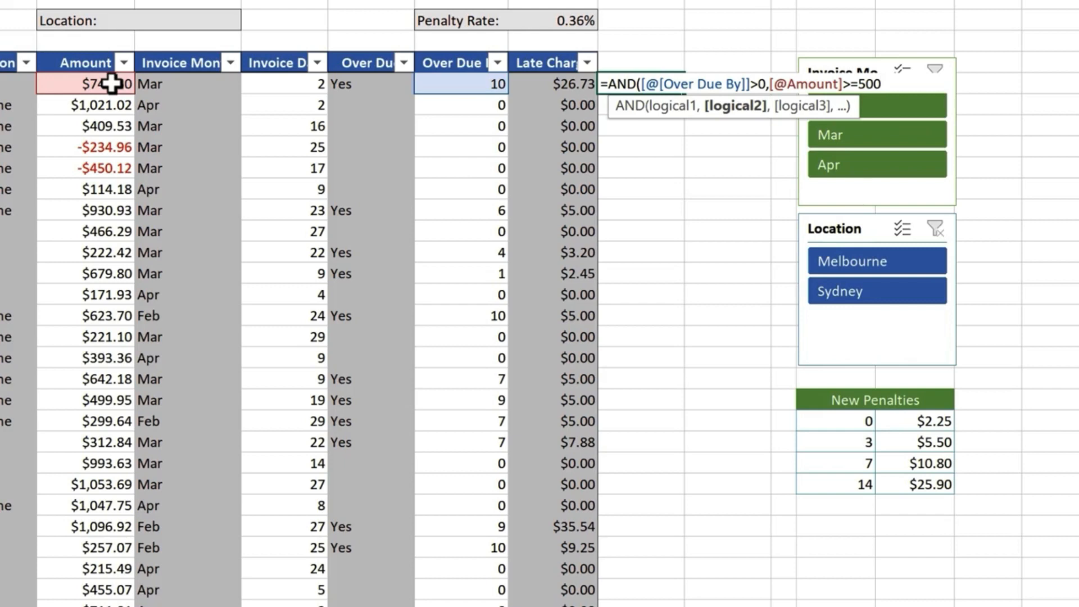
pyautogui.write(')')
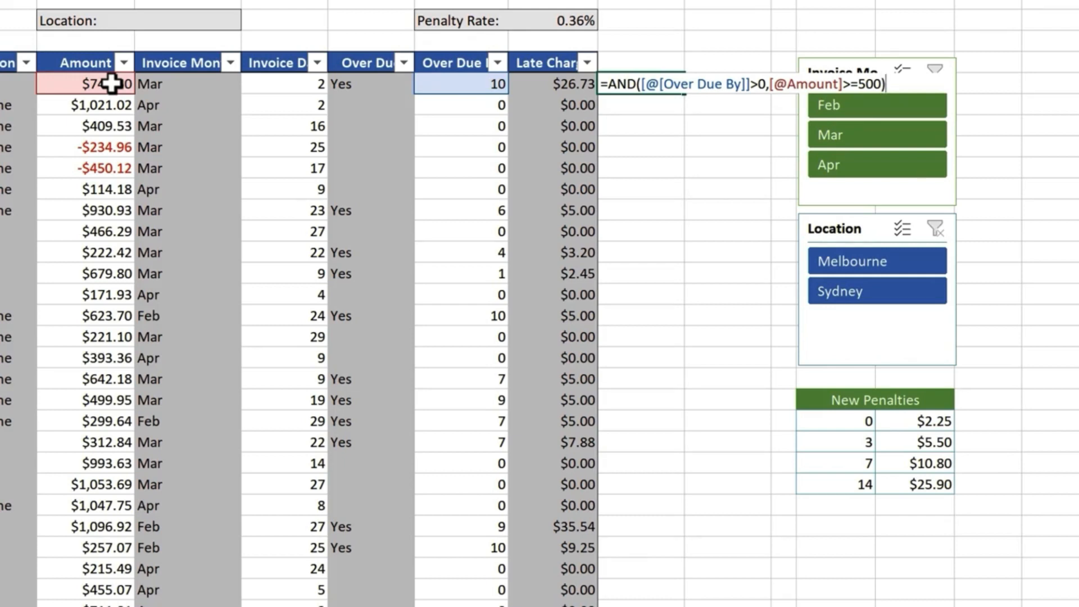
pyautogui.press('Return')
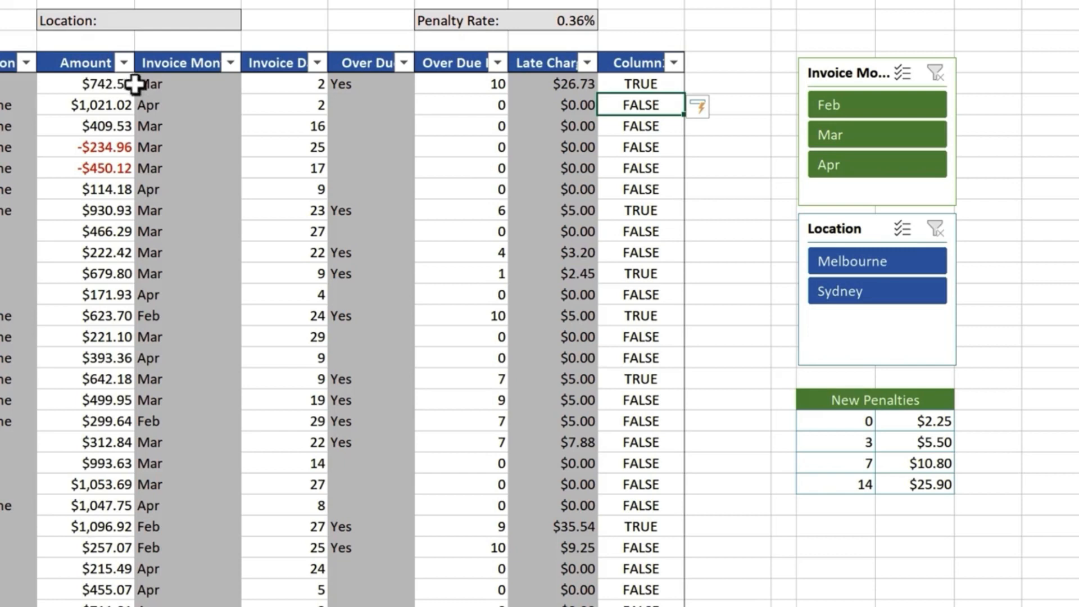
# Wrap the AND formula in P5 in an IF that returns "Action" when true and empty text "" when false.
pyautogui.doubleClick(659, 83)
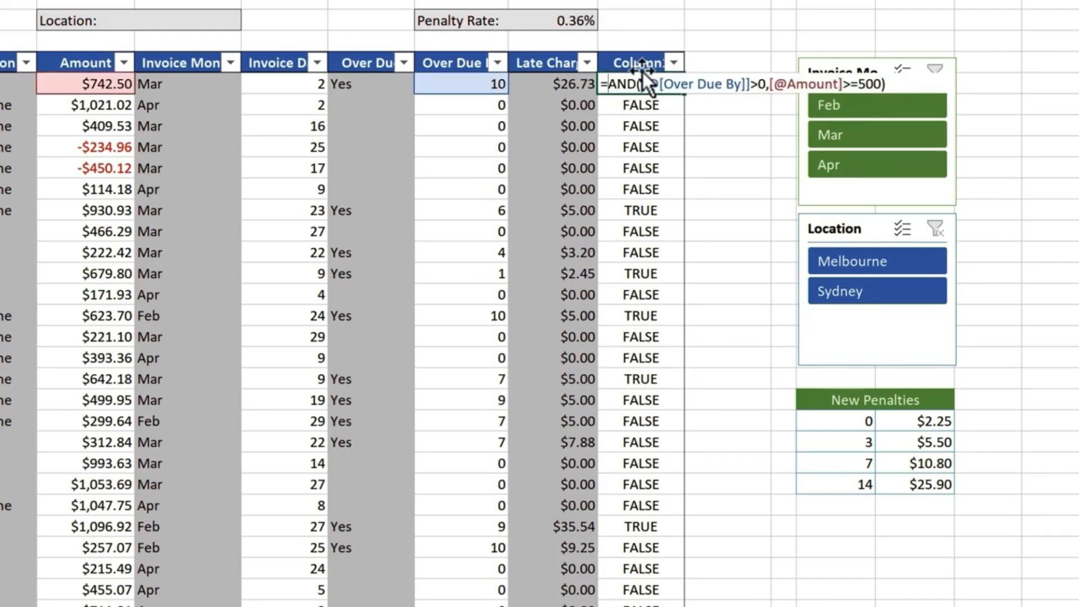
pyautogui.write('if')
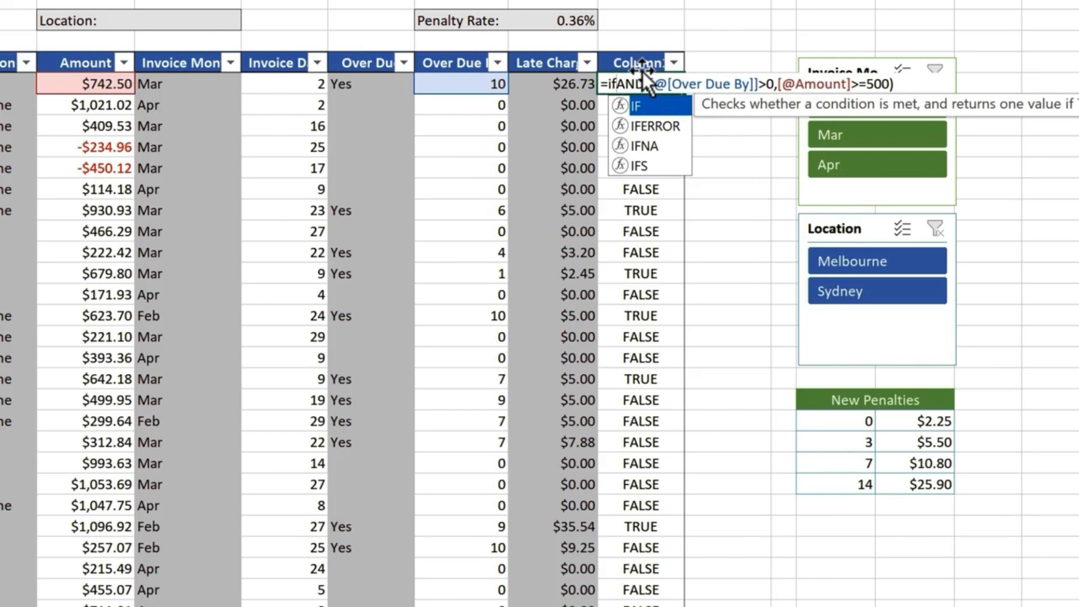
pyautogui.press('Tab')
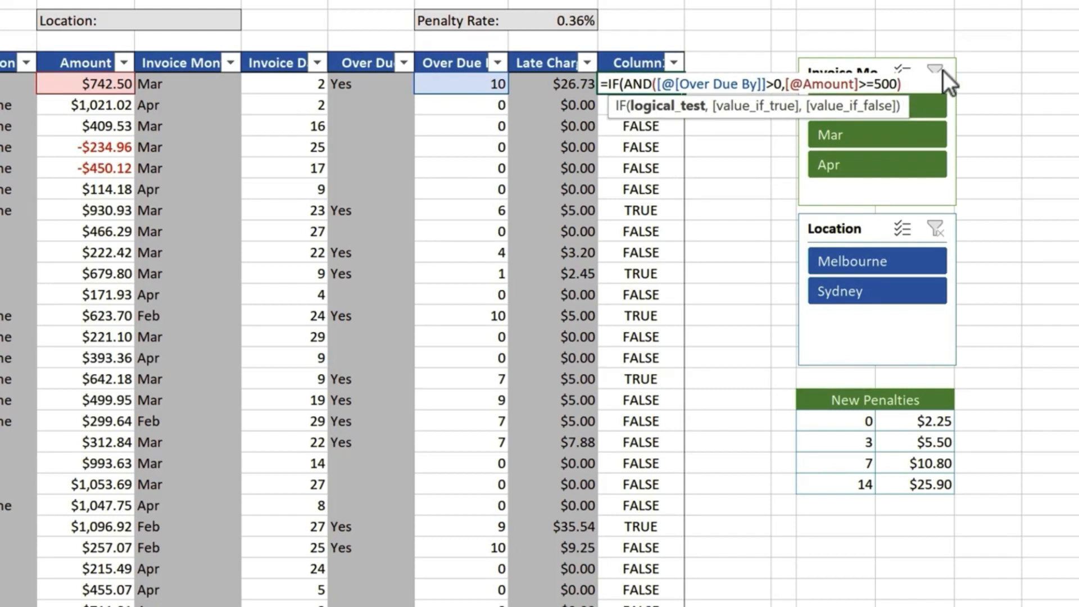
pyautogui.write(',')
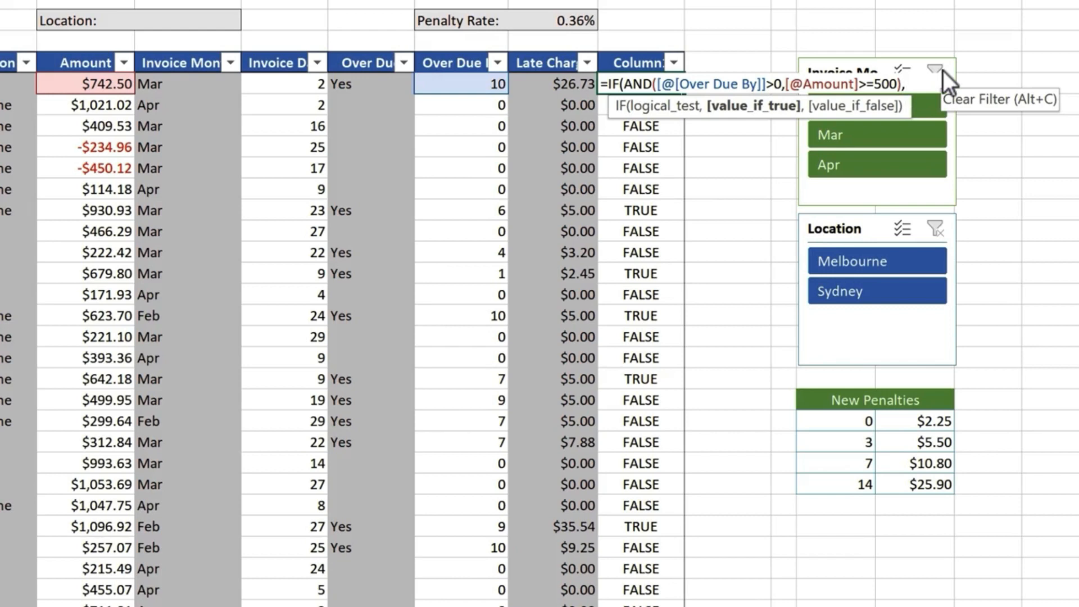
pyautogui.write('"Action"')
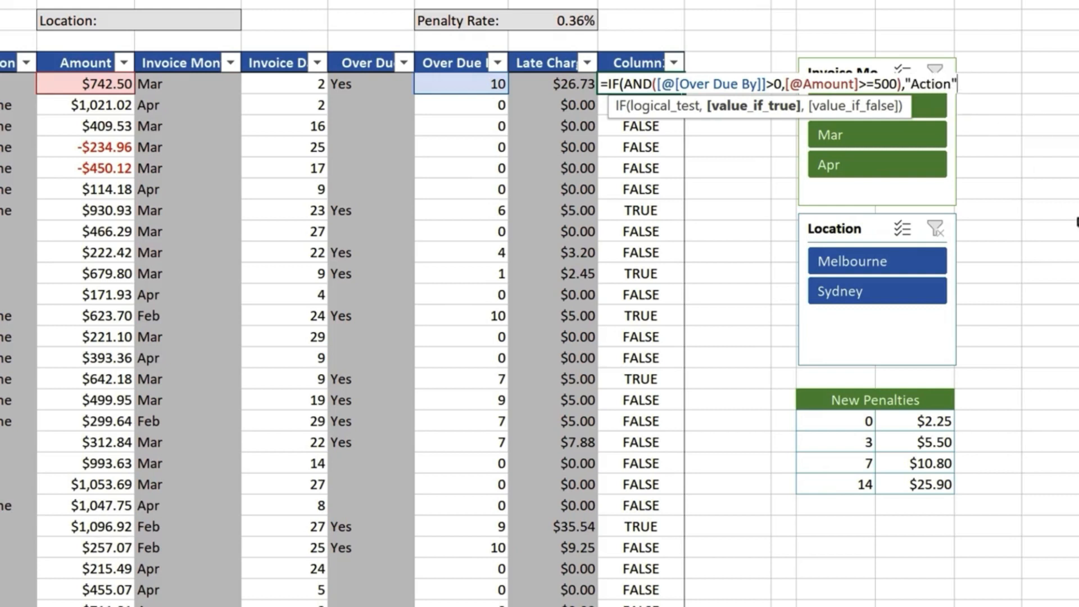
pyautogui.write(',')
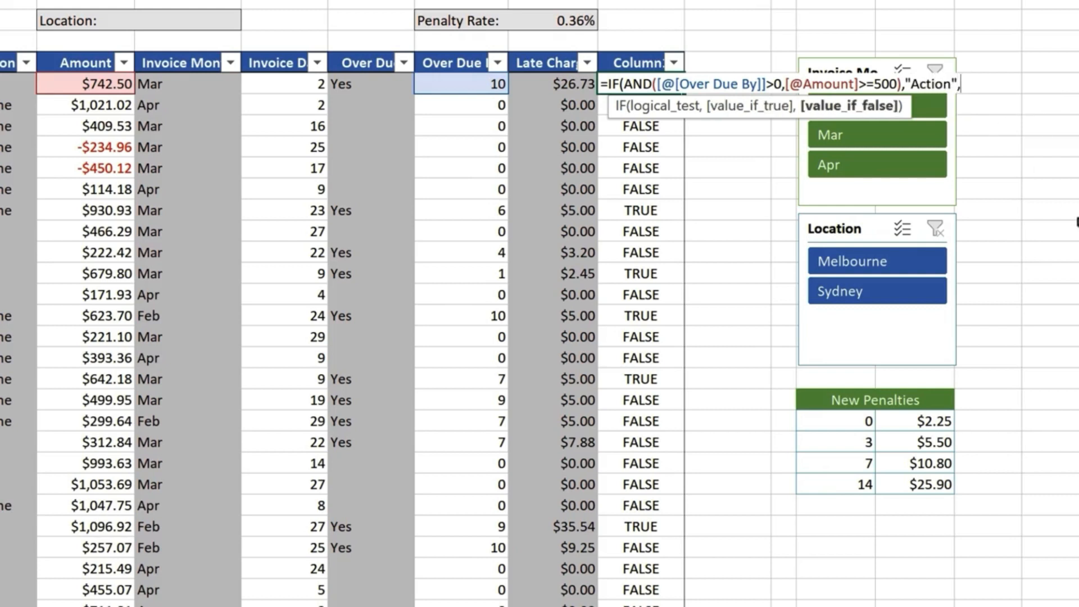
pyautogui.write('"")')
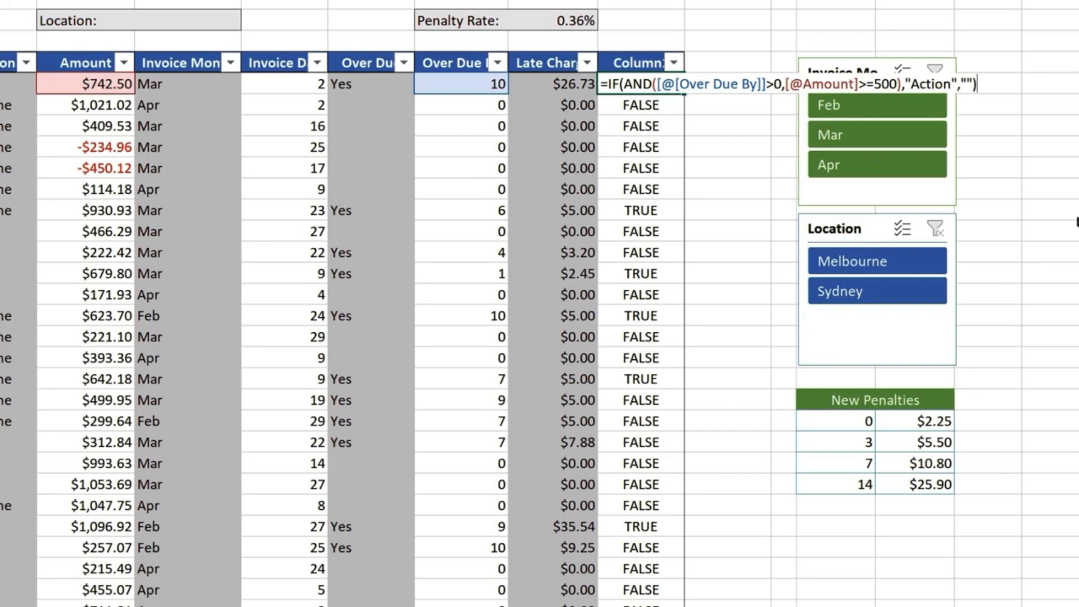
pyautogui.press('Return')
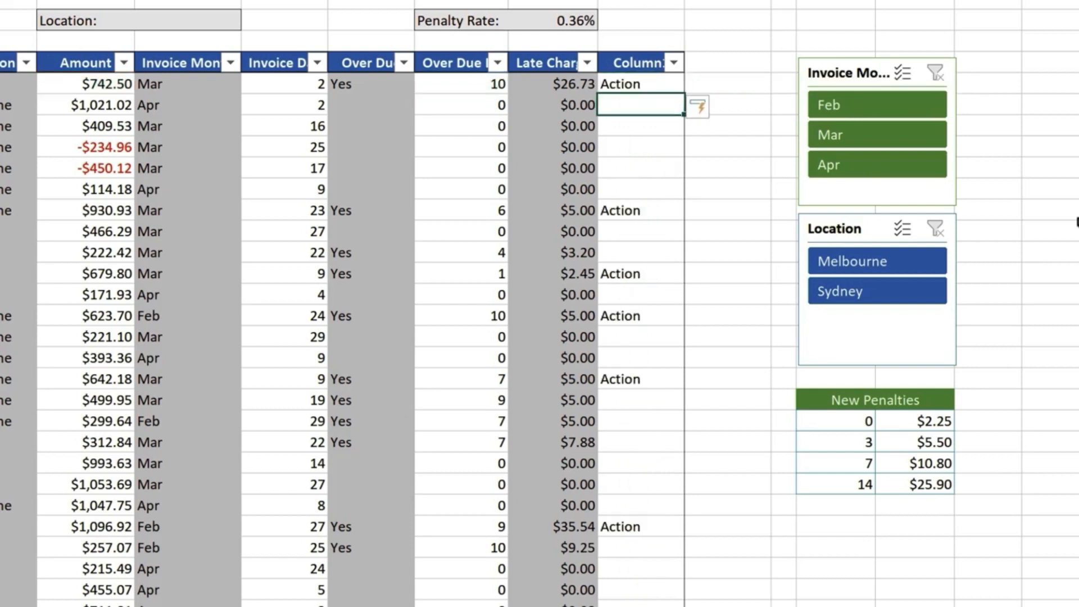
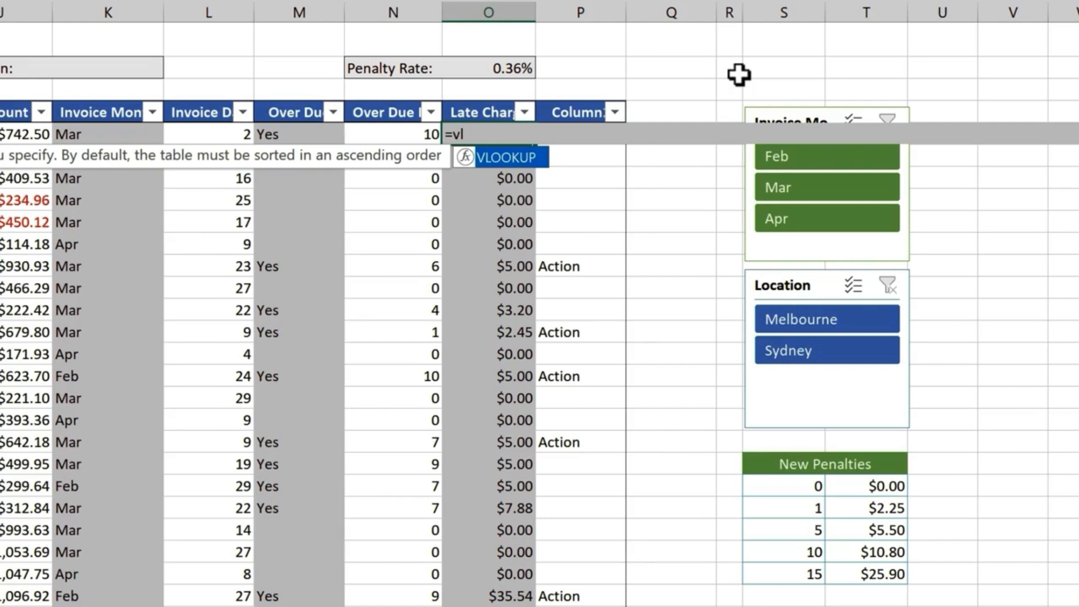
# Build a VLOOKUP in O5 with Over Due By as lookup value and the New Penalties range $S$21:$T$25 as absolute table array.
pyautogui.press('Tab')
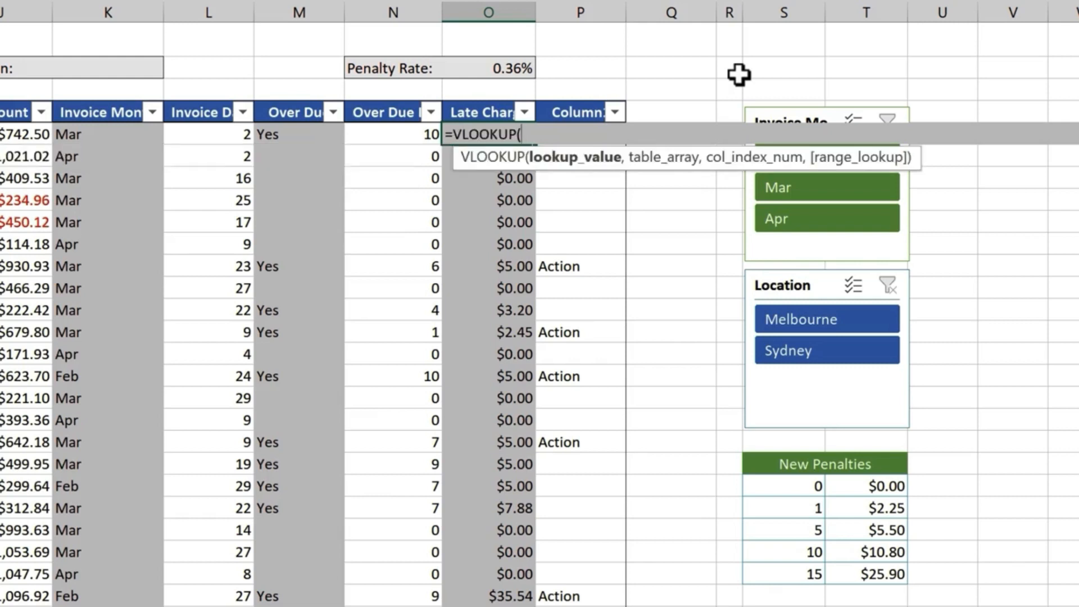
pyautogui.click(384, 134)
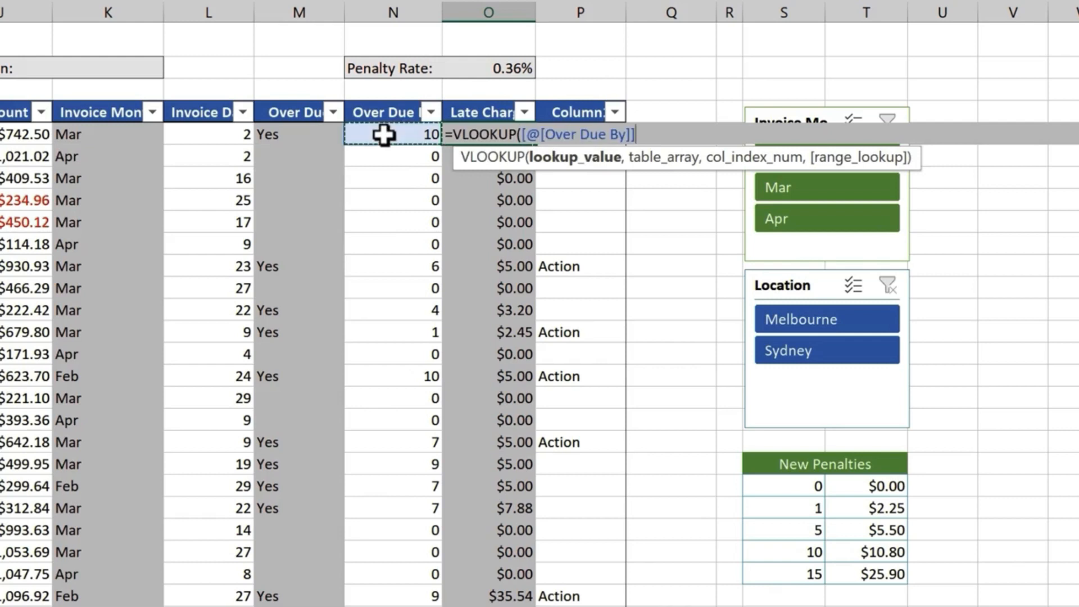
pyautogui.write(',')
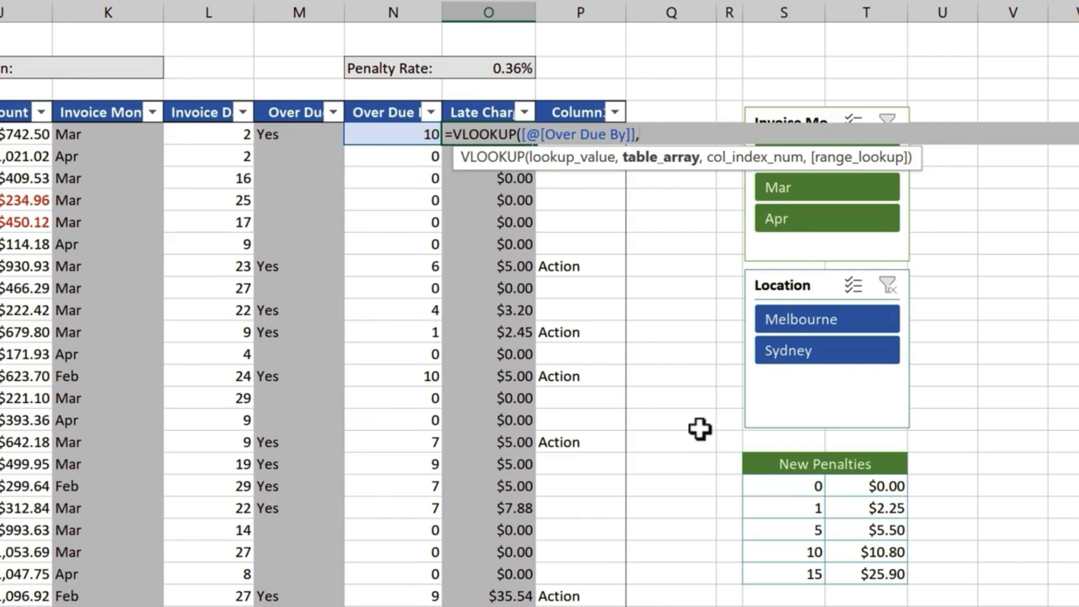
pyautogui.click(772, 483)
pyautogui.moveTo(811, 502); pyautogui.dragTo(849, 567)
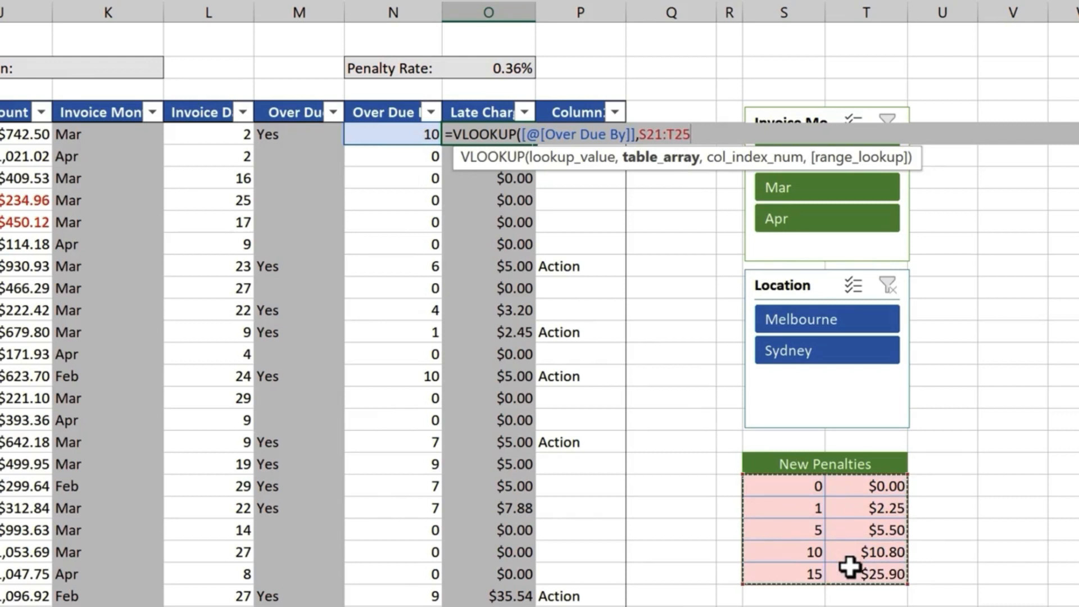
pyautogui.press('F4')
pyautogui.write(',')
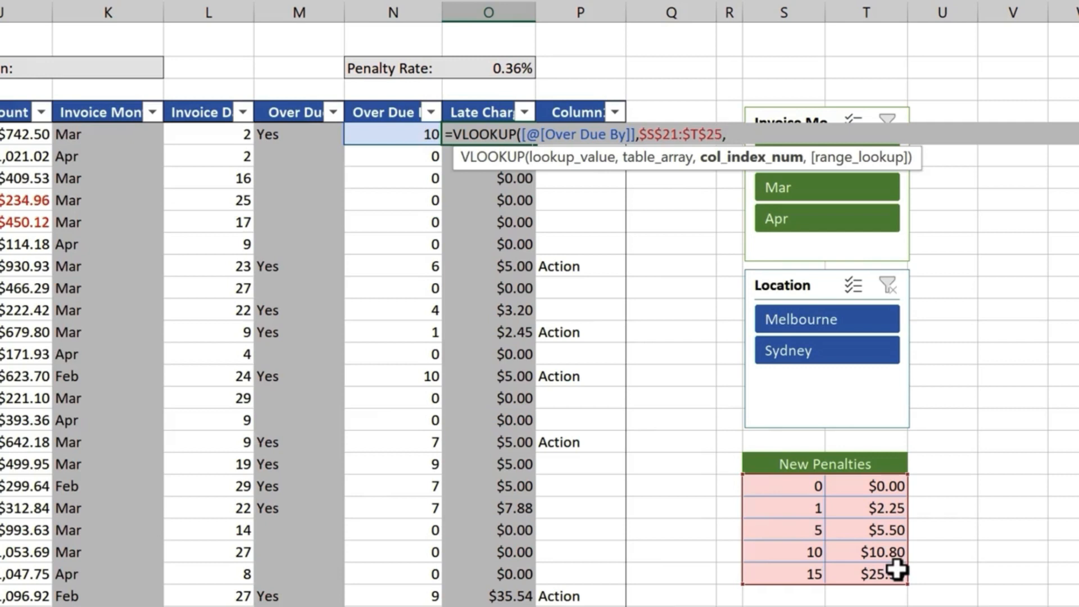
# Complete the VLOOKUP in O5 with column index 2, omitting the range lookup argument, and commit it.
pyautogui.write('2')
pyautogui.write(')')
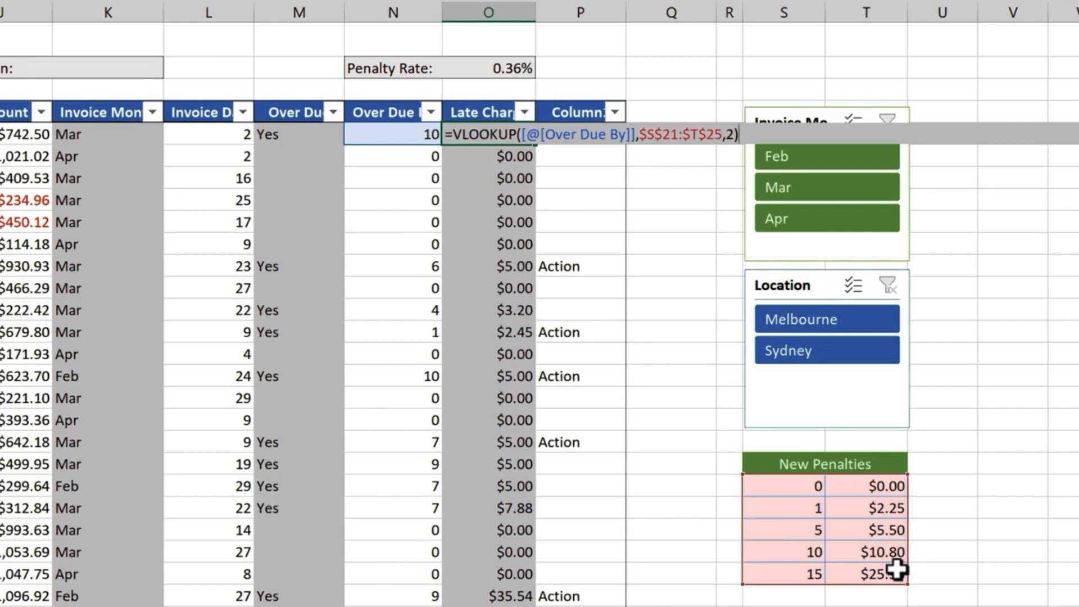
pyautogui.press('Return')
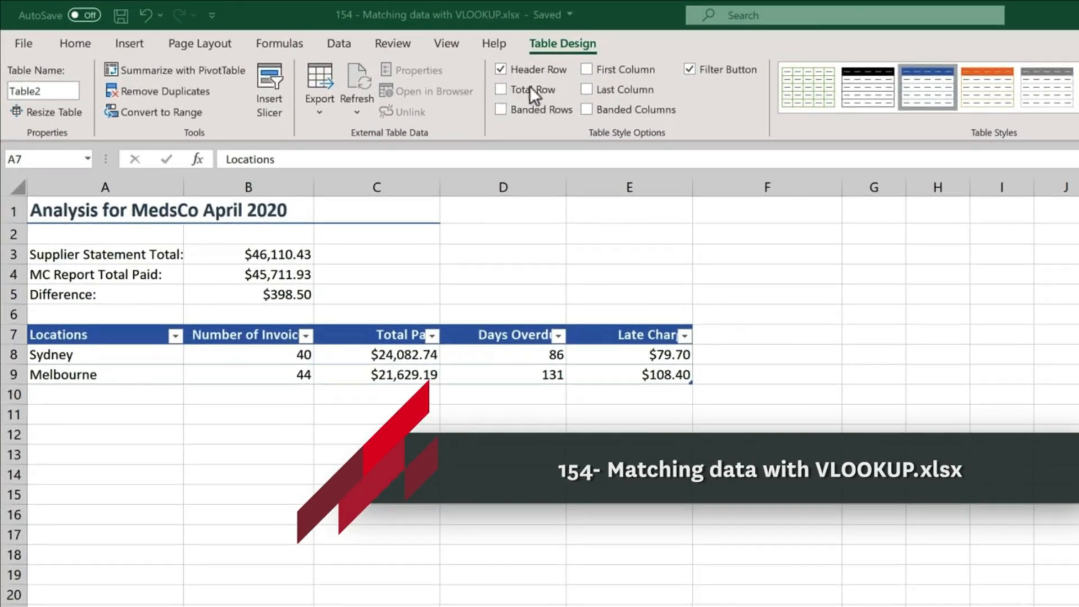
# Add a total row to the Locations table on the Recon Analysis sheet.
pyautogui.click(504, 88)
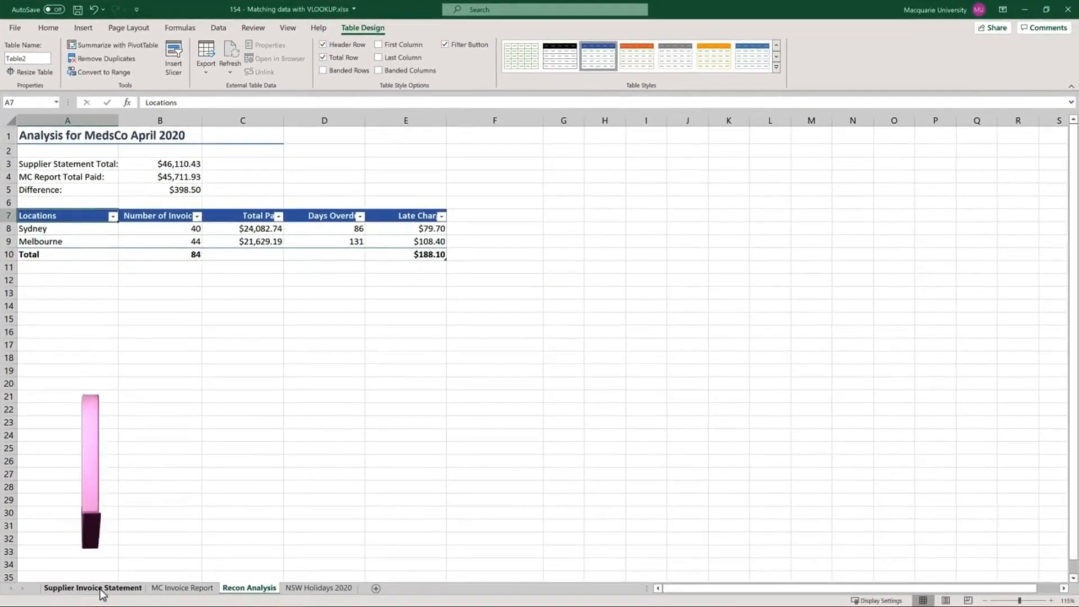
# Start a VLOOKUP in U2 of the Supplier Invoice Statement sheet with Cust Ref as lookup value and tbl_MC as table array.
pyautogui.click(60, 591)
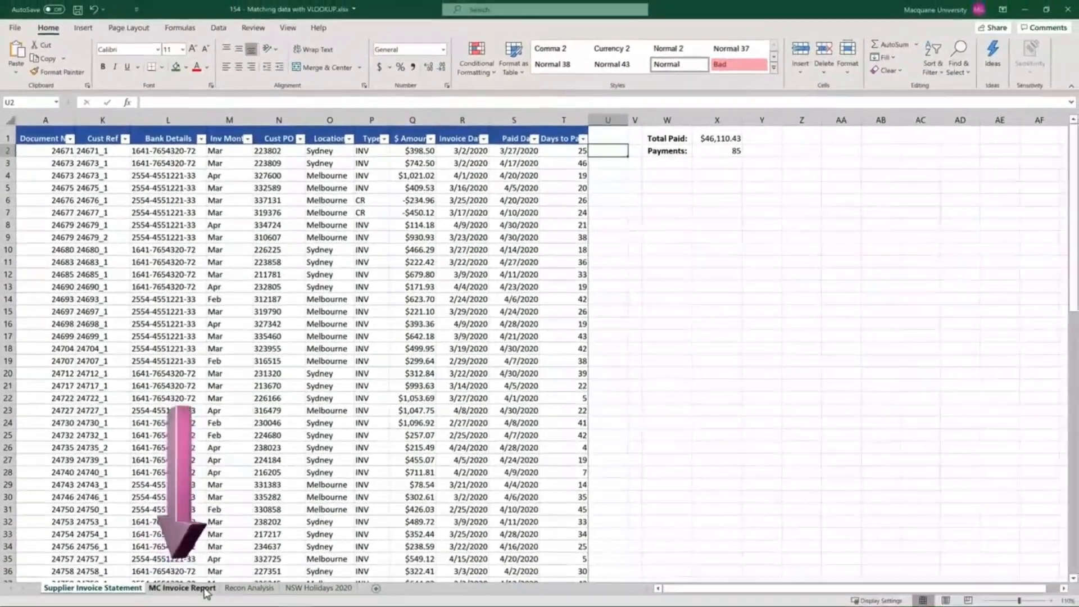
pyautogui.click(204, 589)
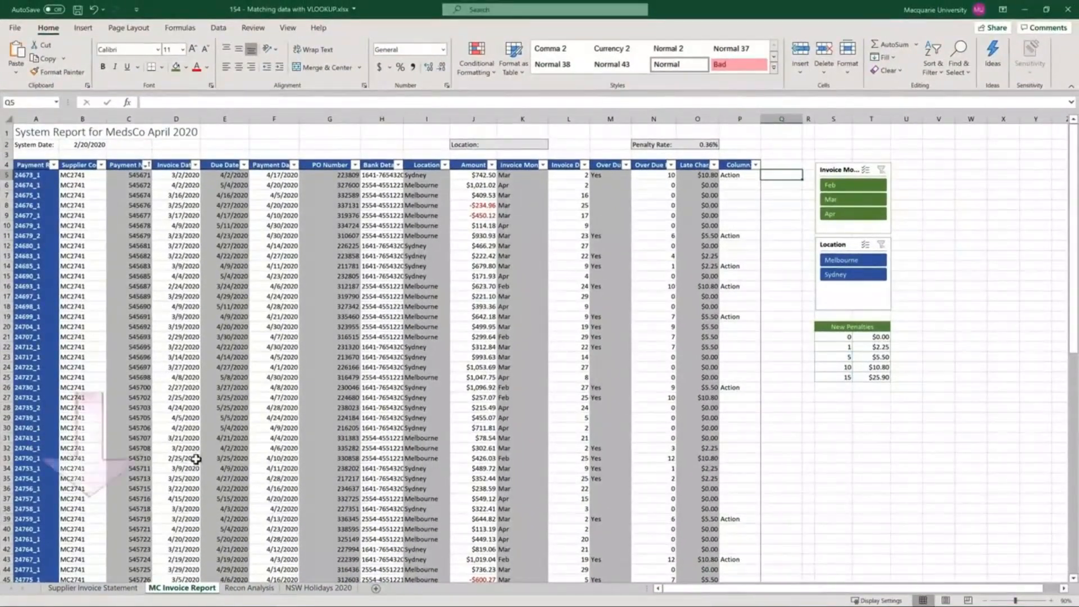
pyautogui.click(107, 588)
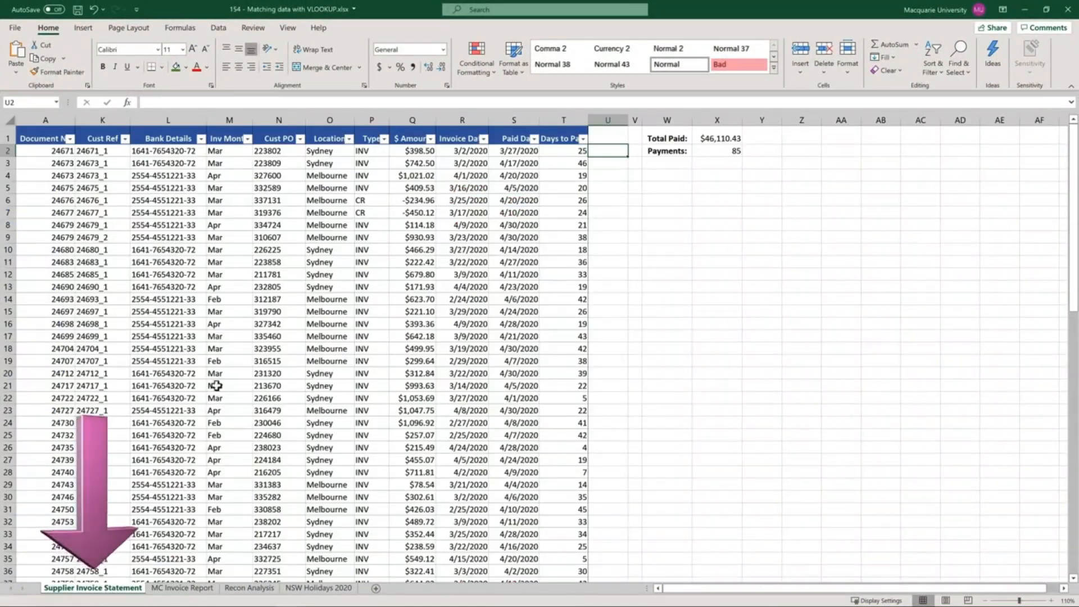
pyautogui.write('=VLOOKUP(')
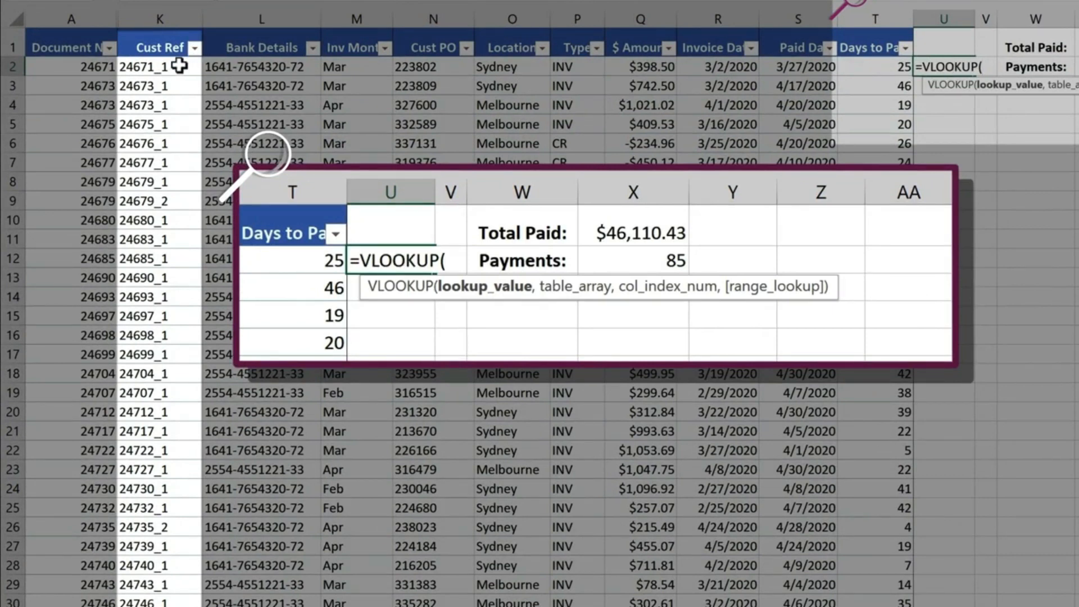
pyautogui.click(179, 66)
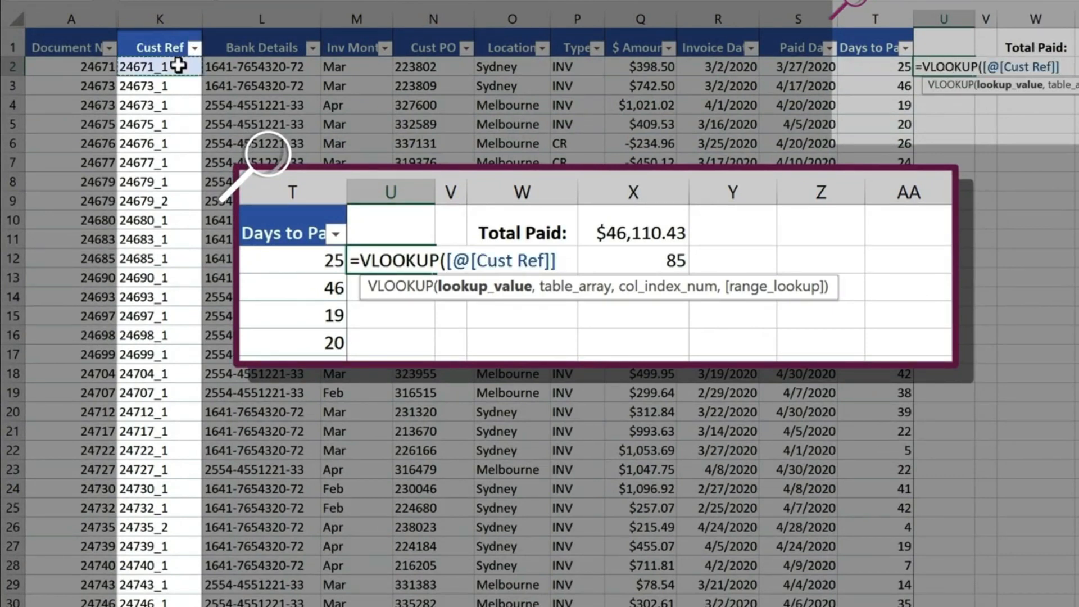
pyautogui.write(',')
pyautogui.write('tbl')
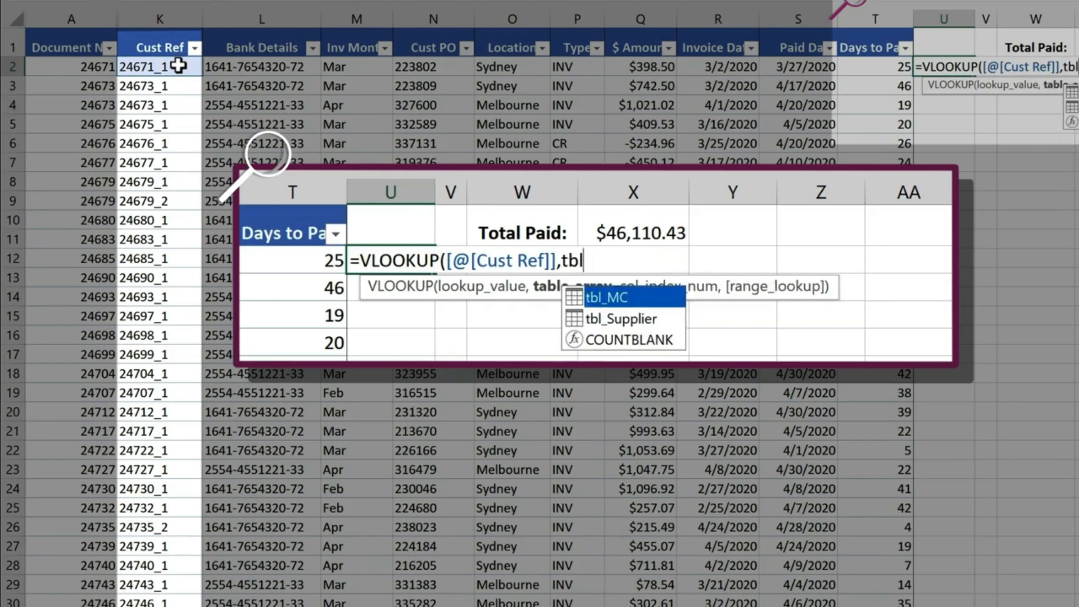
pyautogui.press('Tab')
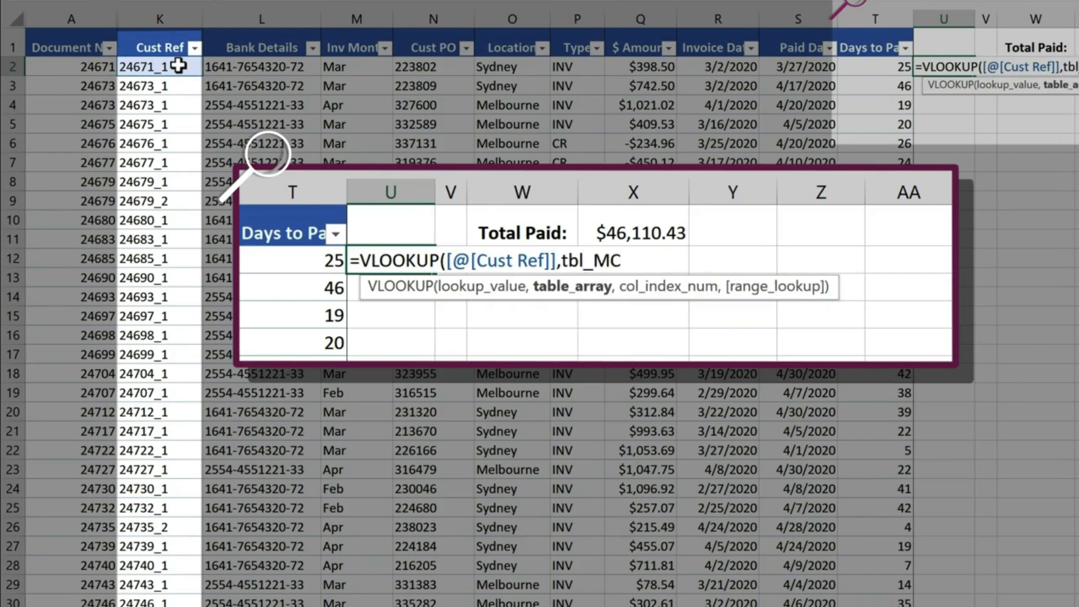
pyautogui.write(',')
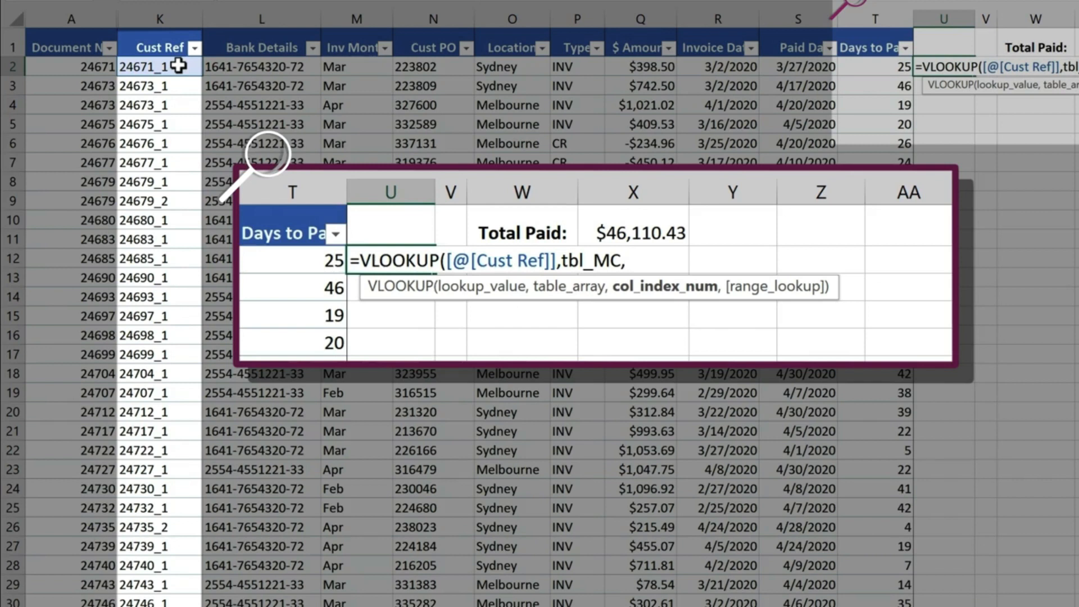
# Complete the VLOOKUP in U2 with column index 10 and range lookup 0 for an exact match, and commit it.
pyautogui.write('10,')
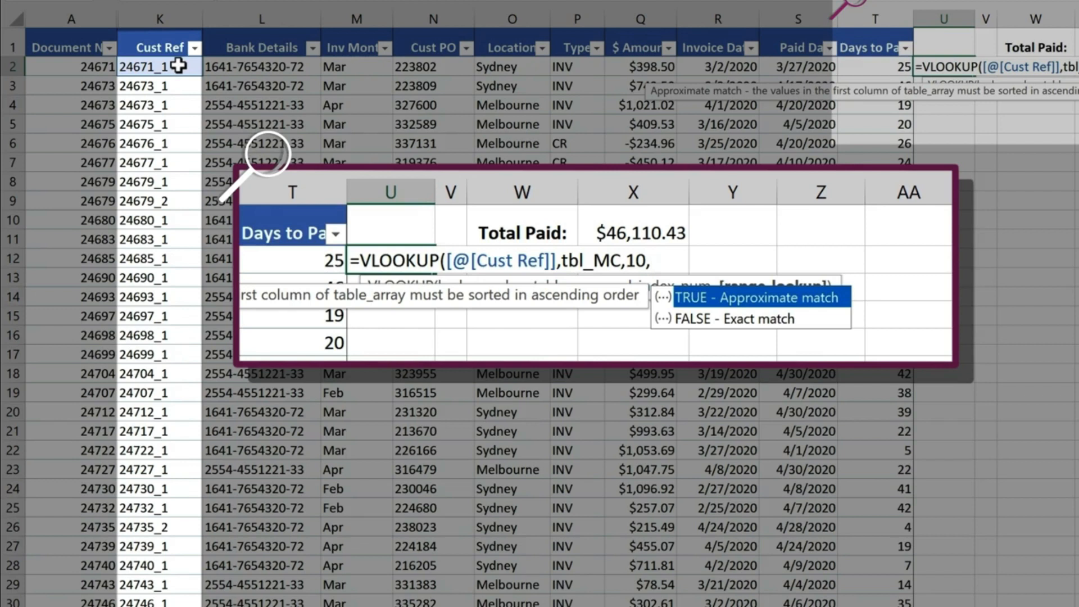
pyautogui.doubleClick(709, 321)
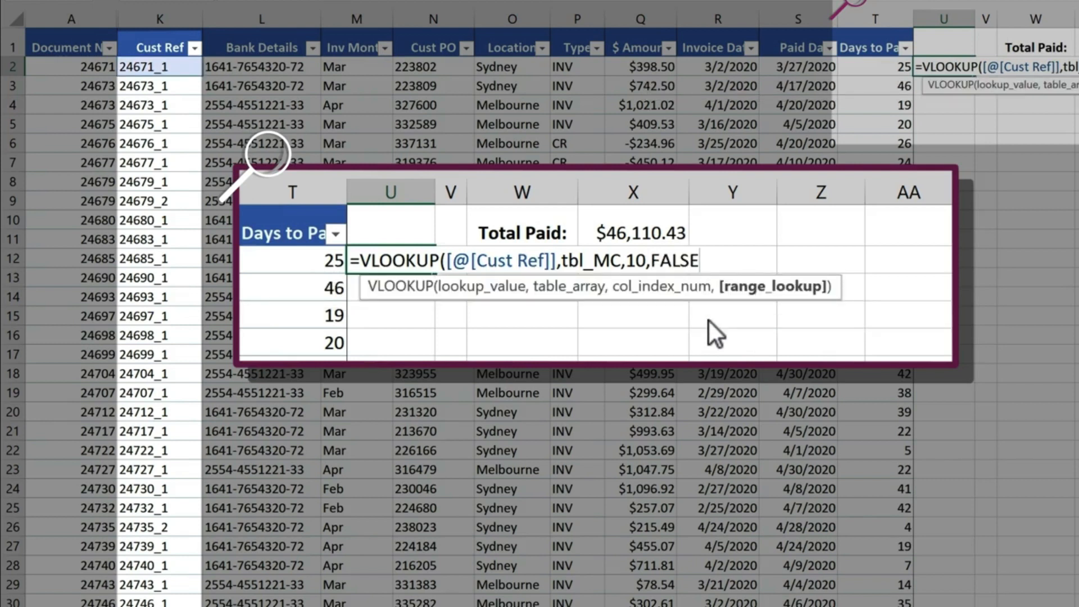
pyautogui.press('BackSpace')
pyautogui.press('BackSpace')
pyautogui.press('BackSpace')
pyautogui.press('BackSpace')
pyautogui.press('BackSpace')
pyautogui.write('0')
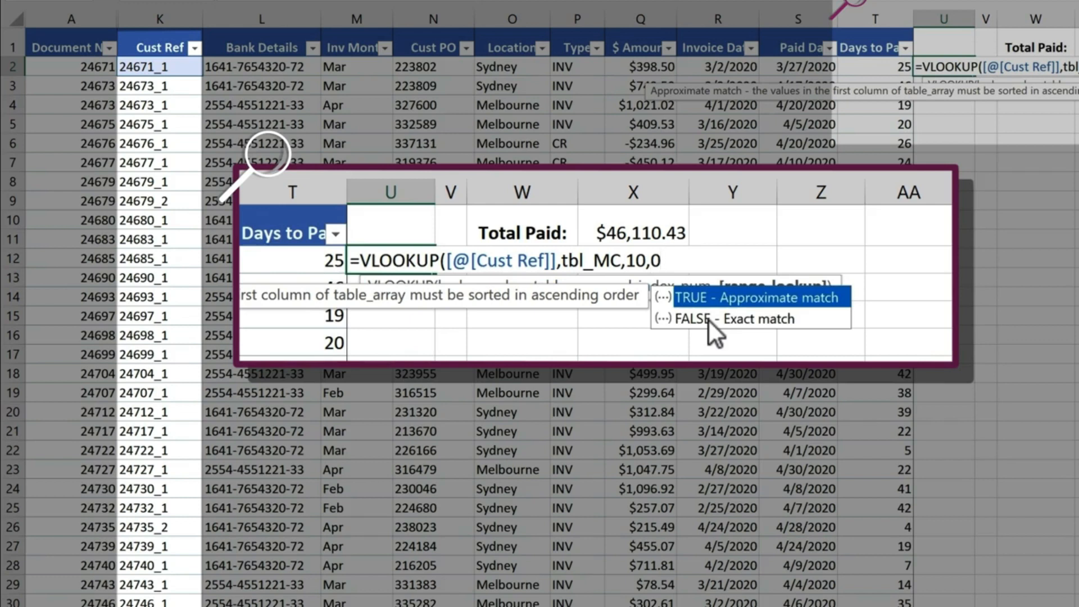
pyautogui.press('Return')
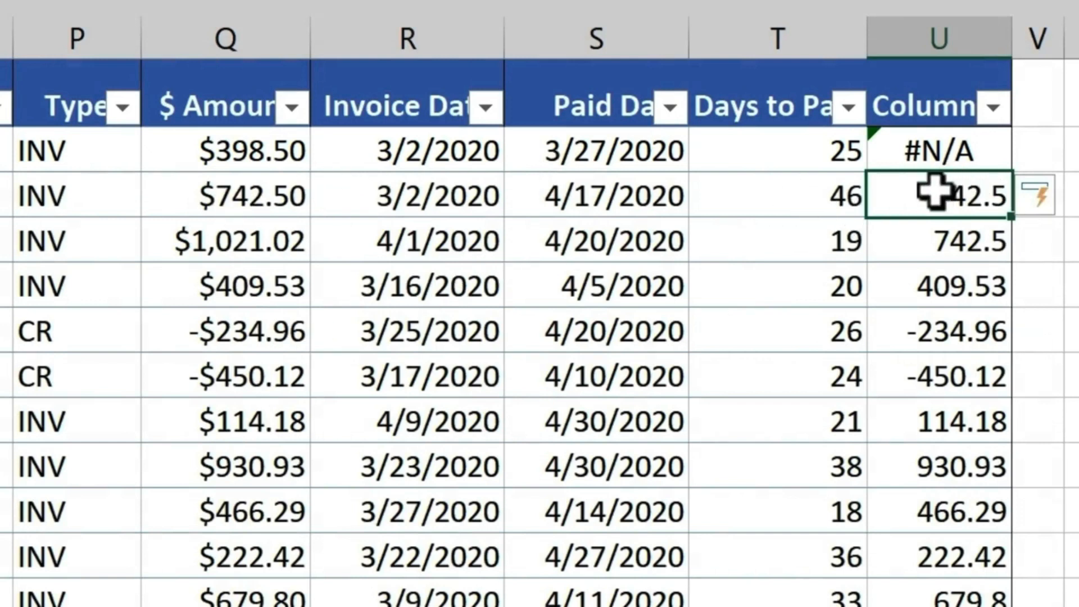
# Edit the formula in U2 to subtract the VLOOKUP result from the row's $ Amount value.
pyautogui.click(936, 149)
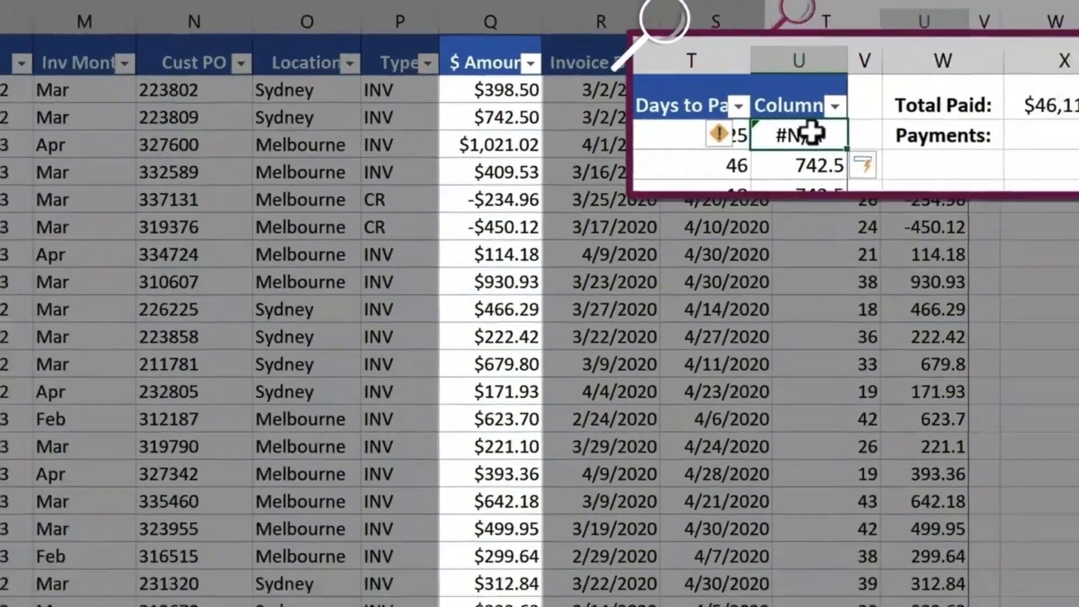
pyautogui.doubleClick(931, 125)
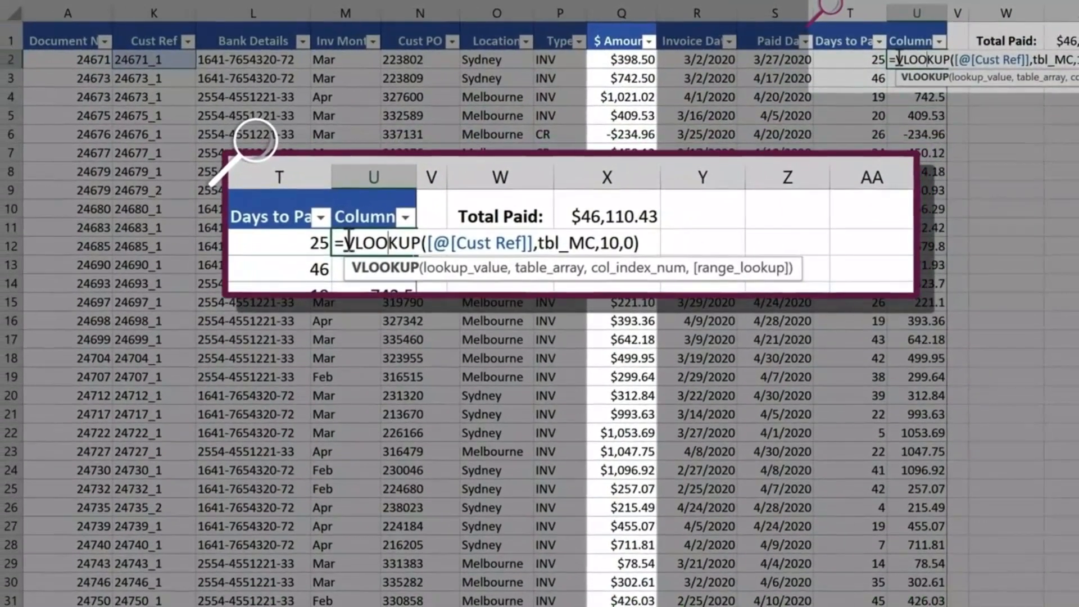
pyautogui.click(898, 59)
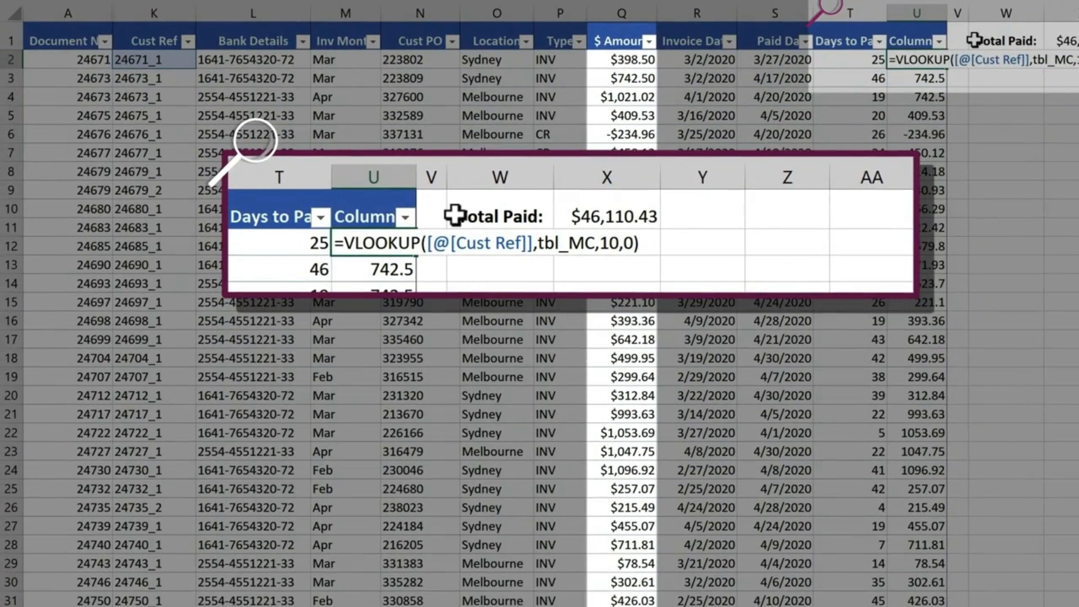
pyautogui.click(631, 58)
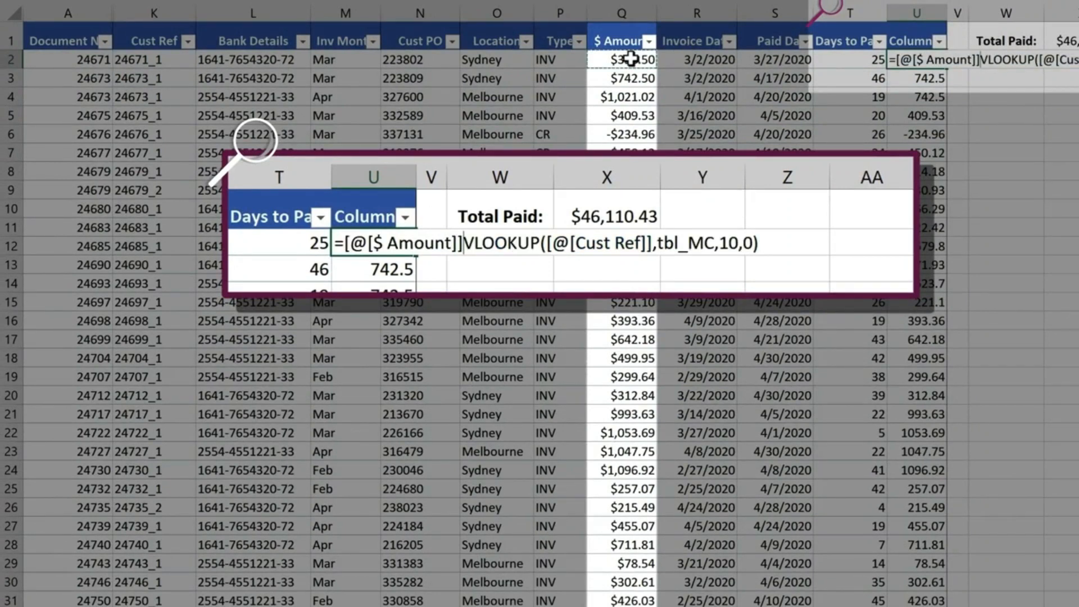
pyautogui.write('-')
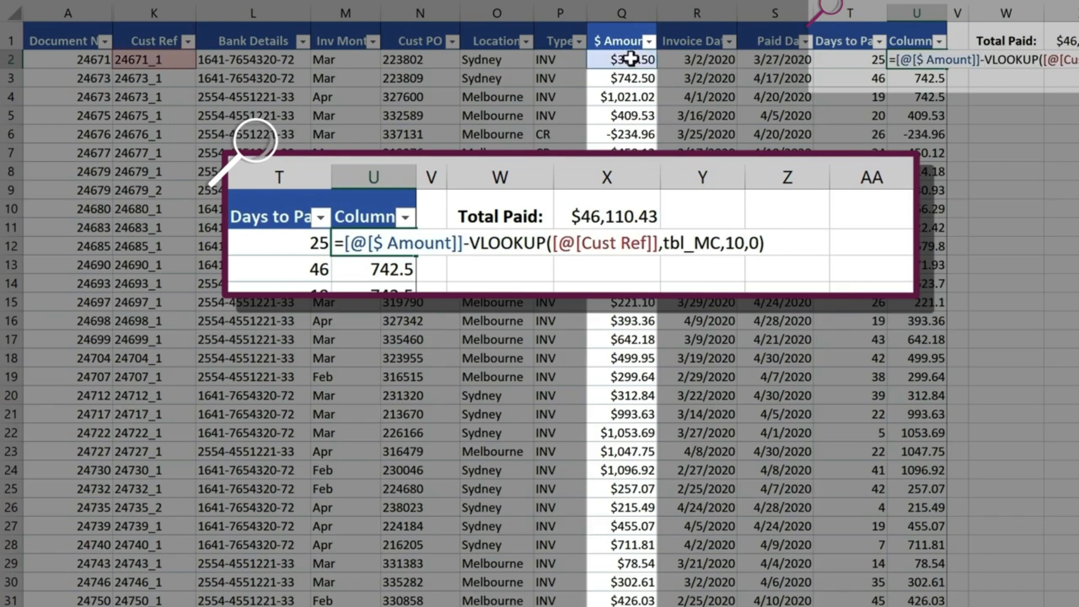
pyautogui.press('Return')
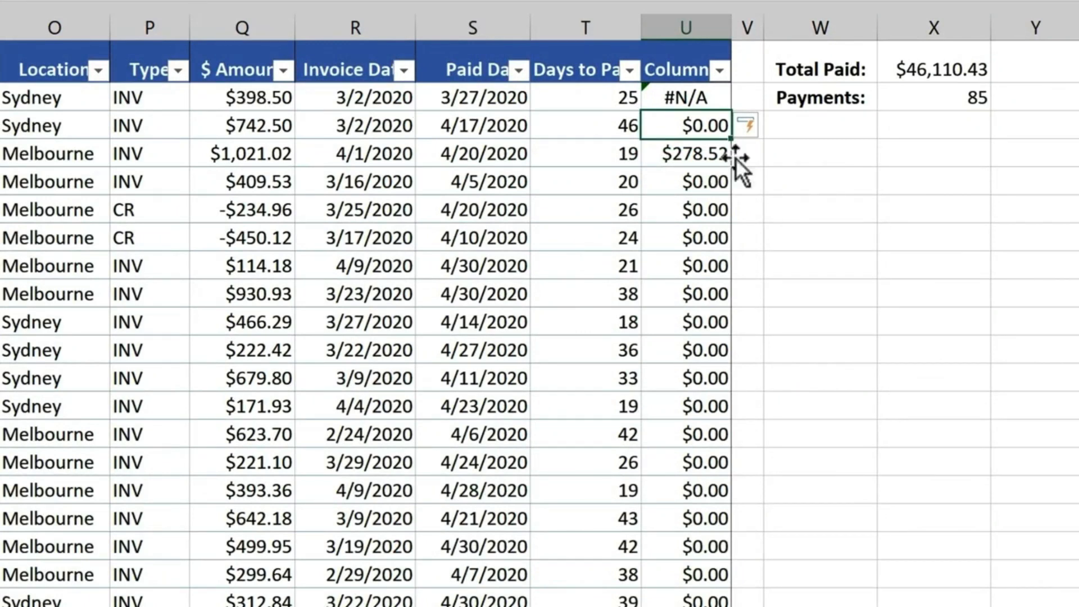
# Create a named range for the $ Amount column, including its header, using the top row as the name.
pyautogui.click(718, 154)
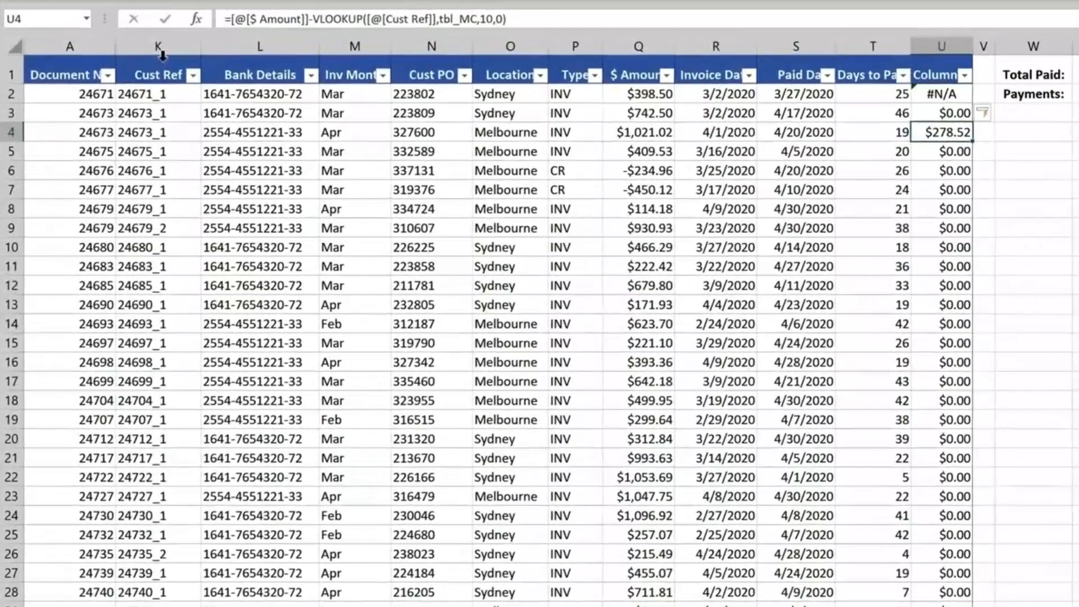
pyautogui.click(103, 132)
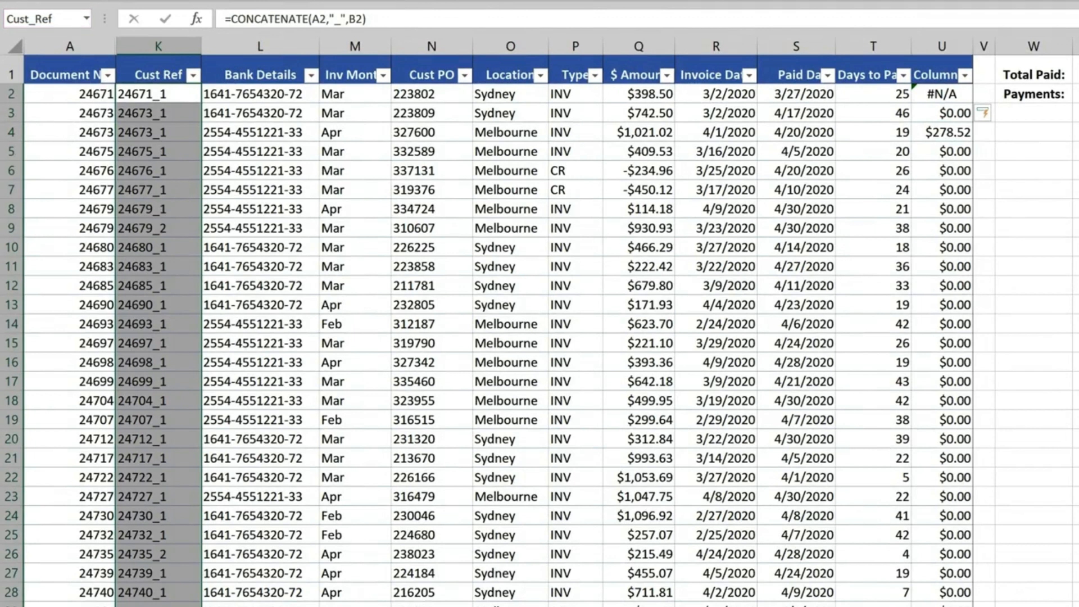
pyautogui.click(640, 53)
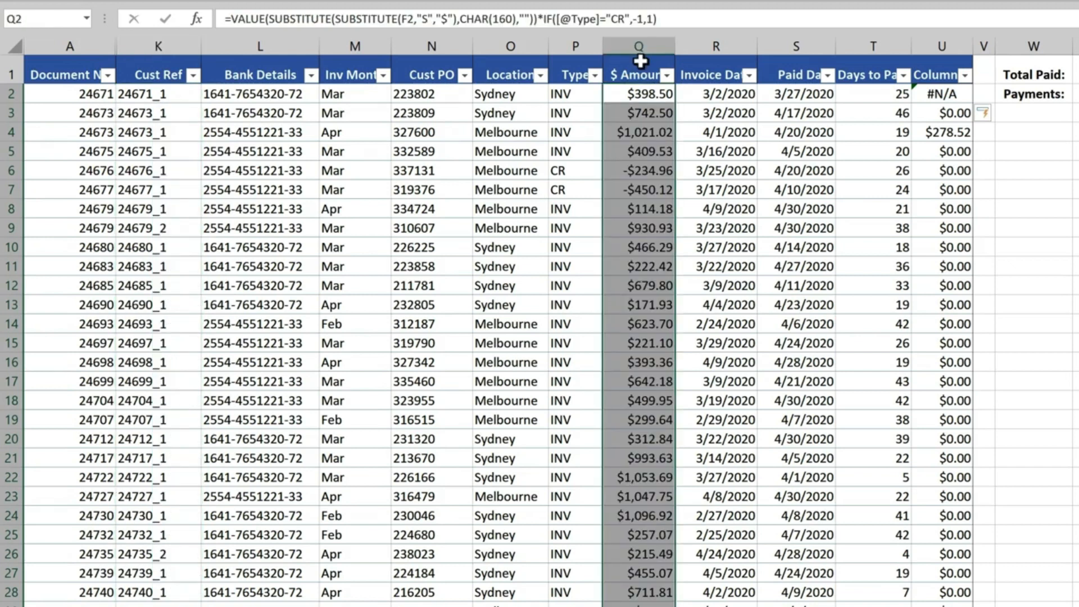
pyautogui.click(640, 61)
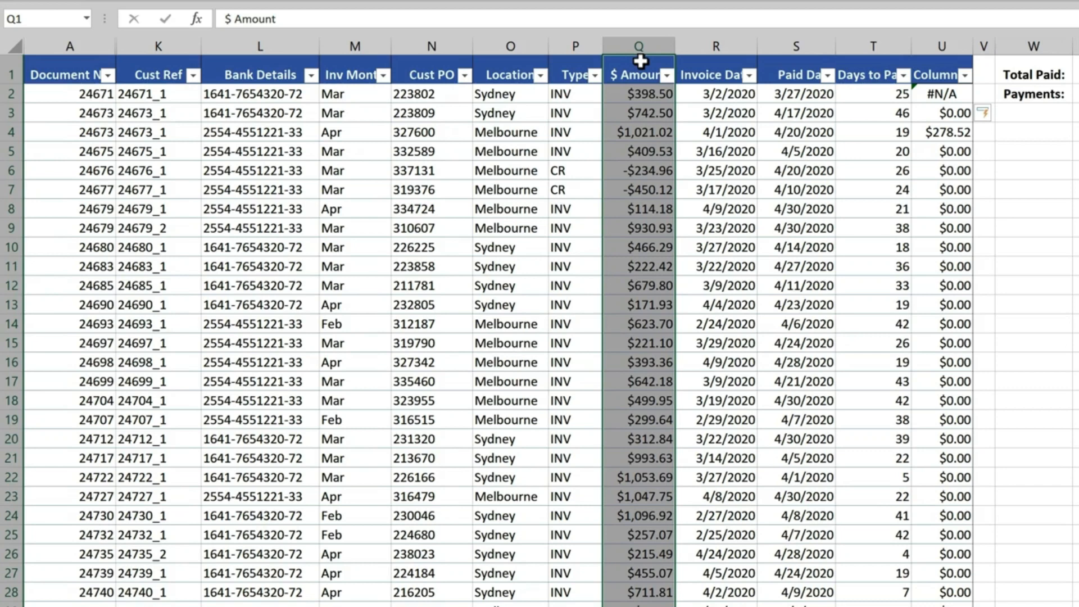
pyautogui.hotkey('ctrl', 'shift', 'F3')
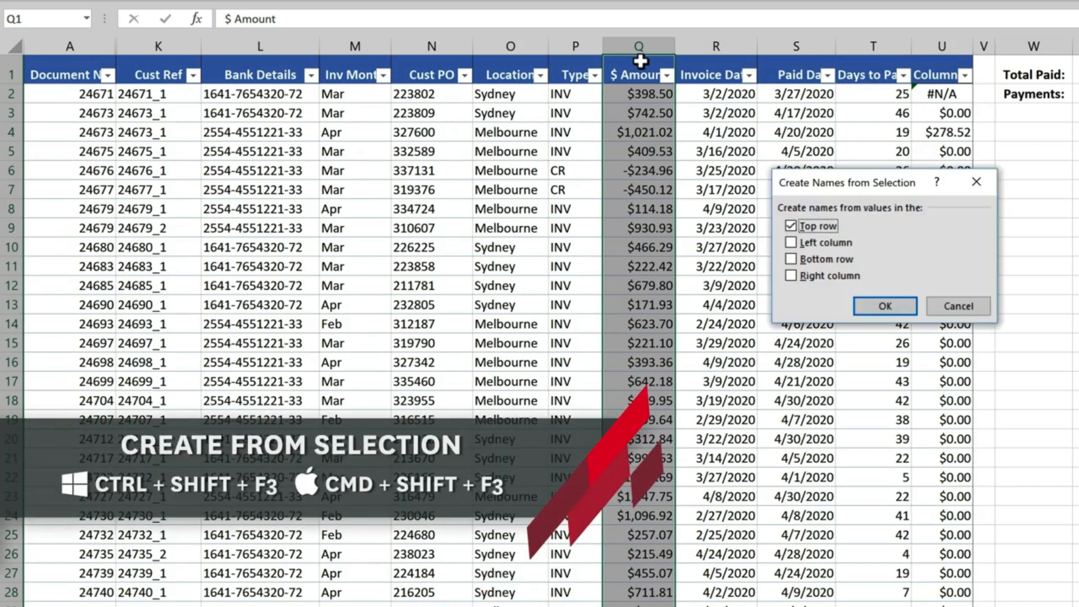
pyautogui.press('Return')
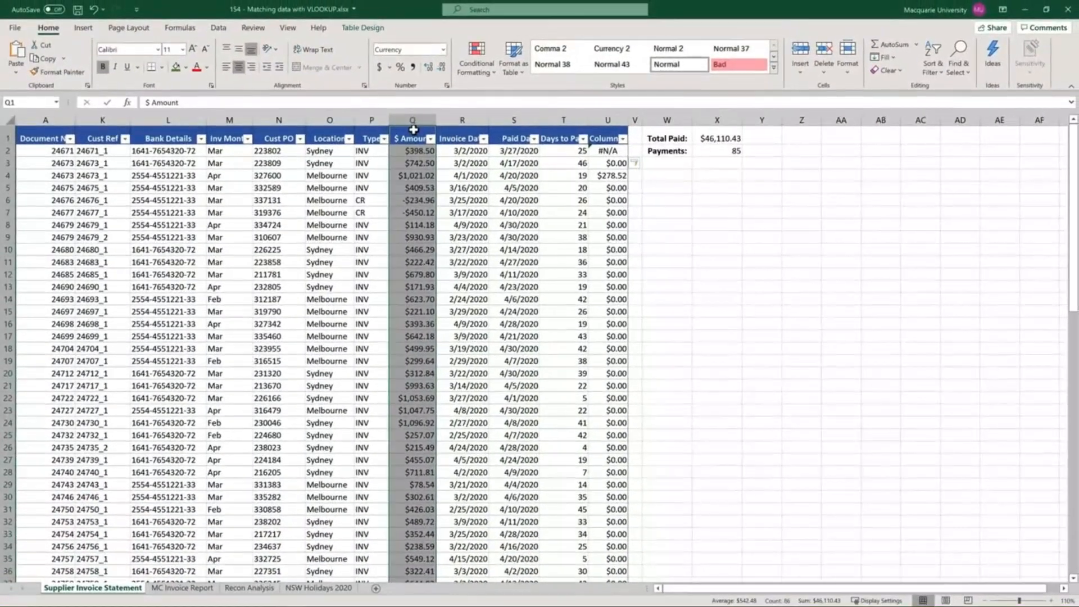
# Start an XLOOKUP in Q5 of the MC Invoice Report sheet with Payment Ref as lookup value and Cust_Ref as lookup array.
pyautogui.click(197, 589)
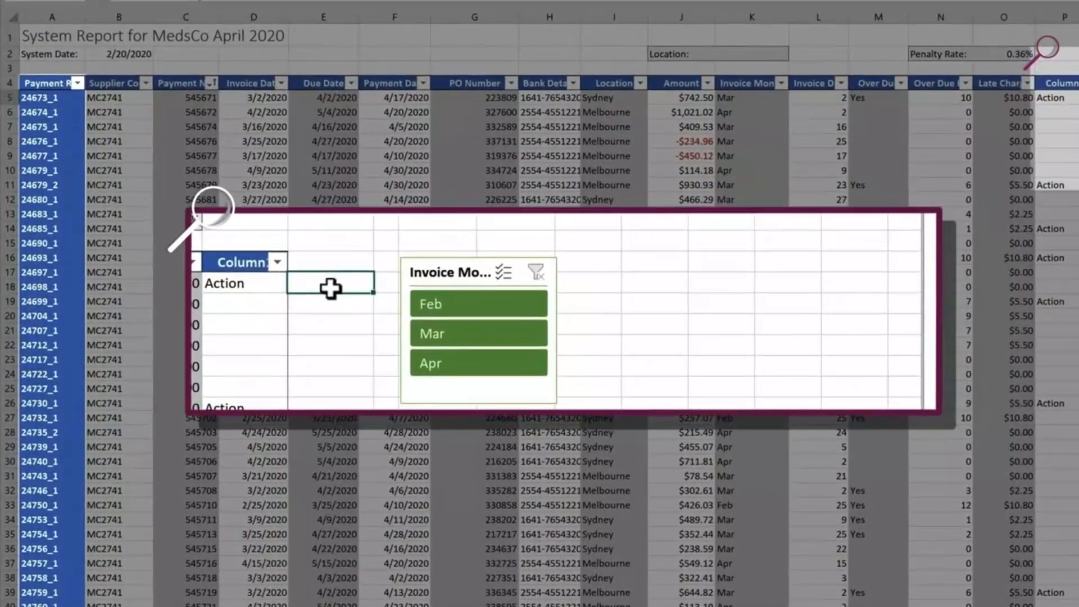
pyautogui.write('=xl')
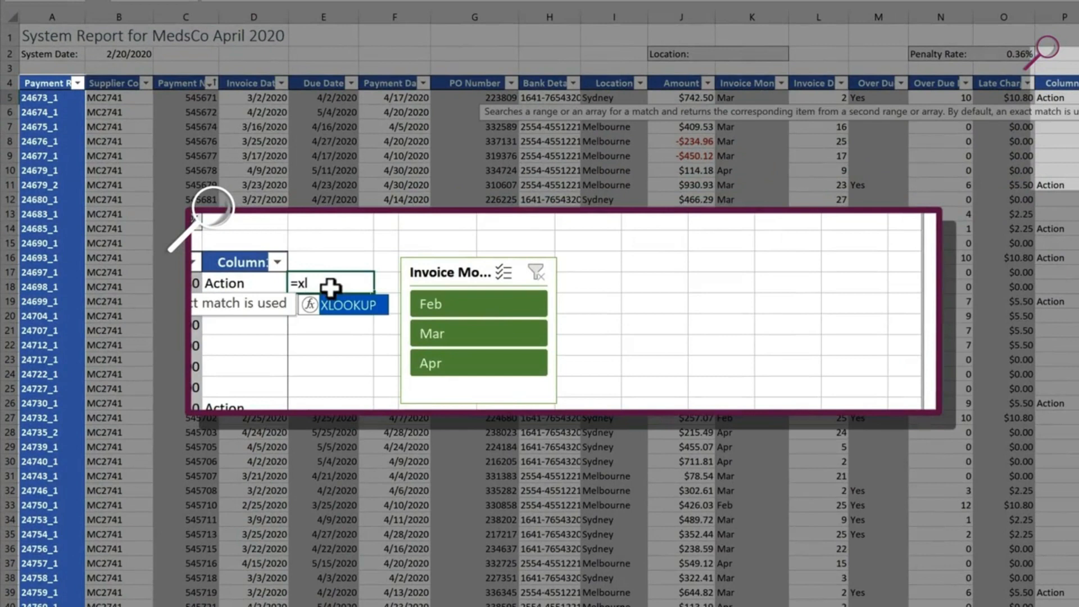
pyautogui.press('Tab')
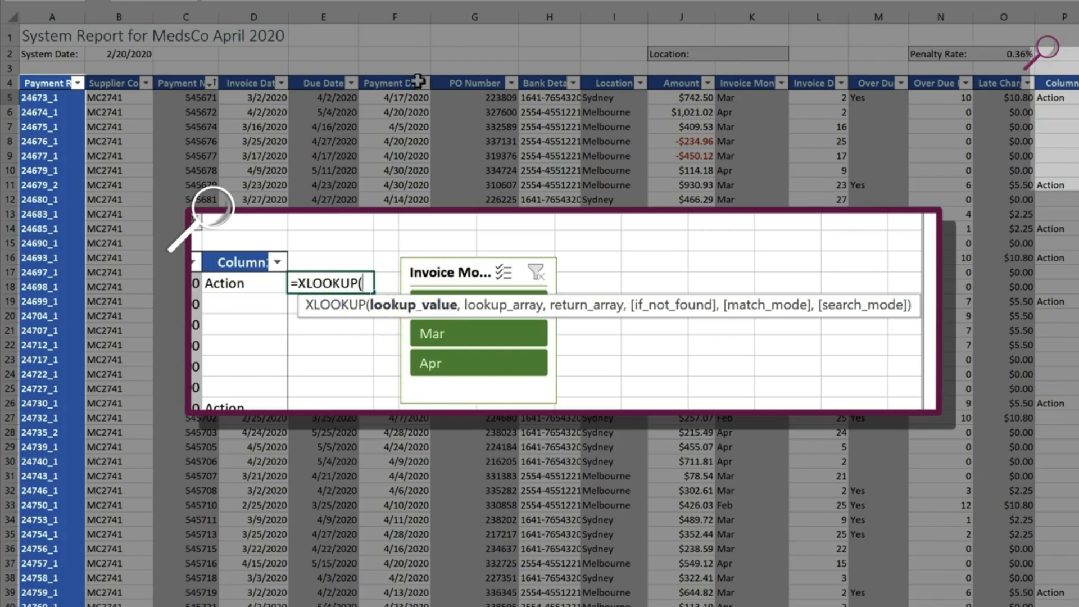
pyautogui.click(49, 97)
pyautogui.write(',')
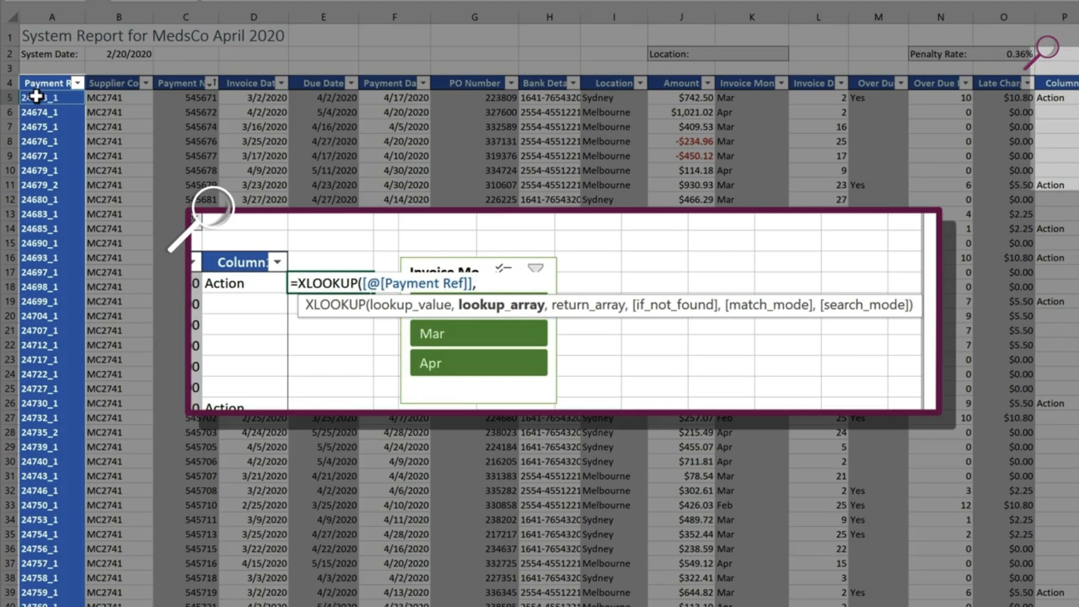
pyautogui.write('cust')
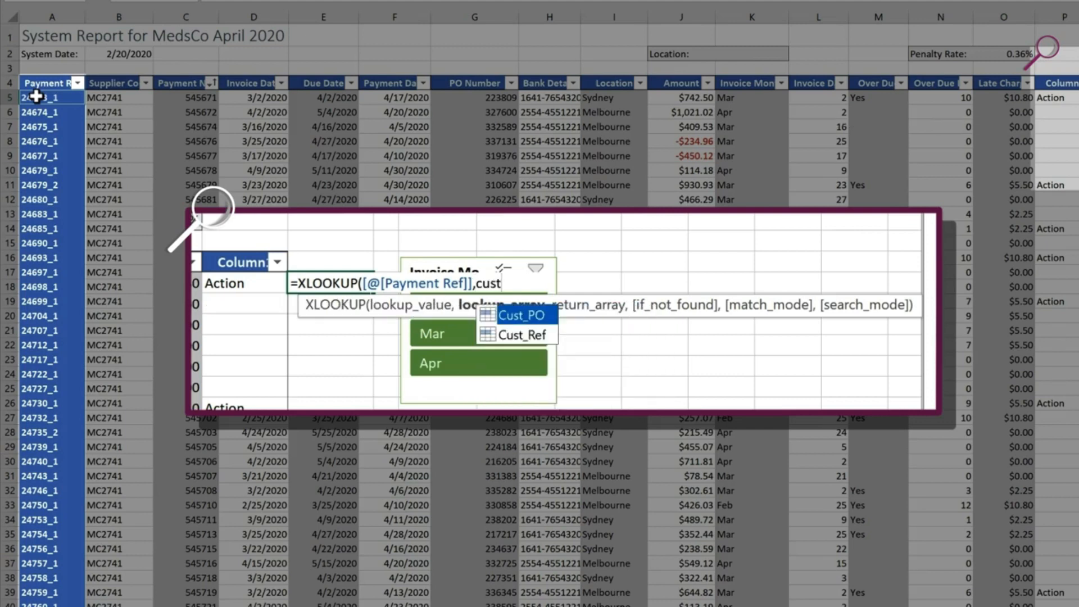
pyautogui.press('Down')
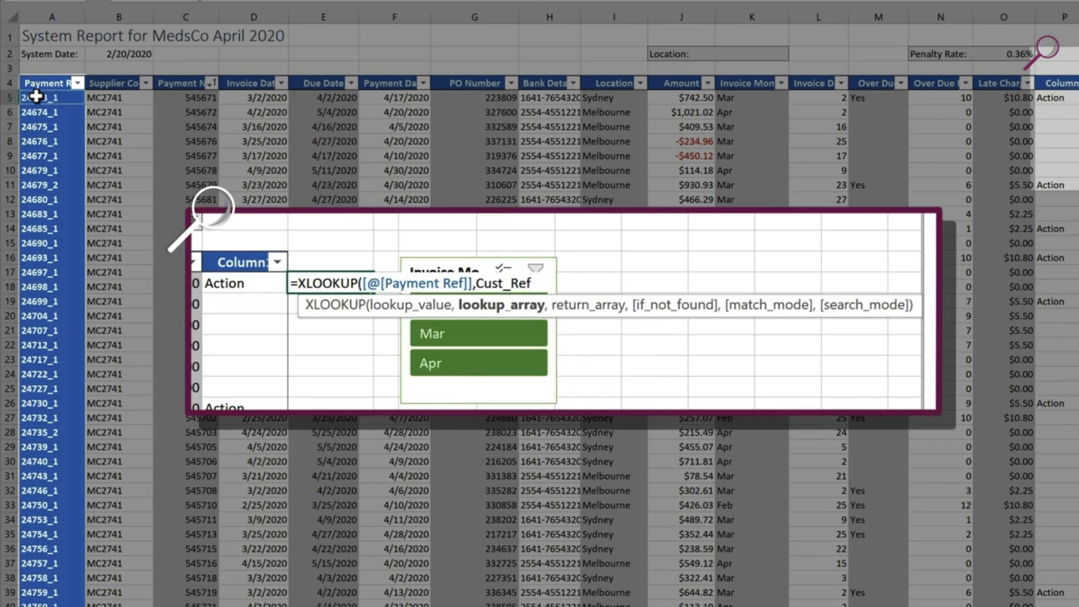
pyautogui.write(',')
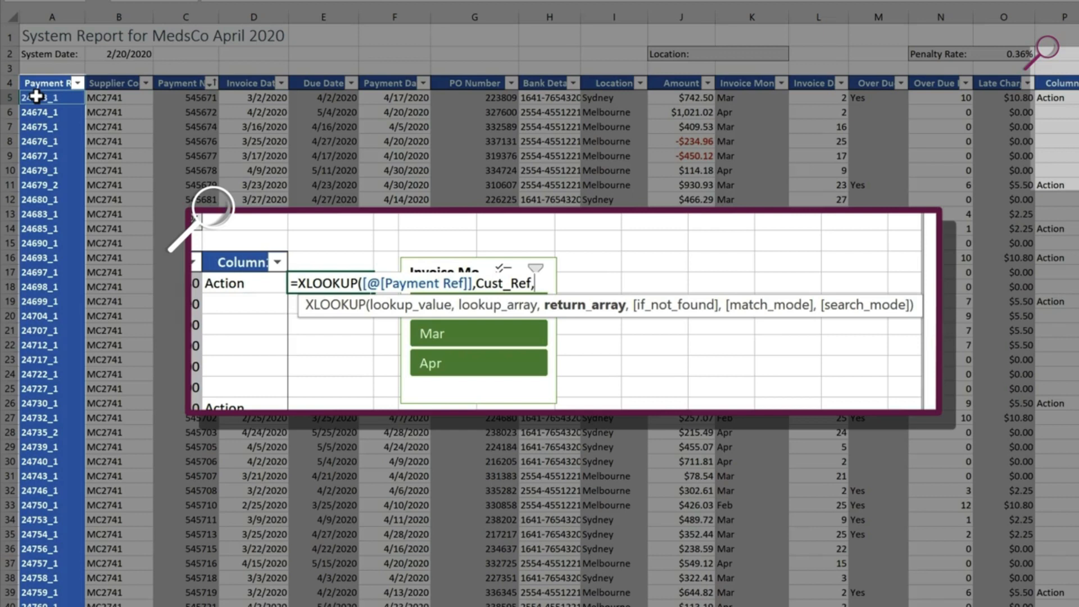
# Complete the XLOOKUP in Q5 with the Amount named range as return array, 0 if not found, match mode 0 and search mode 1.
pyautogui.write('am')
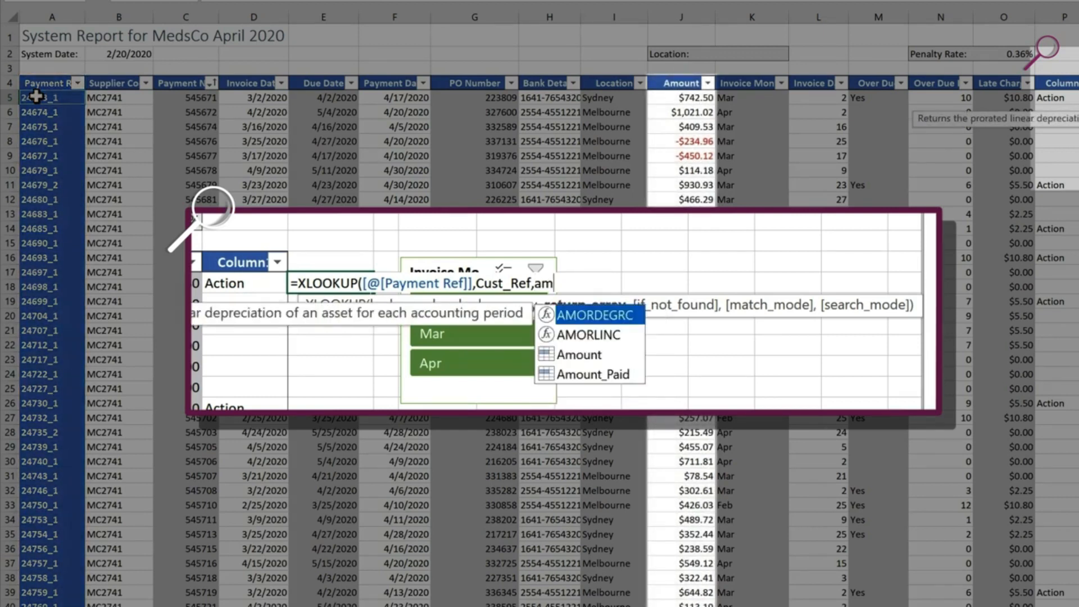
pyautogui.press('Down')
pyautogui.press('Down')
pyautogui.press('Tab')
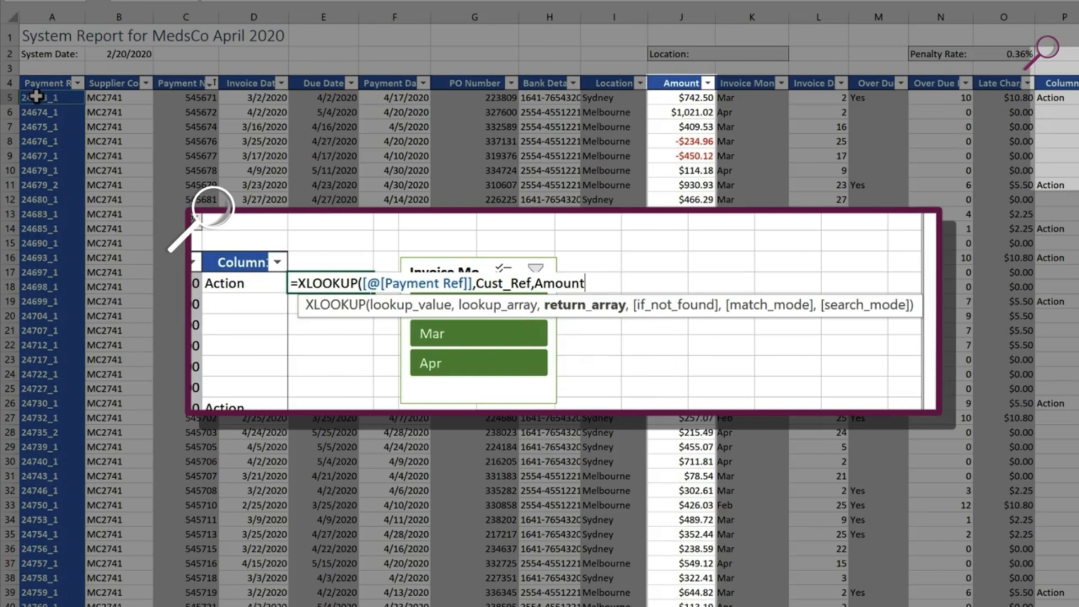
pyautogui.write(',')
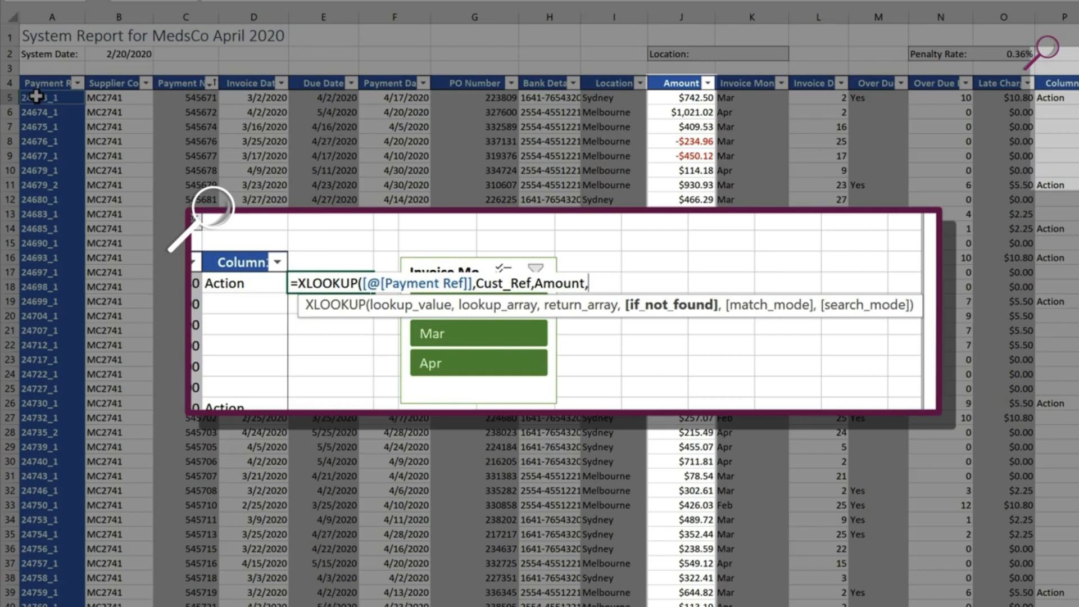
pyautogui.write('0,0')
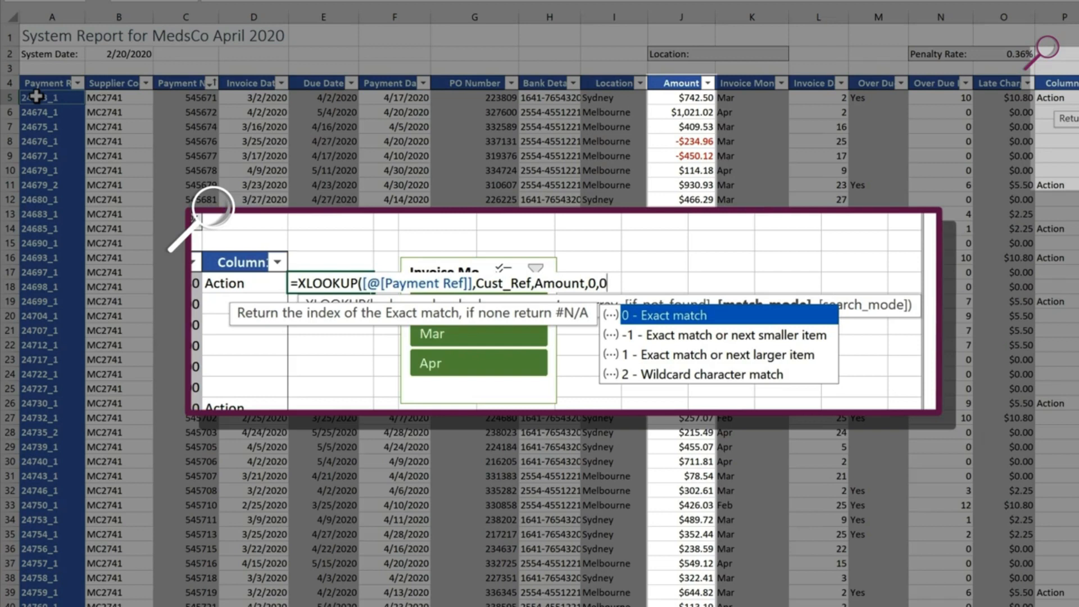
pyautogui.write(',')
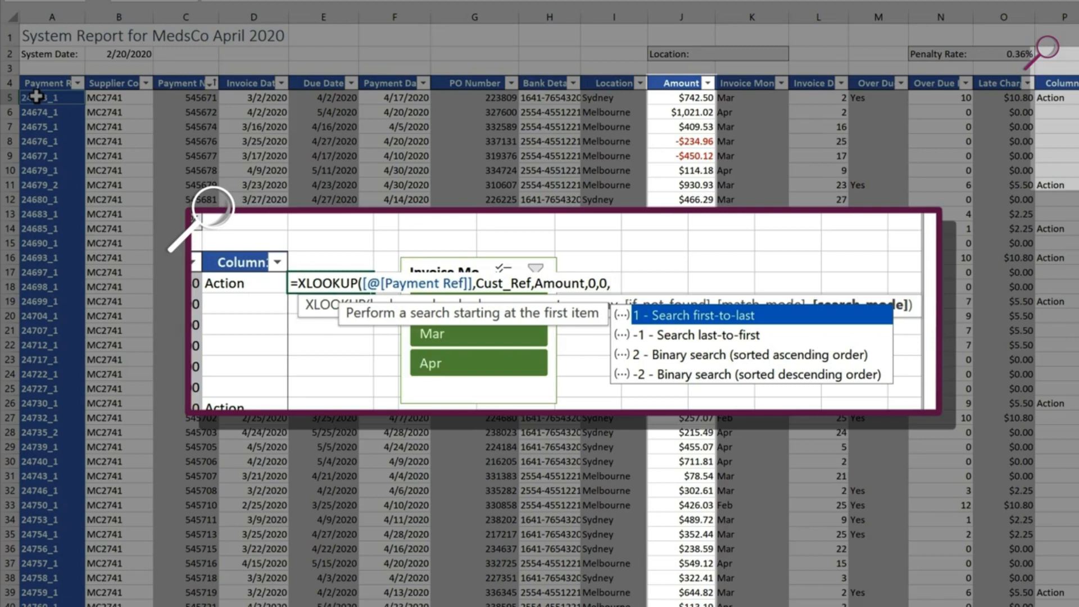
pyautogui.write('1)')
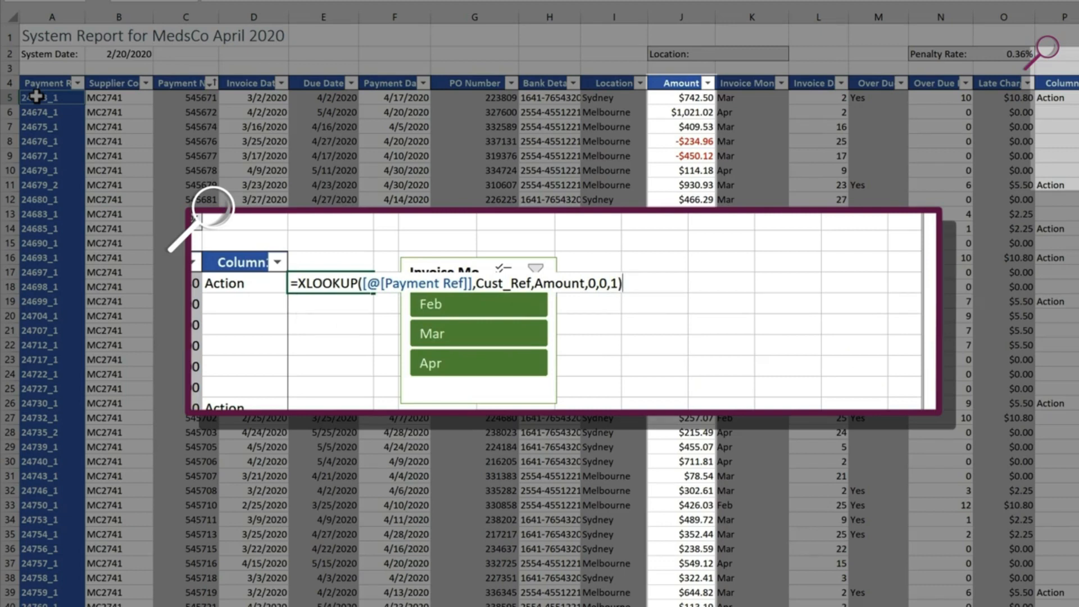
pyautogui.press('Return')
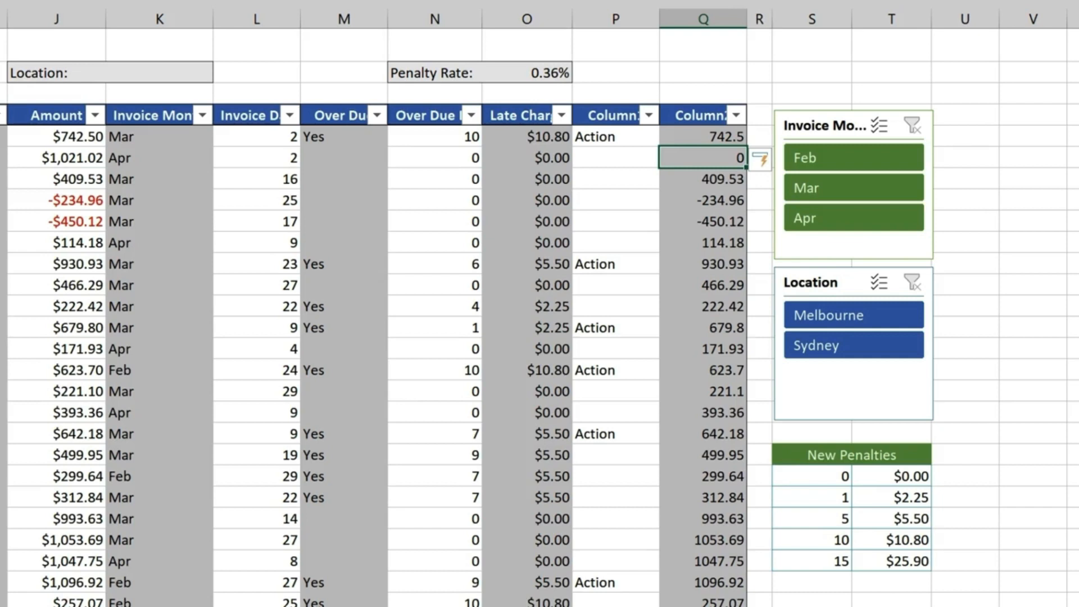
# Edit the formula in Q5 to subtract the XLOOKUP result from the row's Amount value.
pyautogui.doubleClick(717, 135)
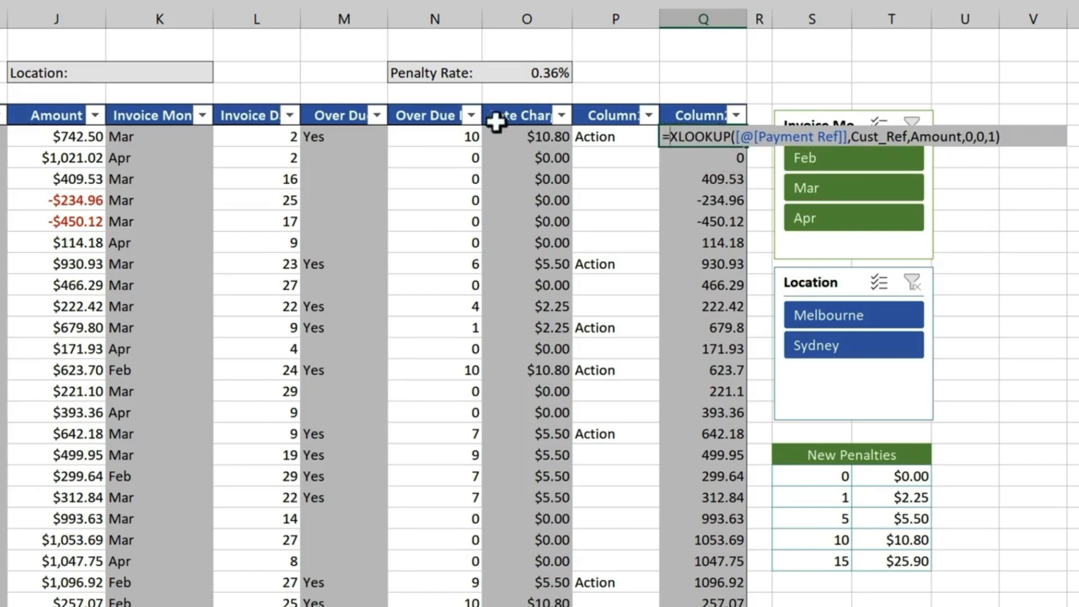
pyautogui.click(64, 134)
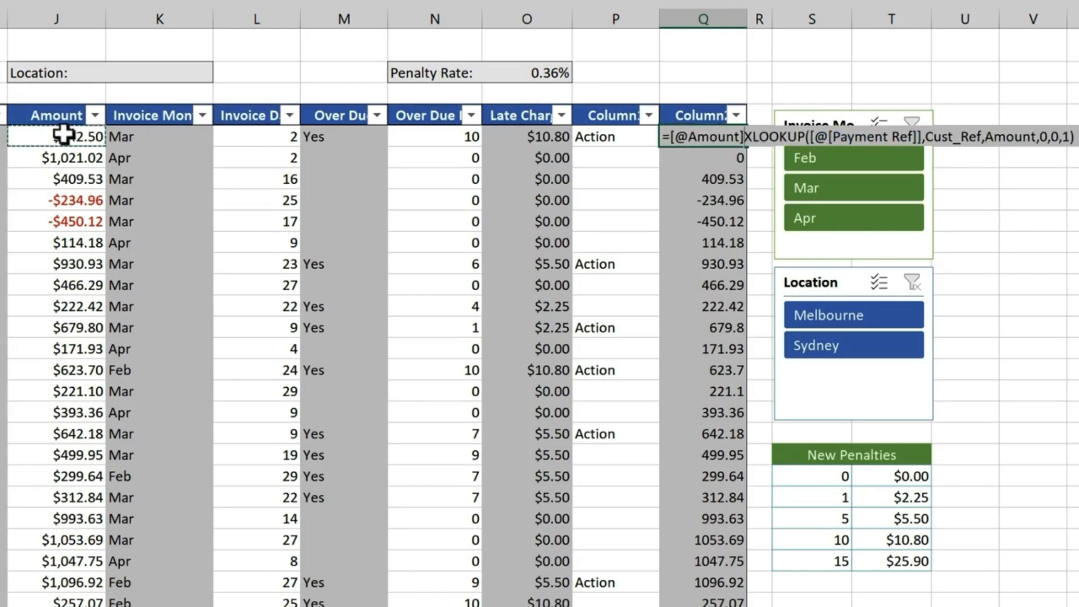
pyautogui.write('-')
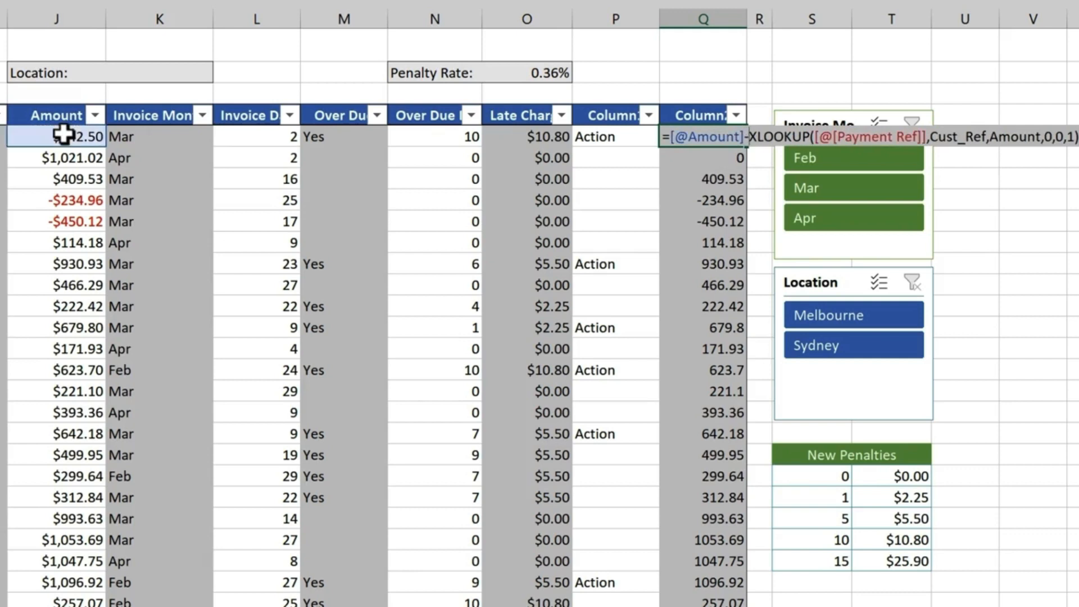
pyautogui.press('Return')
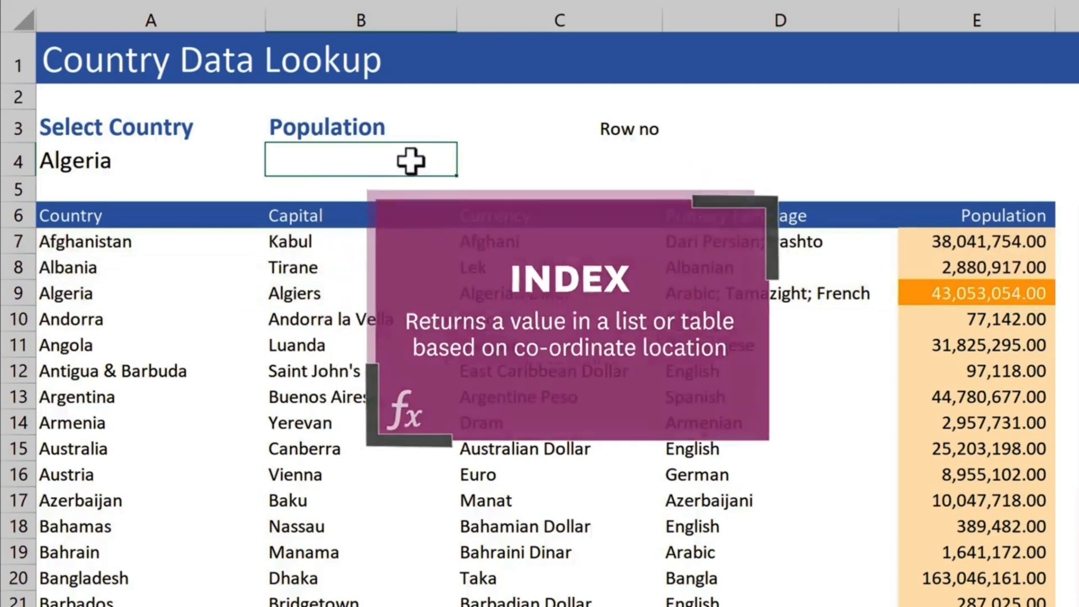
# Enter an INDEX formula in B4 of the Country Data Lookup sheet, using the Population named range and row number 3.
pyautogui.write('=in')
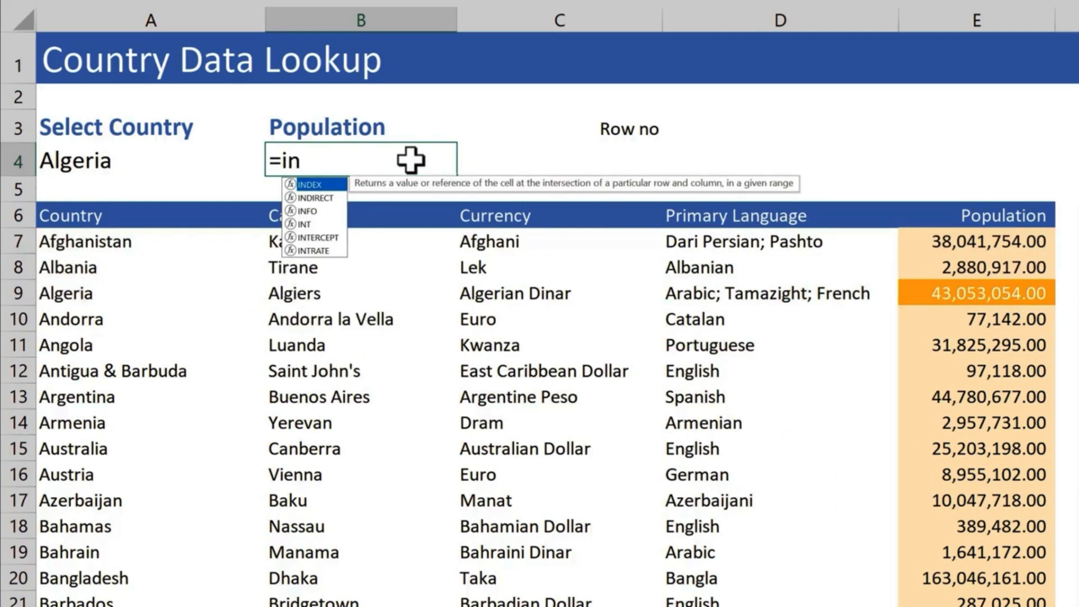
pyautogui.press('Tab')
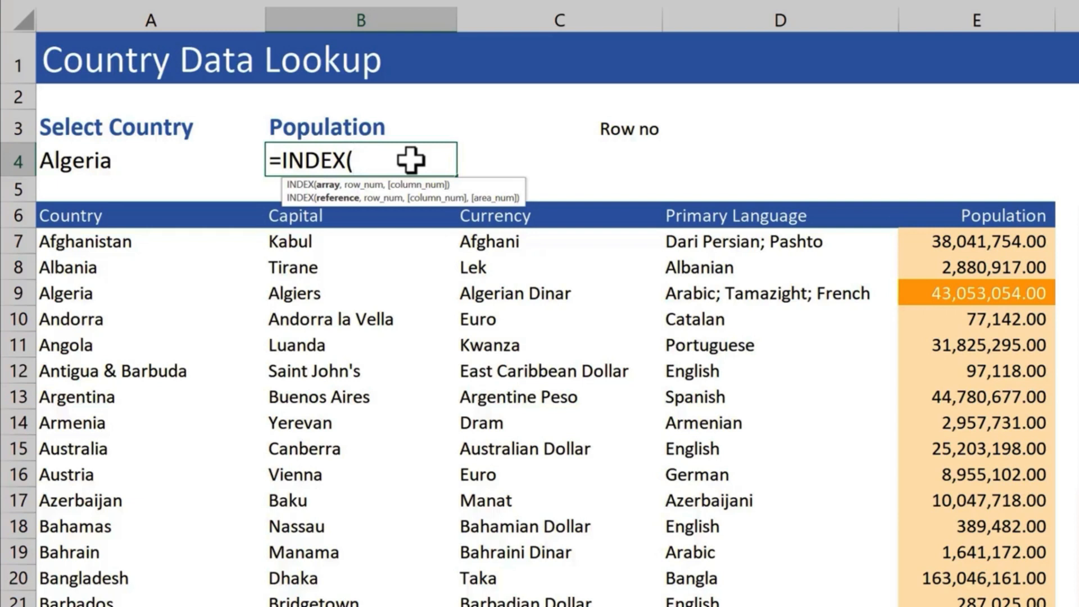
pyautogui.write('pop')
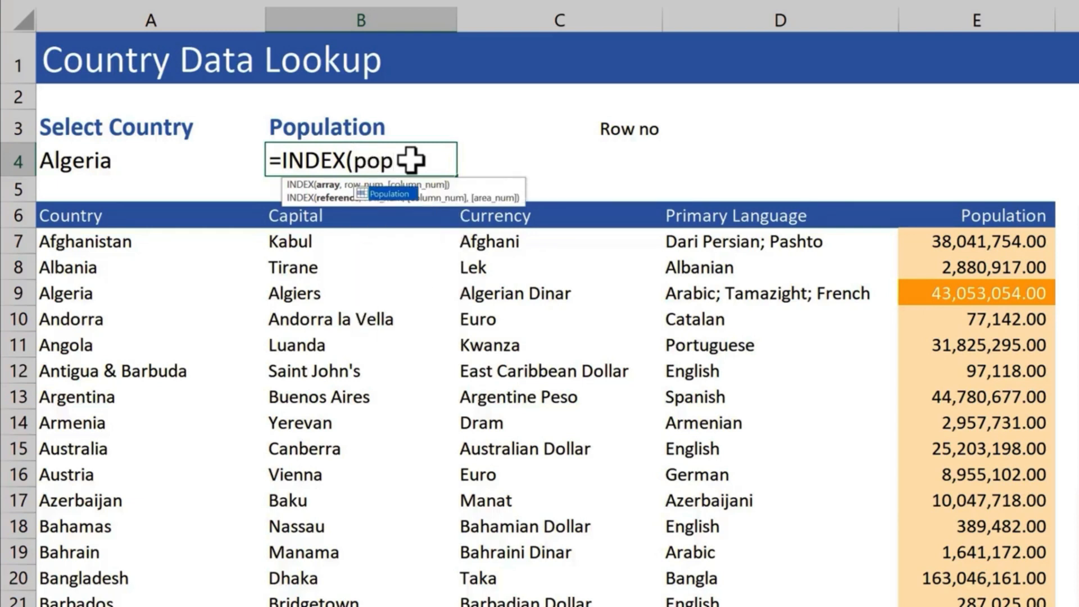
pyautogui.press('Tab')
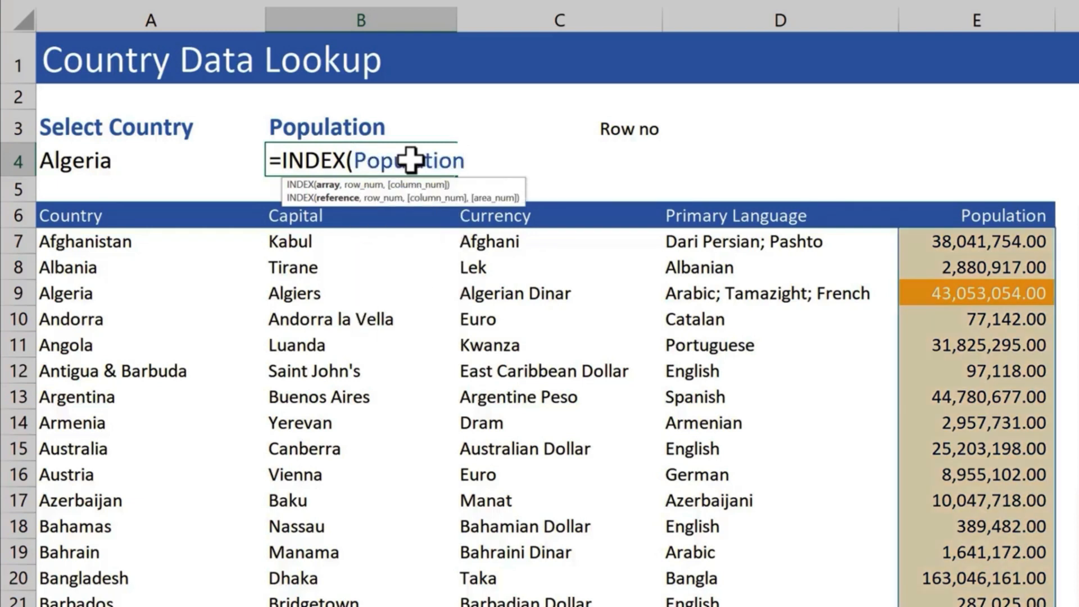
pyautogui.write(',')
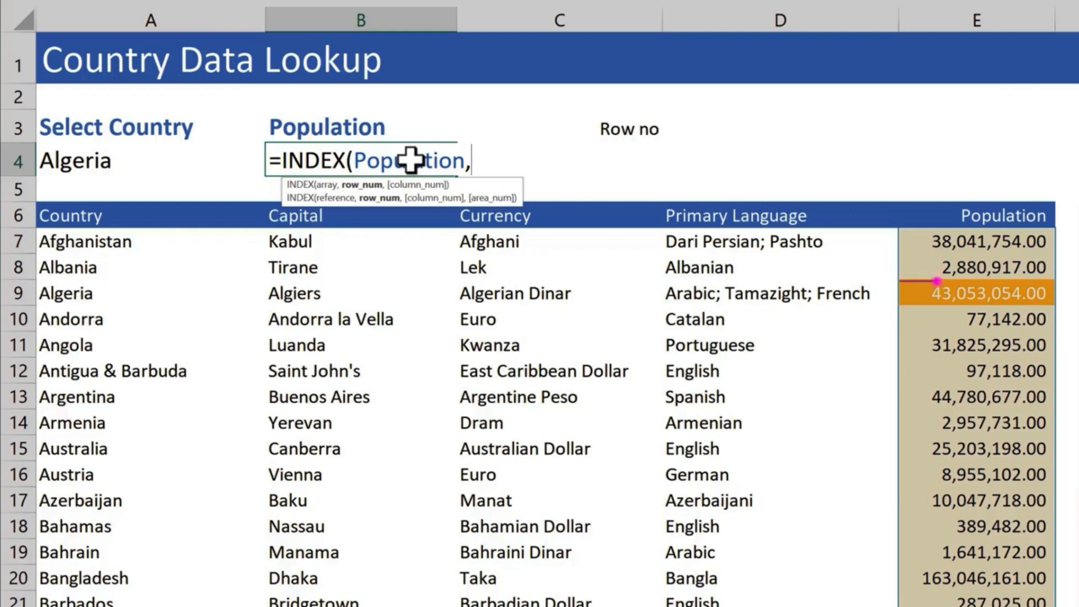
pyautogui.write('3')
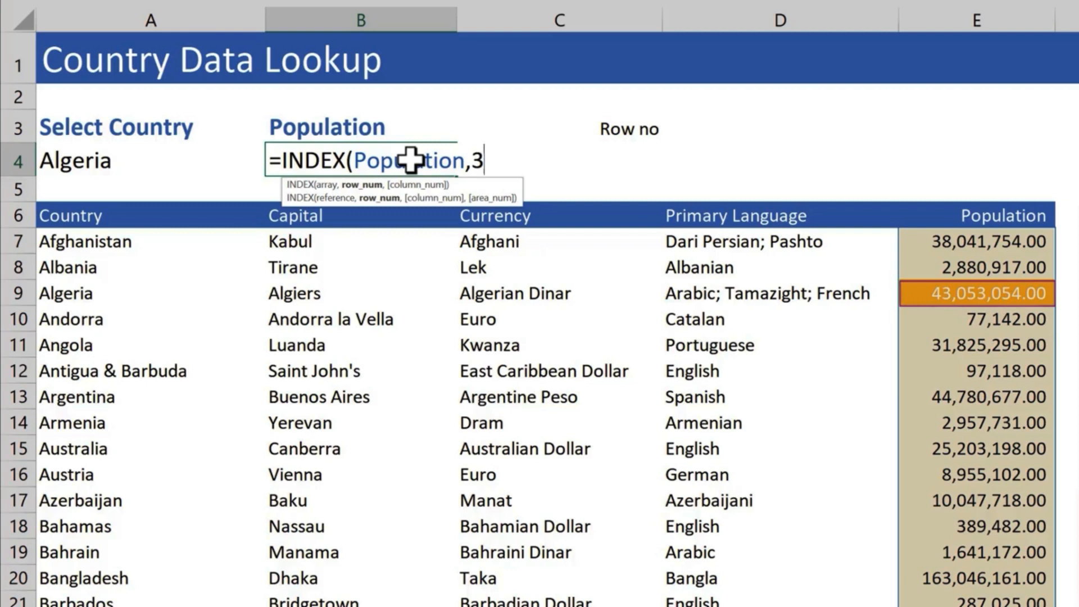
pyautogui.press('Return')
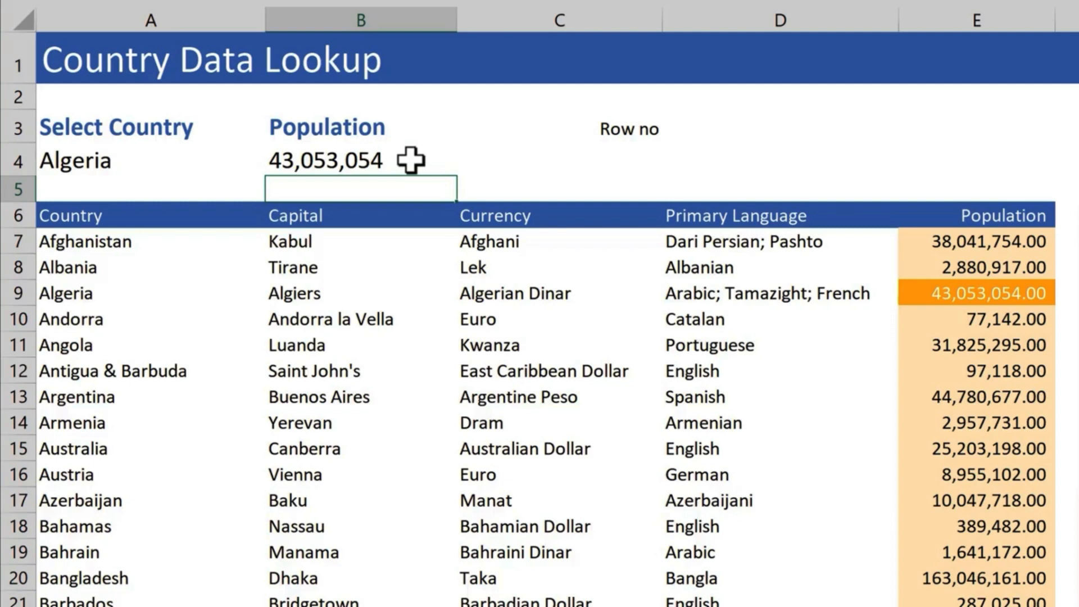
# Choose Angola as the selected country in A4.
pyautogui.click(158, 162)
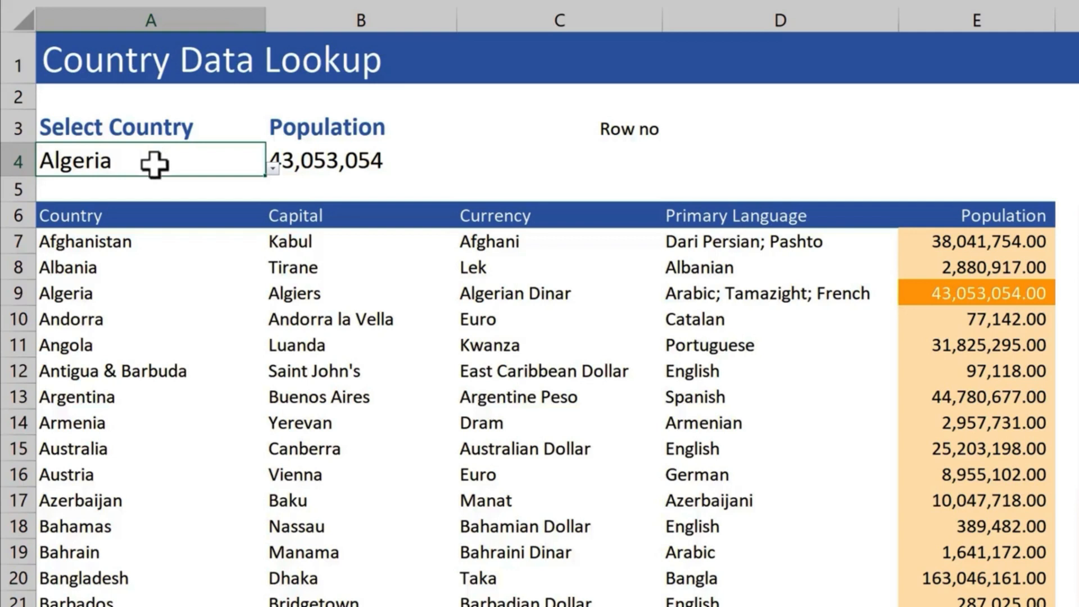
pyautogui.click(272, 168)
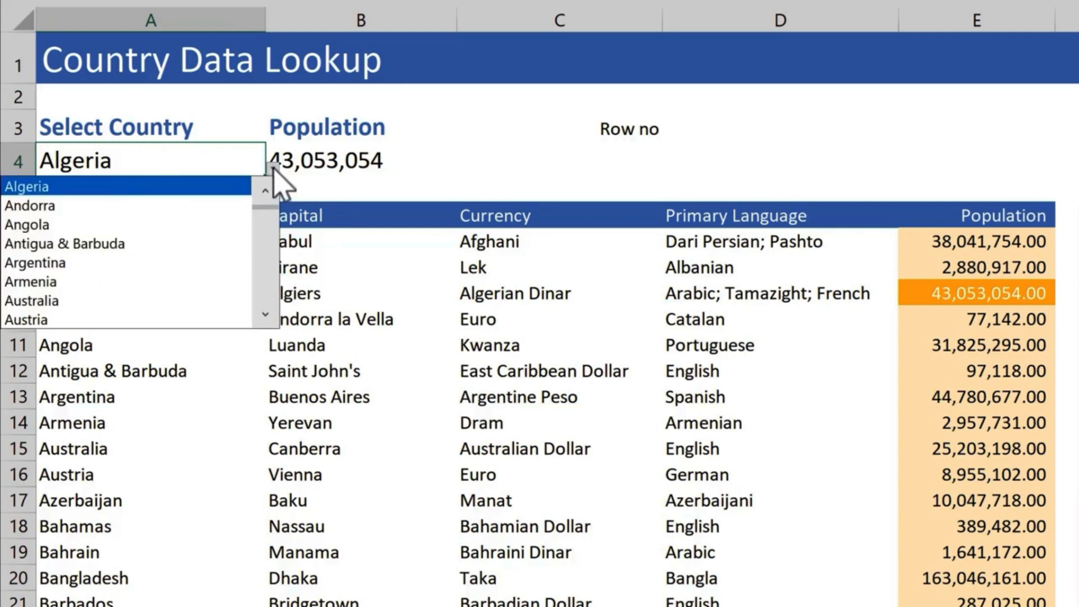
pyautogui.click(123, 225)
pyautogui.press('Tab')
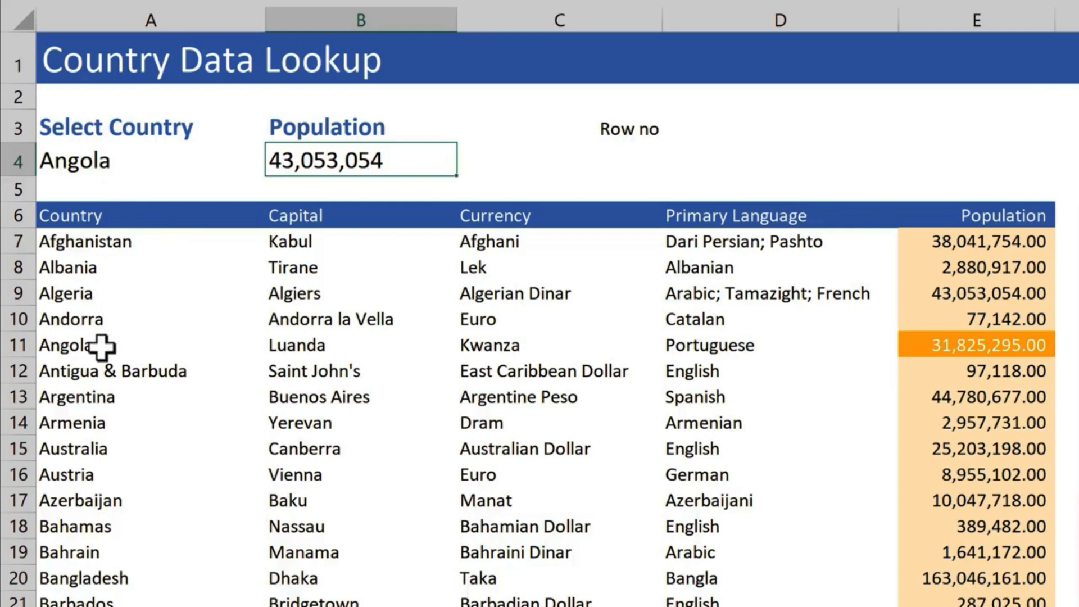
# Enter a MATCH formula in C4 under Row no, looking up A4 in the Ctry named range with match type 0.
pyautogui.click(620, 162)
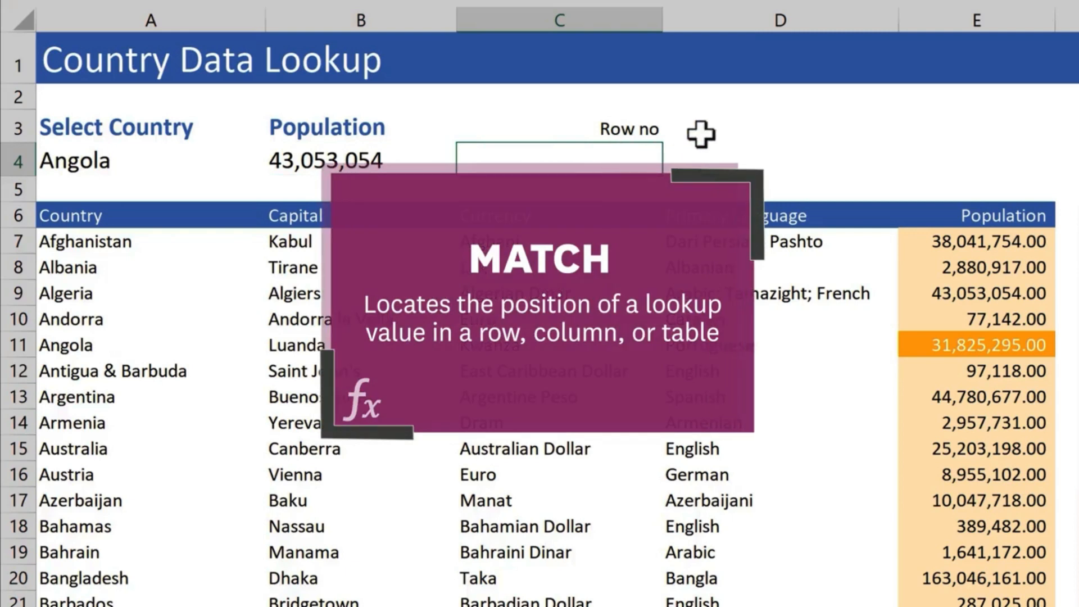
pyautogui.write('=m')
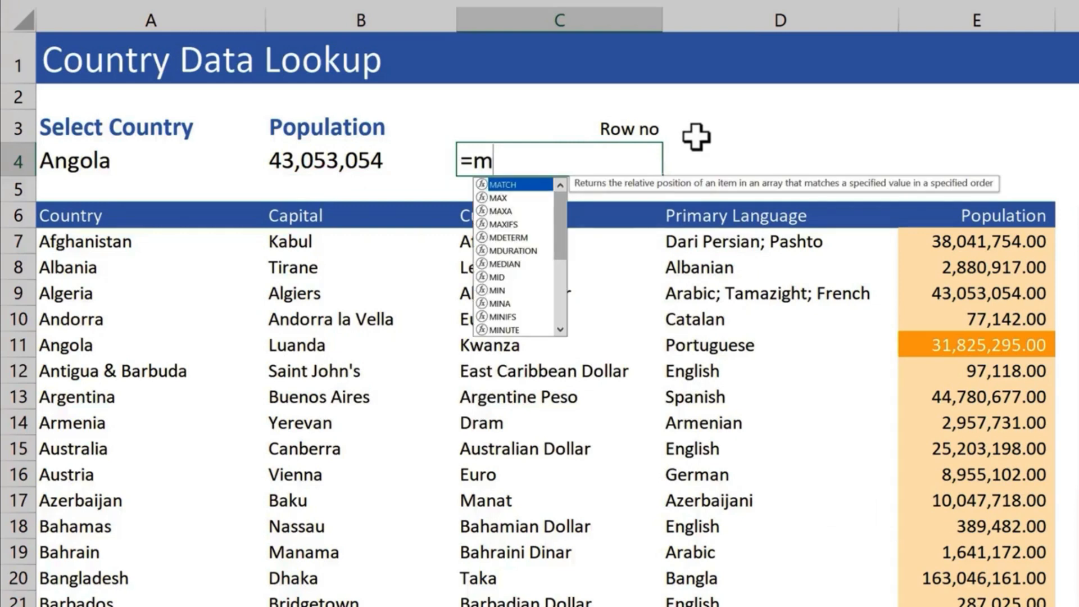
pyautogui.press('Tab')
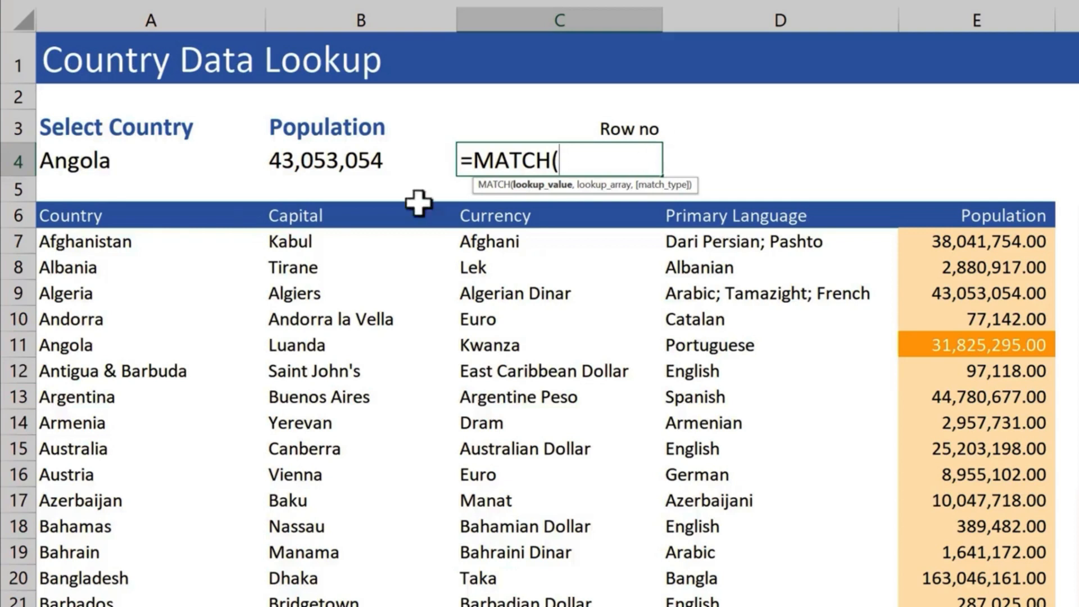
pyautogui.click(136, 162)
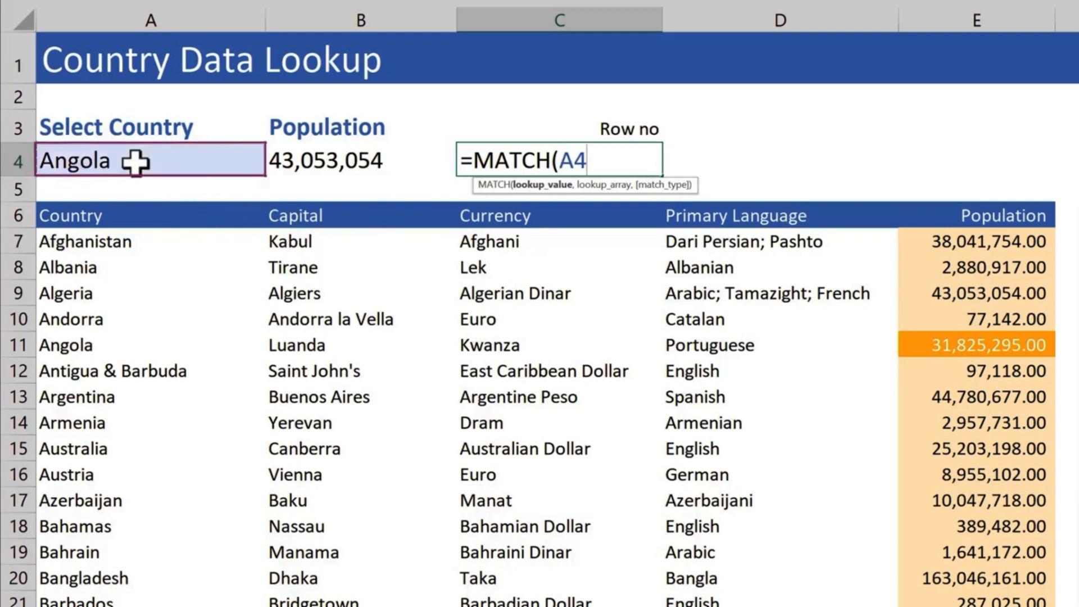
pyautogui.write(',')
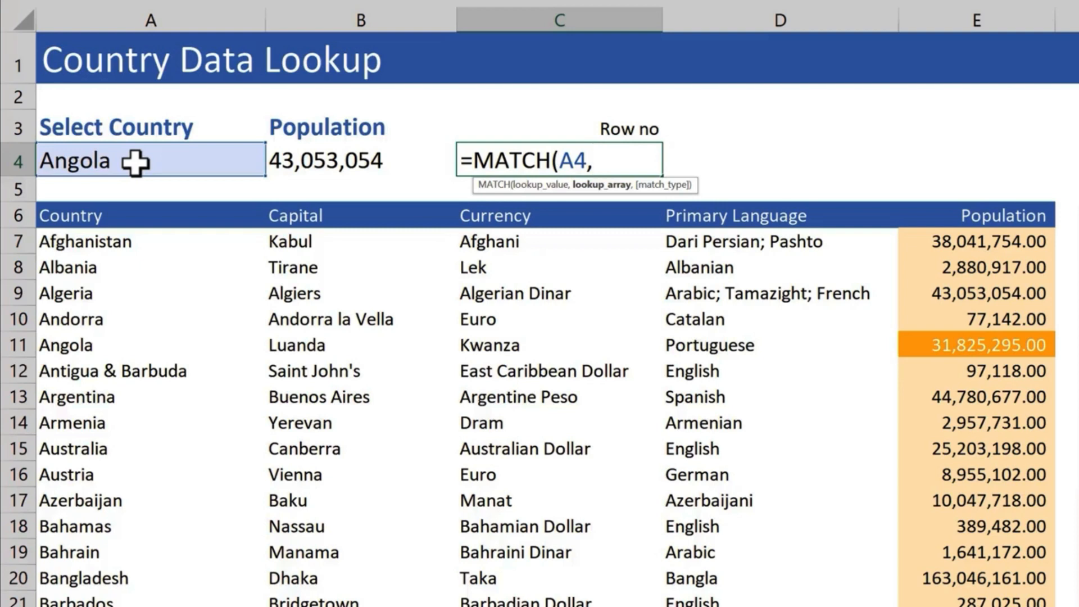
pyautogui.write('ctry')
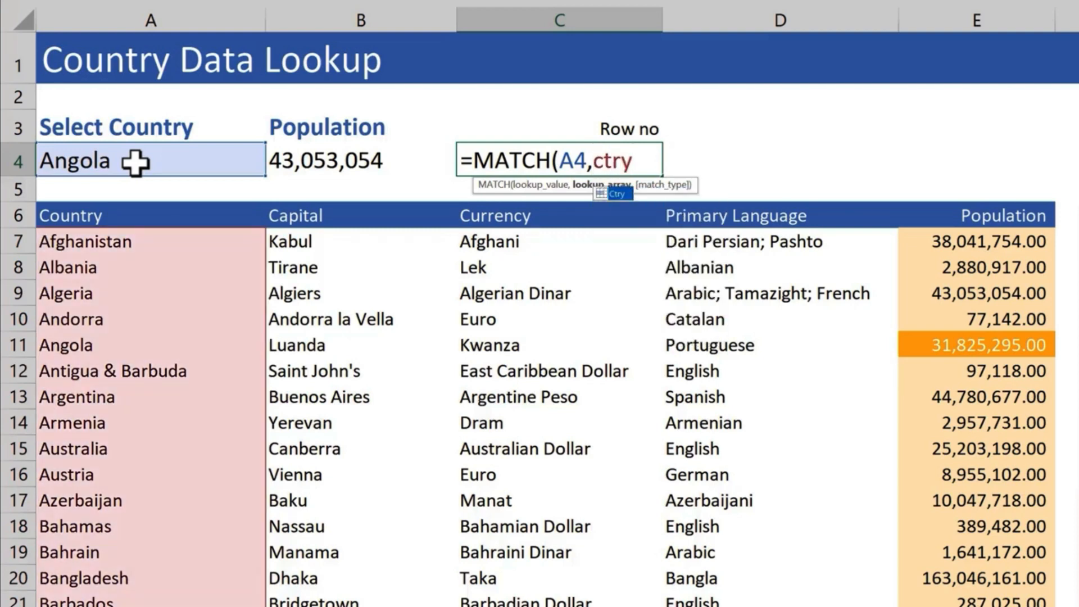
pyautogui.write(',')
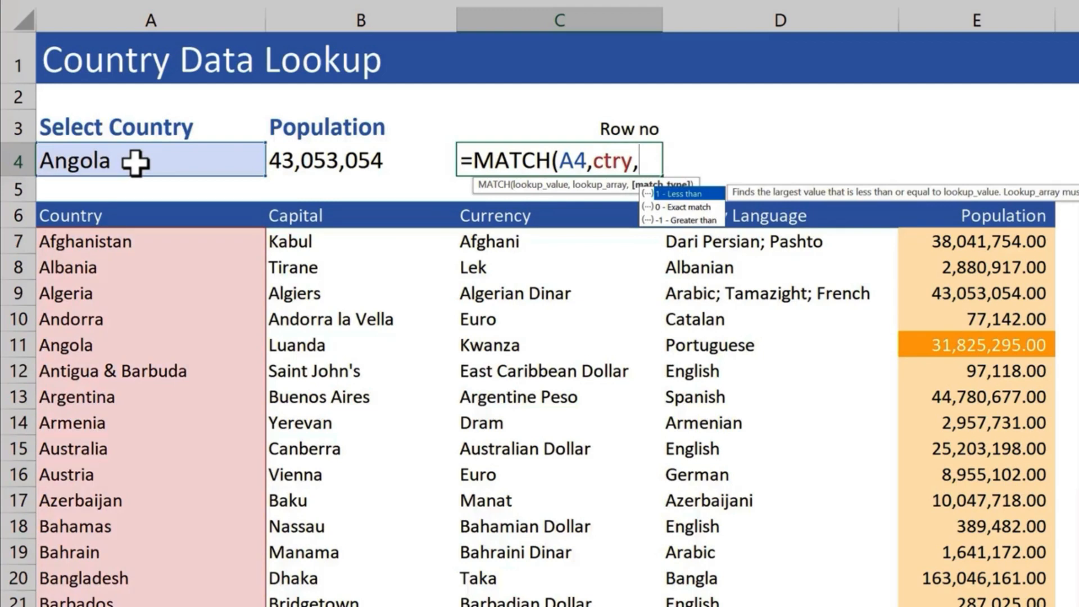
pyautogui.write('0)')
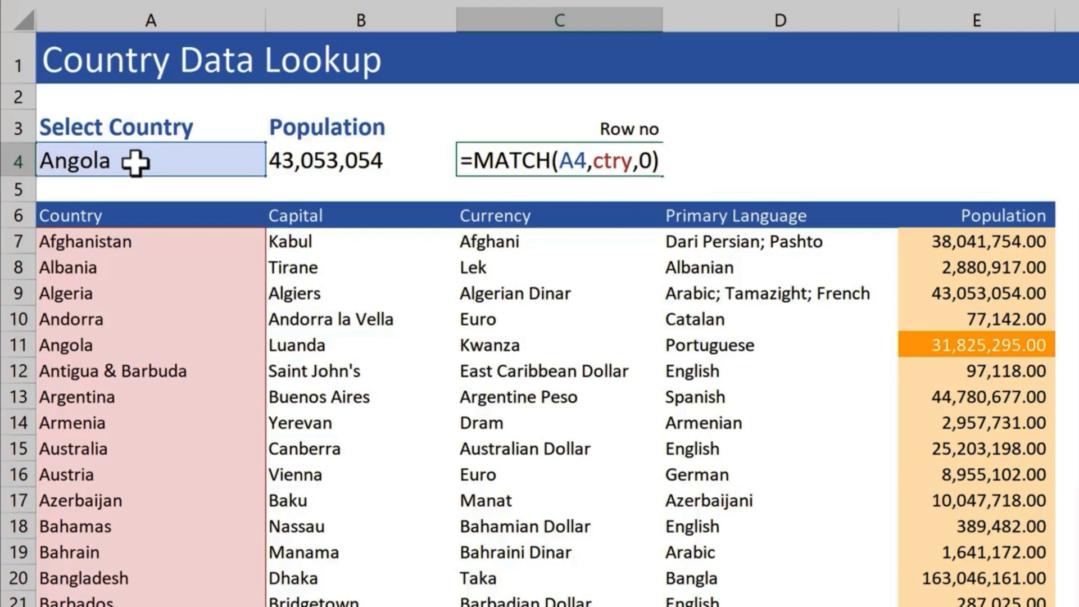
pyautogui.press('Return')
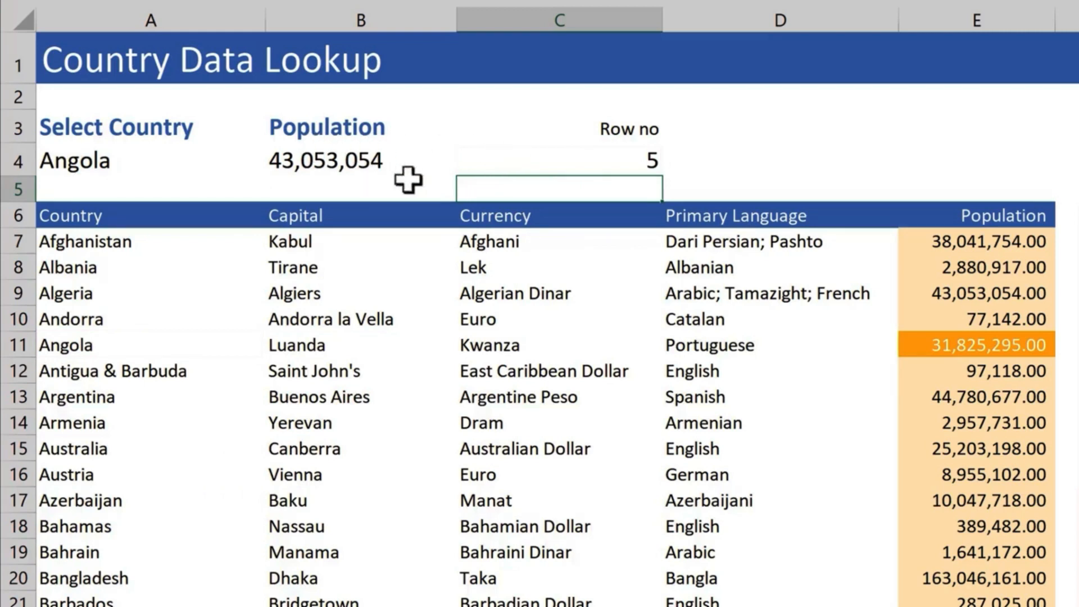
# Copy the MATCH expression from the formula in C4, without its equals sign, leaving the cell unchanged.
pyautogui.doubleClick(506, 163)
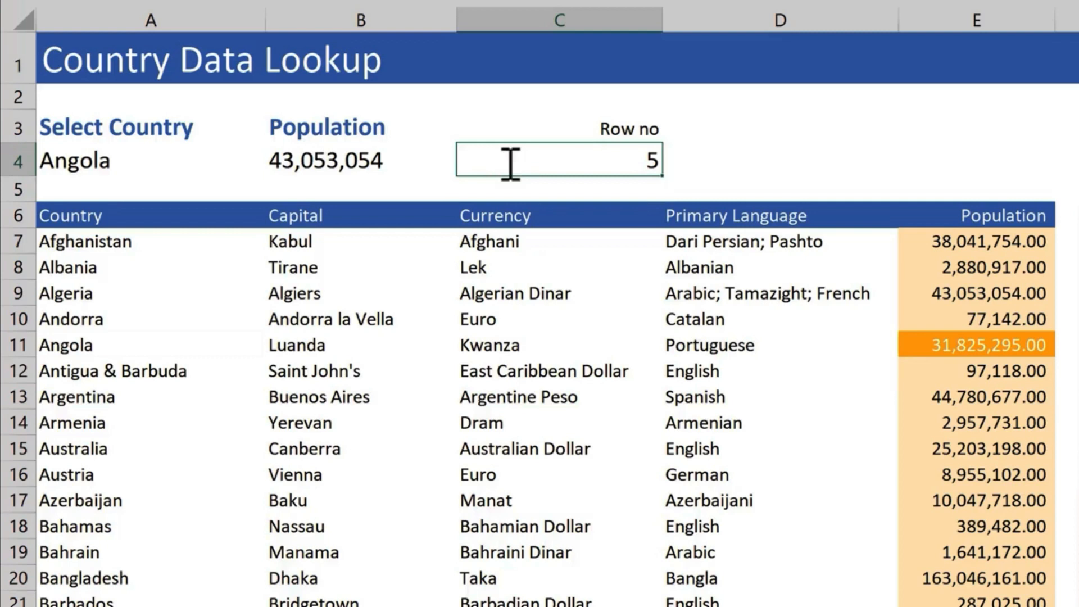
pyautogui.moveTo(478, 163); pyautogui.dragTo(680, 169)
pyautogui.hotkey('ctrl', 'c')
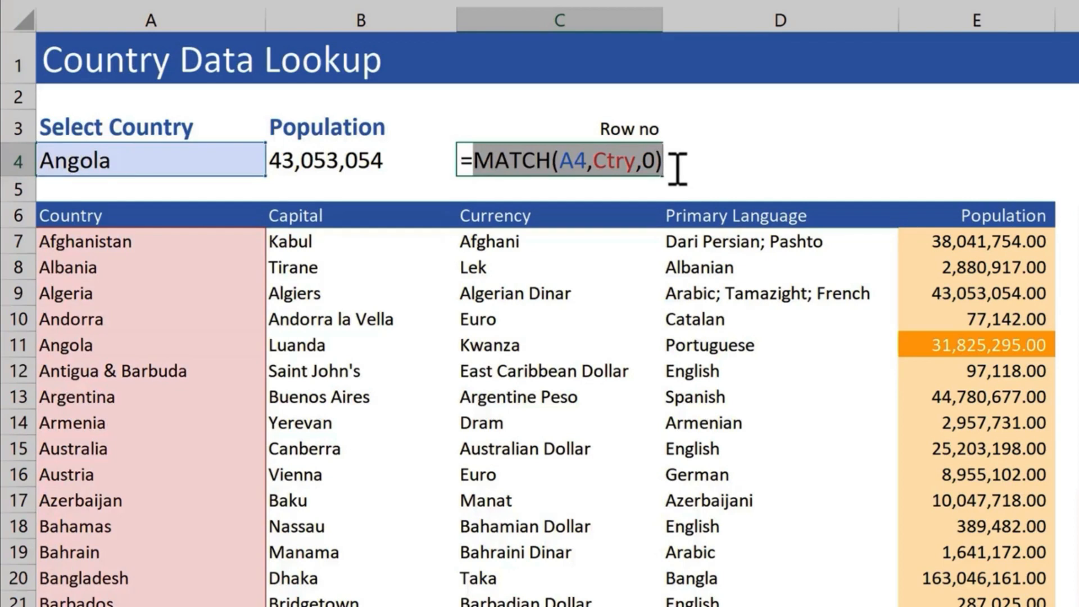
pyautogui.press('Escape')
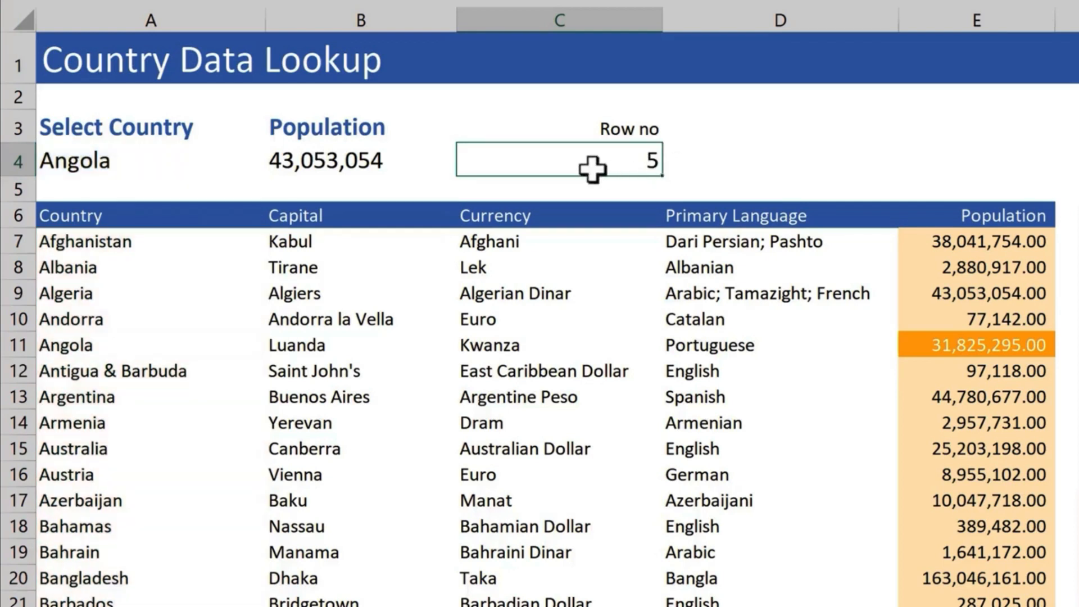
# Replace the row number 3 in B4's INDEX formula with the copied expression MATCH(A4,Ctry,0).
pyautogui.click(335, 161)
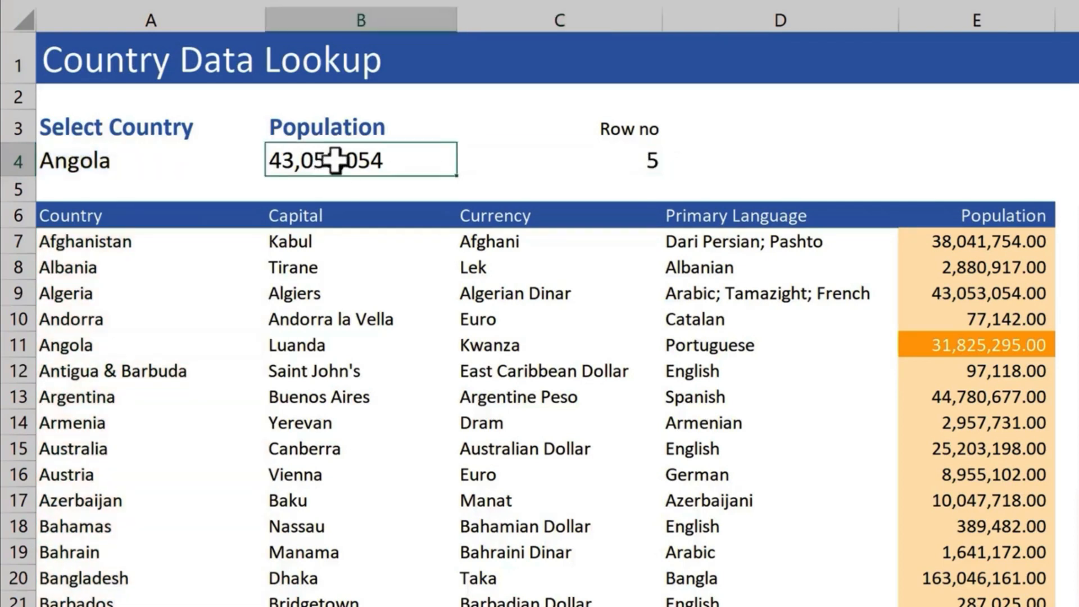
pyautogui.doubleClick(336, 162)
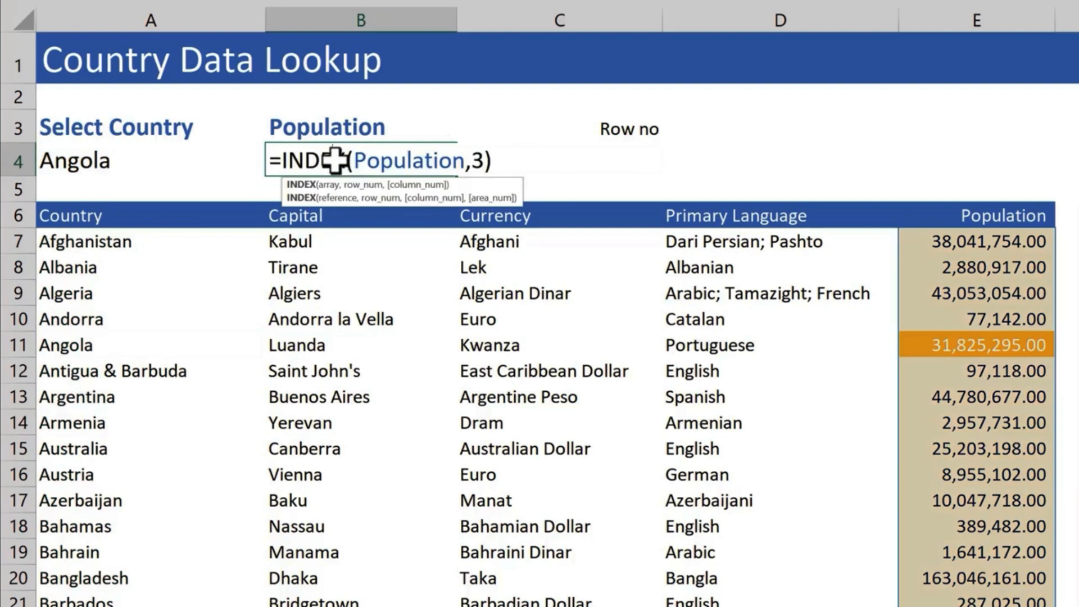
pyautogui.click(487, 167)
pyautogui.press('BackSpace')
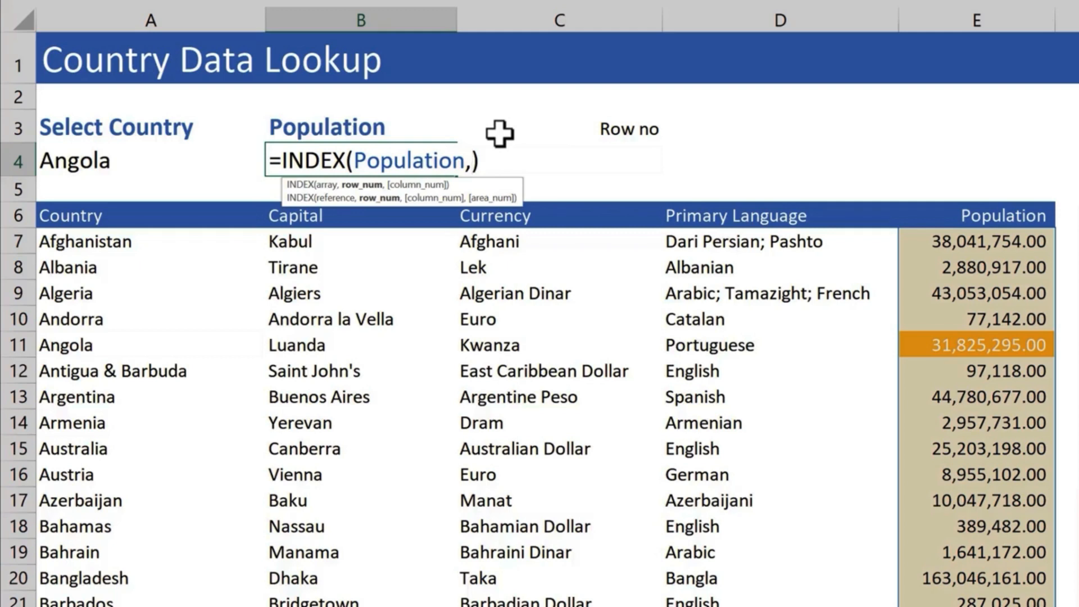
pyautogui.hotkey('ctrl', 'v')
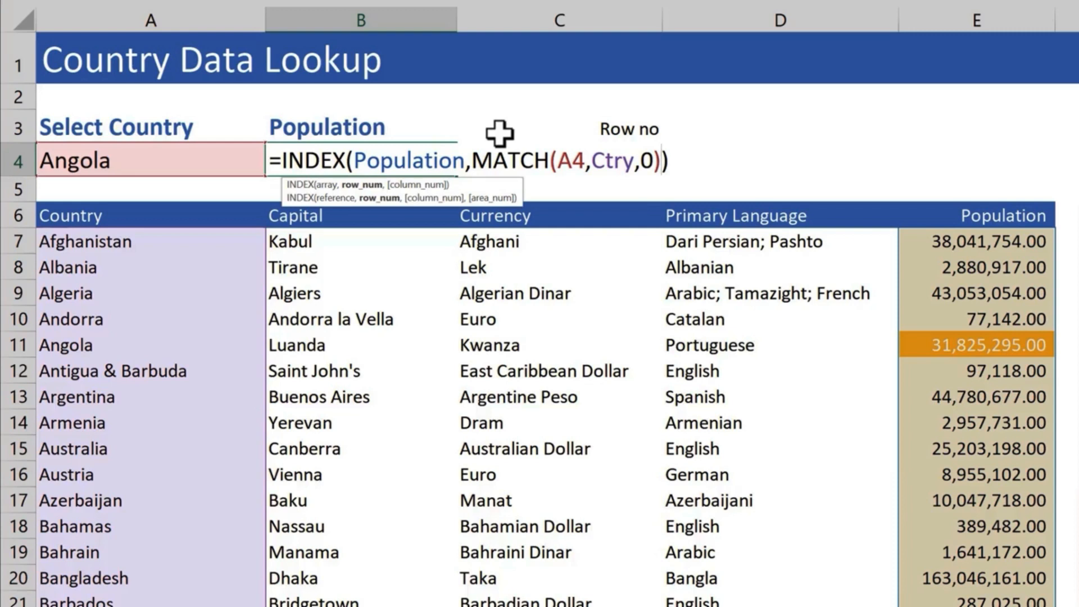
pyautogui.press('Return')
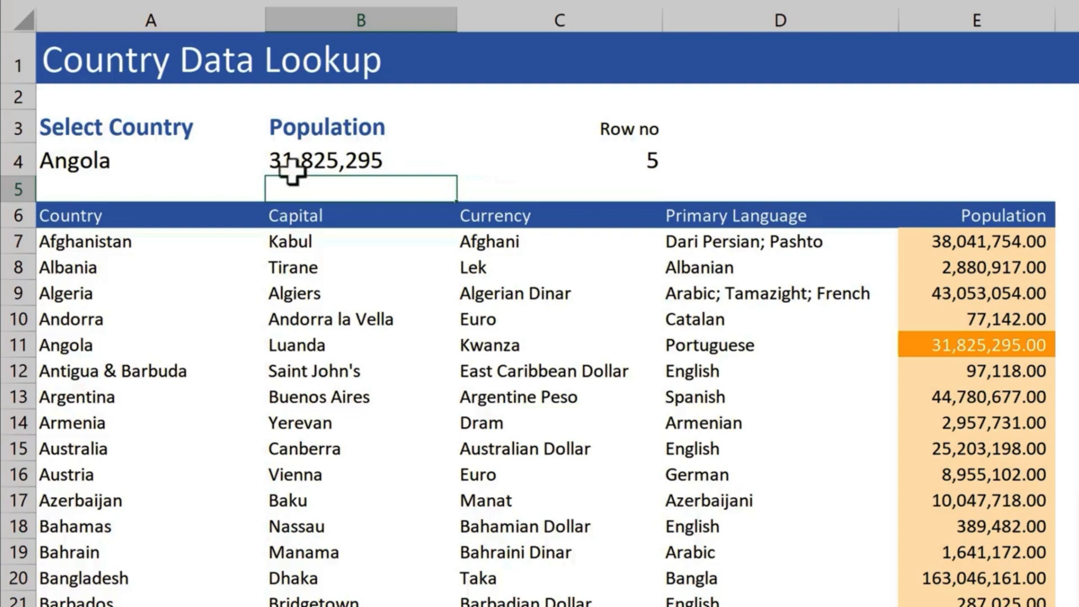
# Choose Australia as the selected country in A4.
pyautogui.click(159, 163)
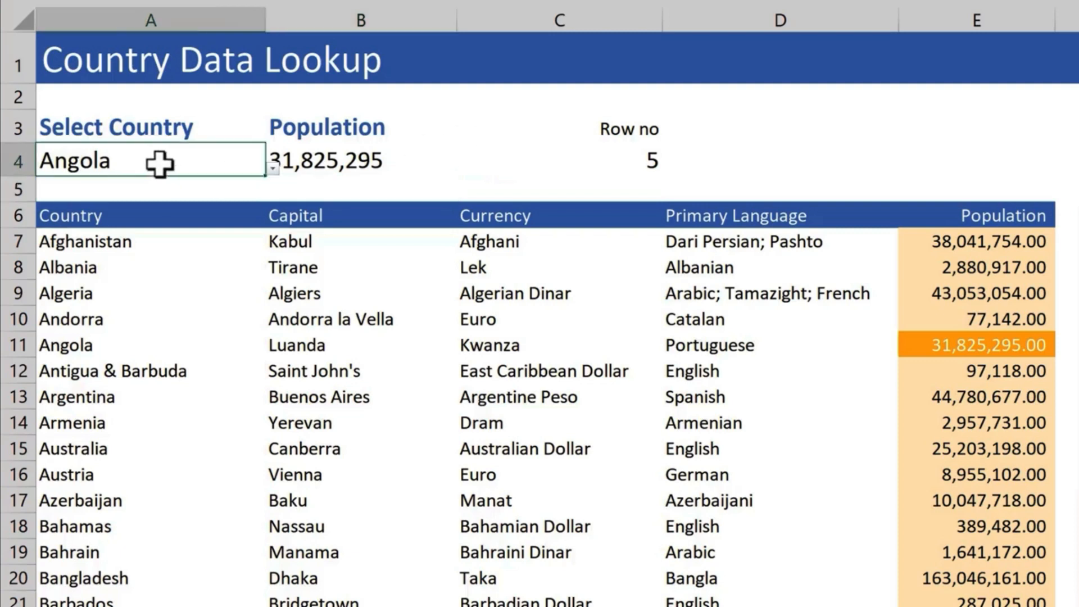
pyautogui.click(272, 167)
pyautogui.click(101, 260)
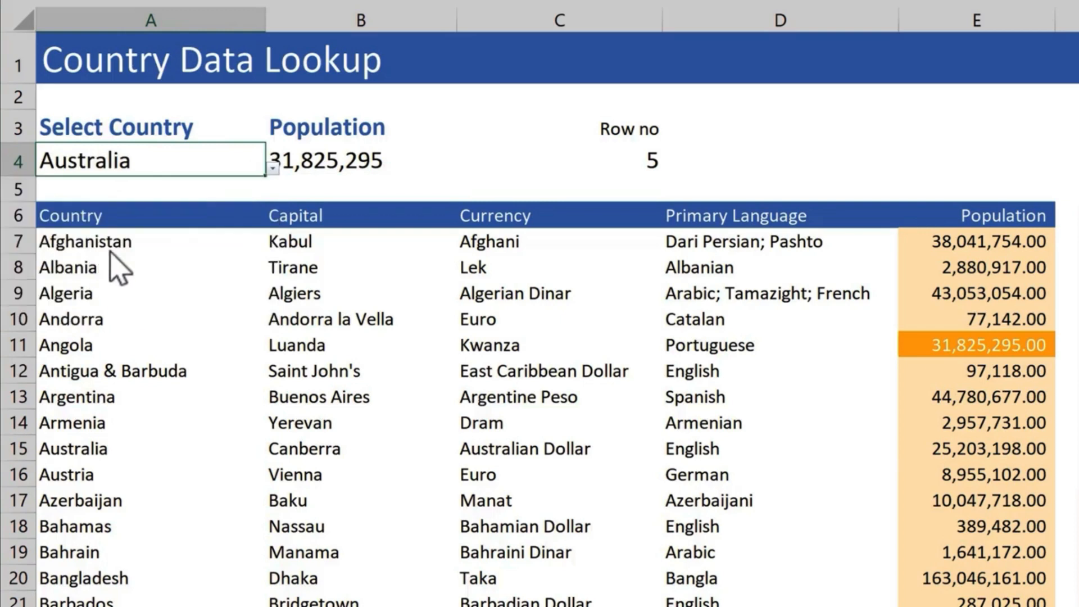
pyautogui.press('Right')
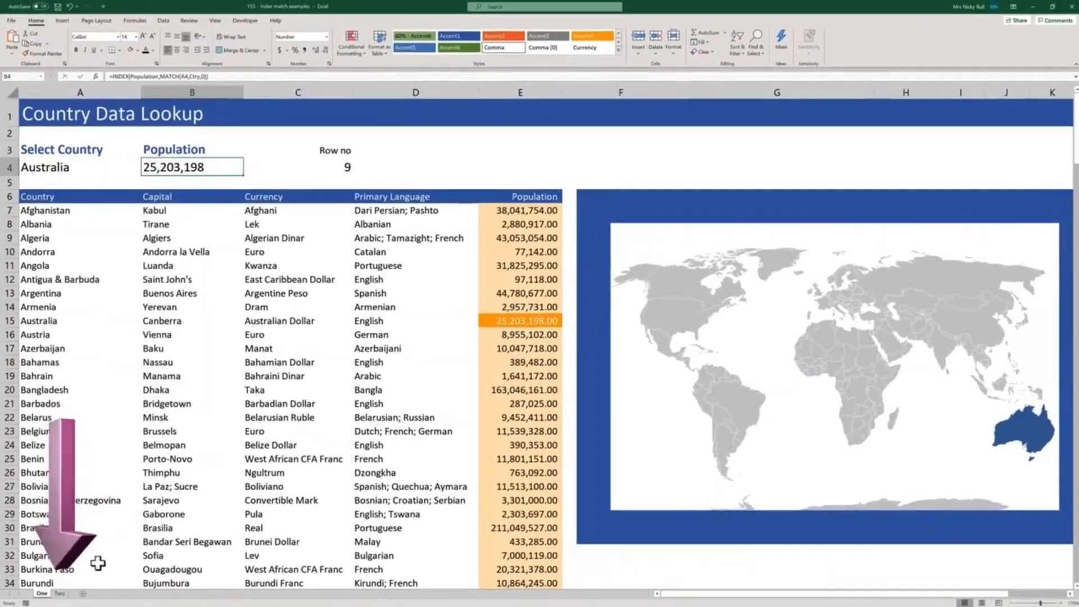
# Switch to sheet Two and examine the heading choices offered in B3 and the Row no cell C4.
pyautogui.click(60, 593)
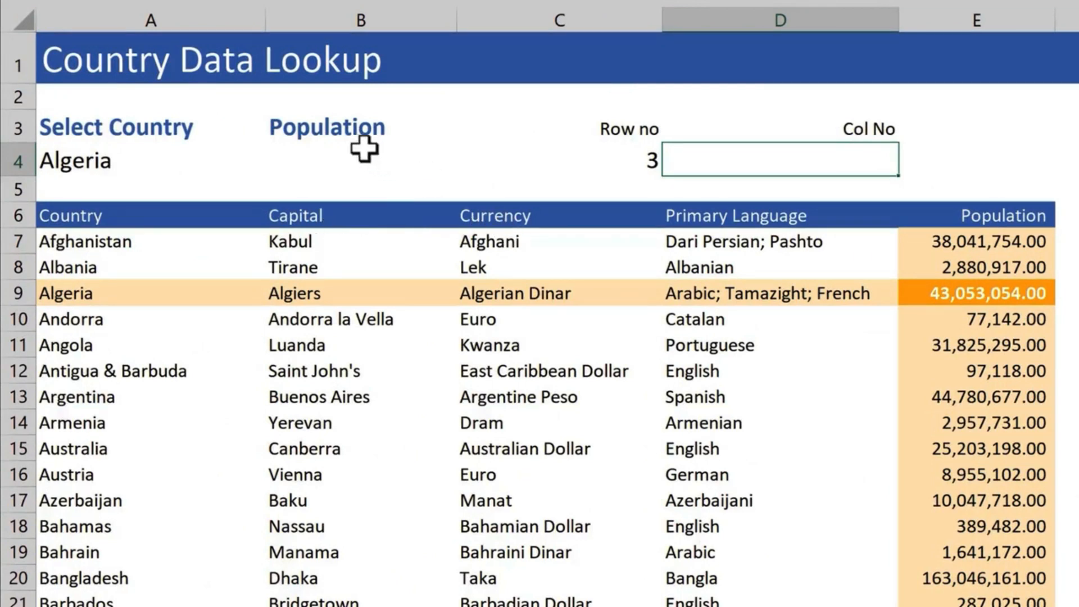
pyautogui.click(354, 132)
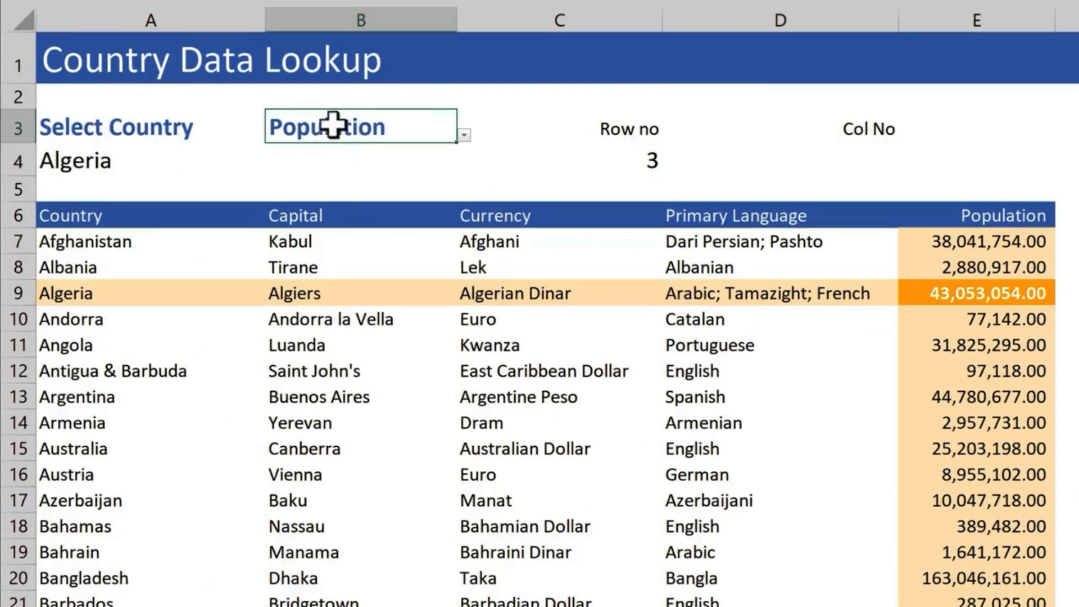
pyautogui.click(464, 136)
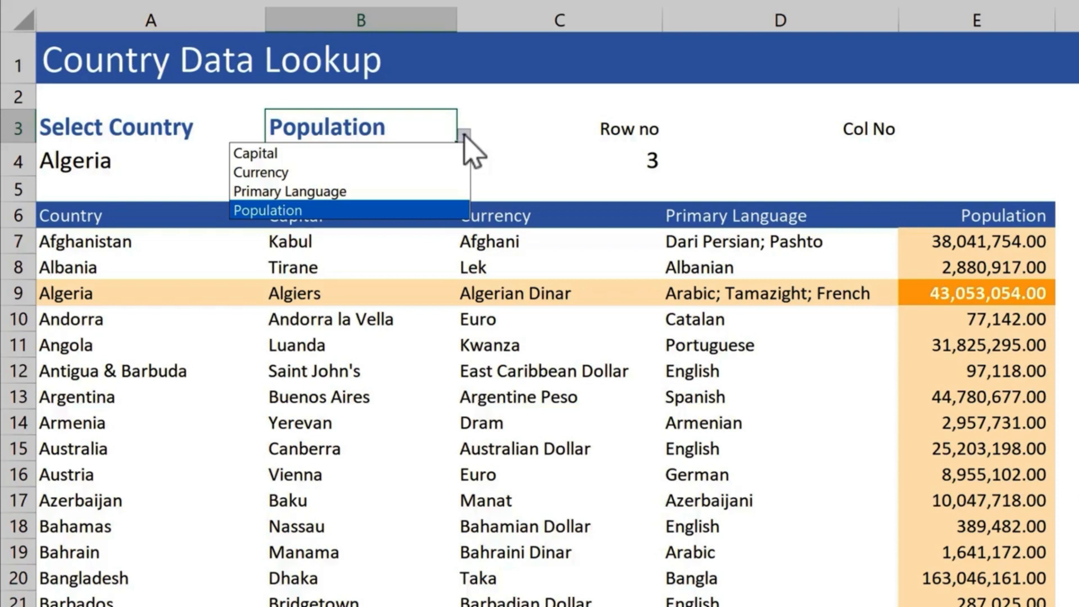
pyautogui.click(464, 137)
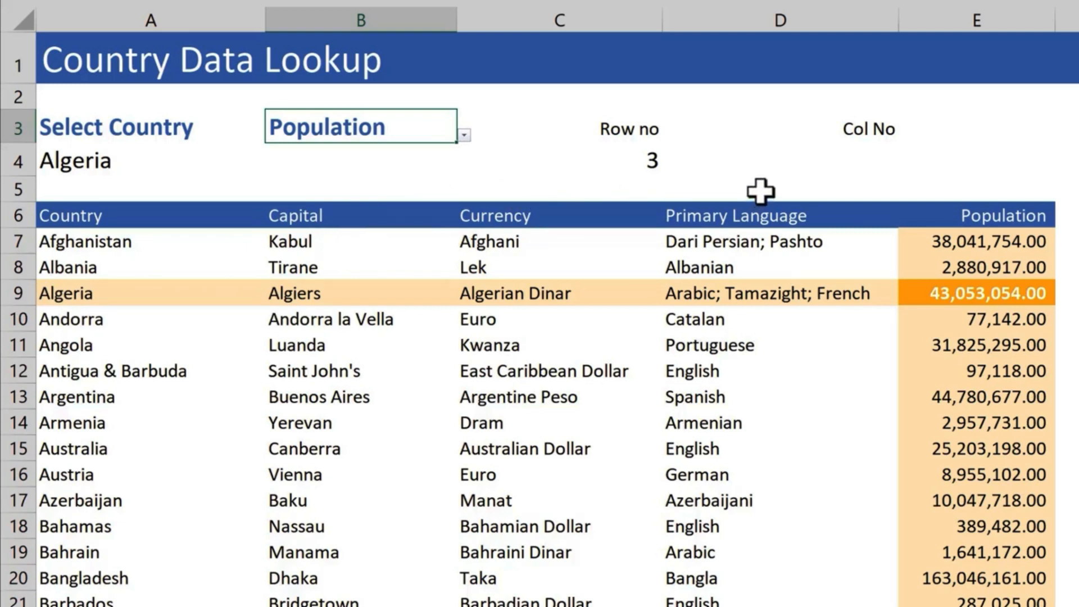
pyautogui.click(648, 160)
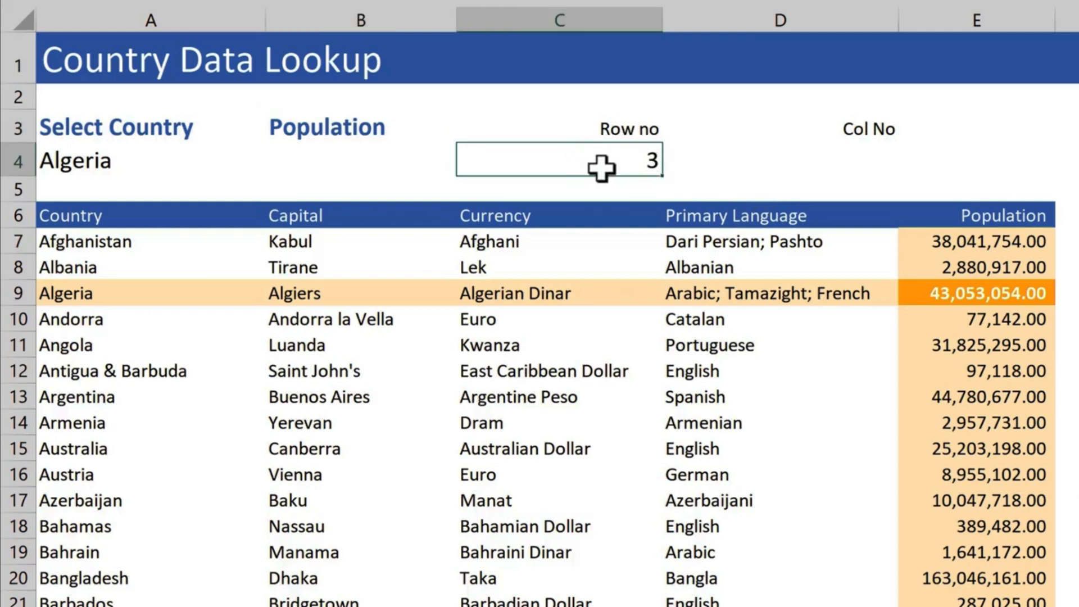
# Enter a MATCH formula in D4 under Col No, looking up B3 in the headings B6:E6 with match type 0.
pyautogui.click(846, 161)
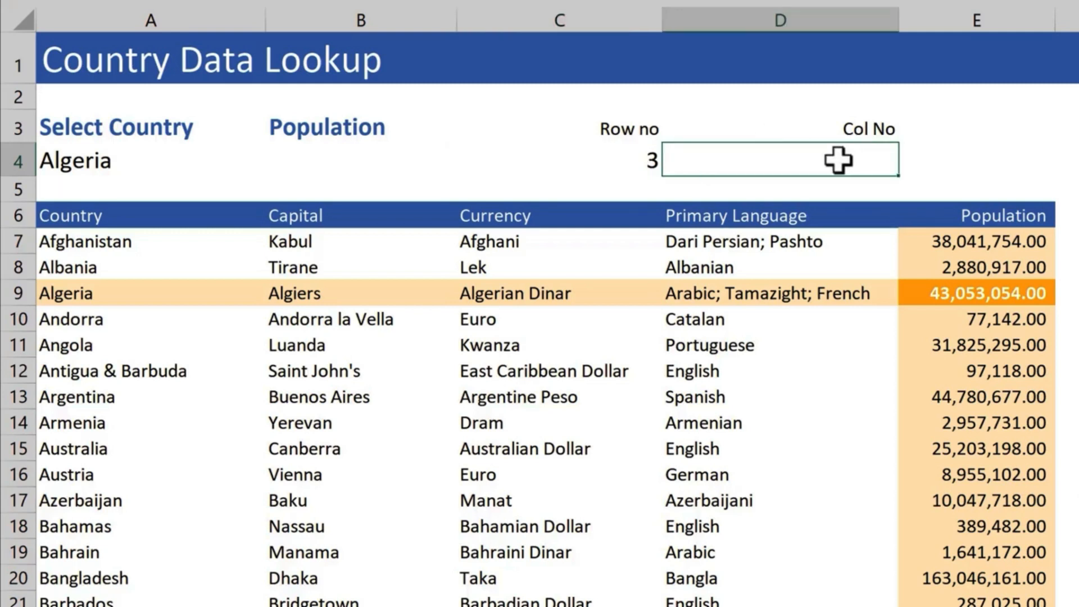
pyautogui.write('=ma')
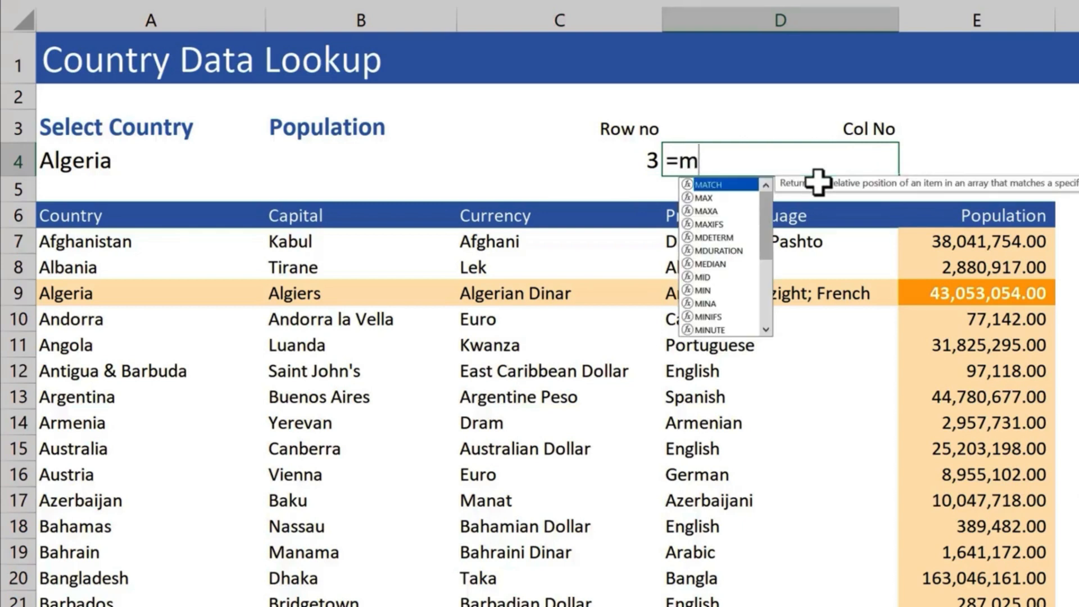
pyautogui.press('Tab')
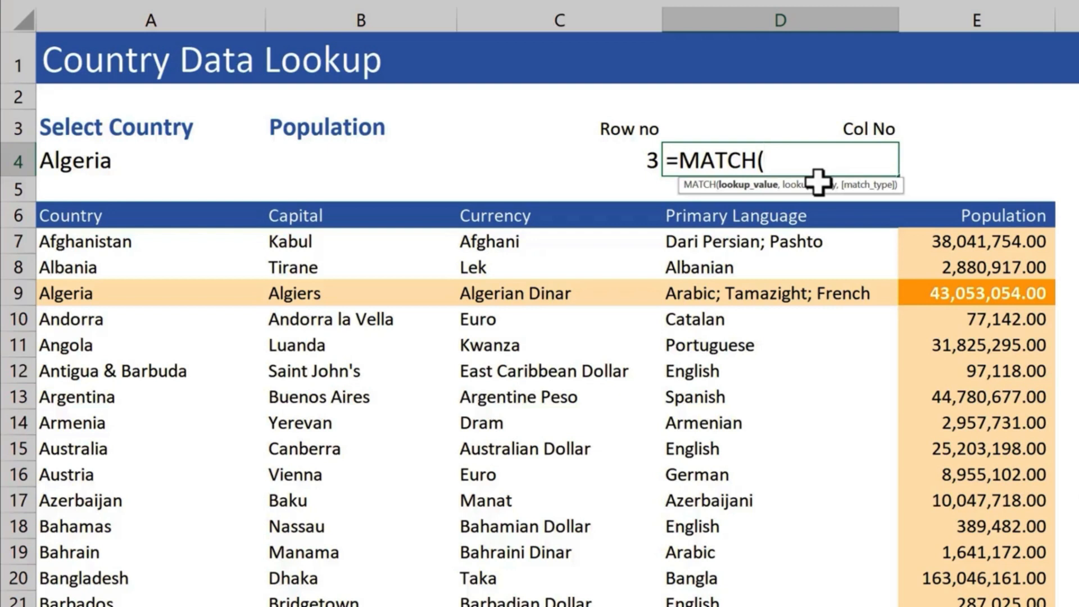
pyautogui.click(338, 131)
pyautogui.write(',')
pyautogui.moveTo(336, 212); pyautogui.dragTo(927, 212)
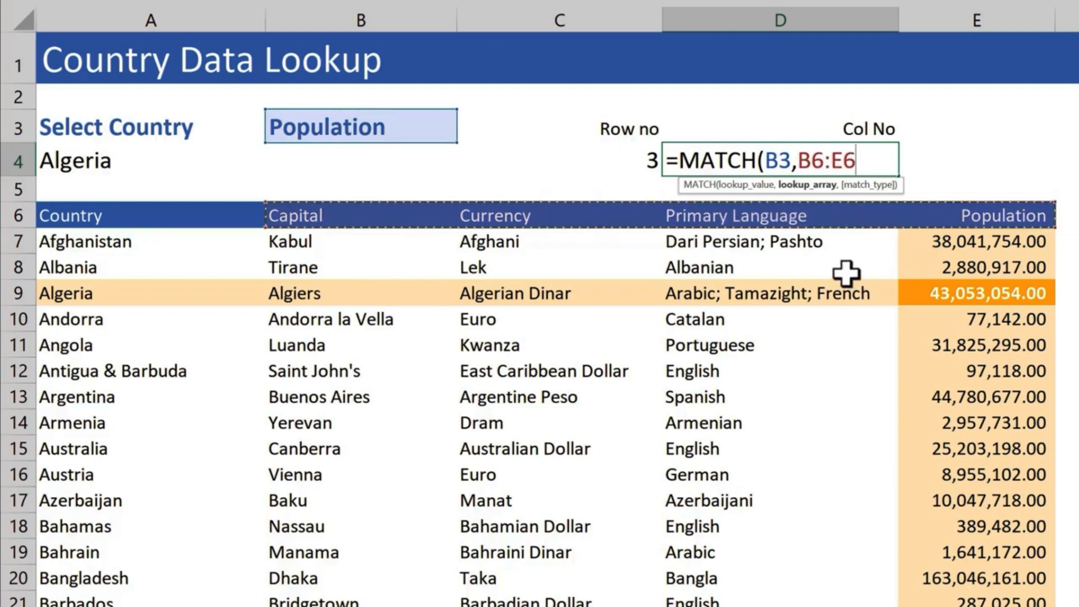
pyautogui.write(',0)')
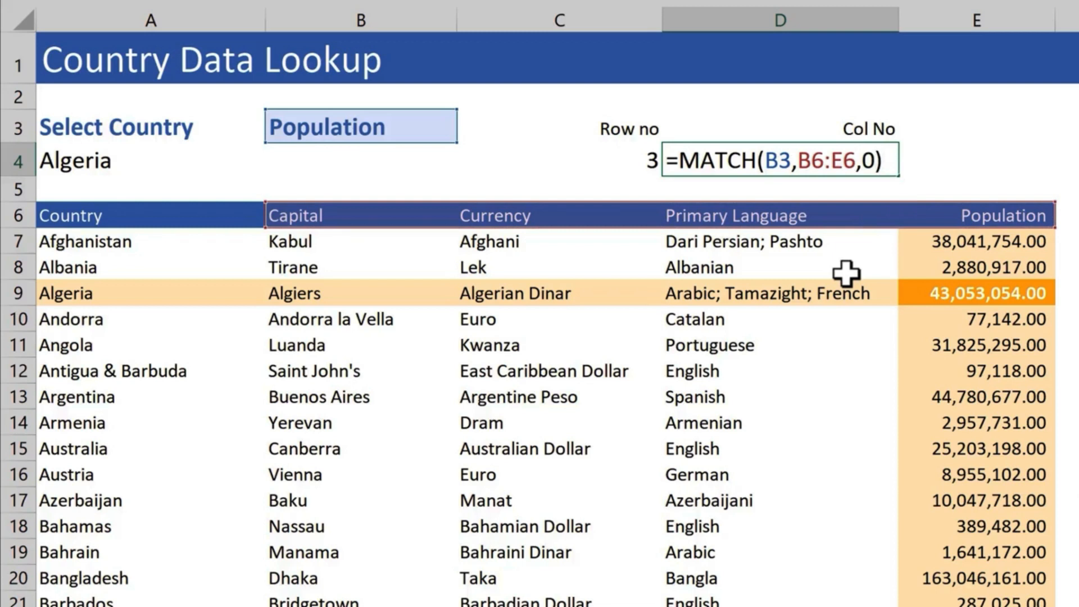
pyautogui.press('Return')
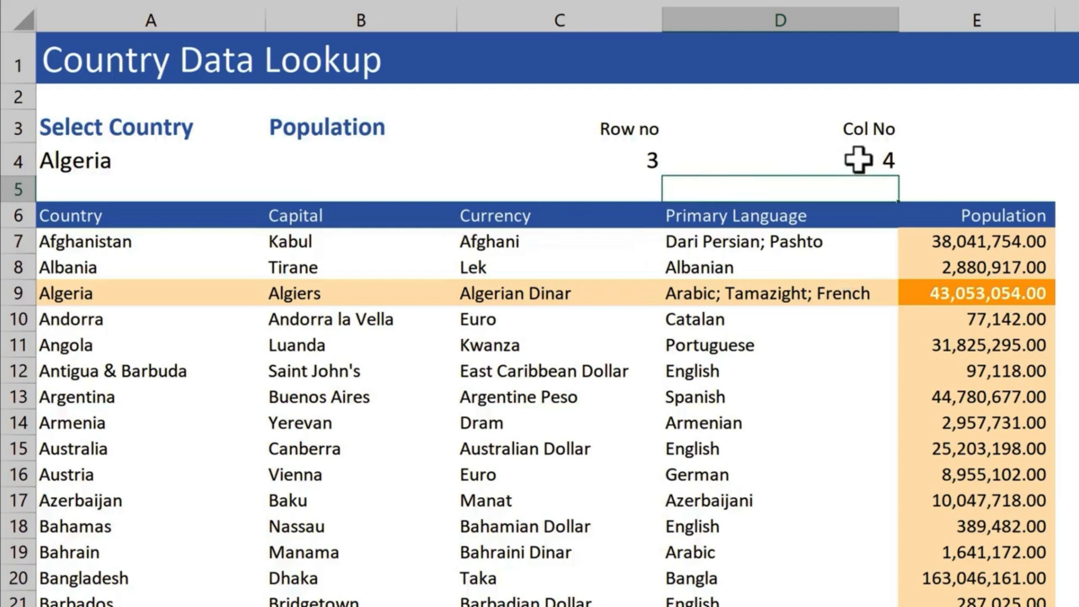
# Start an INDEX formula in B4 with the data range B7:E201 as its array.
pyautogui.click(380, 158)
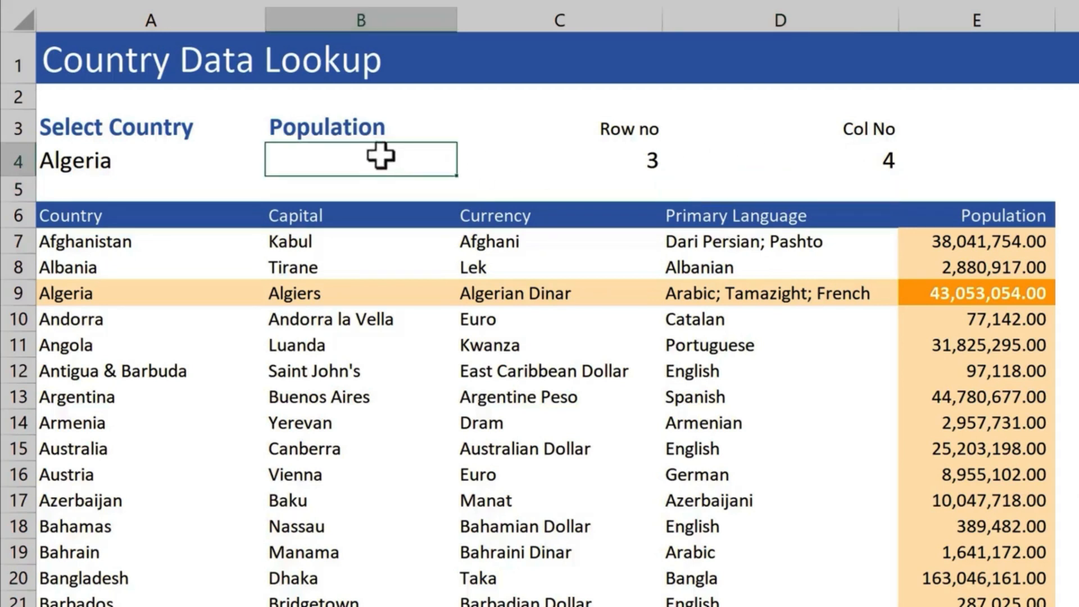
pyautogui.write('=')
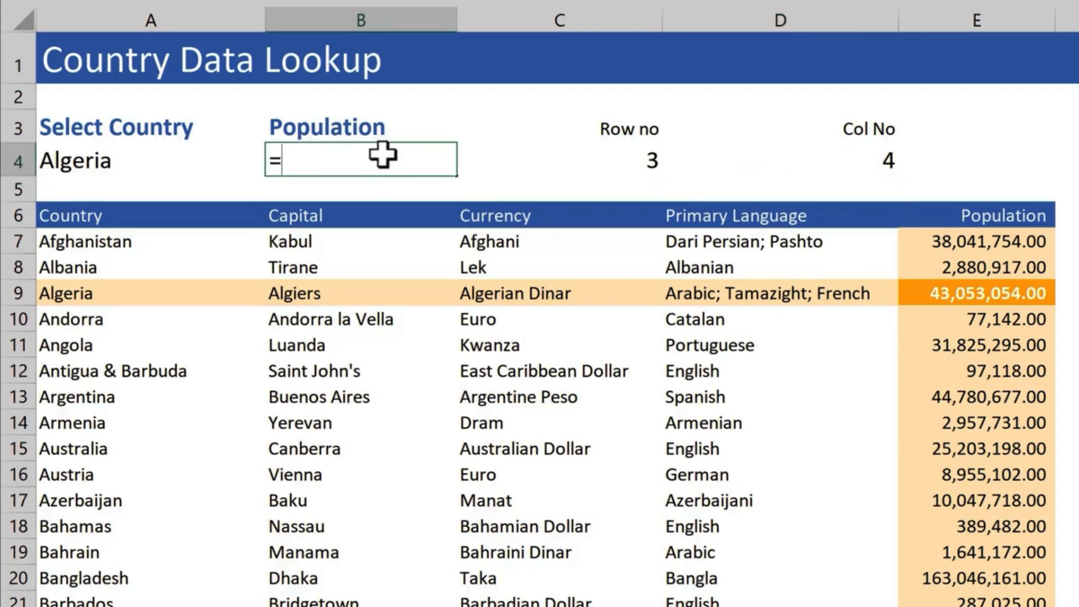
pyautogui.write('in')
pyautogui.press('Tab')
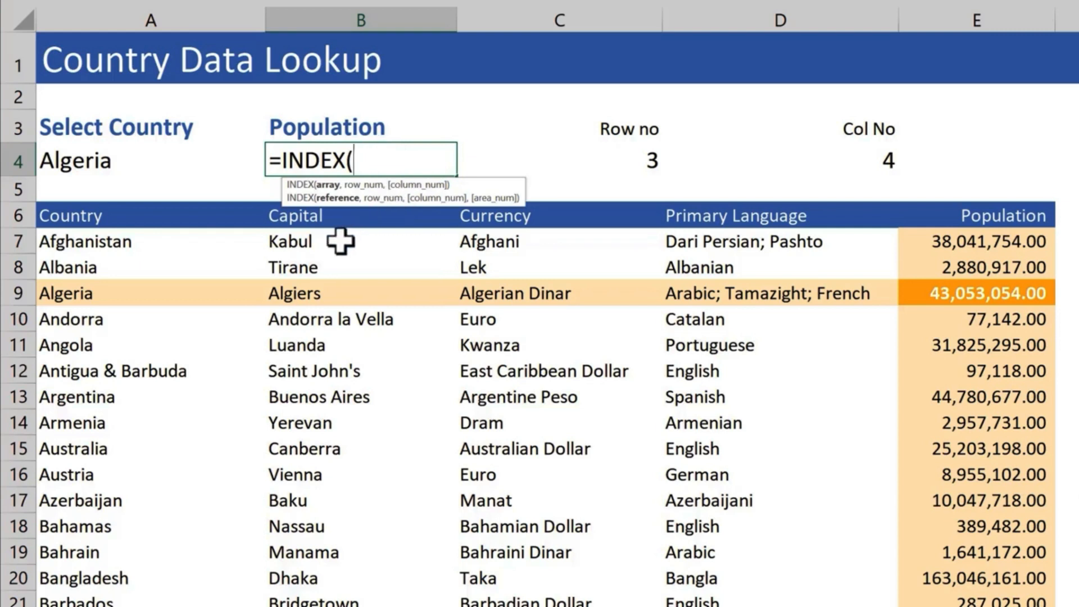
pyautogui.click(361, 241)
pyautogui.moveTo(361, 240); pyautogui.dragTo(912, 243)
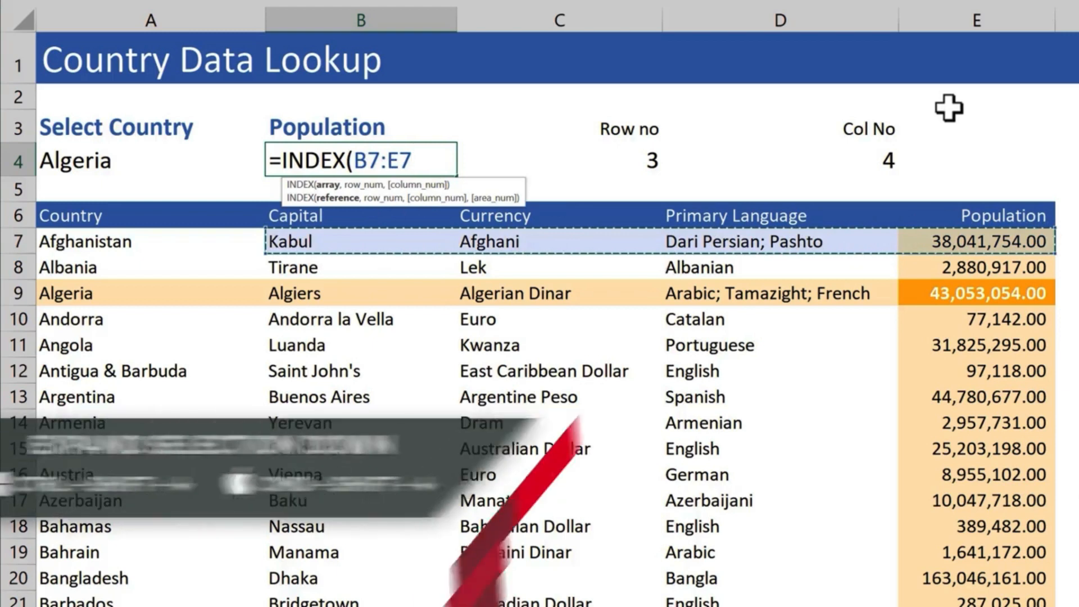
pyautogui.hotkey('ctrl', 'shift', 'Down')
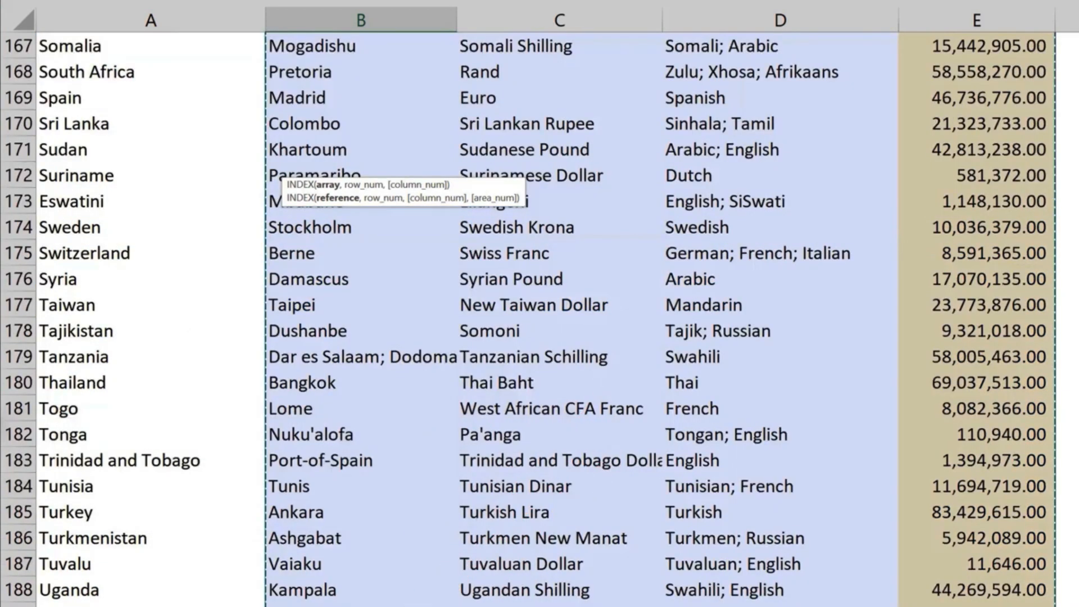
pyautogui.scroll(20, 539, 315)
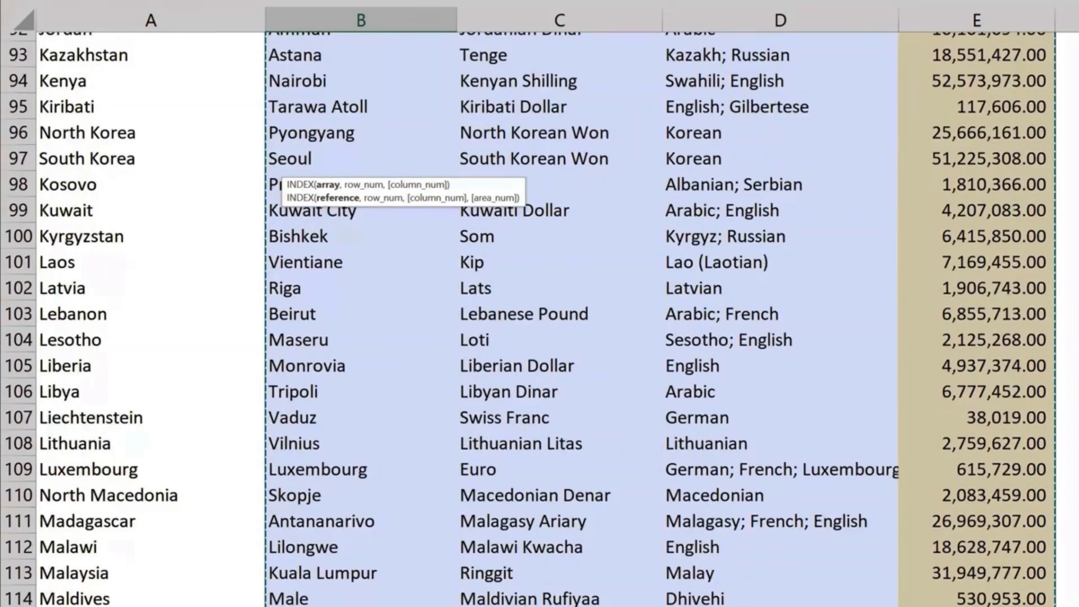
pyautogui.scroll(20, 792, 356)
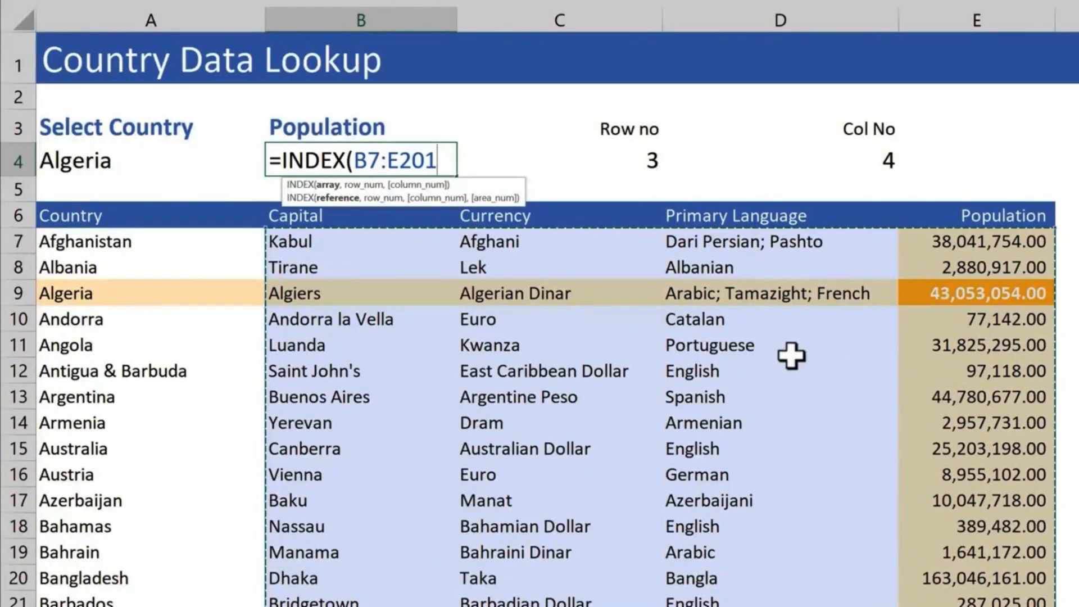
# Complete B4's INDEX formula with C4 as the row number and D4 as the column number.
pyautogui.write(',')
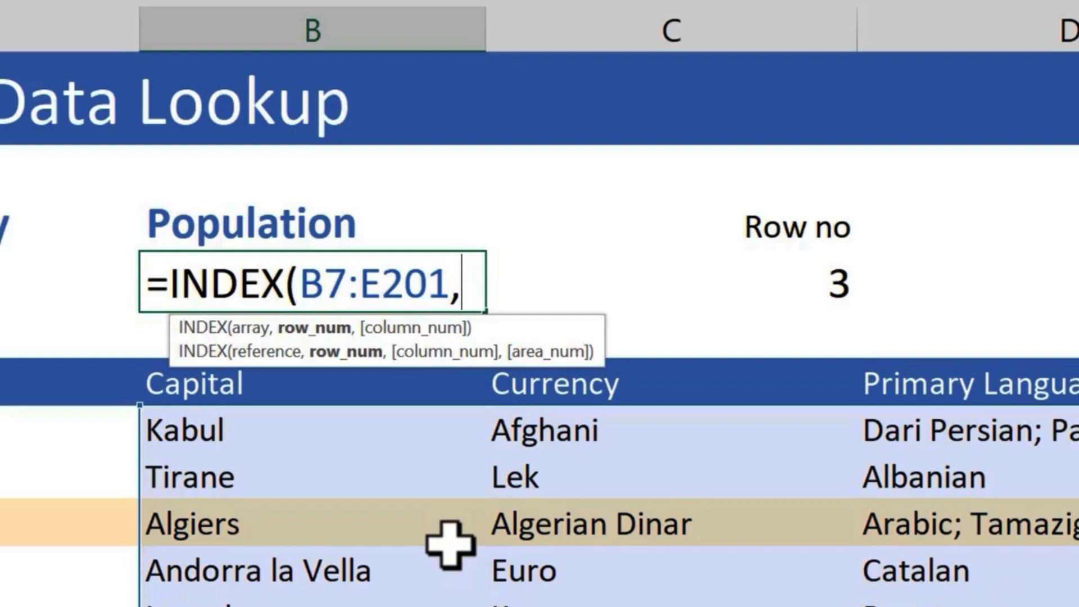
pyautogui.click(786, 285)
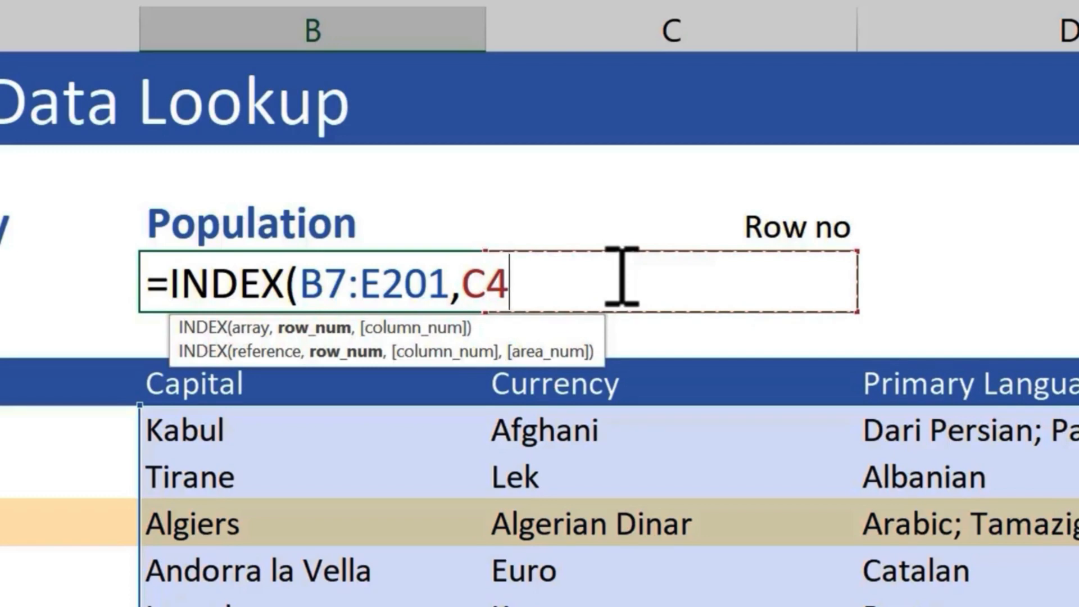
pyautogui.write(',')
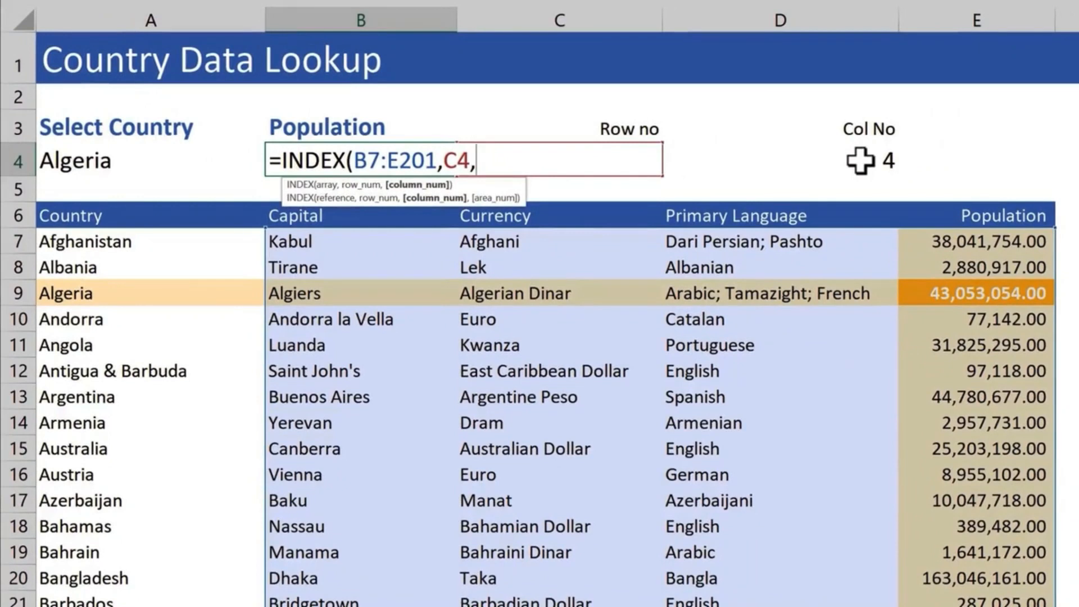
pyautogui.click(860, 161)
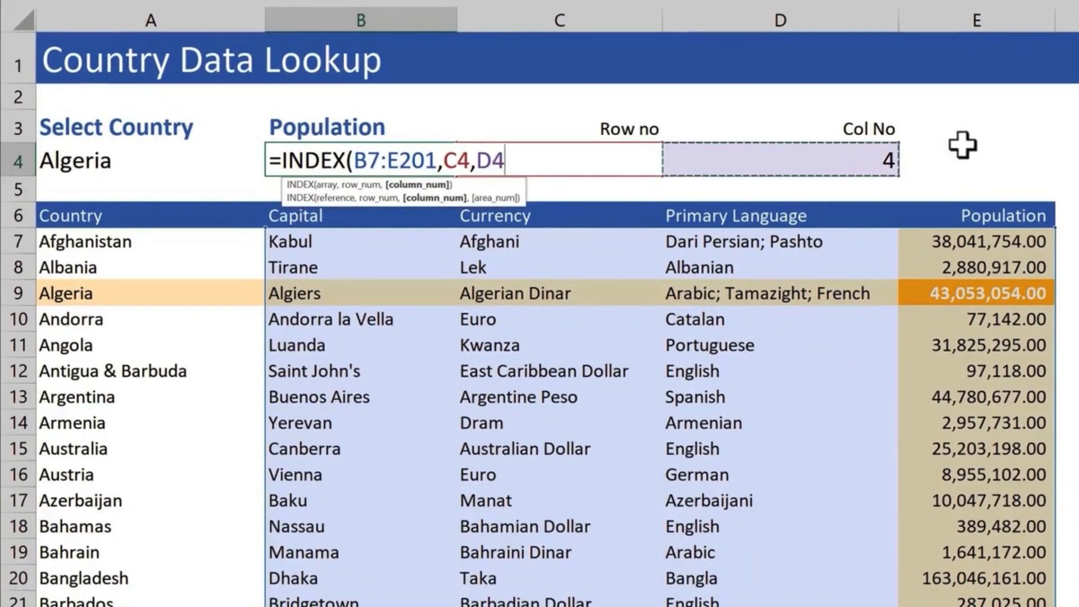
pyautogui.write(')')
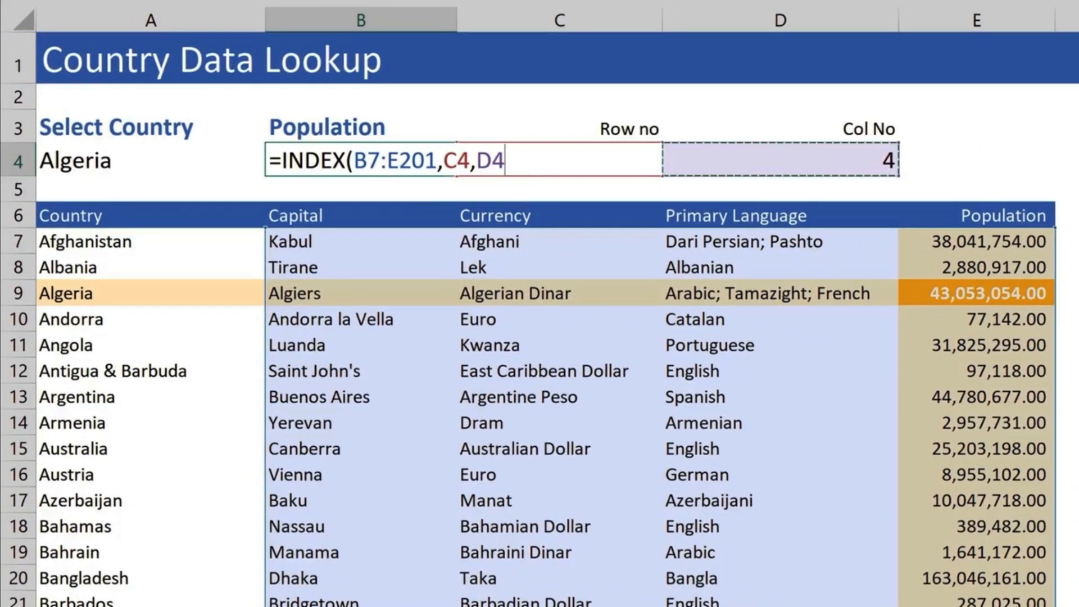
pyautogui.press('Return')
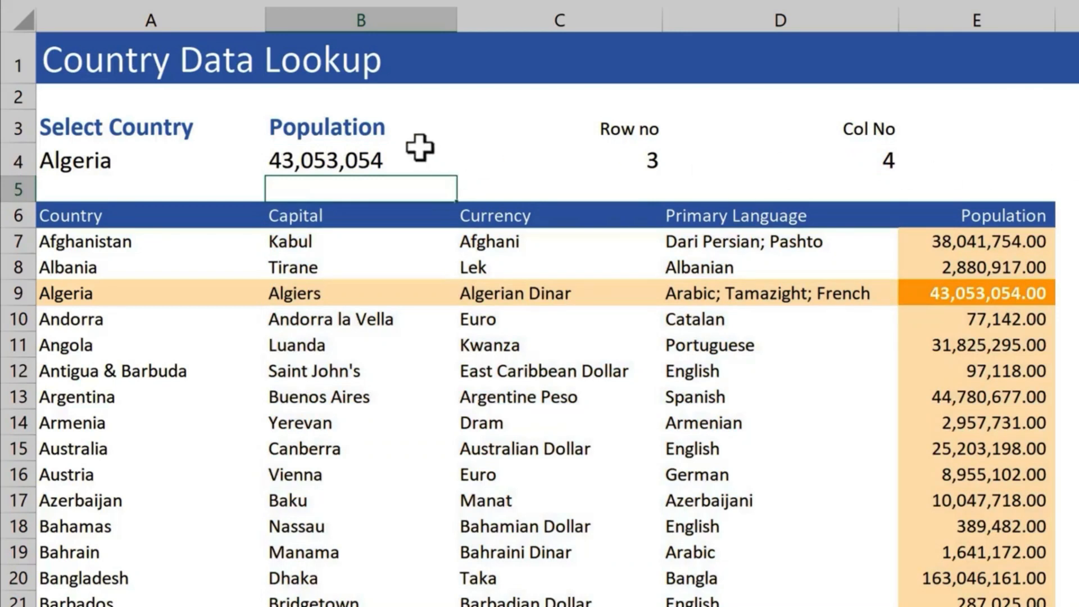
# Choose Capital as the lookup heading in B3 and Australia as the country in A4, then select the result cell B4.
pyautogui.click(383, 133)
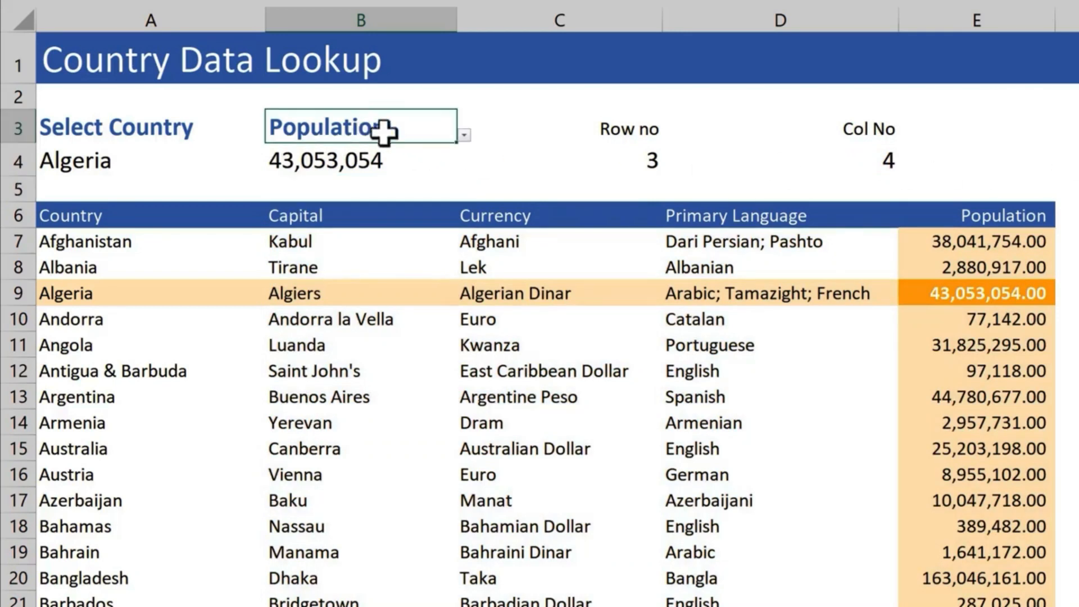
pyautogui.click(463, 134)
pyautogui.click(370, 155)
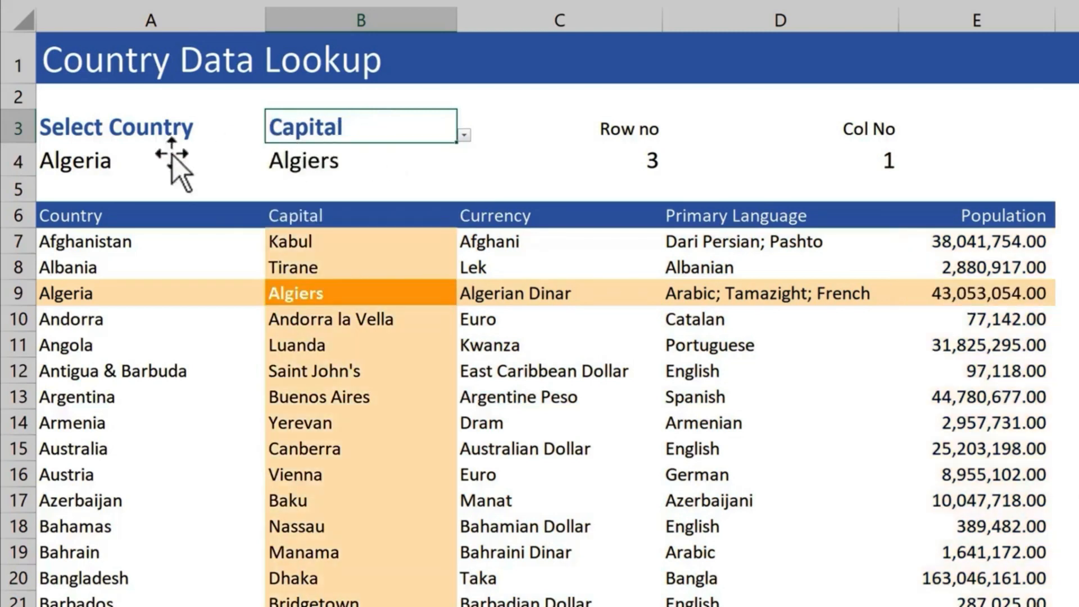
pyautogui.click(82, 162)
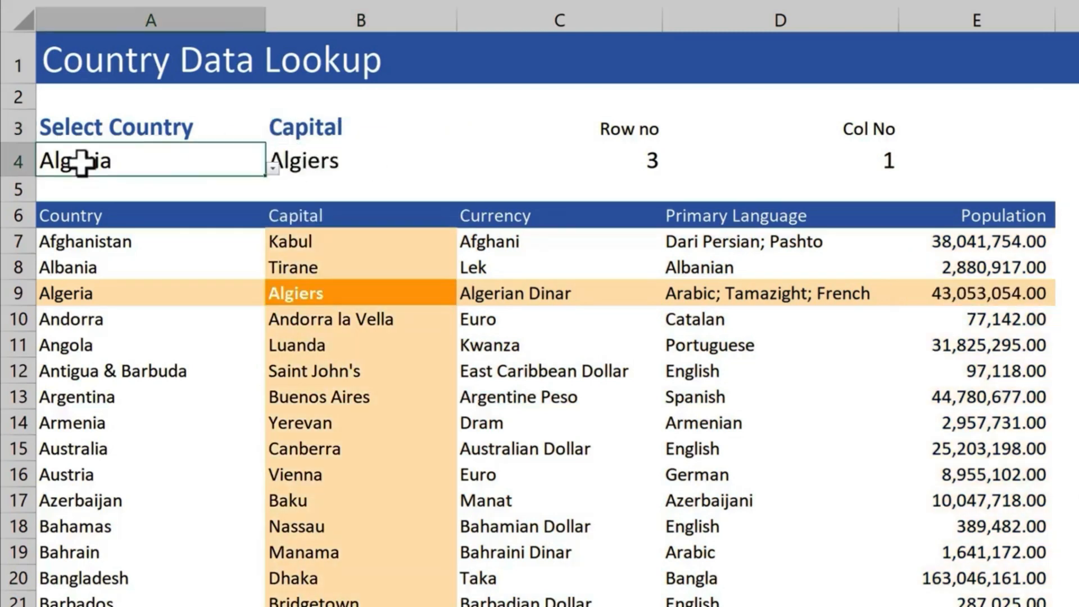
pyautogui.click(273, 168)
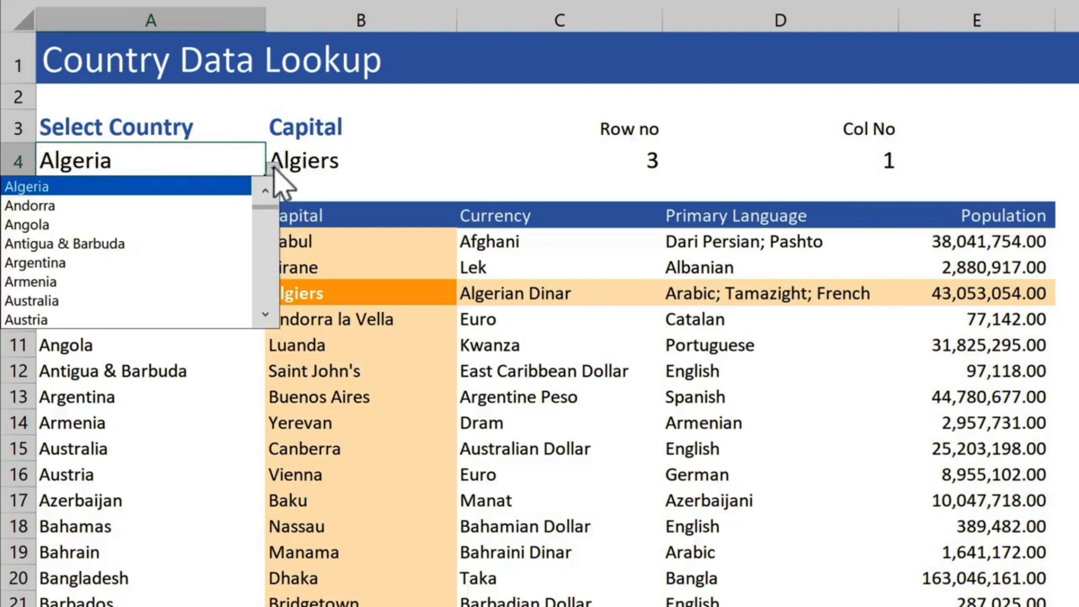
pyautogui.click(70, 301)
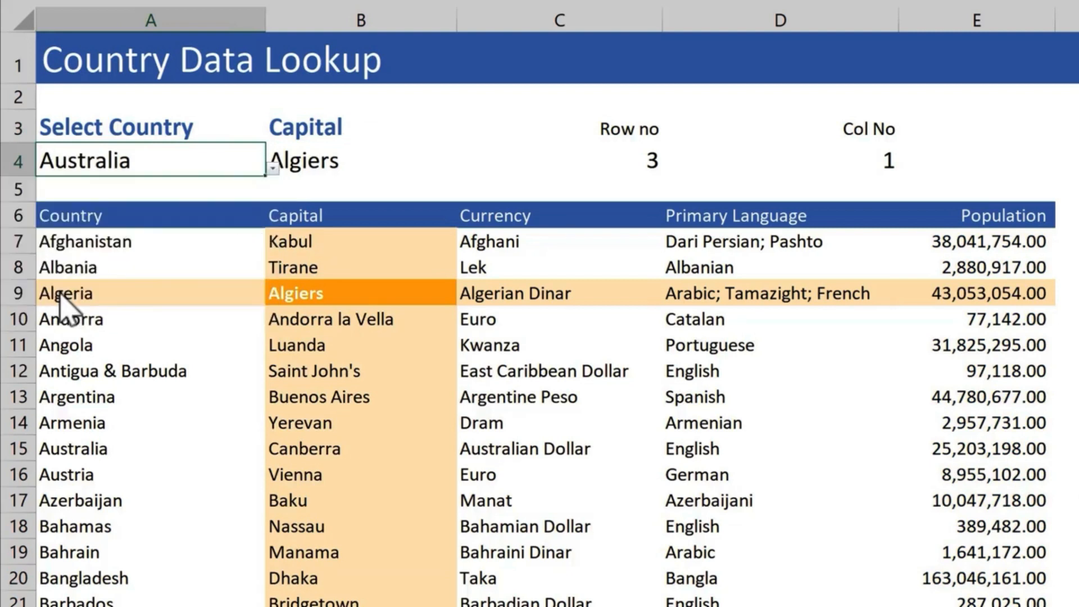
pyautogui.press('Right')
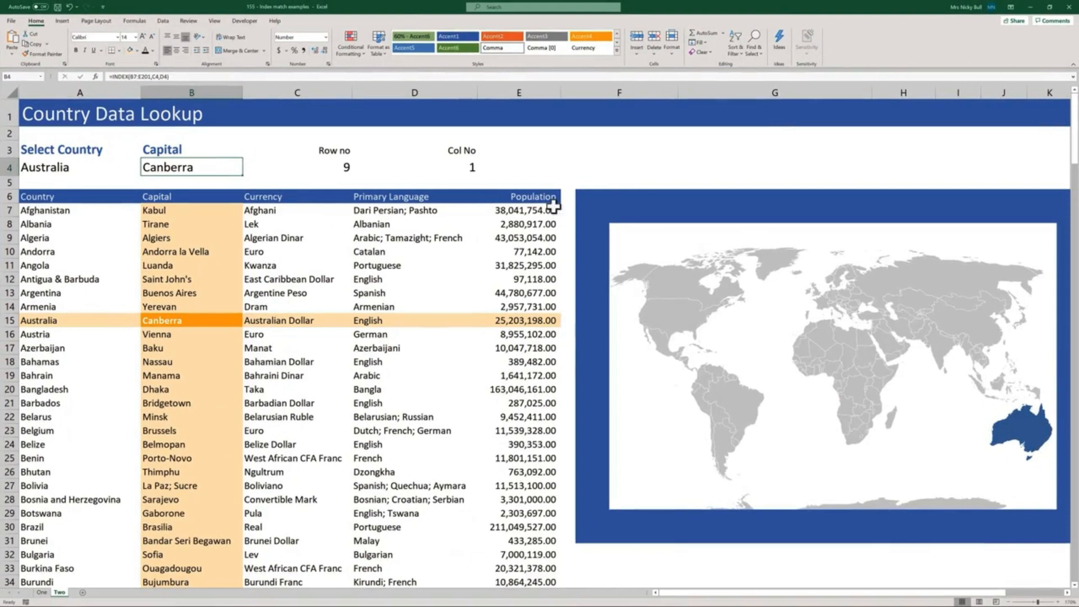
# Switch to the supplier invoice reconciliation workbook and start an INDEX formula in V2 with the named range Payment_Ref as its array.
pyautogui.click(1034, 12)
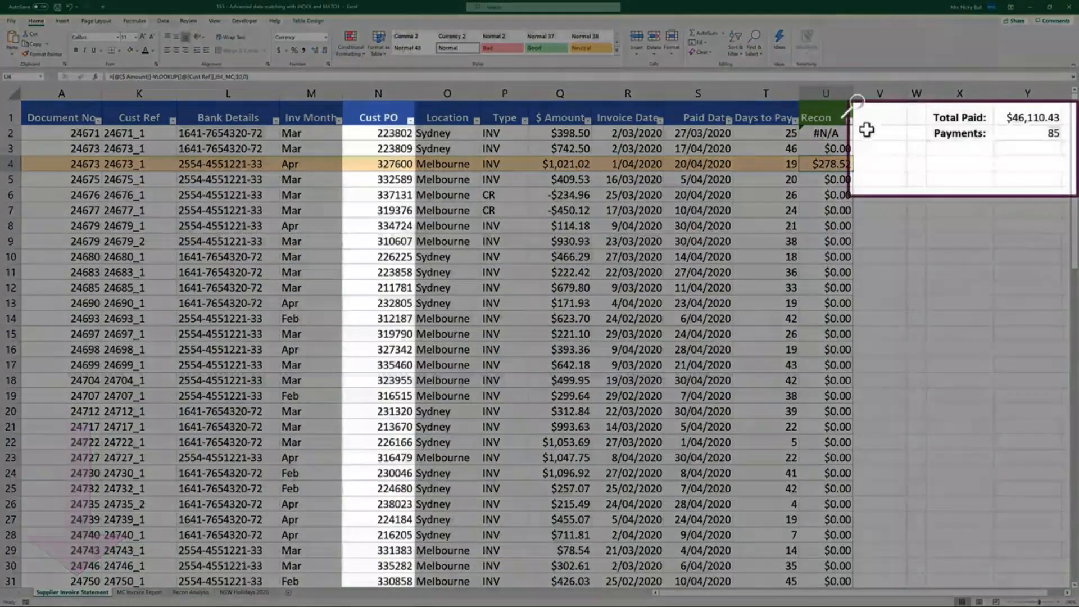
pyautogui.click(863, 131)
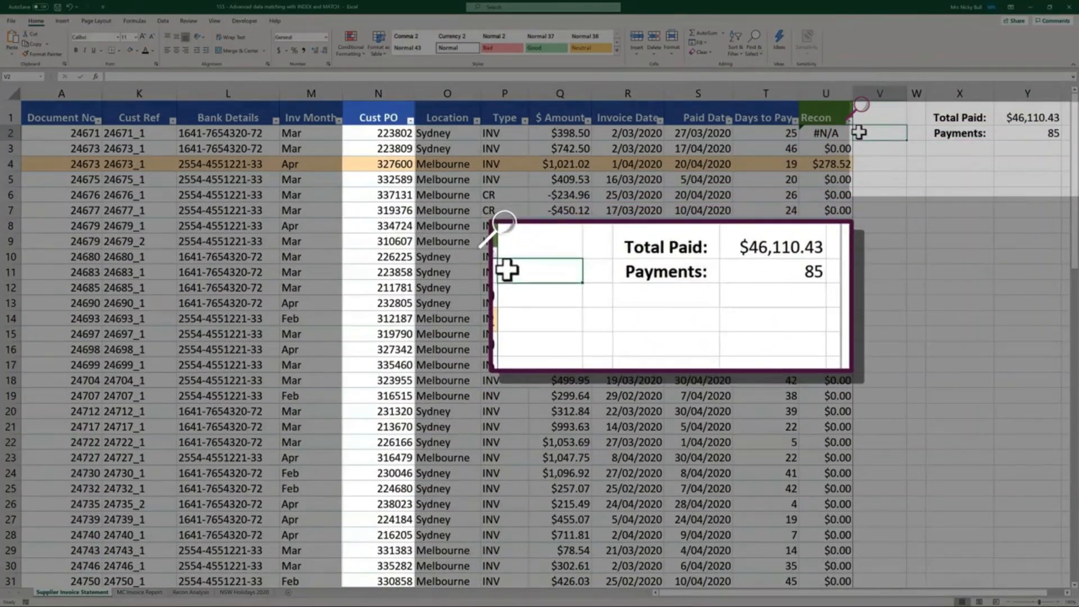
pyautogui.write('=INDEX(')
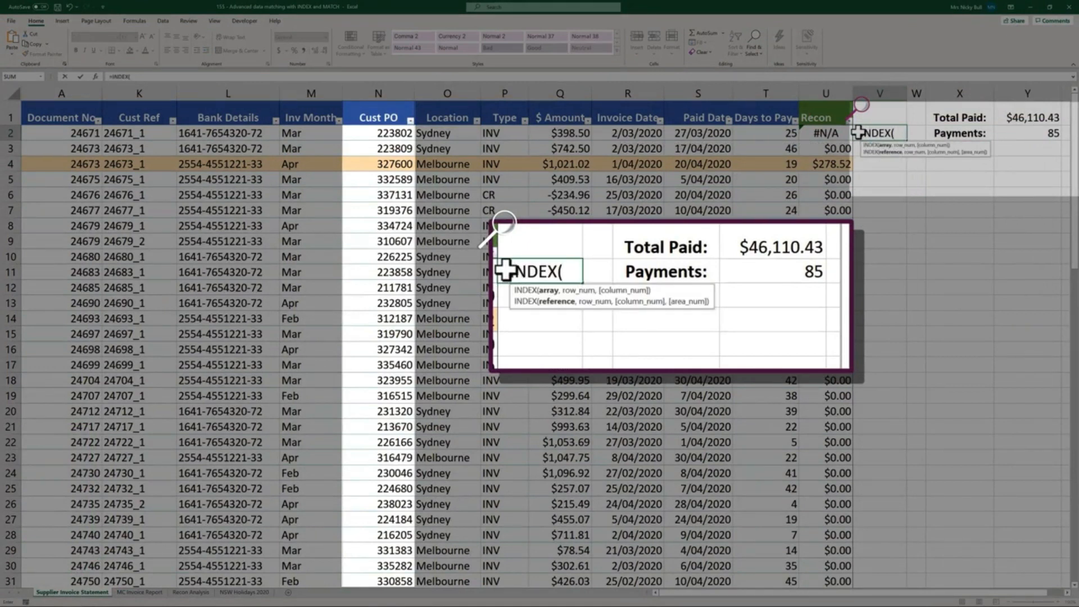
pyautogui.write('pay')
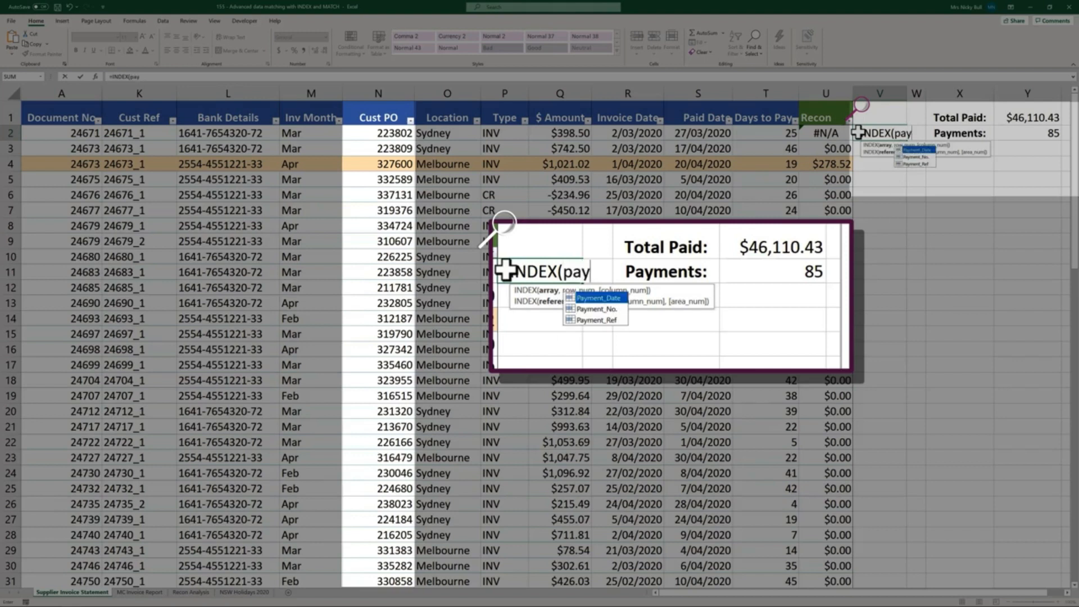
pyautogui.press('Down')
pyautogui.press('Down')
pyautogui.press('Tab')
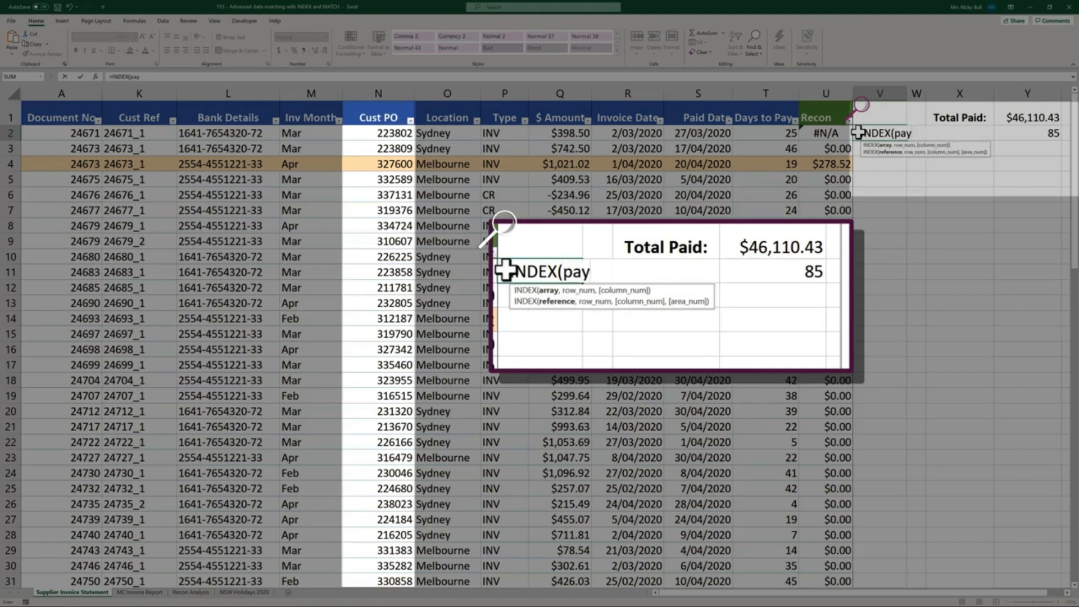
pyautogui.write(',')
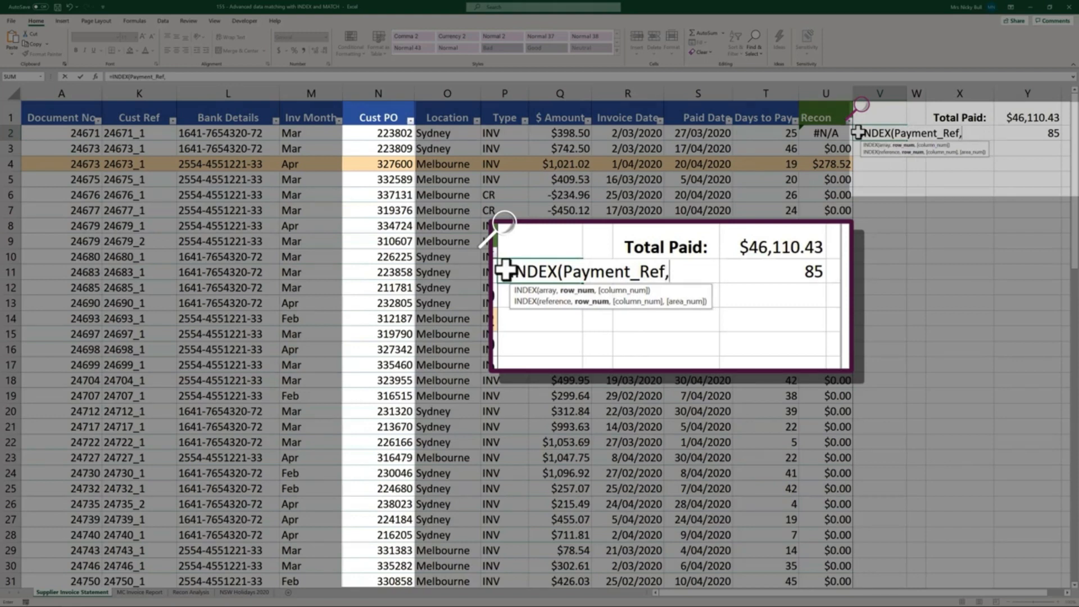
# Complete V2's INDEX formula with a nested MATCH that looks up the row's Cust PO in PO_Number with match type 0.
pyautogui.write('ma')
pyautogui.press('Tab')
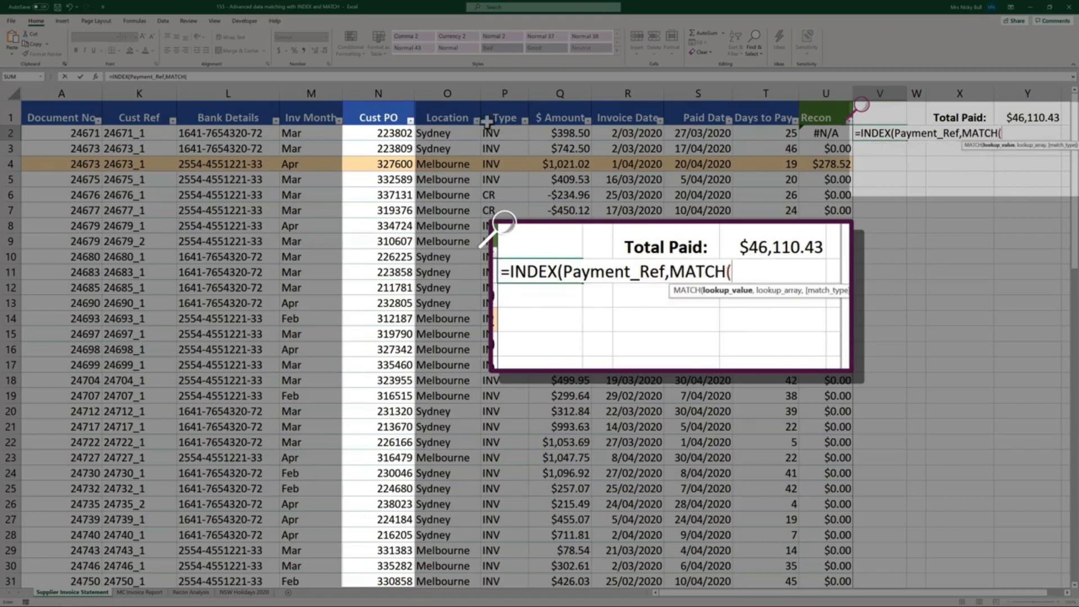
pyautogui.click(399, 134)
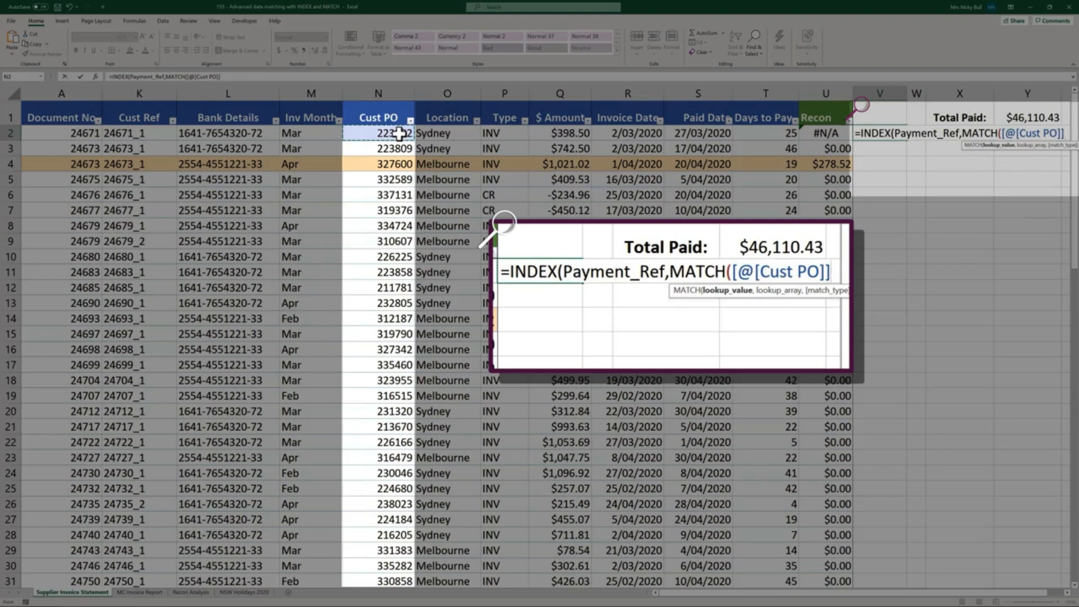
pyautogui.write(',po')
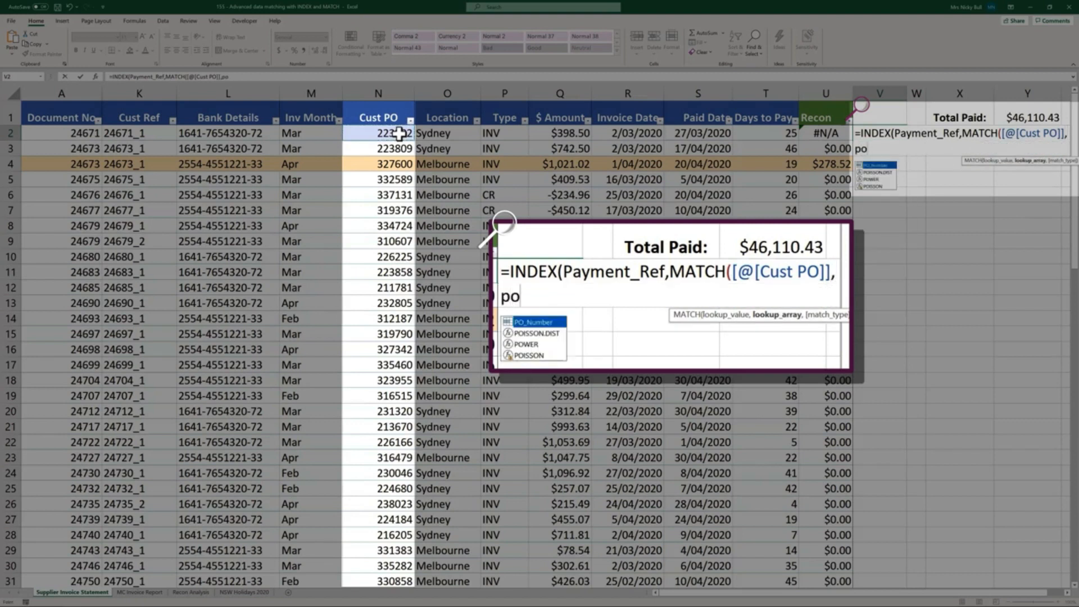
pyautogui.press('Tab')
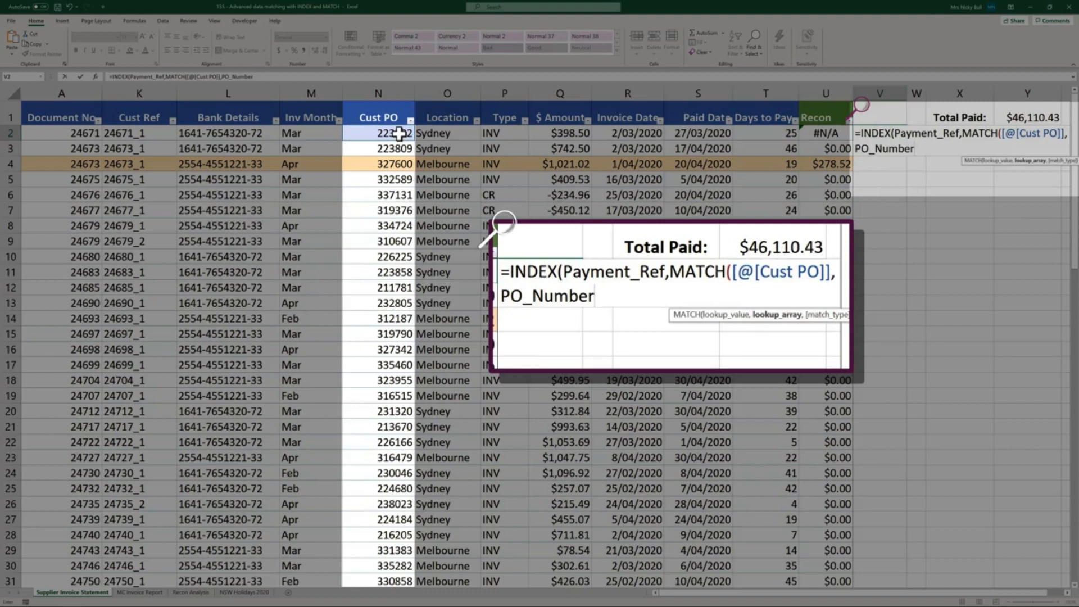
pyautogui.write(',0')
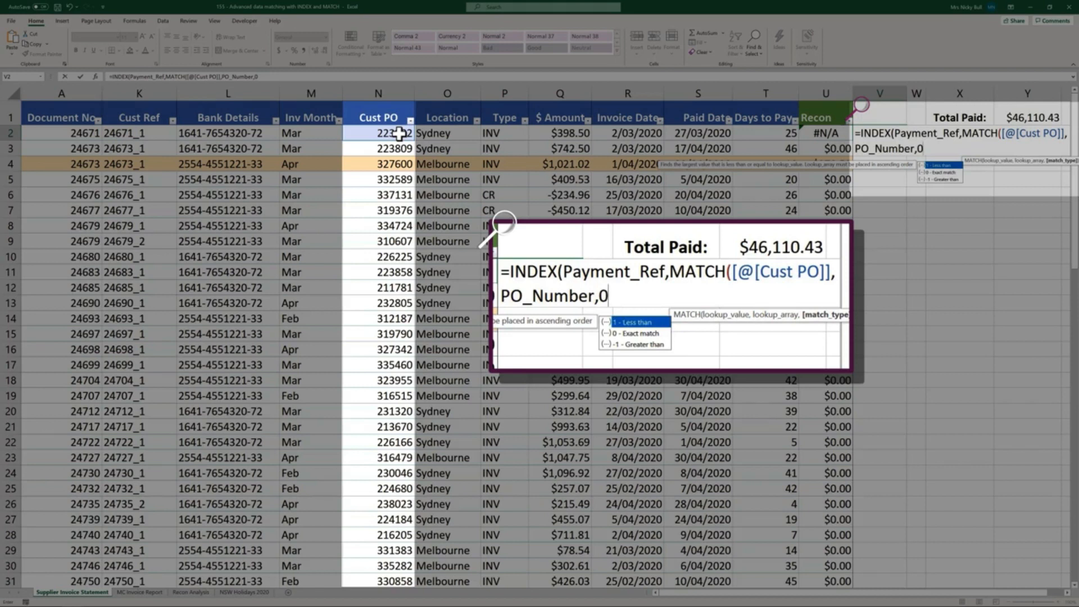
pyautogui.write(')')
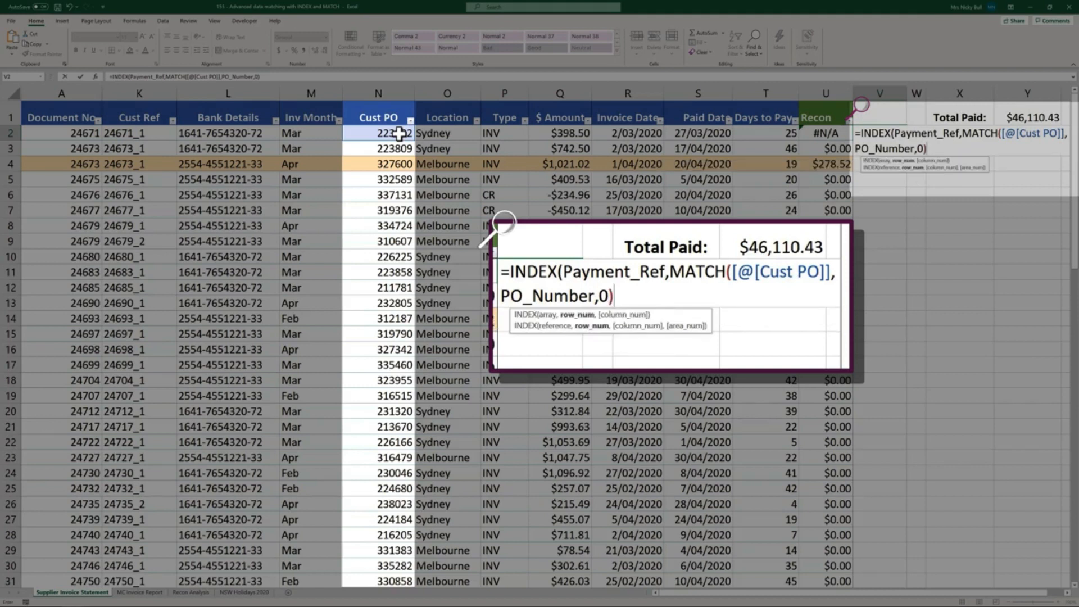
pyautogui.write(')')
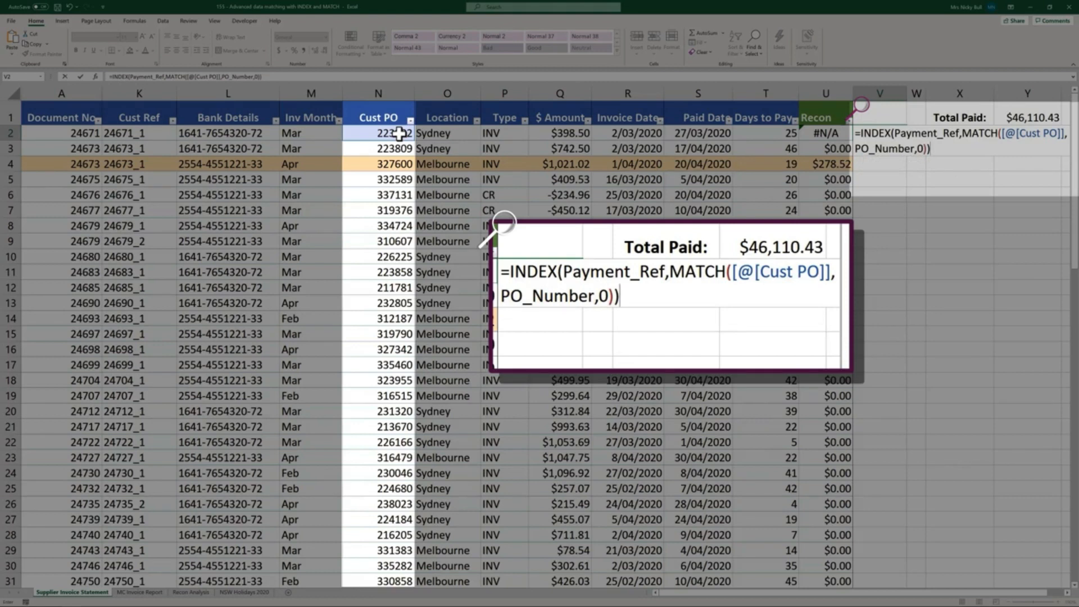
pyautogui.press('Return')
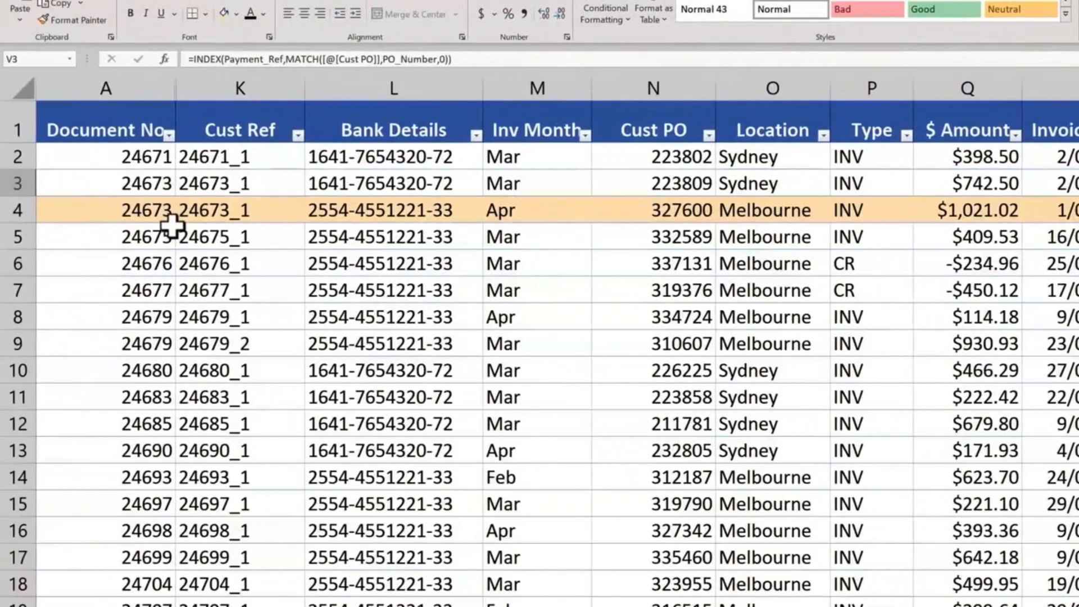
# Correct the last digit of the Document No in the highlighted row's cell A4, making it 24674.
pyautogui.click(169, 212)
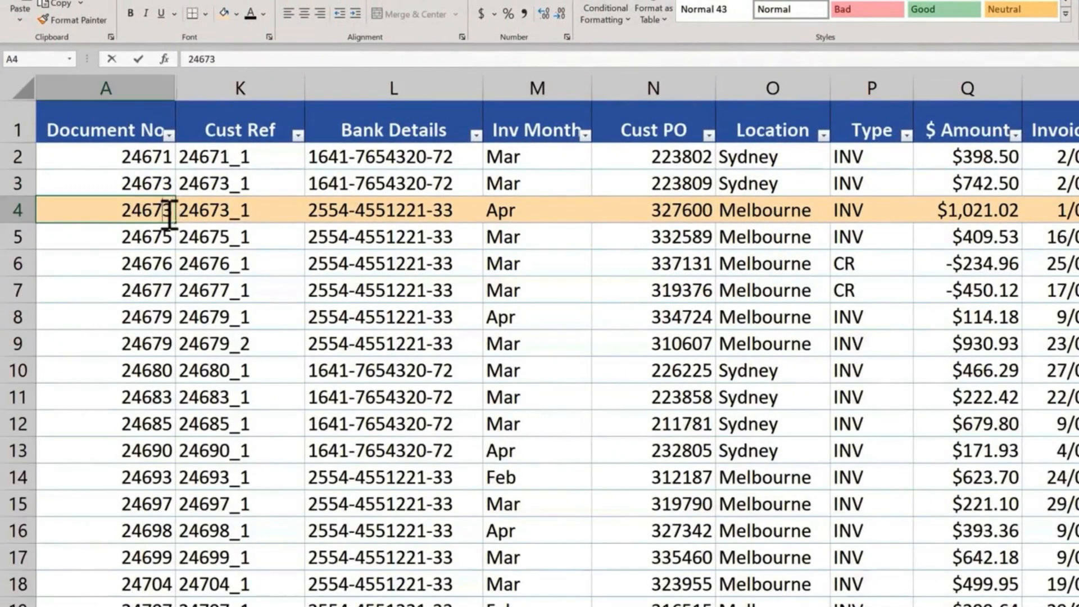
pyautogui.moveTo(163, 211); pyautogui.dragTo(175, 210)
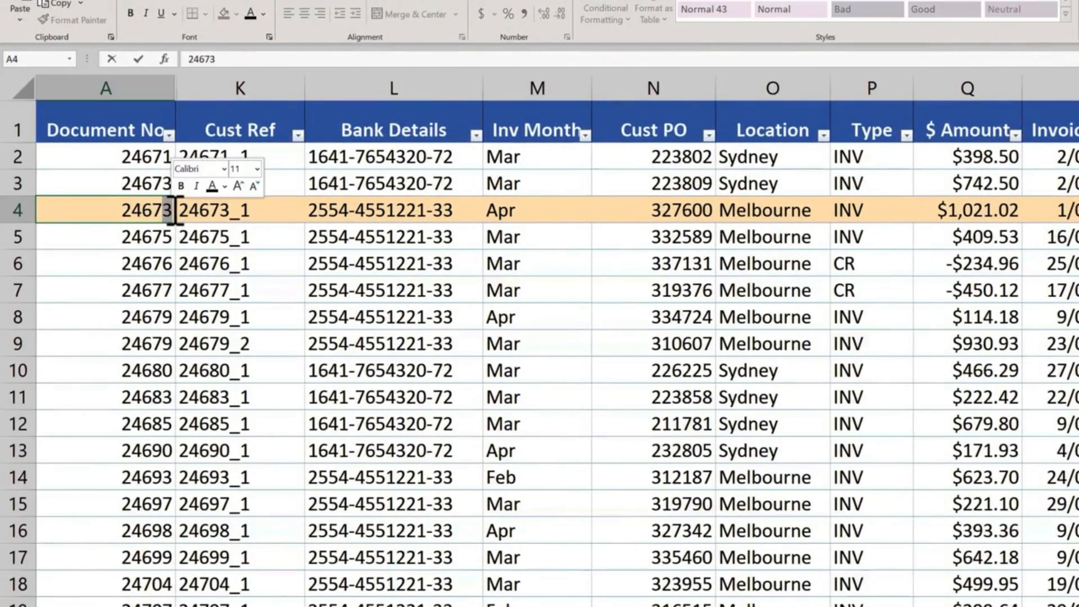
pyautogui.write('4')
pyautogui.press('Return')
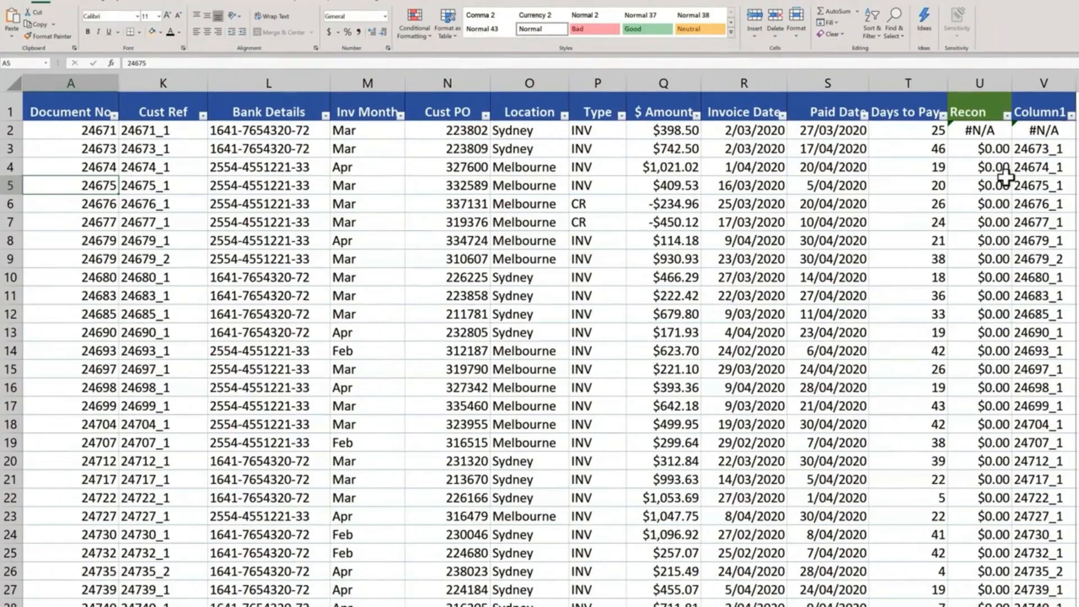